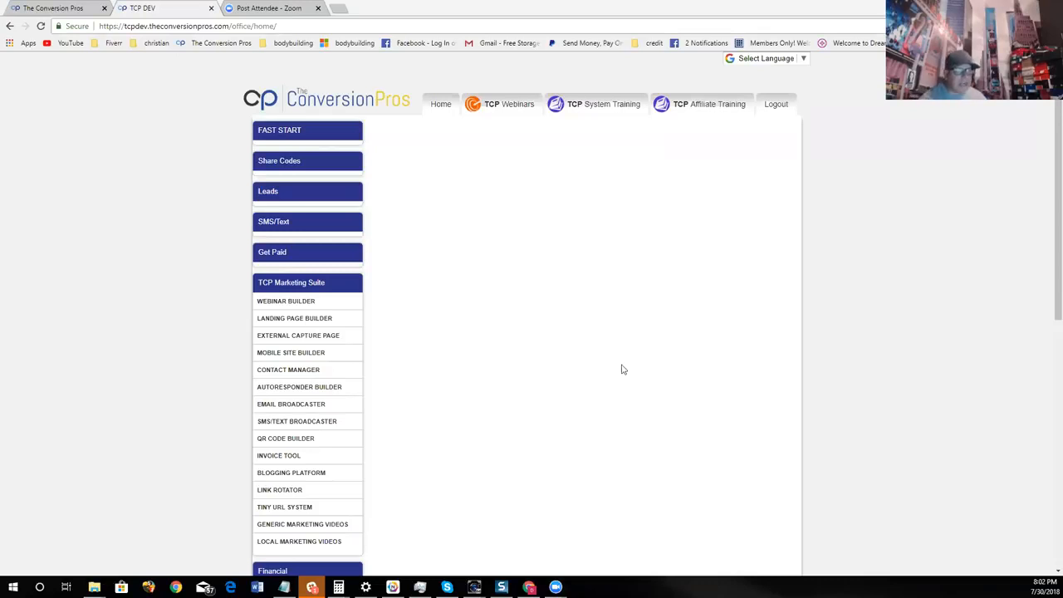
scroll(623, 349, down, 2)
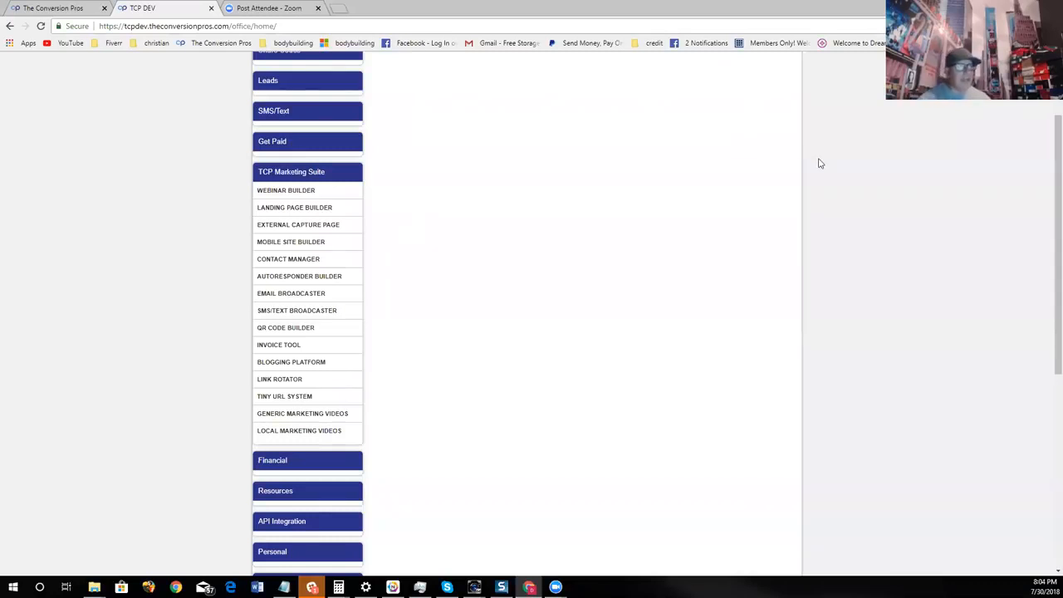
scroll(731, 269, up, 3)
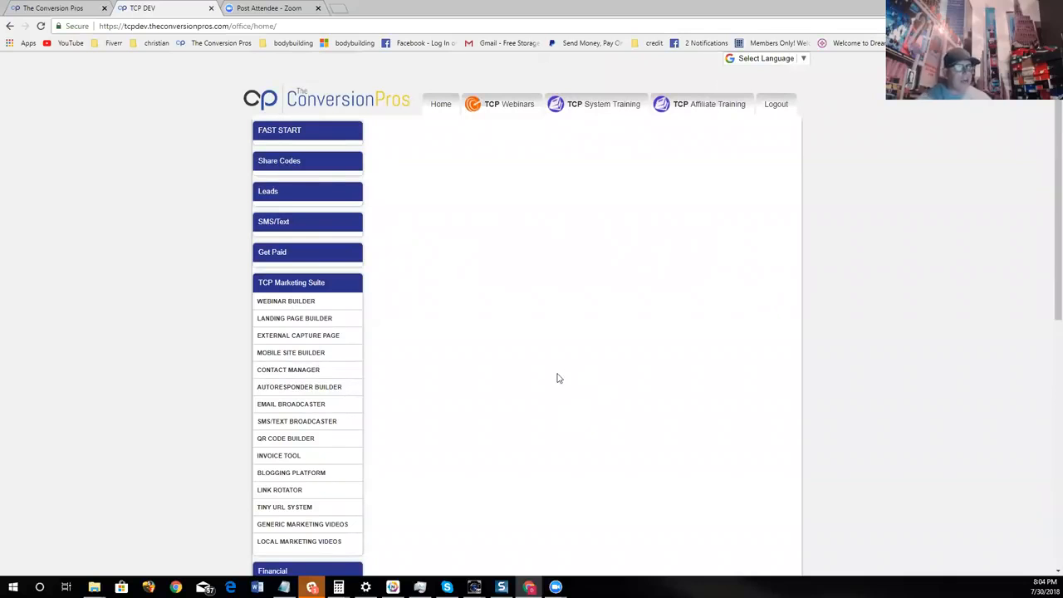
click(64, 8)
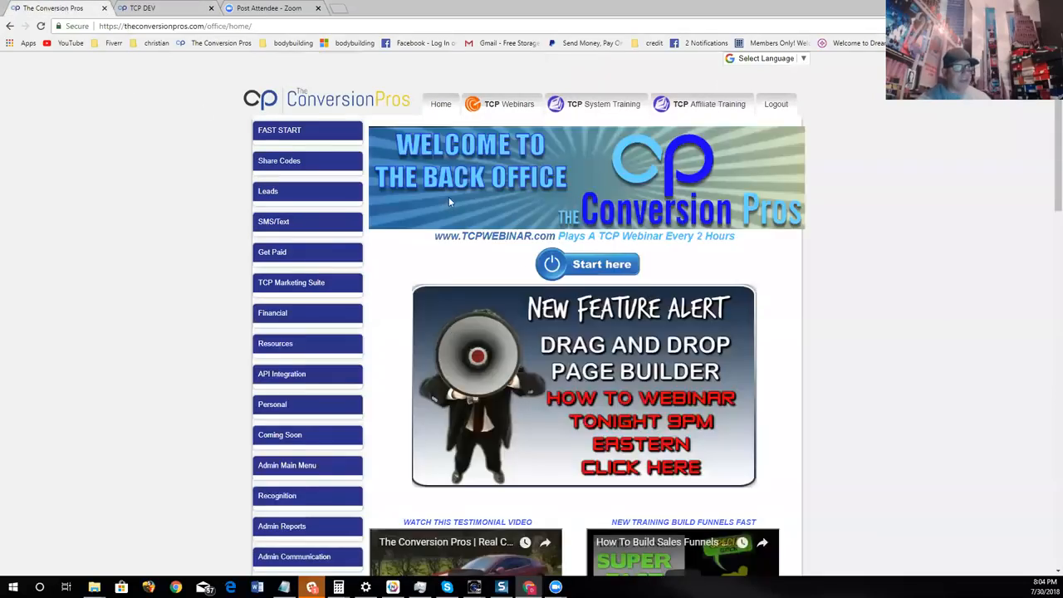
click(189, 9)
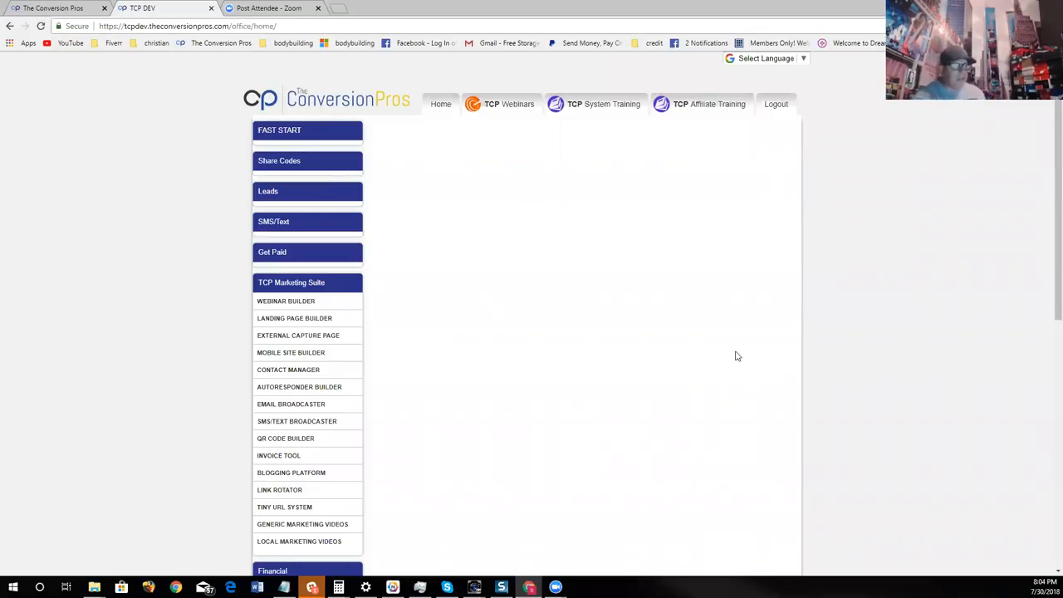
- Start a new landing page from the non-video template "Full See Through Opacity" in the BETA builder
click(312, 320)
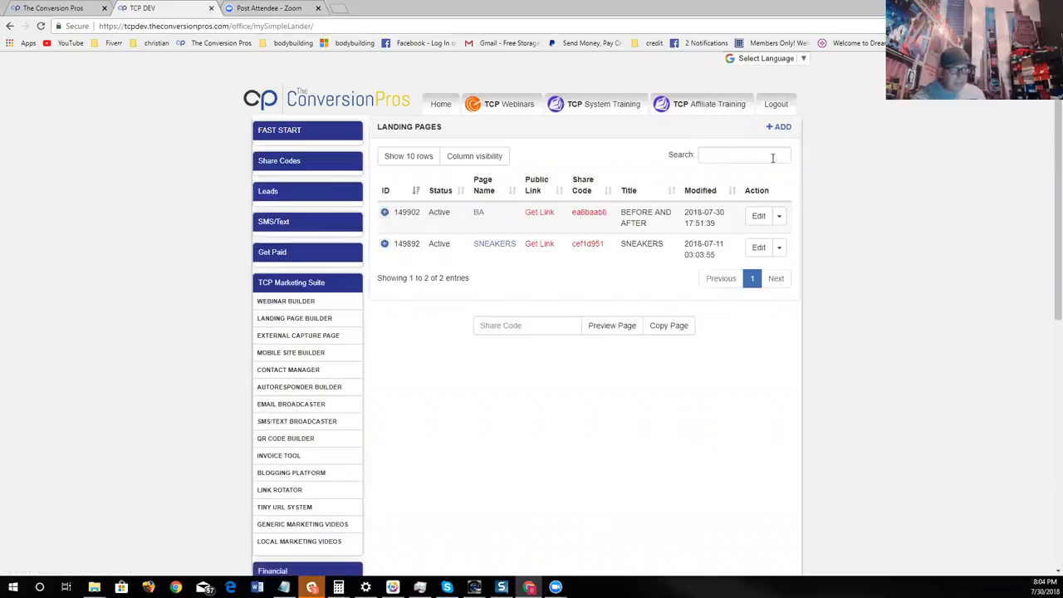
click(781, 127)
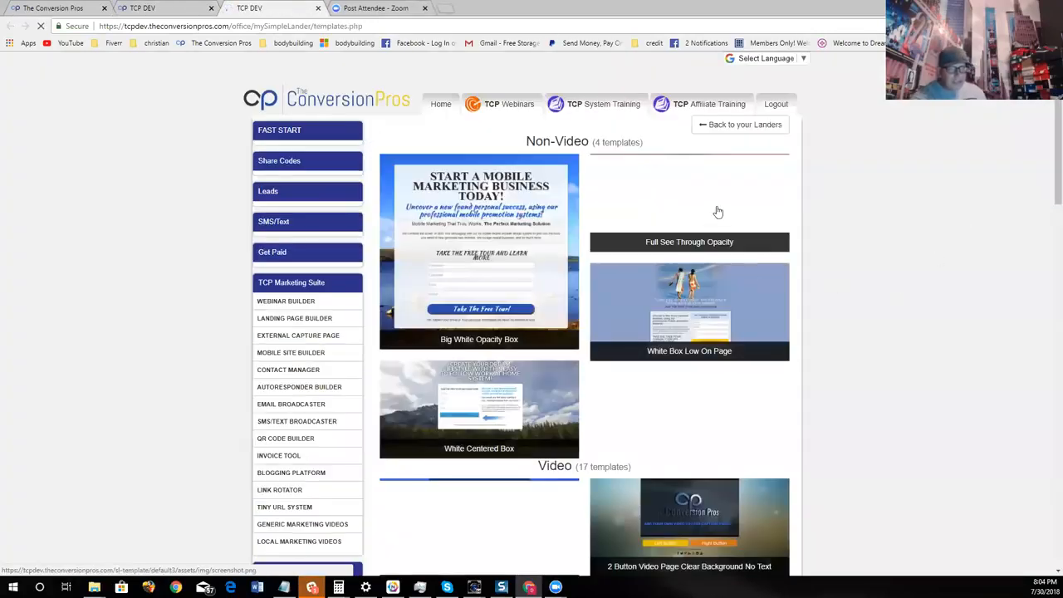
click(719, 212)
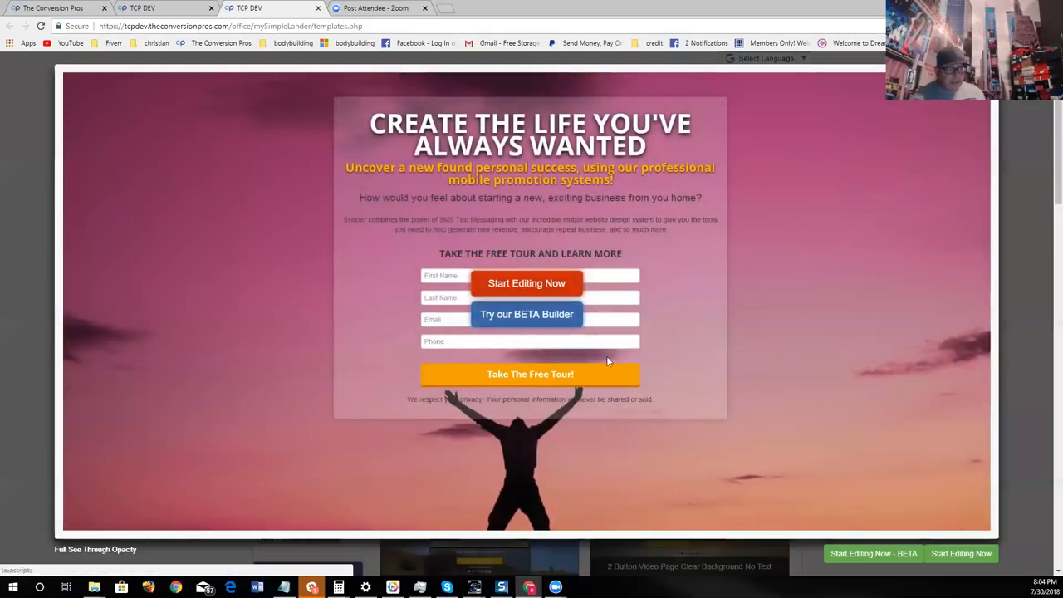
click(527, 314)
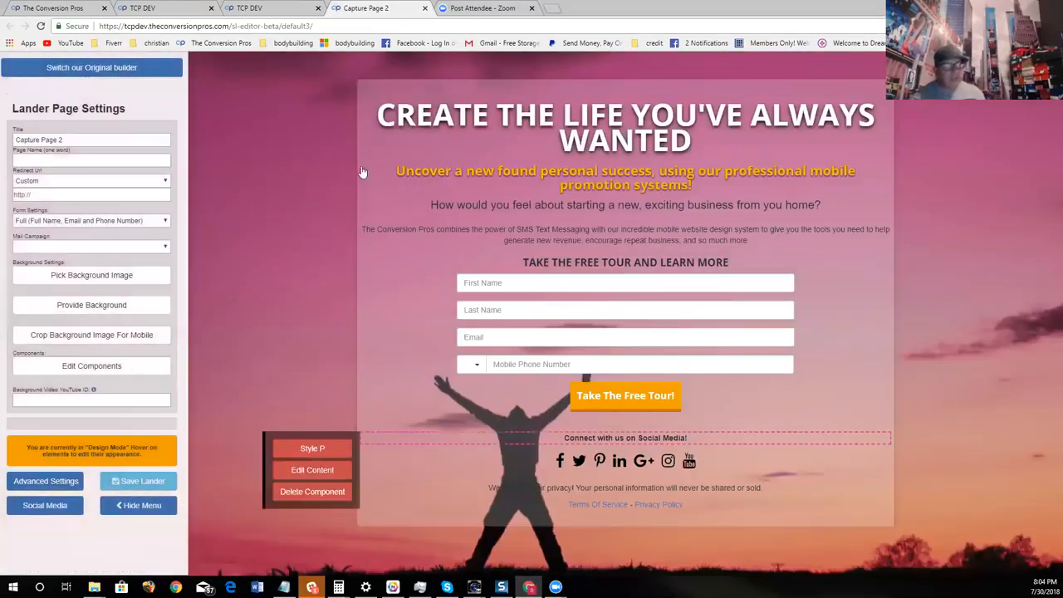
click(267, 8)
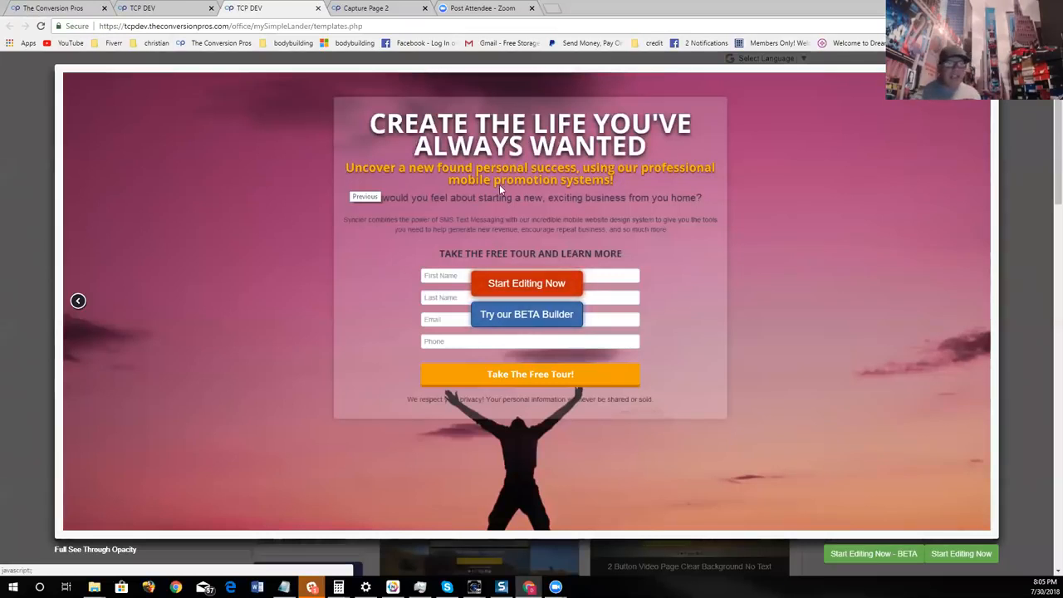
click(553, 316)
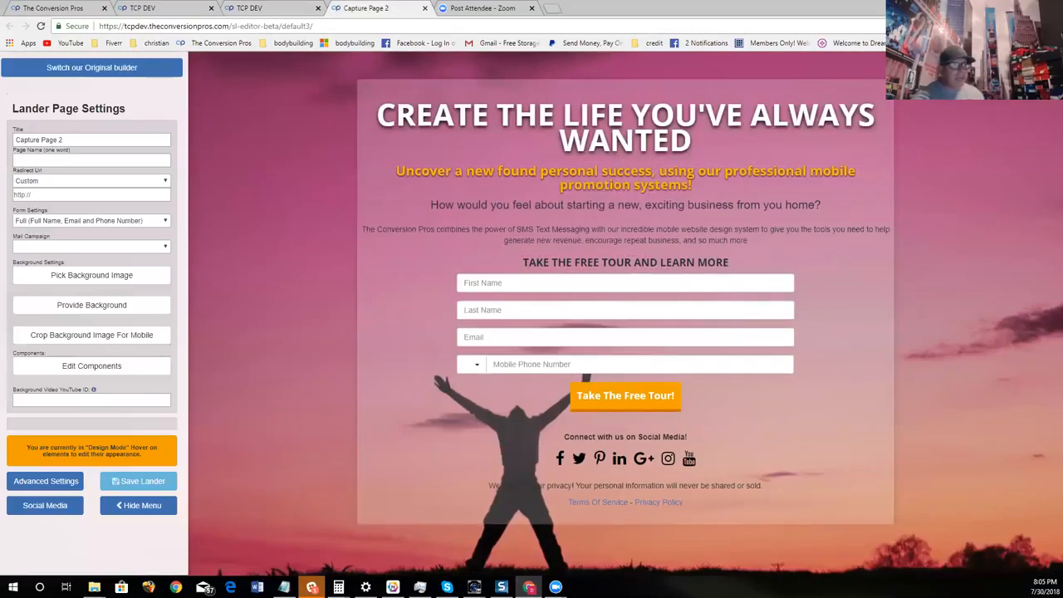
- Delete the paragraph about SMS Text Messaging above the form heading
mouse_move(382, 142)
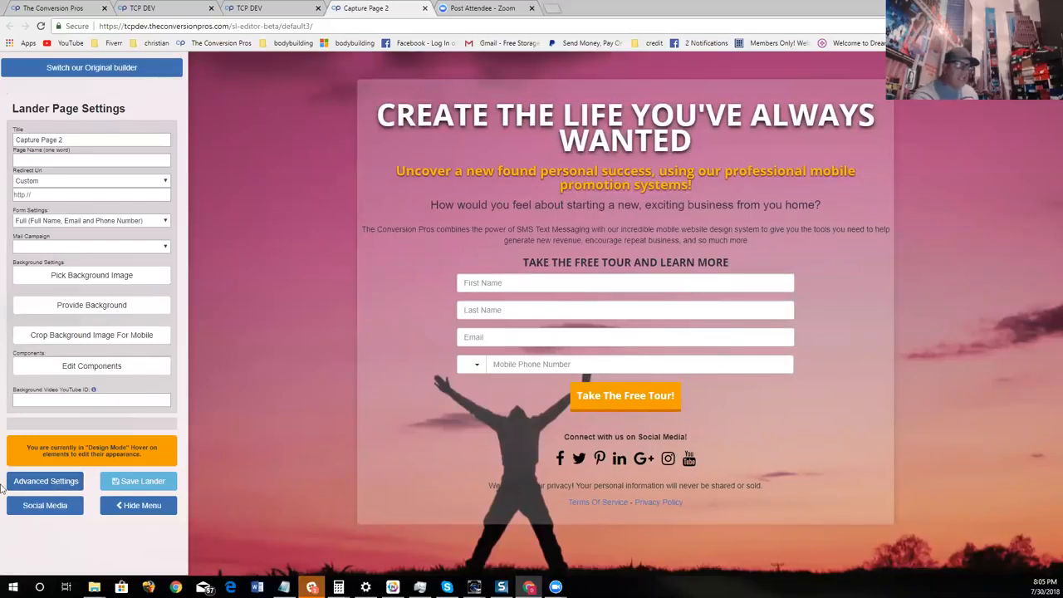
mouse_move(539, 141)
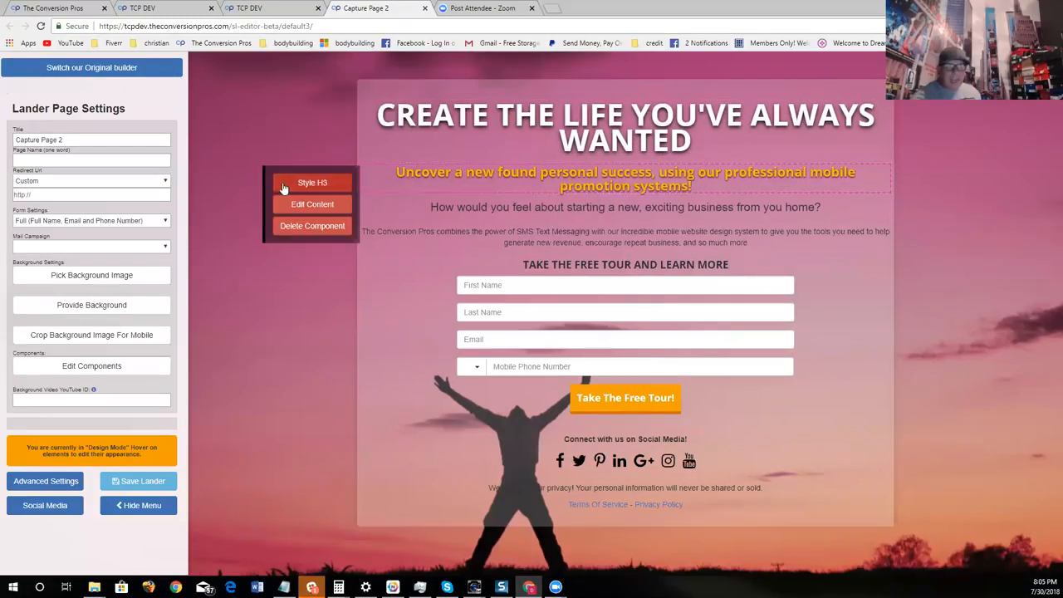
mouse_move(441, 221)
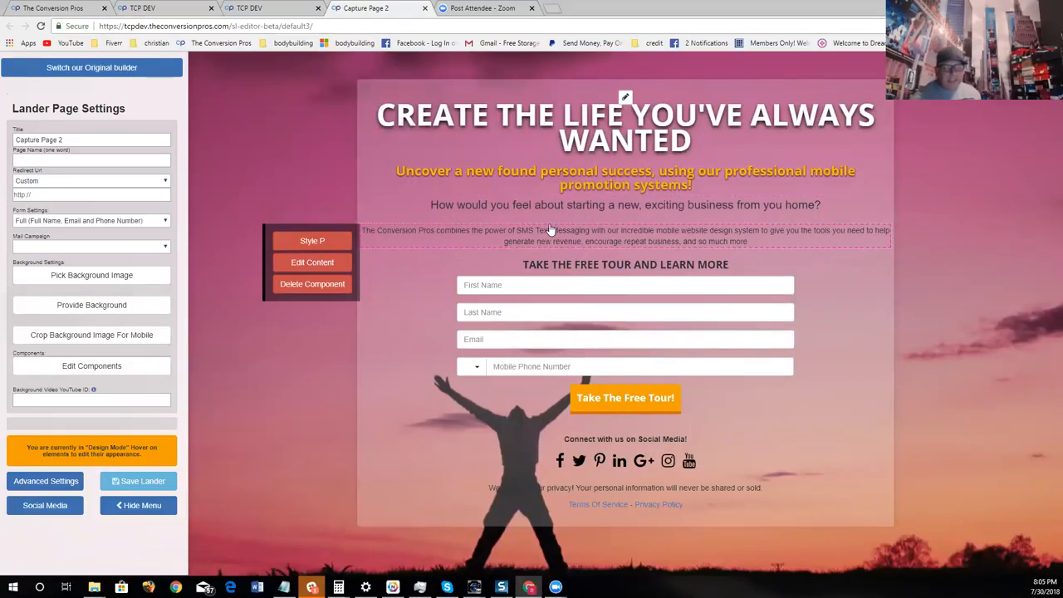
click(307, 285)
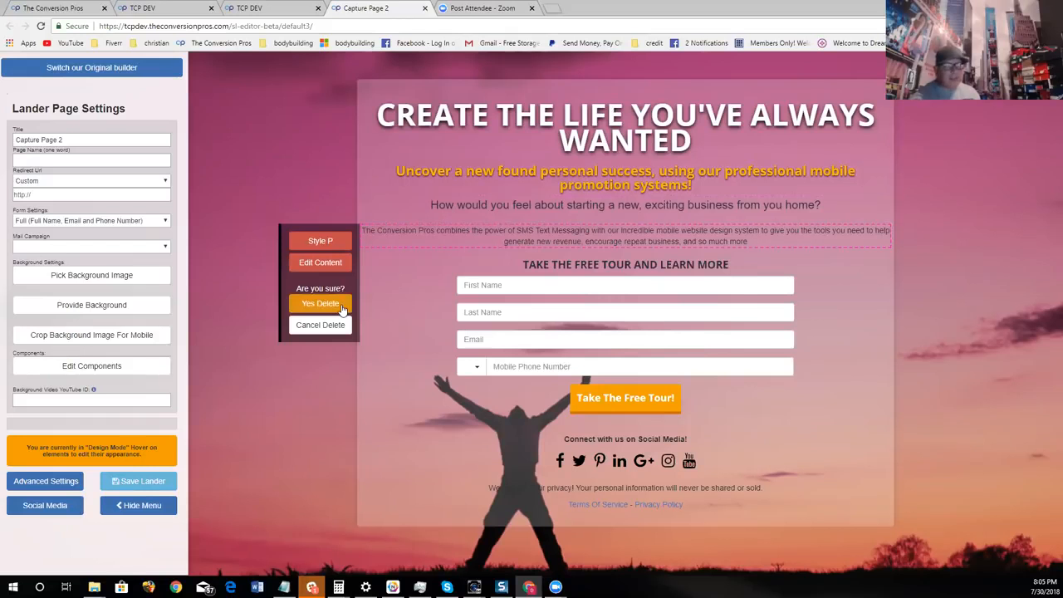
click(324, 304)
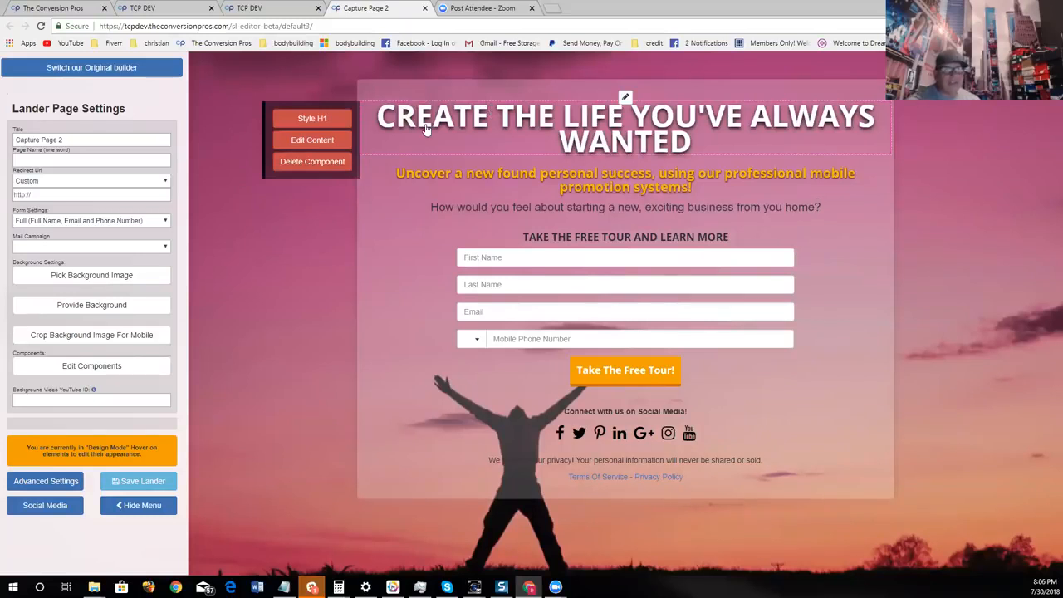
- Set the font of the main headline "CREATE THE LIFE YOU'VE ALWAYS WANTED" to Audiowide
click(312, 118)
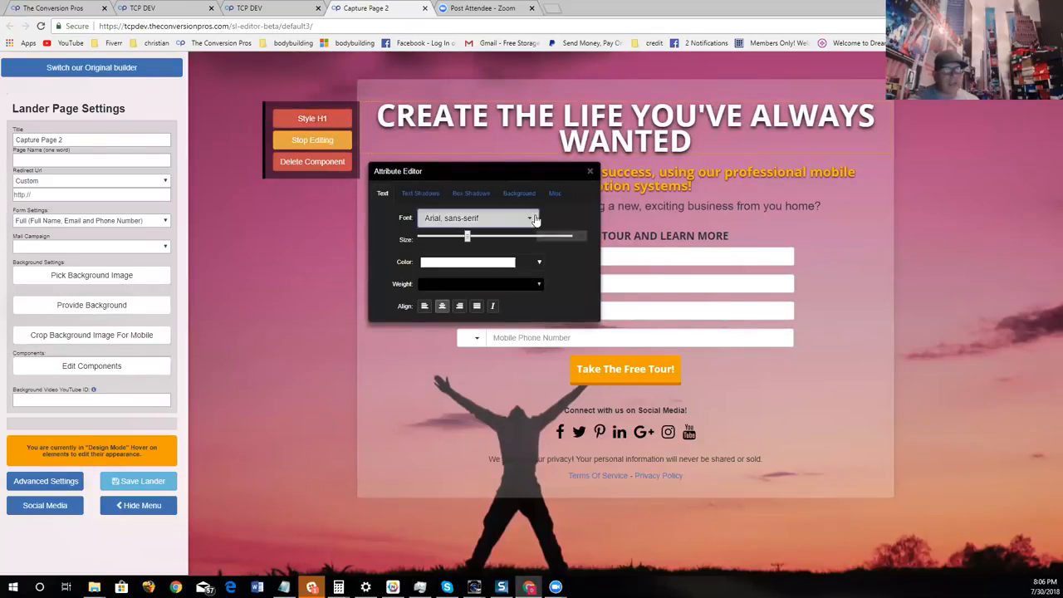
click(535, 218)
click(507, 254)
click(519, 217)
scroll(497, 406, down, 5)
scroll(497, 406, down, 10)
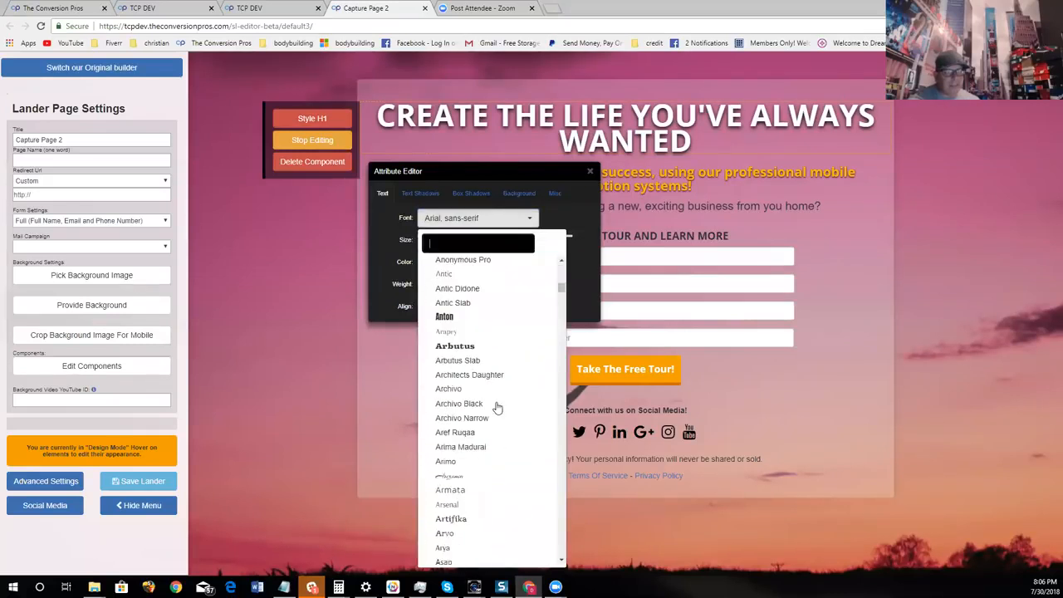
scroll(497, 408, down, 3)
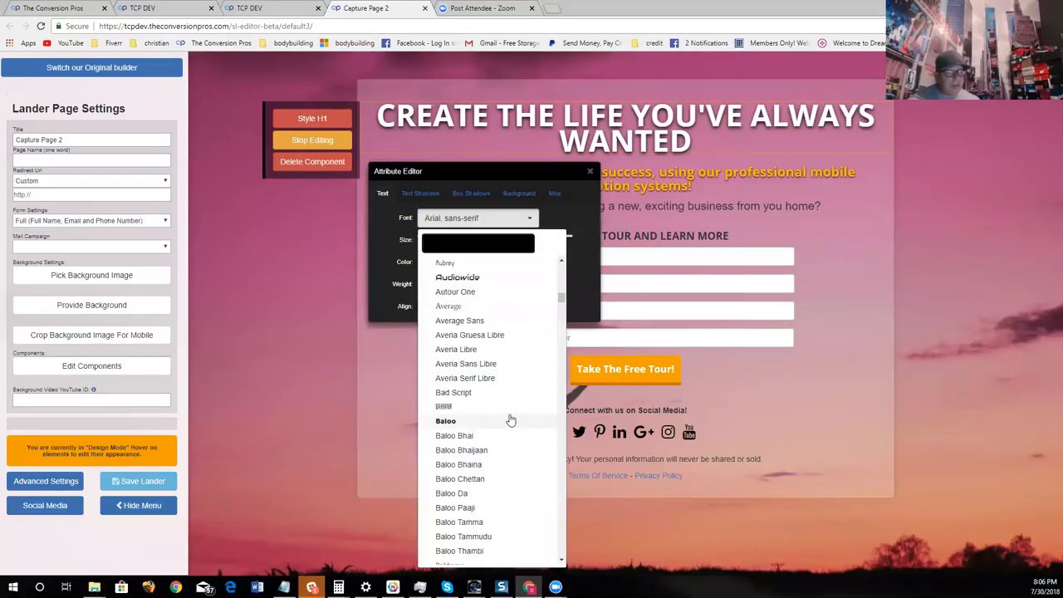
click(470, 278)
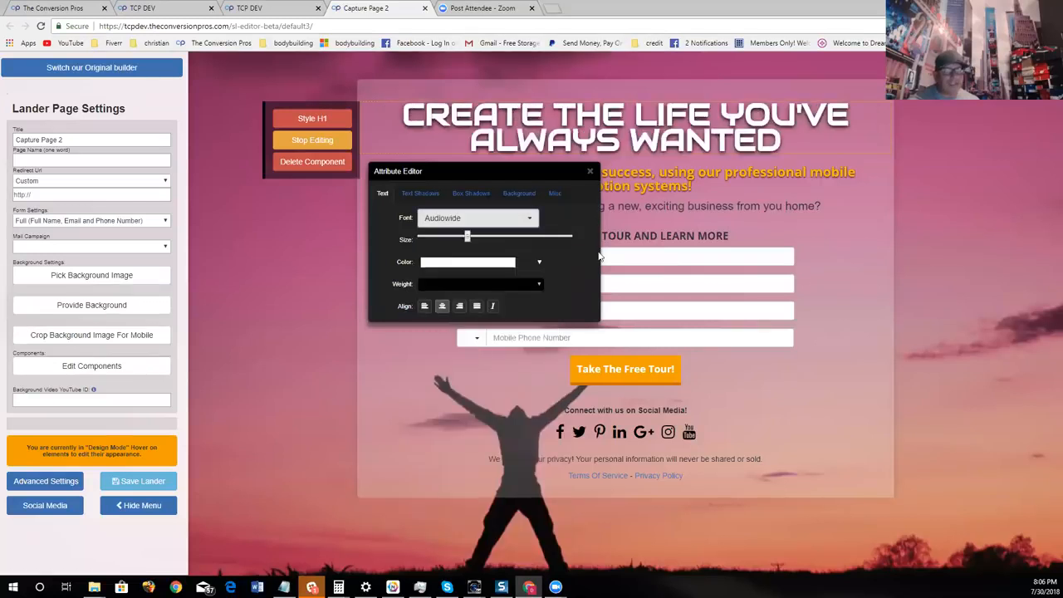
click(590, 171)
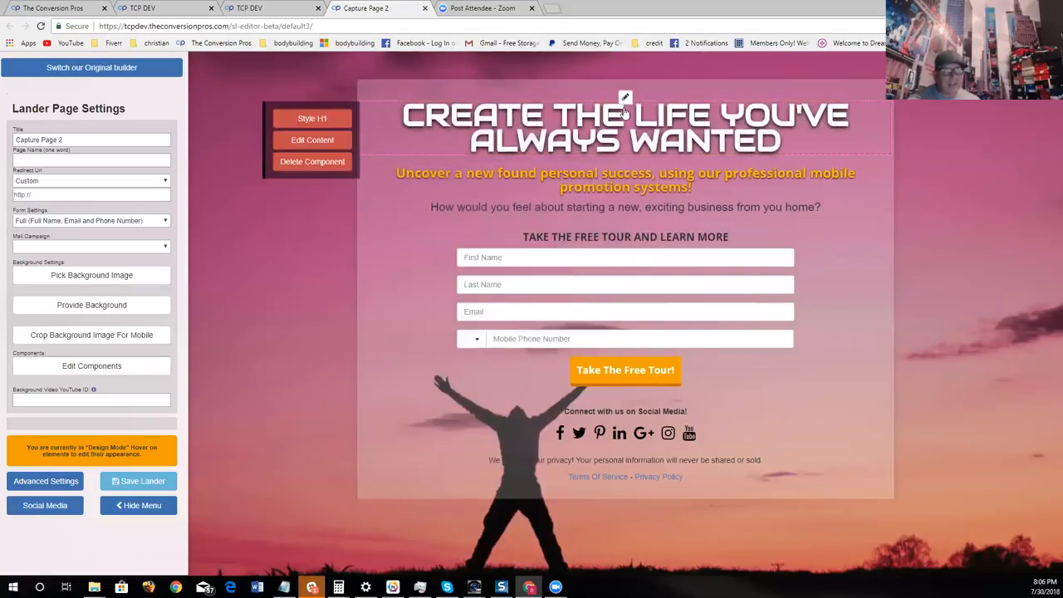
- Change the main headline's text color to a medium green
click(336, 124)
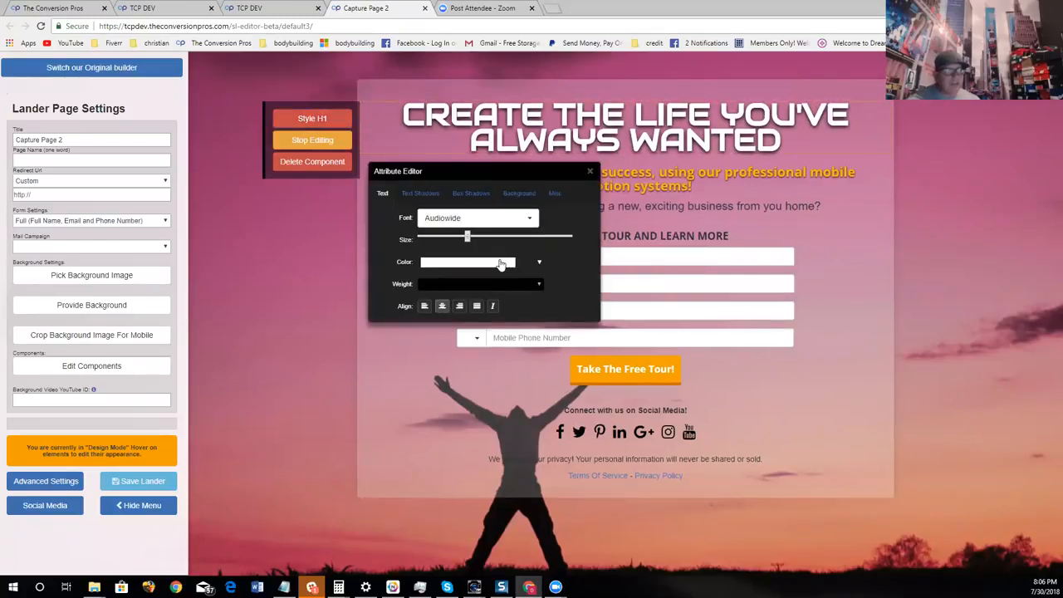
click(501, 264)
click(512, 309)
click(491, 289)
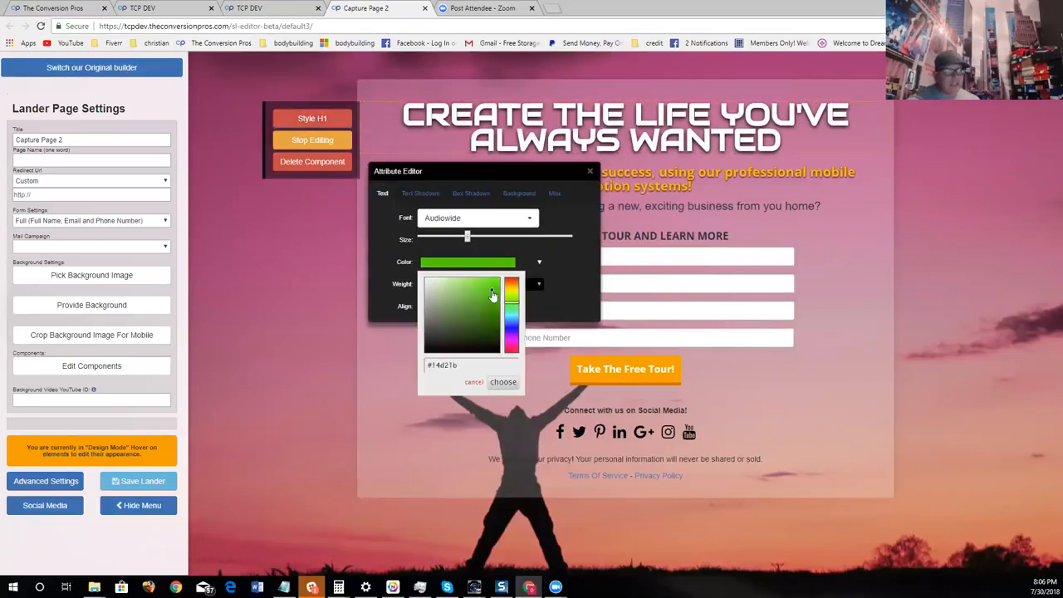
click(503, 382)
click(590, 171)
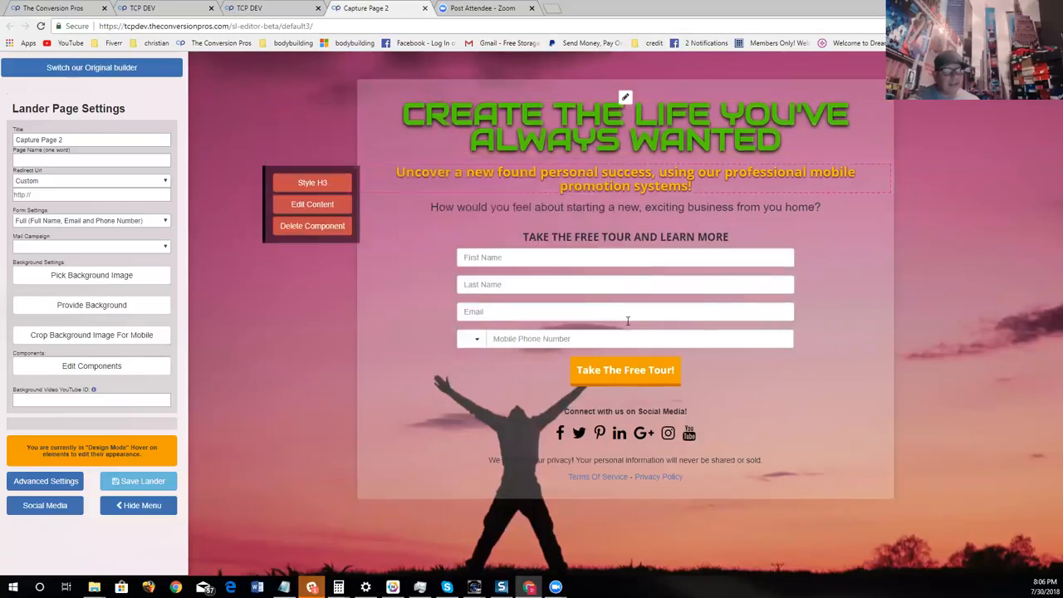
- Edit the main headline's content and color only the word "ALWAYS" red
click(349, 142)
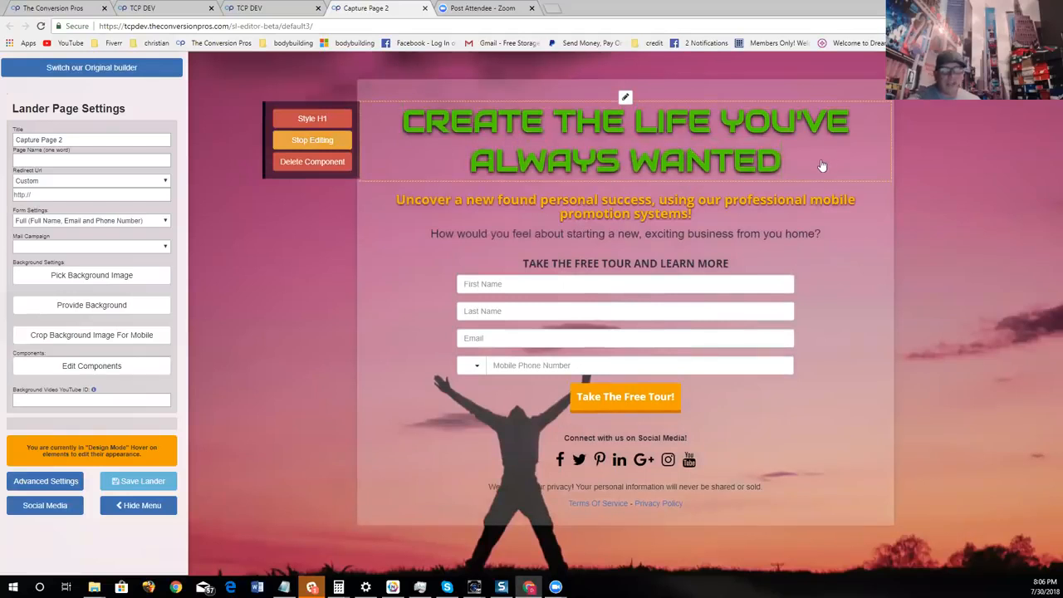
drag(631, 165, 482, 157)
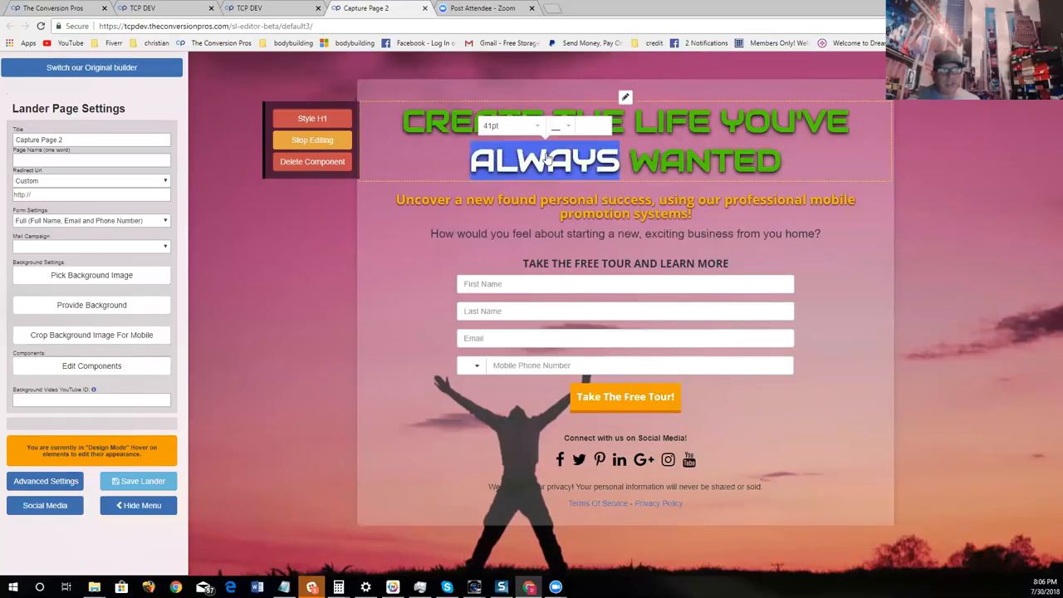
click(567, 126)
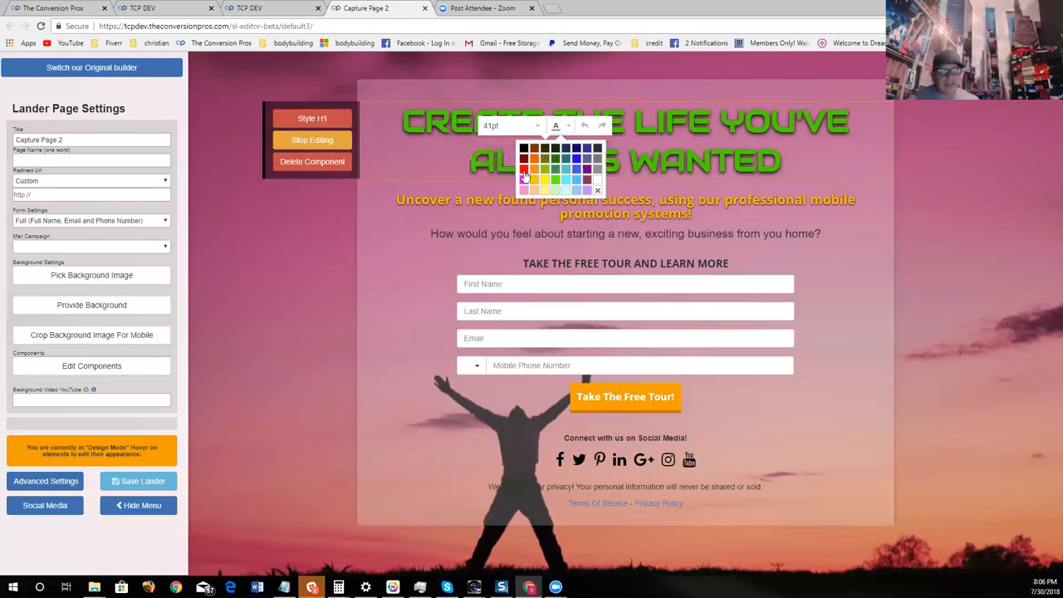
click(524, 168)
click(794, 177)
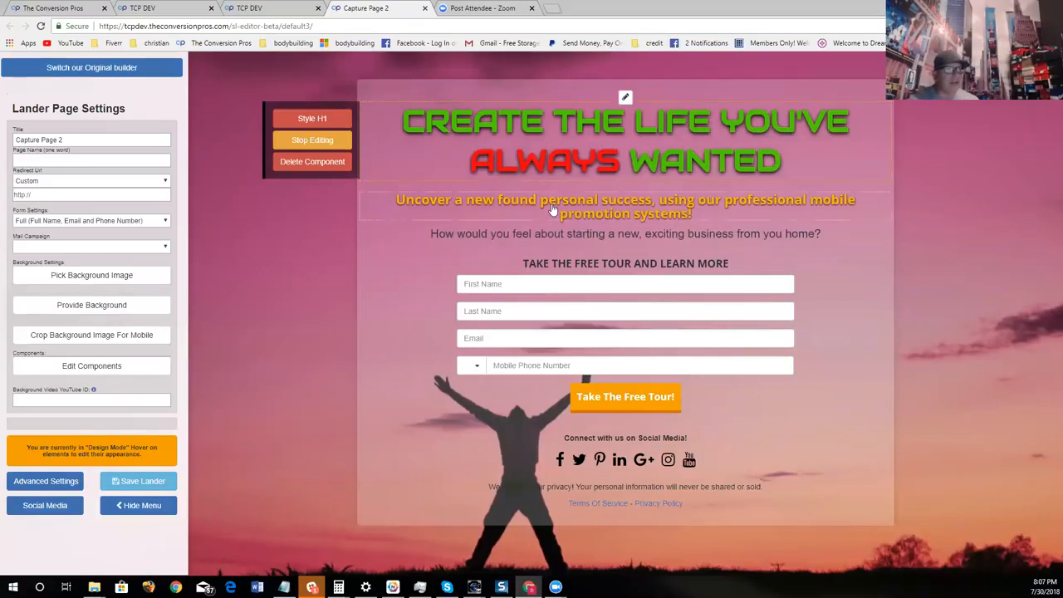
- Try to pick a background image for the landing page
click(131, 278)
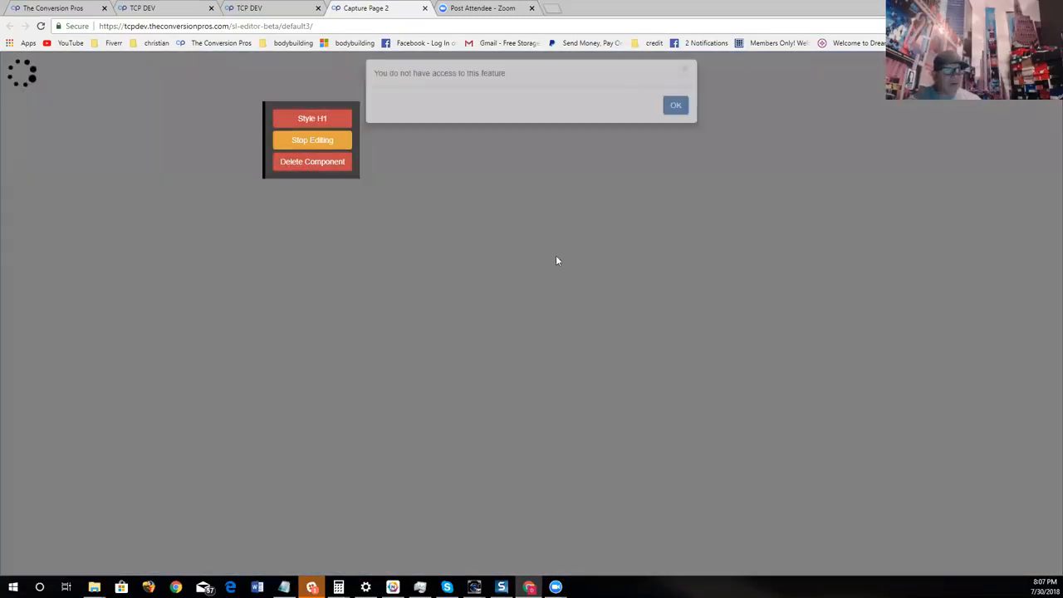
click(676, 116)
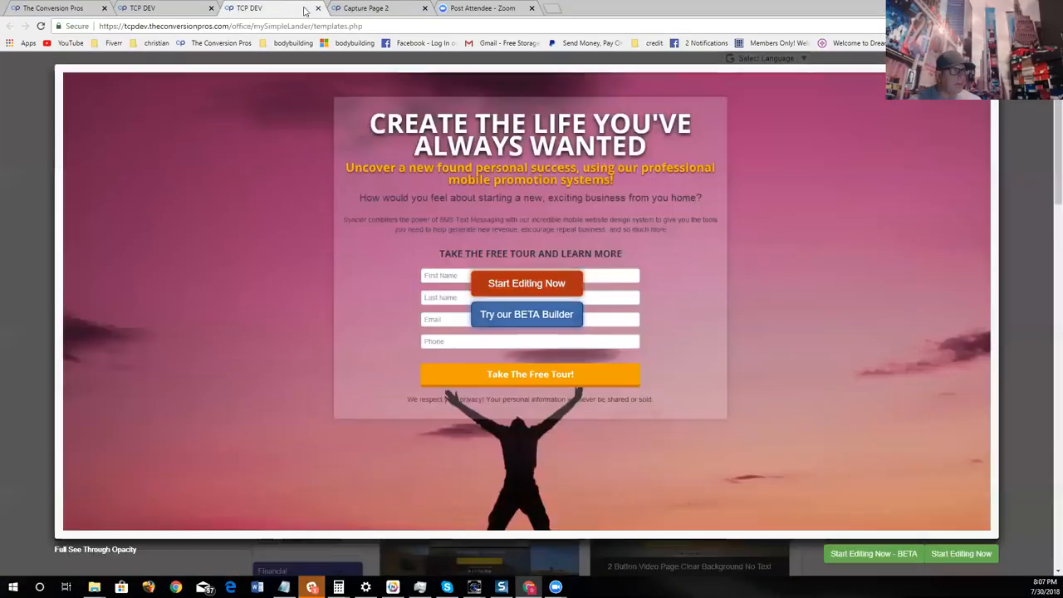
- Reload the Full See Through Opacity template in the beta builder and try again to pick a background image
click(295, 8)
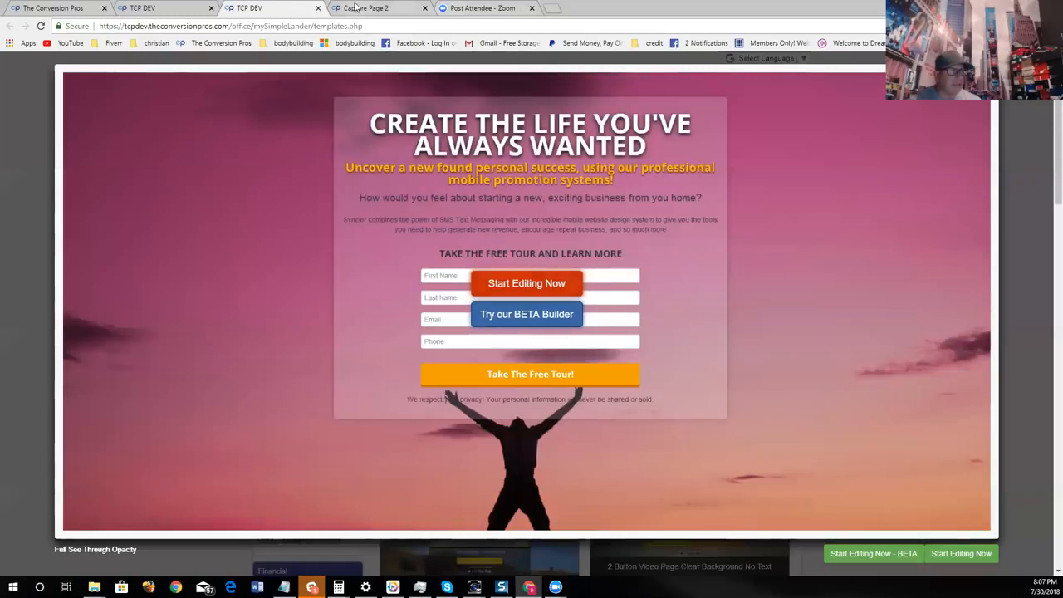
click(391, 9)
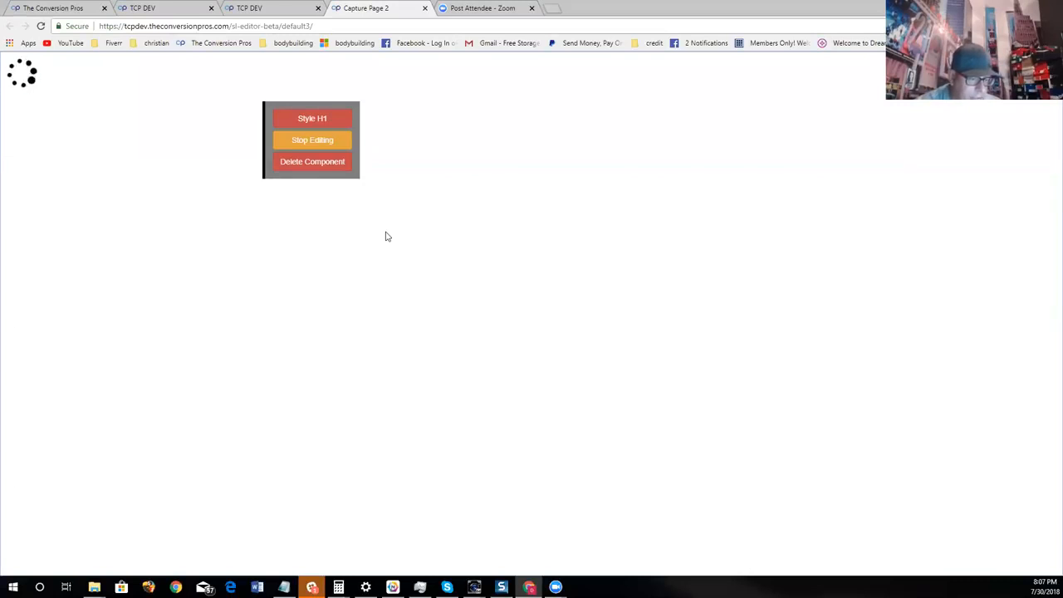
click(292, 10)
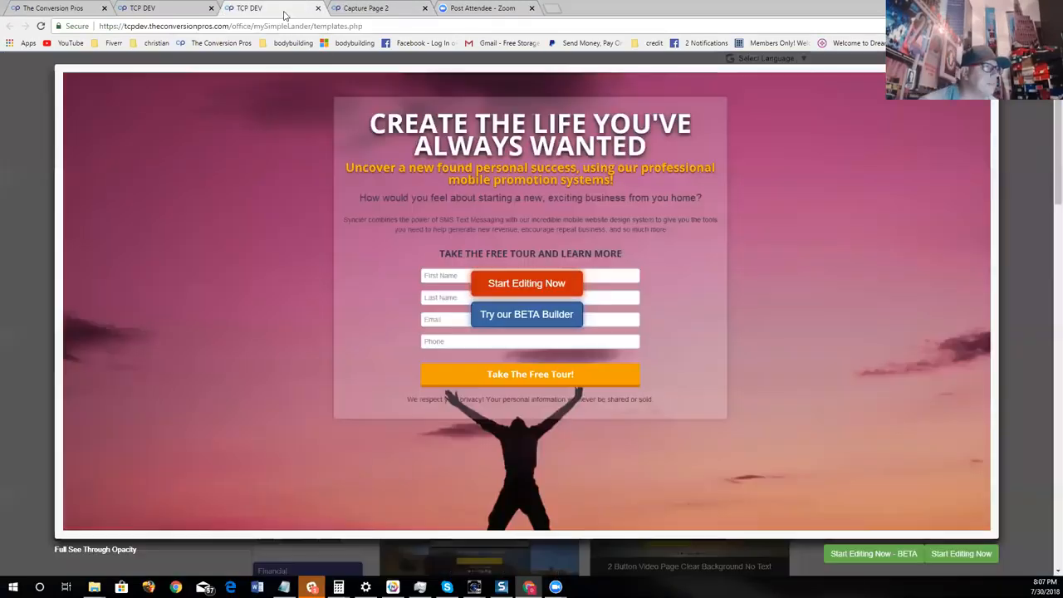
click(527, 314)
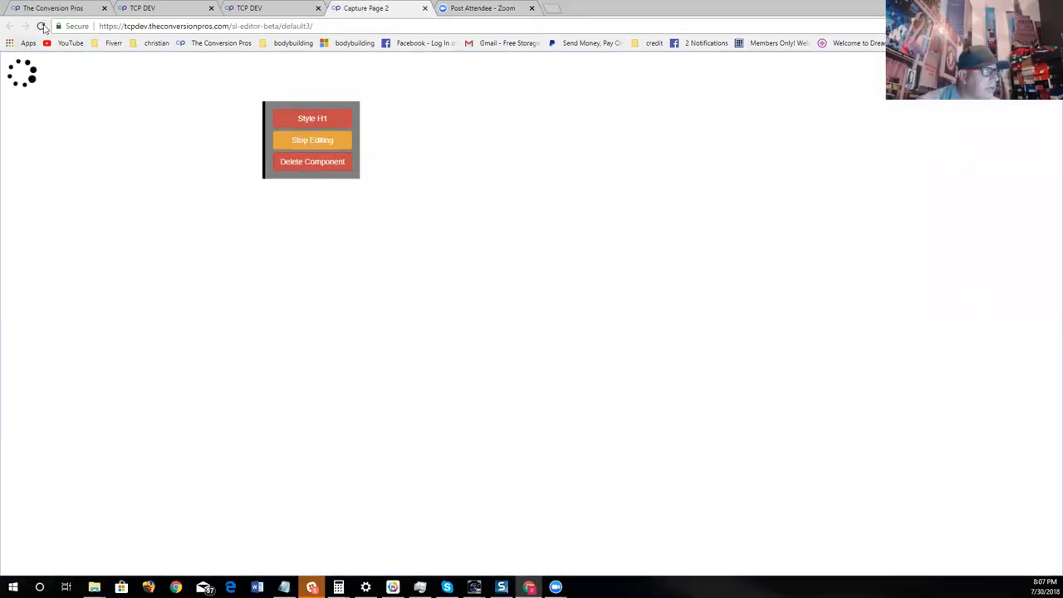
click(41, 27)
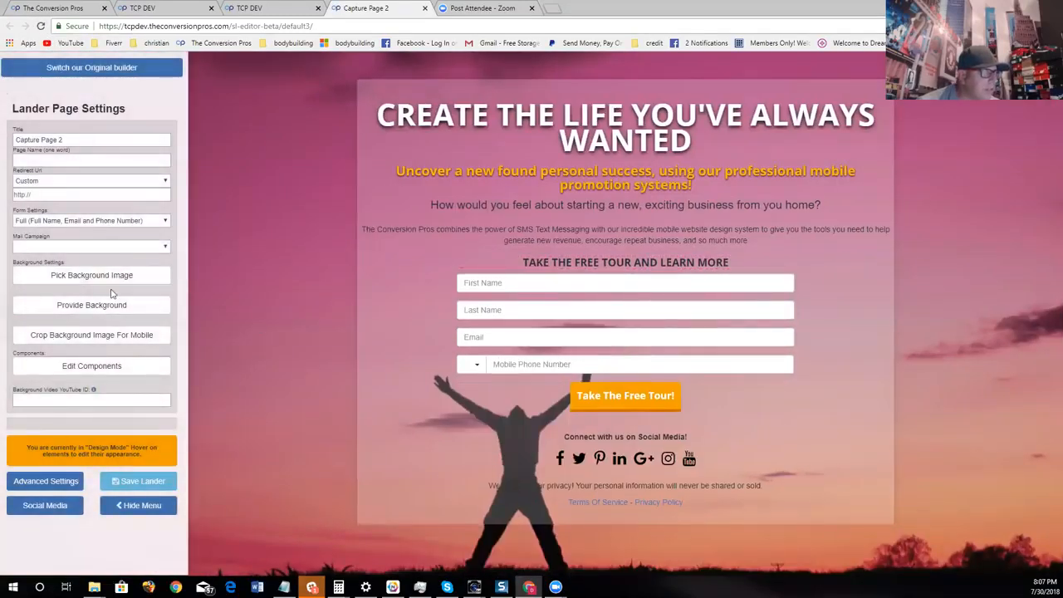
click(111, 281)
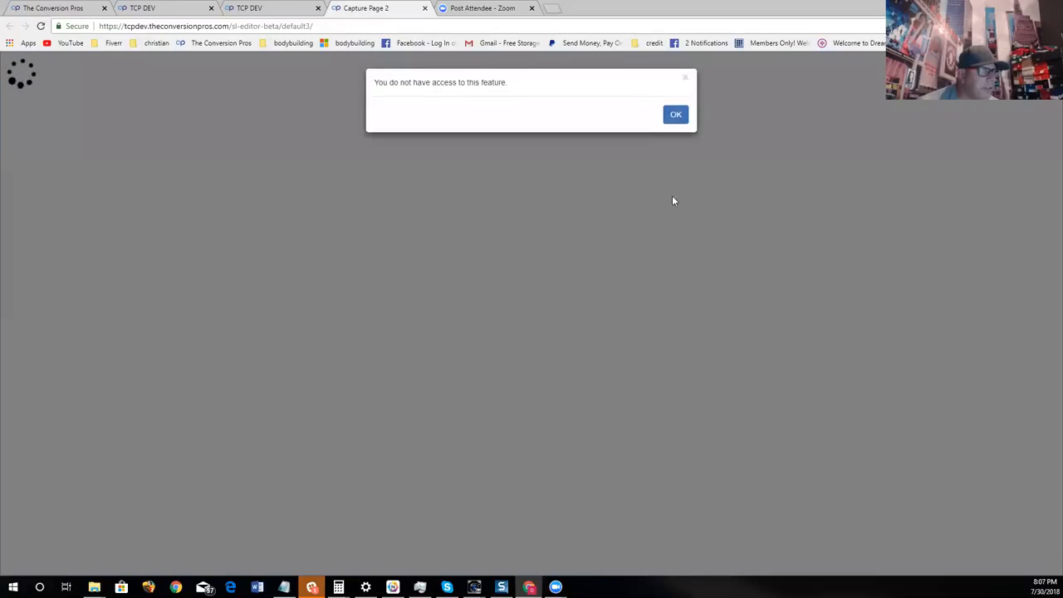
click(676, 114)
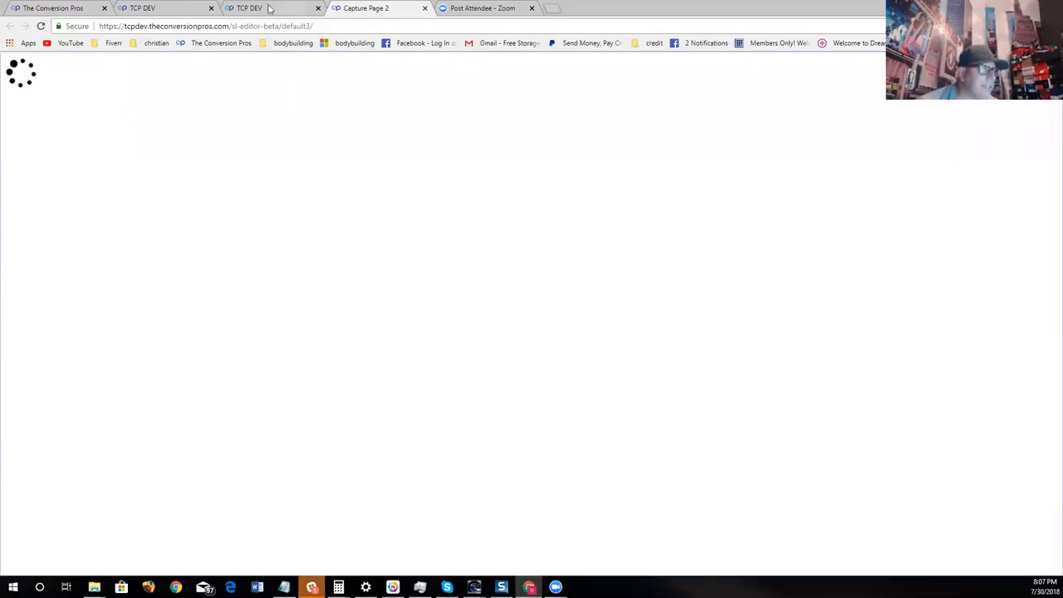
- Open the Full See Through Opacity template from the Non-Video templates in the original builder instead of the beta
click(269, 8)
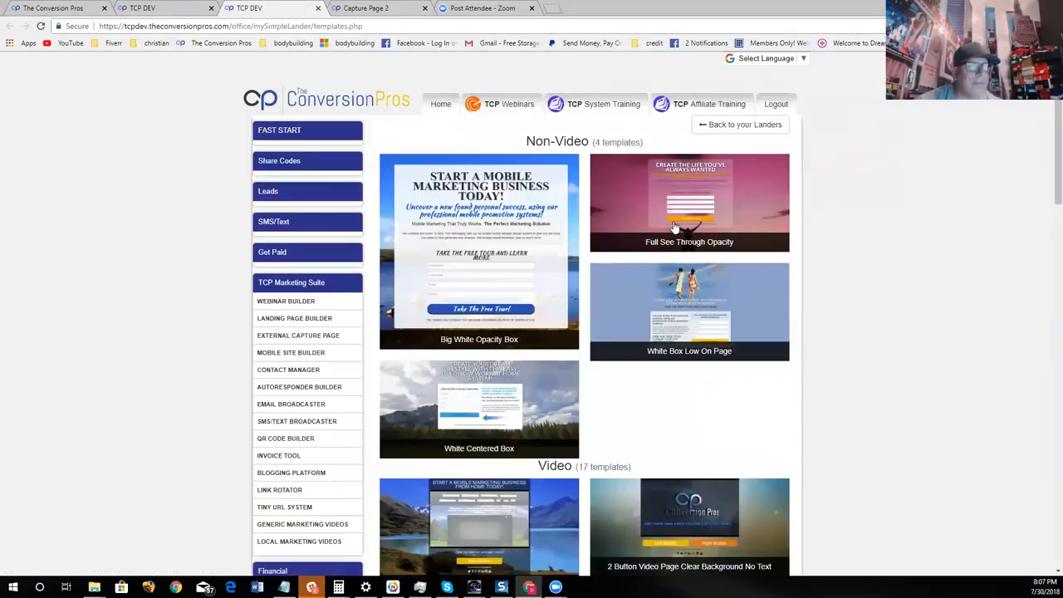
click(357, 7)
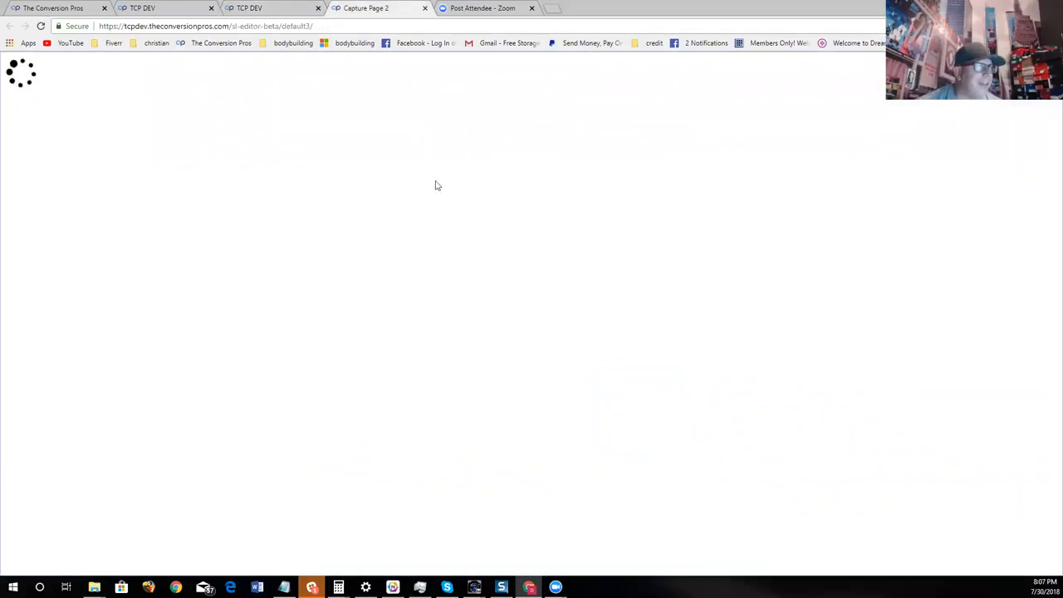
click(391, 26)
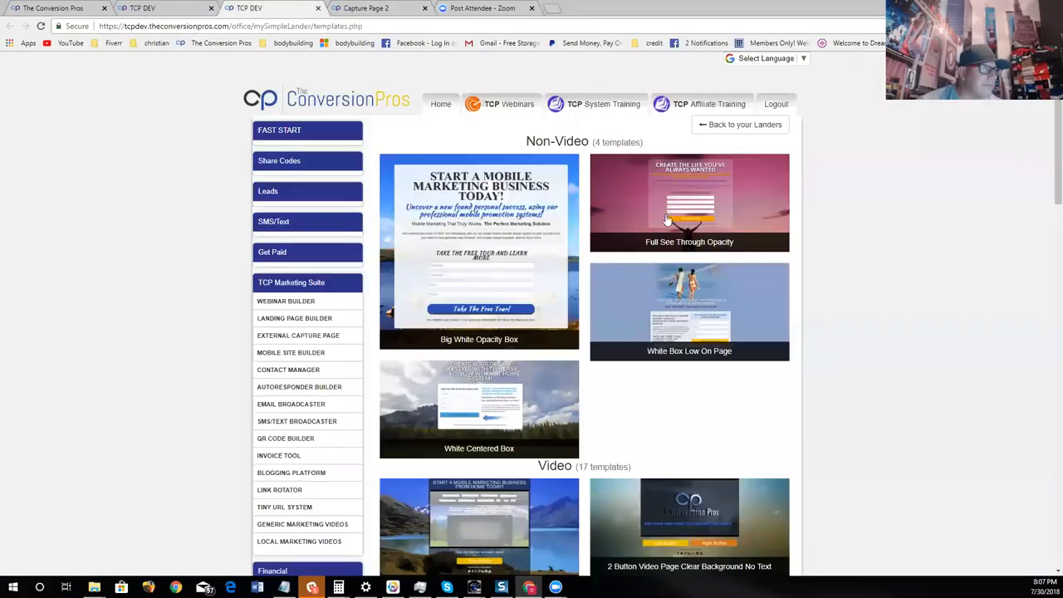
click(282, 7)
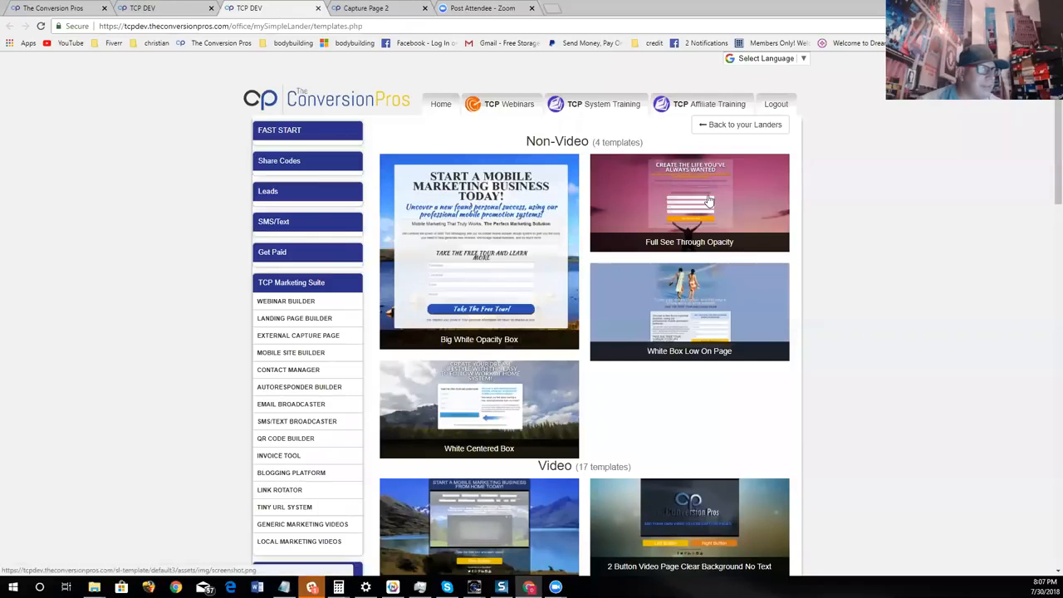
click(707, 200)
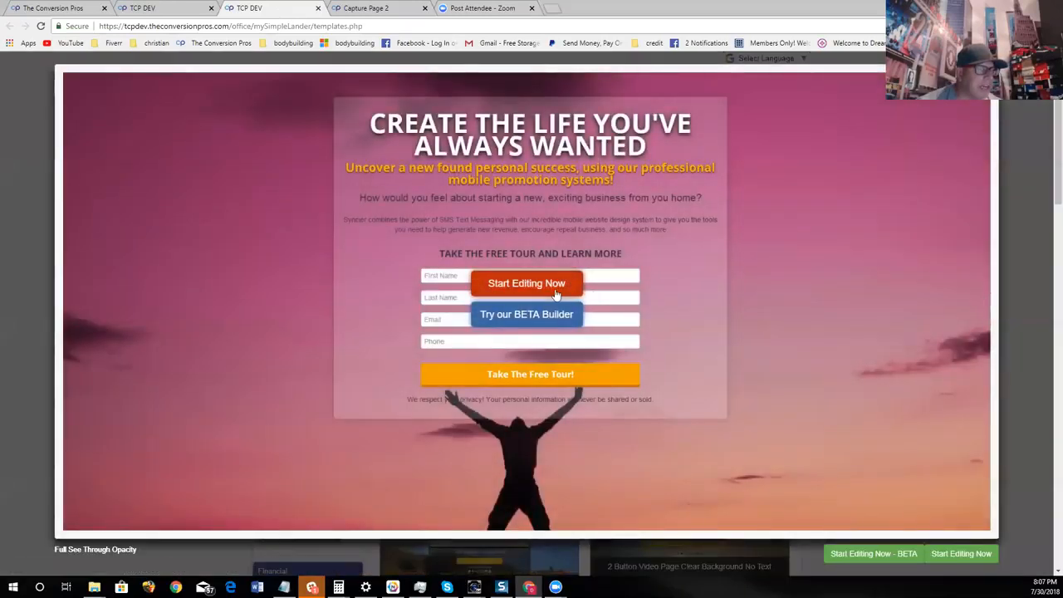
click(555, 294)
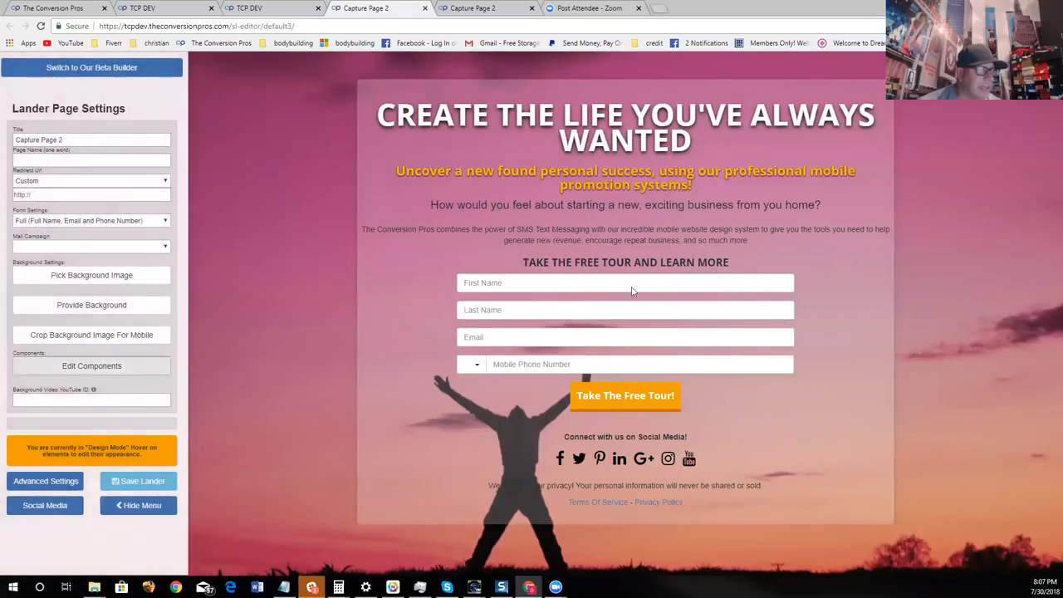
- Browse the background image categories for the landing page and open the Makup category
click(141, 278)
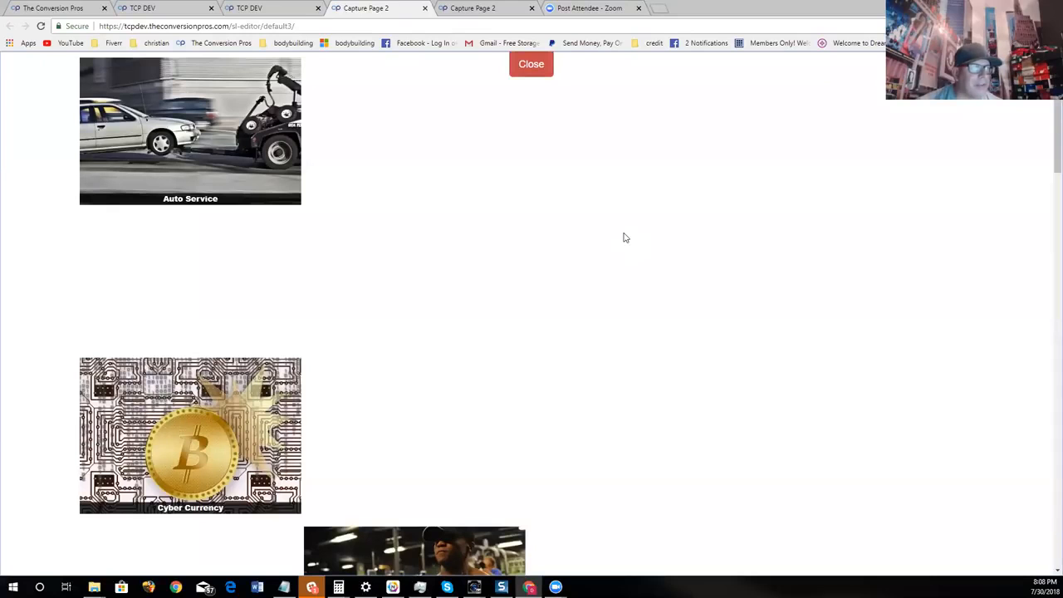
scroll(740, 241, down, 7)
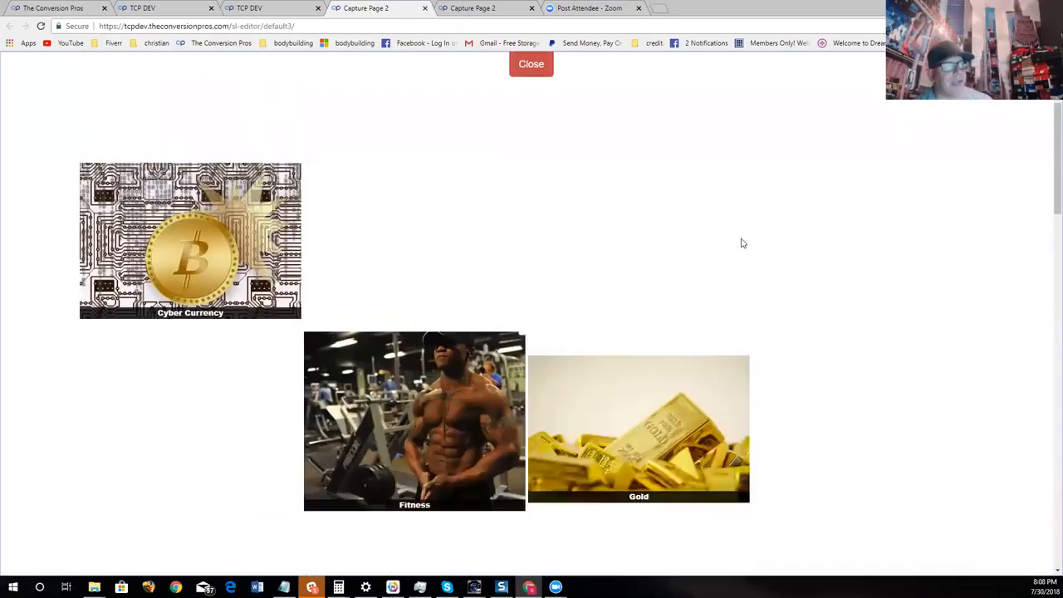
scroll(864, 271, down, 5)
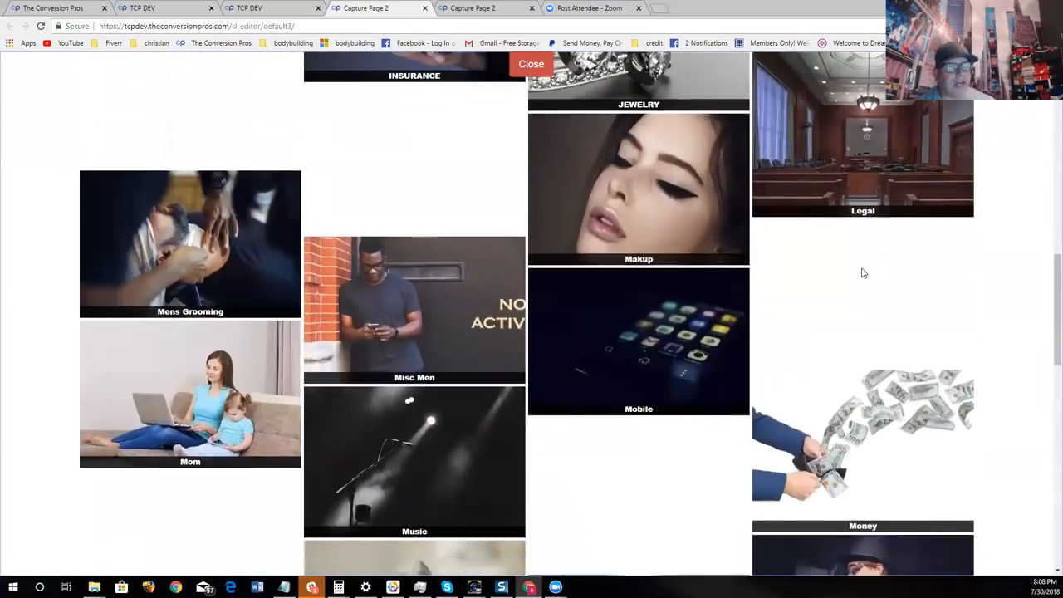
scroll(908, 288, up, 3)
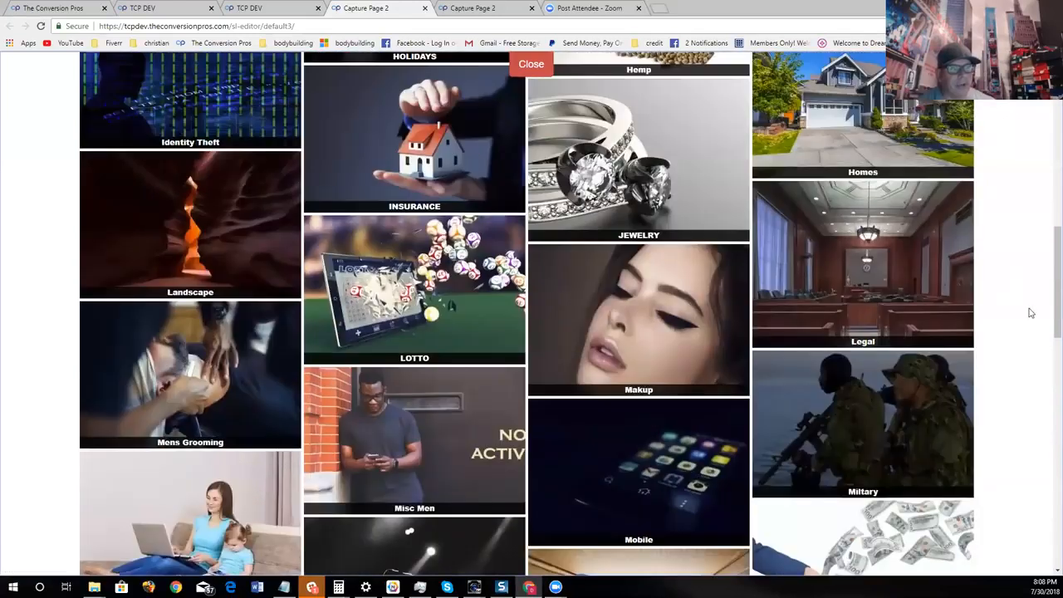
scroll(571, 390, down, 1)
click(861, 196)
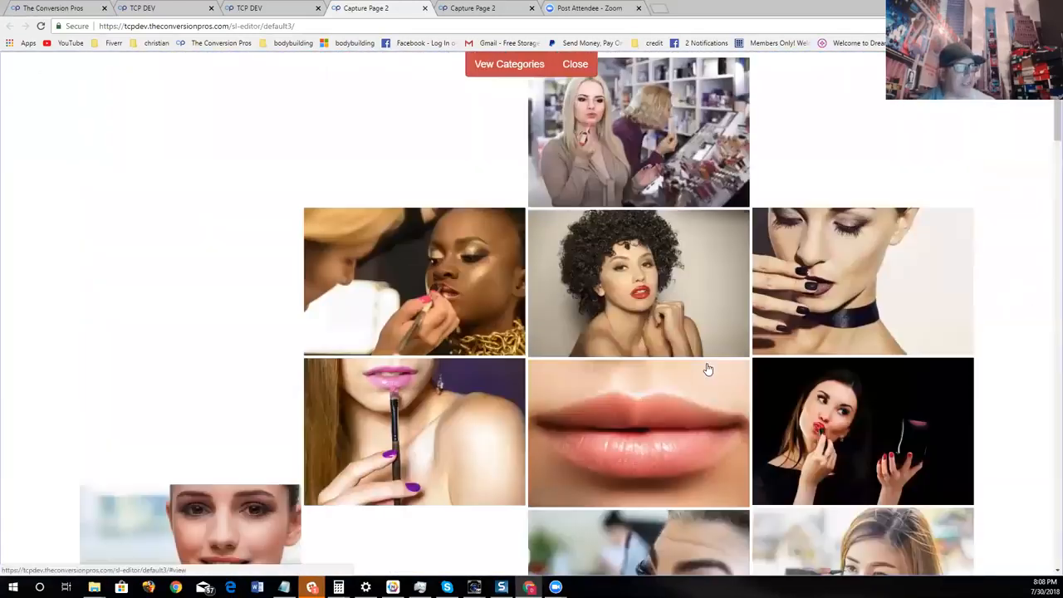
- Set the photo of cosmetics arranged around a gray wooden surface as the page background, keeping its default mobile position
scroll(911, 267, down, 7)
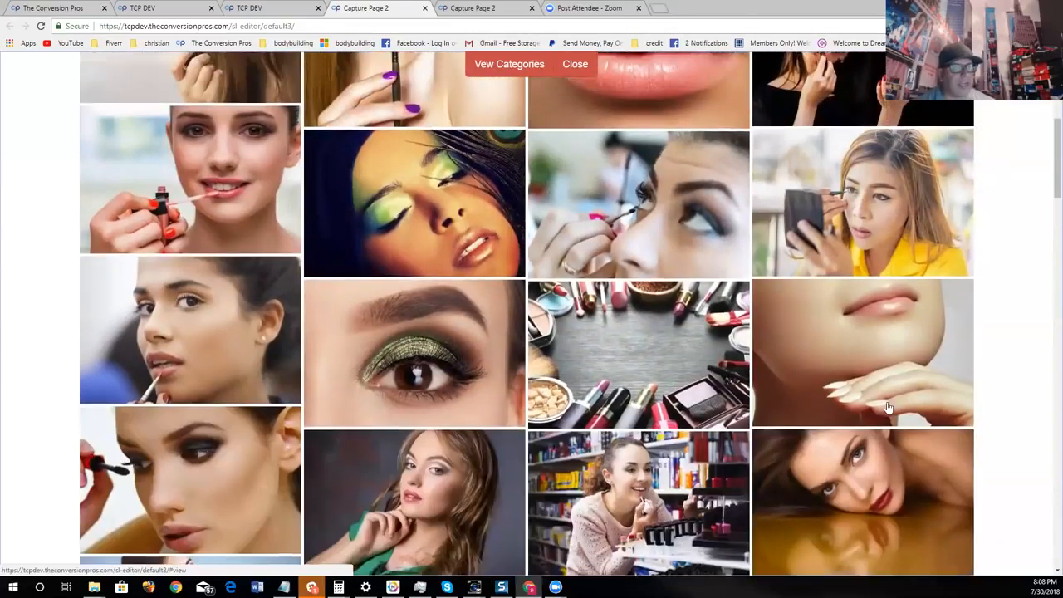
scroll(897, 400, down, 2)
scroll(887, 405, down, 2)
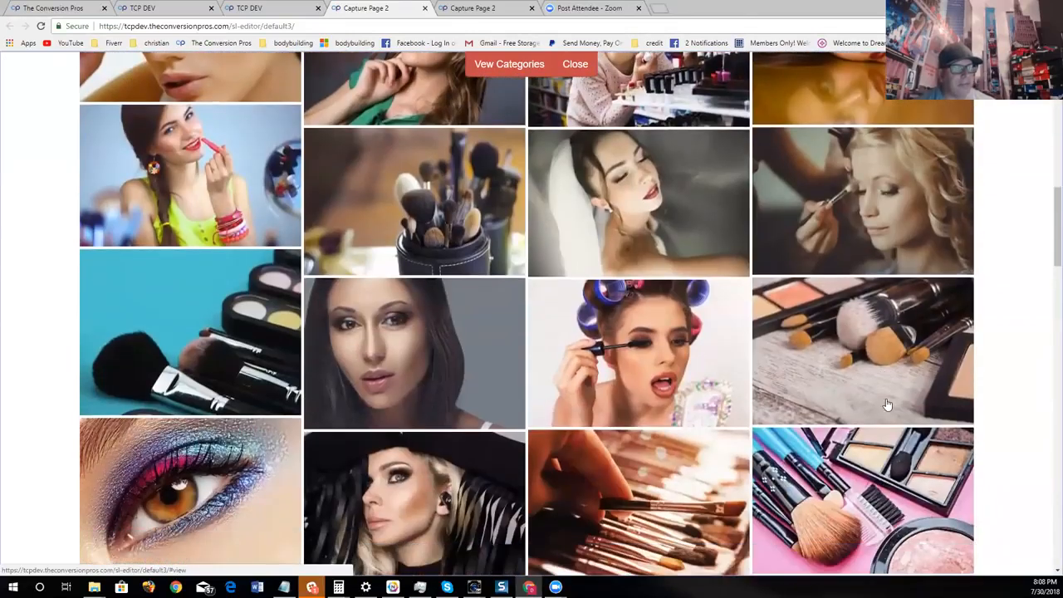
scroll(822, 410, up, 5)
click(824, 407)
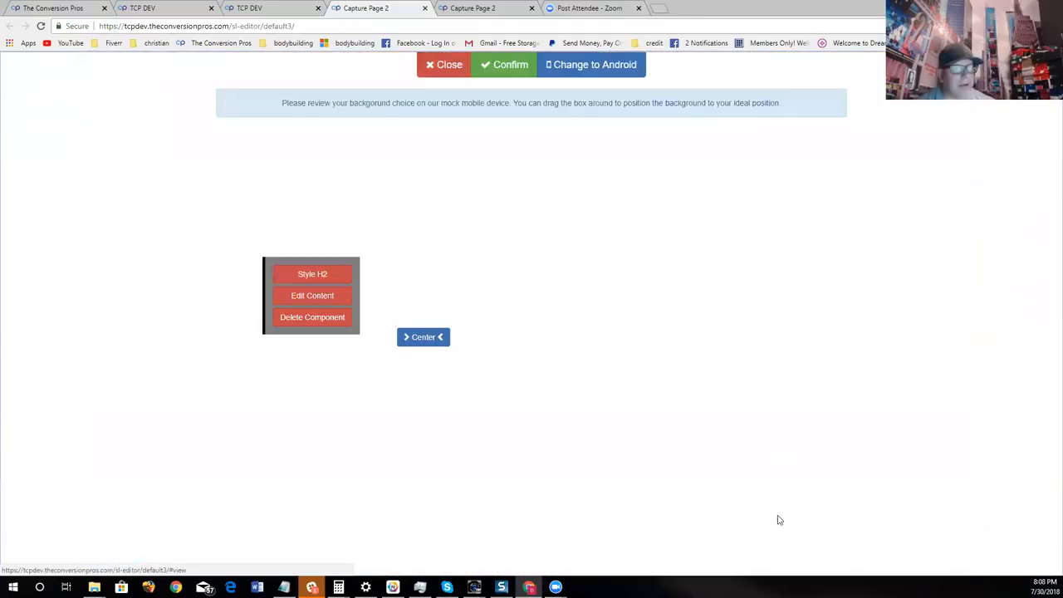
click(505, 65)
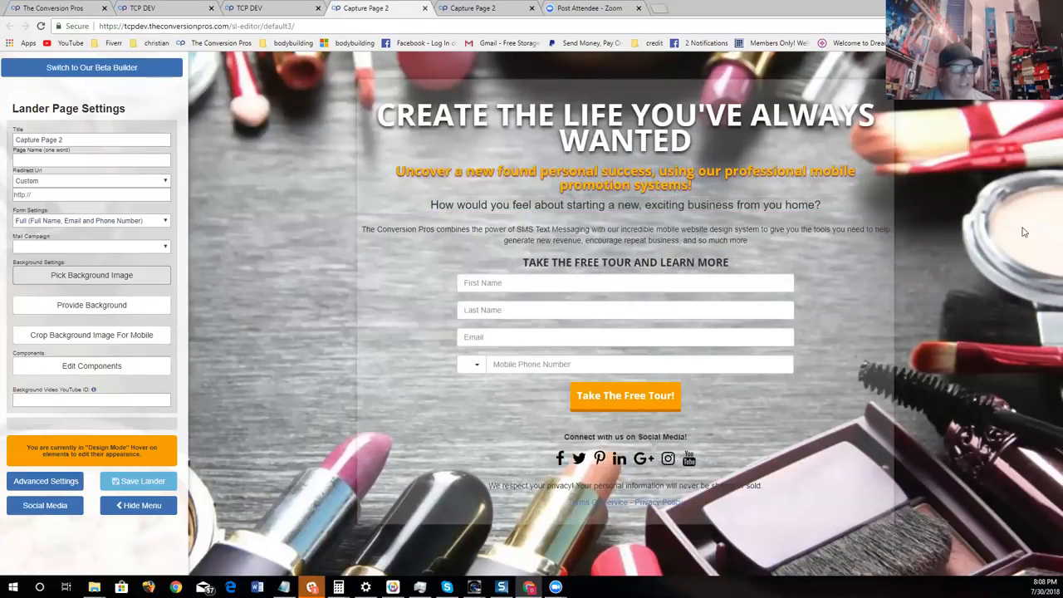
- Add an image placeholder component directly below the orange "Uncover a new found personal success" subheadline
click(115, 365)
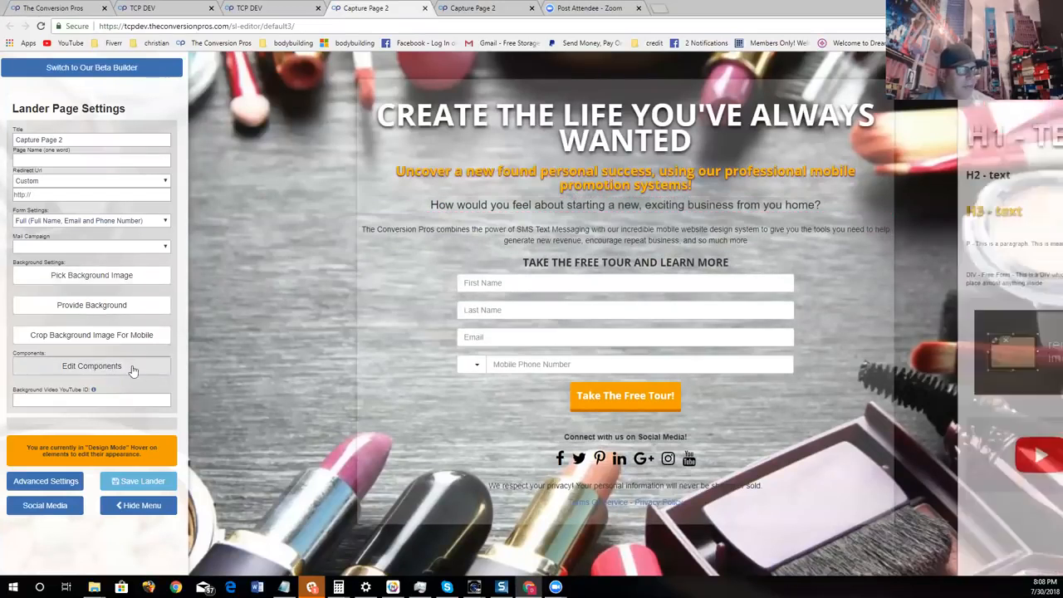
drag(1002, 330, 654, 197)
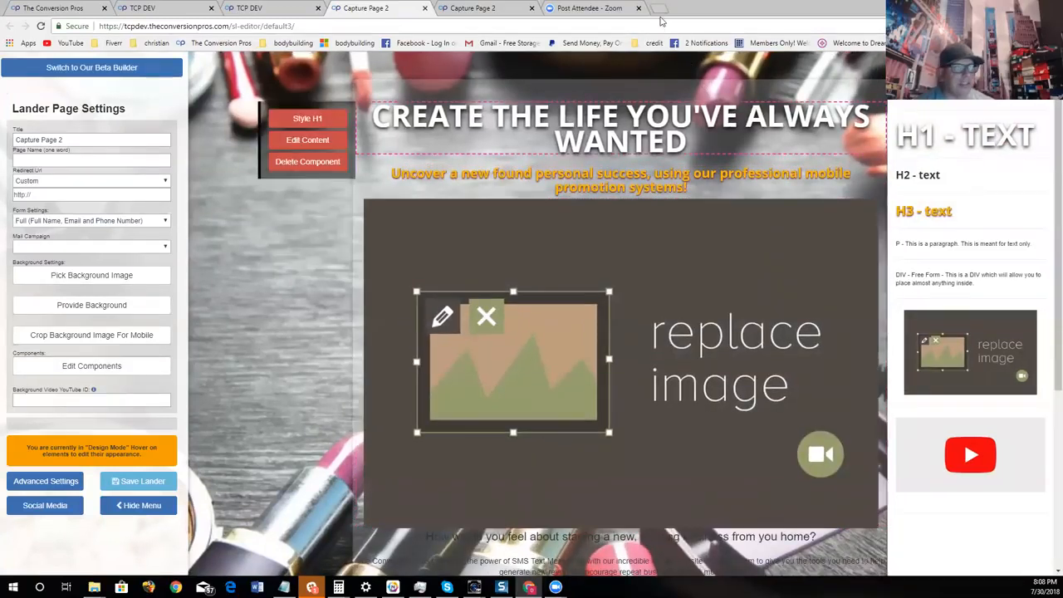
- Search Google for "make up before and after" in a new browser tab and show the image results
key(ctrl+t)
click(451, 219)
text(make up before and after)
key(Return)
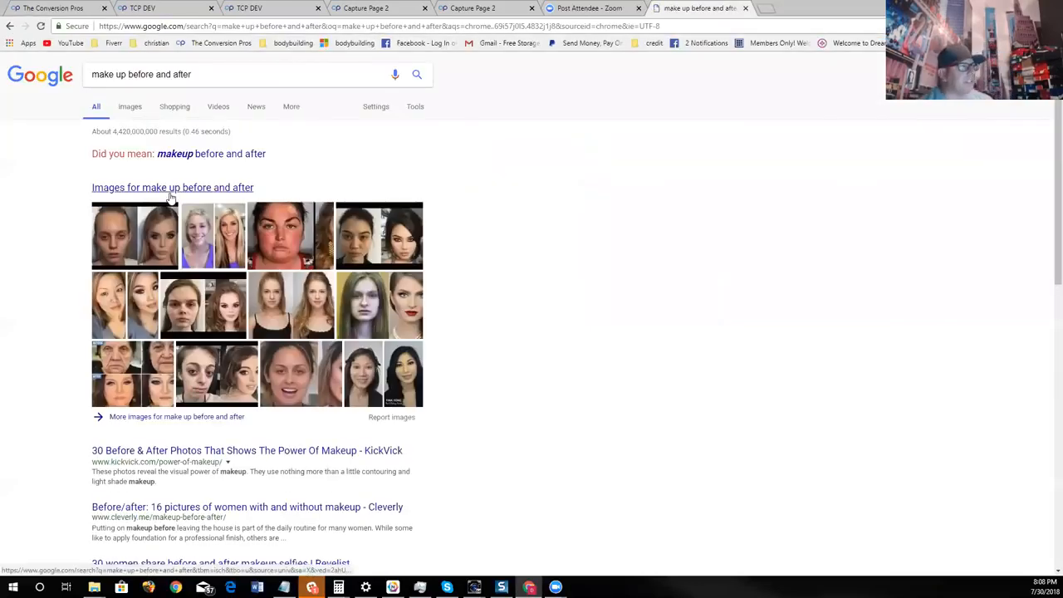
click(170, 190)
- Find the before-and-after photo of the blonde woman in front of striped walls and copy its image address
scroll(913, 349, down, 2)
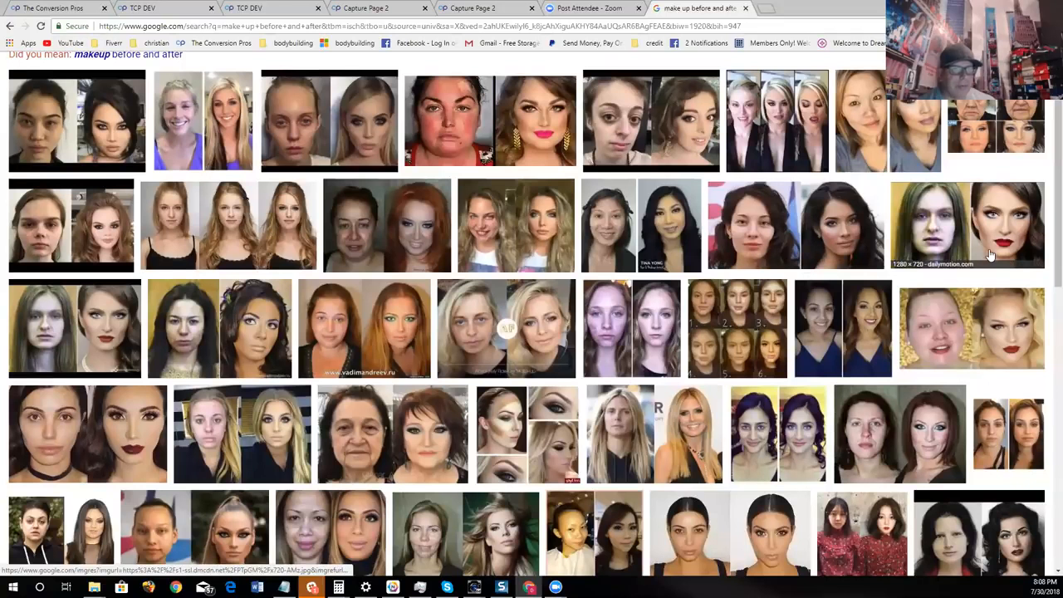
scroll(805, 281, down, 2)
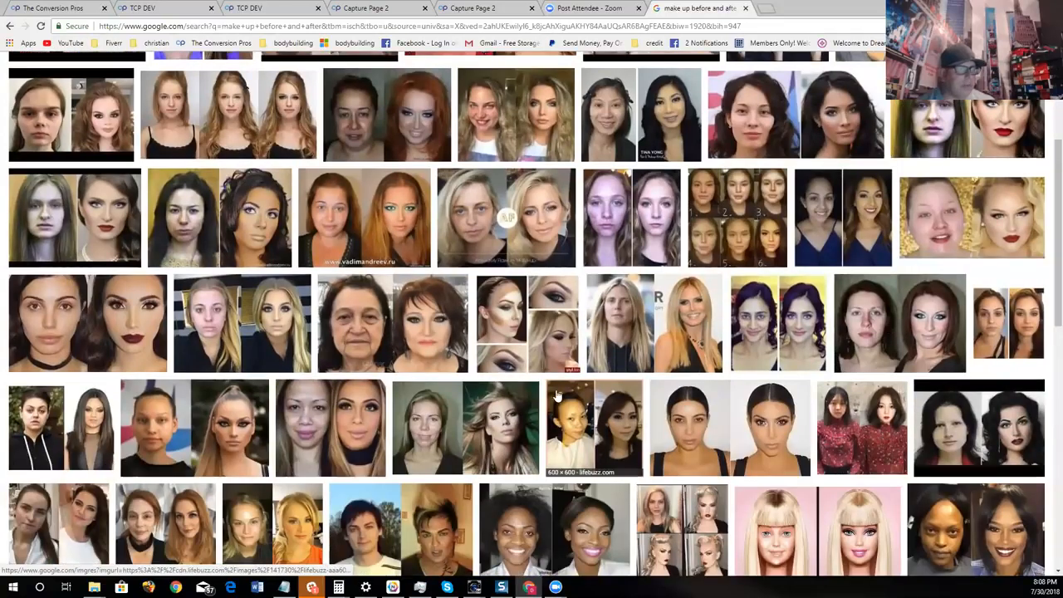
scroll(432, 321, down, 1)
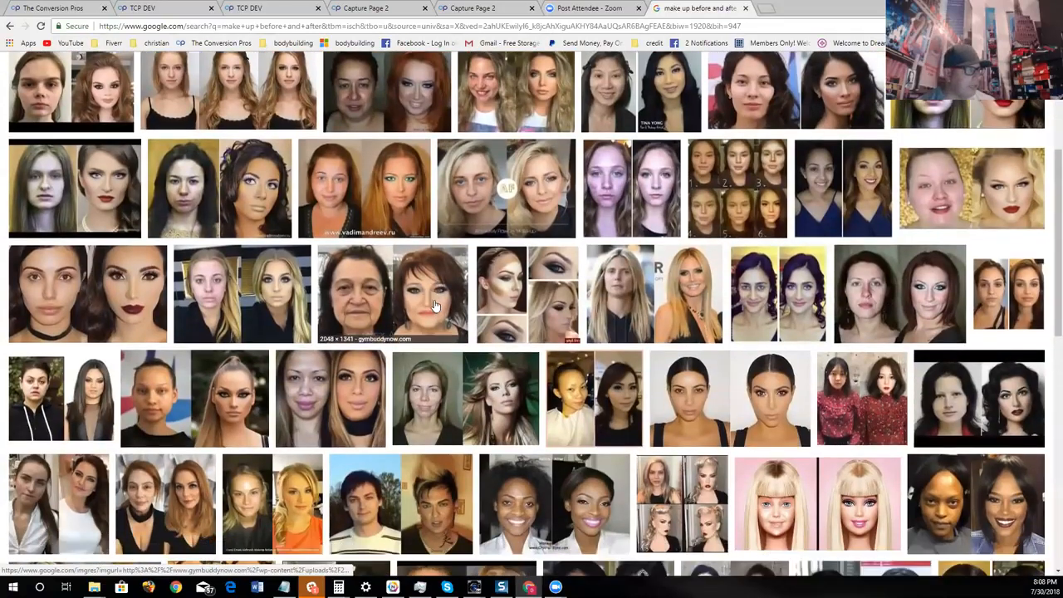
scroll(433, 305, down, 1)
scroll(456, 331, down, 1)
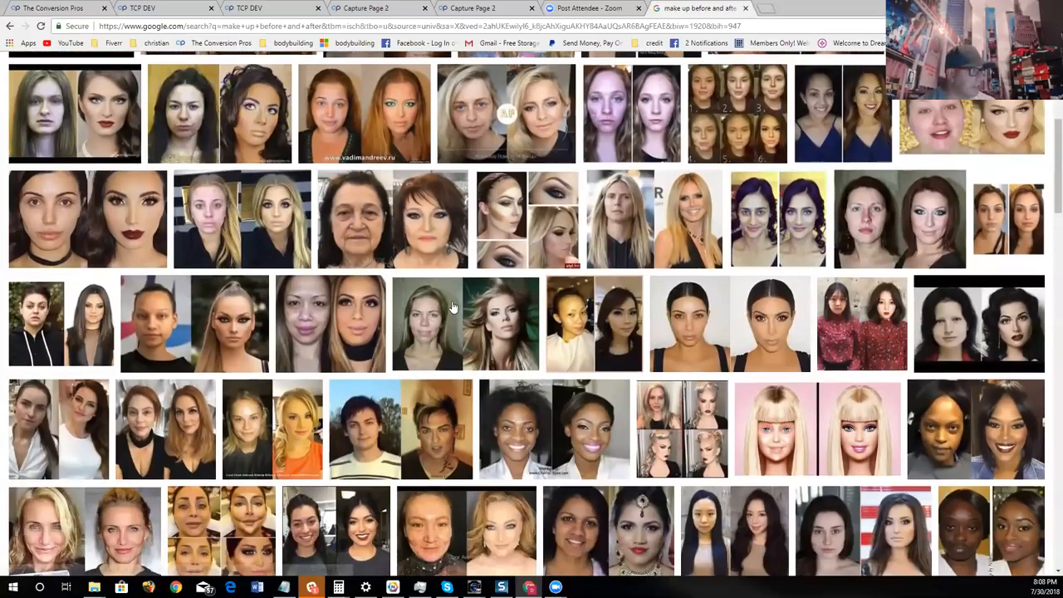
scroll(452, 307, down, 1)
click(277, 214)
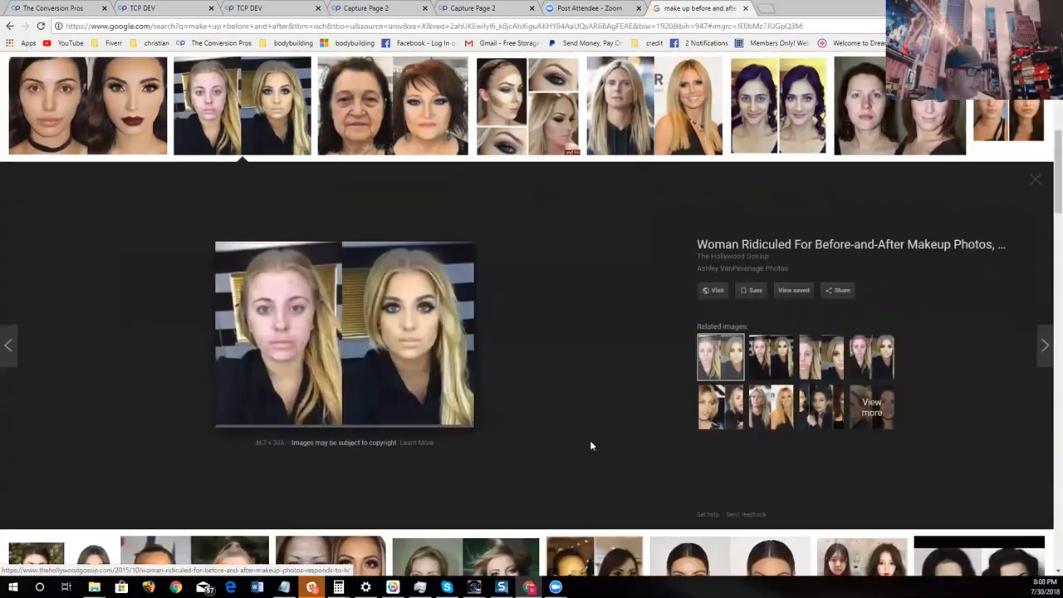
right_click(386, 319)
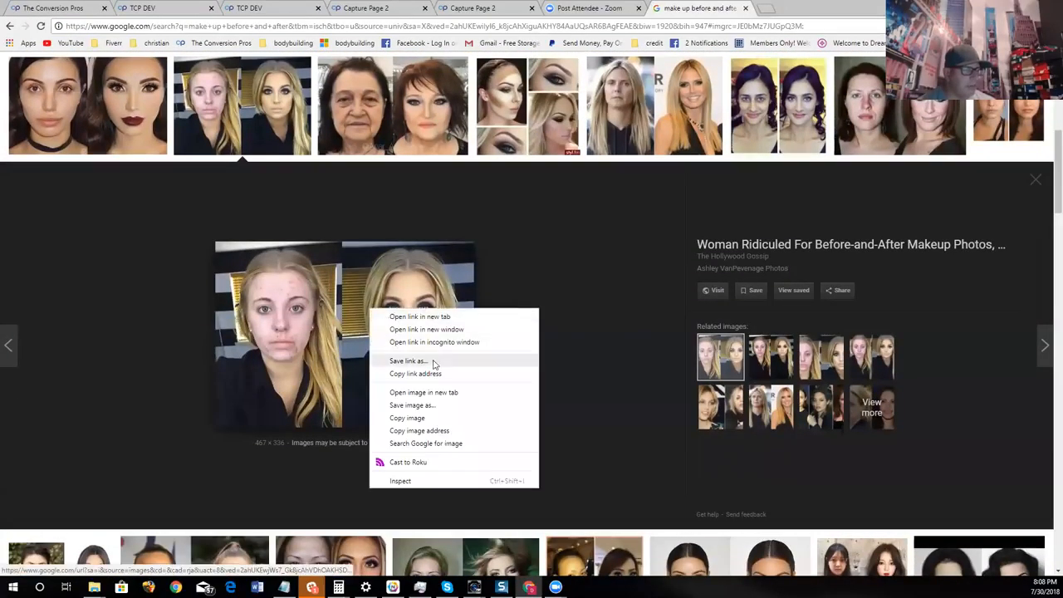
click(444, 429)
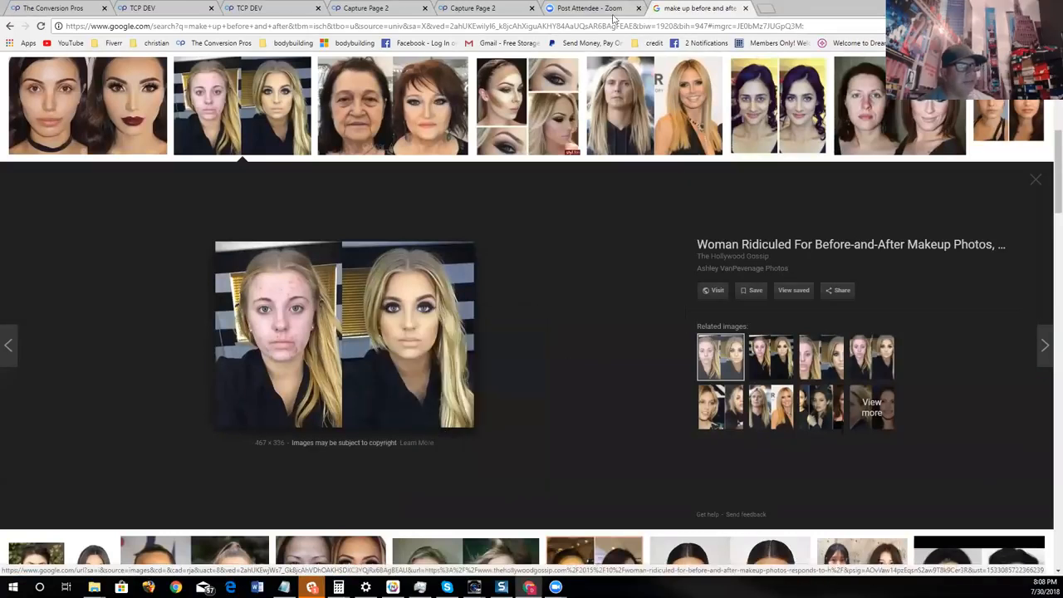
- Return to the Capture Page 2 editor and close its duplicate blank browser tab
click(470, 8)
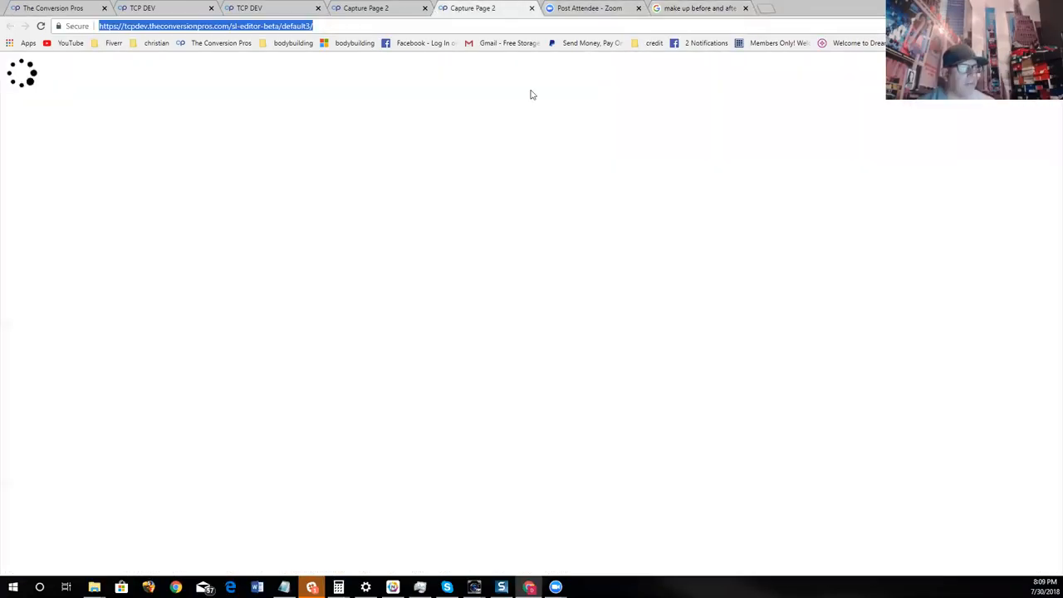
click(368, 6)
click(532, 9)
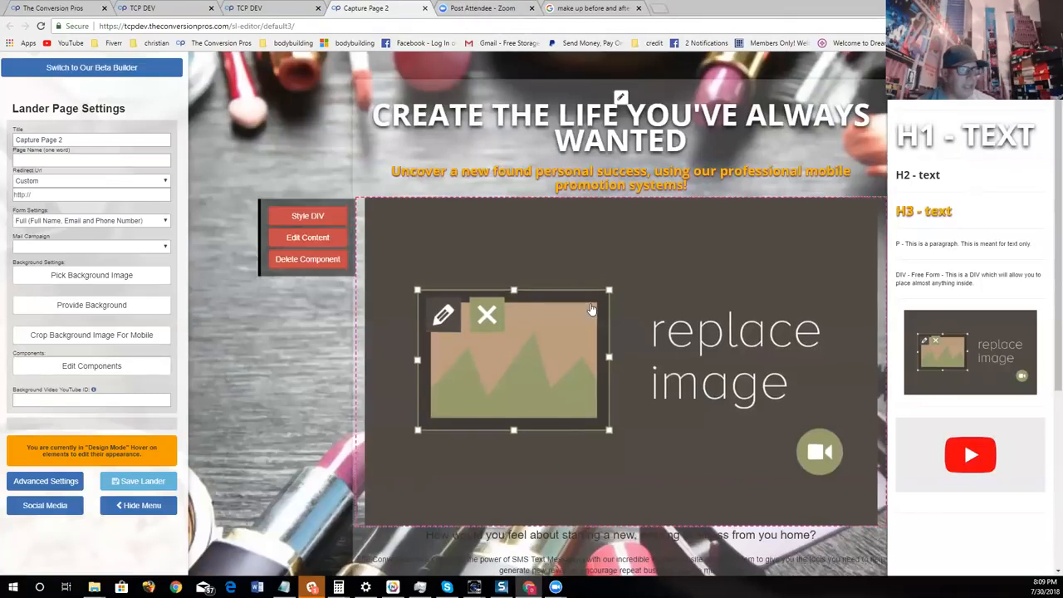
- Fill the image placeholder with the copied before-and-after photo address at full size and review it on the page
click(444, 314)
right_click(509, 132)
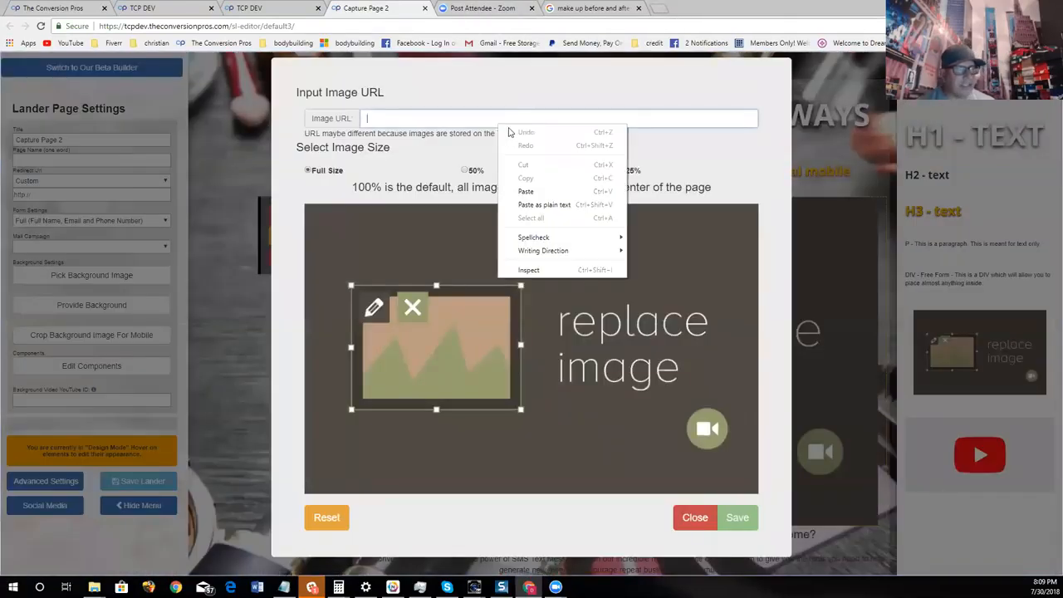
click(531, 192)
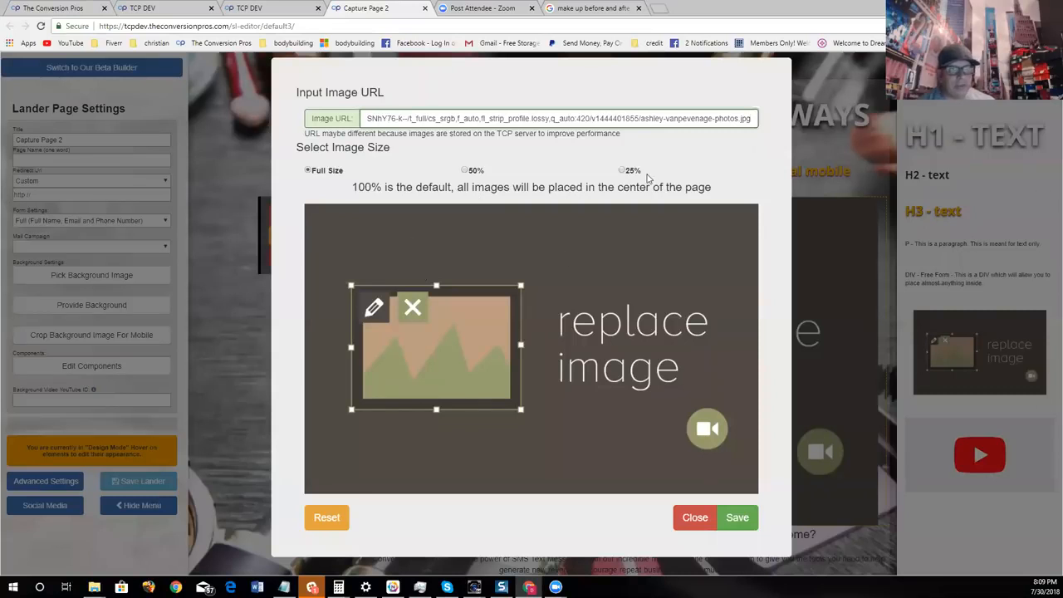
click(740, 520)
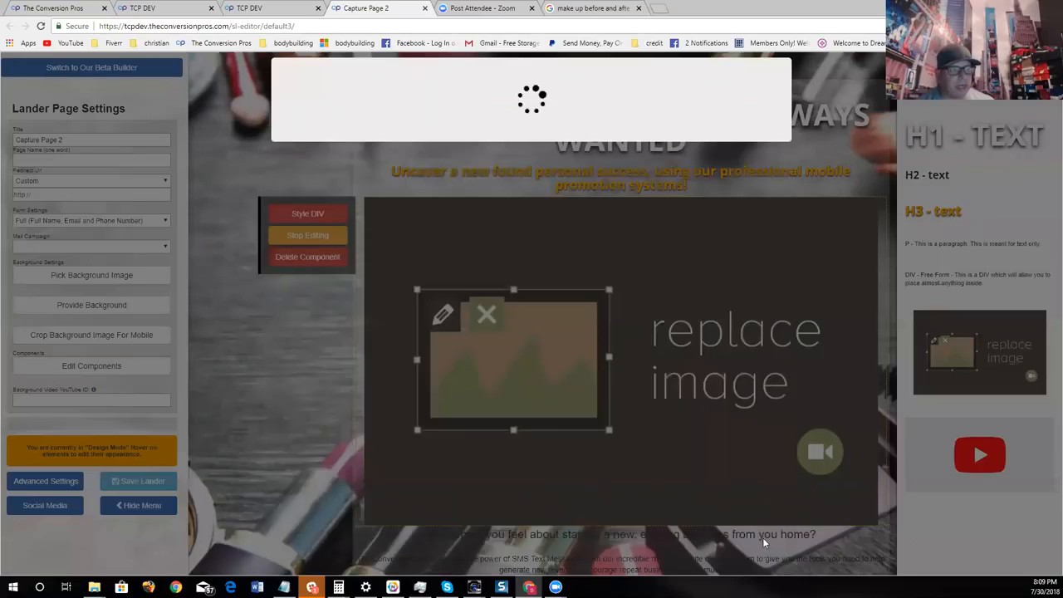
scroll(703, 299, down, 3)
scroll(731, 332, up, 3)
scroll(776, 373, down, 3)
scroll(778, 377, up, 3)
scroll(779, 377, down, 3)
scroll(779, 379, up, 3)
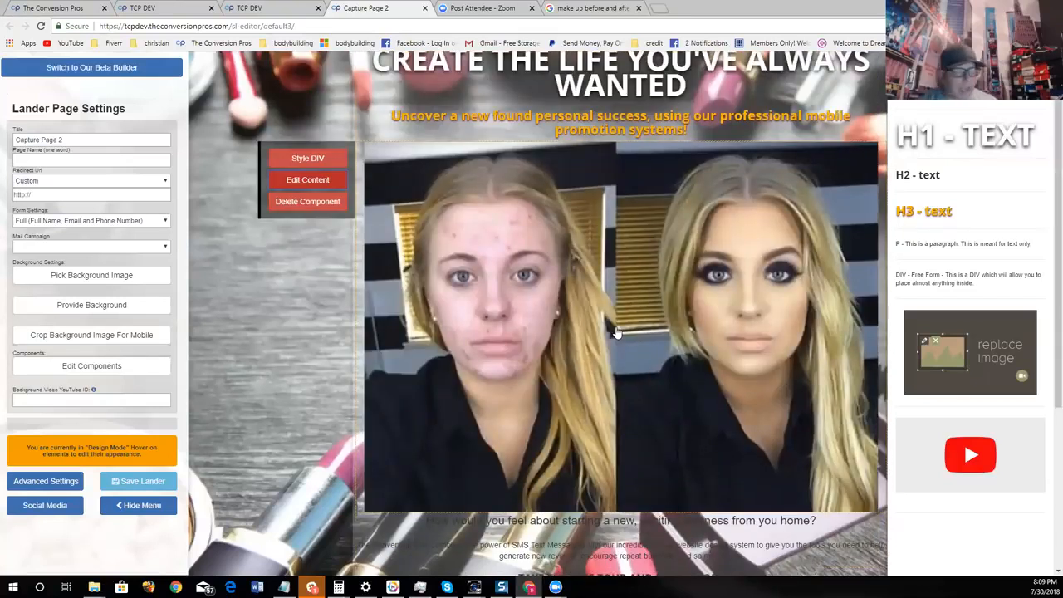
- Delete the full-size before-and-after image and add a fresh image placeholder below the orange subheadline
click(338, 216)
click(333, 222)
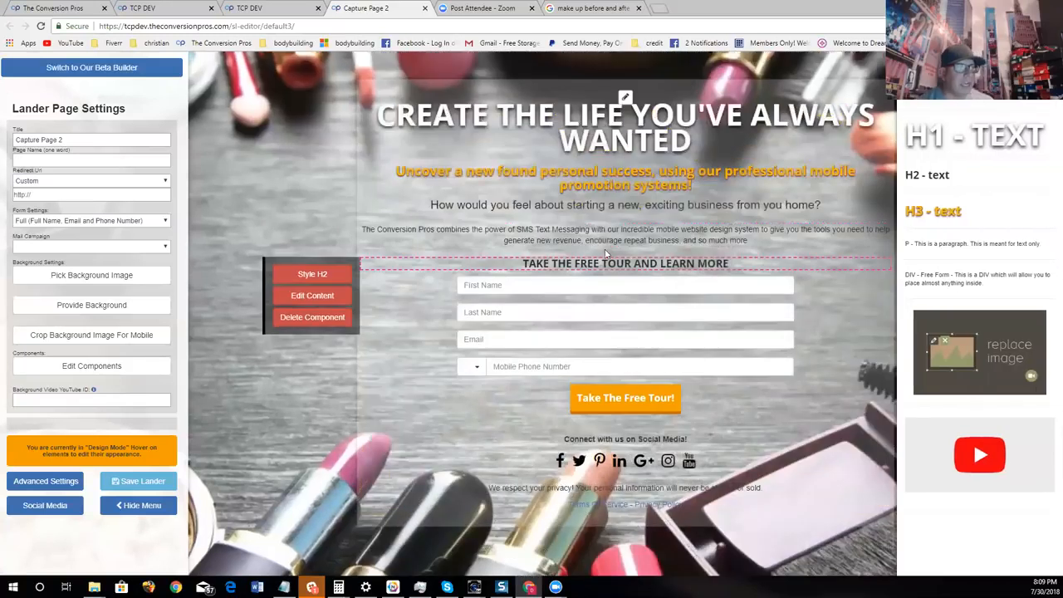
drag(980, 349, 712, 227)
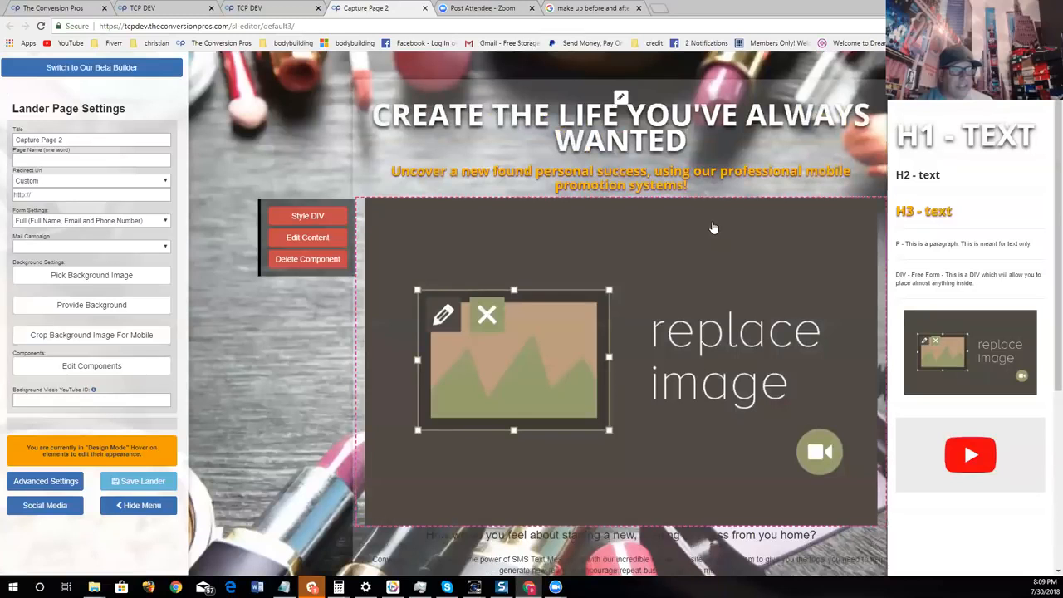
- Fill the image placeholder with the copied before-and-after photo address, set its size to 50%, and save it
click(295, 240)
right_click(495, 119)
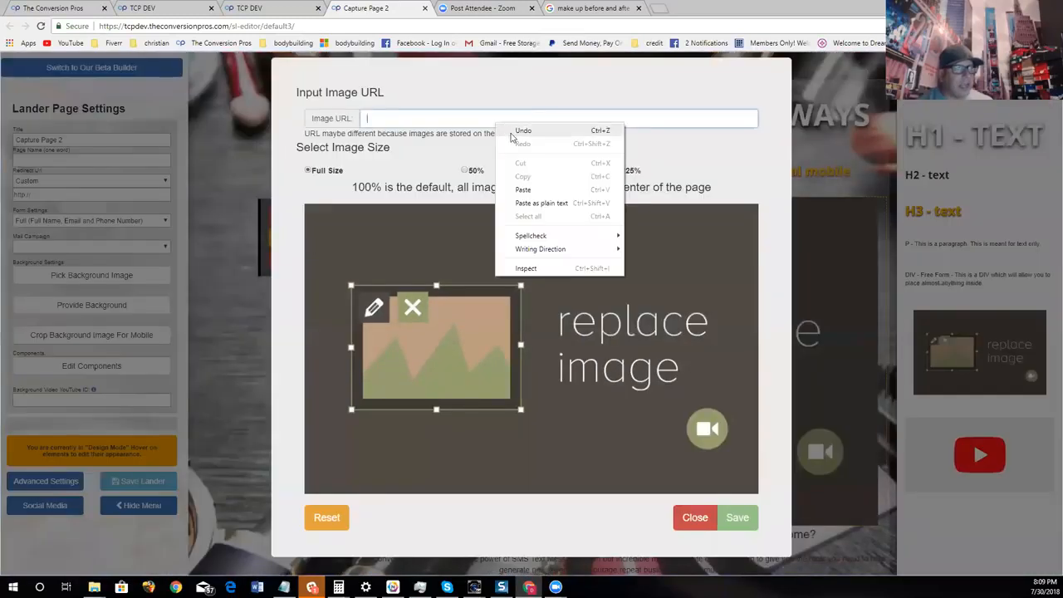
click(535, 189)
click(465, 170)
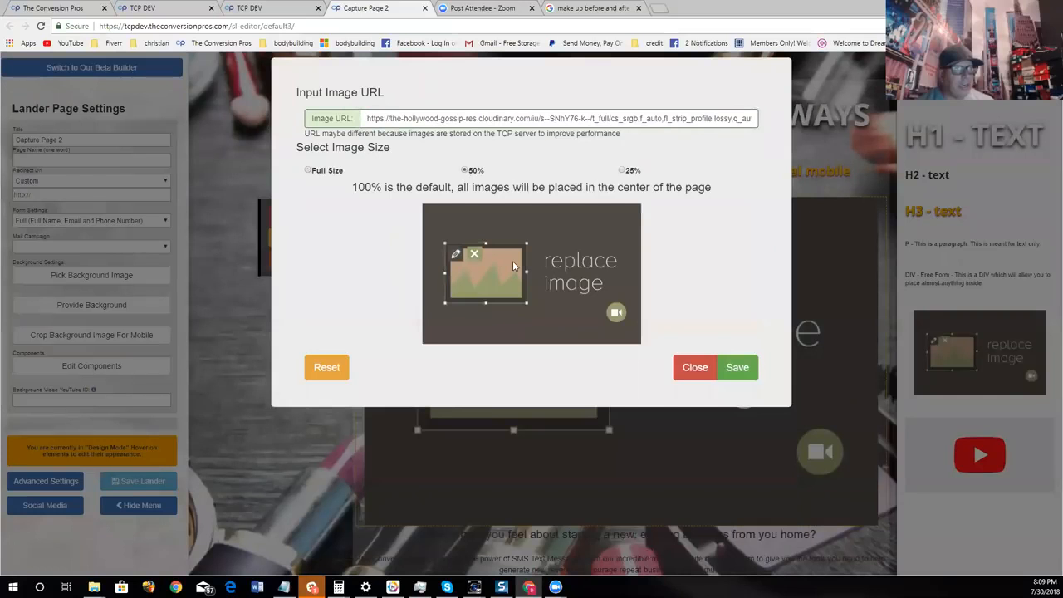
click(738, 367)
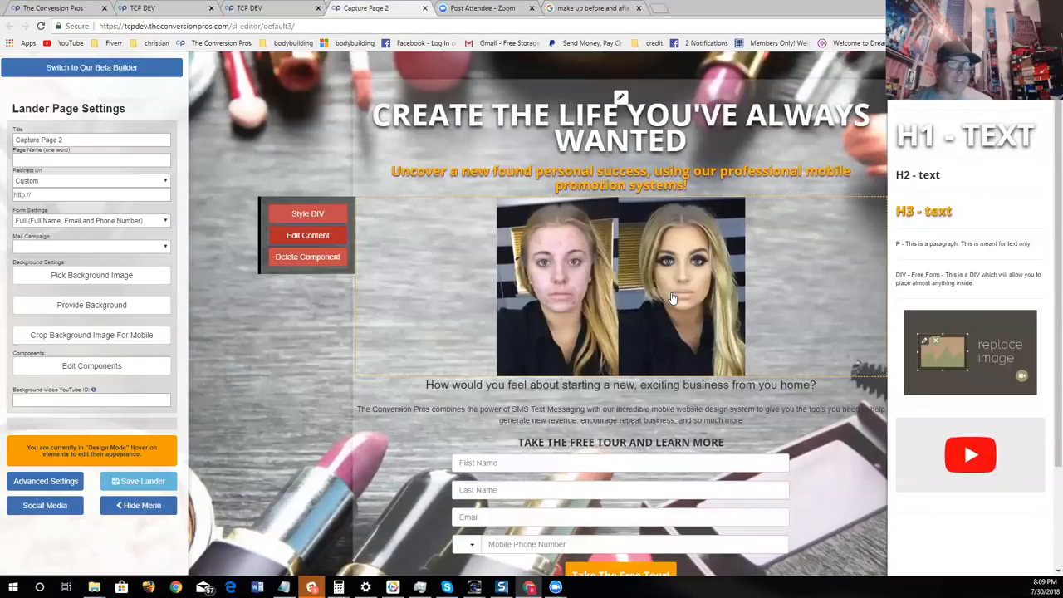
- Look over the page, then open the lander's advanced settings and close them again
scroll(731, 307, down, 2)
scroll(771, 314, up, 2)
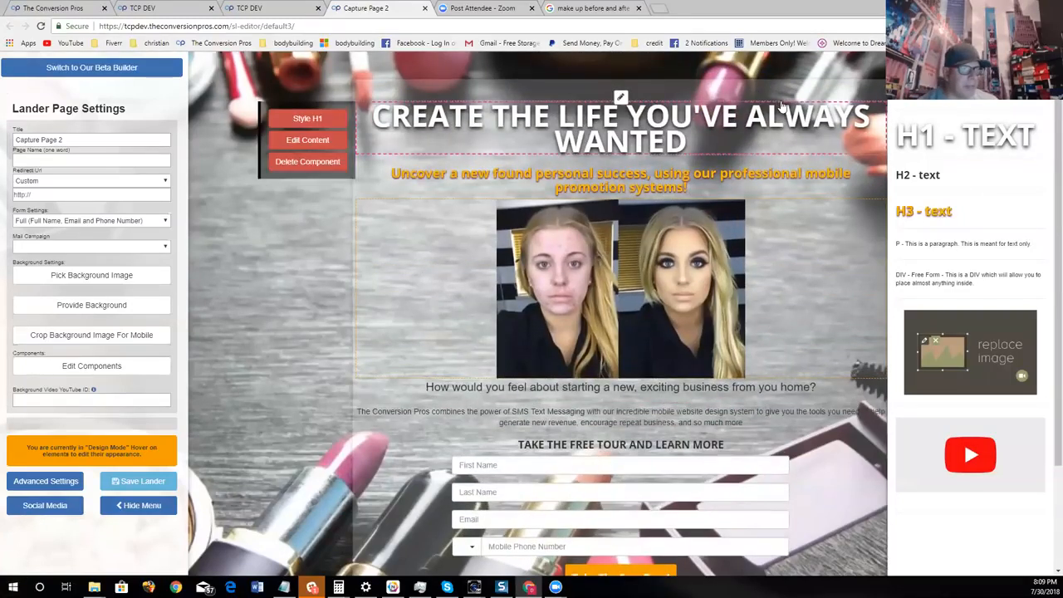
click(70, 479)
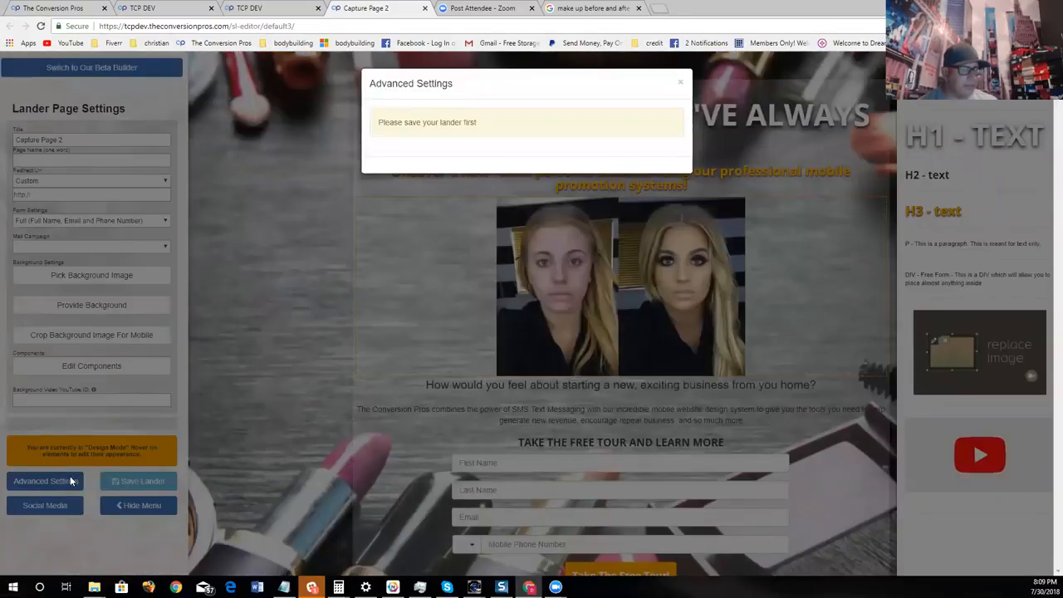
click(679, 83)
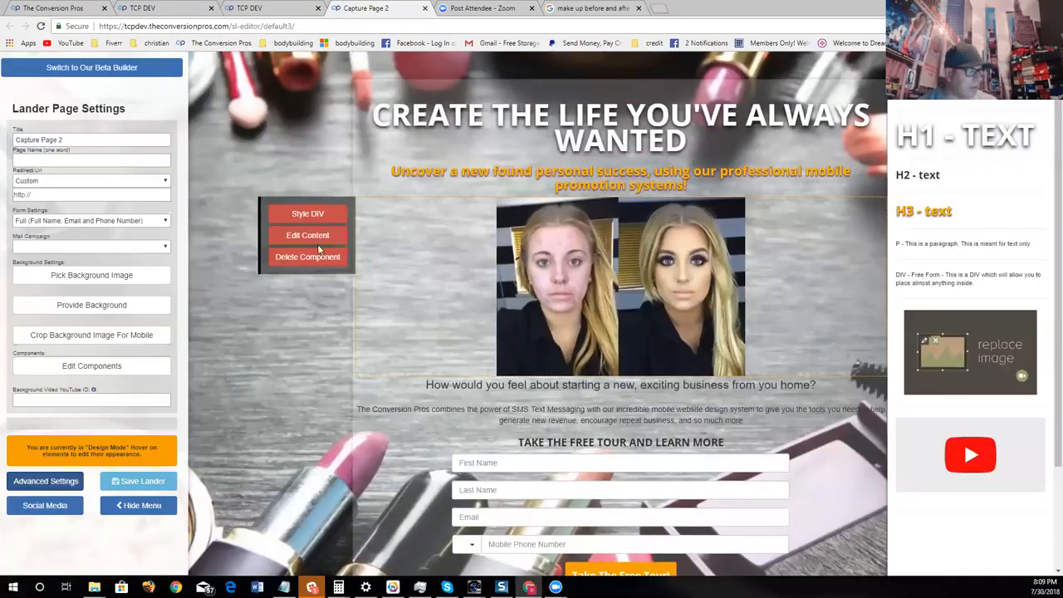
- Replace the main headline's text with "OUR MAKEUP ARTISTS MAKE YOU LOOK LIKE A HOLLYWOOD CELEBRITY"
click(307, 140)
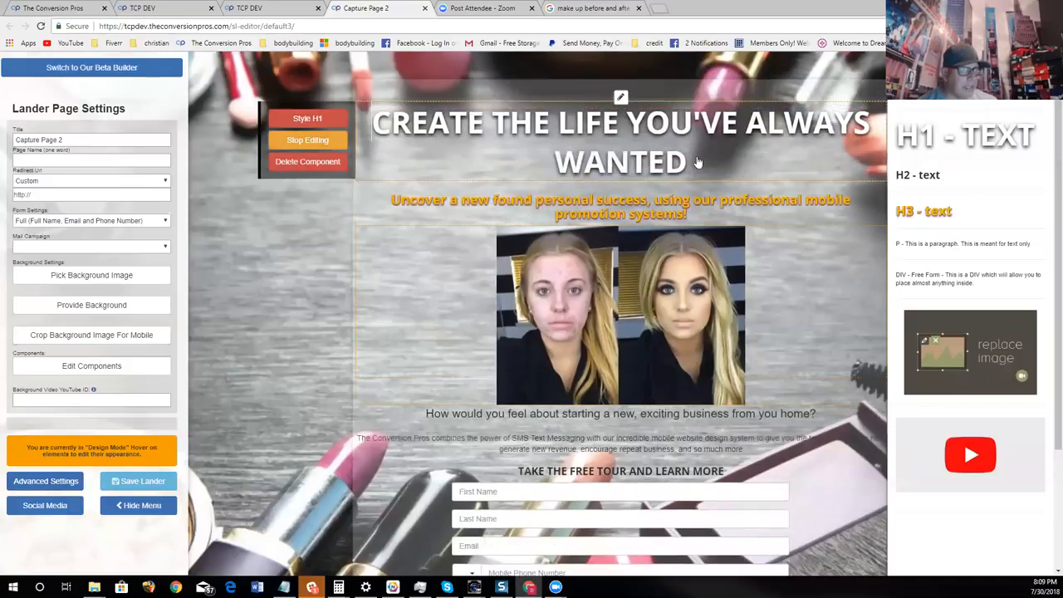
key(BackSpace)
key(BackSpace)
key(BackSpace)
key(BackSpace)
key(BackSpace)
key(BackSpace)
key(BackSpace)
key(BackSpace)
key(BackSpace)
key(BackSpace)
key(BackSpace)
key(BackSpace)
key(BackSpace)
key(BackSpace)
key(BackSpace)
key(BackSpace)
key(BackSpace)
key(BackSpace)
key(BackSpace)
key(BackSpace)
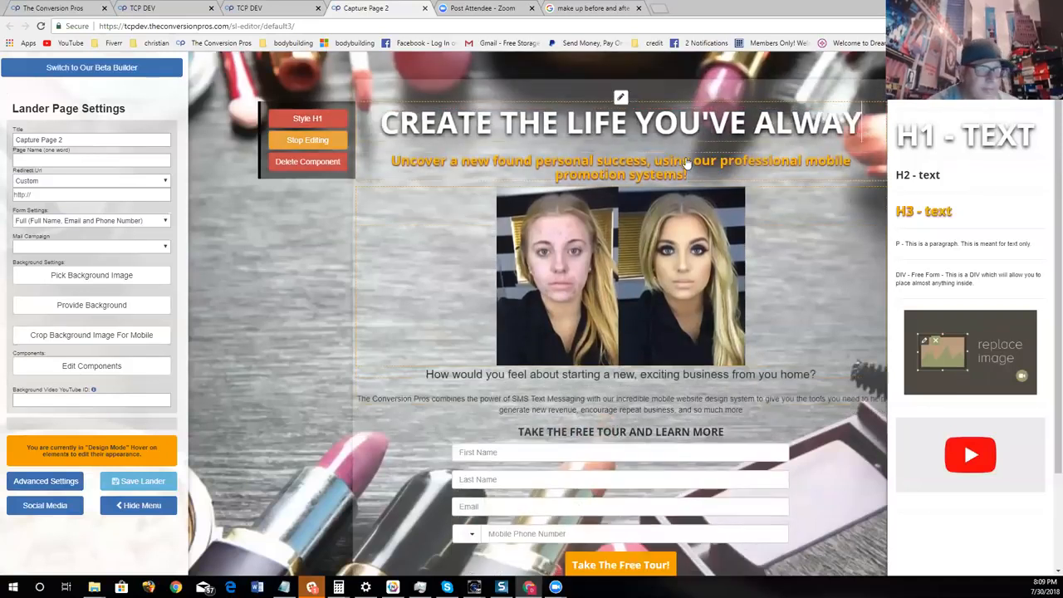
key(BackSpace)
key(BackSpace)
key(BackSpace)
key(BackSpace)
key(BackSpace)
key(BackSpace)
key(BackSpace)
key(BackSpace)
key(BackSpace)
key(BackSpace)
key(BackSpace)
key(BackSpace)
key(BackSpace)
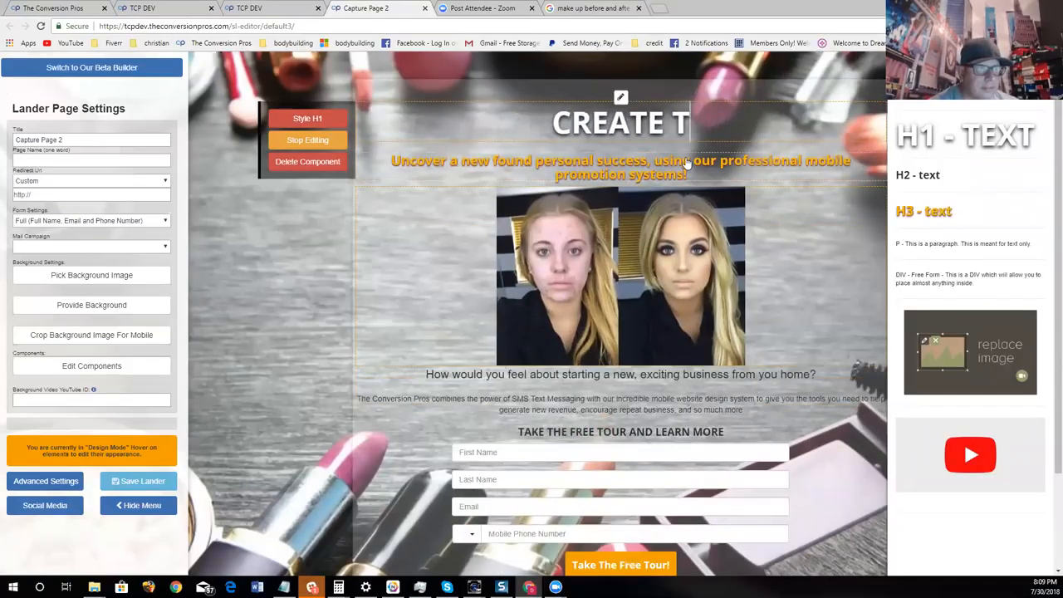
key(BackSpace)
key(BackSpace)
text(OUR N)
key(BackSpace)
text(MA)
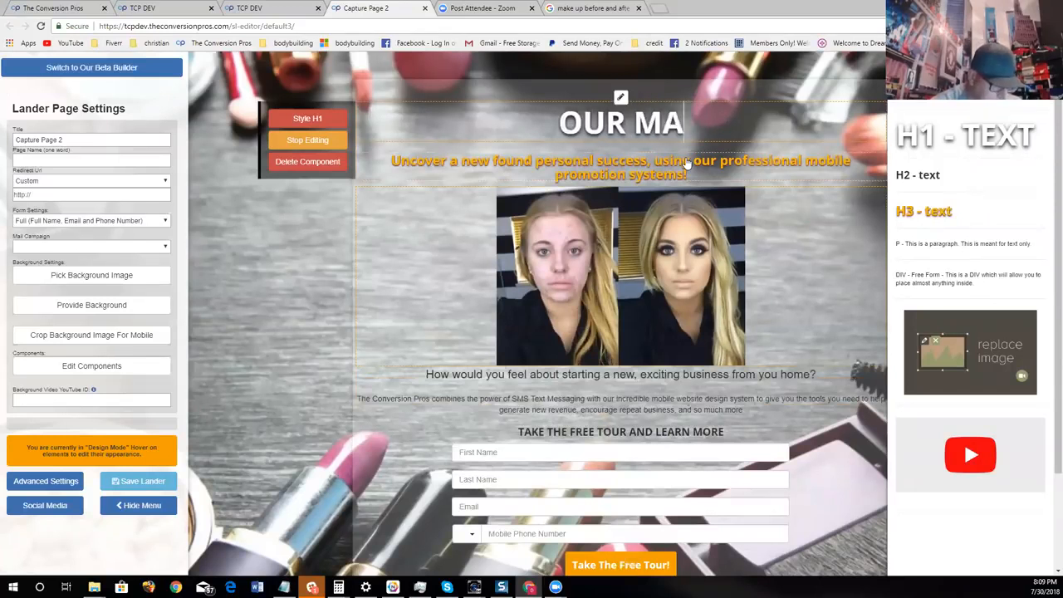
text(KEUP AV)
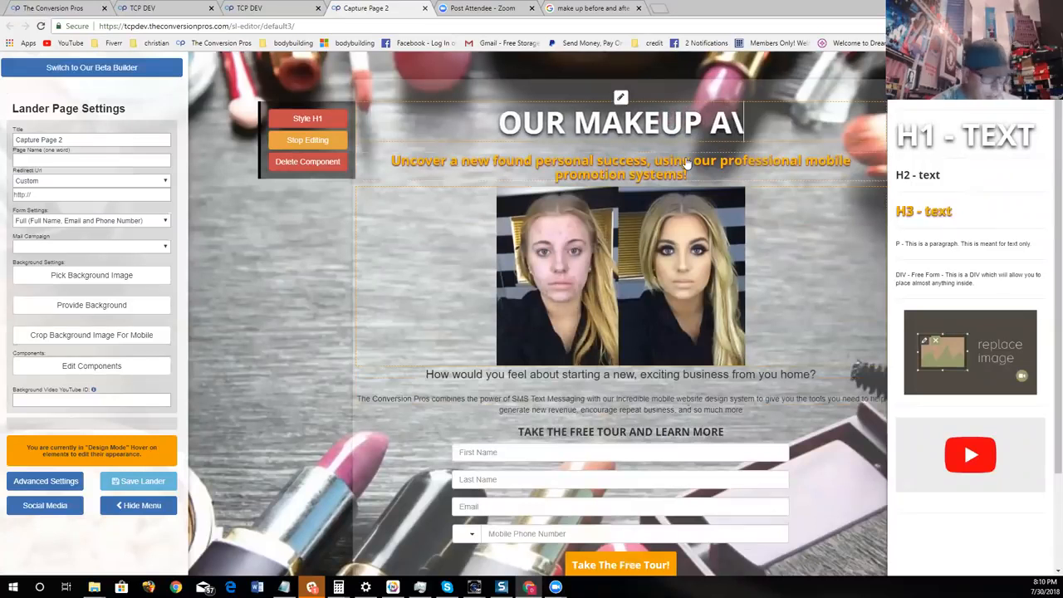
key(BackSpace)
text(RTISTS MA)
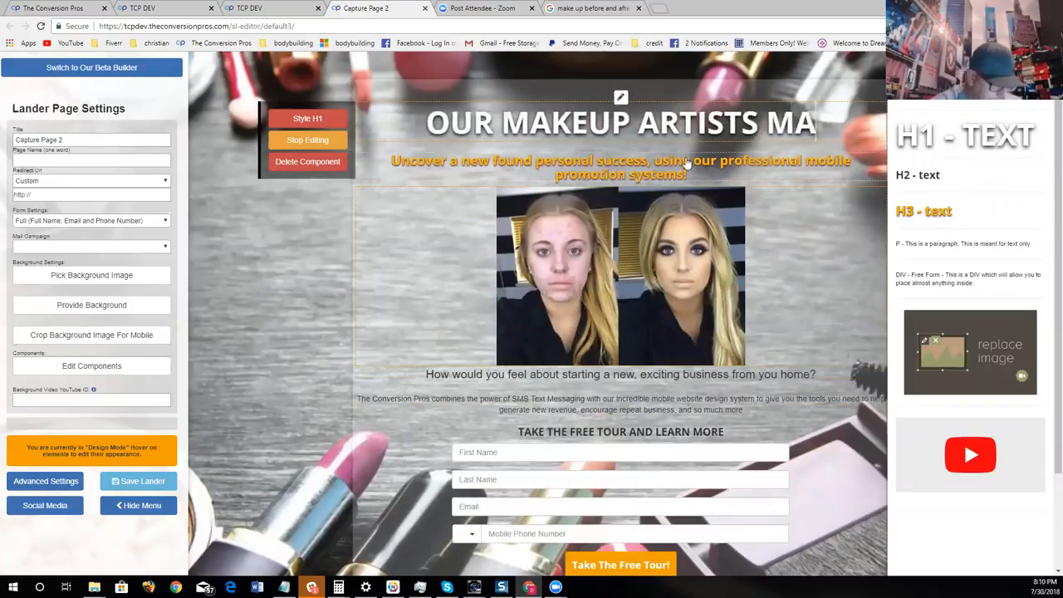
text(KE YOU LOOK)
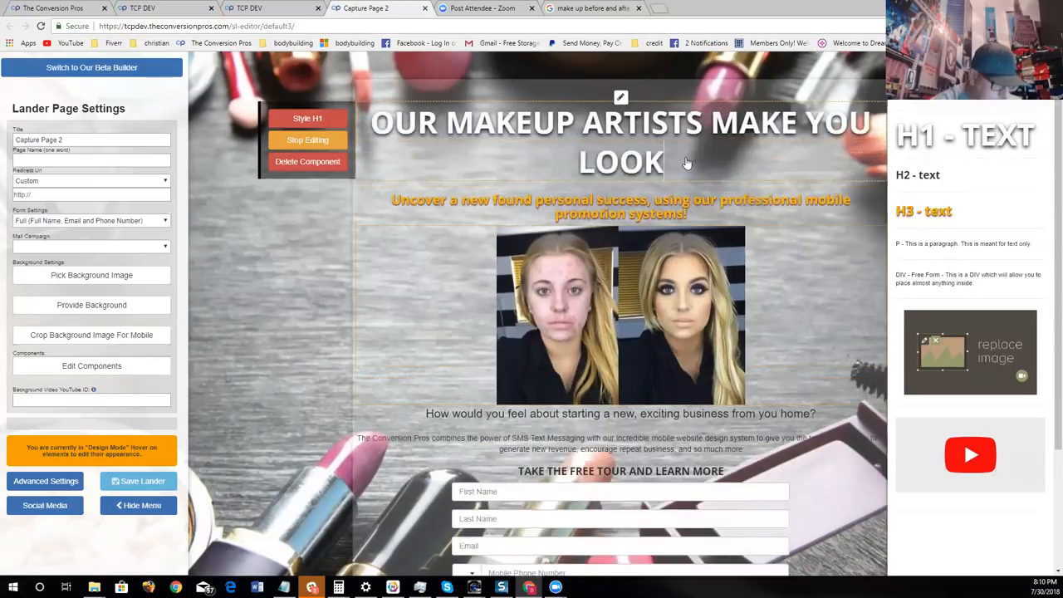
text( LIKE A H)
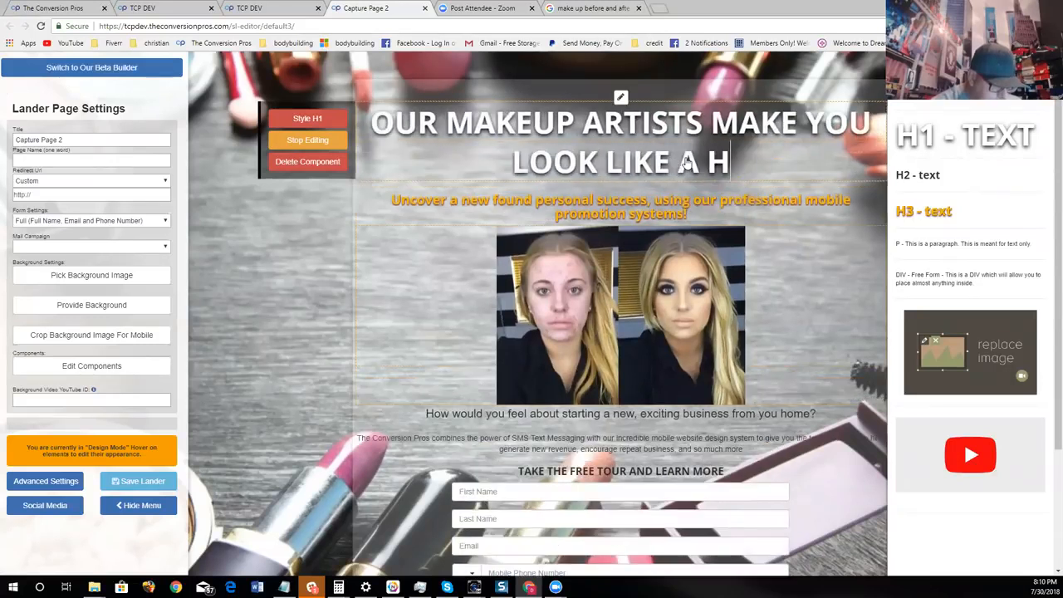
text(OLLYWOOD CELE)
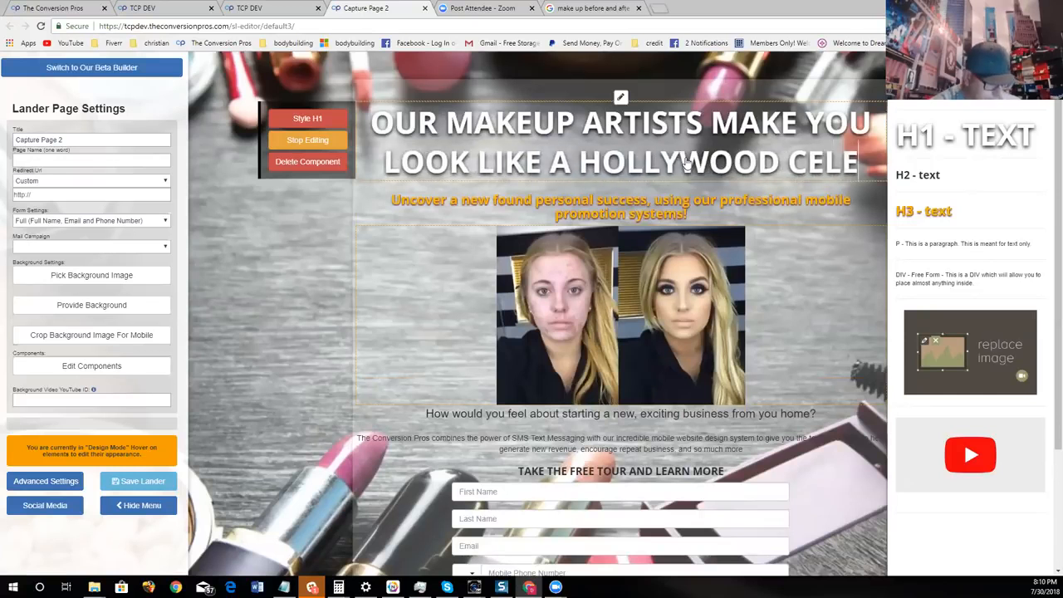
text(BRITY)
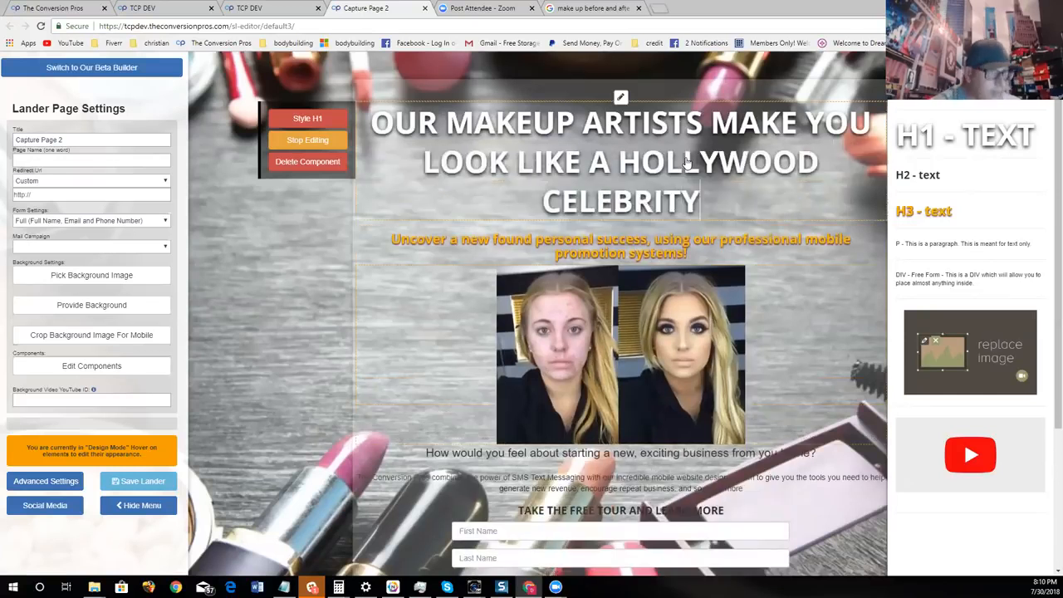
- Reduce the main headline's font size so that its text fits on two lines
click(332, 121)
drag(463, 264, 451, 265)
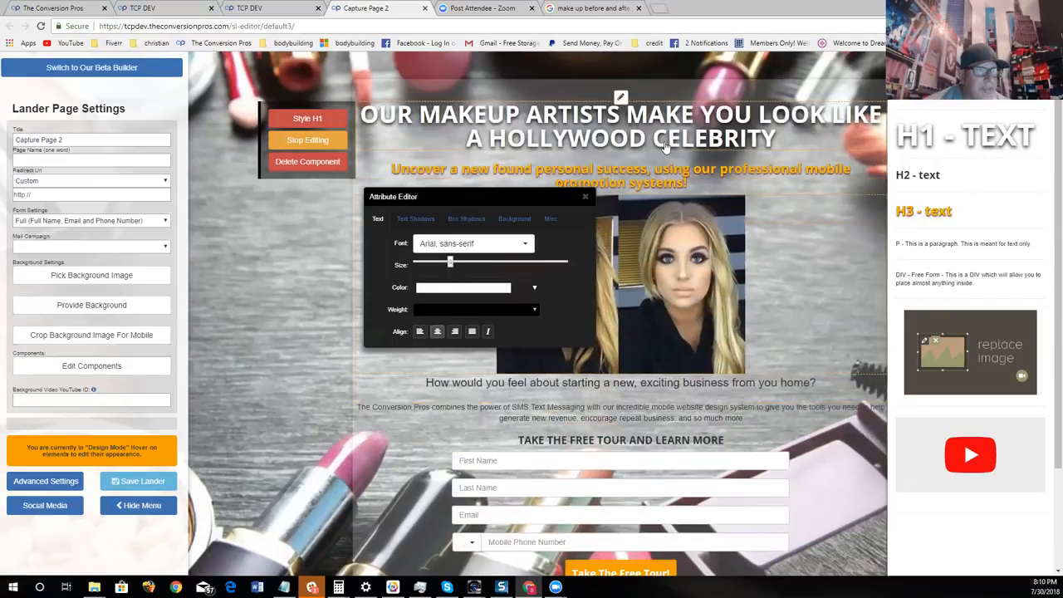
click(586, 199)
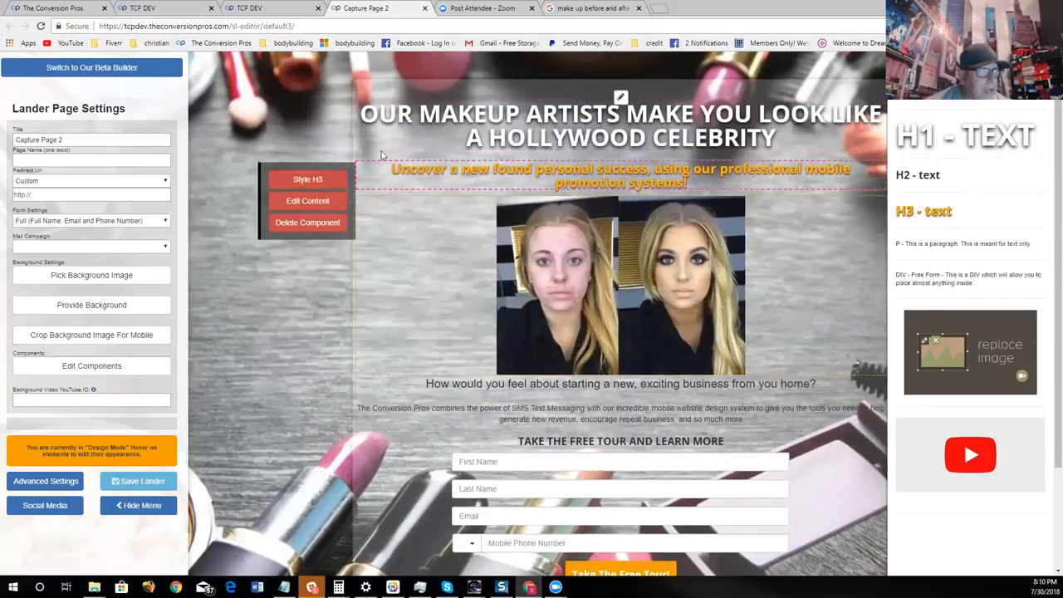
- Color the word "HOLLYWOOD" in the main headline magenta and finish editing the headline
click(340, 146)
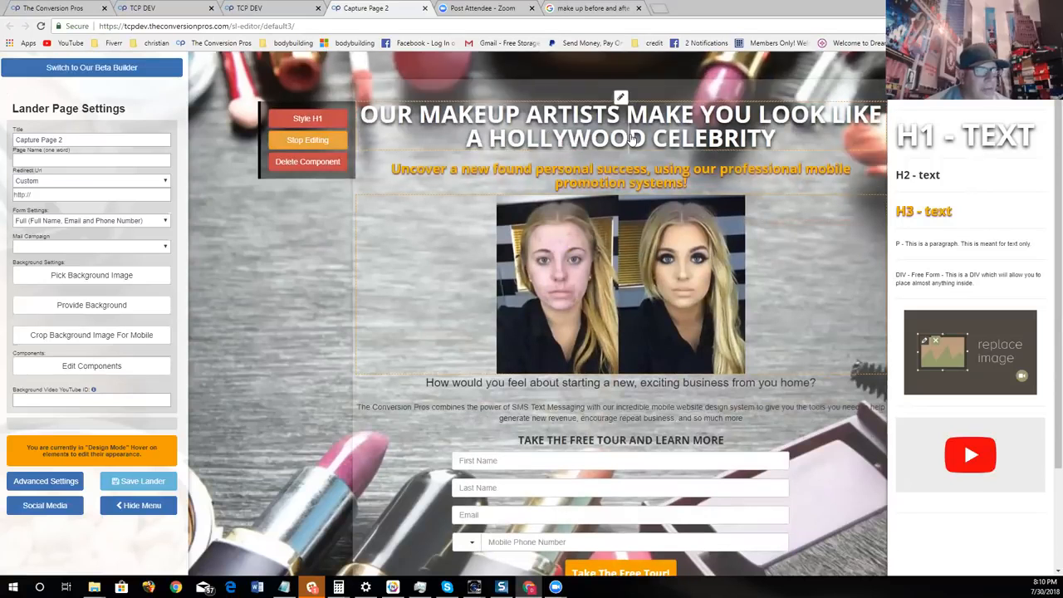
drag(656, 141, 495, 150)
click(589, 108)
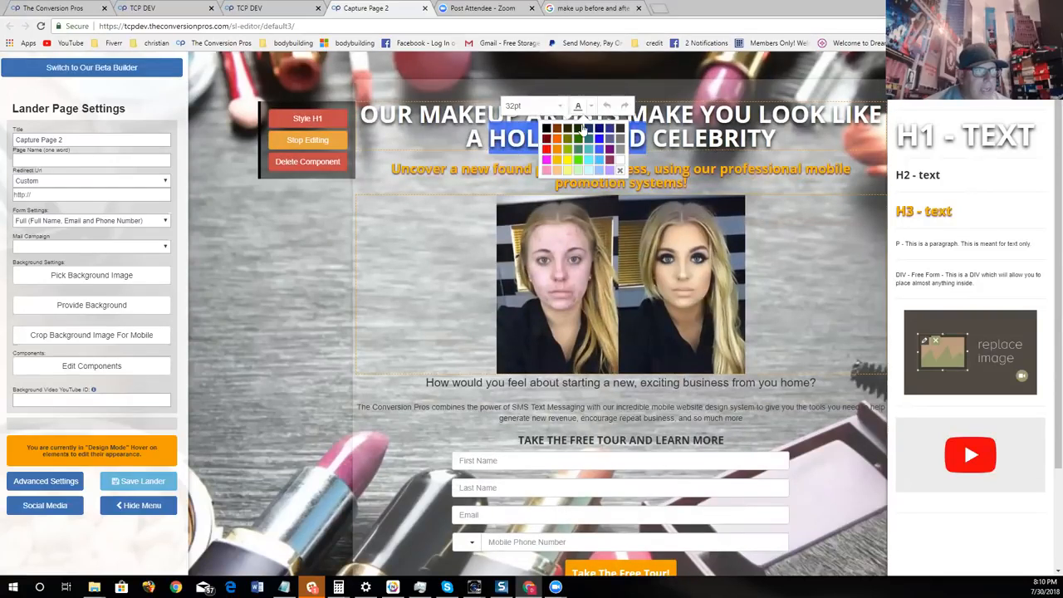
click(583, 128)
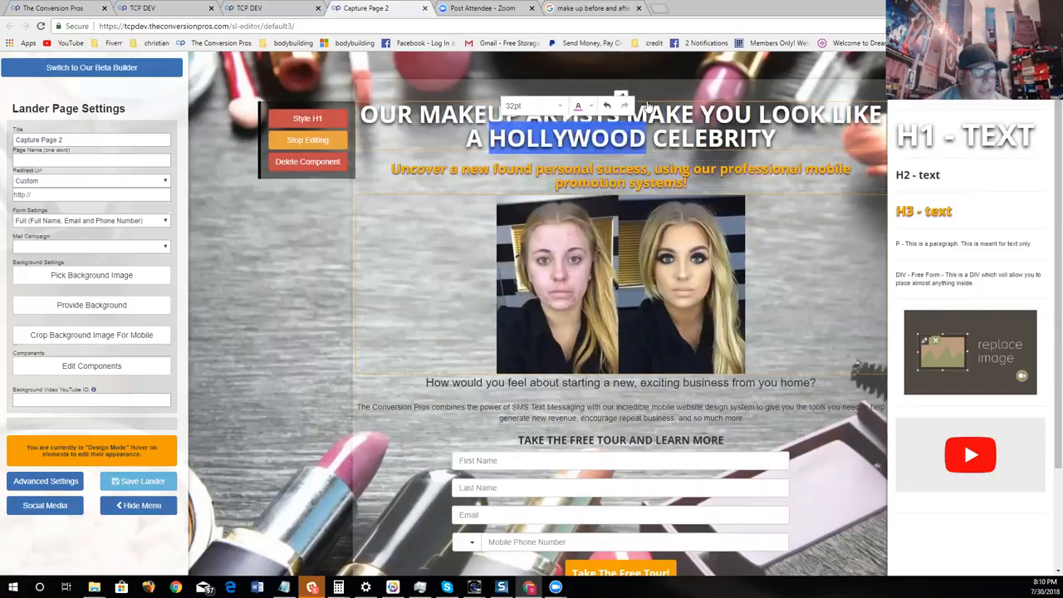
click(690, 139)
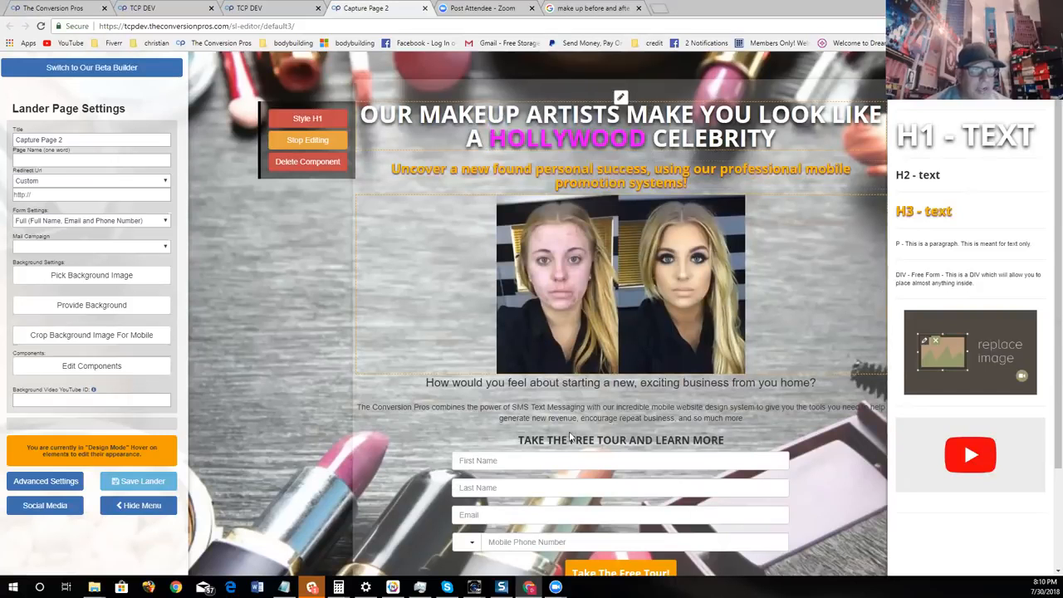
scroll(711, 259, down, 1)
scroll(710, 259, up, 1)
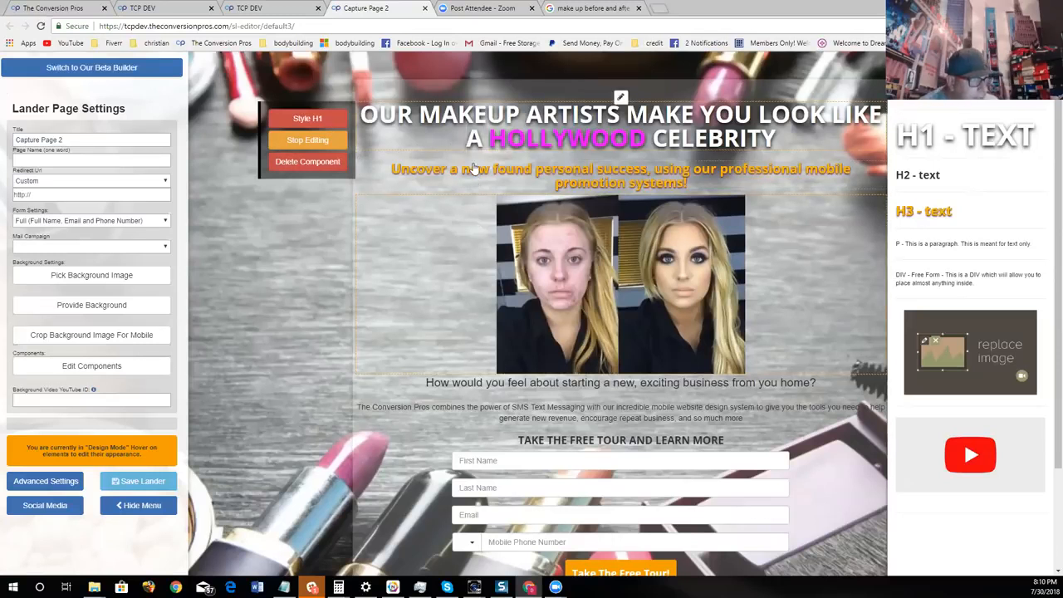
click(311, 141)
- Replace the orange subheadline's text with "SEE SOME OF OUR WORK BELOW"
mouse_move(430, 184)
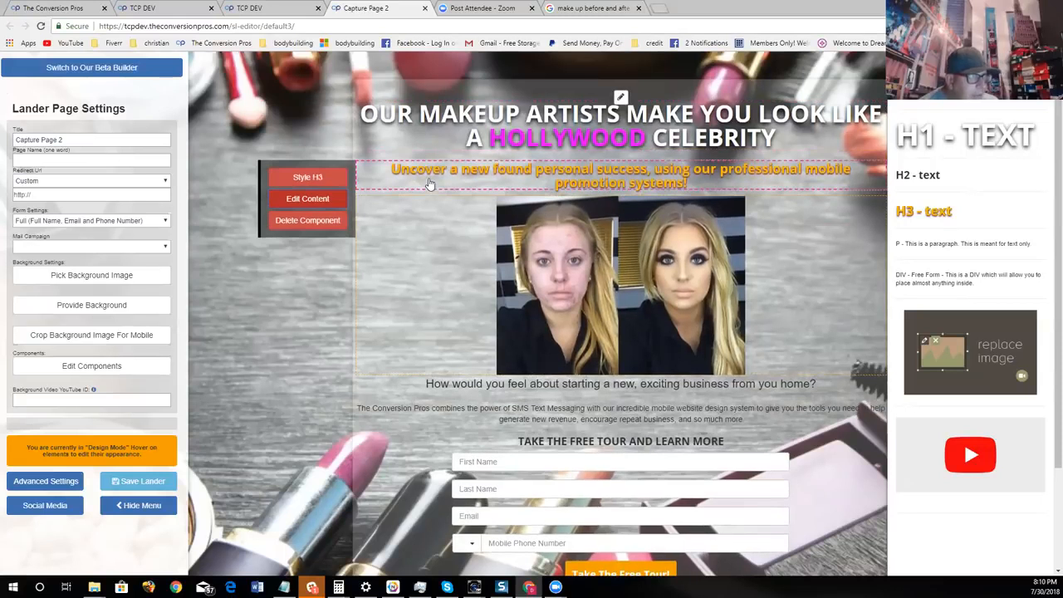
click(308, 199)
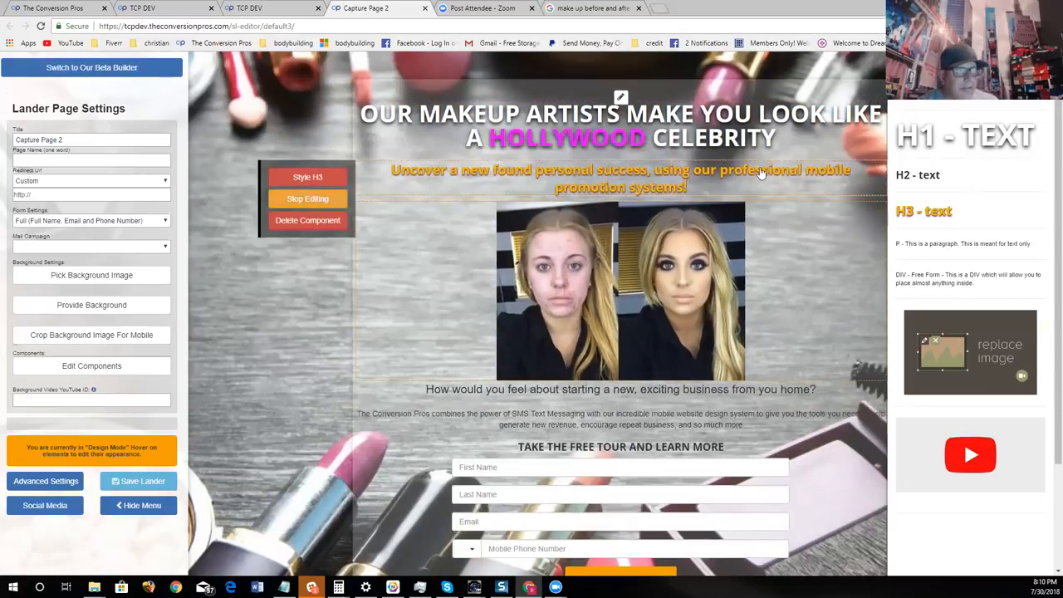
key(BackSpace)
key(BackSpace)
key(BackSpace)
key(BackSpace)
key(BackSpace)
key(BackSpace)
key(BackSpace)
key(BackSpace)
key(BackSpace)
key(BackSpace)
key(BackSpace)
key(BackSpace)
key(BackSpace)
key(BackSpace)
key(BackSpace)
key(BackSpace)
key(BackSpace)
key(BackSpace)
key(BackSpace)
key(BackSpace)
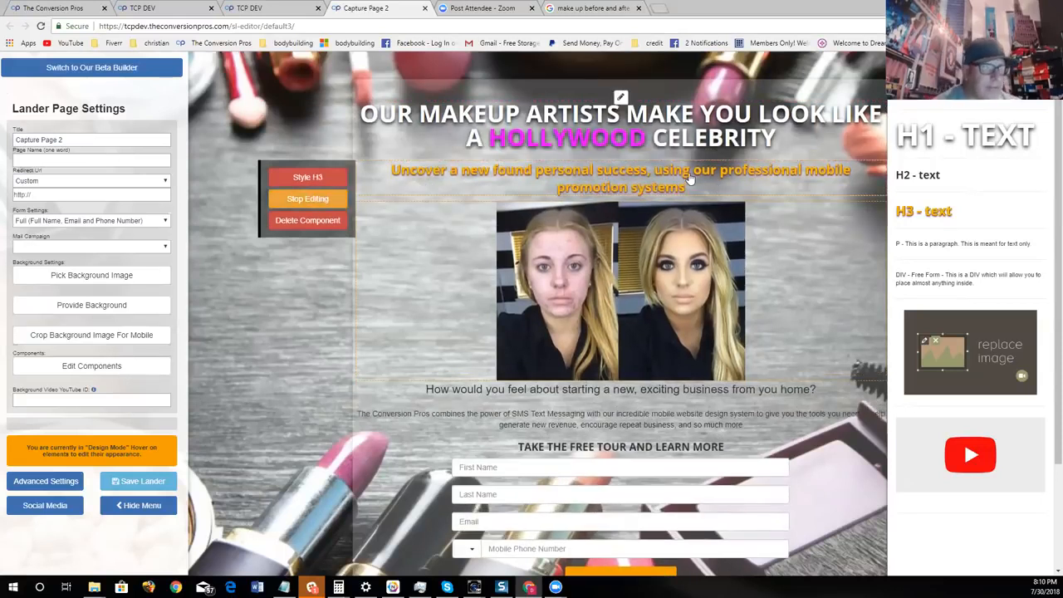
key(BackSpace)
key(BackSpace)
key(BackSpace)
key(BackSpace)
key(BackSpace)
key(BackSpace)
key(BackSpace)
key(BackSpace)
key(BackSpace)
key(BackSpace)
key(BackSpace)
key(BackSpace)
key(BackSpace)
key(BackSpace)
key(BackSpace)
key(BackSpace)
key(BackSpace)
key(BackSpace)
key(BackSpace)
key(BackSpace)
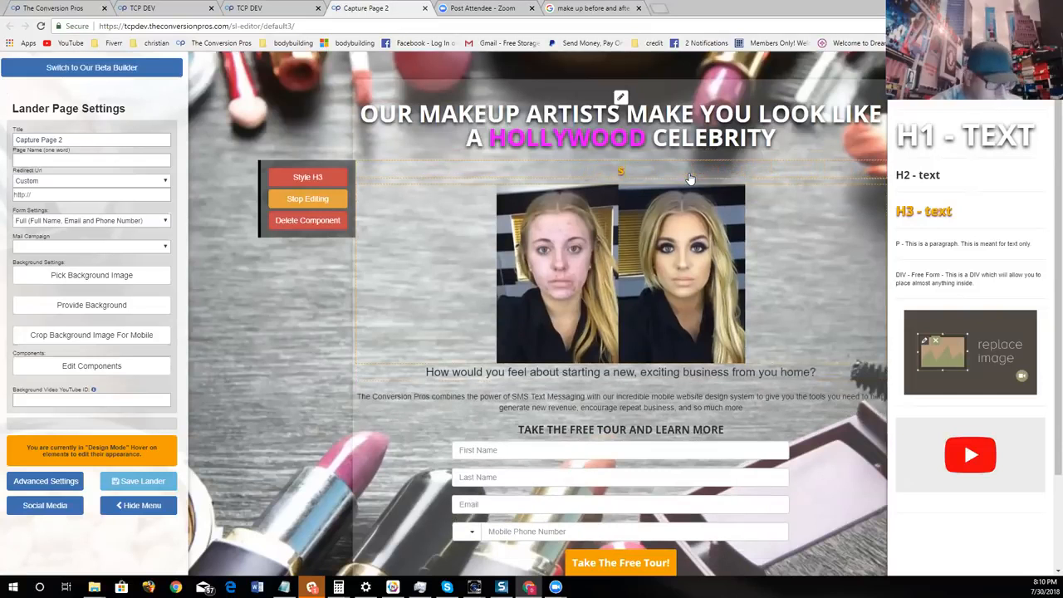
text(SEE SOME)
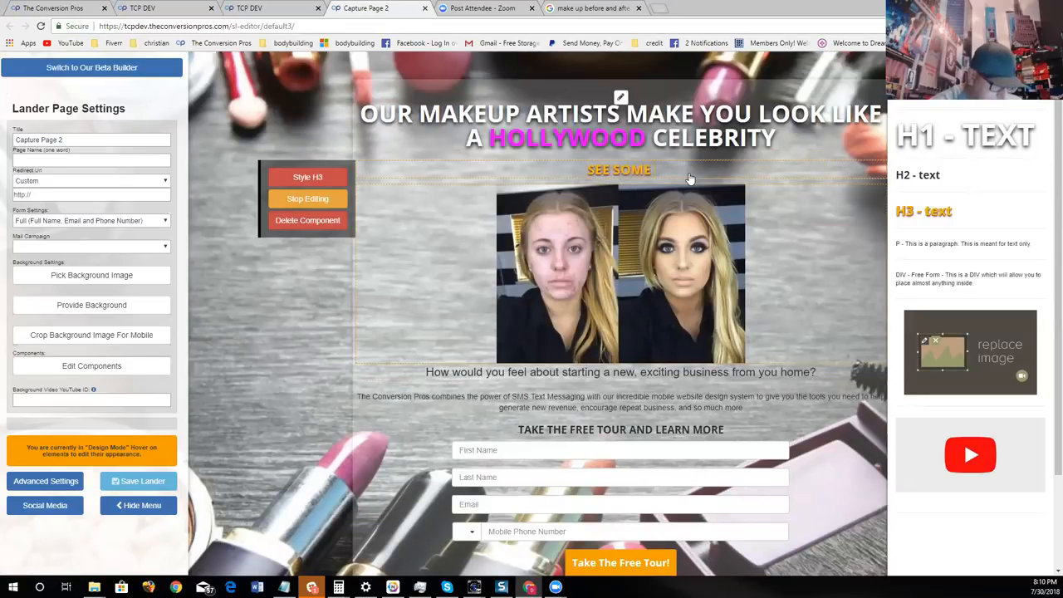
text( OF OUR WORK BELOW)
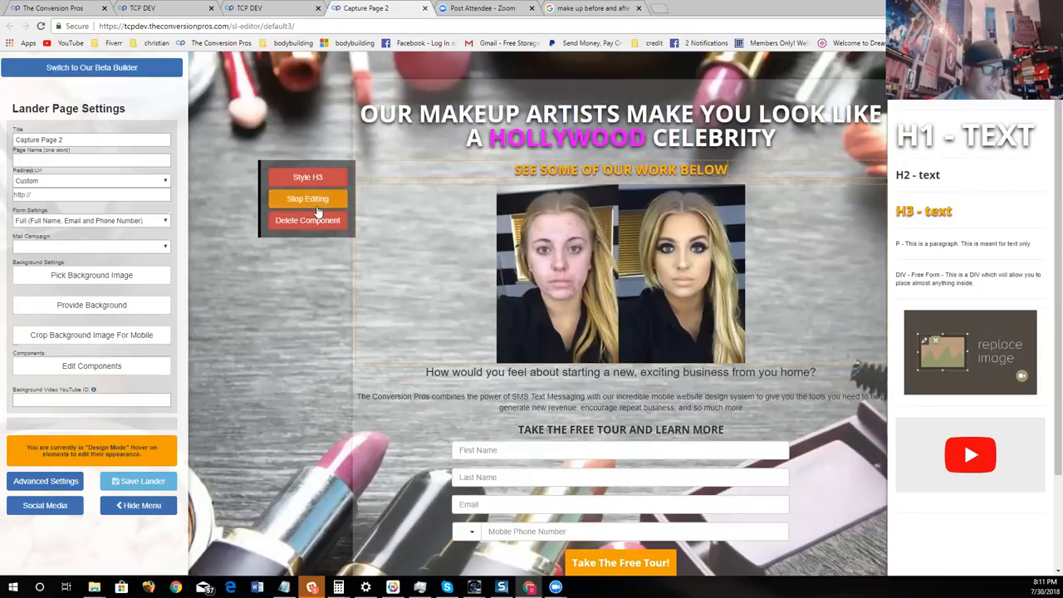
- Change the subheadline's text color to white (#ffffff)
click(320, 180)
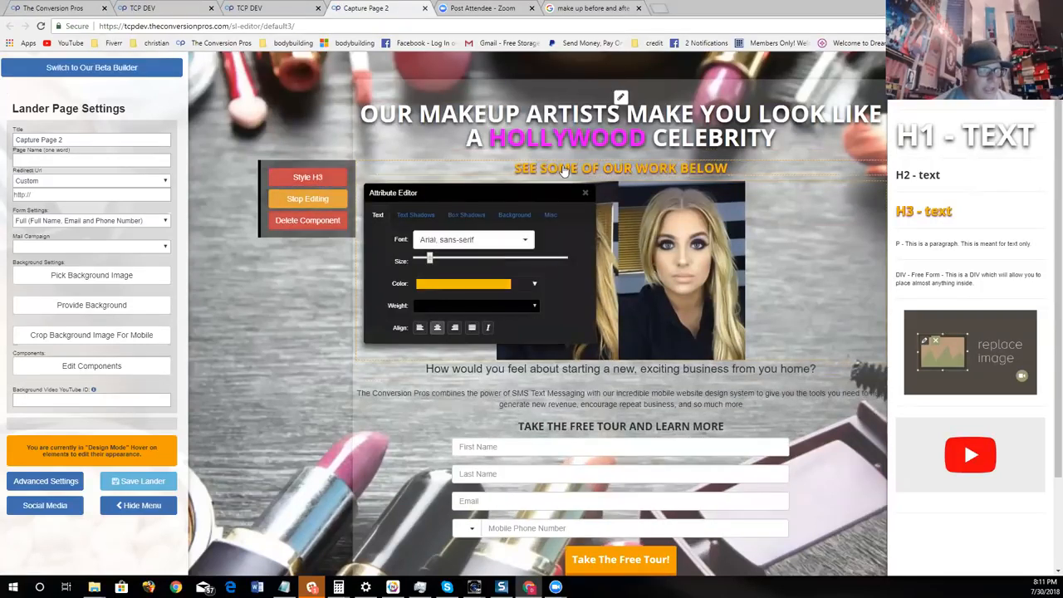
click(469, 287)
click(419, 297)
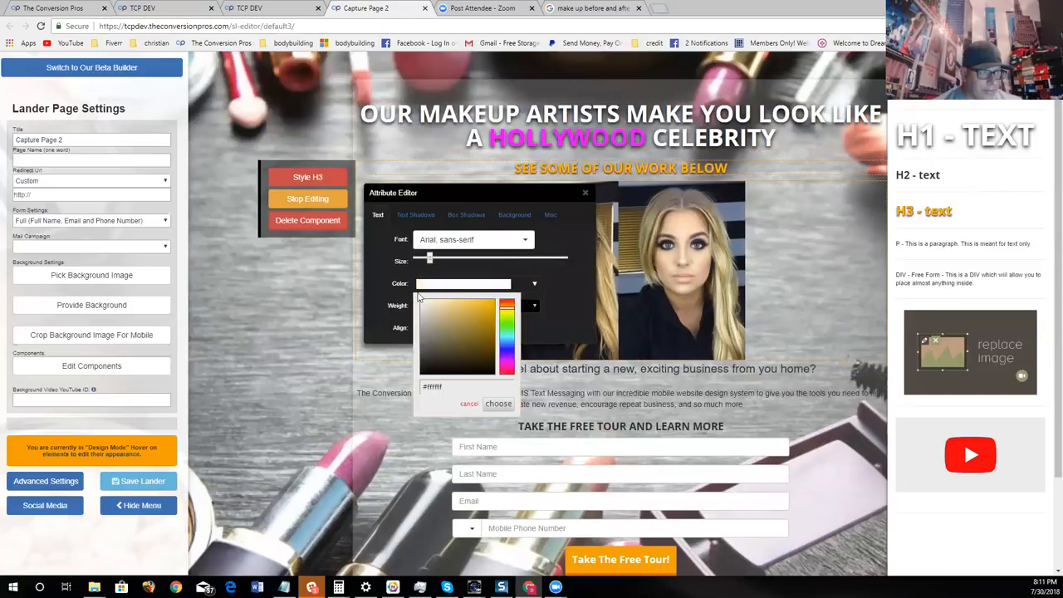
click(498, 404)
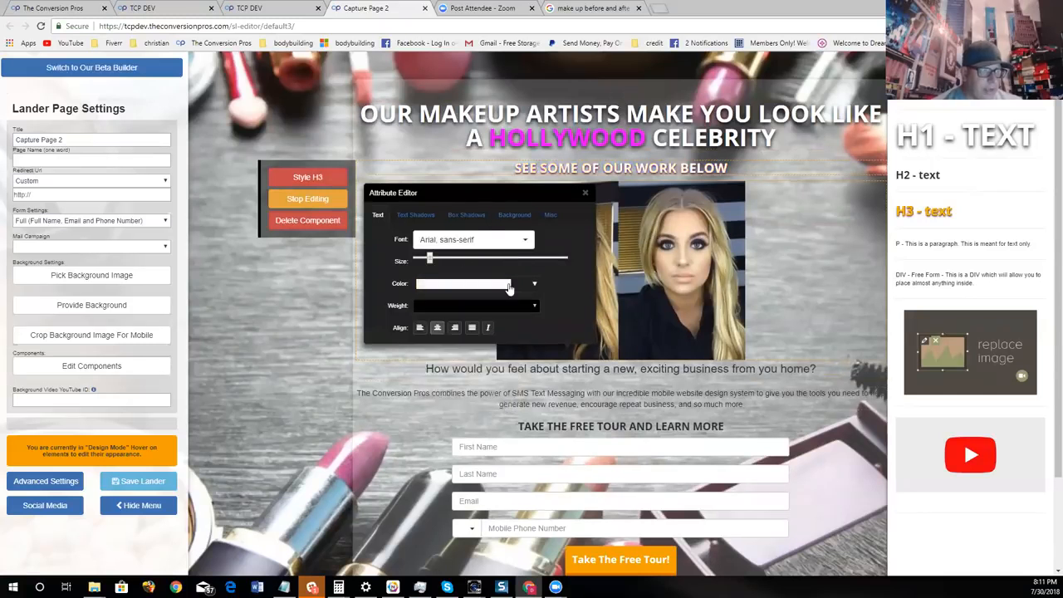
- Set the subheadline's font to Bangers and enlarge its text to nearly the main headline's size
click(467, 243)
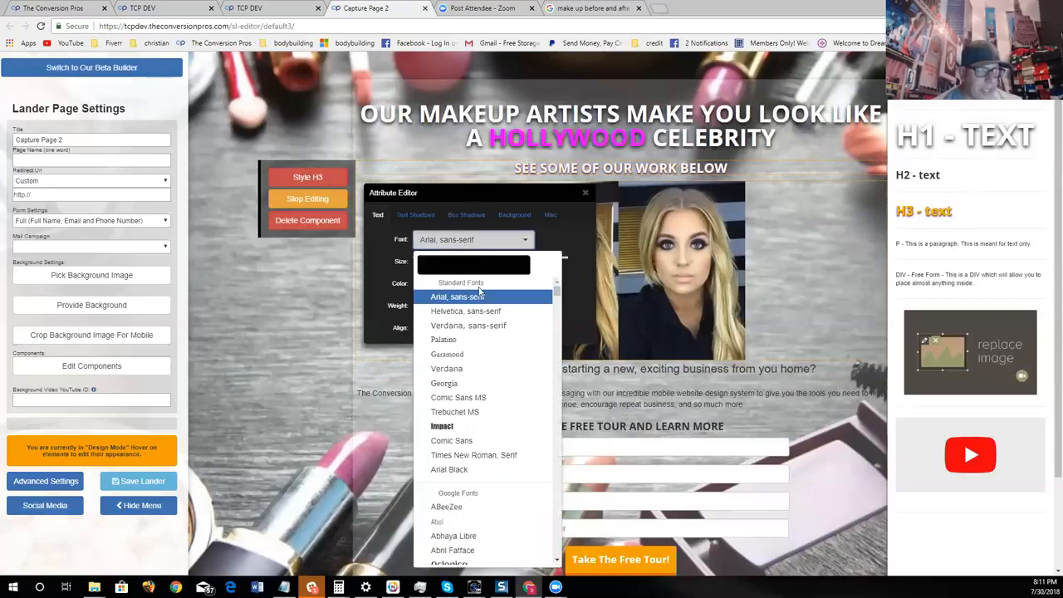
scroll(494, 361, down, 10)
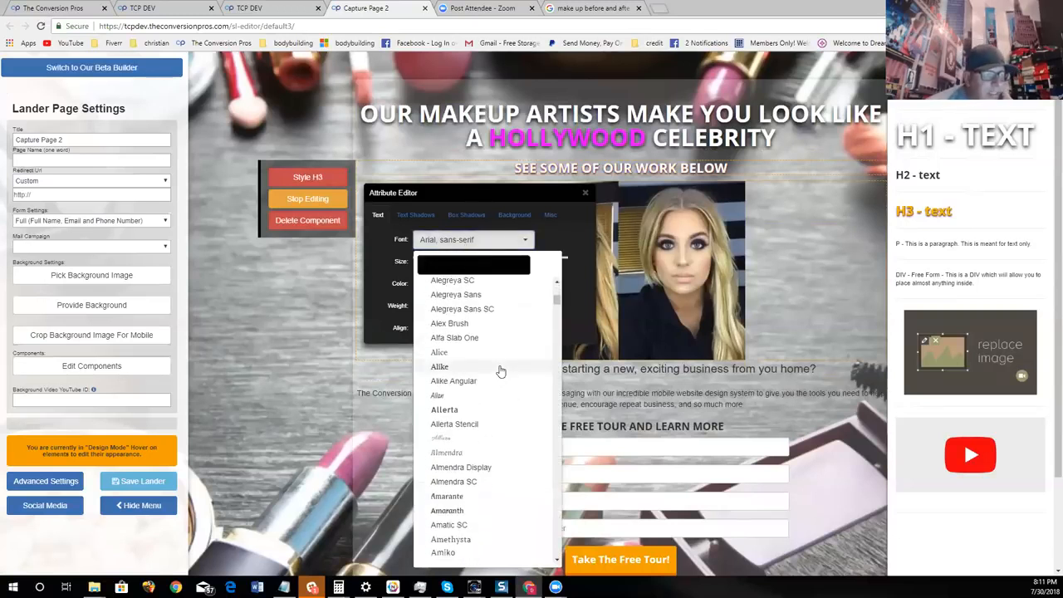
scroll(501, 365, down, 10)
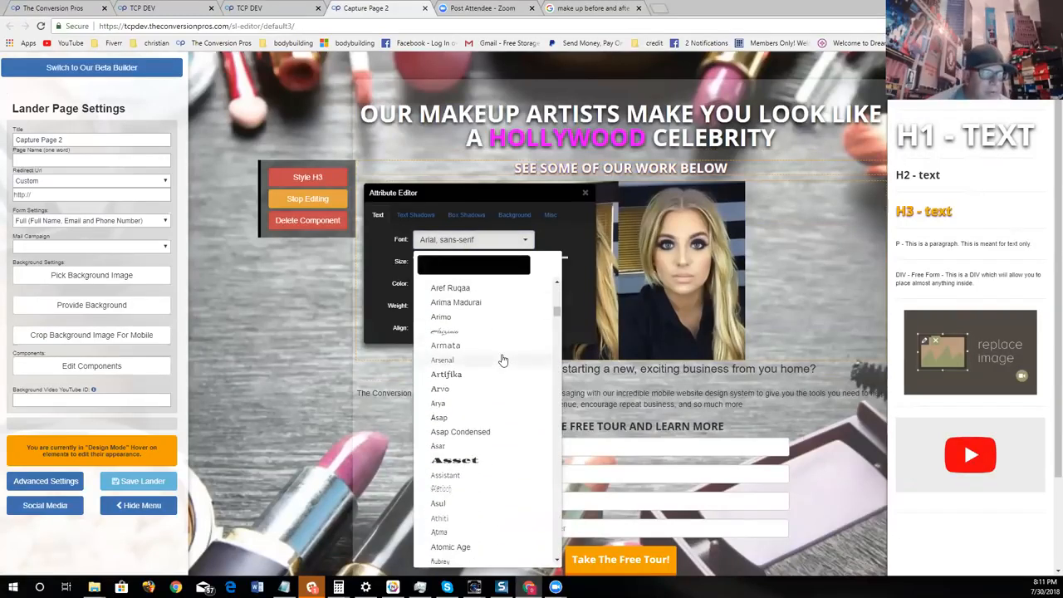
click(475, 324)
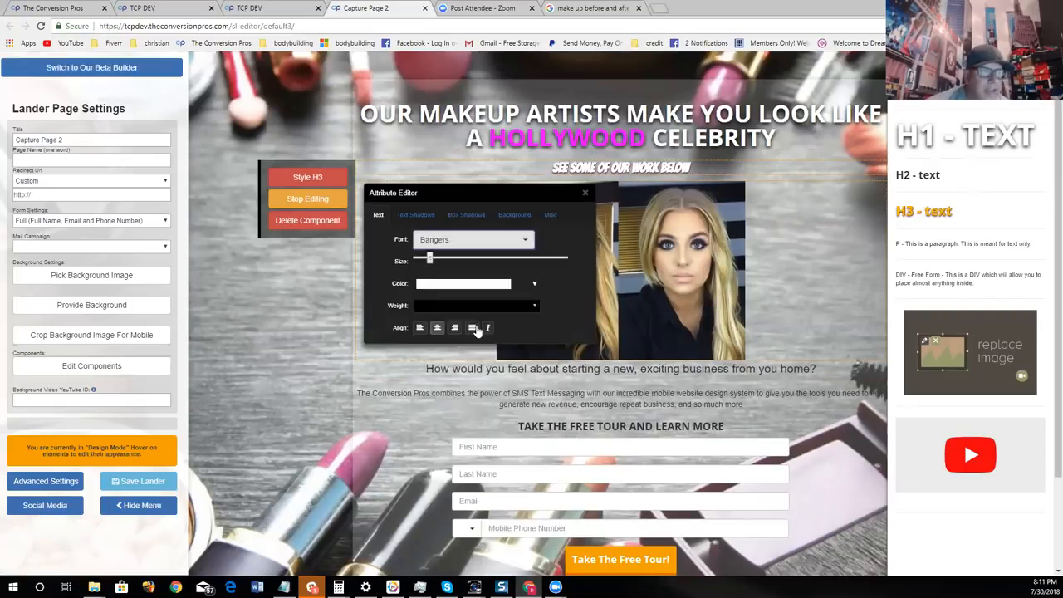
drag(428, 263, 457, 257)
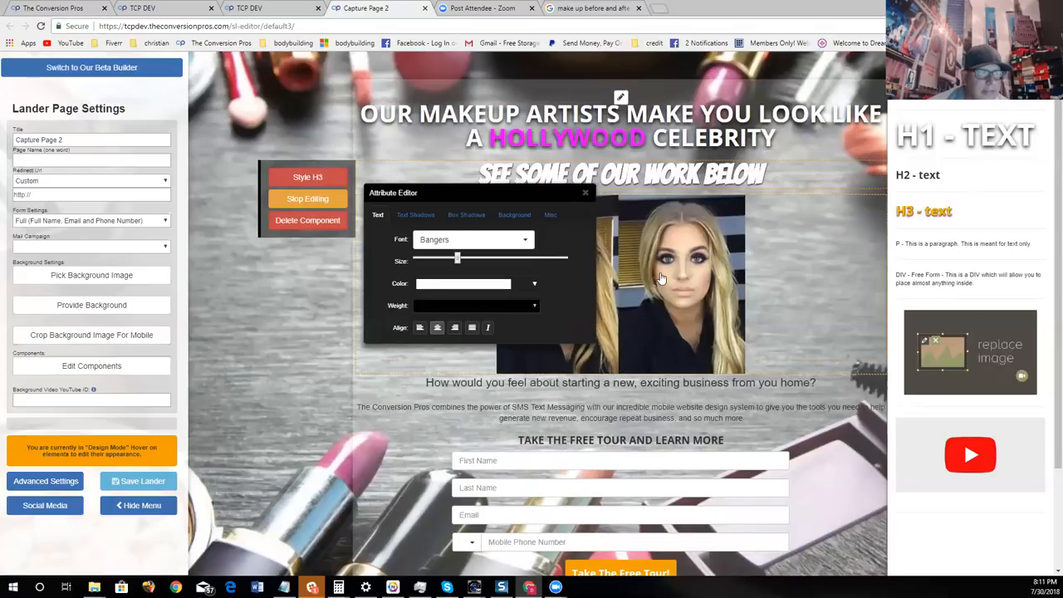
click(585, 193)
- Delete the paragraph about The Conversion Pros and SMS text messaging below the image
scroll(608, 307, down, 1)
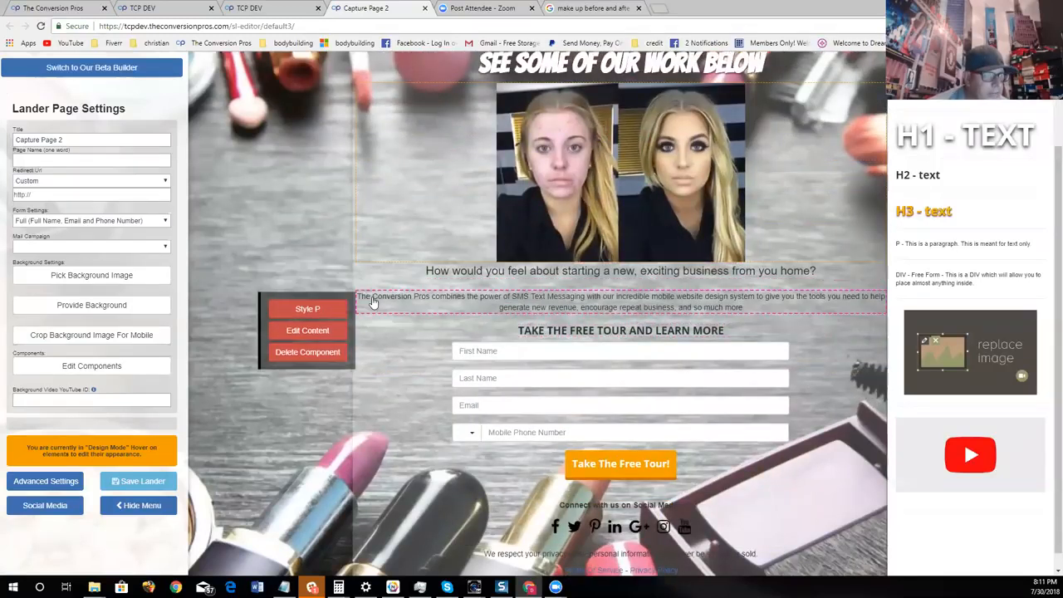
click(331, 352)
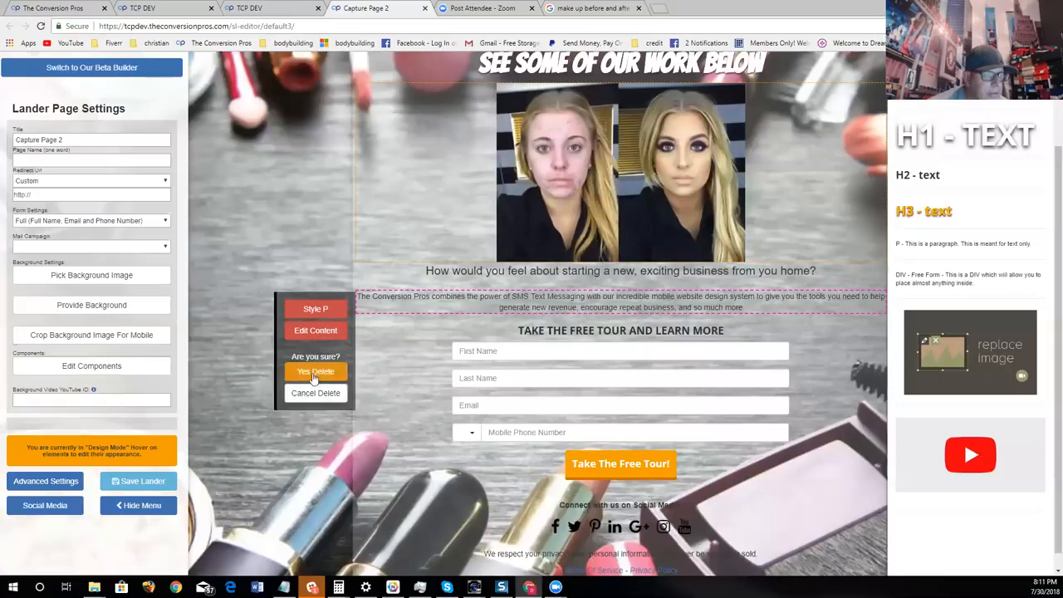
click(314, 373)
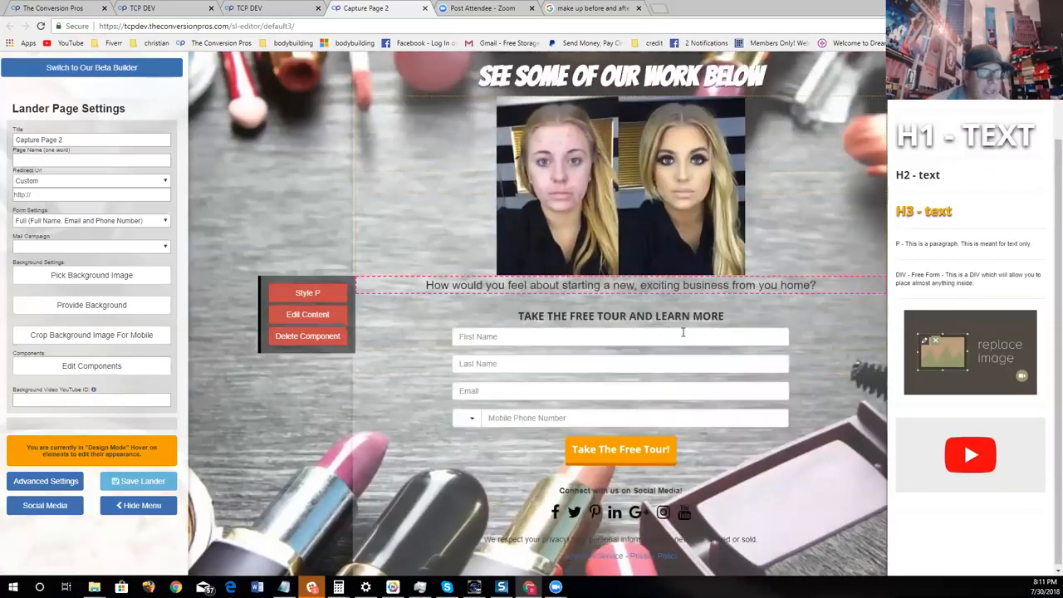
- Replace the question line under the before-and-after image with "SEE MORE BEFORE AND AFTERS ON THE NEXT PAGE"
mouse_move(573, 312)
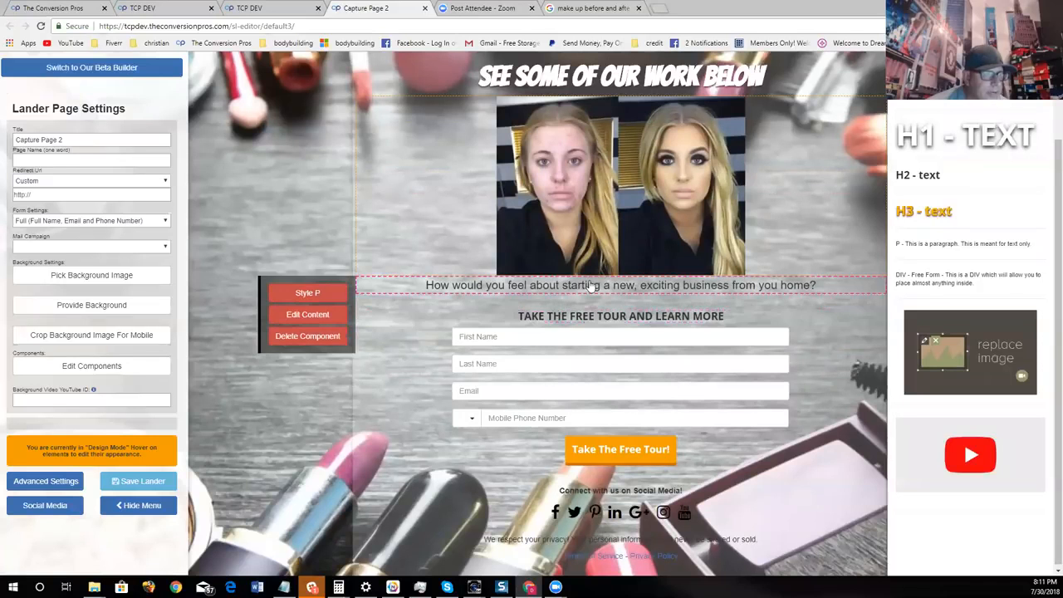
mouse_move(654, 302)
click(328, 315)
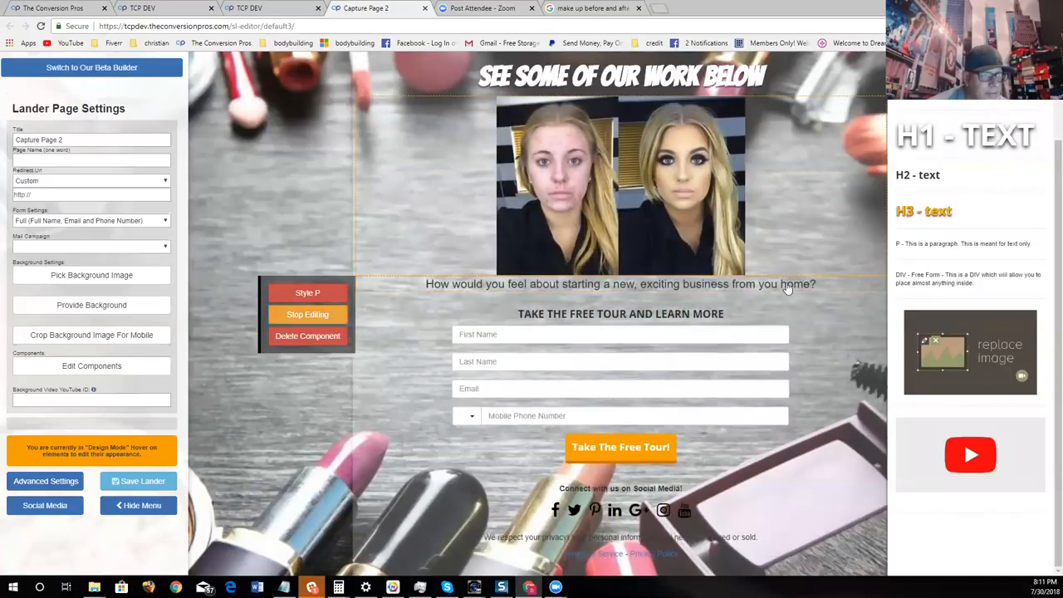
key(BackSpace)
key(BackSpace)
key(BackSpace)
key(BackSpace)
key(BackSpace)
key(BackSpace)
key(BackSpace)
key(BackSpace)
key(BackSpace)
key(BackSpace)
key(BackSpace)
key(BackSpace)
key(BackSpace)
key(BackSpace)
key(BackSpace)
key(BackSpace)
key(BackSpace)
key(BackSpace)
key(BackSpace)
key(BackSpace)
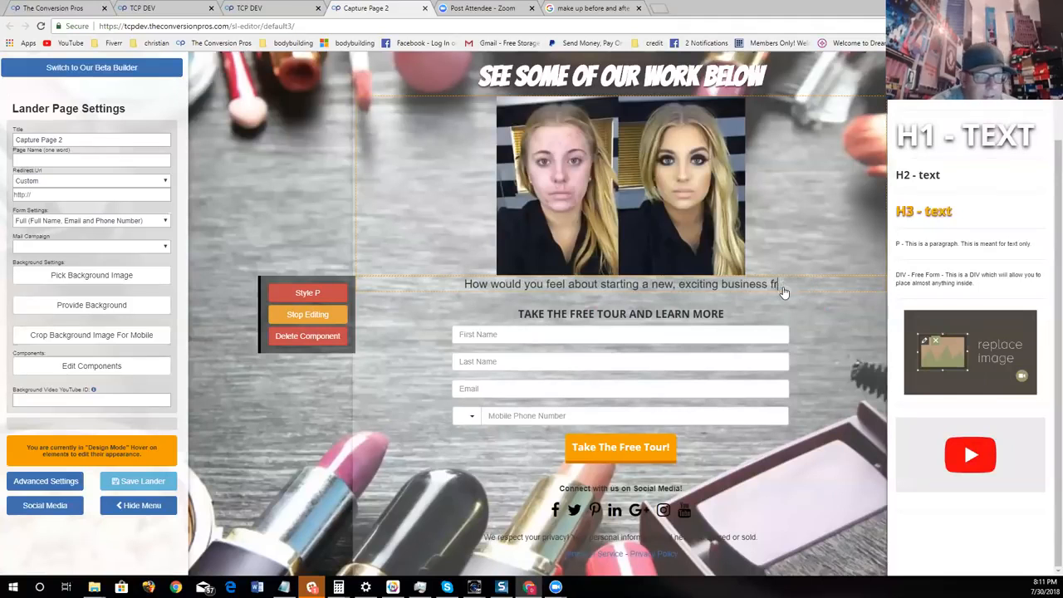
key(BackSpace)
key(BackSpace)
key(BackSpace)
key(BackSpace)
key(BackSpace)
key(BackSpace)
key(BackSpace)
key(BackSpace)
key(BackSpace)
key(BackSpace)
key(BackSpace)
key(BackSpace)
key(BackSpace)
key(BackSpace)
key(BackSpace)
key(BackSpace)
key(BackSpace)
key(BackSpace)
key(BackSpace)
key(BackSpace)
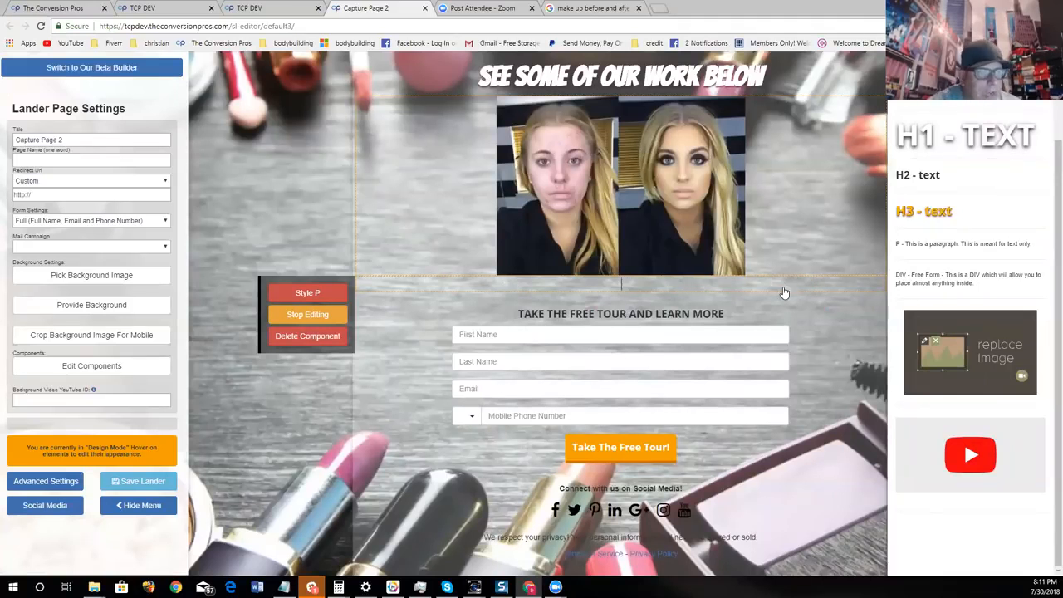
text(SEE MORE BEFPRE AND AFTERS ON THE NEXT PAGE)
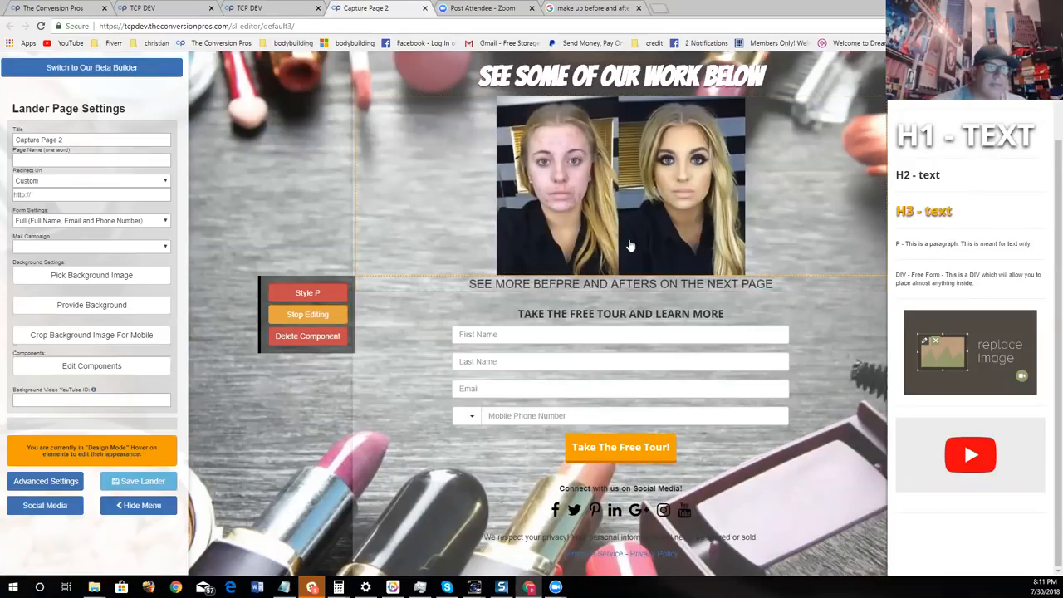
key(Delete)
text(O)
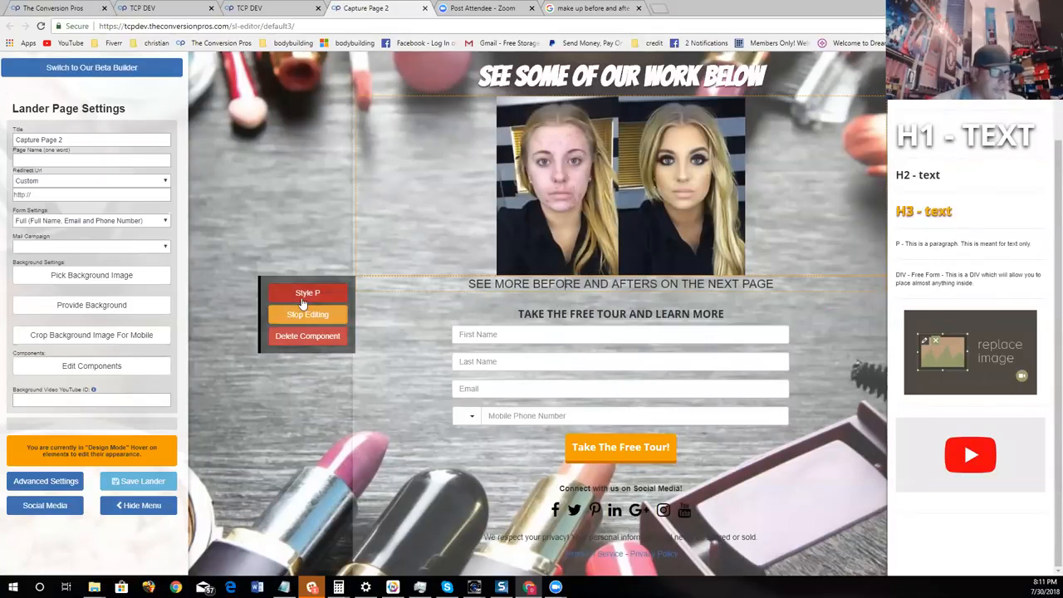
- Change the text color of the line under the before-and-after image to white
click(333, 296)
click(436, 407)
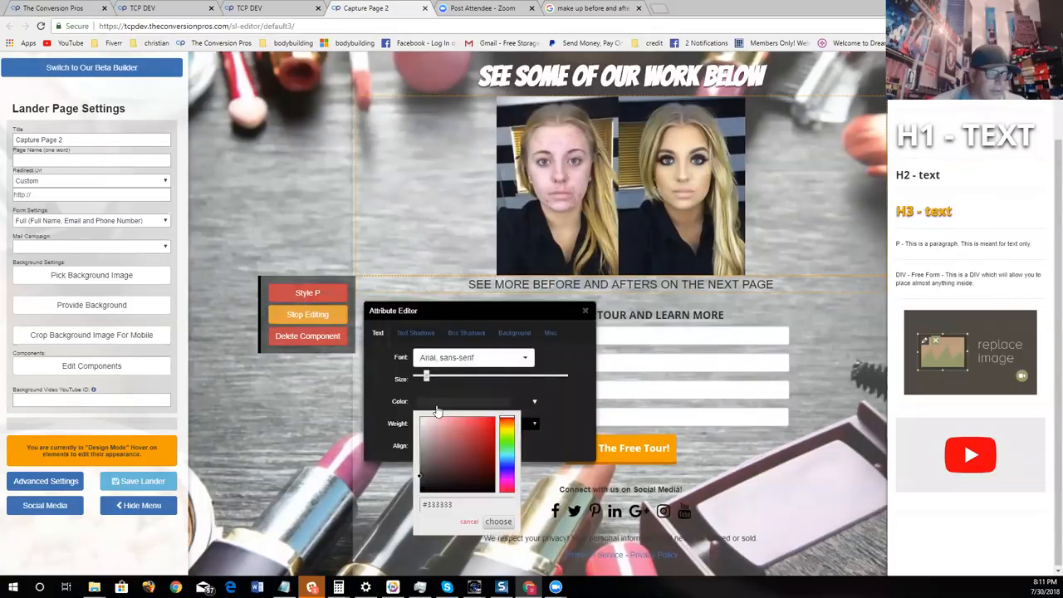
click(499, 522)
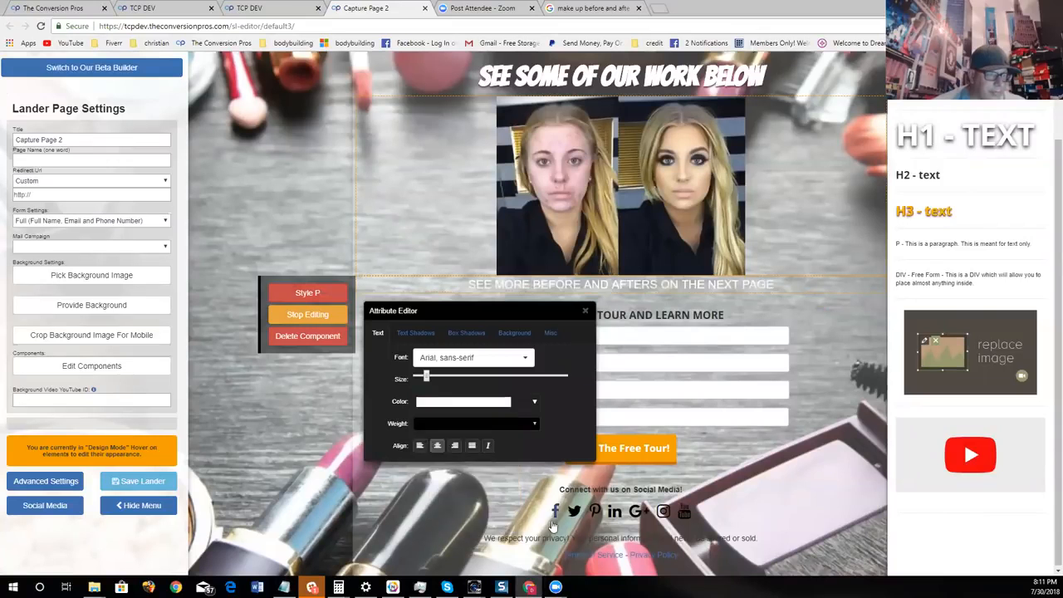
- Give the line under the image a magenta text shadow, color #d008b6
click(416, 332)
click(465, 425)
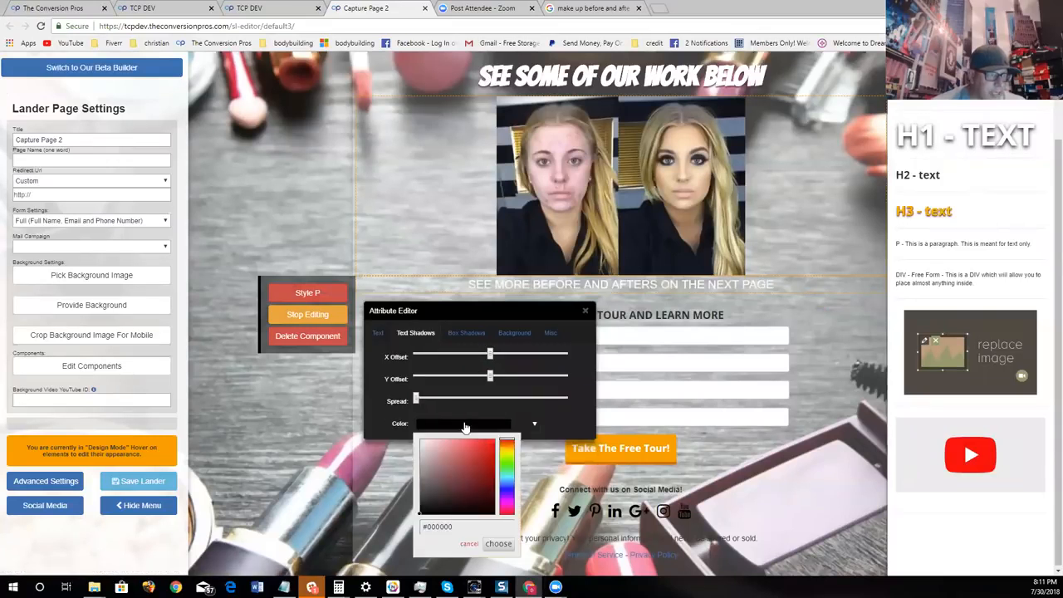
drag(501, 472, 512, 505)
click(494, 459)
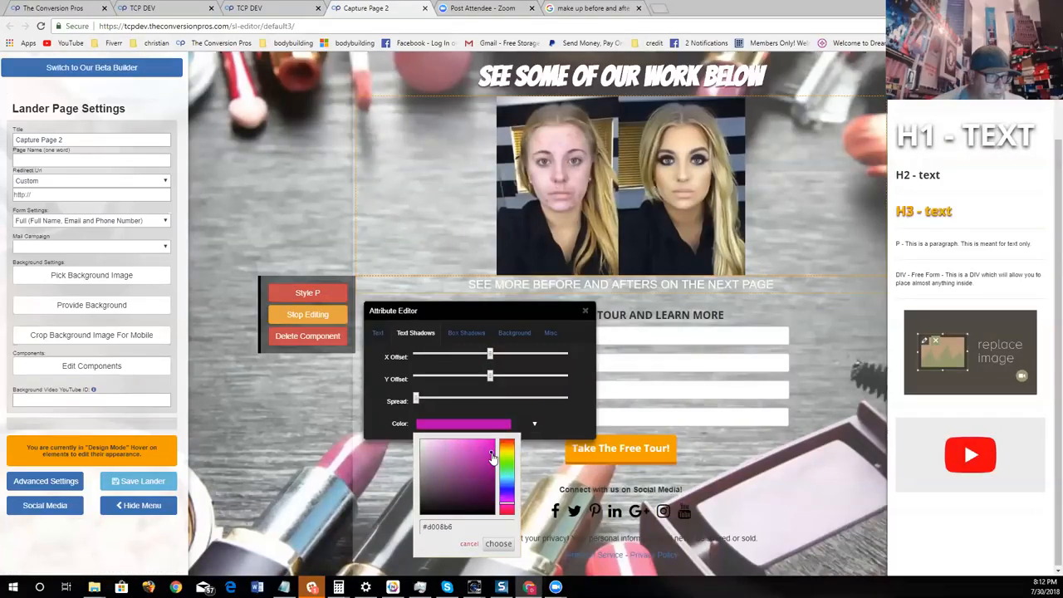
click(499, 544)
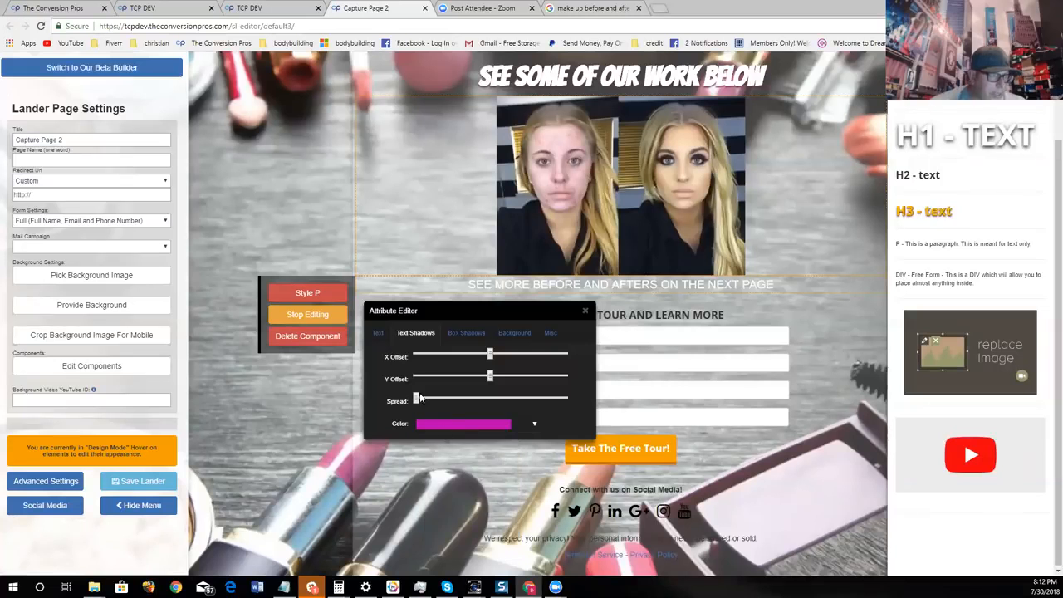
- Enlarge the text of the line under the image, set its font to Bangers, and close the style settings
click(378, 333)
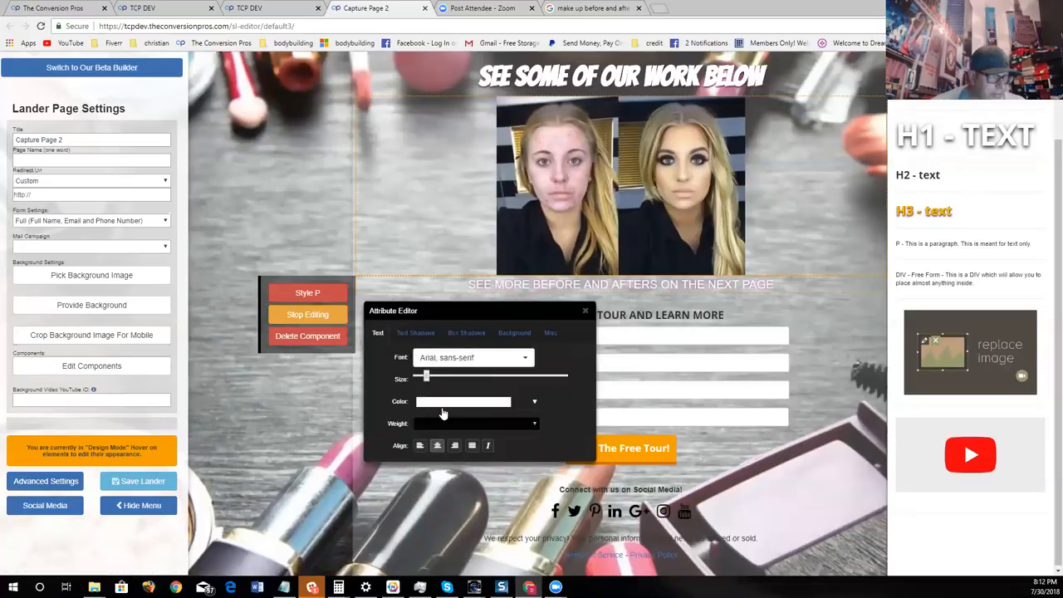
drag(432, 379, 439, 378)
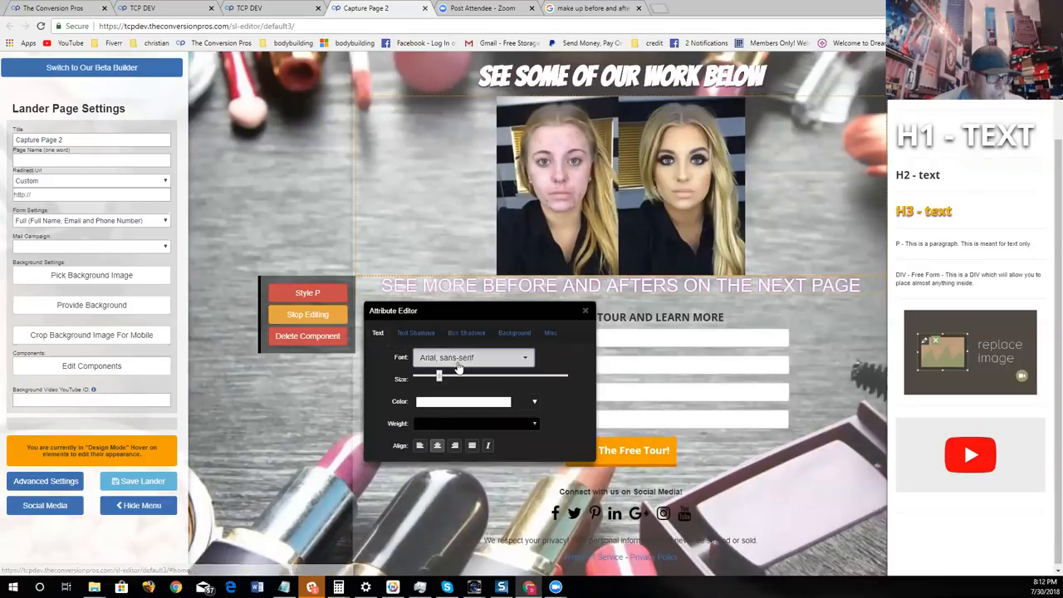
click(460, 368)
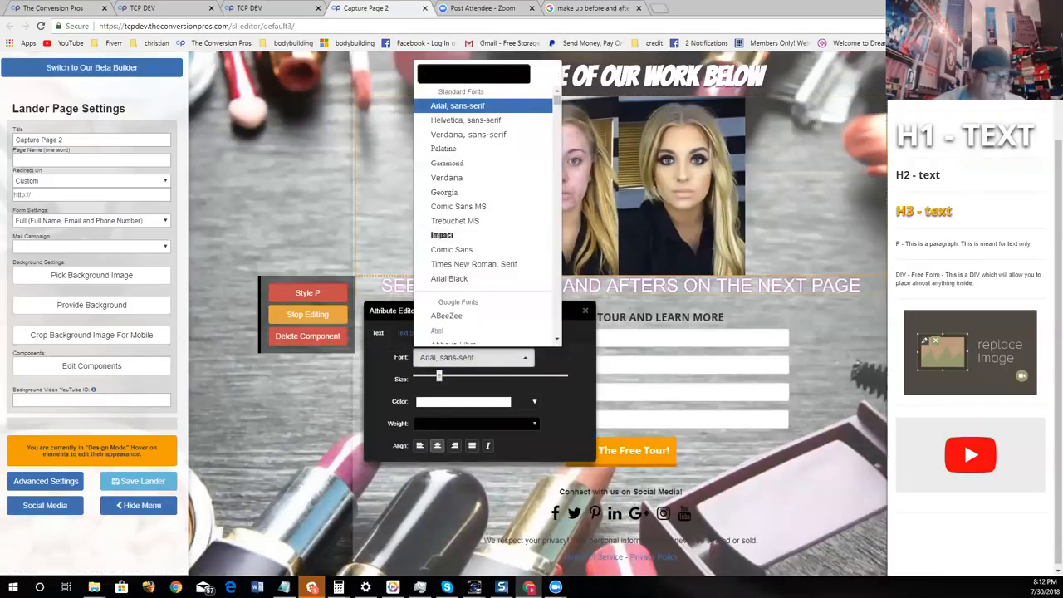
text(BAN)
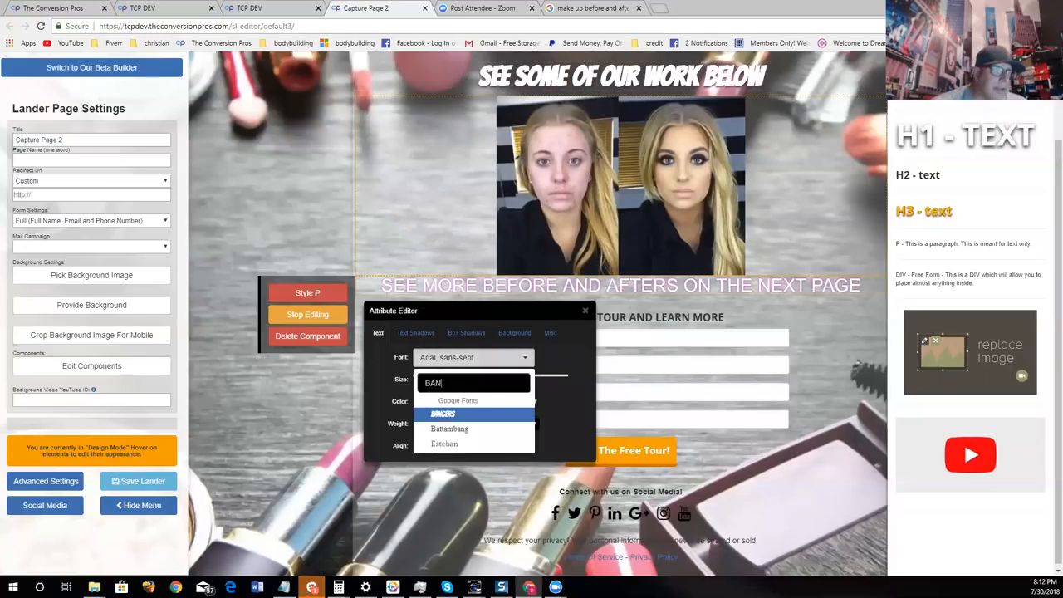
click(456, 415)
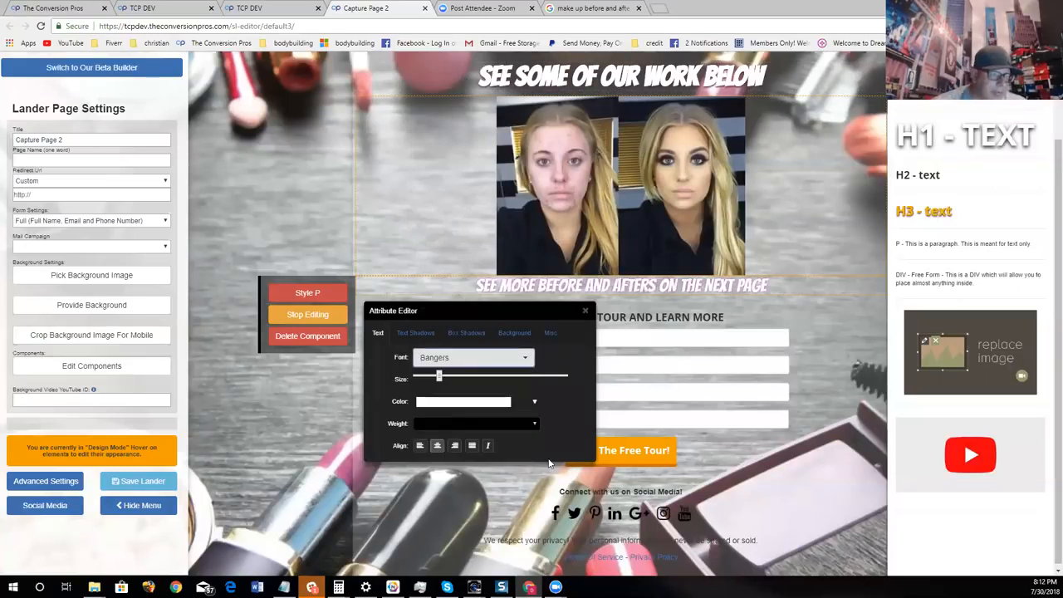
click(585, 310)
scroll(714, 353, up, 1)
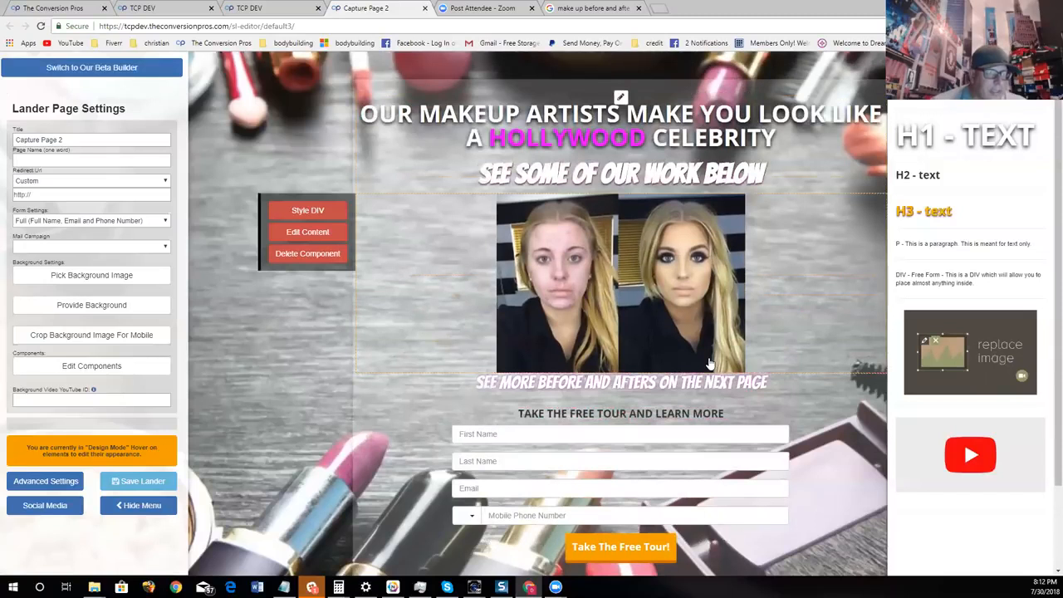
scroll(715, 349, down, 1)
scroll(729, 299, up, 1)
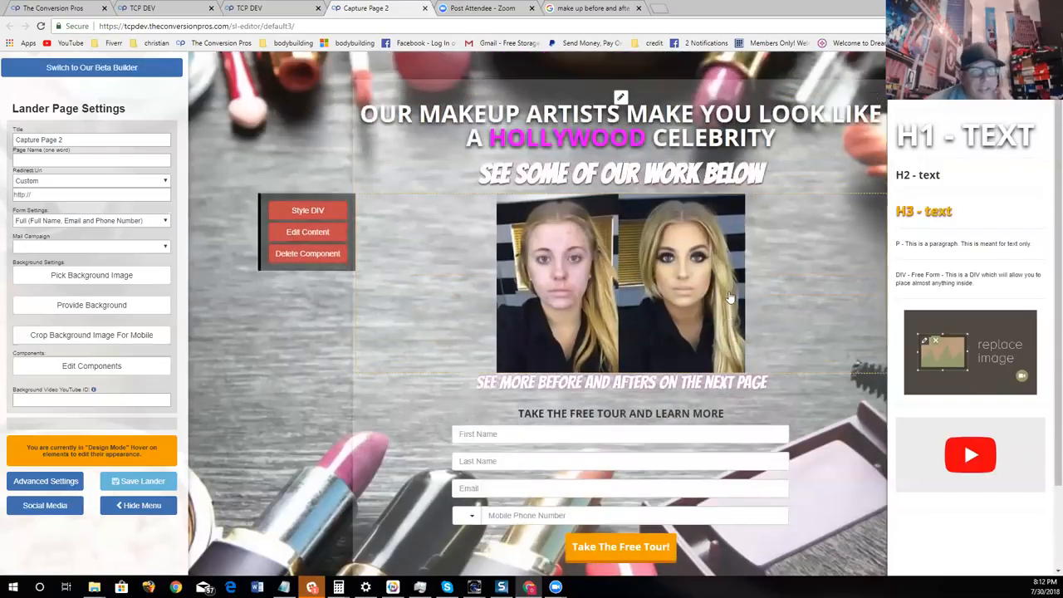
- Change the content area's overlay to a dark semi-transparent color, RGBA 26, 10, 10, 0.26, and close the color picker
click(621, 98)
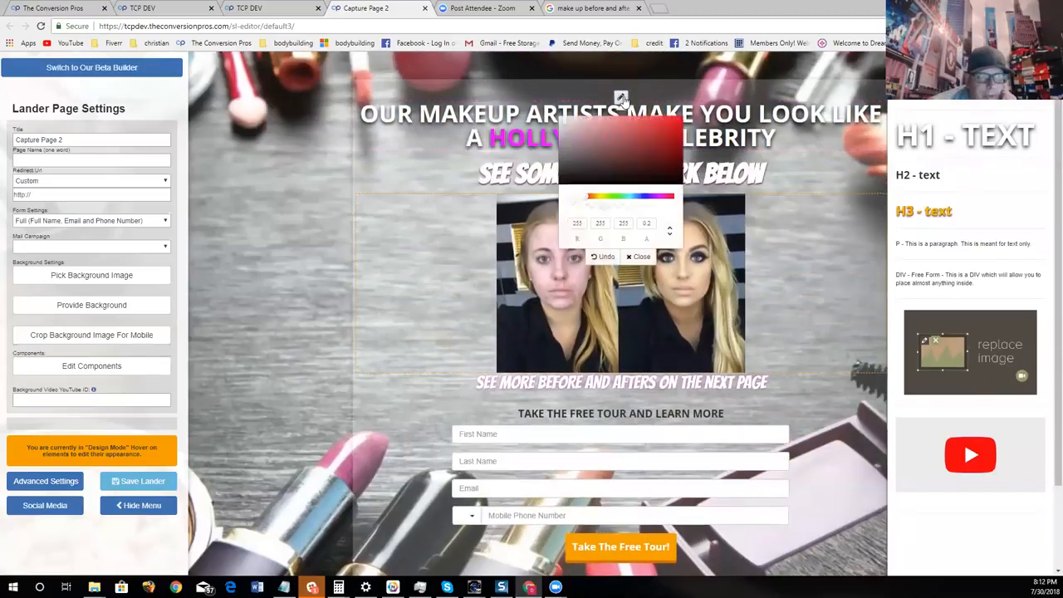
drag(631, 148, 641, 206)
click(612, 206)
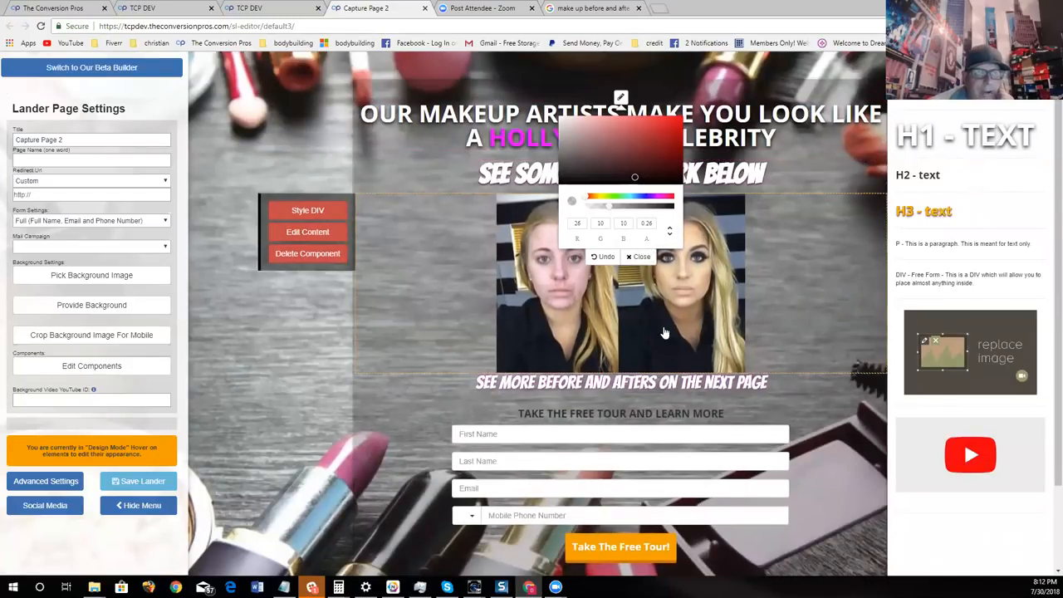
click(639, 257)
scroll(776, 198, down, 2)
scroll(776, 204, up, 2)
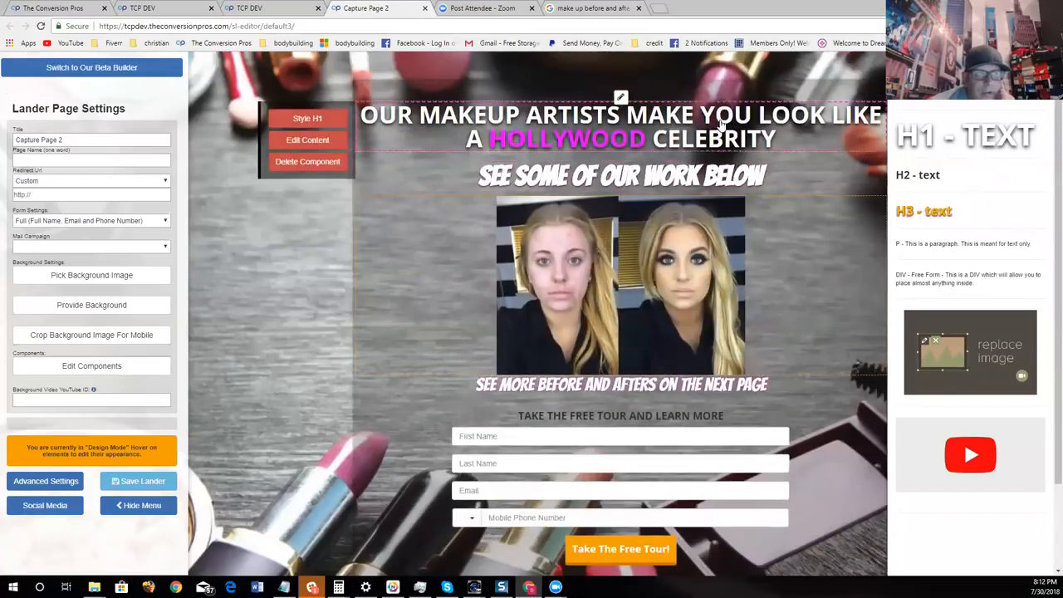
- Replace the heading above the contact form with "FILL OUT THIS FORM"
scroll(556, 246, down, 1)
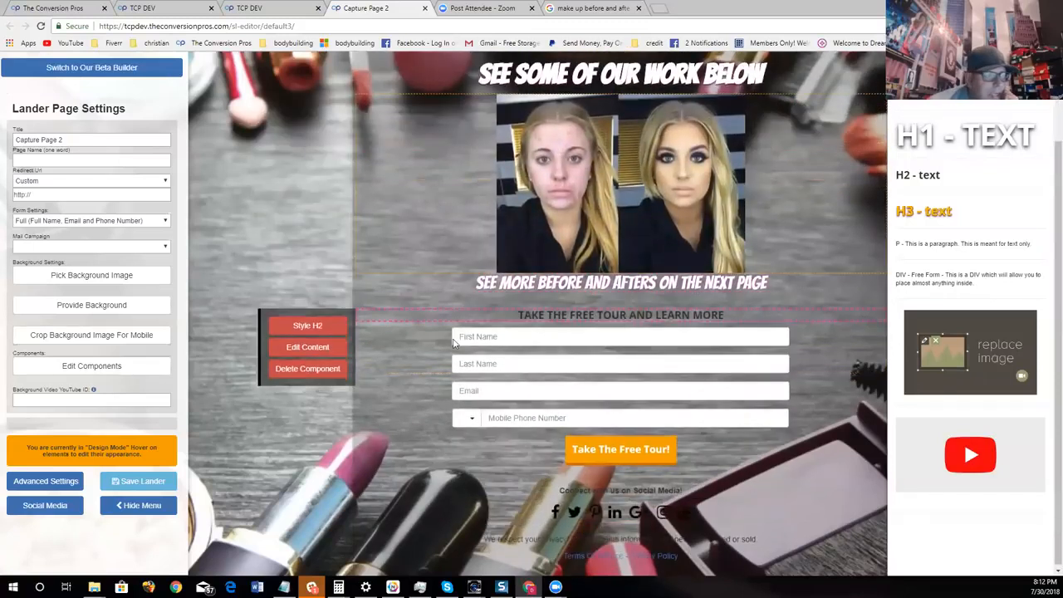
click(330, 346)
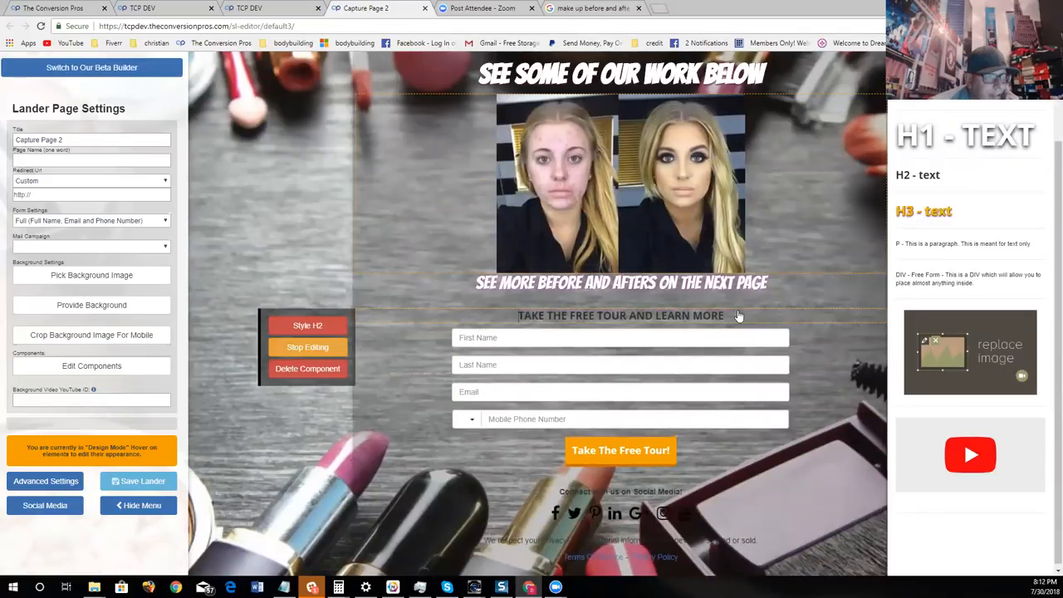
key(BackSpace)
key(BackSpace)
key(BackSpace)
key(BackSpace)
key(BackSpace)
key(BackSpace)
key(BackSpace)
key(BackSpace)
key(BackSpace)
key(BackSpace)
key(BackSpace)
key(BackSpace)
key(BackSpace)
key(BackSpace)
key(BackSpace)
key(BackSpace)
key(BackSpace)
key(BackSpace)
key(BackSpace)
key(BackSpace)
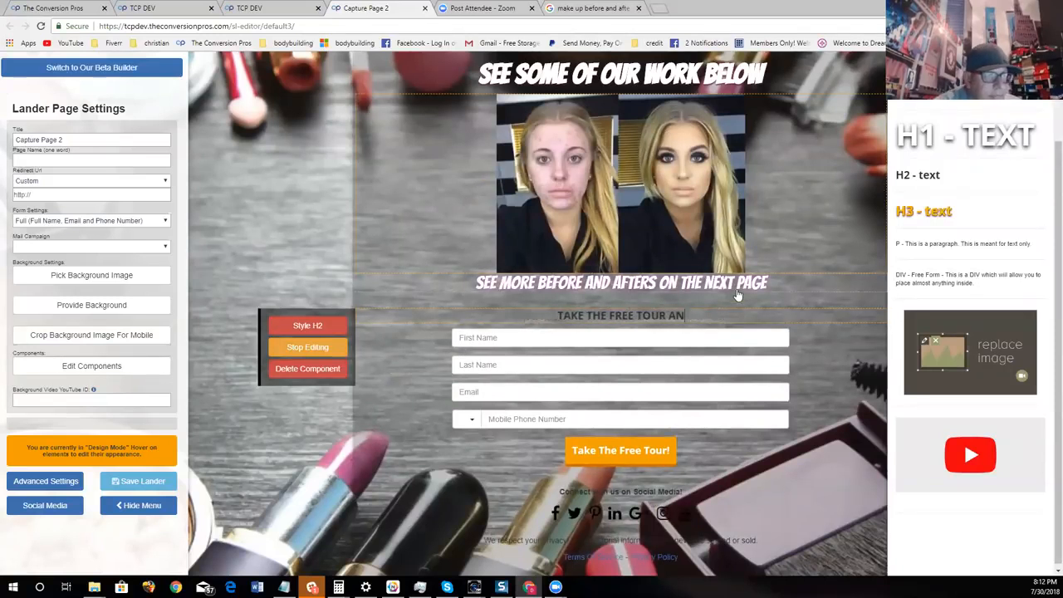
key(BackSpace)
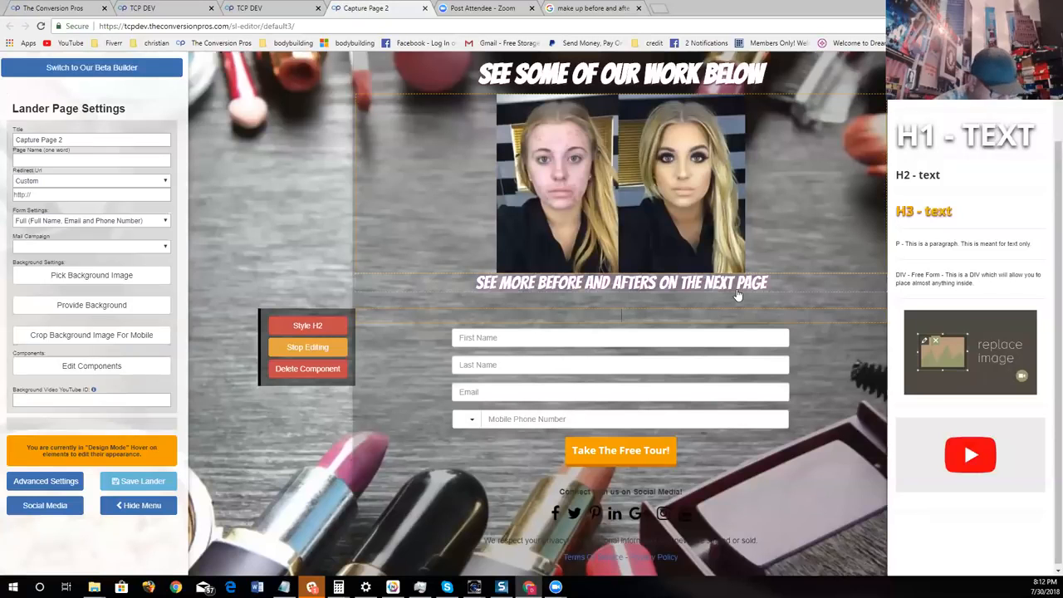
text(FILL OUT THIS )
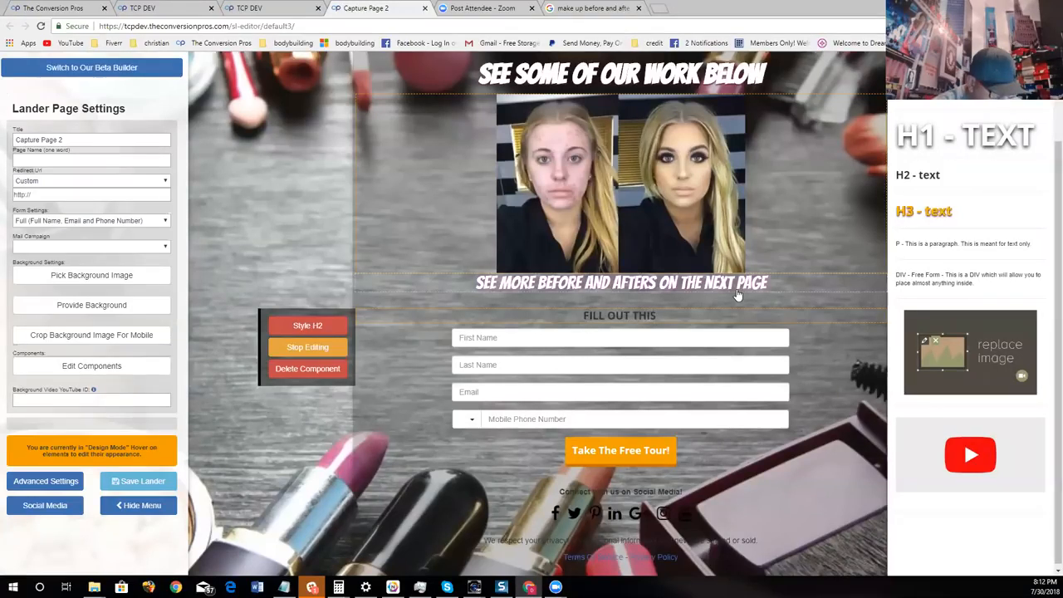
text(FORM)
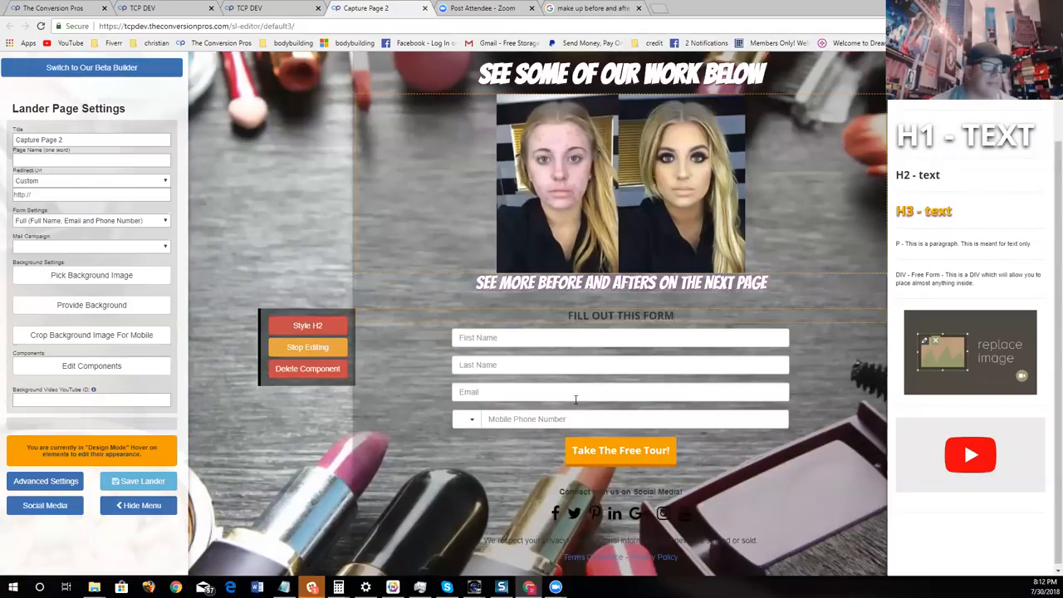
- Change the text color of the form heading to white
click(308, 325)
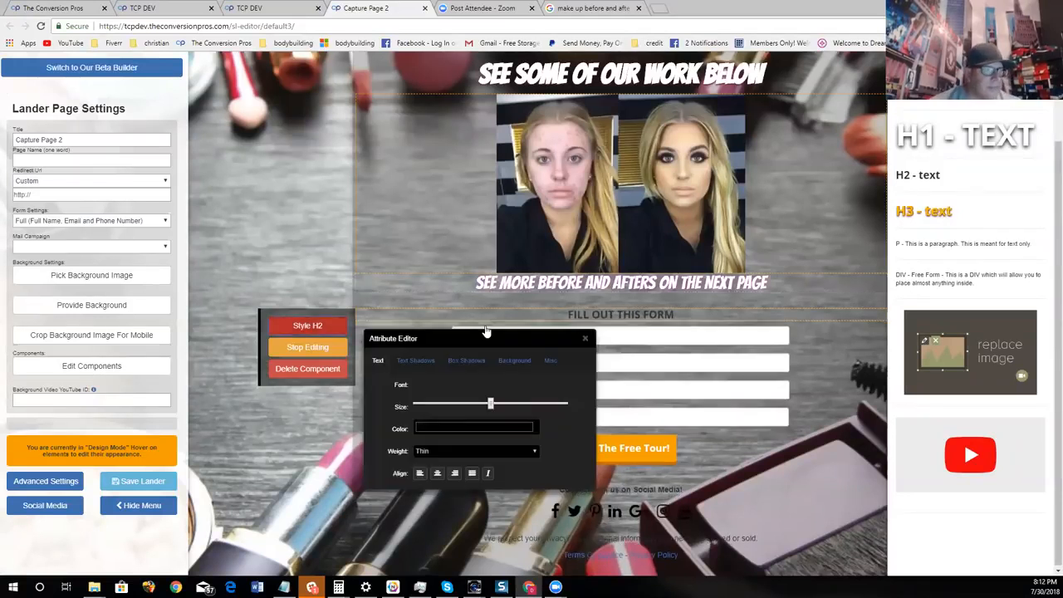
click(465, 429)
click(421, 447)
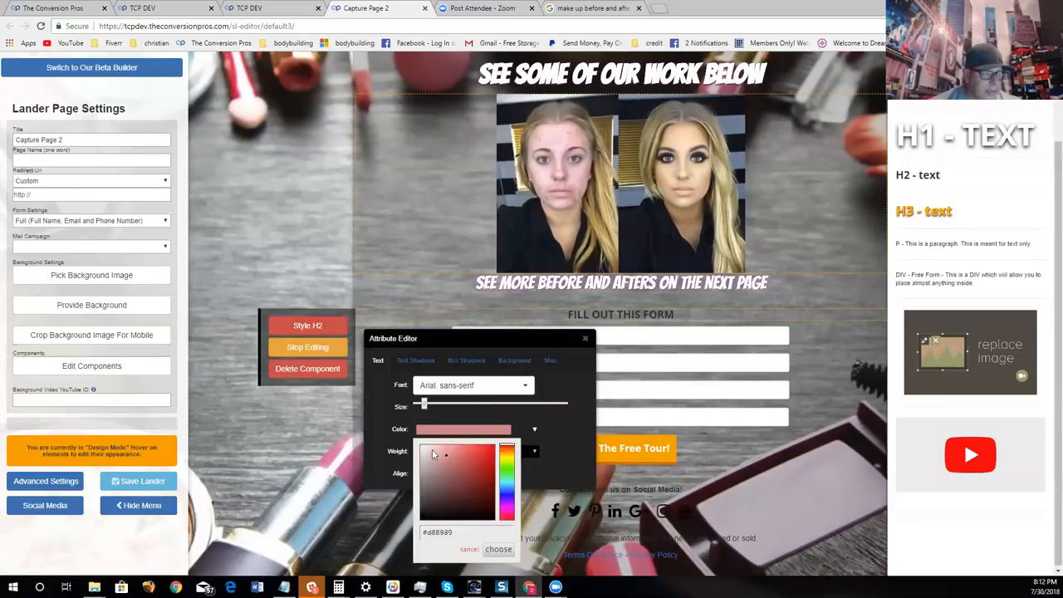
click(499, 550)
- Give the form heading a black text shadow with a slight Y offset and a small spread, and close the style settings
click(415, 360)
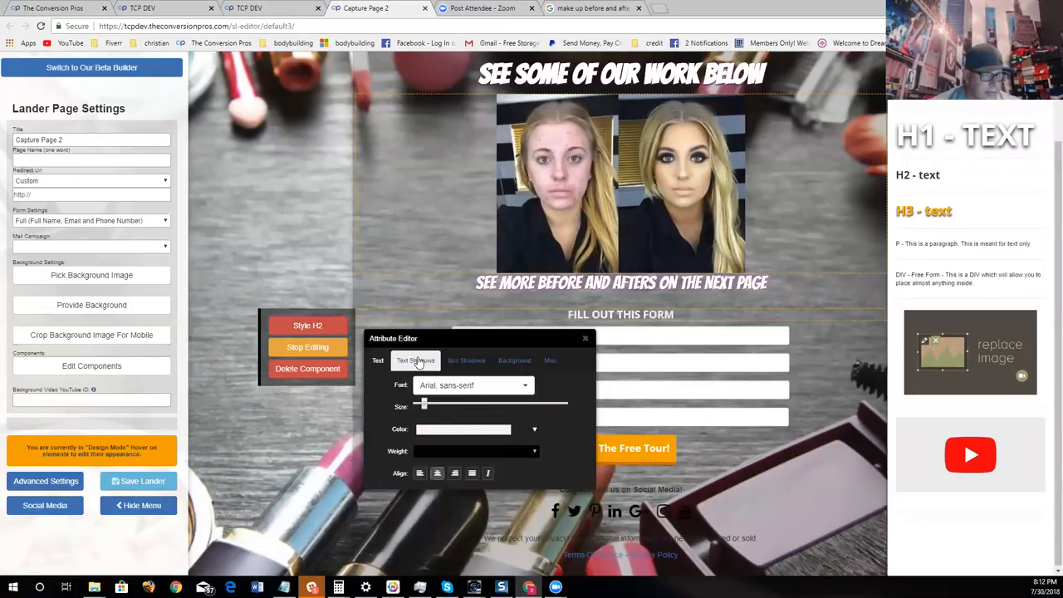
drag(490, 406, 497, 405)
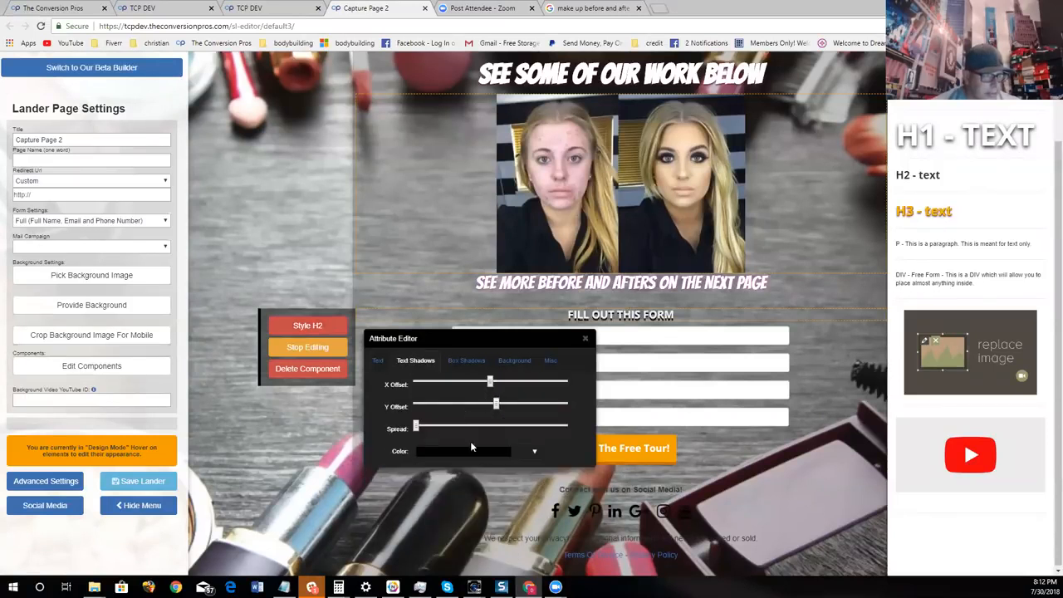
drag(416, 426, 430, 427)
click(585, 339)
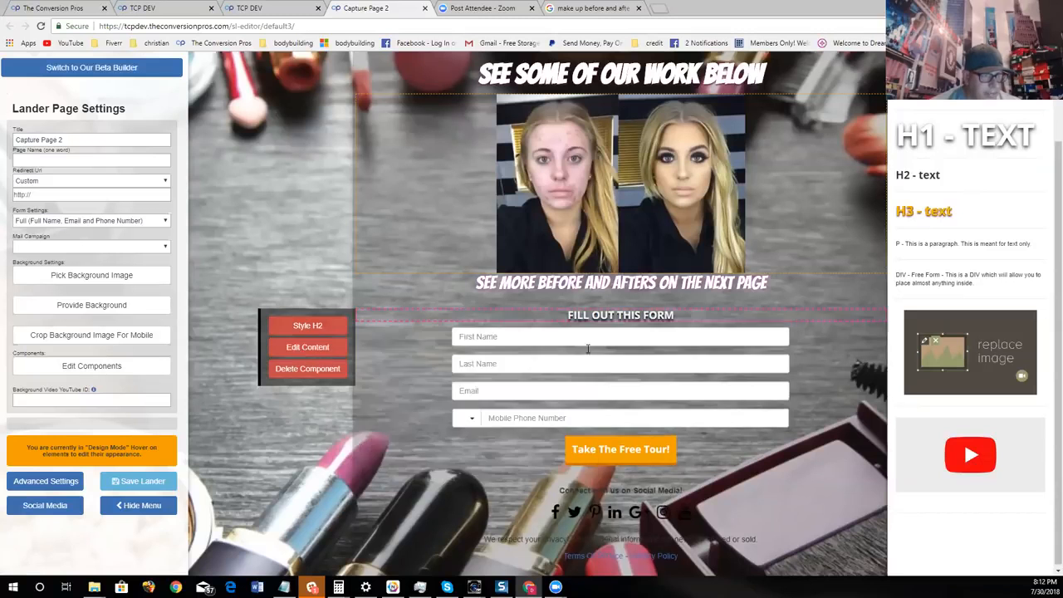
- Change the form button's label to "CLICK HERE" and finish editing it
mouse_move(546, 434)
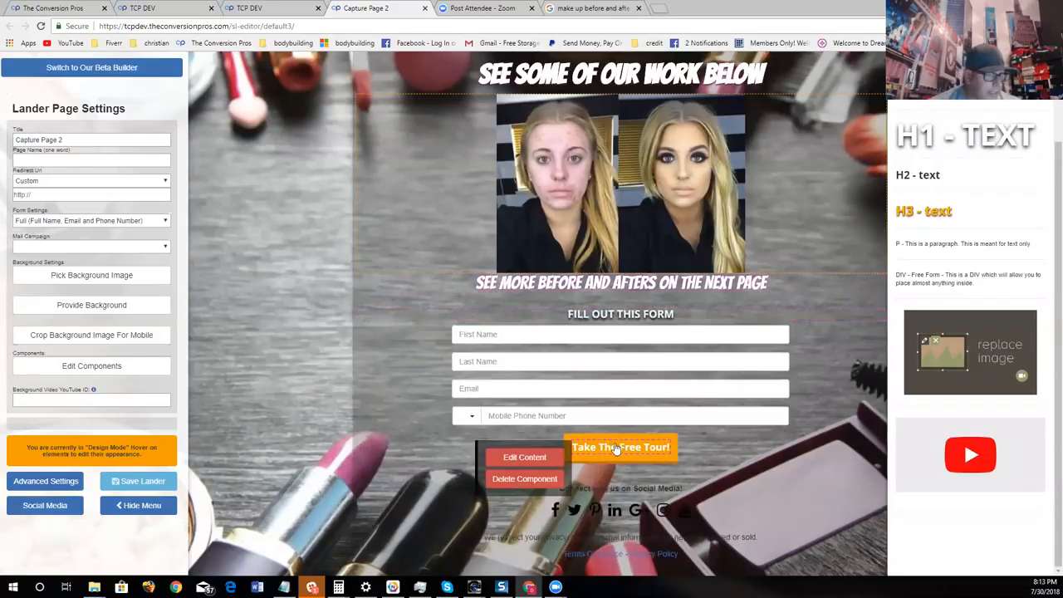
click(525, 457)
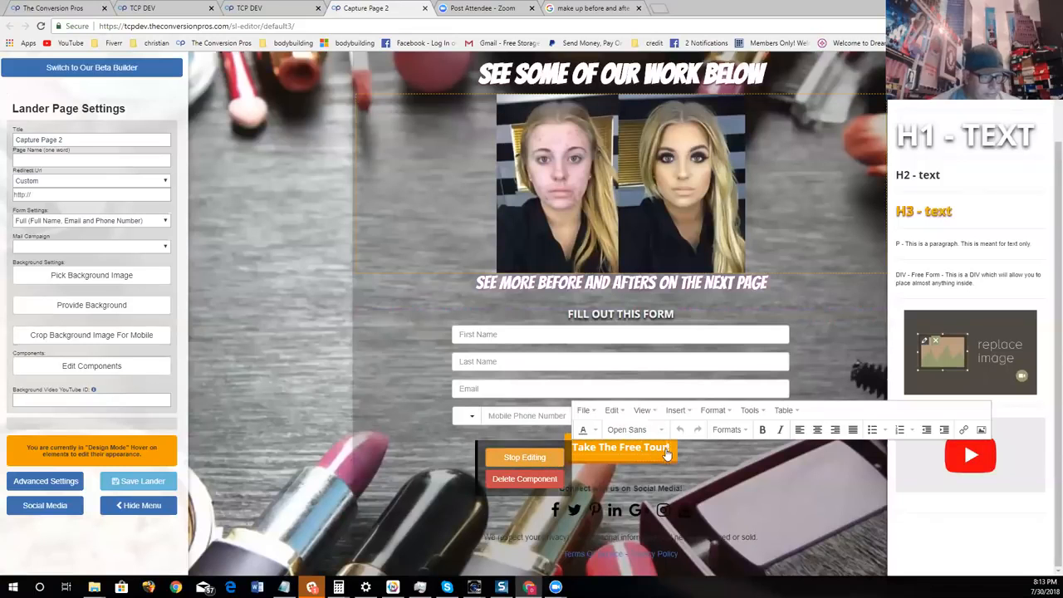
drag(666, 454, 562, 461)
text(CLICK!)
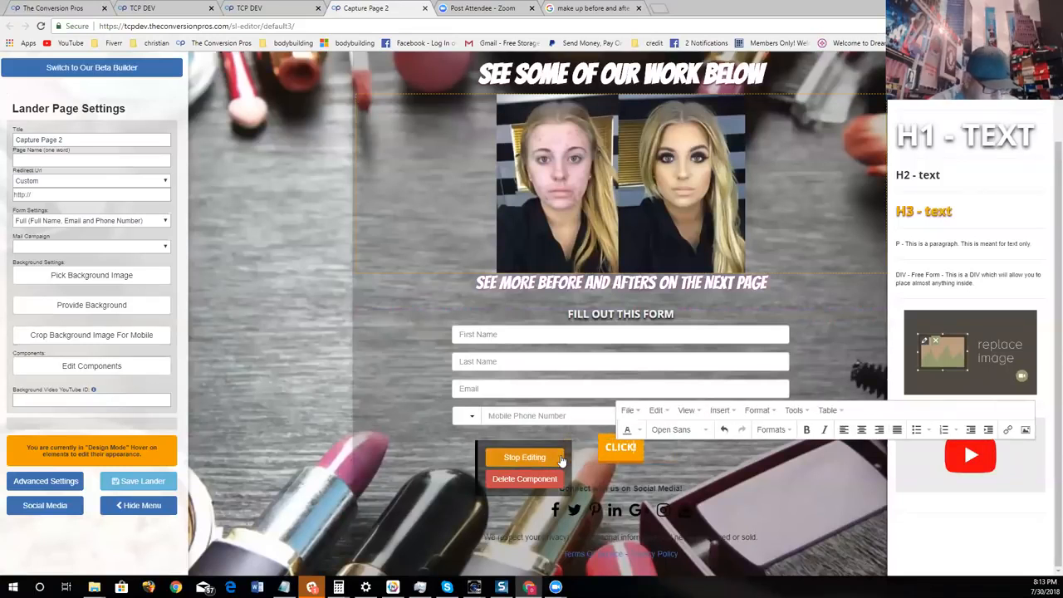
key(BackSpace)
text(HERE!)
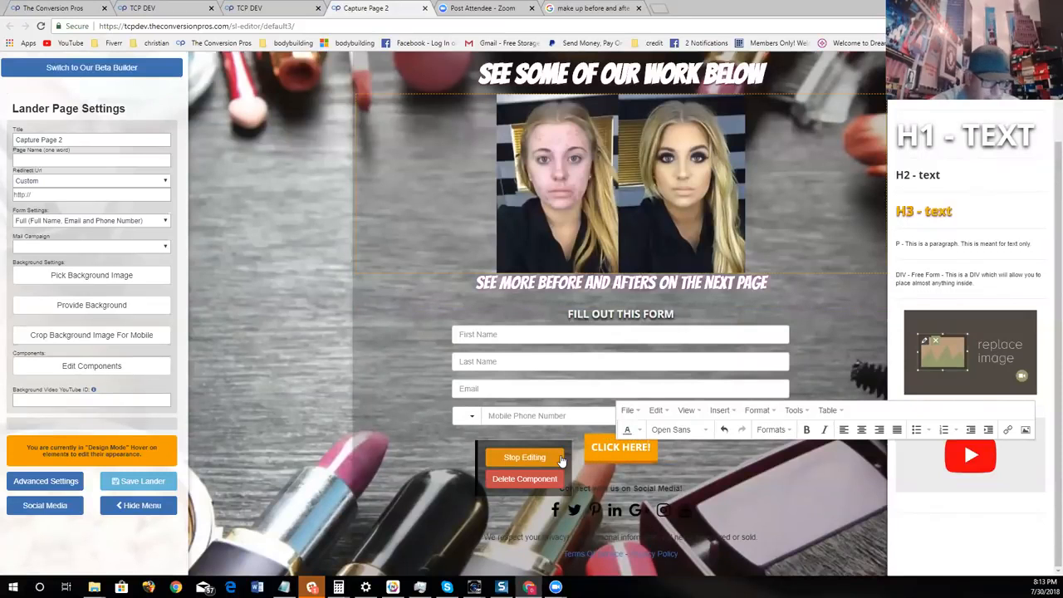
click(553, 458)
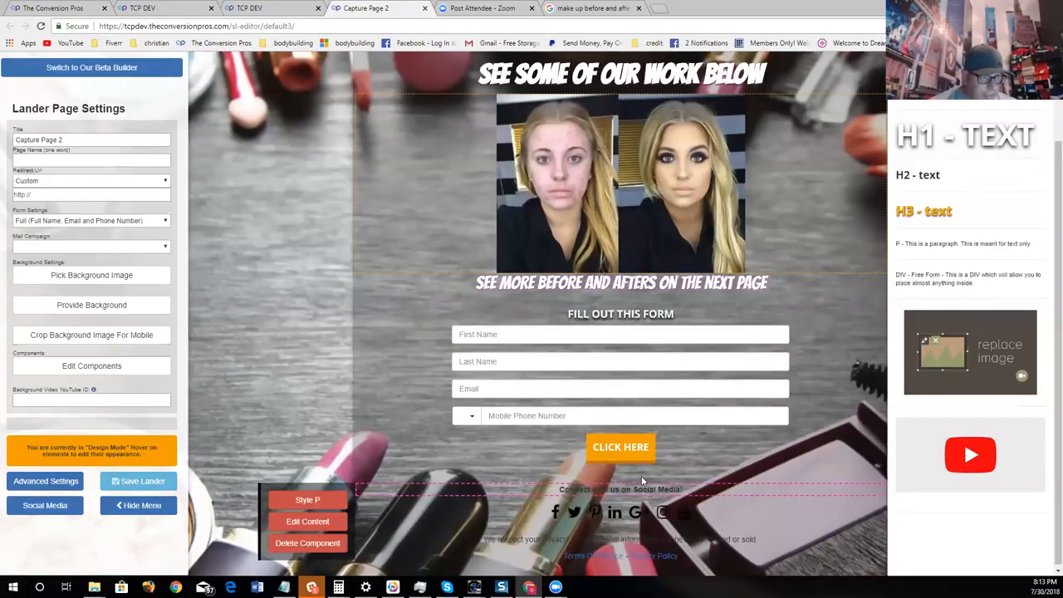
- Set the background color of the "CLICK HERE" button to magenta, #ed00ff
mouse_move(626, 464)
click(565, 453)
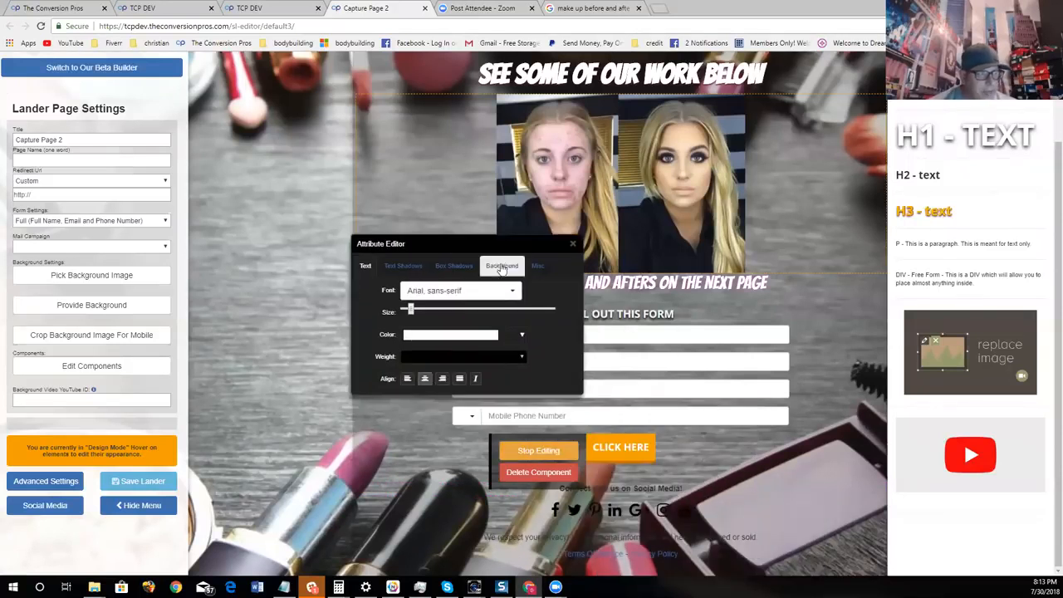
click(501, 266)
click(497, 293)
click(496, 375)
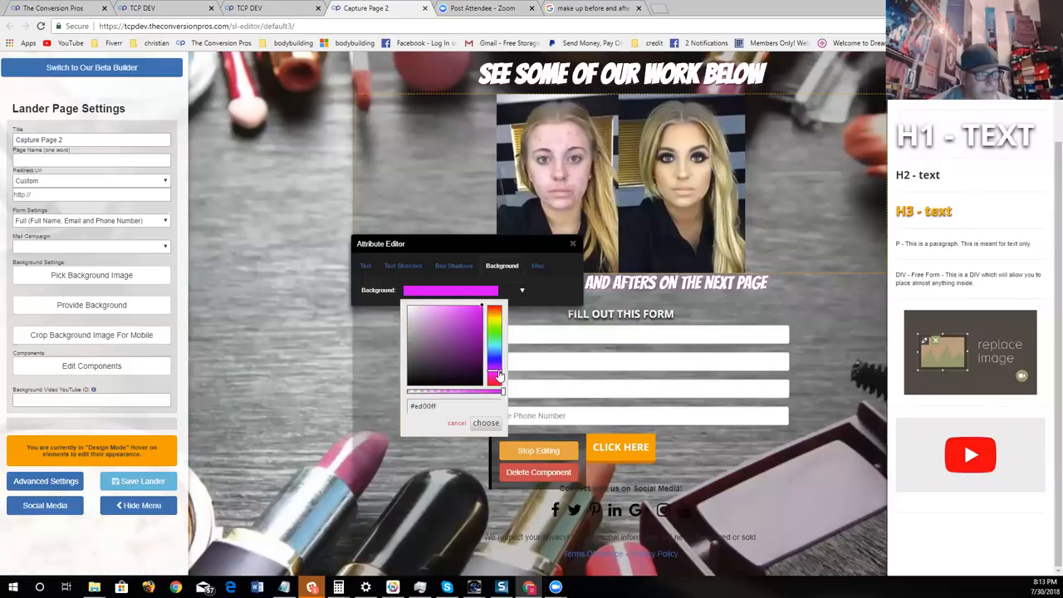
click(488, 424)
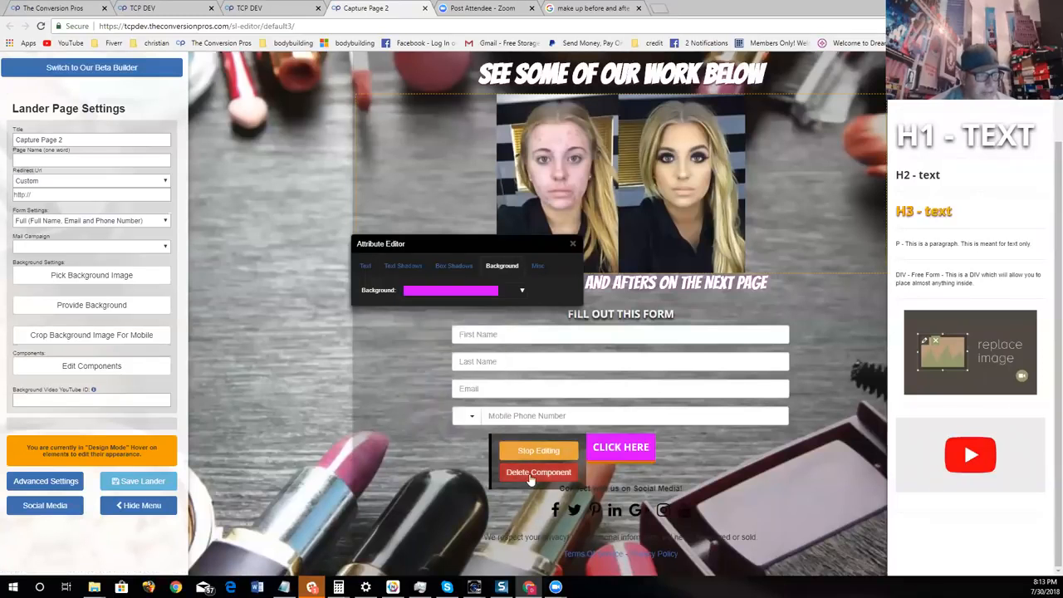
- Give the "CLICK HERE" button a black box shadow (#000000) with a small spread, and close the style settings
click(448, 267)
click(463, 359)
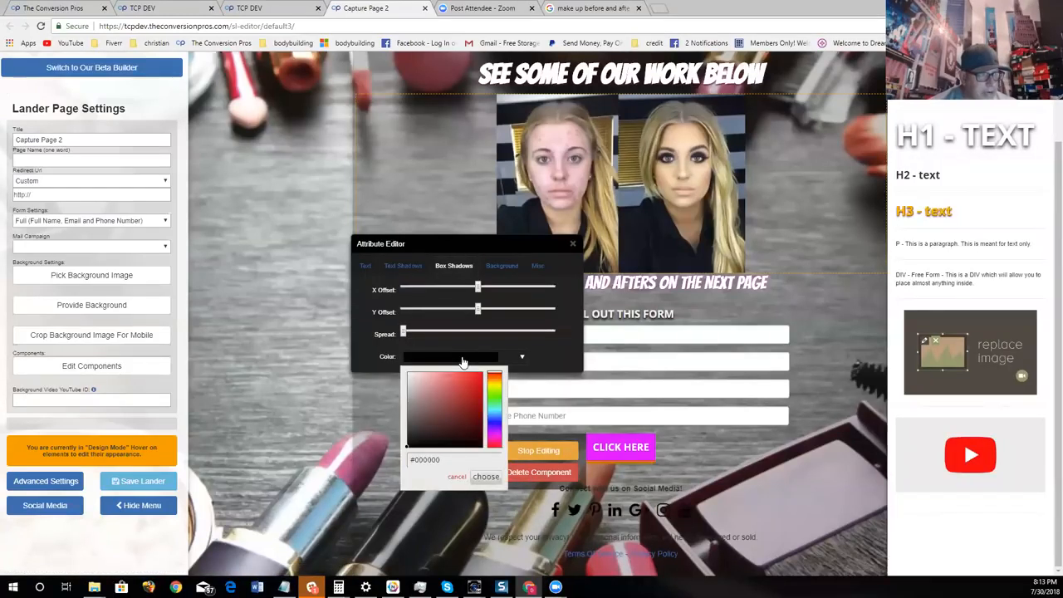
click(488, 476)
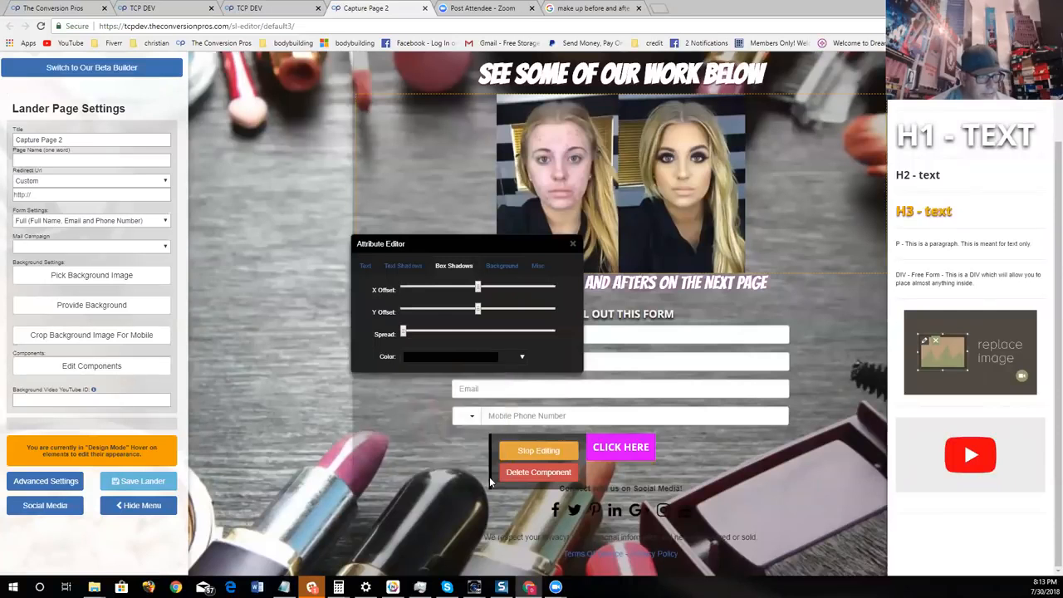
drag(411, 336, 431, 331)
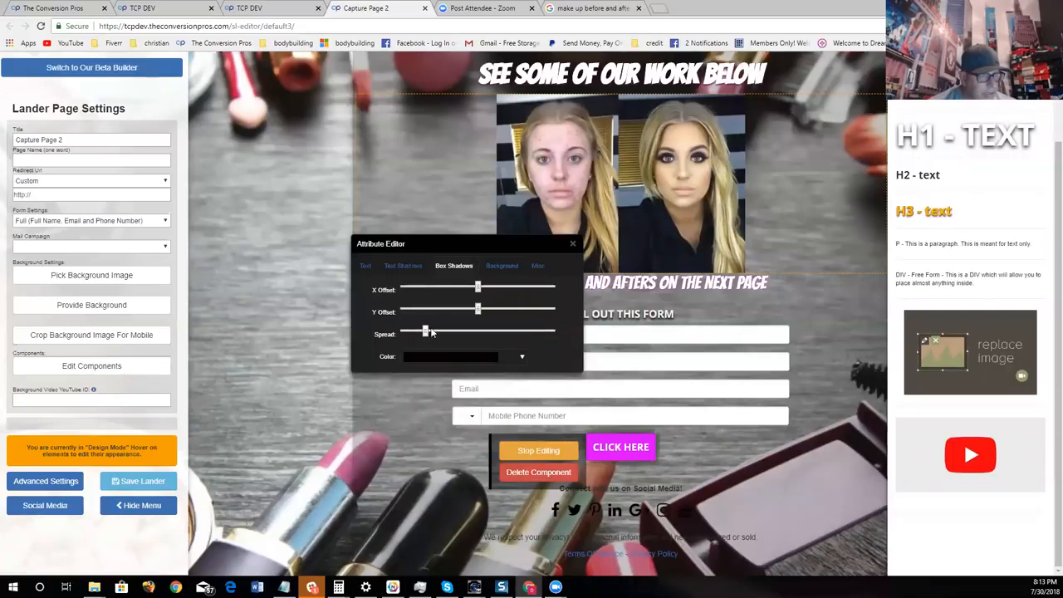
click(573, 244)
scroll(783, 454, up, 2)
scroll(784, 455, down, 2)
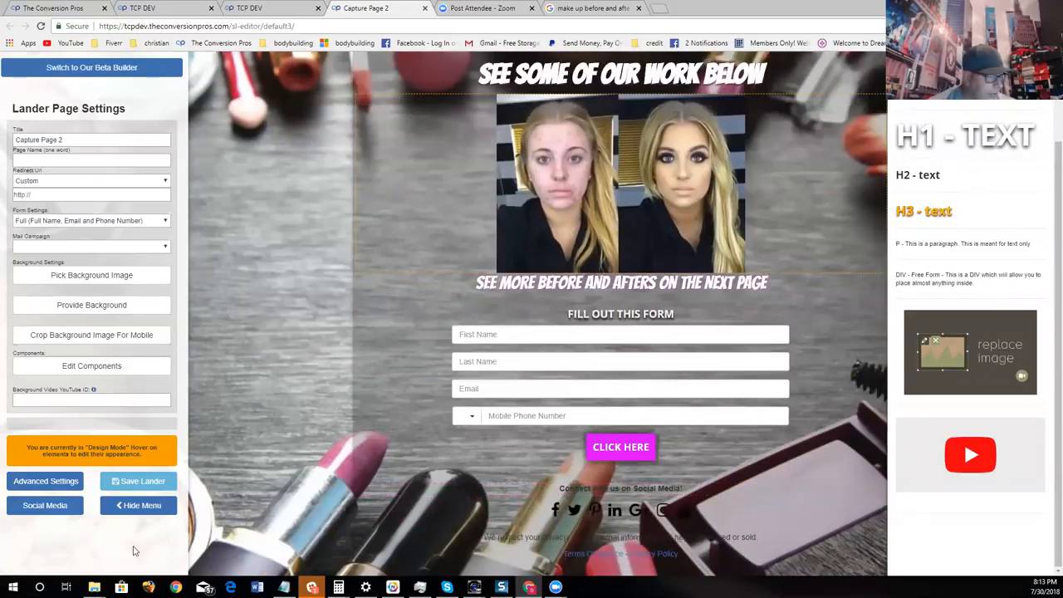
- Apply the social media settings with the profile URLs left blank to remove the social media section from the page
click(58, 510)
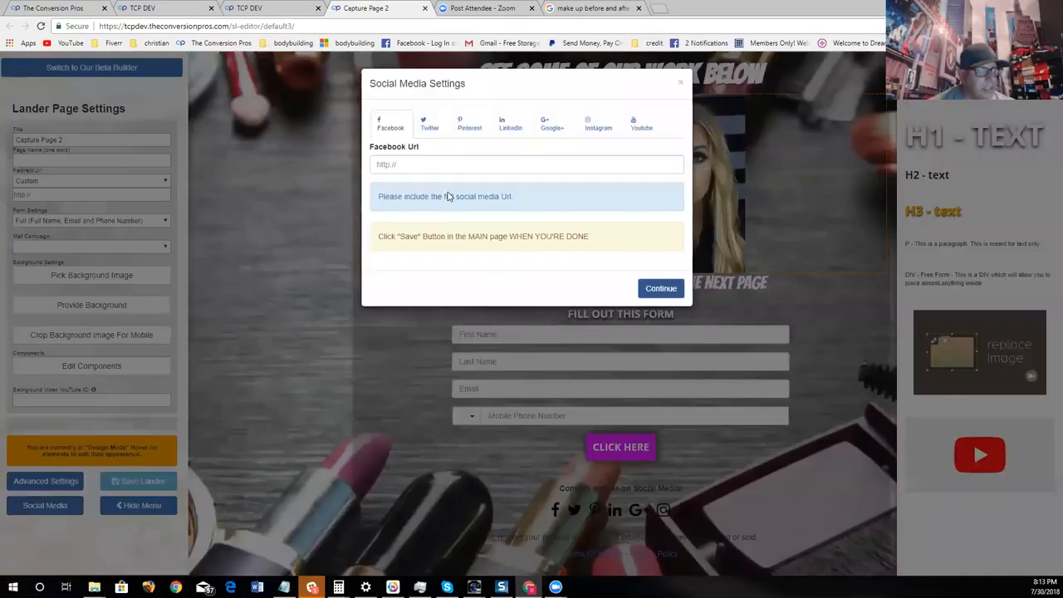
click(663, 291)
scroll(798, 489, up, 1)
scroll(798, 490, down, 1)
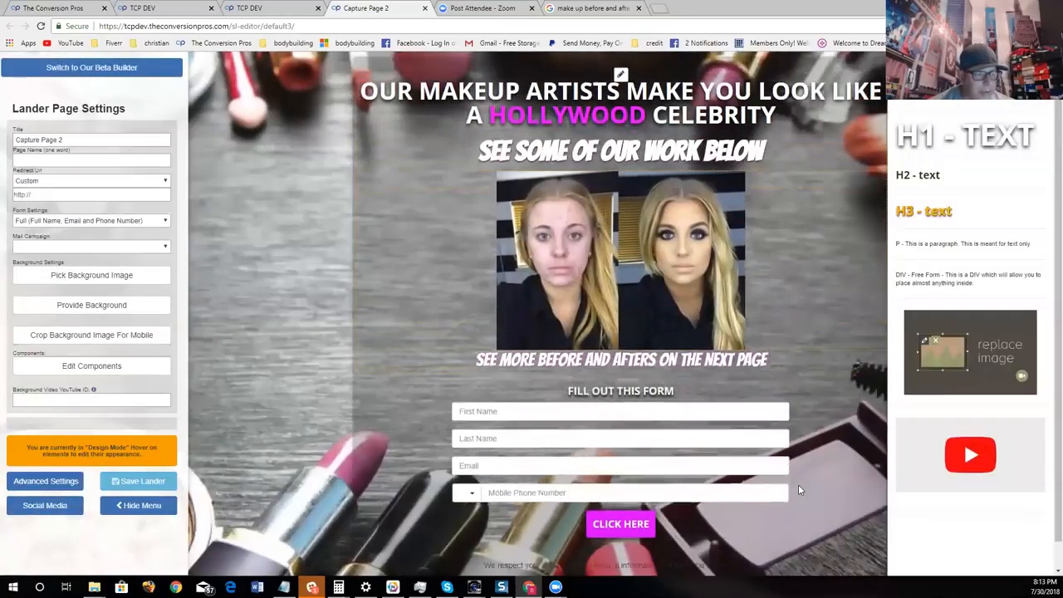
- Hide the page components and the lander settings to review the finished page at full width
scroll(791, 416, up, 1)
scroll(792, 415, up, 1)
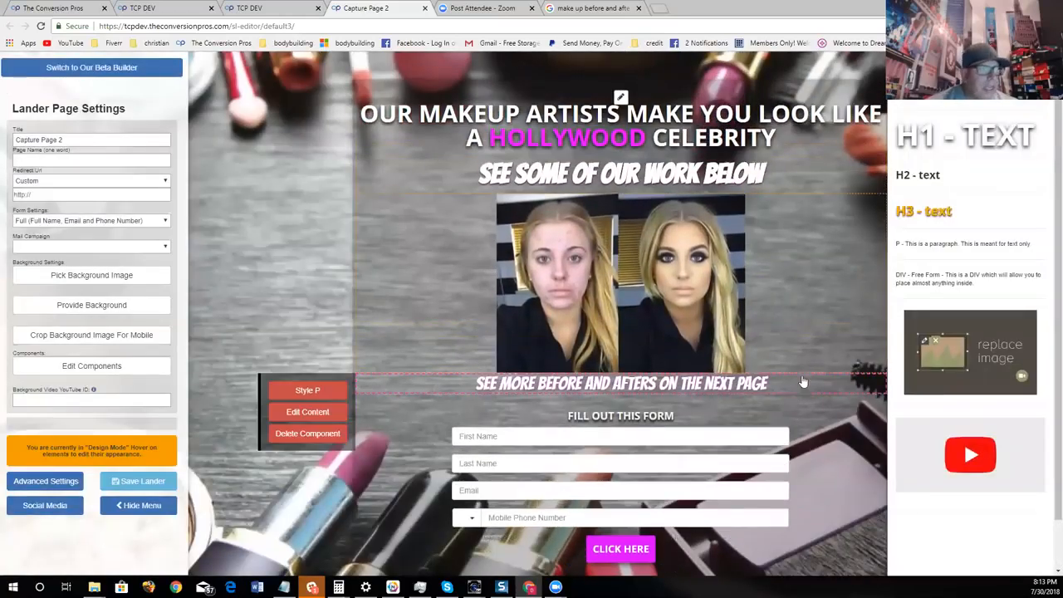
click(94, 367)
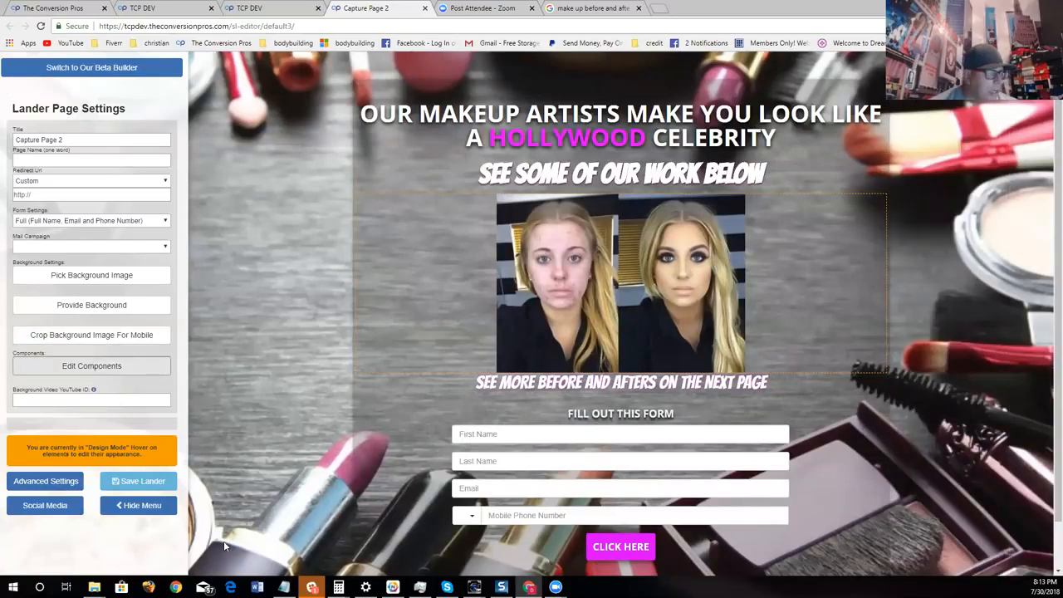
click(139, 505)
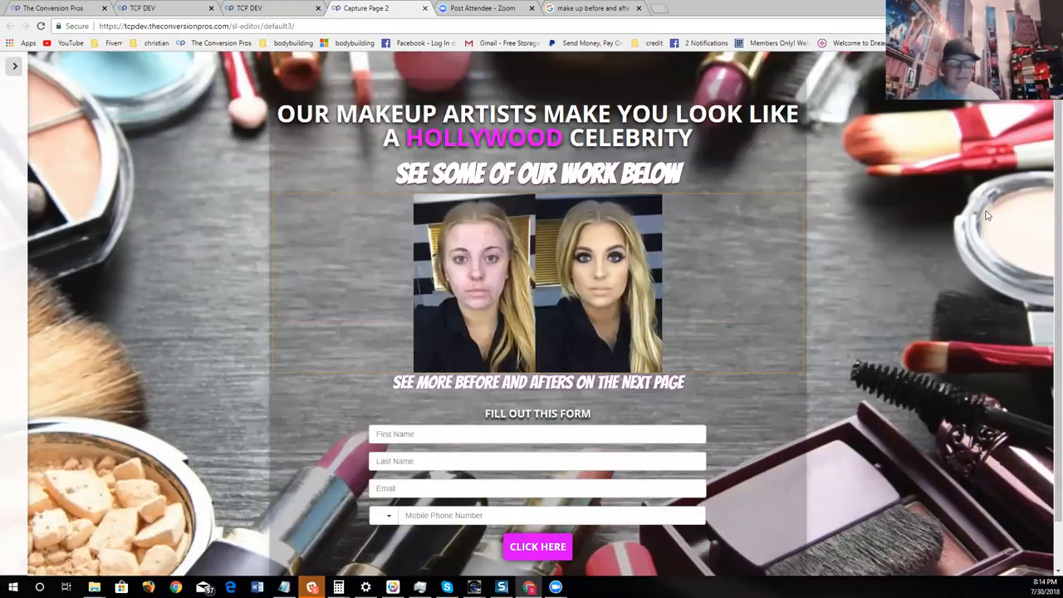
mouse_move(719, 385)
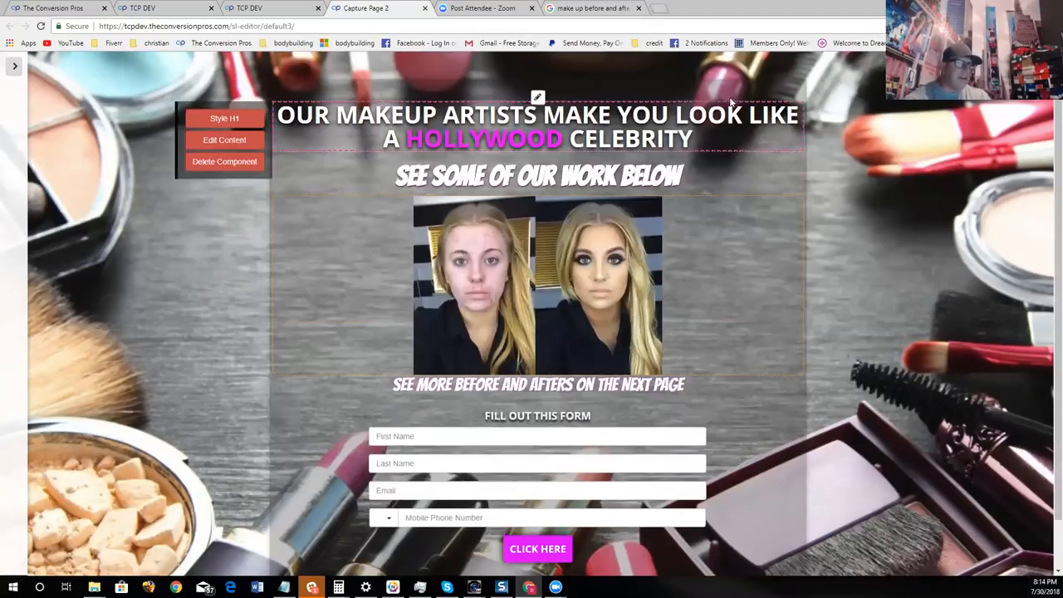
- Close the template preview in the other browser tab and start adding a new landing page from the Landing Pages list
click(249, 8)
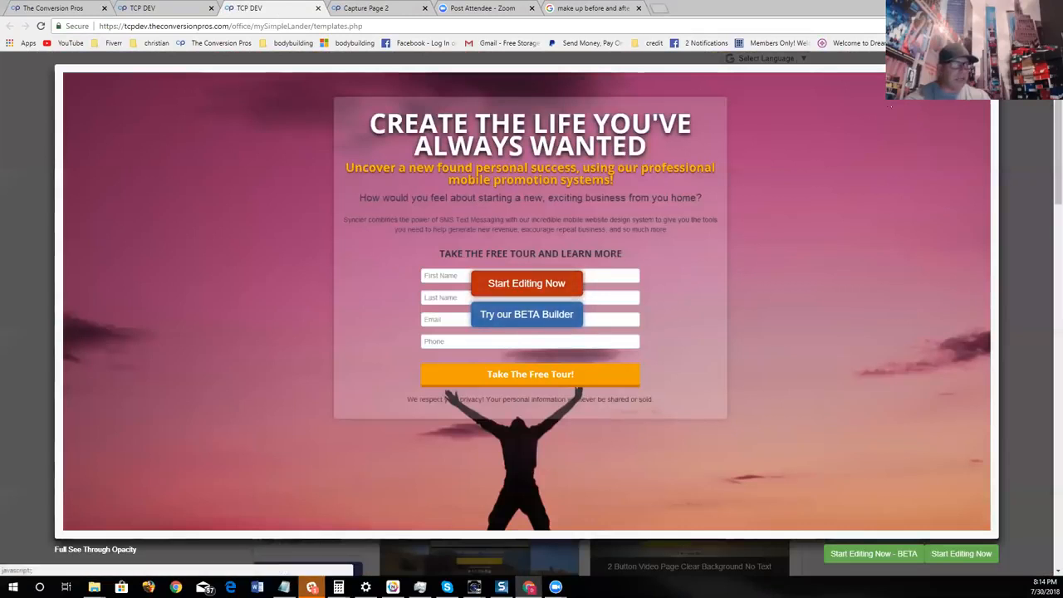
click(999, 66)
key(ctrl+shift+Tab)
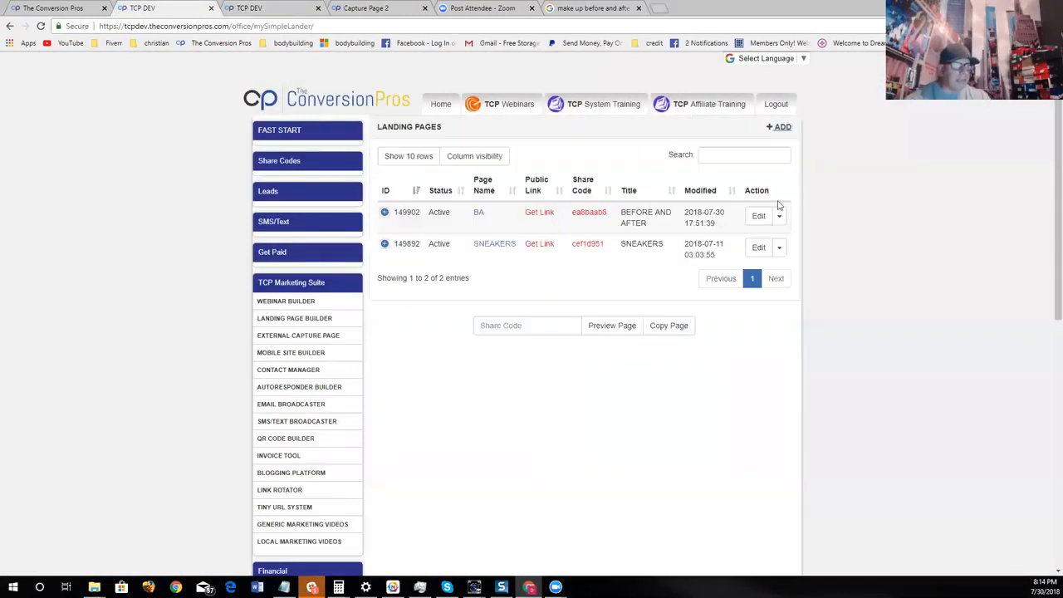
click(781, 128)
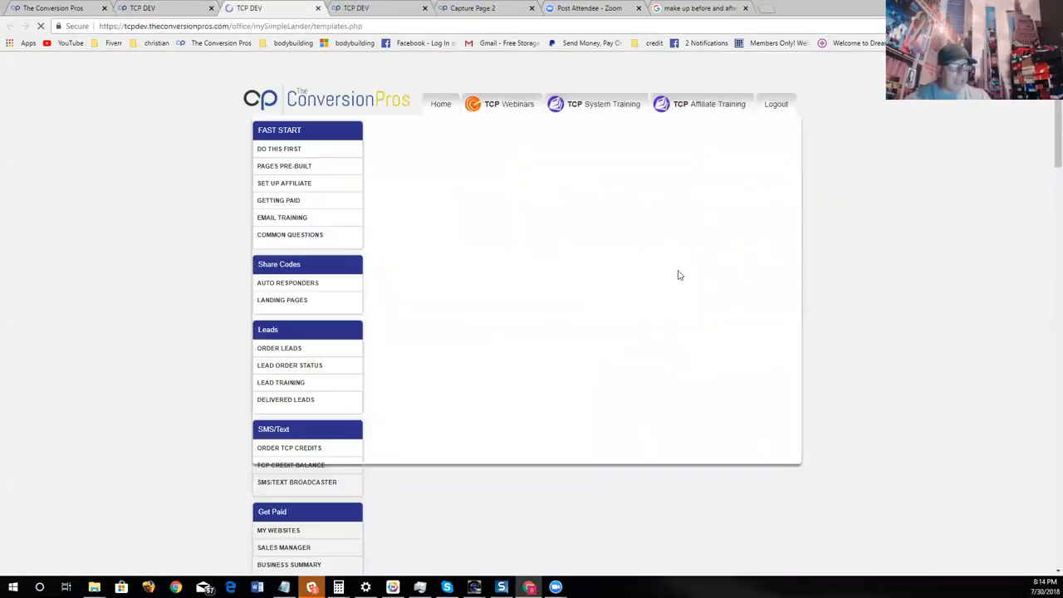
- Start a page from the Capture Page 2 template and open the money-themed category of background images
click(731, 214)
click(531, 283)
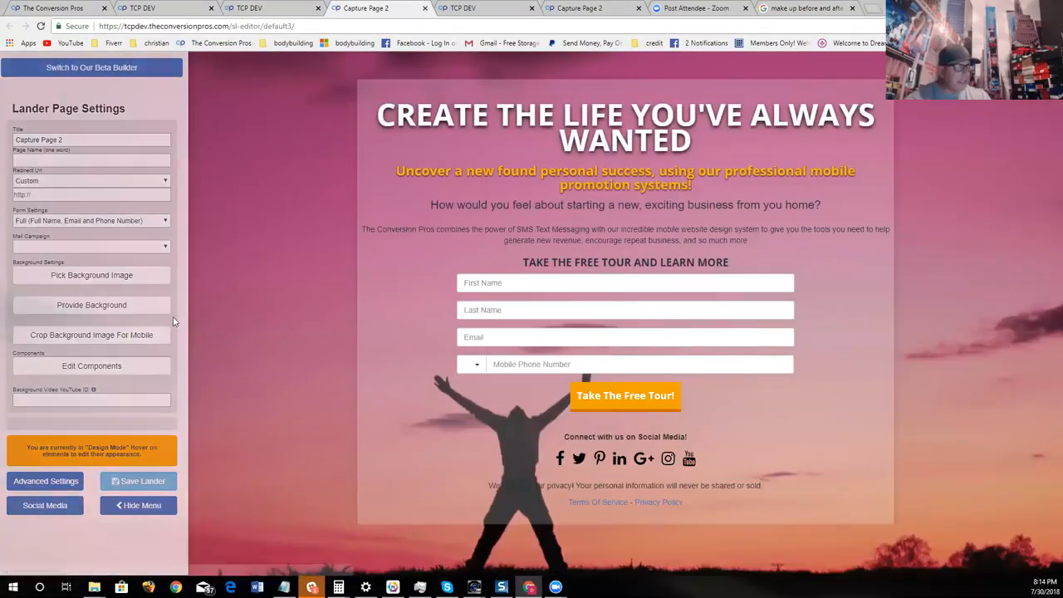
click(128, 283)
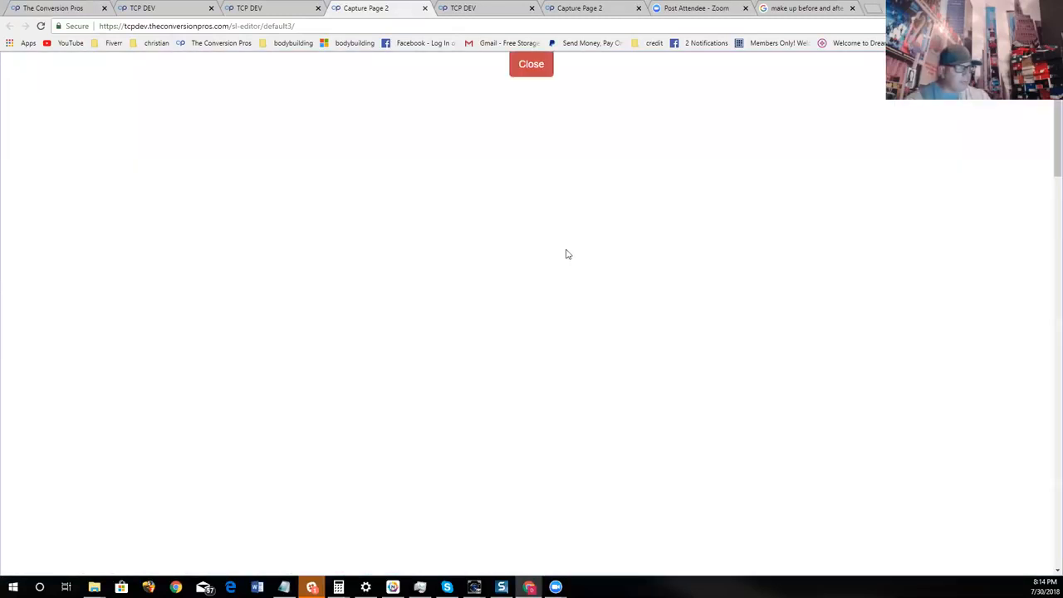
scroll(651, 296, down, 10)
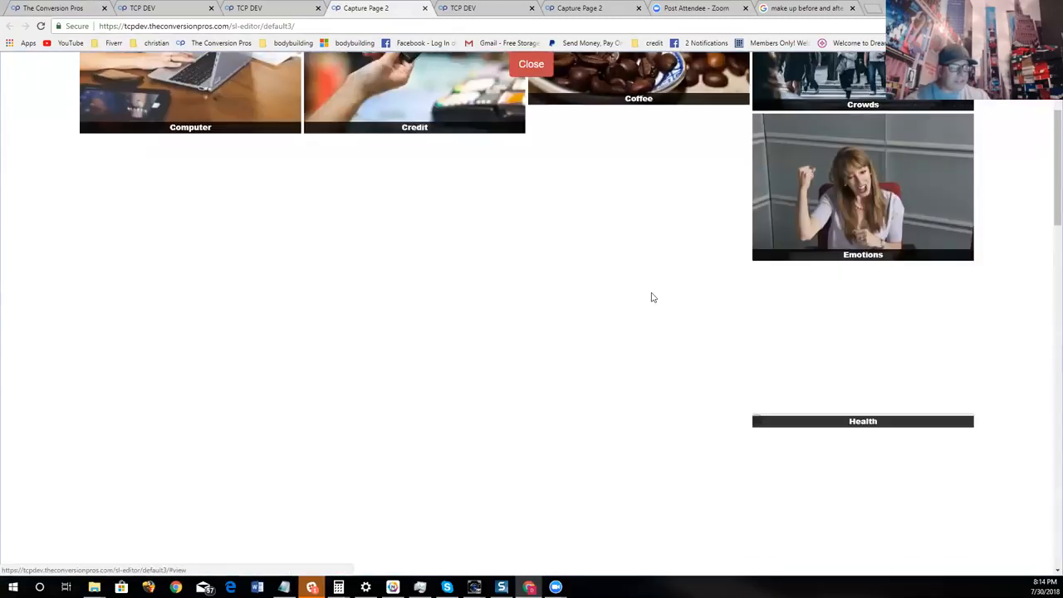
scroll(651, 298, down, 5)
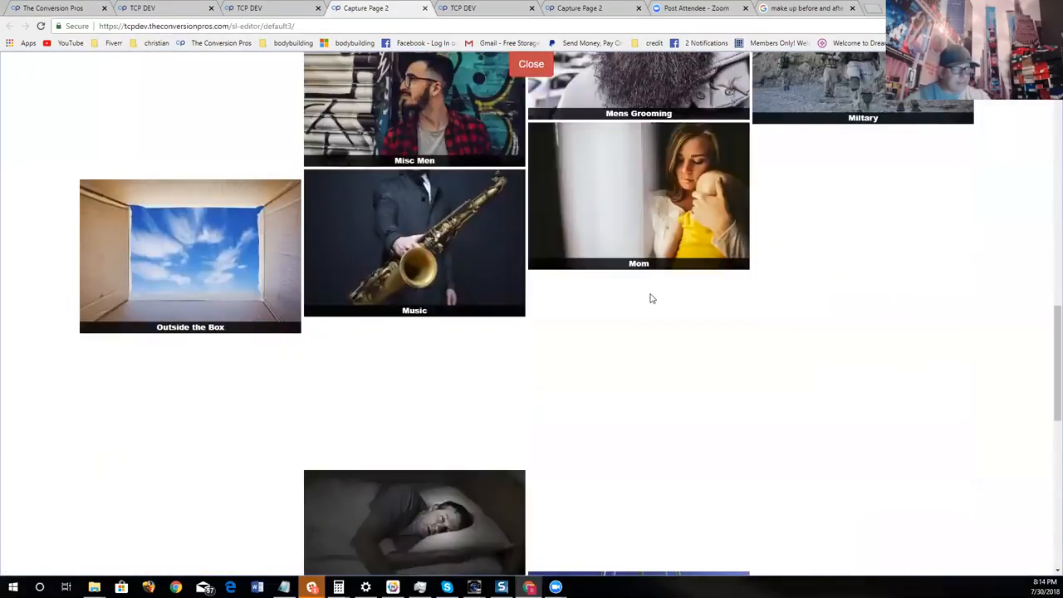
click(821, 259)
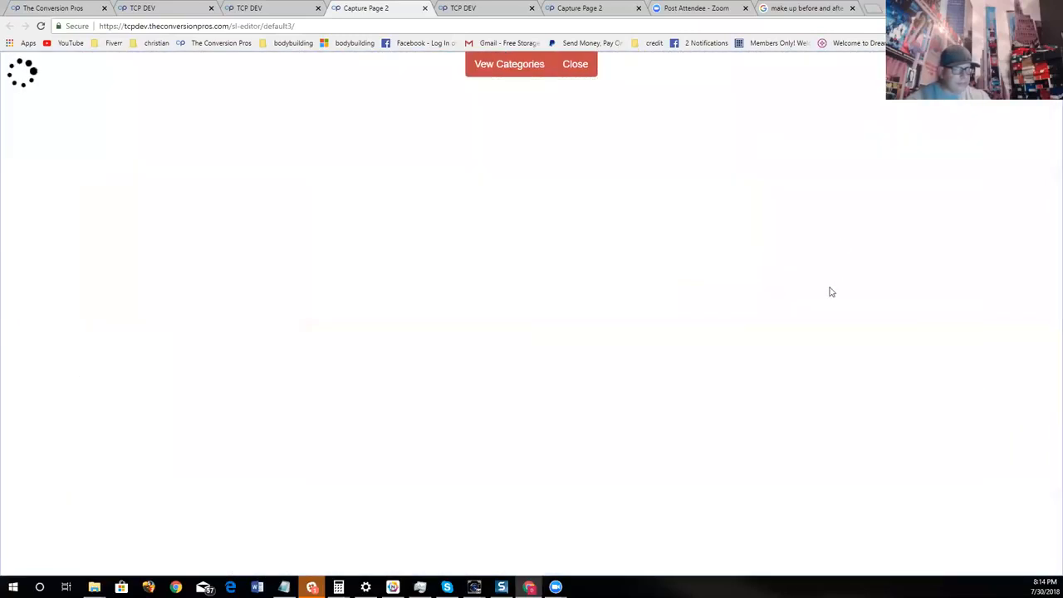
- Apply the photo of two hands holding fanned hundred-dollar bills as the page background and confirm its mobile position
scroll(689, 324, down, 7)
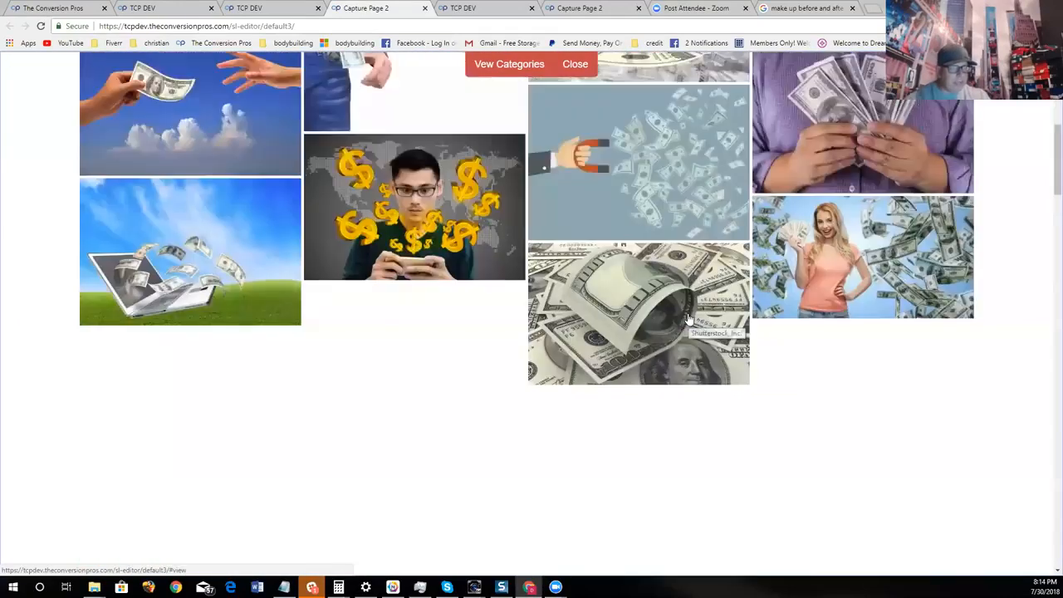
scroll(665, 322, down, 8)
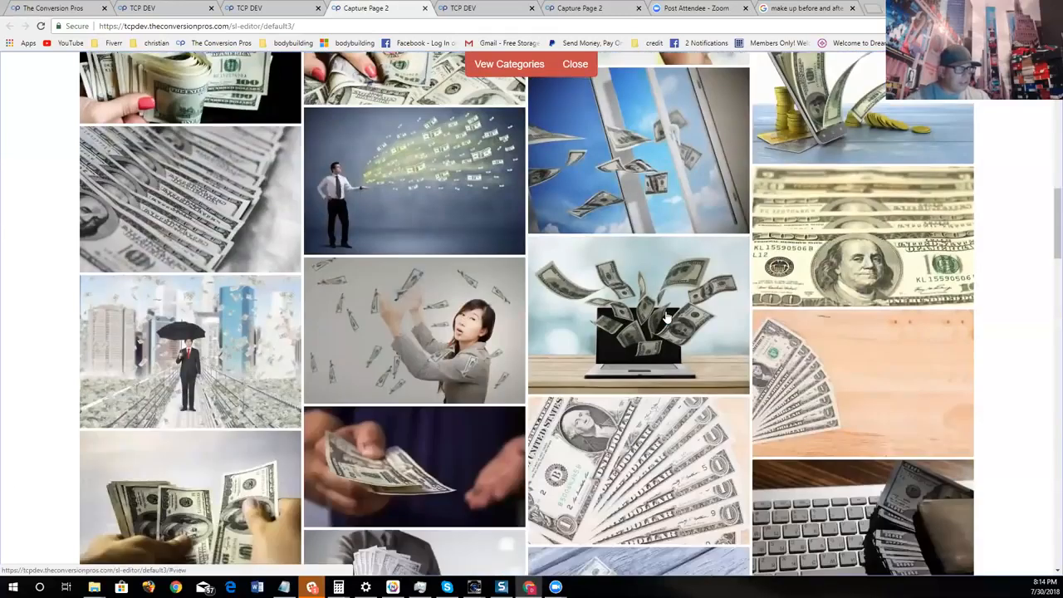
scroll(669, 314, up, 3)
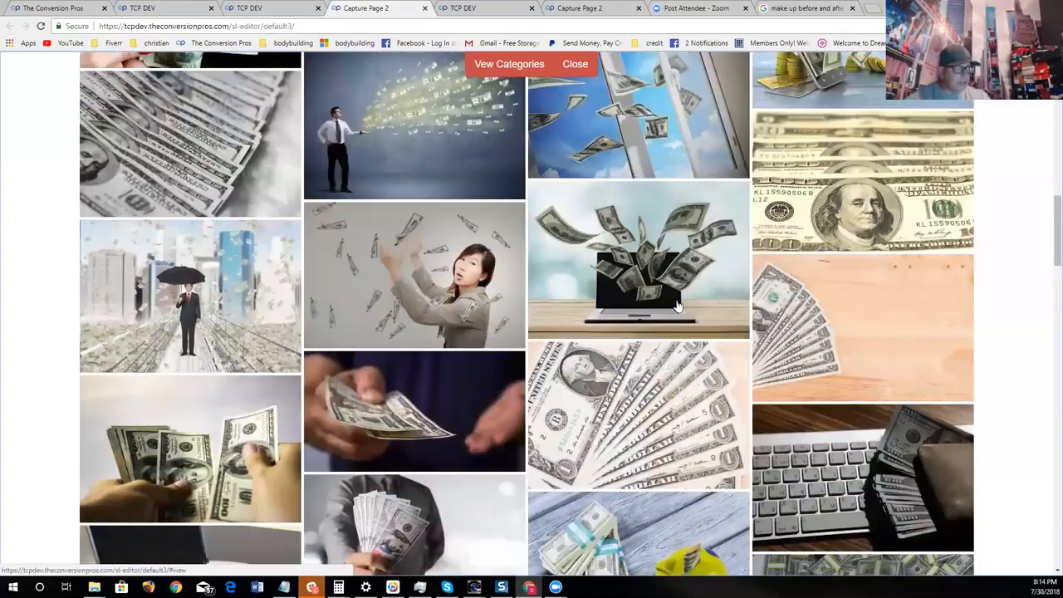
click(222, 438)
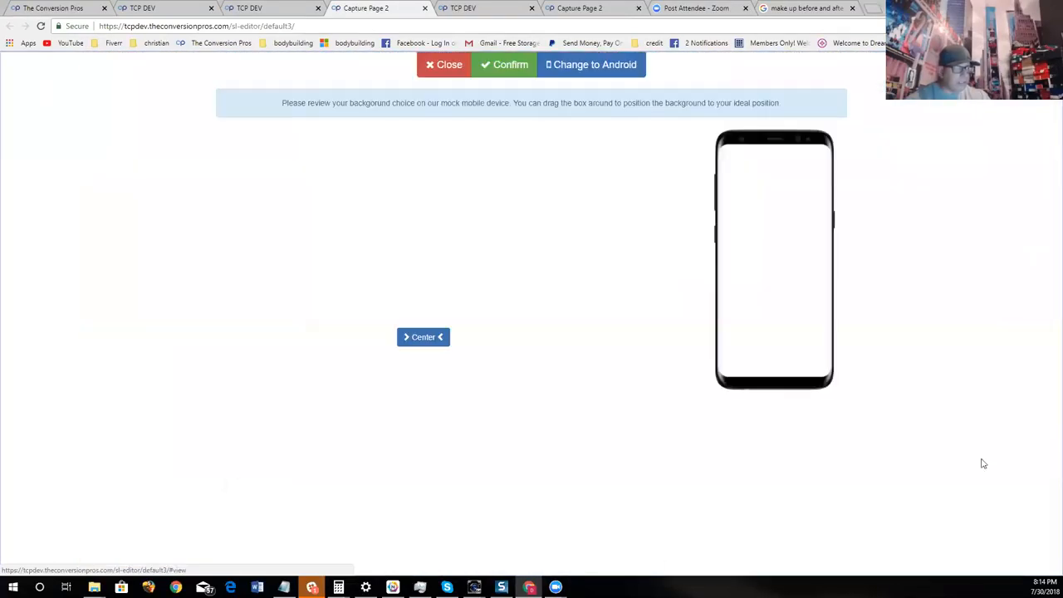
click(510, 64)
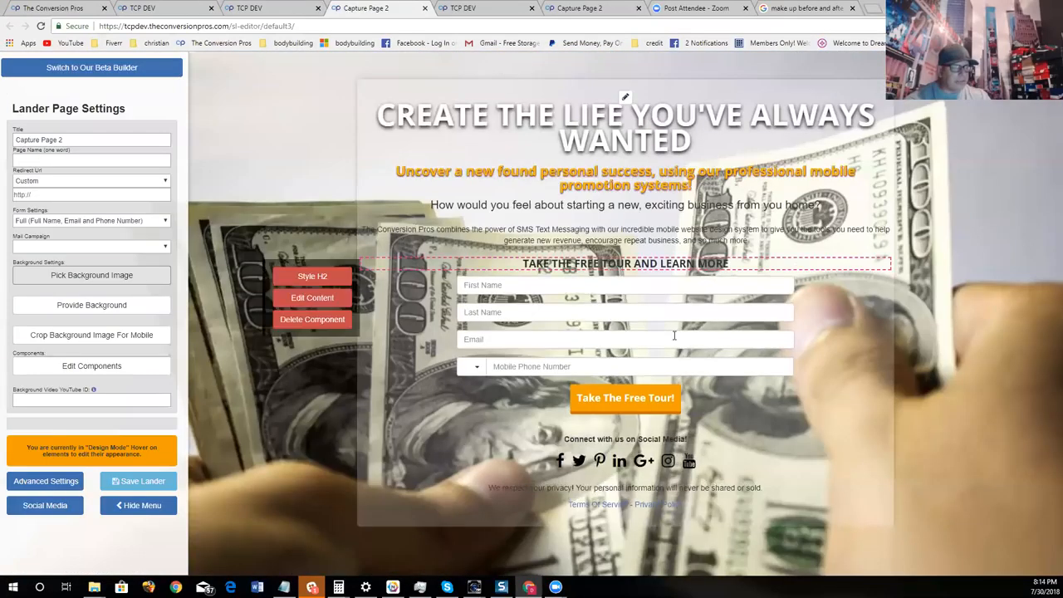
- Switch to the Google Images results and search for "CLICKBANK MONEY PROOF"
mouse_move(757, 243)
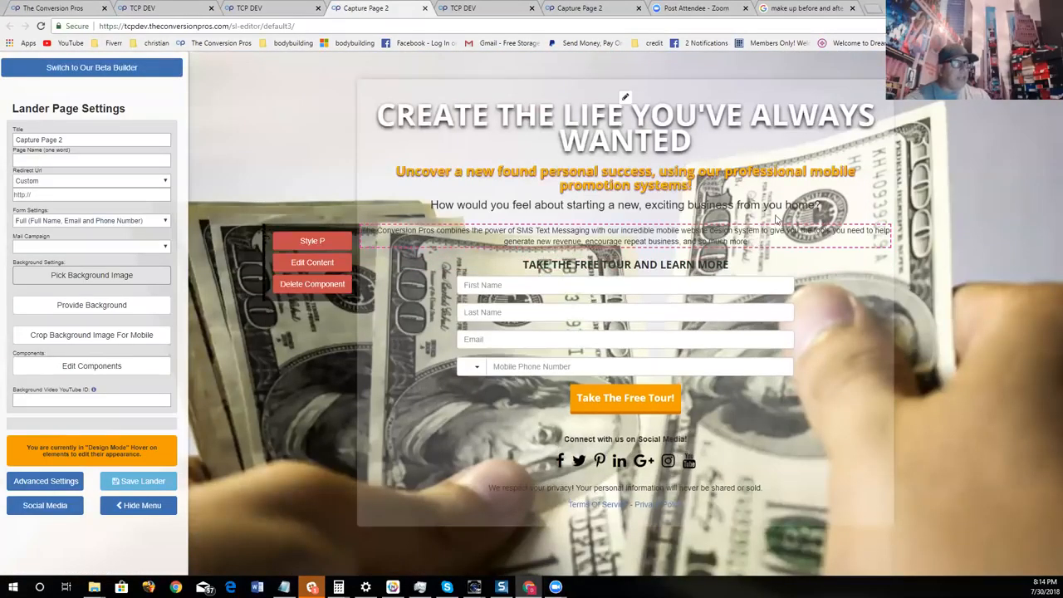
mouse_move(845, 118)
click(791, 14)
scroll(522, 242, up, 5)
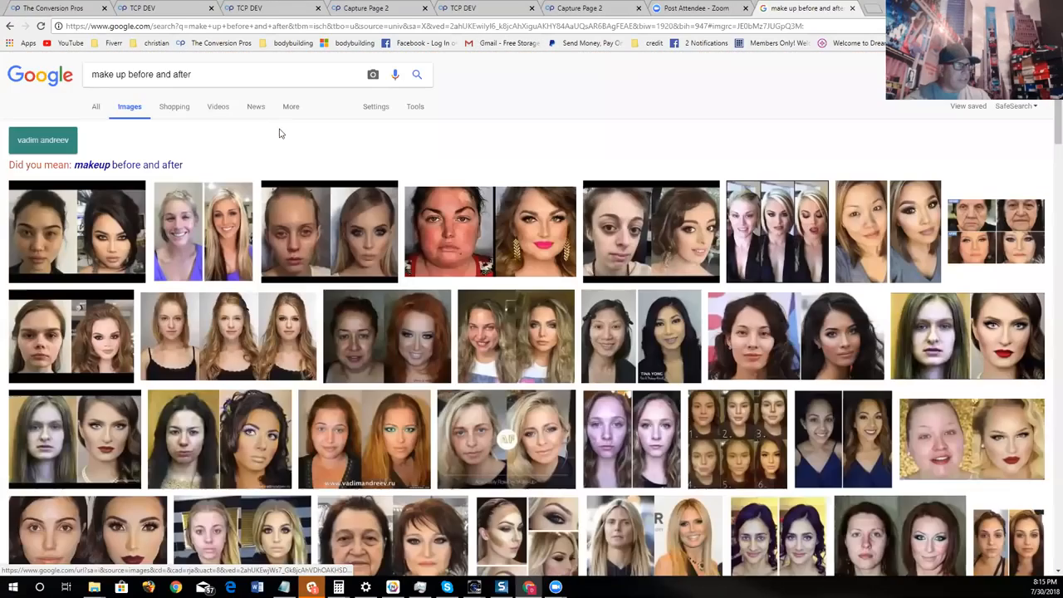
click(164, 79)
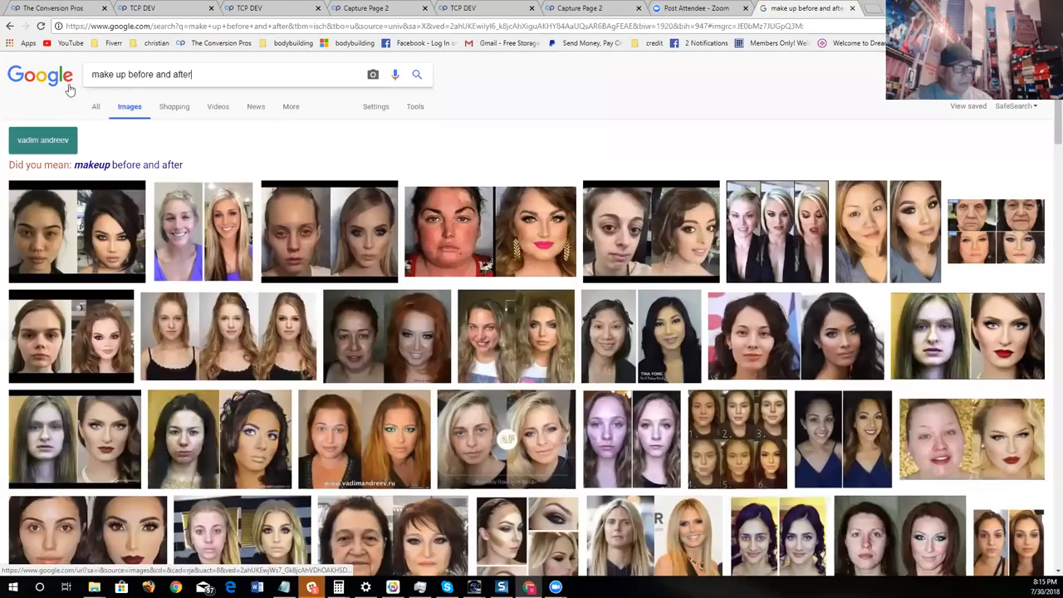
key(ctrl+a)
text(CLICKBANK MONEY)
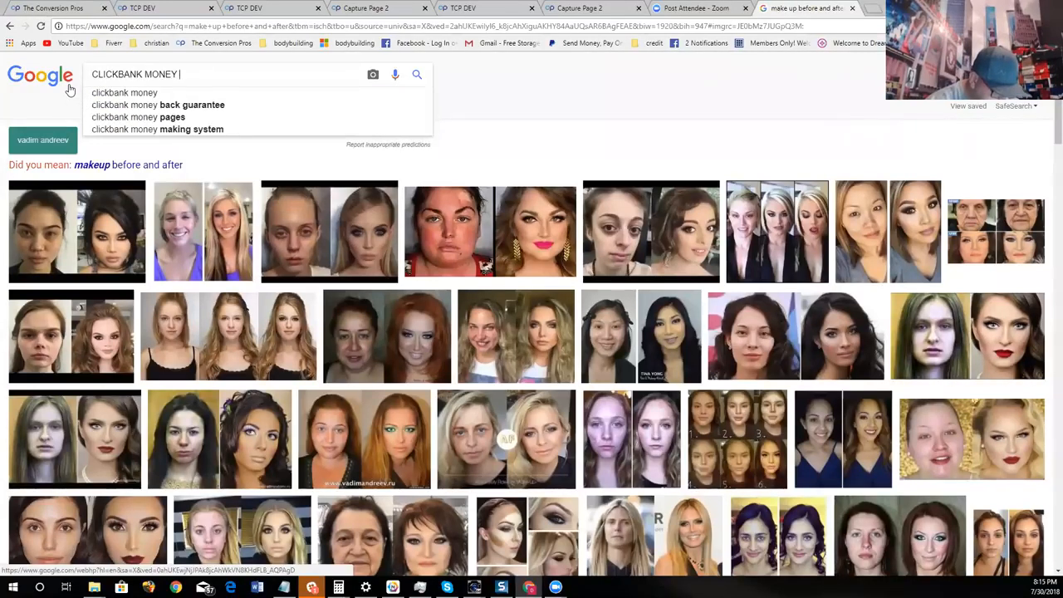
text( PR)
key(Return)
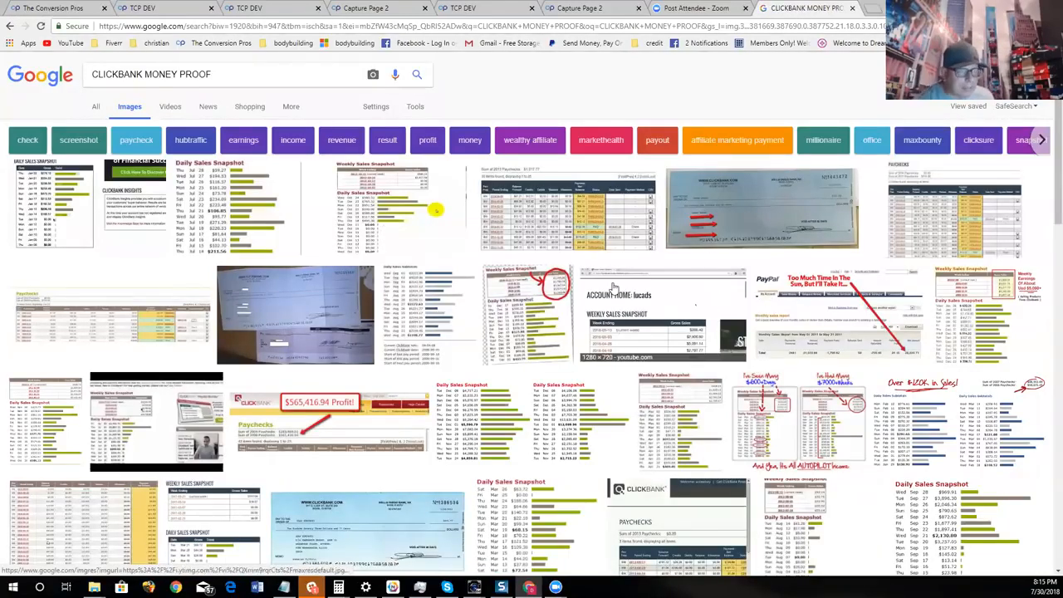
- Preview several ClickBank income screenshots and copy the image address of the "clickbank-g-sniper-income-proof" picture
scroll(613, 287, down, 2)
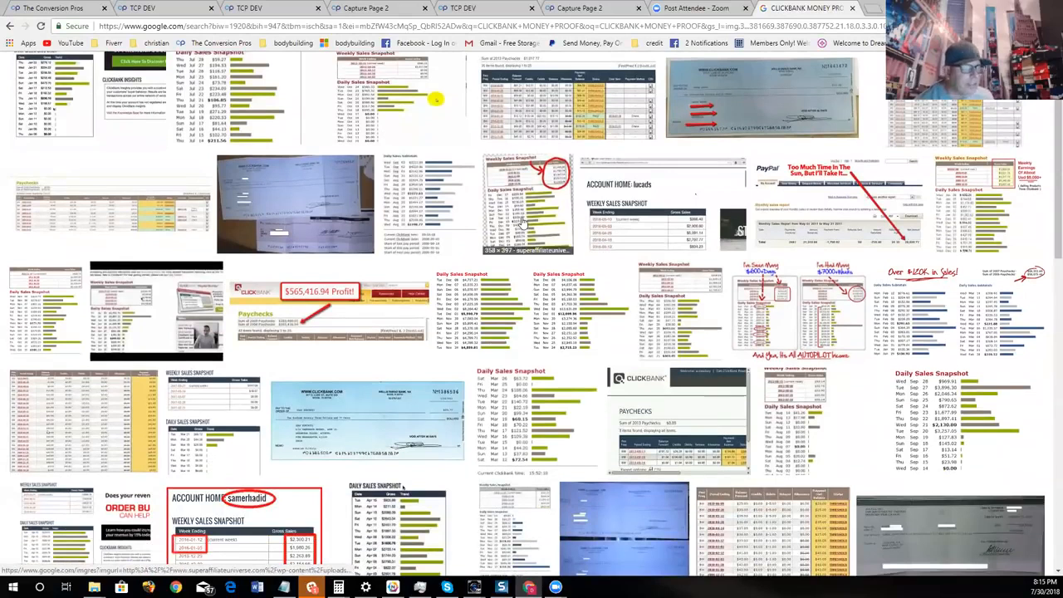
click(520, 246)
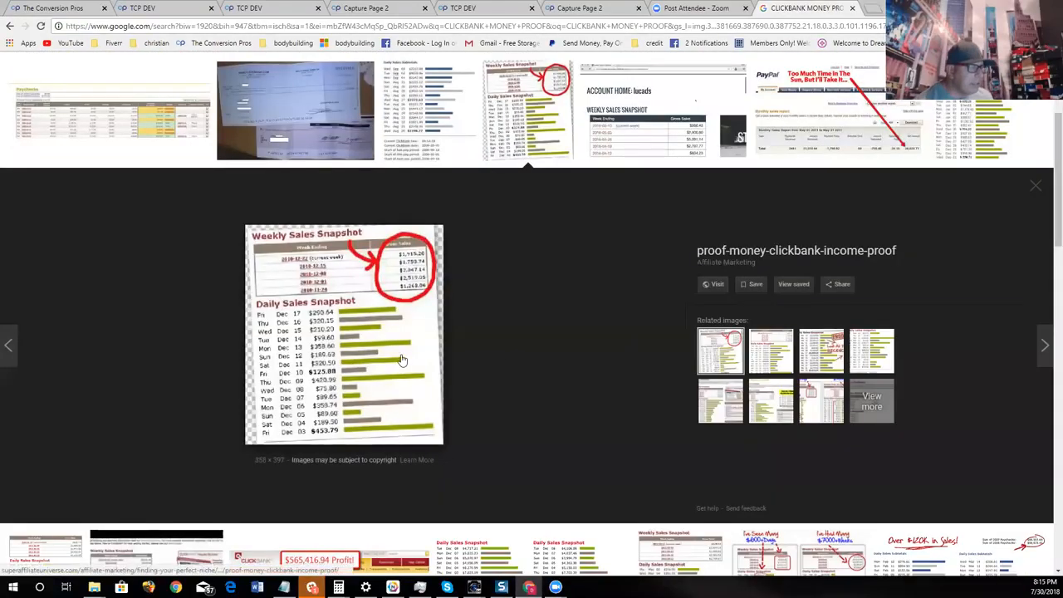
scroll(582, 274, up, 3)
scroll(623, 241, down, 4)
scroll(626, 235, down, 5)
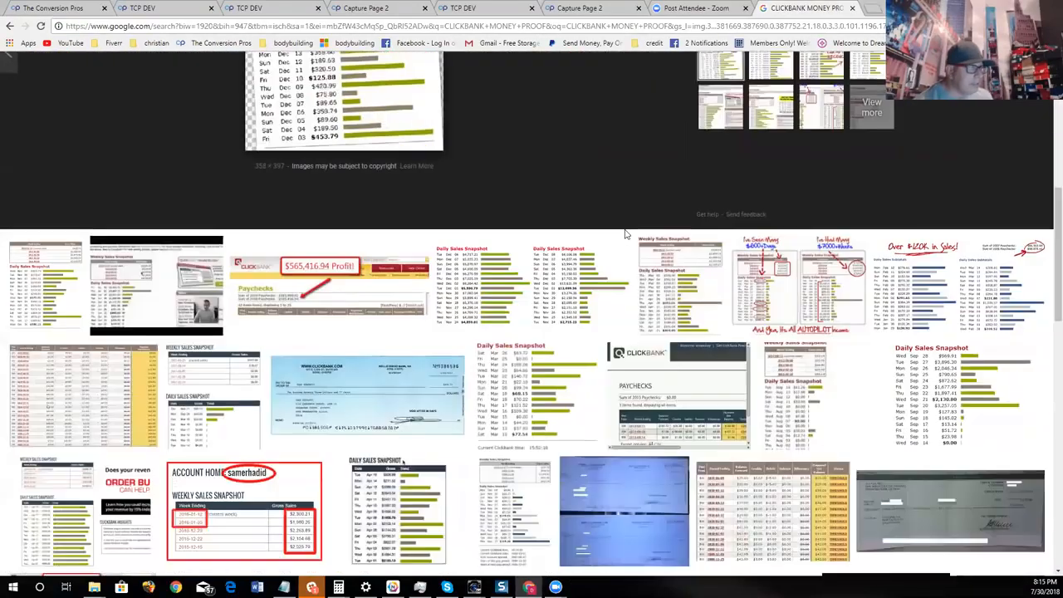
scroll(631, 239, down, 1)
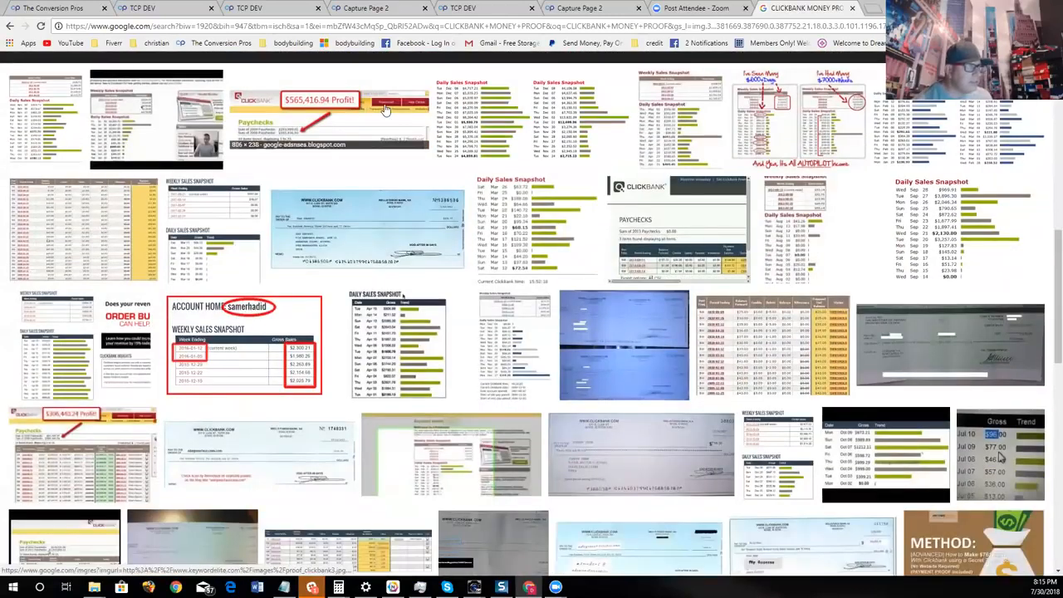
click(536, 237)
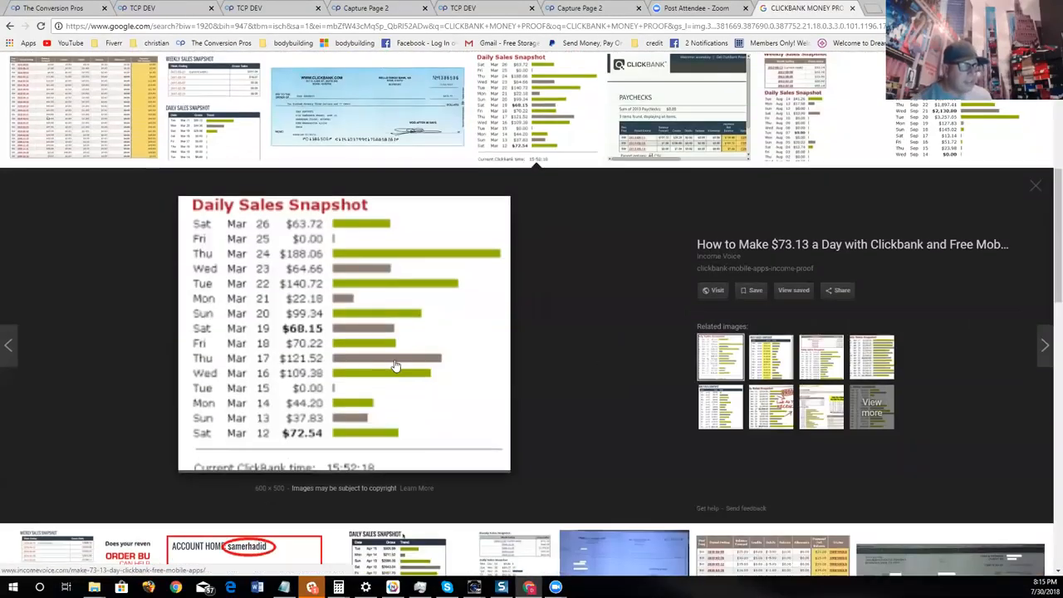
scroll(980, 305, up, 2)
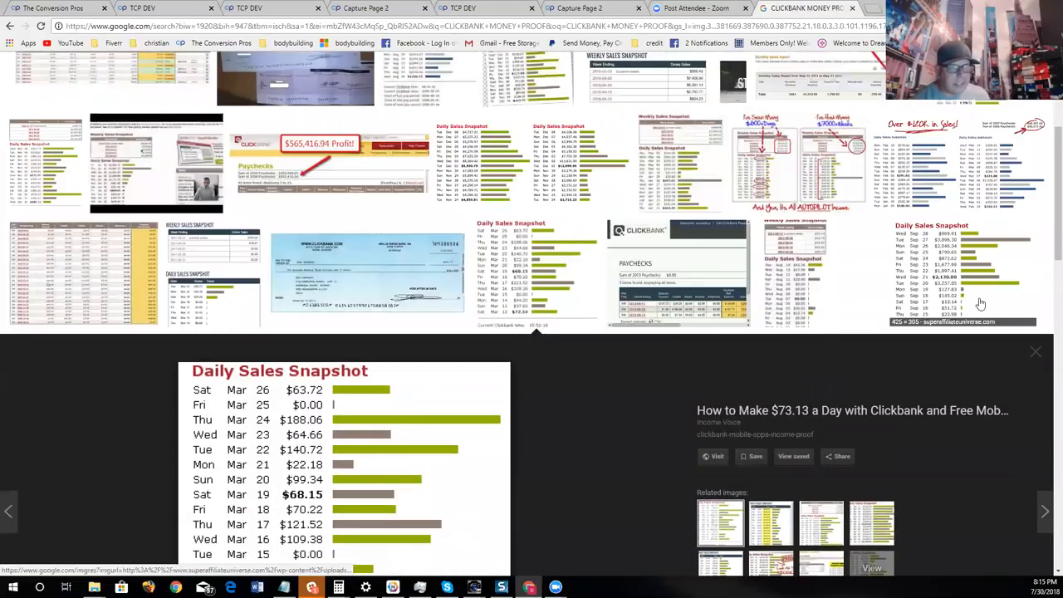
click(973, 282)
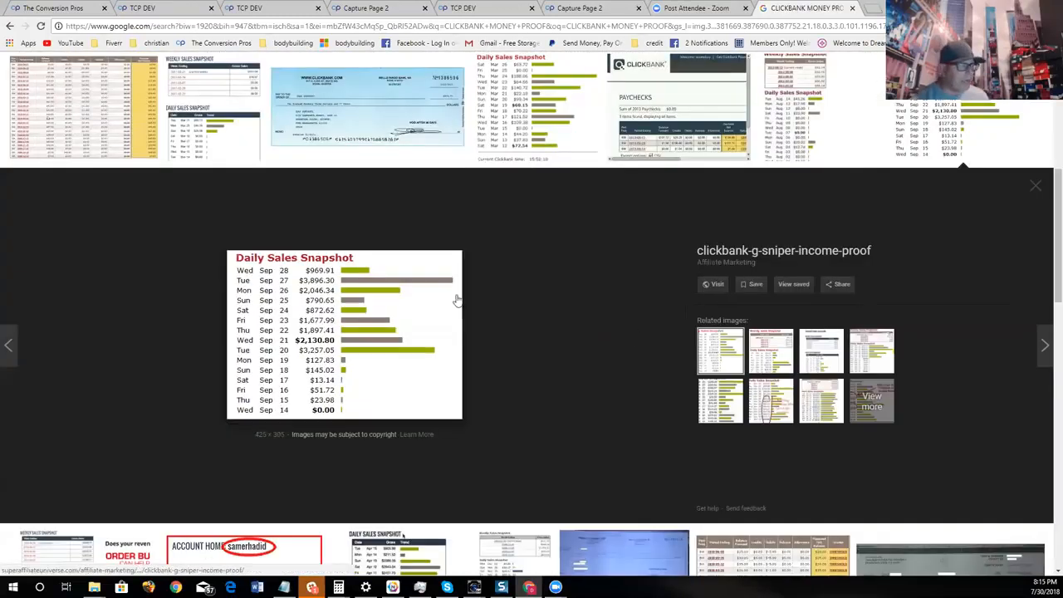
right_click(349, 291)
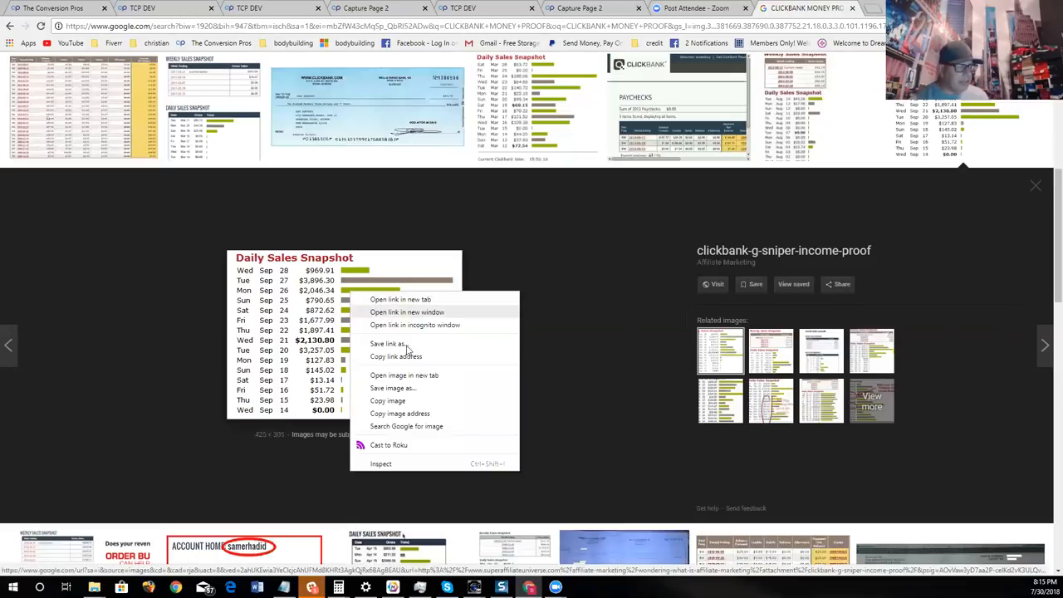
click(424, 413)
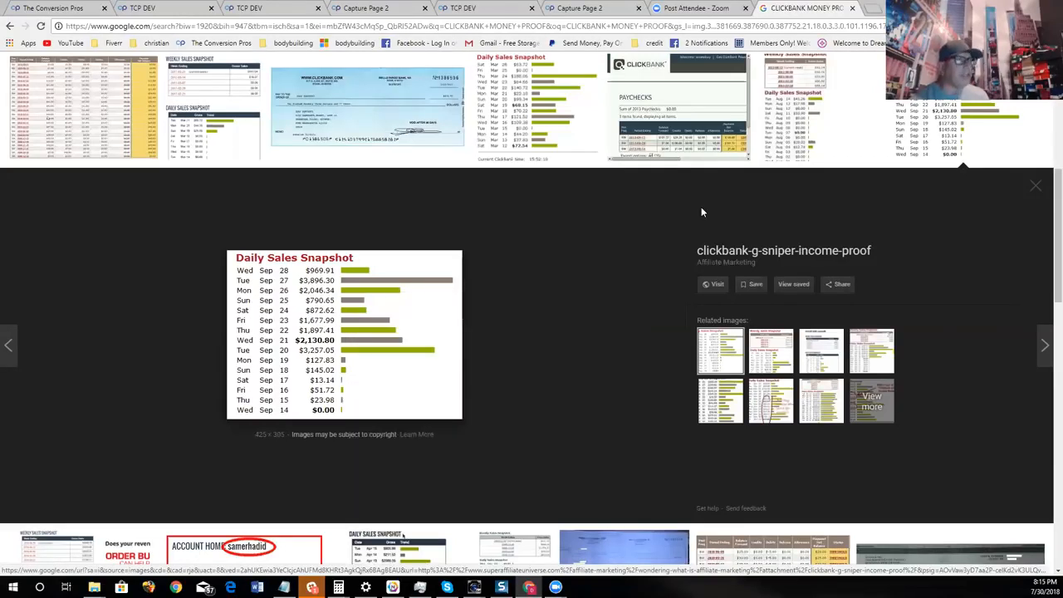
- Return to the Capture Page 2 editor and add an image component directly below the yellow subheadline
click(384, 7)
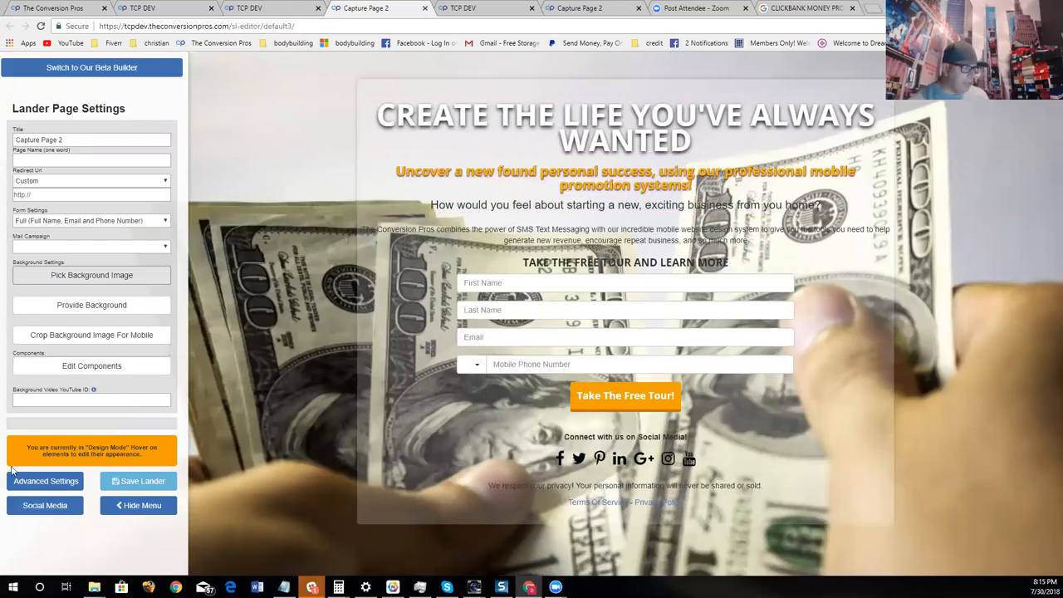
click(108, 370)
drag(1017, 329, 689, 211)
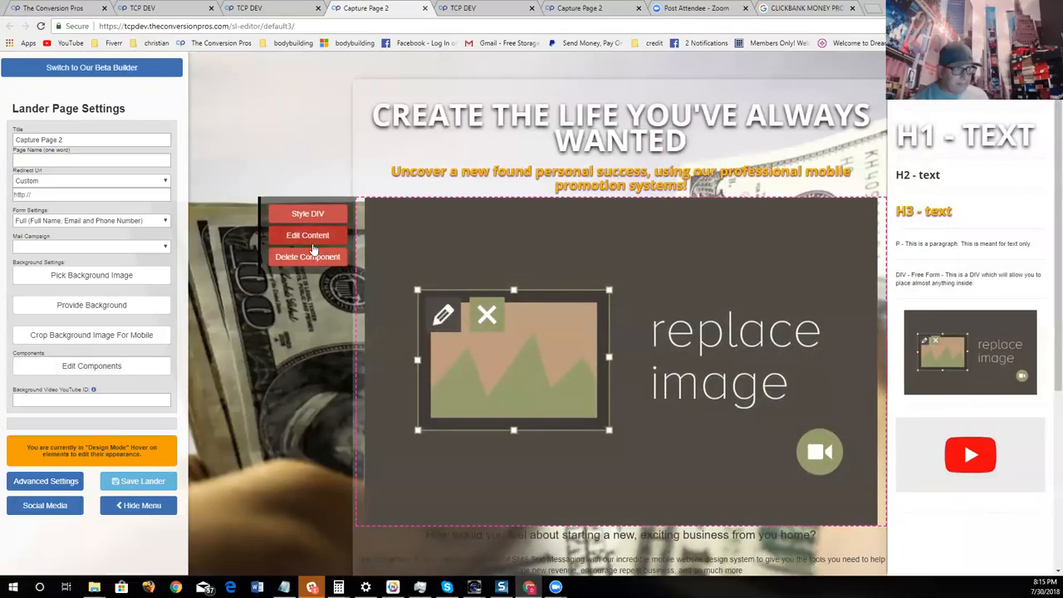
- Try to replace the placeholder image with the copied clickbank-g-sniper-income-proof.gif address at 50% size
click(313, 235)
right_click(368, 119)
click(513, 188)
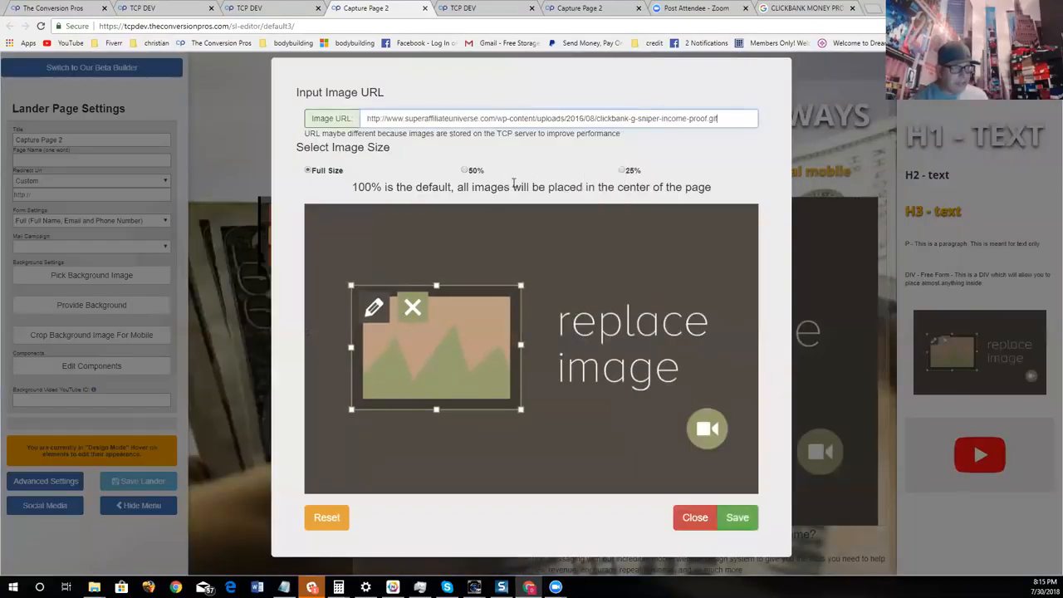
click(737, 368)
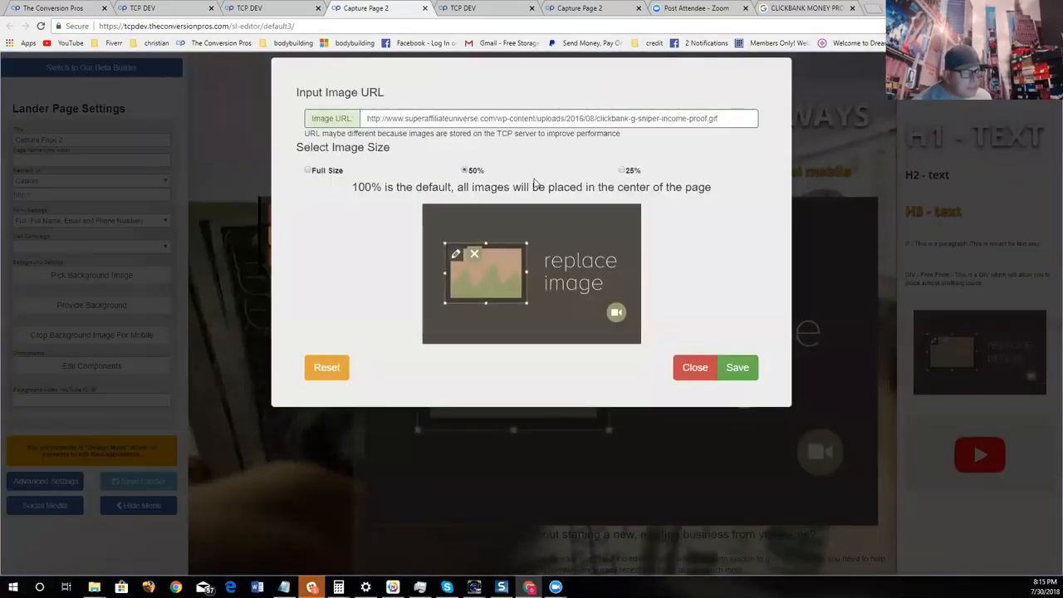
click(736, 375)
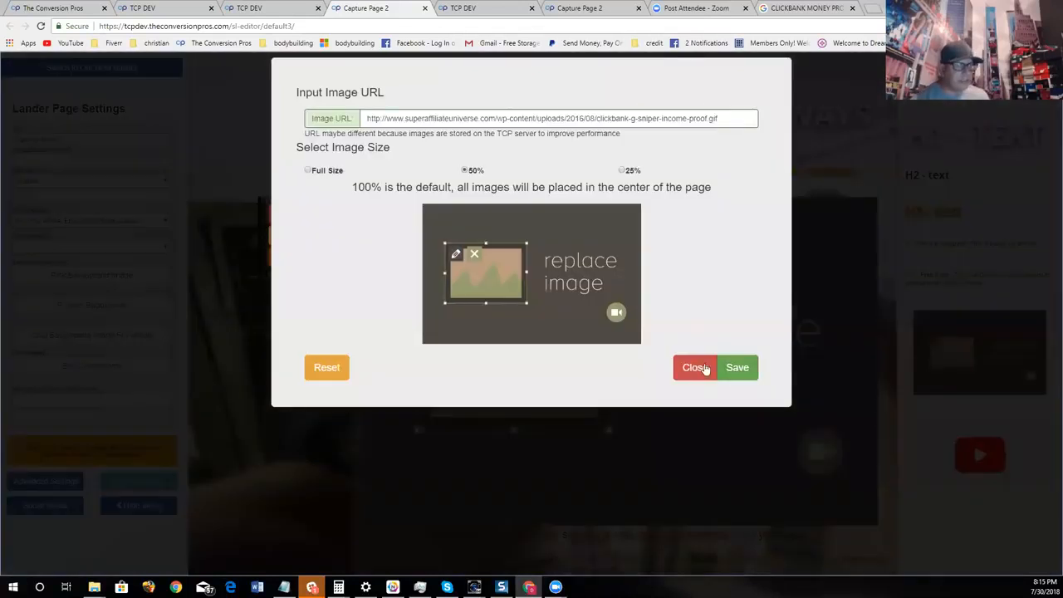
click(702, 371)
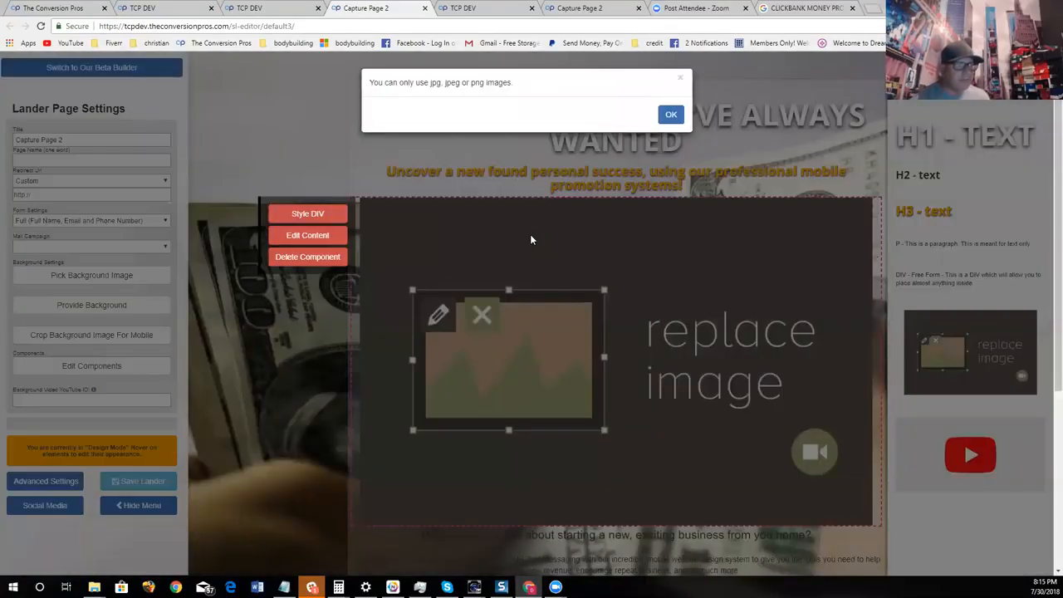
click(674, 117)
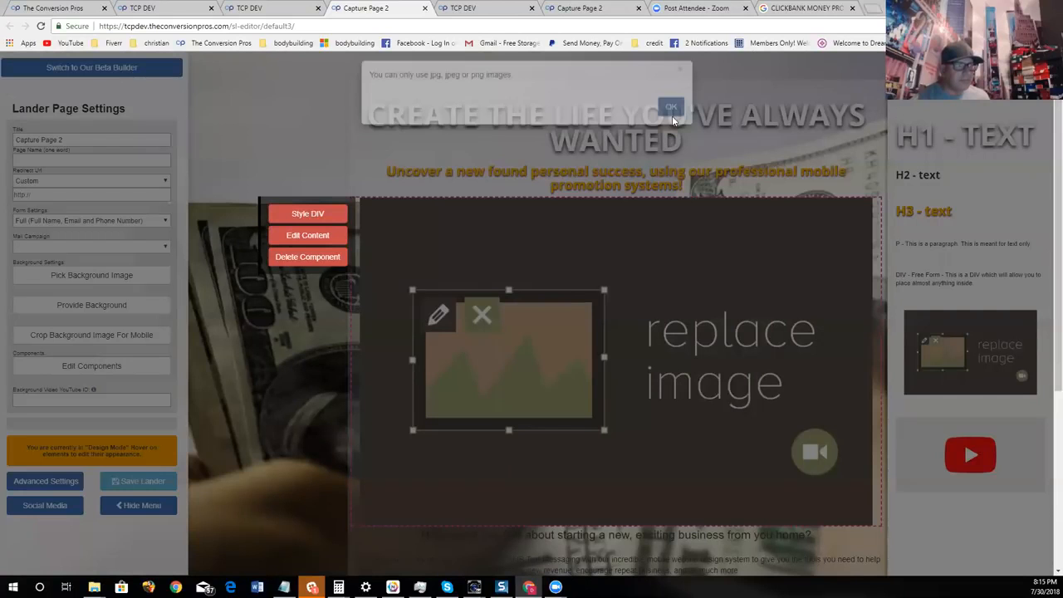
- Return to the Google Images results and copy the image address of the "Let's Make $500 Per Day With ClickBank In 2018" daily sales snapshot
click(804, 8)
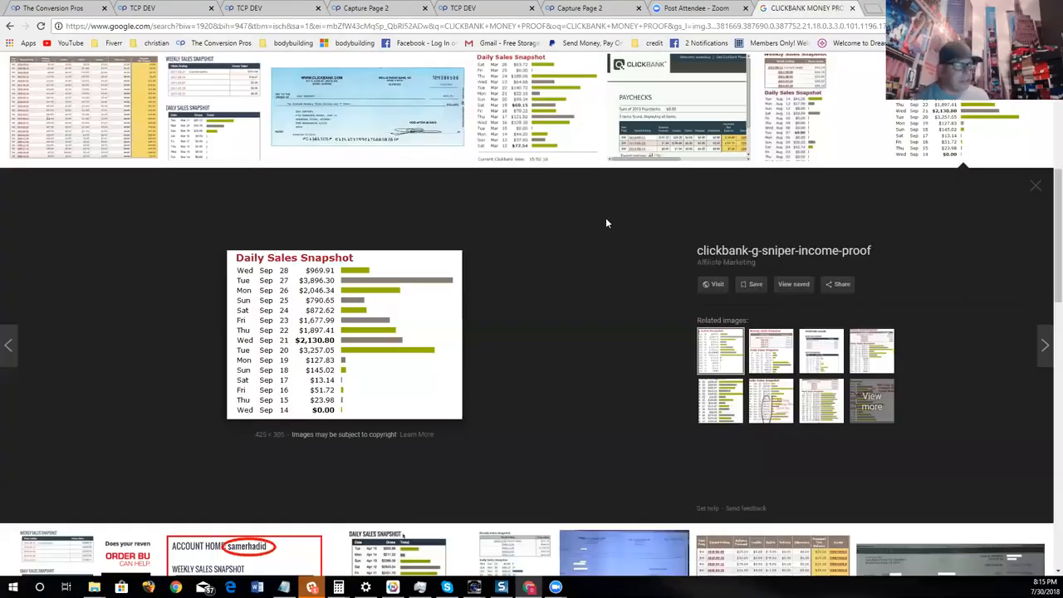
scroll(609, 221, up, 1)
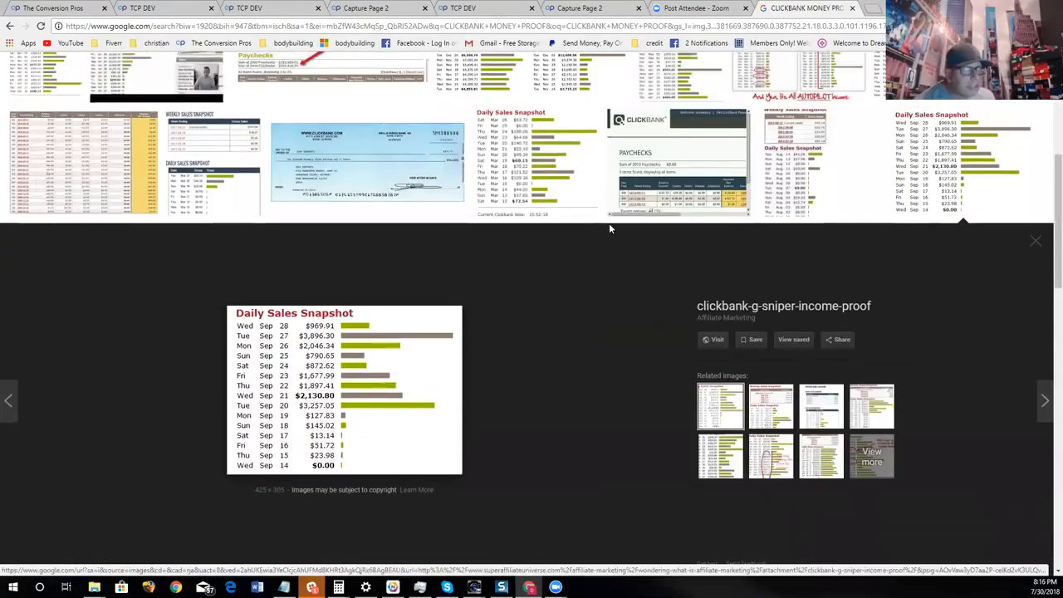
click(582, 199)
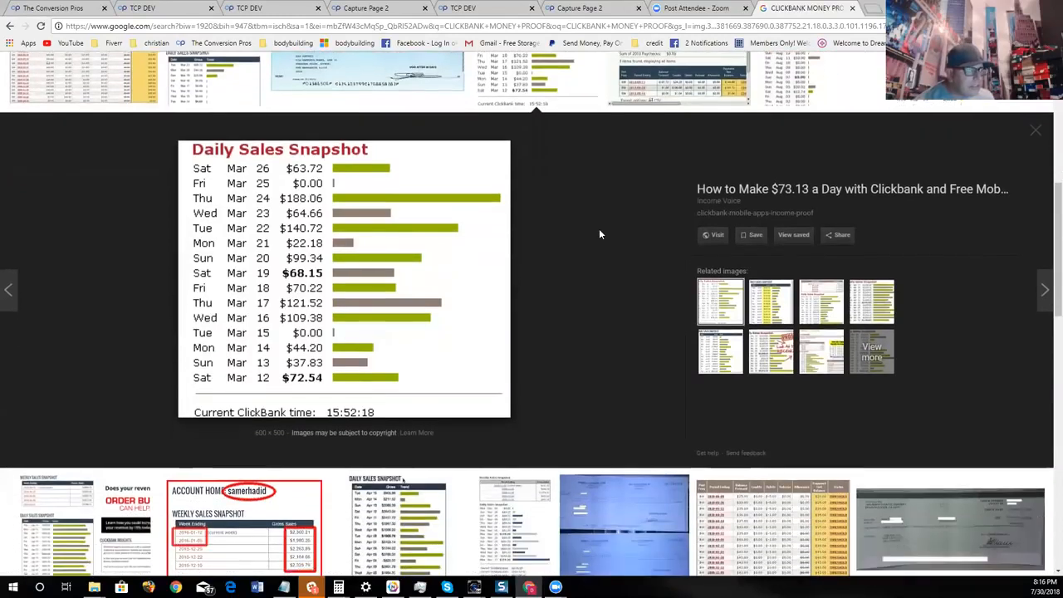
scroll(602, 234, down, 5)
click(440, 272)
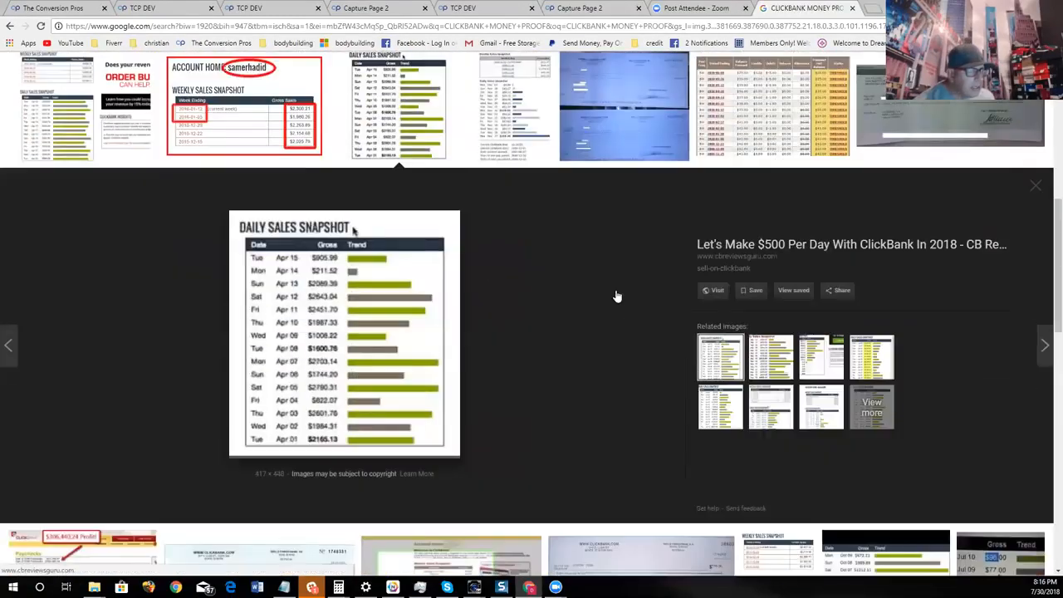
right_click(420, 305)
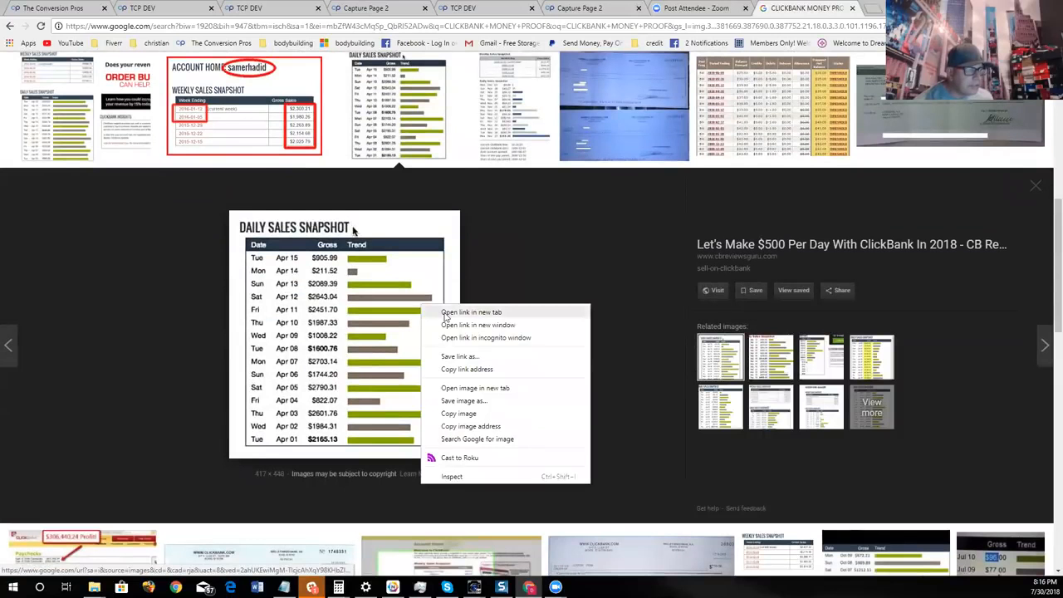
click(478, 424)
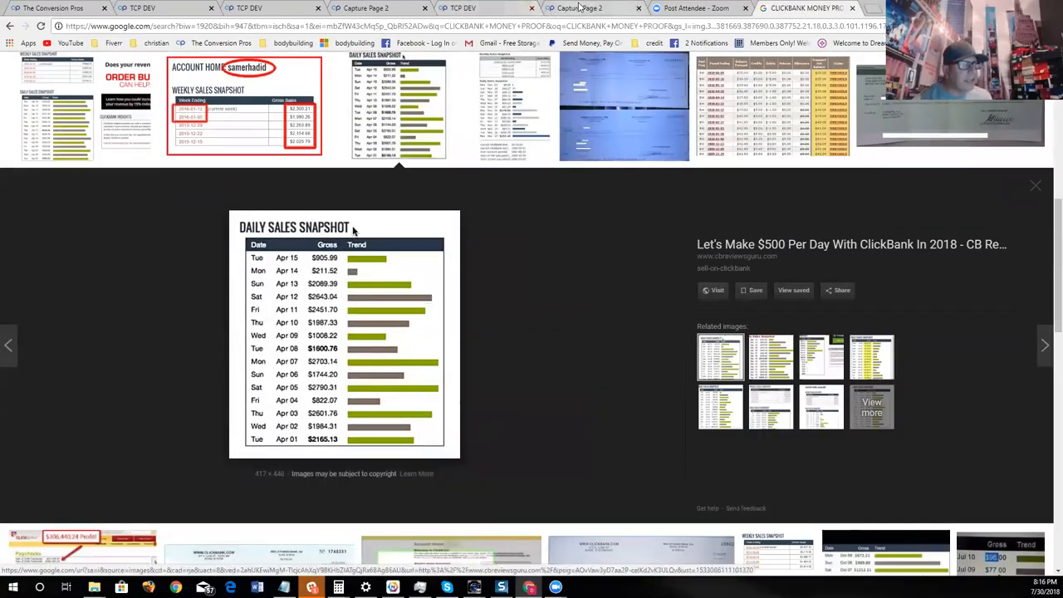
- Return to the Capture Page 2 editor and replace the placeholder image with the copied Sell-On-Clickbank.png address at 50% size
click(553, 10)
click(513, 15)
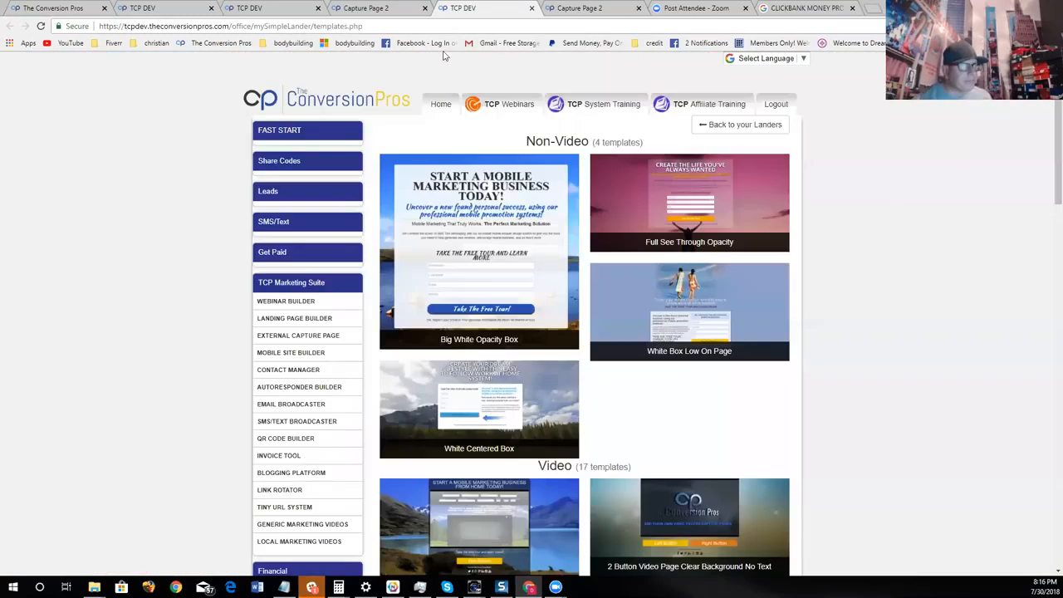
click(371, 12)
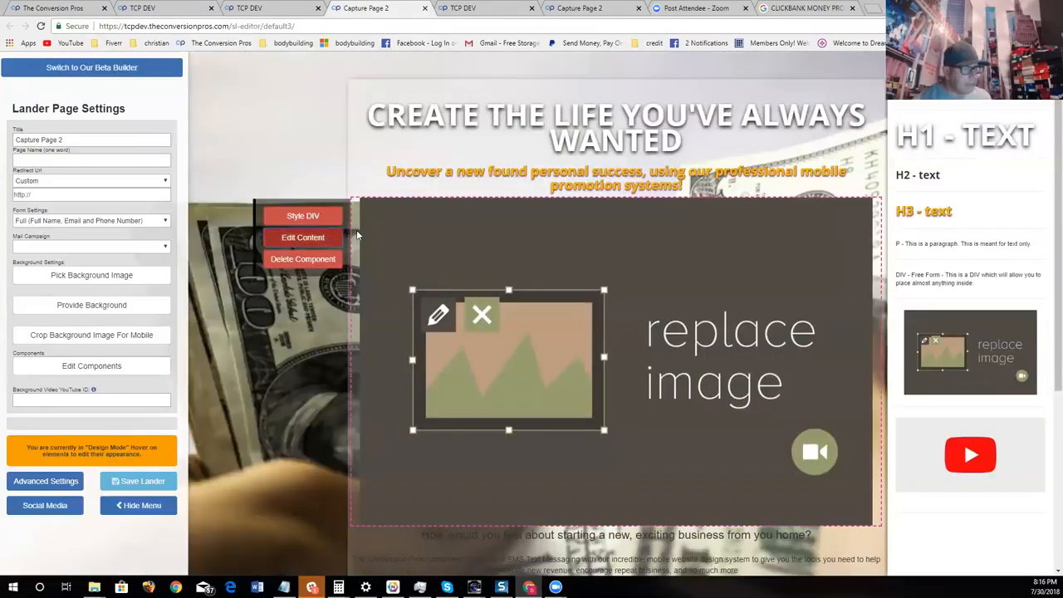
click(307, 237)
right_click(498, 117)
click(537, 182)
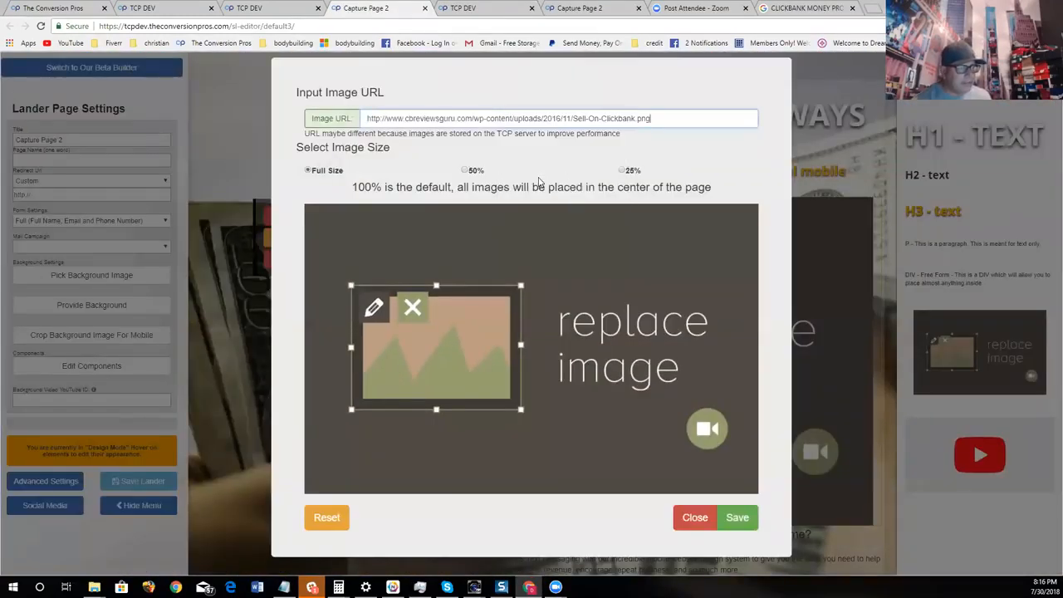
click(464, 170)
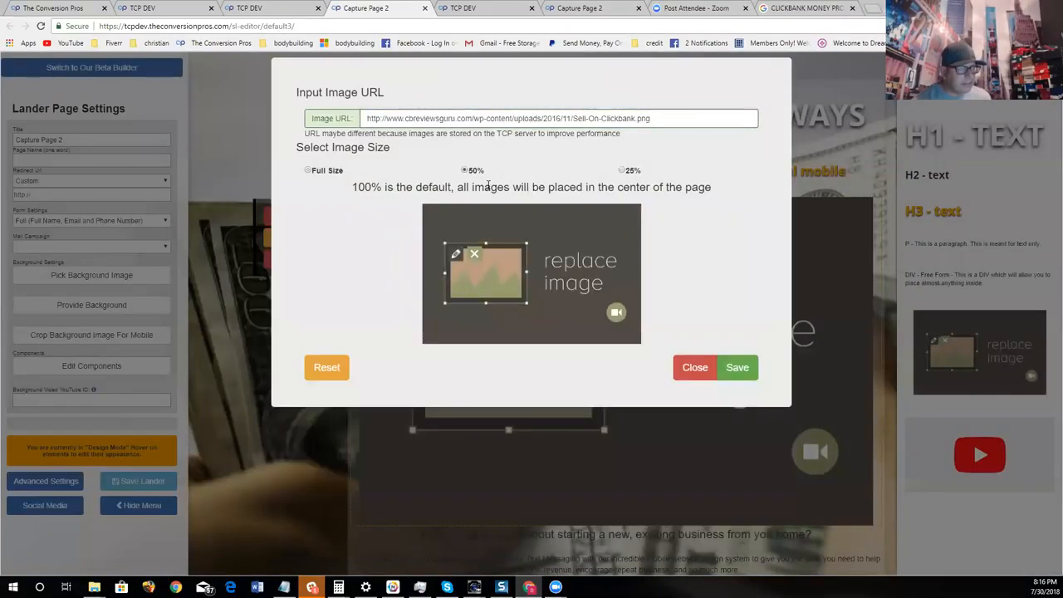
click(737, 518)
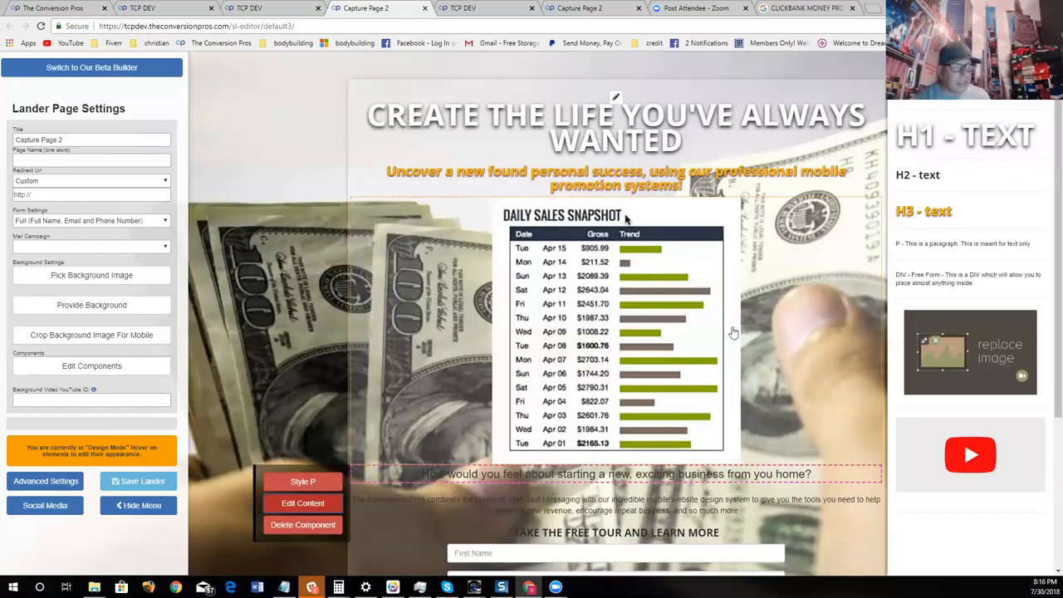
- Set the content box's background colour to near-black RGB 24, 12, 12 with 0.5 opacity
scroll(731, 336, down, 1)
scroll(640, 183, up, 1)
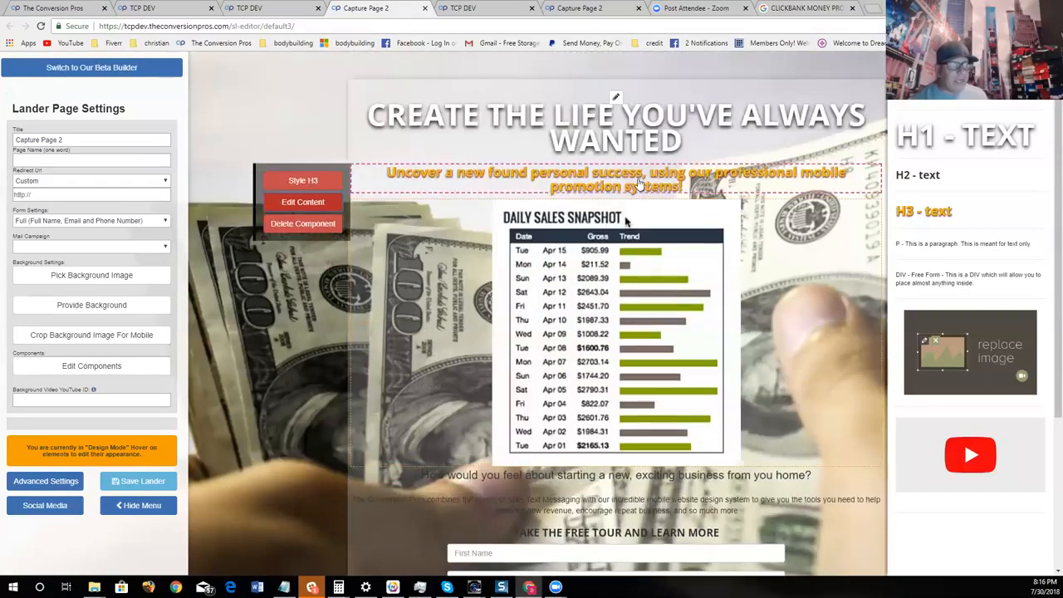
click(616, 97)
click(617, 179)
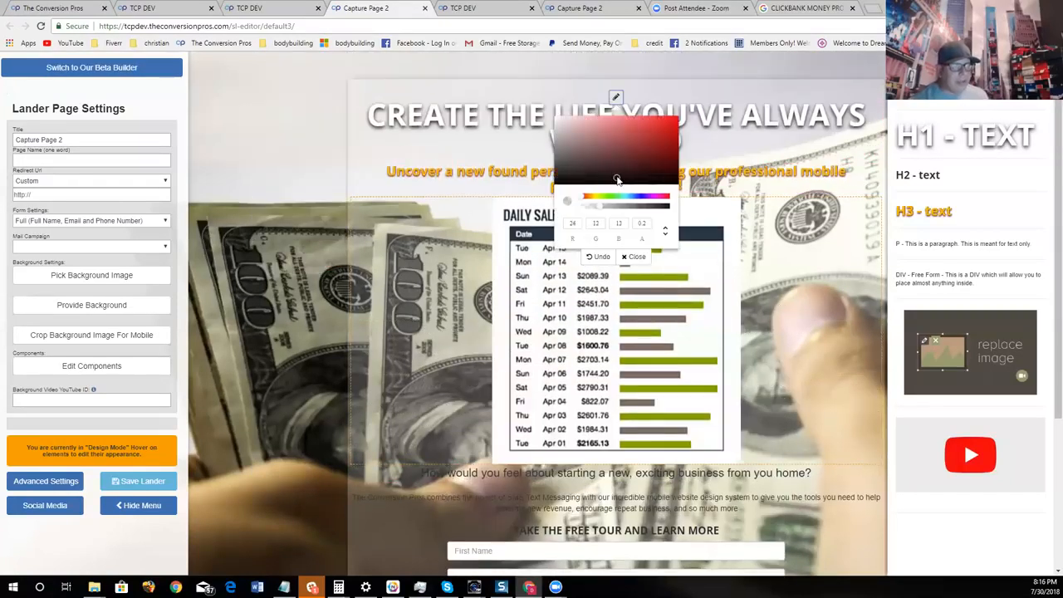
click(625, 205)
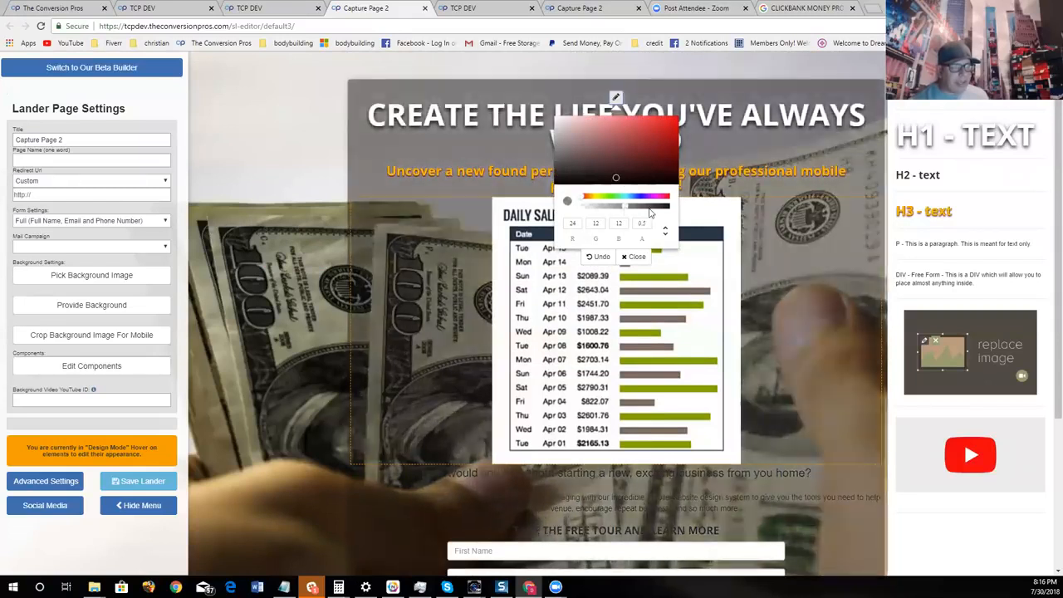
click(636, 257)
scroll(764, 279, down, 3)
scroll(764, 280, up, 3)
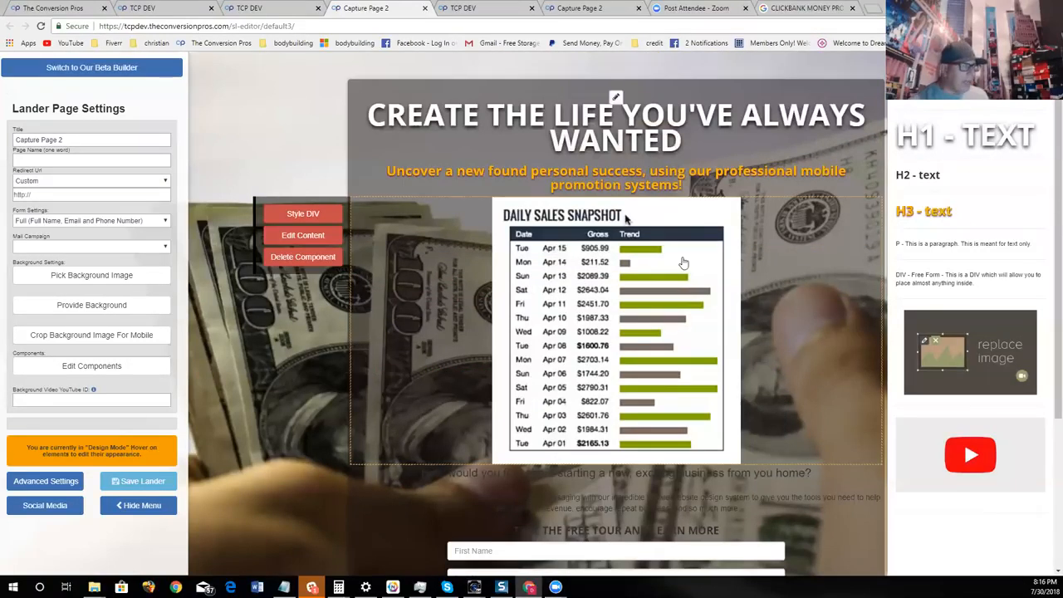
- Replace the main headline text with "LET US SHOW YOU HOW WE MAKE THIS DAILY"
mouse_move(738, 135)
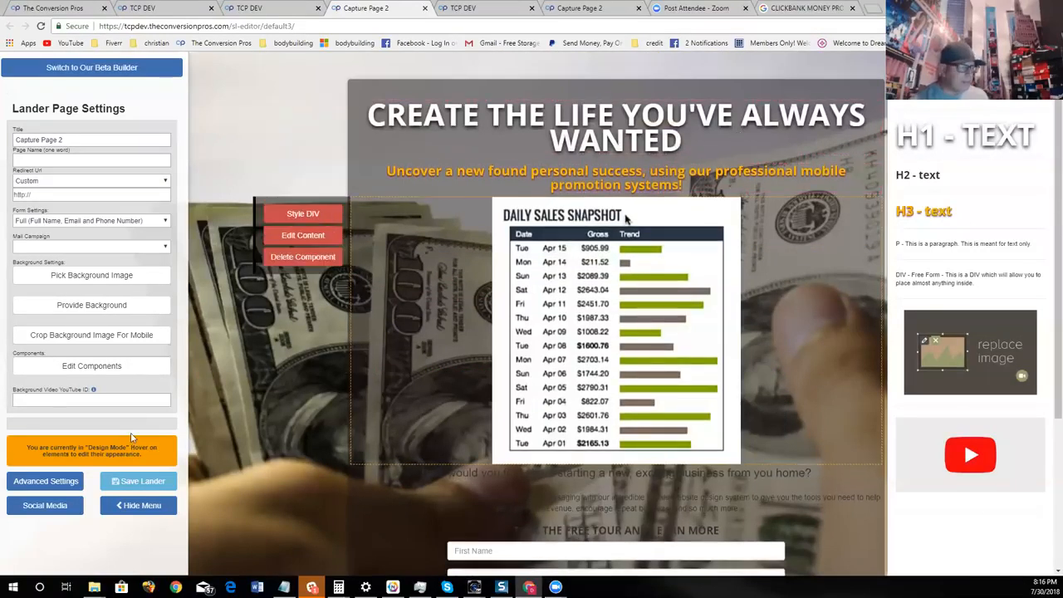
click(65, 490)
click(680, 82)
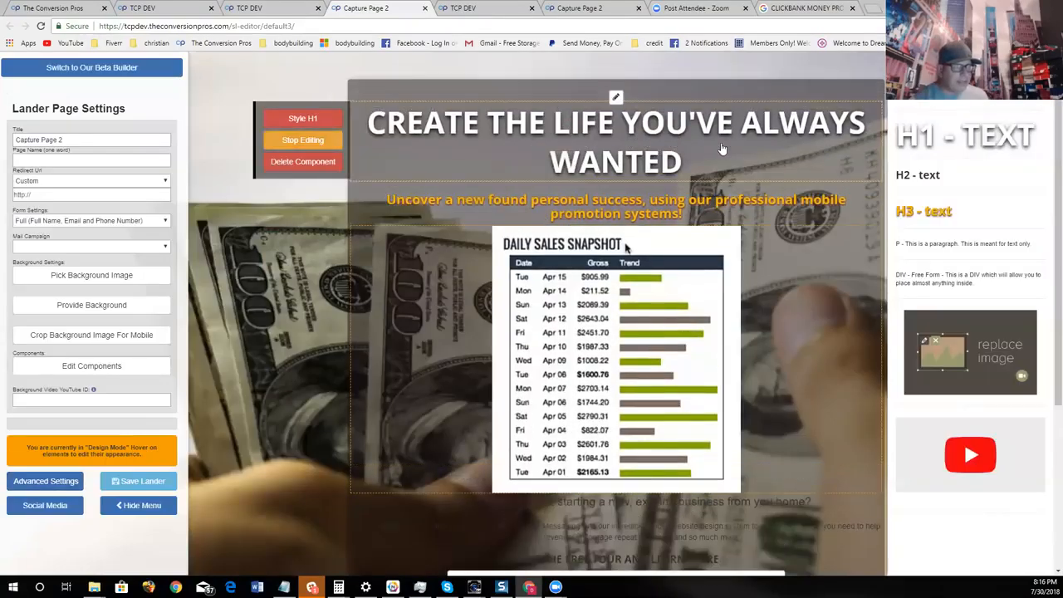
key(BackSpace)
key(BackSpace)
key(BackSpace)
key(BackSpace)
key(BackSpace)
key(BackSpace)
key(BackSpace)
key(BackSpace)
key(BackSpace)
key(BackSpace)
key(BackSpace)
key(BackSpace)
key(BackSpace)
key(BackSpace)
key(BackSpace)
key(BackSpace)
key(BackSpace)
key(BackSpace)
key(BackSpace)
key(BackSpace)
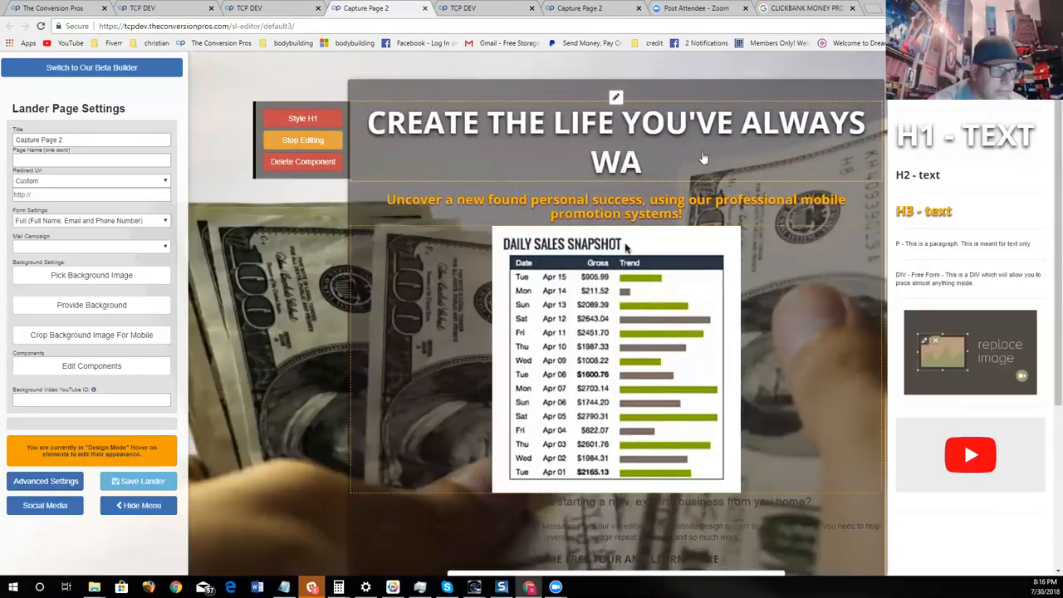
key(BackSpace)
key(BackSpace)
key(BackSpace)
key(BackSpace)
key(BackSpace)
key(BackSpace)
key(BackSpace)
key(BackSpace)
key(BackSpace)
key(BackSpace)
key(BackSpace)
key(BackSpace)
key(BackSpace)
key(BackSpace)
key(BackSpace)
text(L)
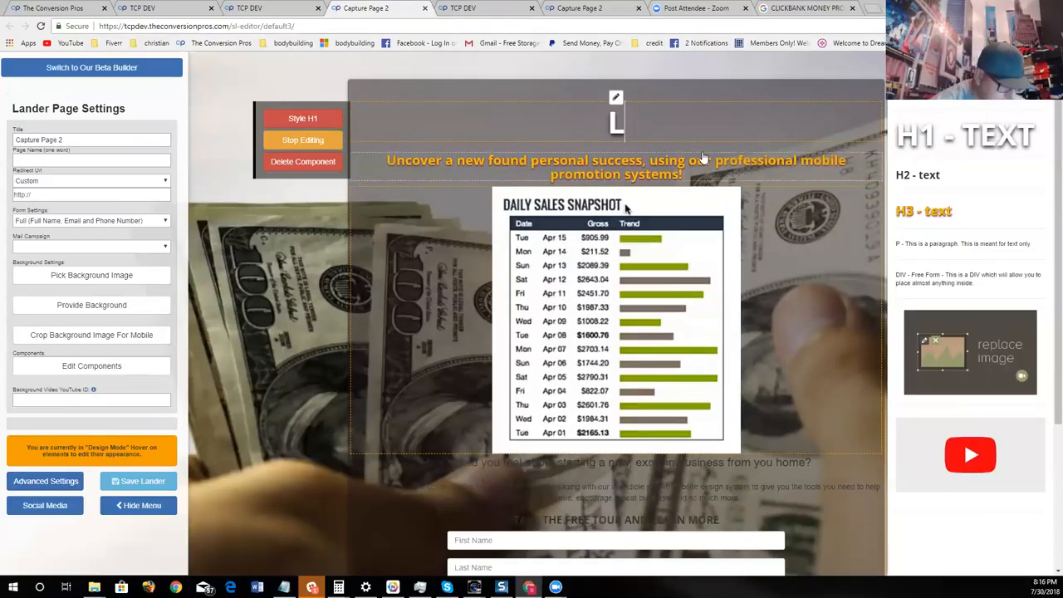
text(ET US SHOW)
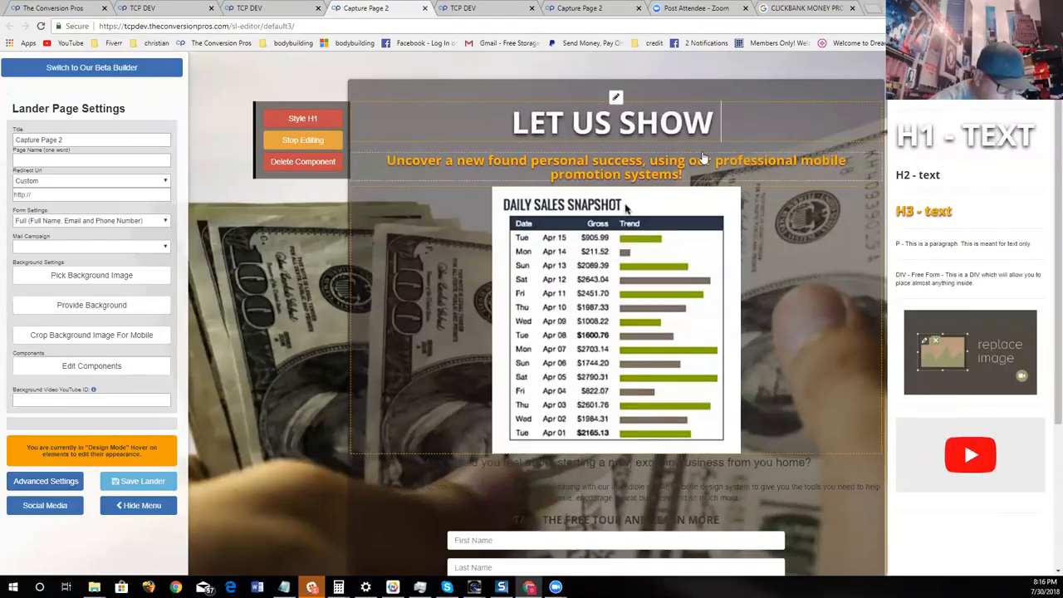
text( YOU HOW WE)
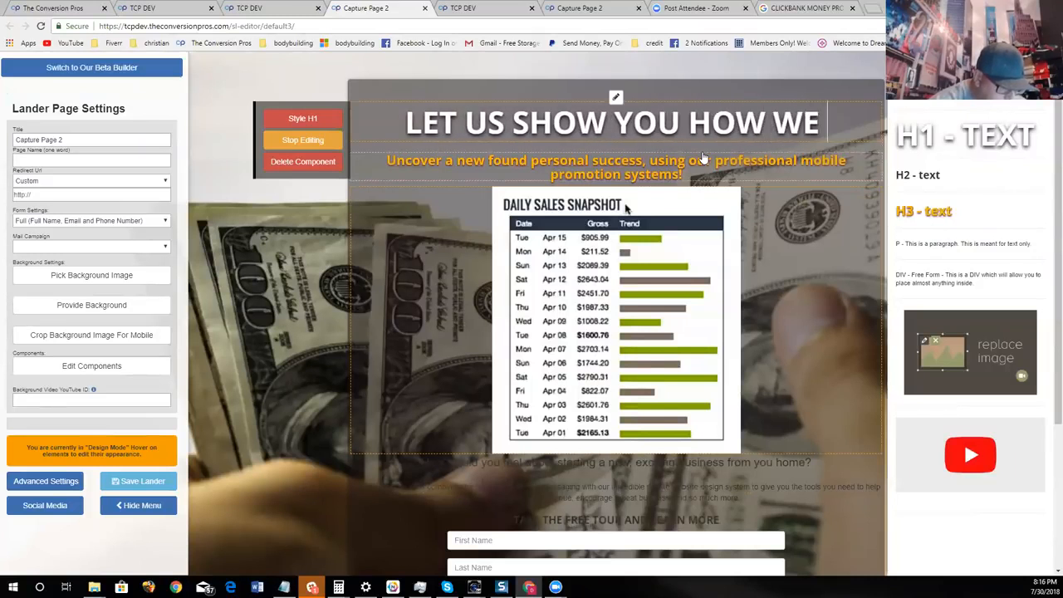
text( MAKE)
text( THIOS)
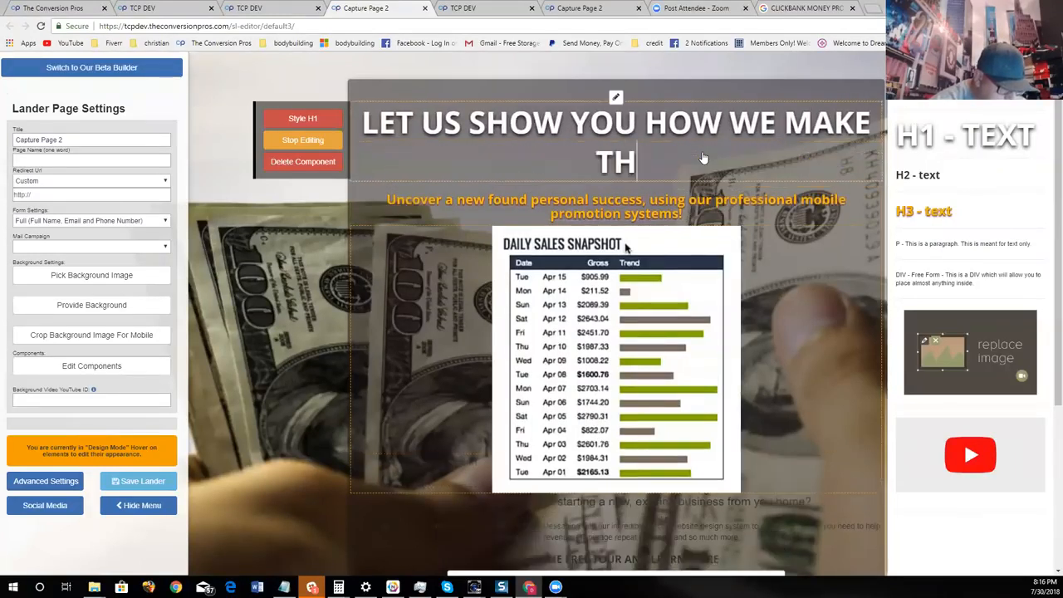
key(BackSpace)
key(BackSpace)
text(S DAILY)
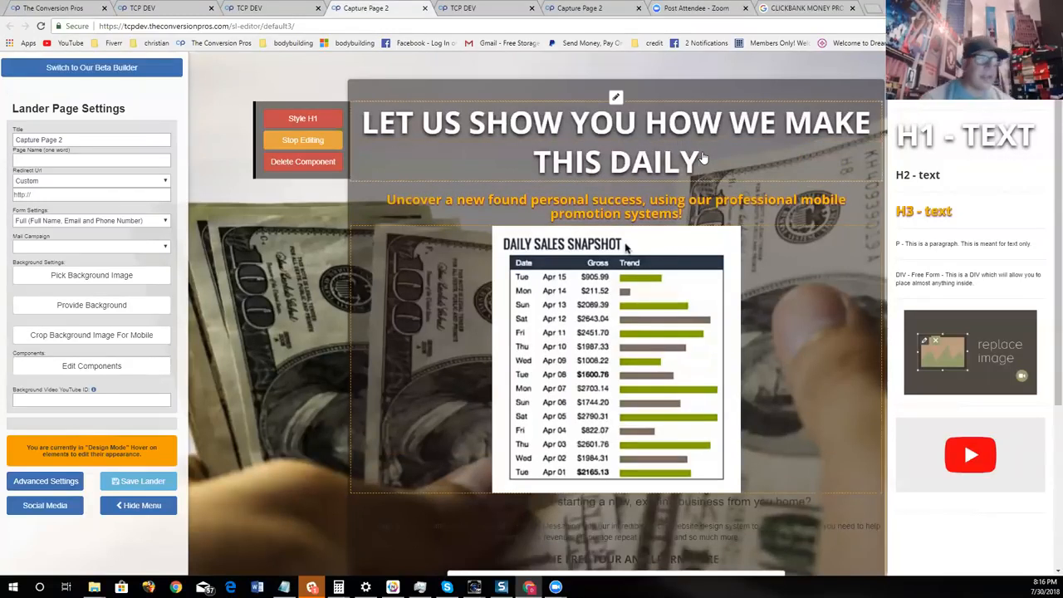
- Change the main headline's text colour to green #84ce1d and close its style editor
click(320, 123)
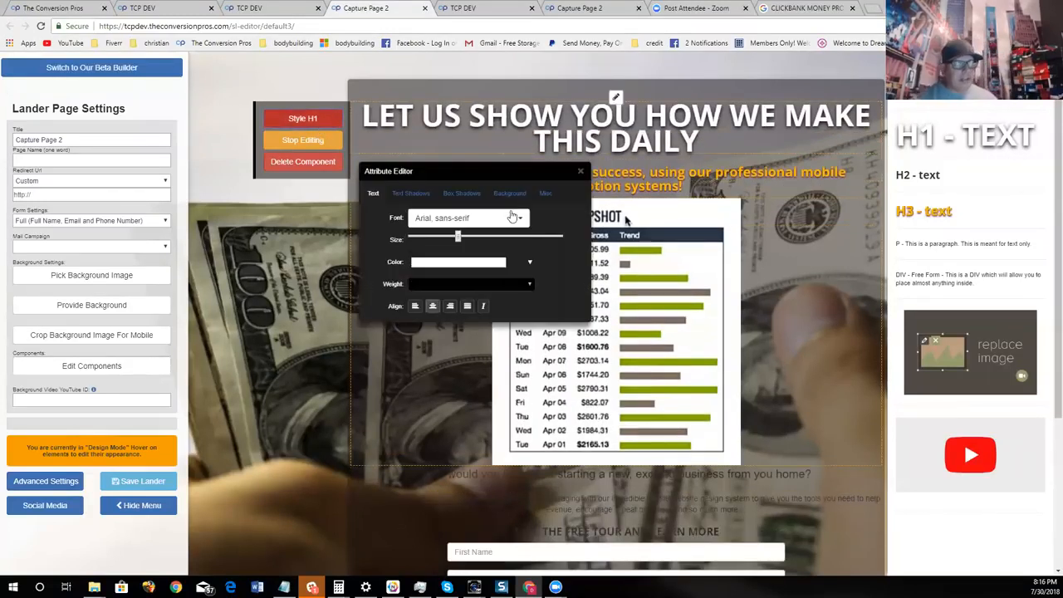
click(492, 264)
click(499, 308)
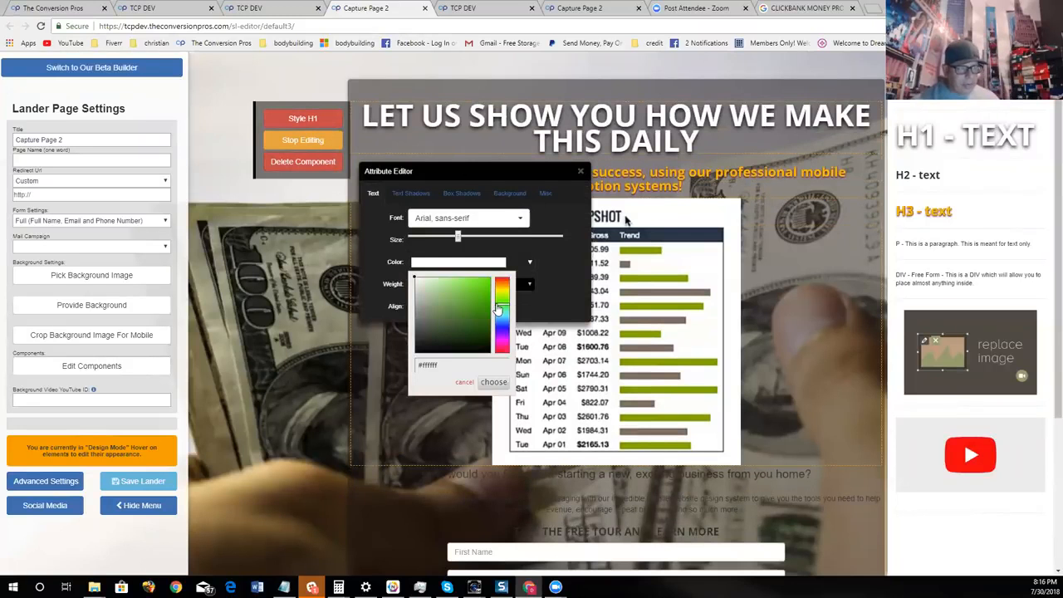
drag(501, 308, 503, 301)
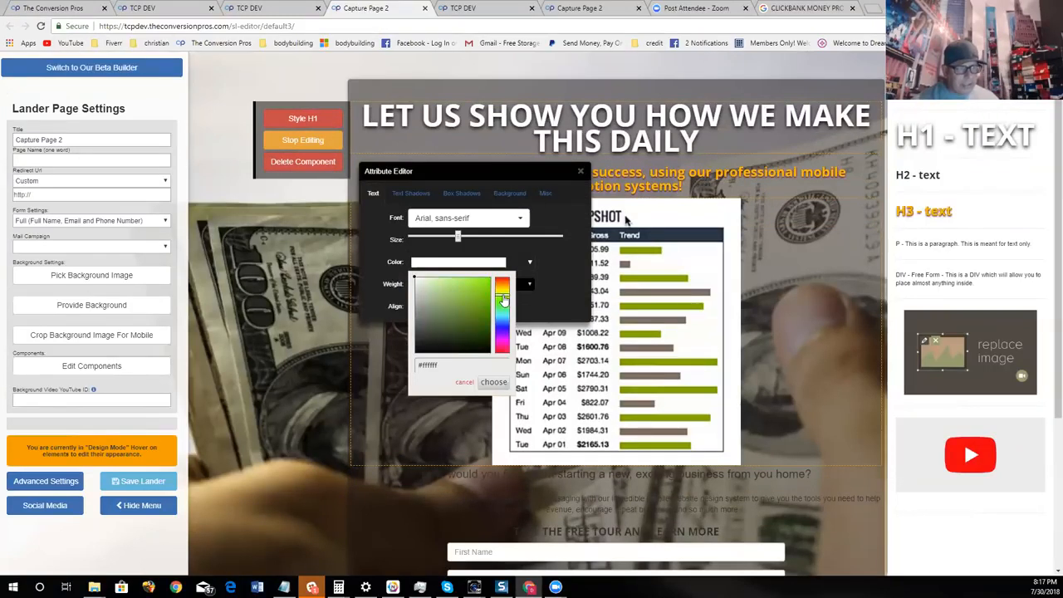
click(479, 292)
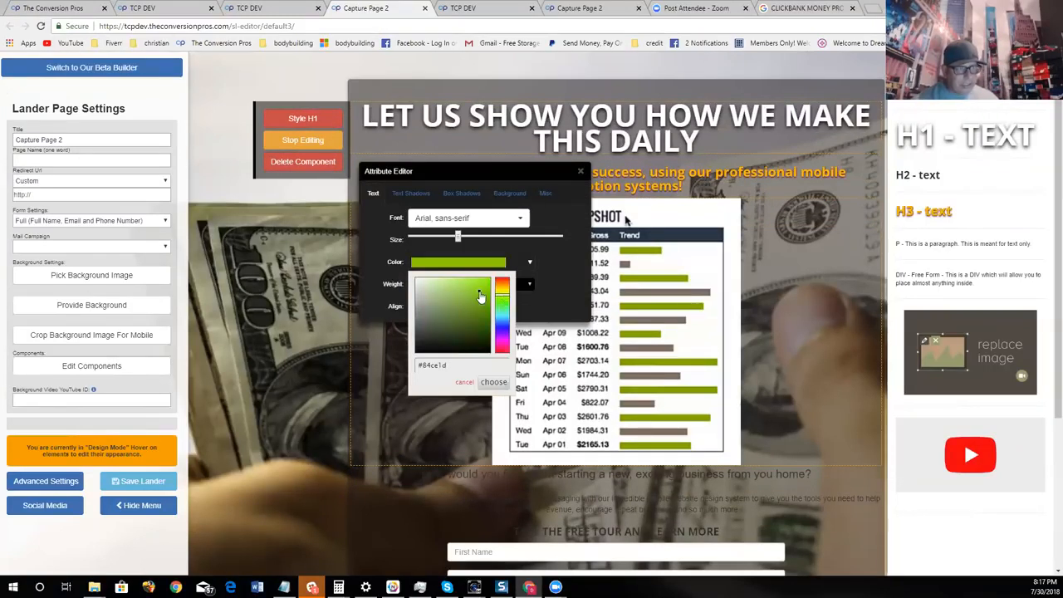
click(494, 382)
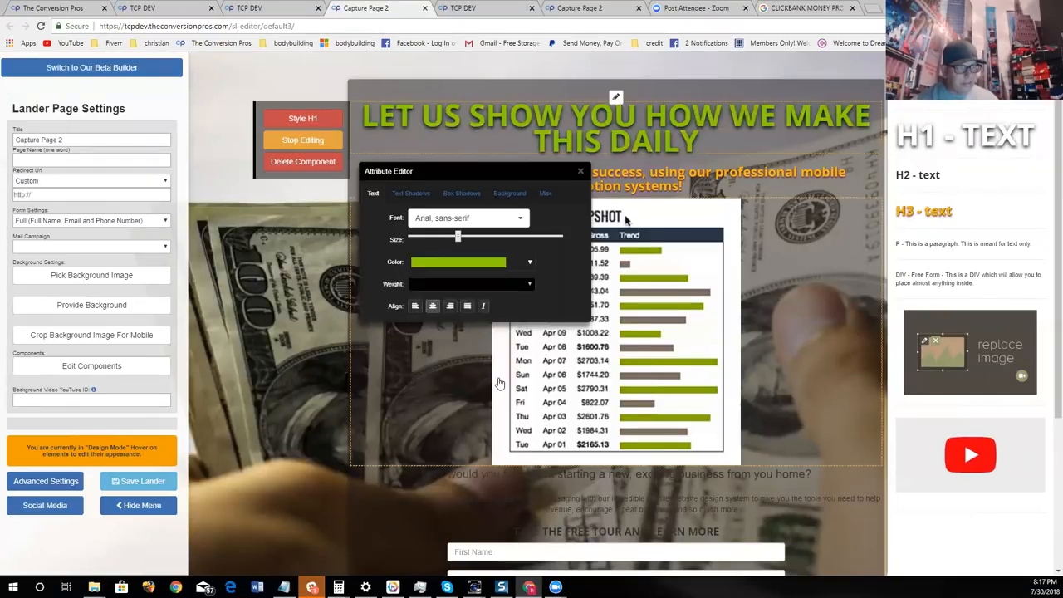
click(579, 171)
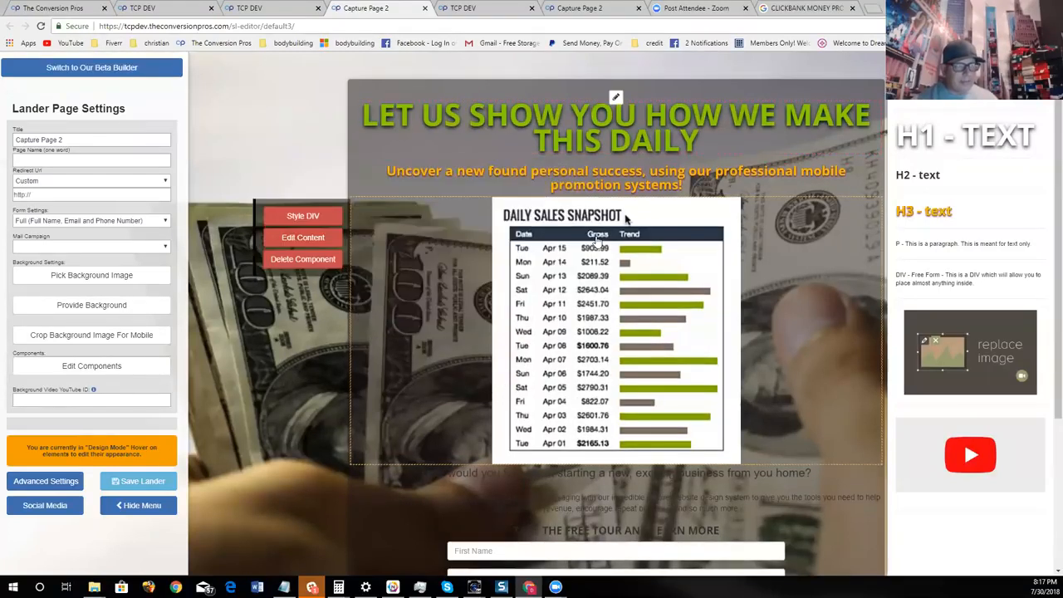
- Replace the sub-headline under the main headline with "SEE OUR ACTUAL DAILY PAY BELOW"
click(327, 201)
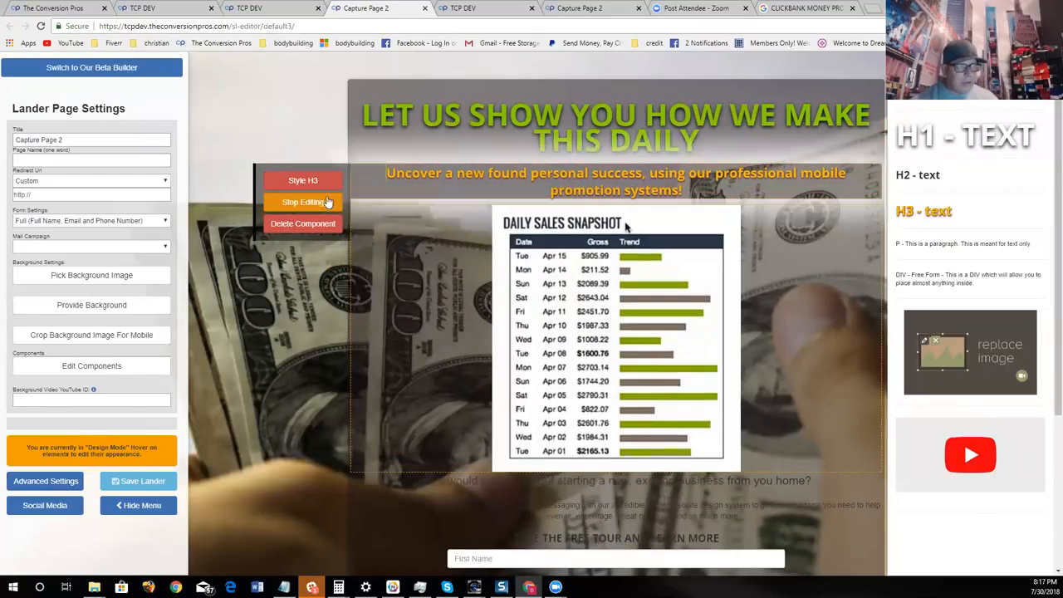
click(689, 190)
key(BackSpace)
key(BackSpace)
key(BackSpace)
key(BackSpace)
key(BackSpace)
key(BackSpace)
key(BackSpace)
key(BackSpace)
key(BackSpace)
key(BackSpace)
key(BackSpace)
key(BackSpace)
key(BackSpace)
key(BackSpace)
key(BackSpace)
key(BackSpace)
key(BackSpace)
key(BackSpace)
key(BackSpace)
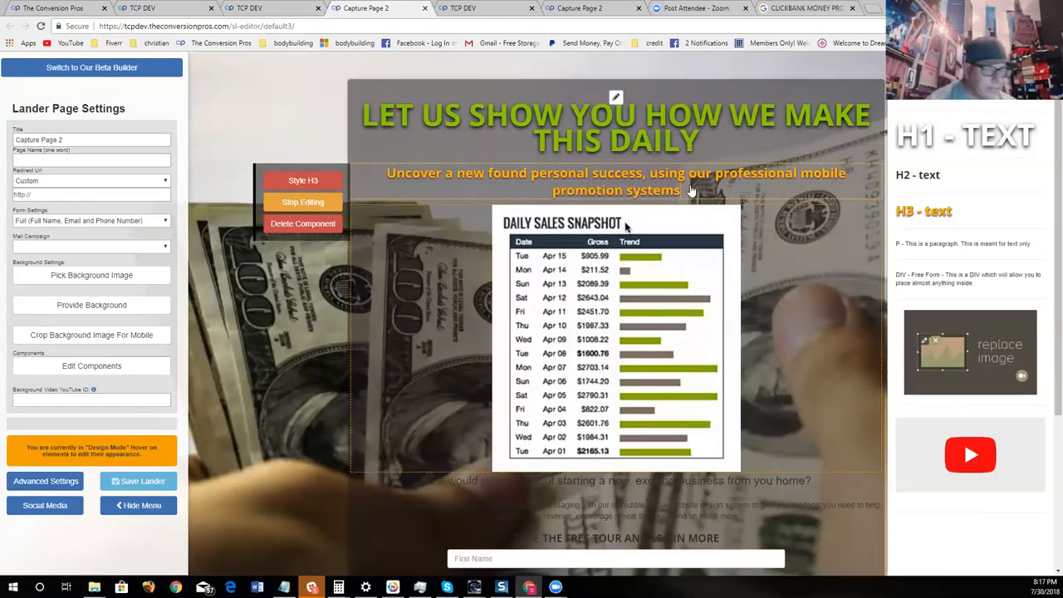
key(BackSpace)
key(BackSpace)
key(BackSpace)
key(BackSpace)
key(BackSpace)
key(BackSpace)
key(BackSpace)
key(BackSpace)
key(BackSpace)
key(BackSpace)
key(BackSpace)
key(BackSpace)
key(BackSpace)
key(BackSpace)
key(BackSpace)
key(BackSpace)
key(BackSpace)
key(BackSpace)
key(BackSpace)
key(BackSpace)
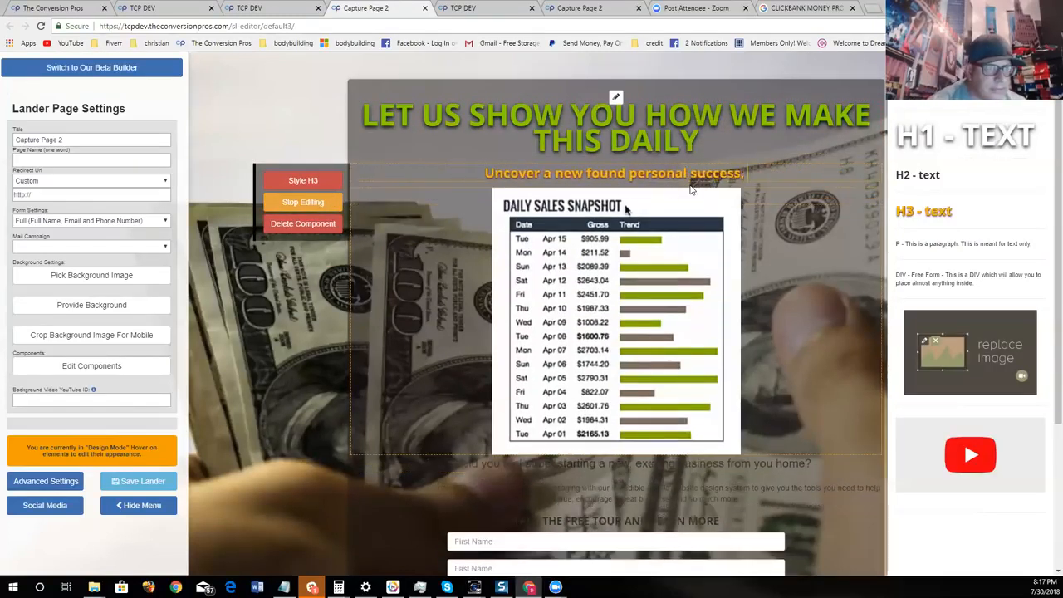
key(BackSpace)
key(BackSpace)
key(BackSpace)
key(BackSpace)
key(BackSpace)
key(BackSpace)
key(BackSpace)
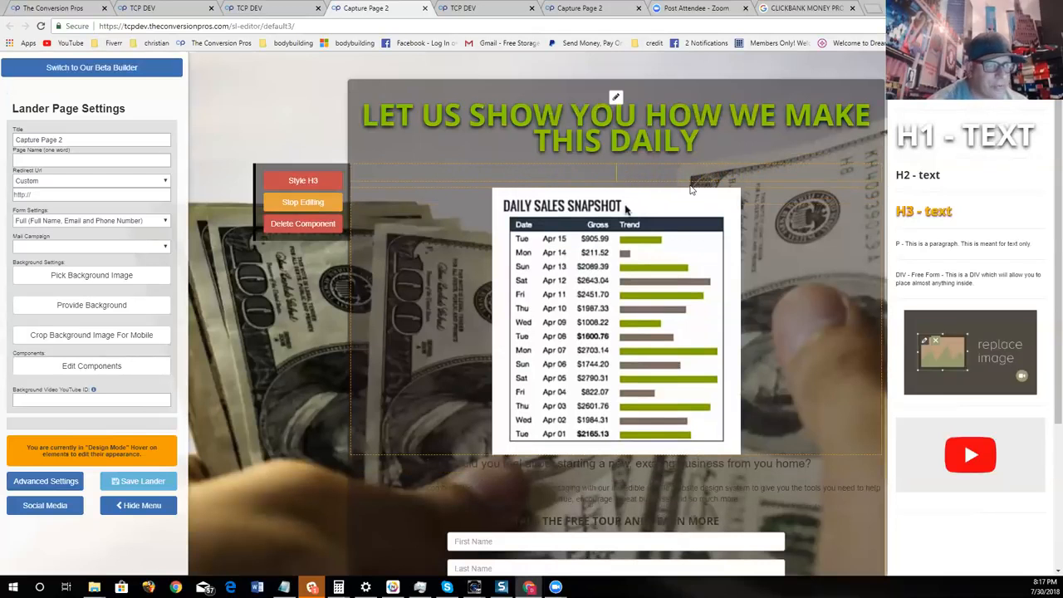
text(SEE OUR ACT)
text(UA)
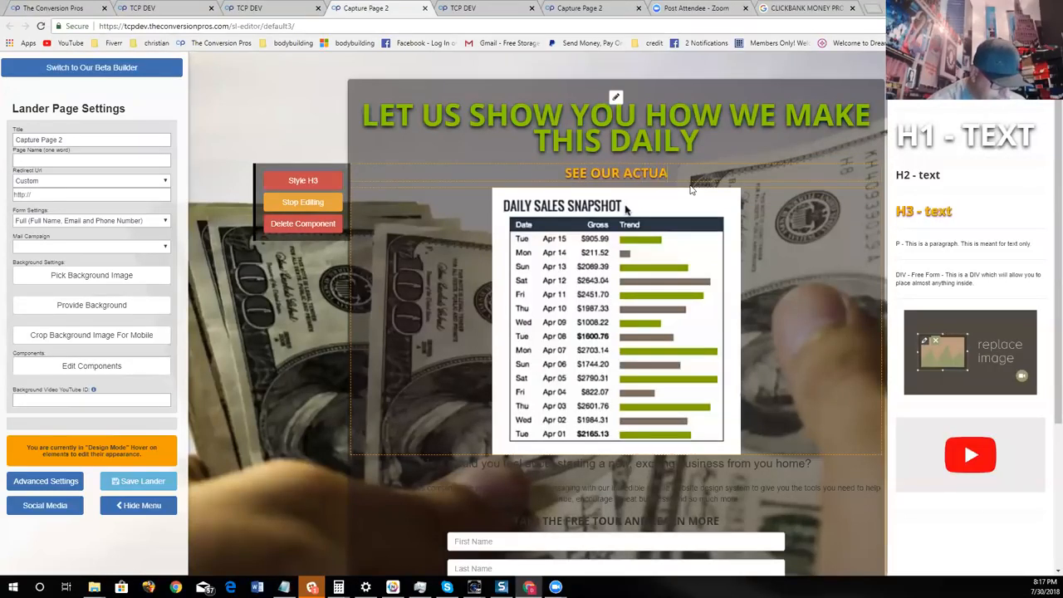
text(L DAILY)
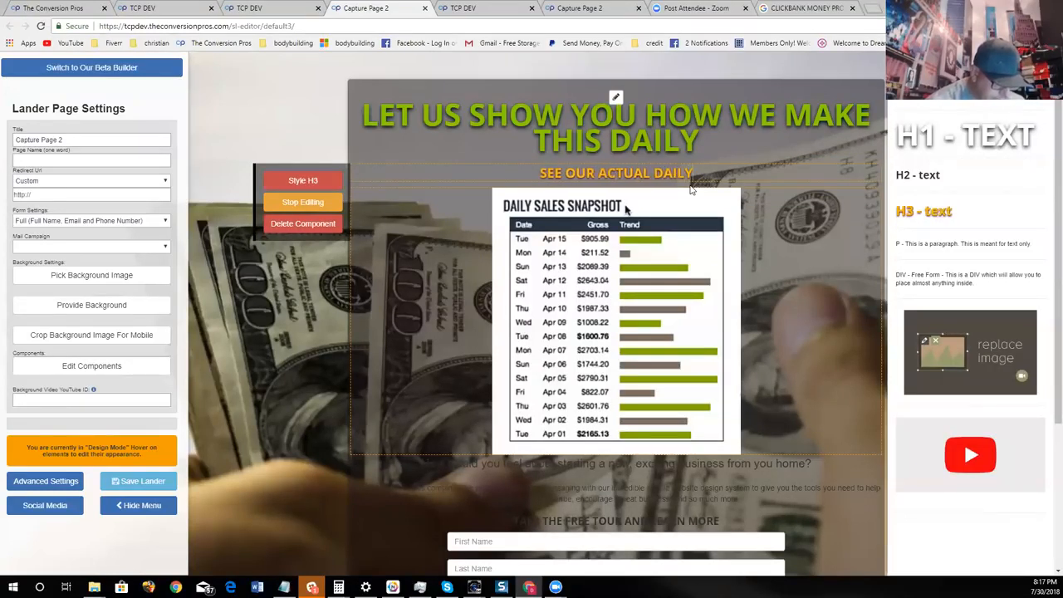
text( PAY BELOW)
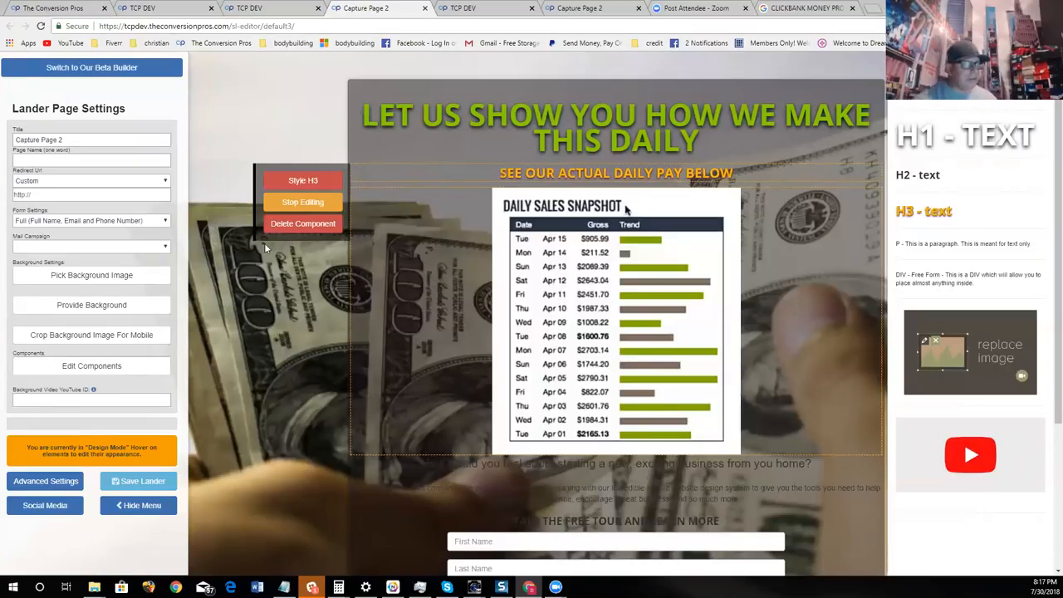
- Change the sub-headline's text colour to white #fffffe and close its style editor
click(303, 203)
click(303, 203)
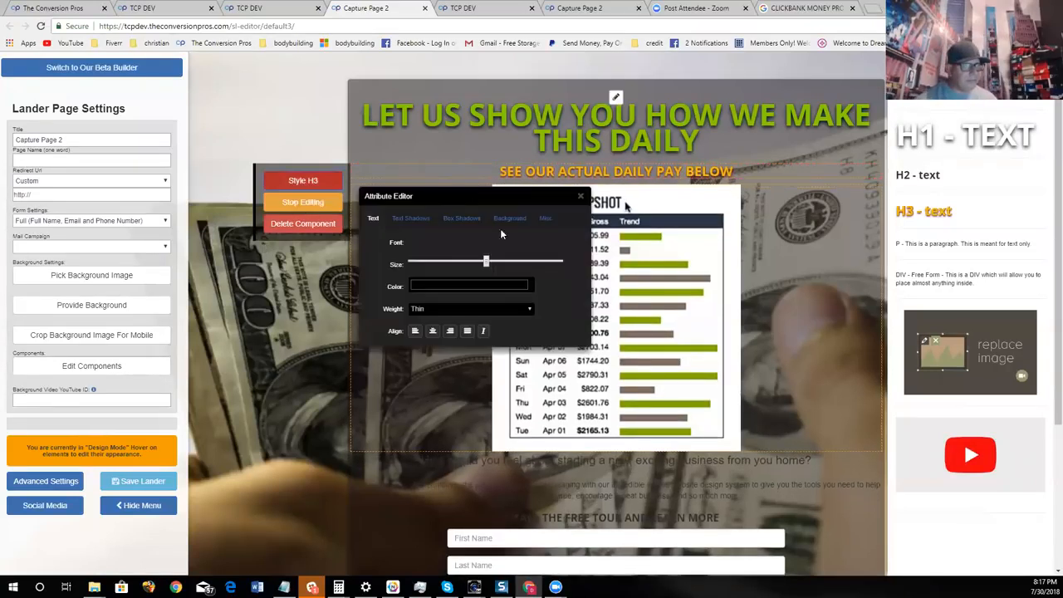
click(472, 287)
click(418, 304)
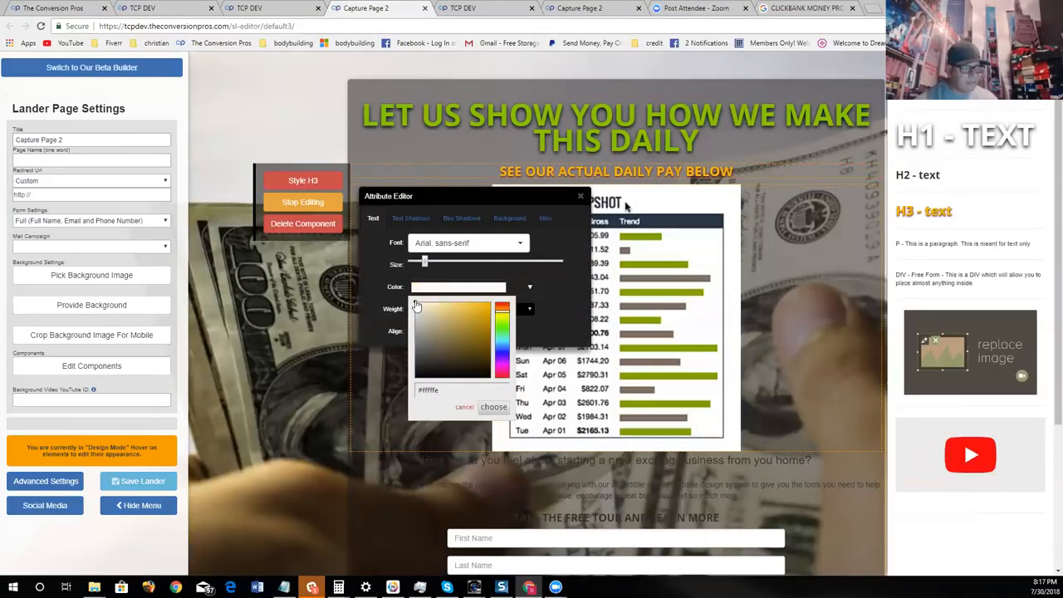
click(506, 407)
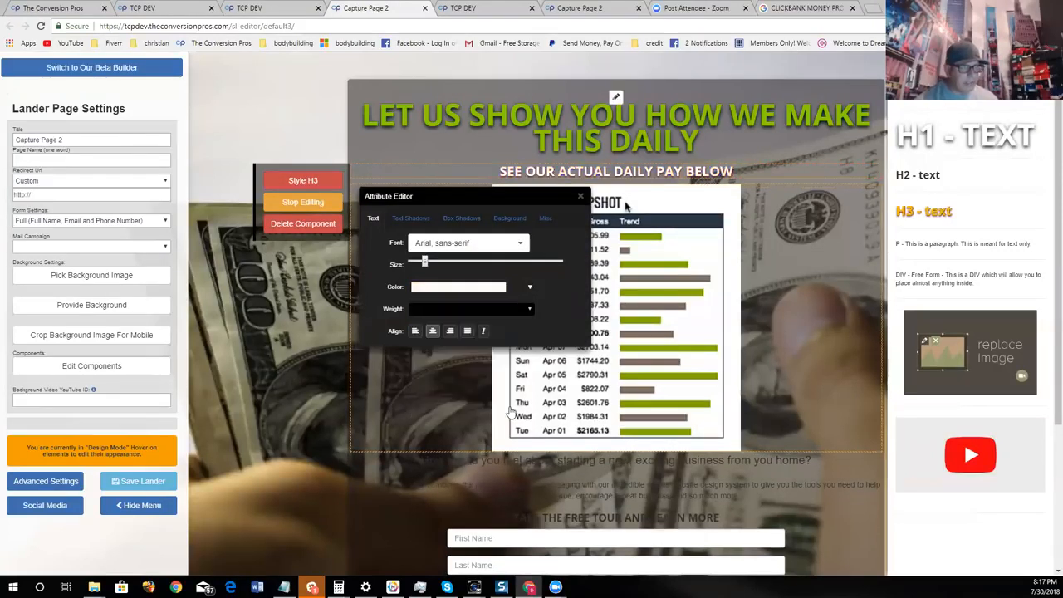
click(580, 197)
- Delete the small text-messaging paragraph just above the "TAKE THE FREE TOUR AND LEARN MORE" heading
scroll(683, 324, down, 2)
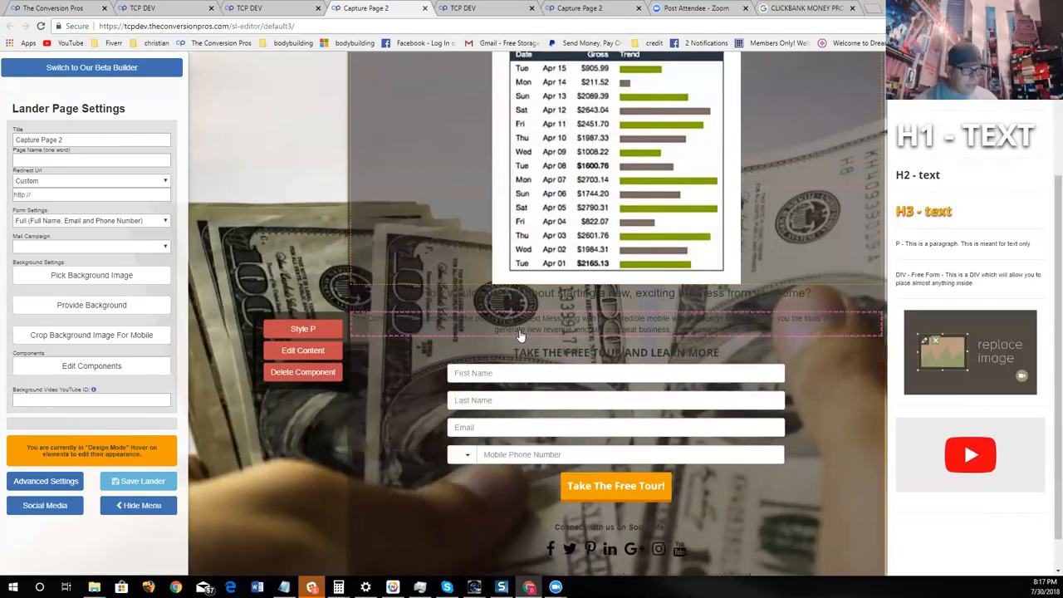
click(327, 372)
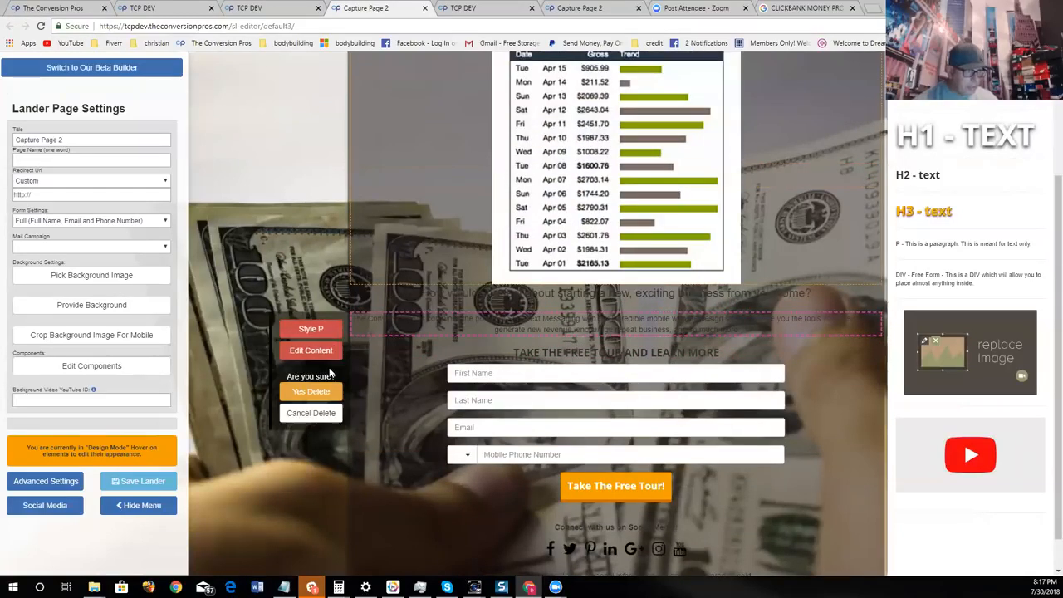
click(311, 392)
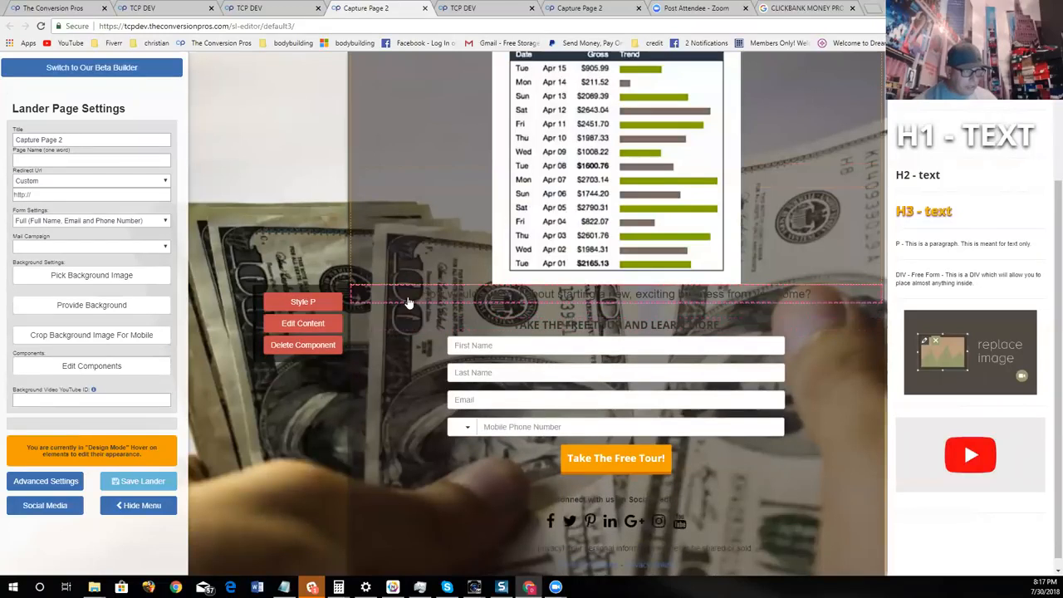
- Change the text colour of the question line below the sales image to white and close its style editor
click(301, 324)
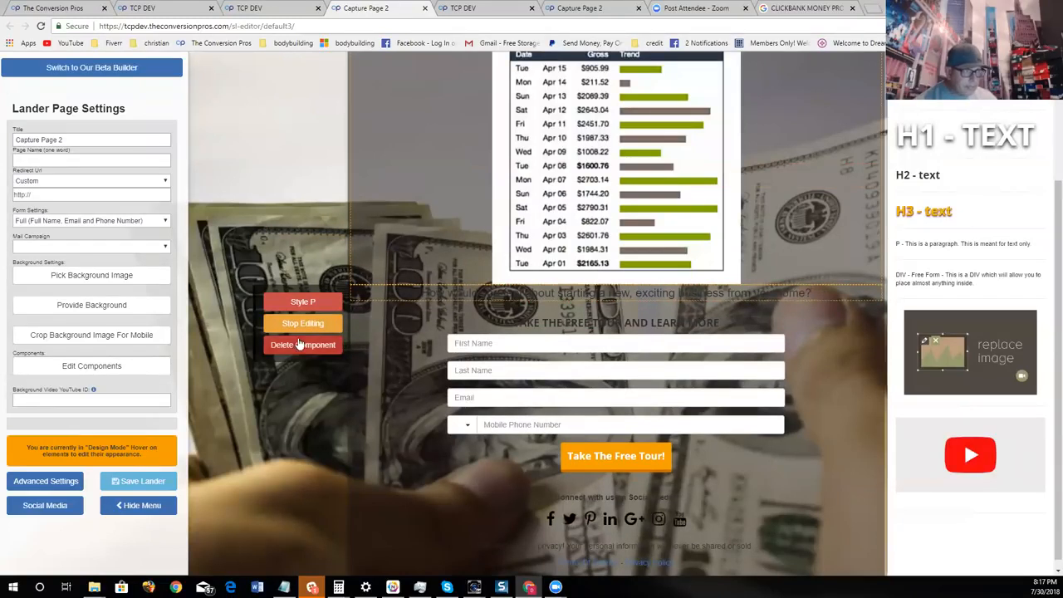
click(302, 303)
click(427, 409)
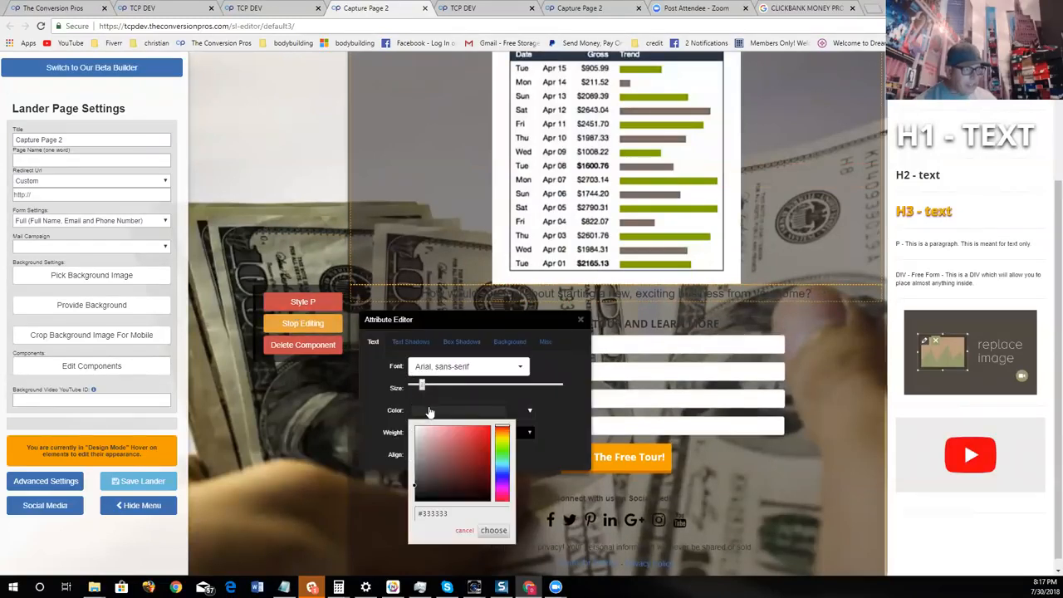
click(493, 530)
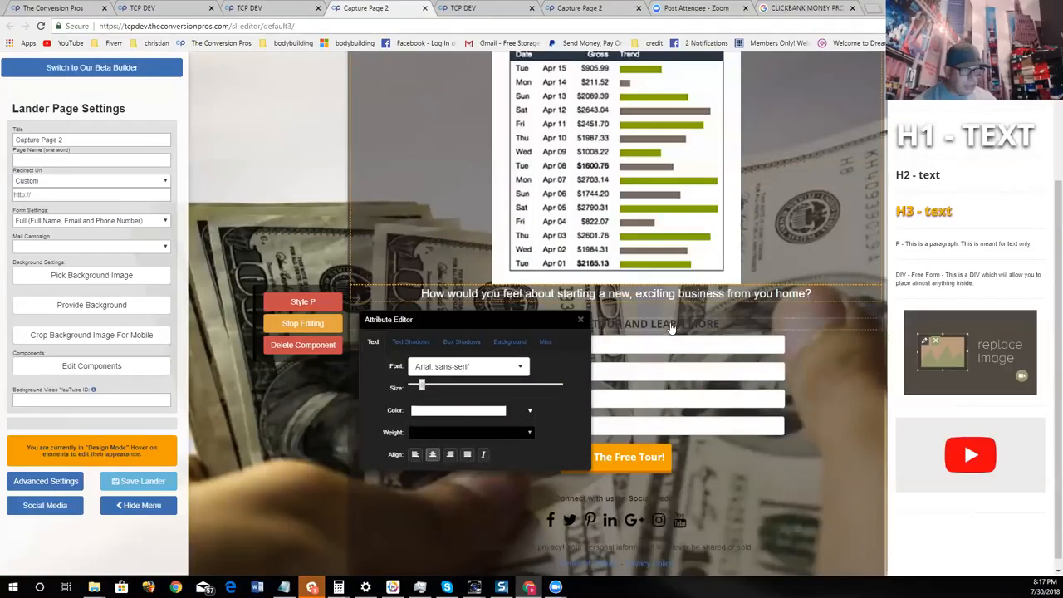
click(580, 319)
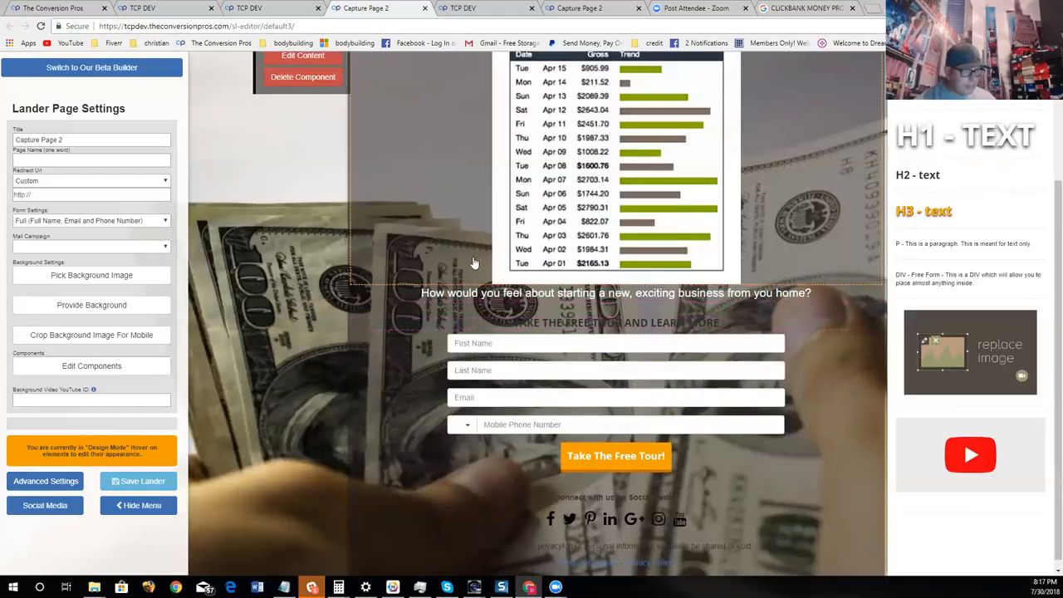
- Replace the question line below the sales image with "JUST WATCH OUR PRESENTATION ON THE NEXT PAGE"
click(303, 323)
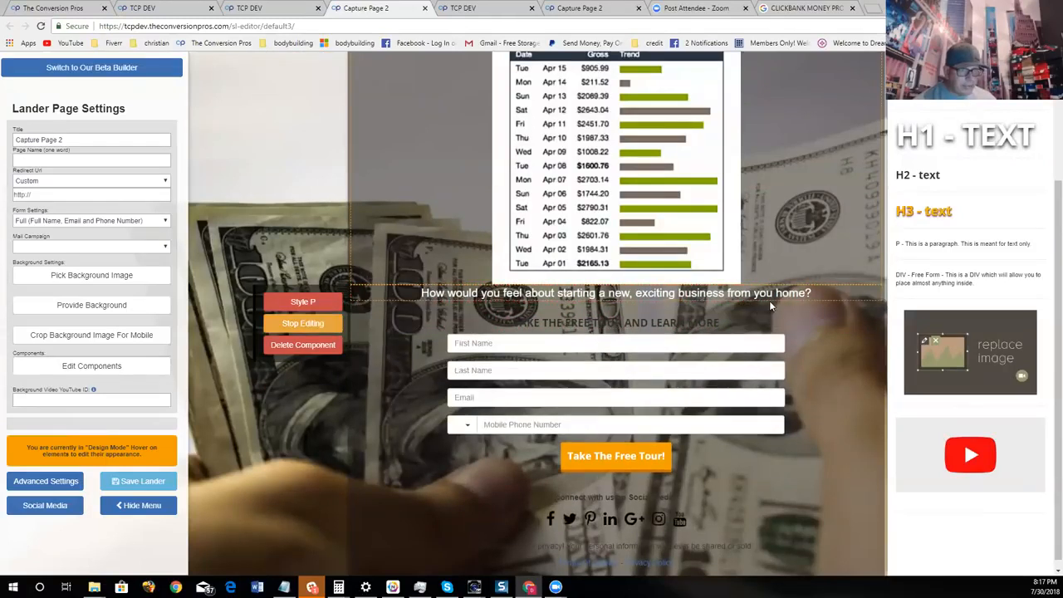
key(BackSpace)
key(BackSpace)
key(BackSpace)
key(BackSpace)
key(BackSpace)
key(BackSpace)
key(BackSpace)
key(BackSpace)
key(BackSpace)
key(BackSpace)
key(BackSpace)
key(BackSpace)
key(BackSpace)
key(BackSpace)
key(BackSpace)
key(BackSpace)
key(BackSpace)
key(BackSpace)
key(BackSpace)
key(BackSpace)
key(BackSpace)
key(BackSpace)
key(BackSpace)
key(BackSpace)
key(BackSpace)
key(BackSpace)
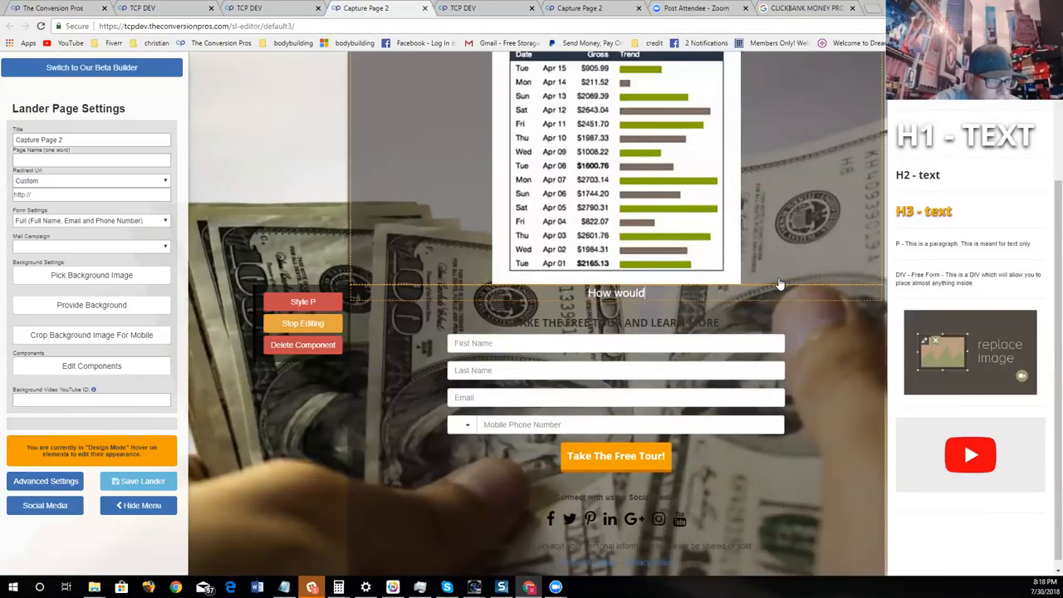
key(BackSpace)
key(BackSpace)
key(BackSpace)
key(BackSpace)
key(BackSpace)
key(BackSpace)
key(BackSpace)
key(BackSpace)
key(BackSpace)
text(JUST WATCH OUR PRESENTATION ON THE NEXT PAGE)
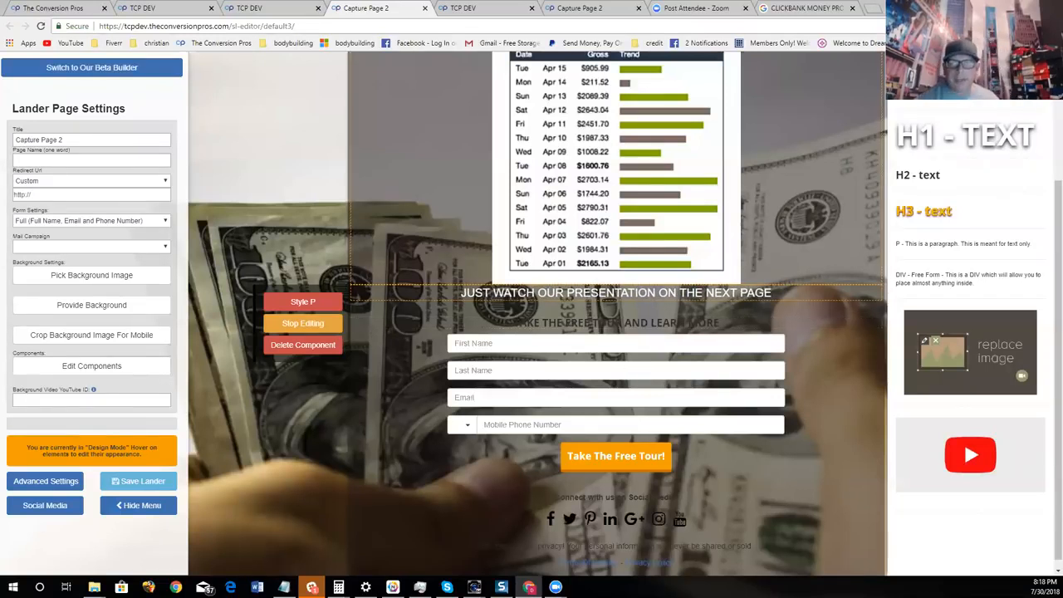
- Give the presentation line a dark text shadow with a slightly increased Y offset and close its style editor
click(326, 303)
click(411, 341)
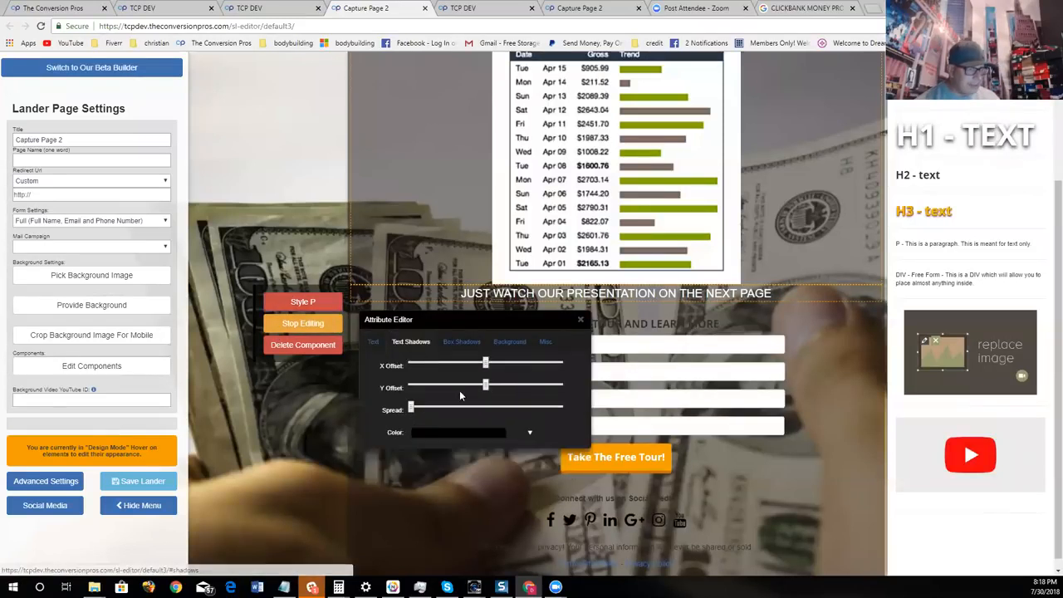
drag(486, 385, 492, 386)
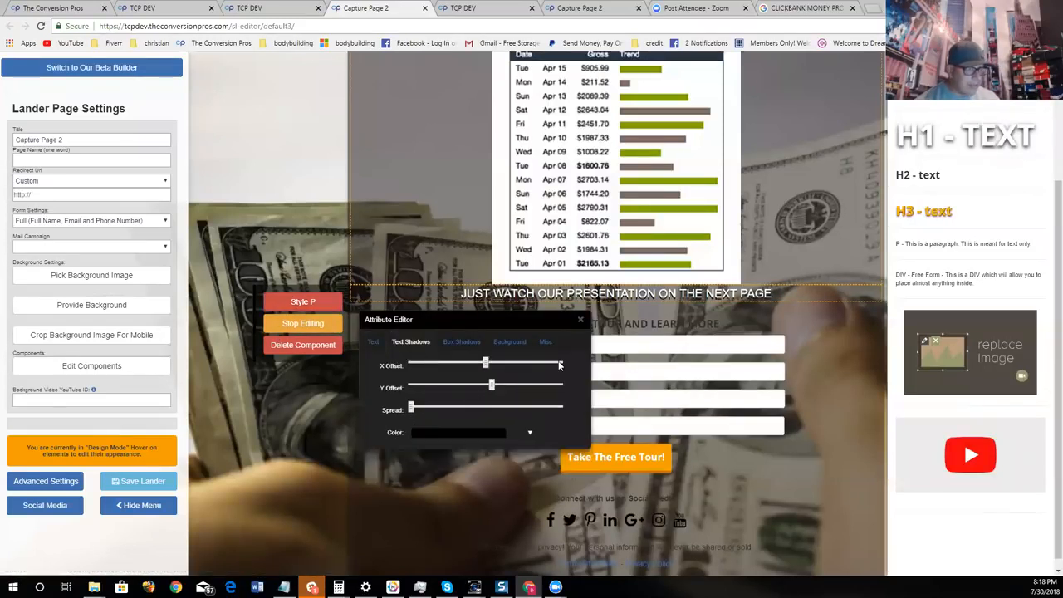
click(580, 319)
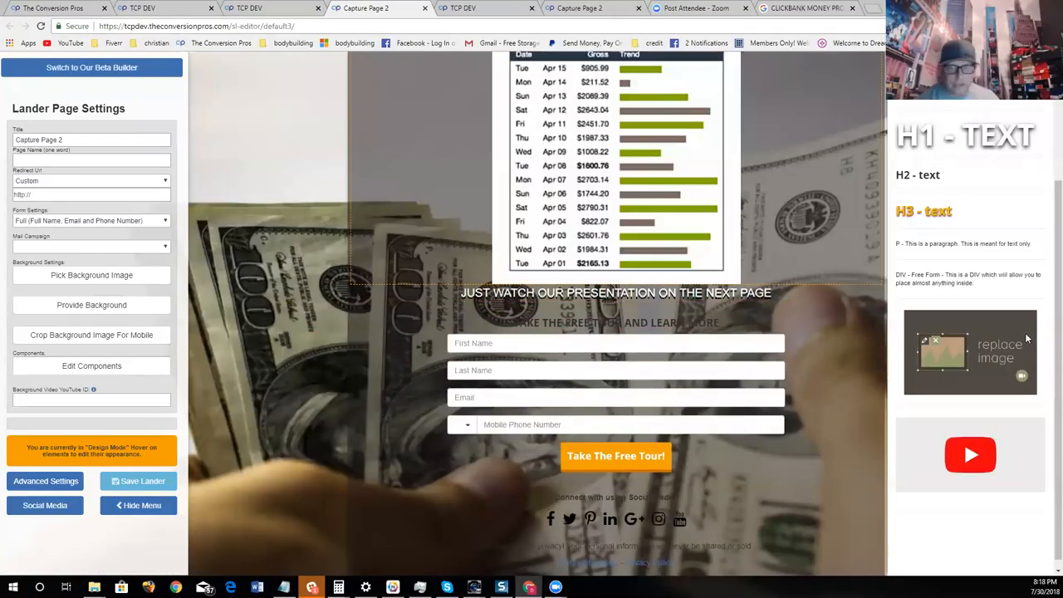
- Copy the colour code #84ce1d from the main headline's text colour settings and close its style editor
mouse_move(550, 326)
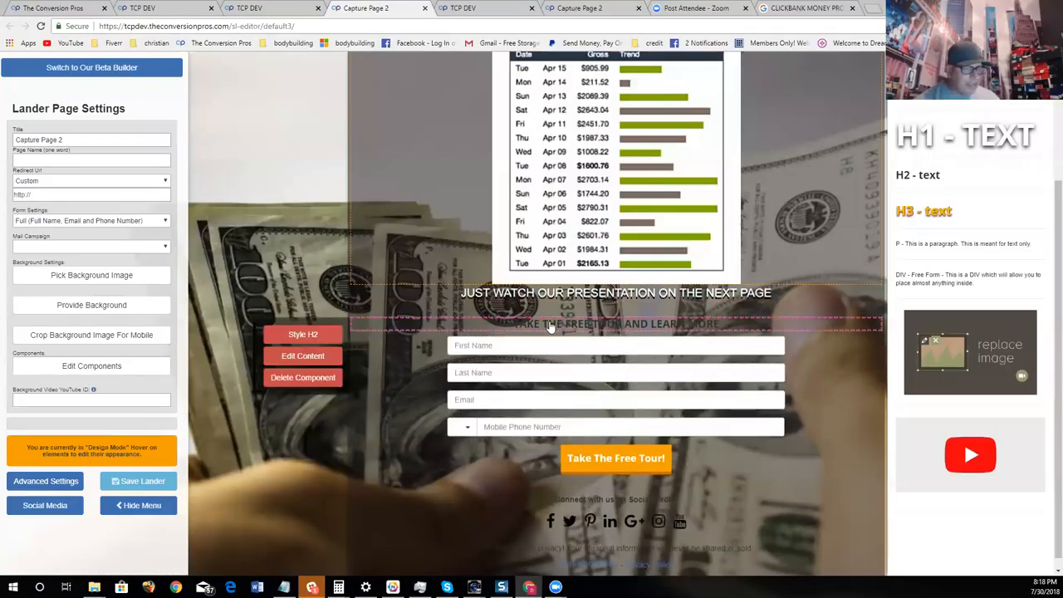
scroll(550, 327, up, 2)
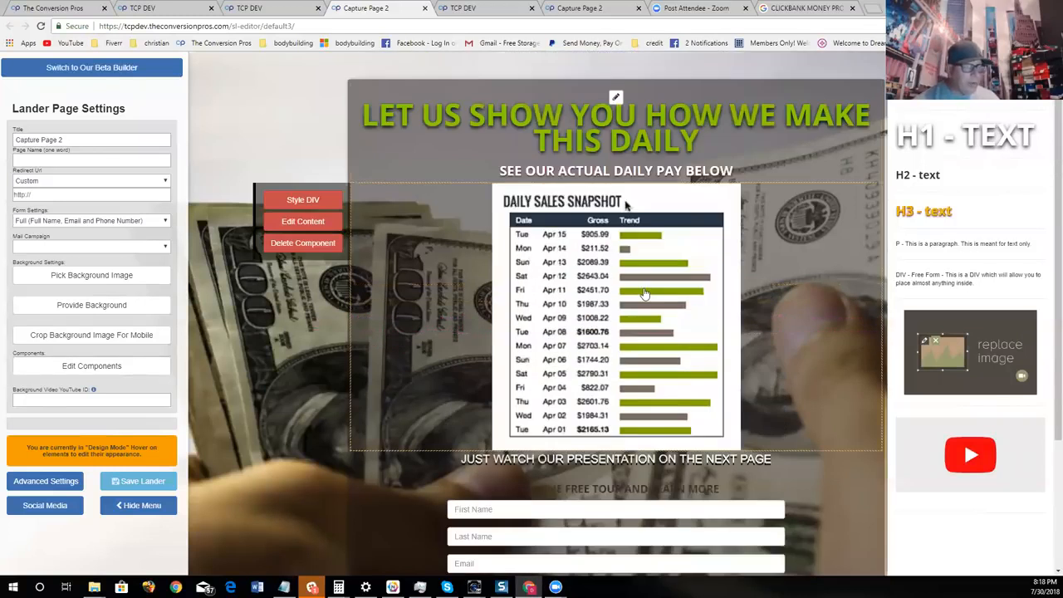
click(321, 122)
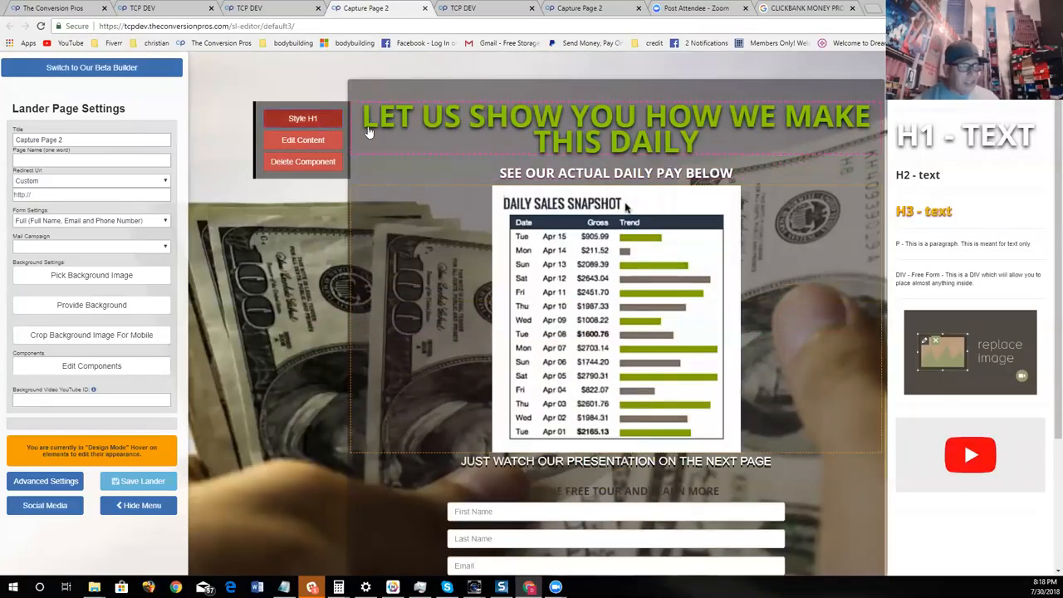
click(461, 274)
triple_click(480, 367)
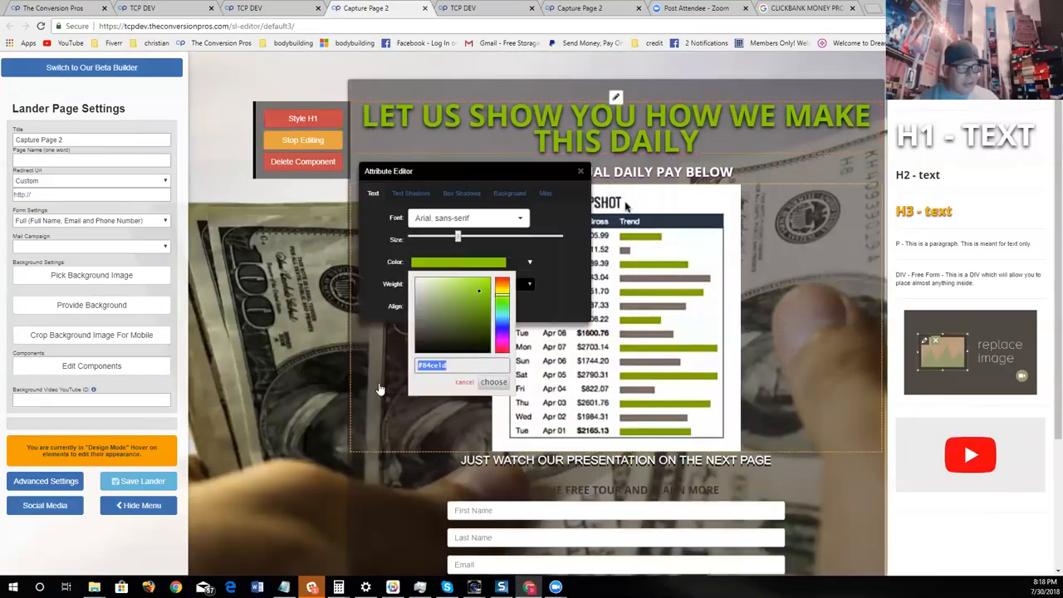
right_click(464, 357)
click(471, 382)
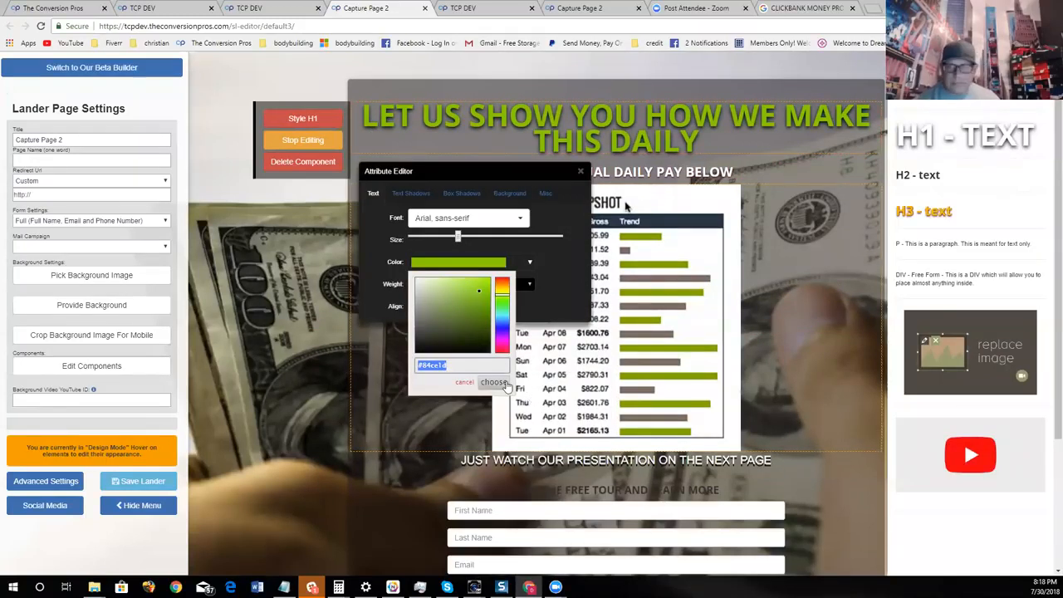
click(534, 395)
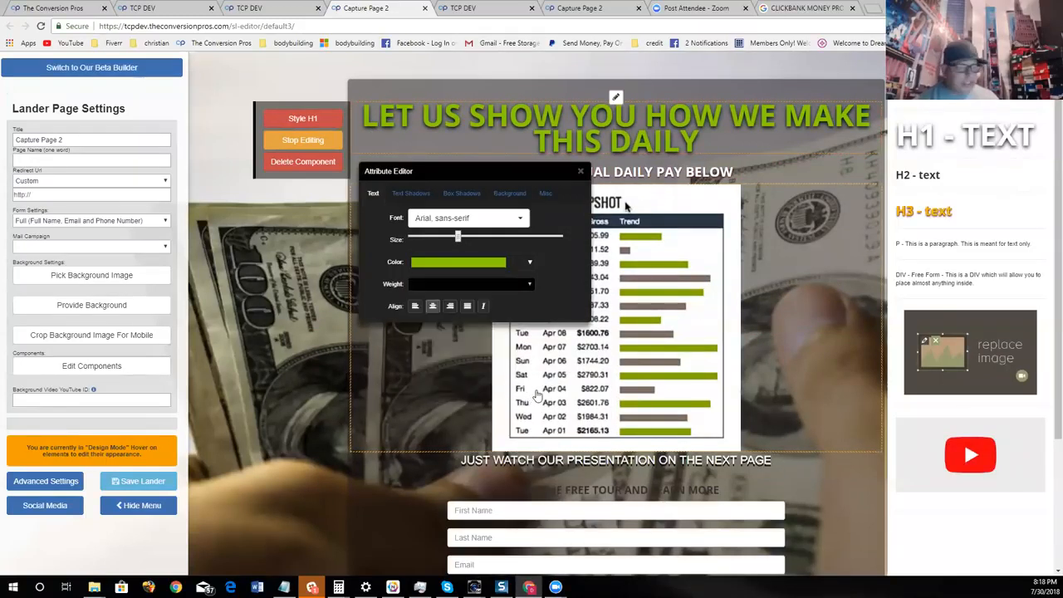
click(580, 172)
- Set the "Take The Free Tour!" button's background colour to the copied green #84ce1d
scroll(619, 250, down, 3)
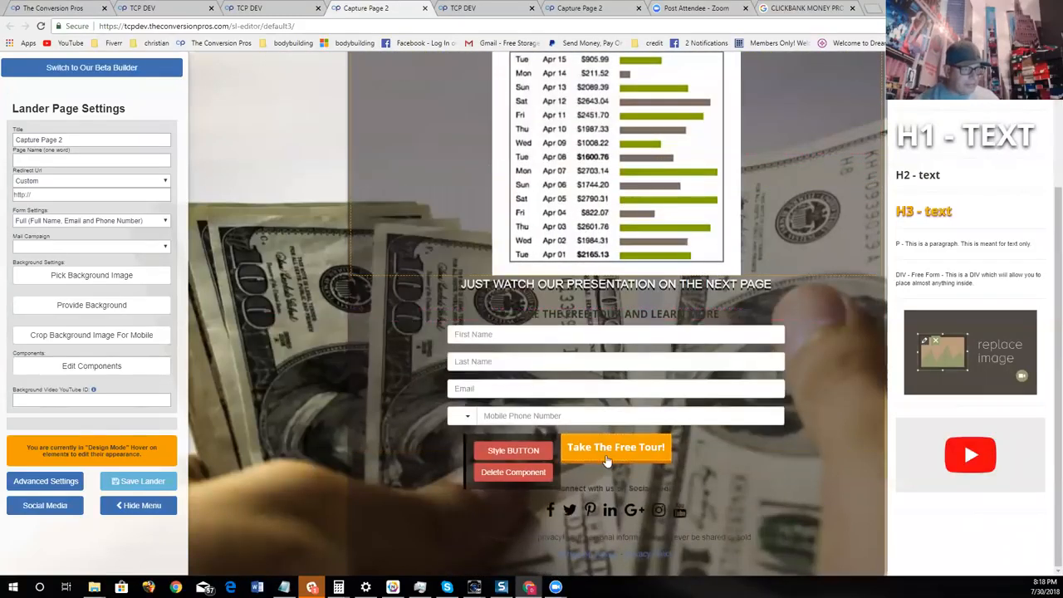
click(536, 453)
drag(698, 475, 702, 201)
click(702, 202)
click(660, 225)
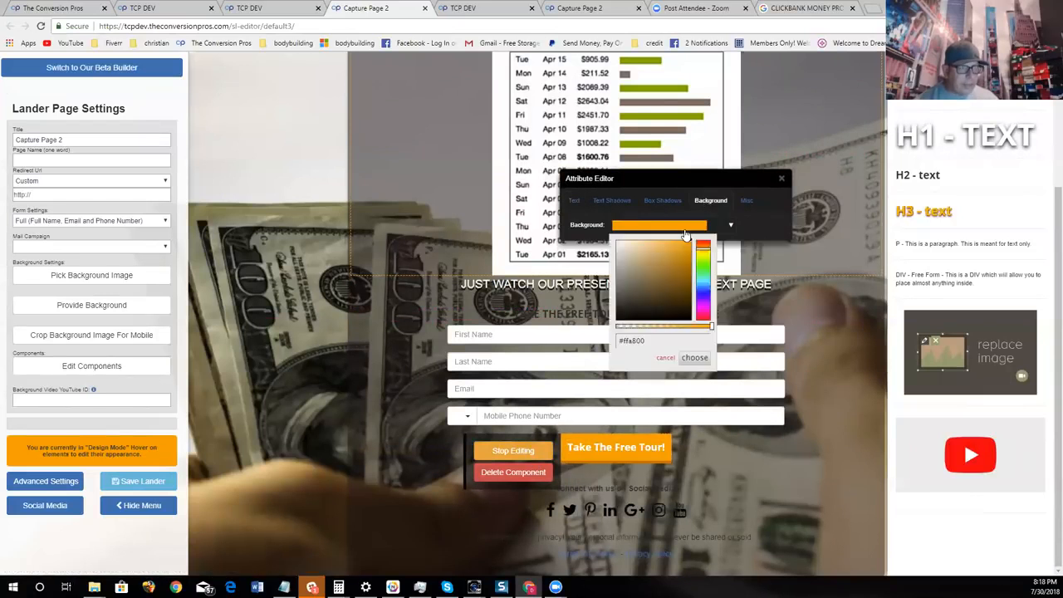
right_click(619, 341)
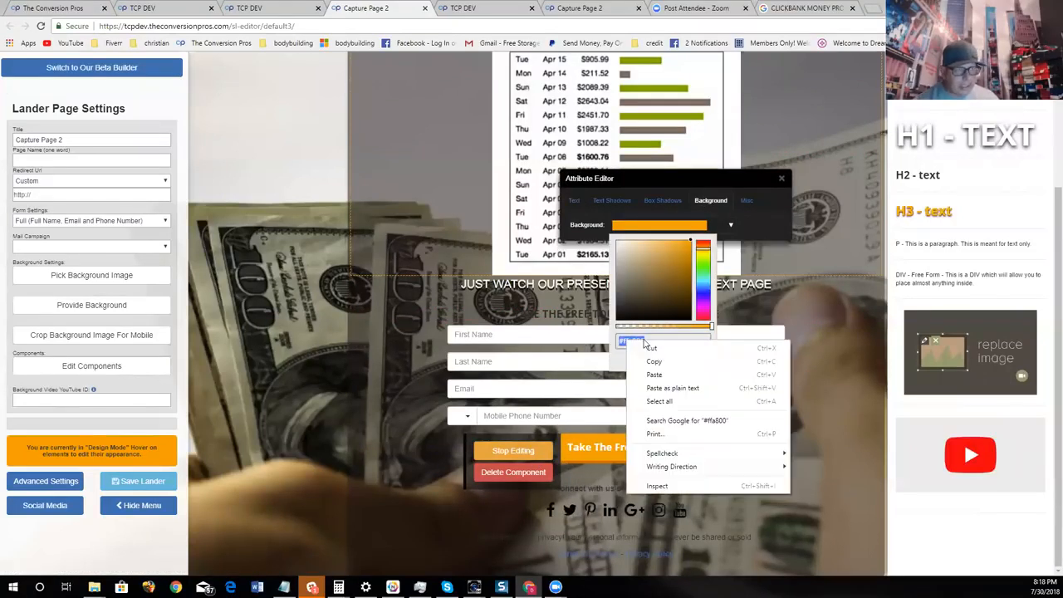
click(644, 374)
click(705, 361)
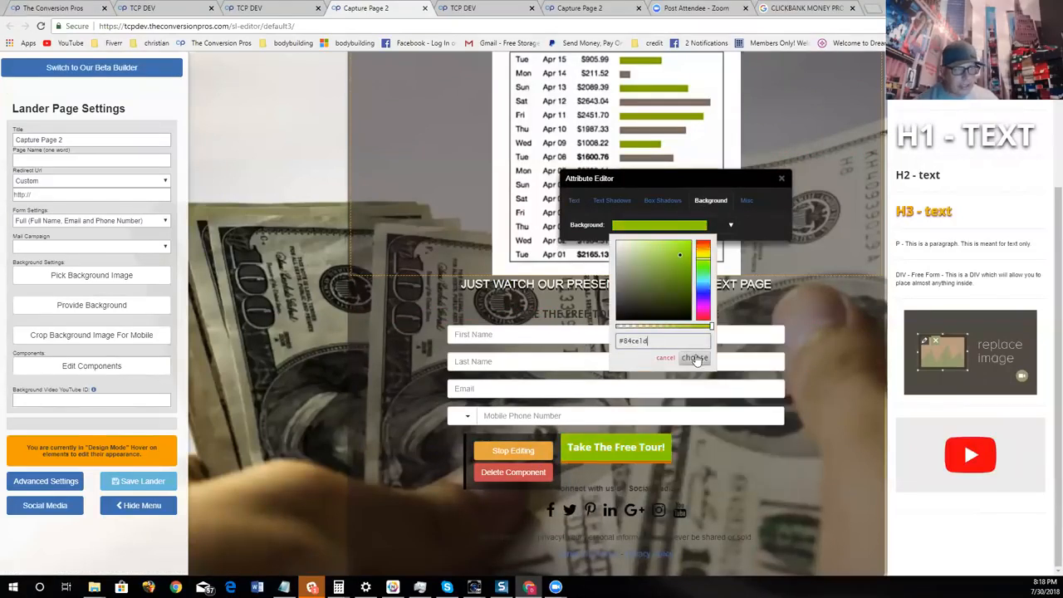
- Give the "Take The Free Tour!" button a black box shadow with small X and Y offsets and a moderate spread, and close its style editor
click(663, 200)
click(683, 297)
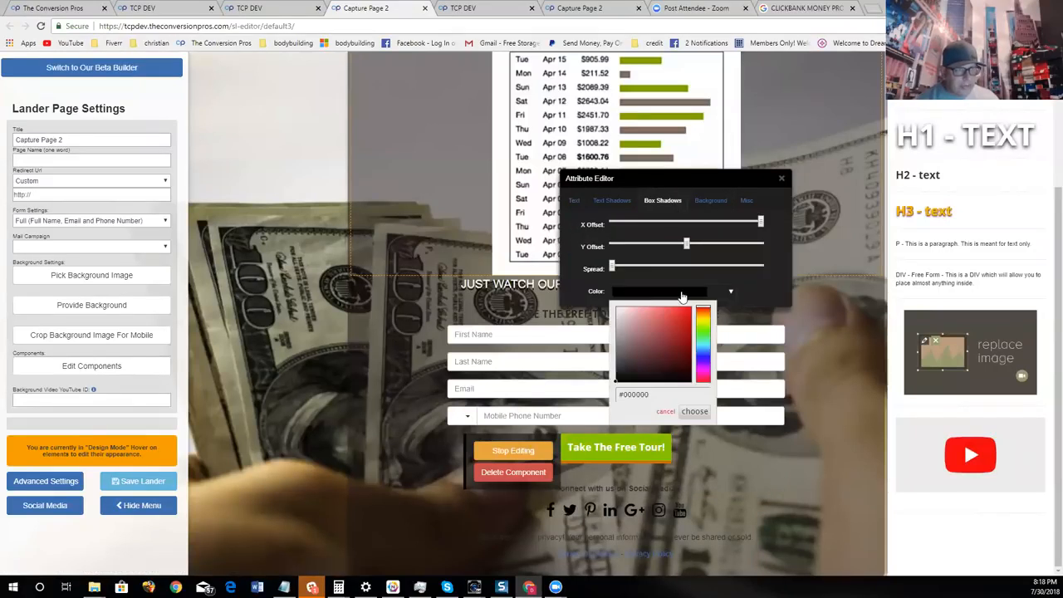
click(698, 410)
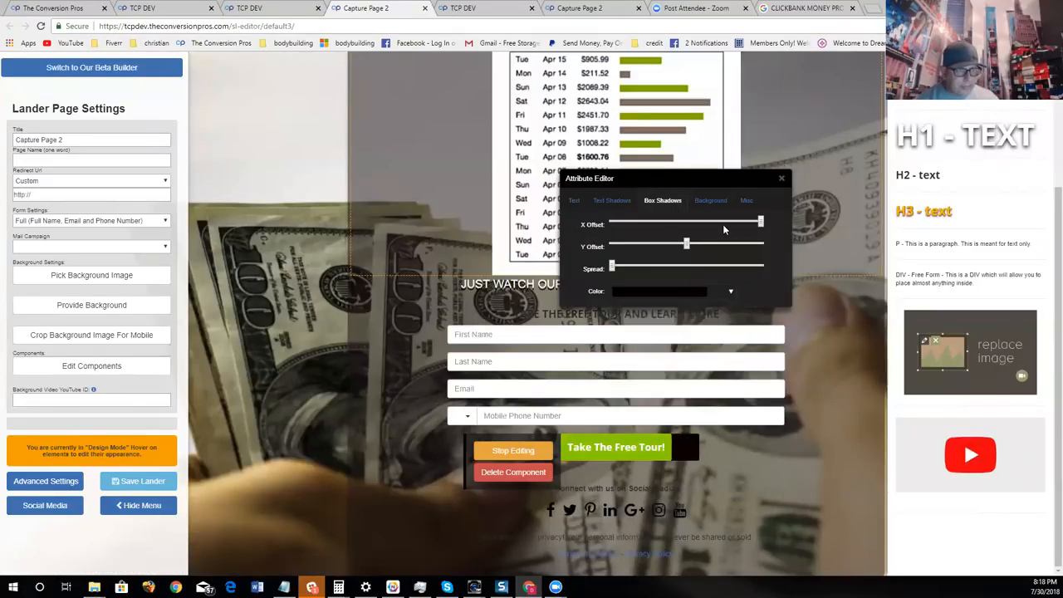
drag(760, 222, 693, 243)
drag(620, 269, 662, 266)
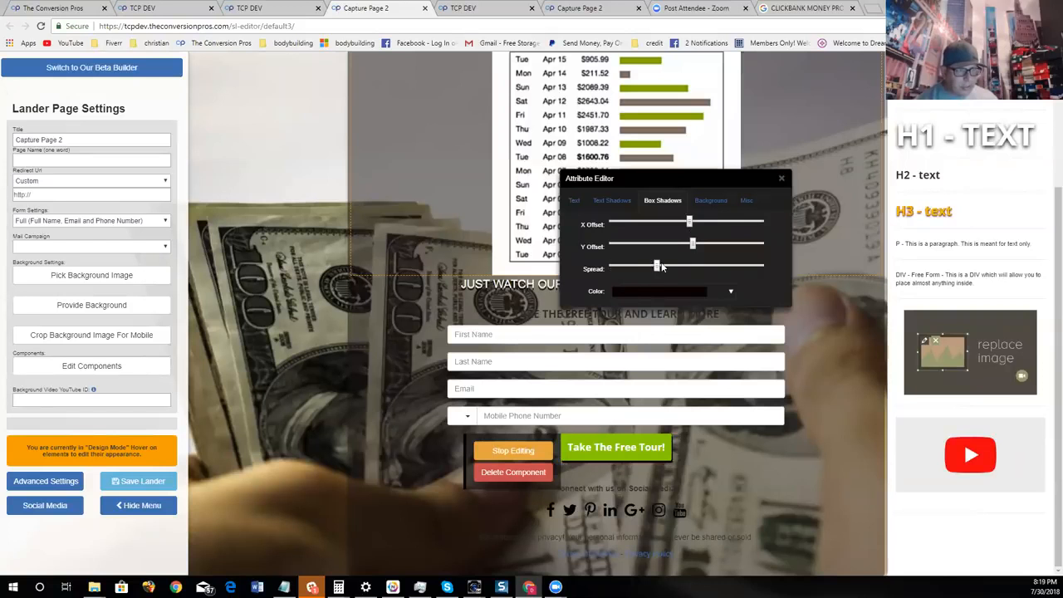
click(785, 182)
- Remove the social media icons below the form by confirming the social media settings with the Facebook URL left empty
click(45, 505)
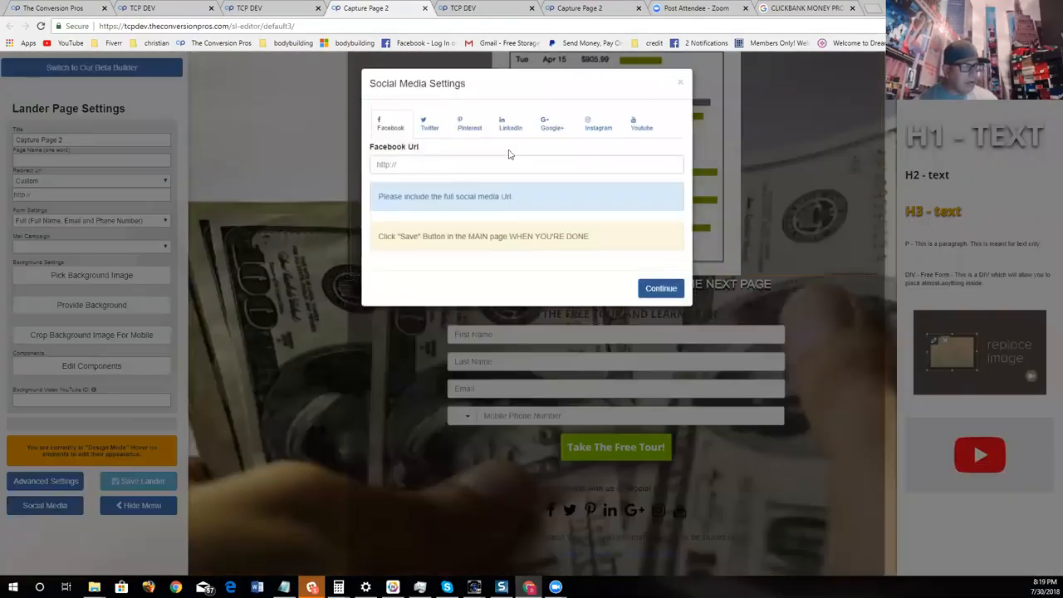
click(504, 164)
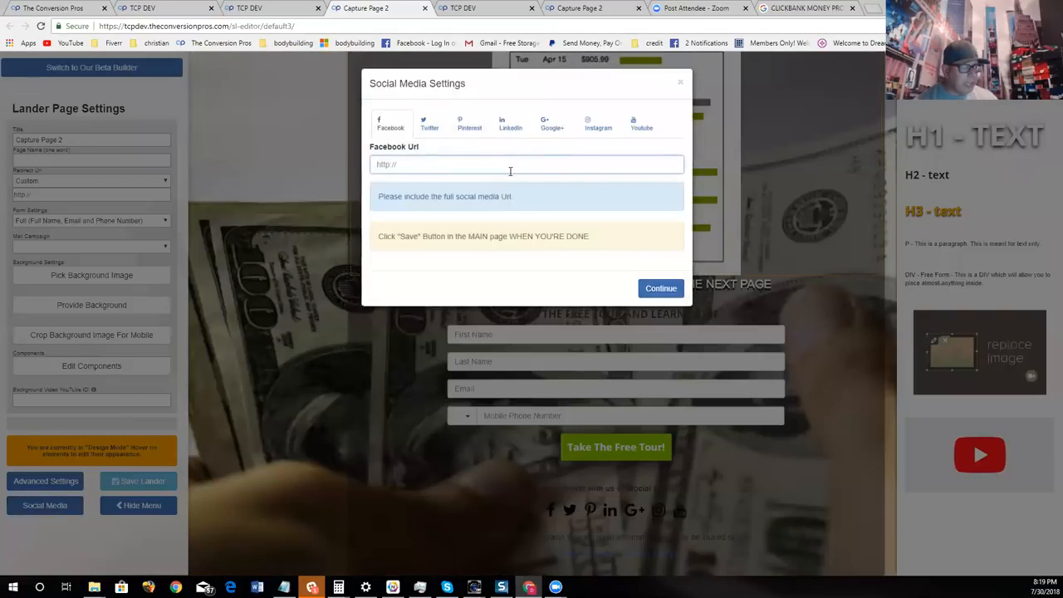
click(661, 288)
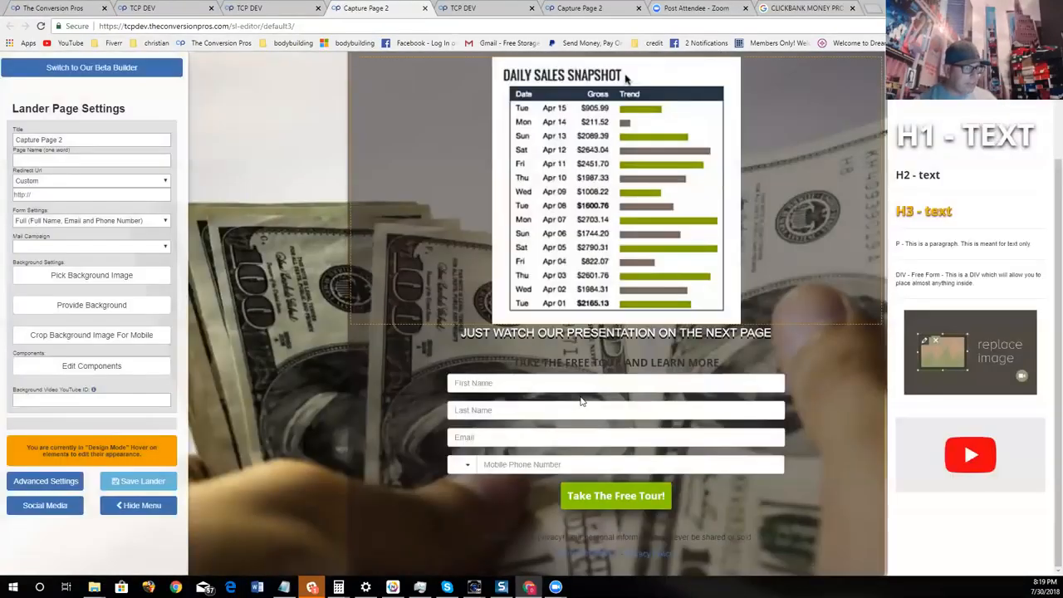
- Set the text colour of the "TAKE THE FREE TOUR AND LEARN MORE" heading to the copied green #84ce1d
double_click(578, 364)
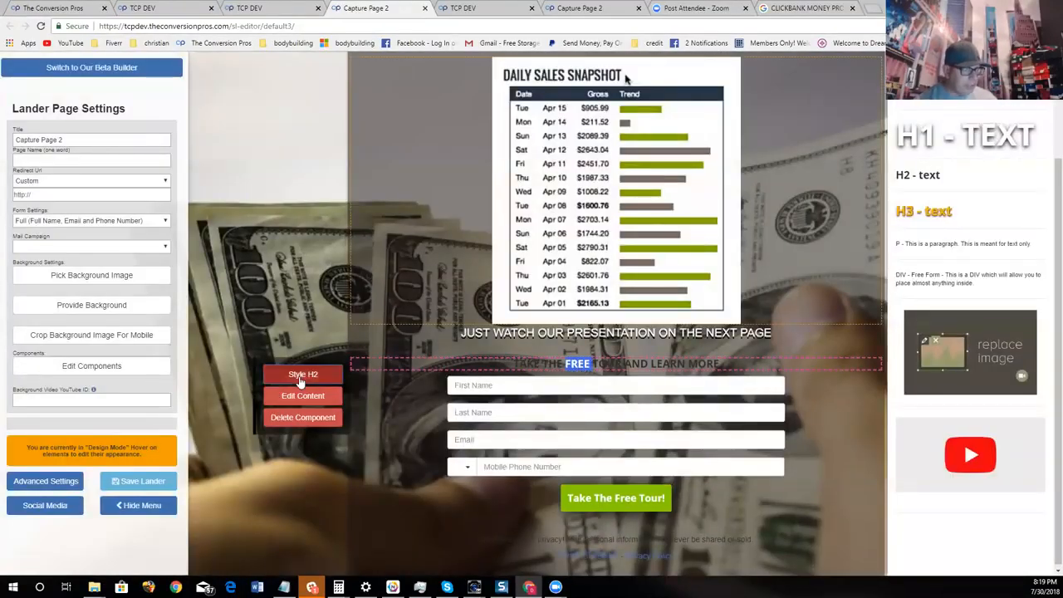
click(301, 379)
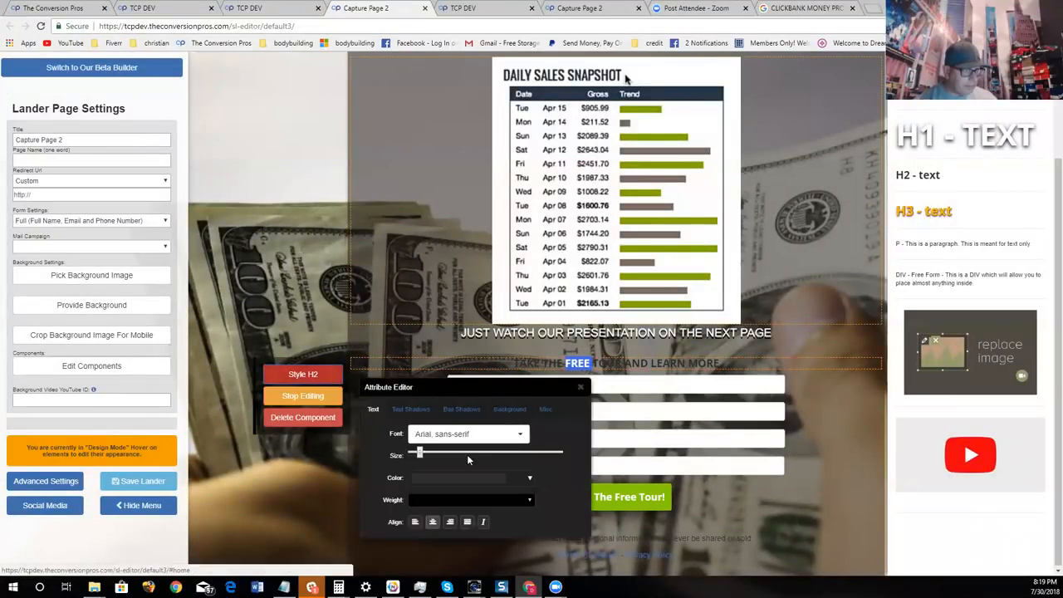
click(467, 479)
drag(483, 446, 373, 455)
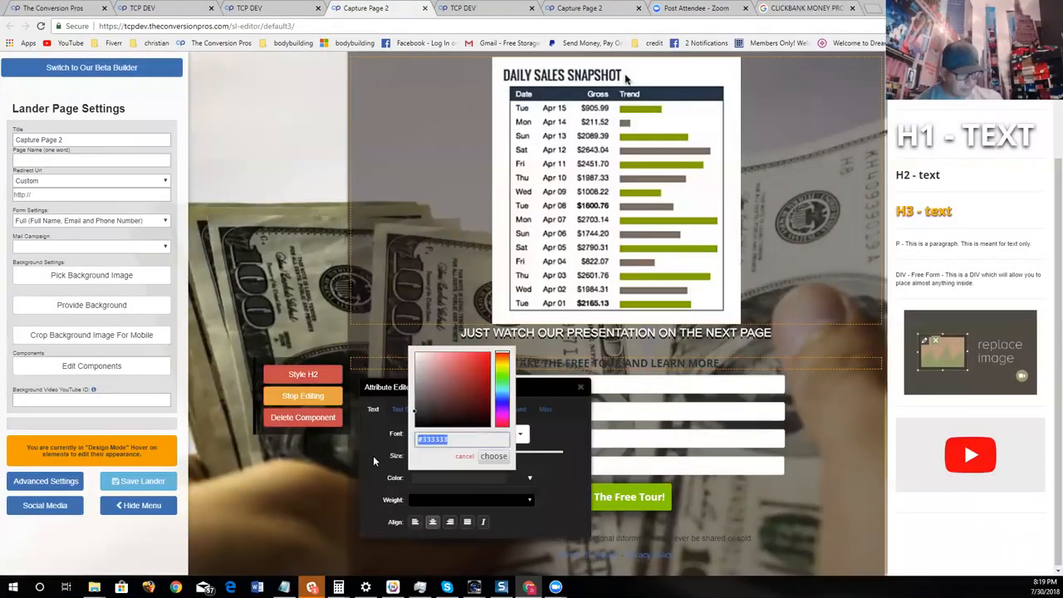
key(ctrl+v)
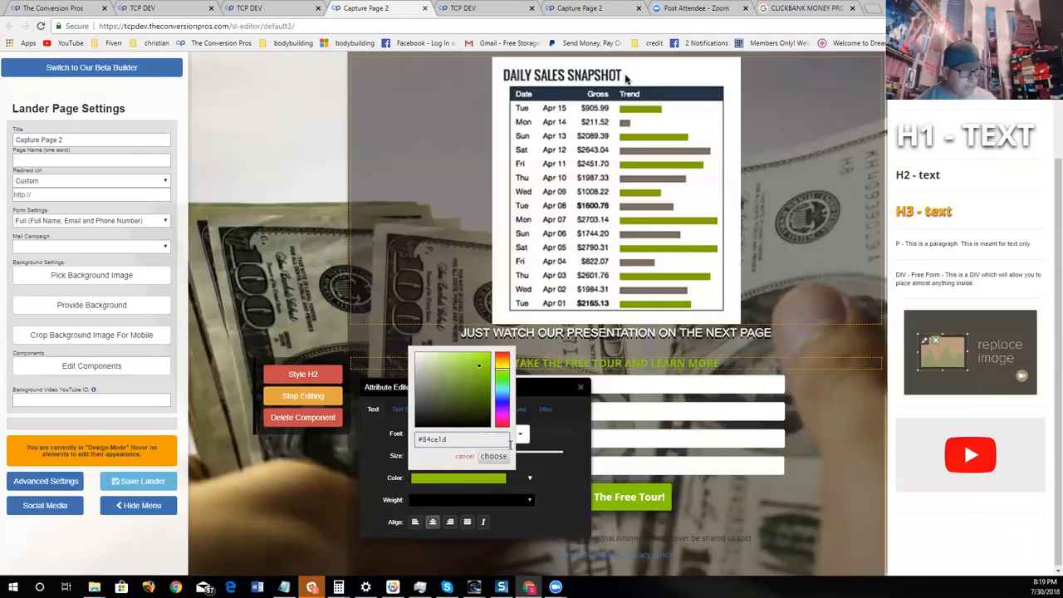
click(494, 456)
- Add a dark text shadow with a slightly increased Y offset to the form heading and close its style editor
click(412, 409)
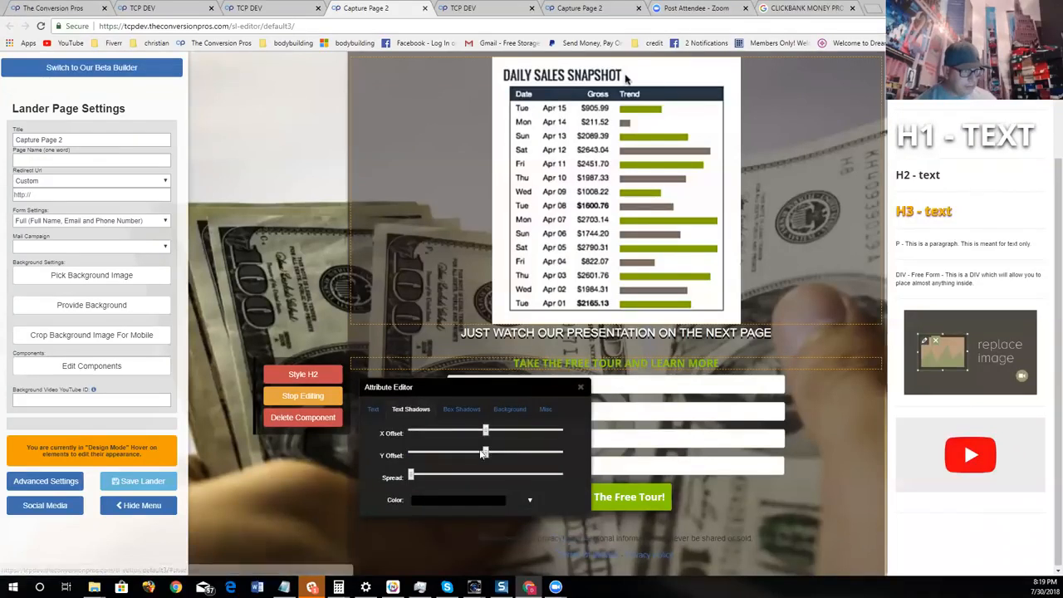
drag(487, 452, 491, 452)
click(580, 387)
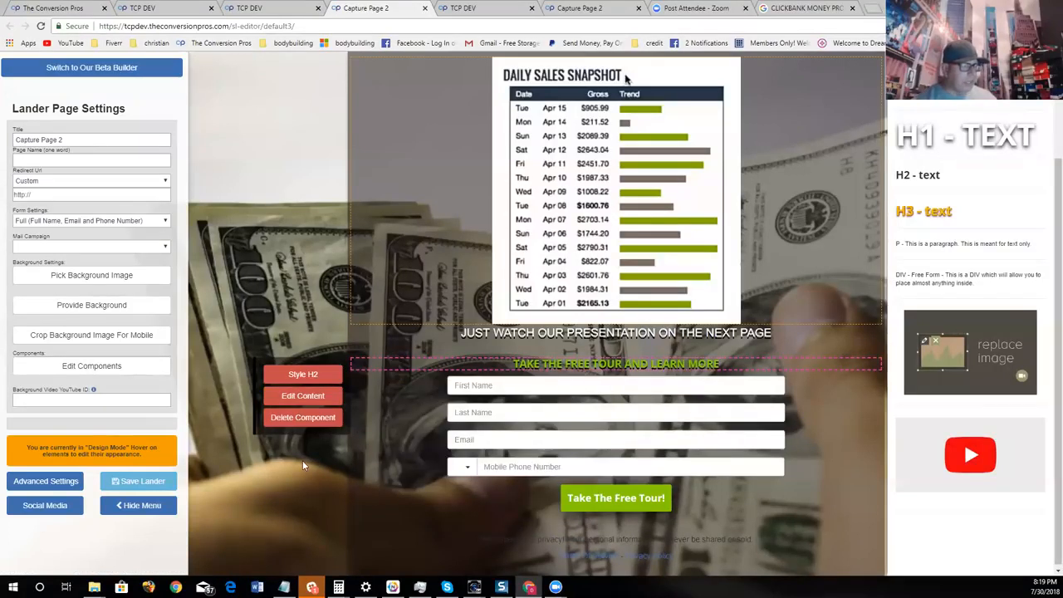
- Hide the settings menu and review the whole capture page, from the main headline down to the form button
click(127, 367)
click(129, 509)
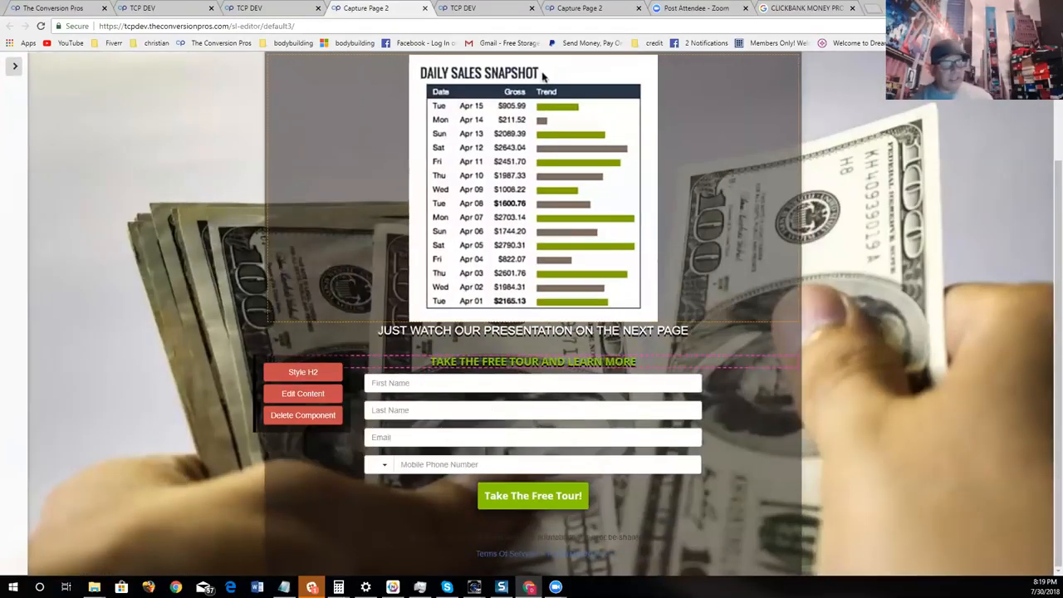
scroll(1016, 382, up, 3)
scroll(1012, 374, down, 2)
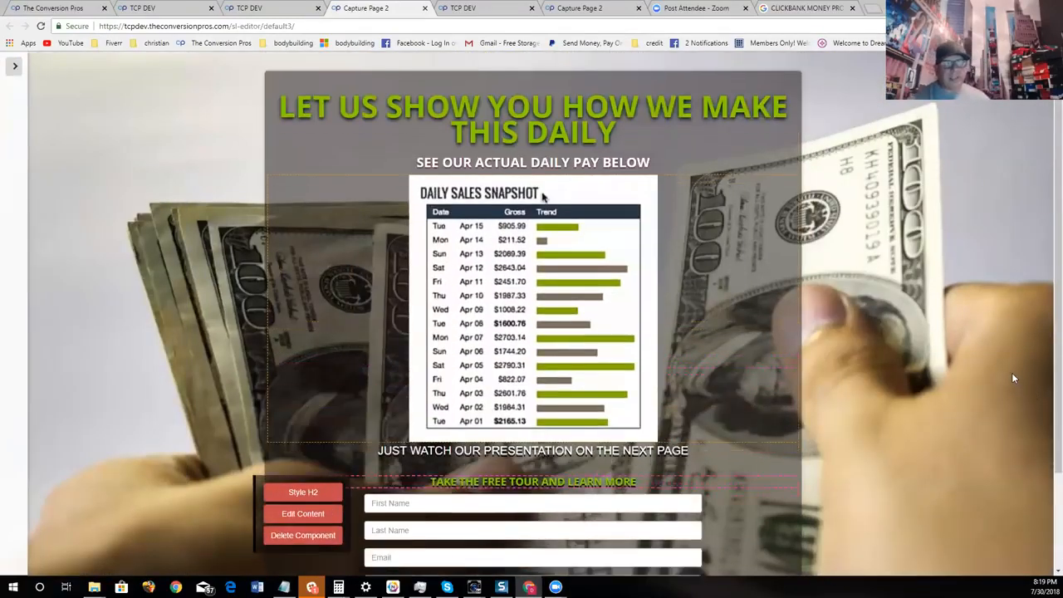
scroll(1012, 372, up, 2)
scroll(885, 340, down, 1)
scroll(891, 329, up, 1)
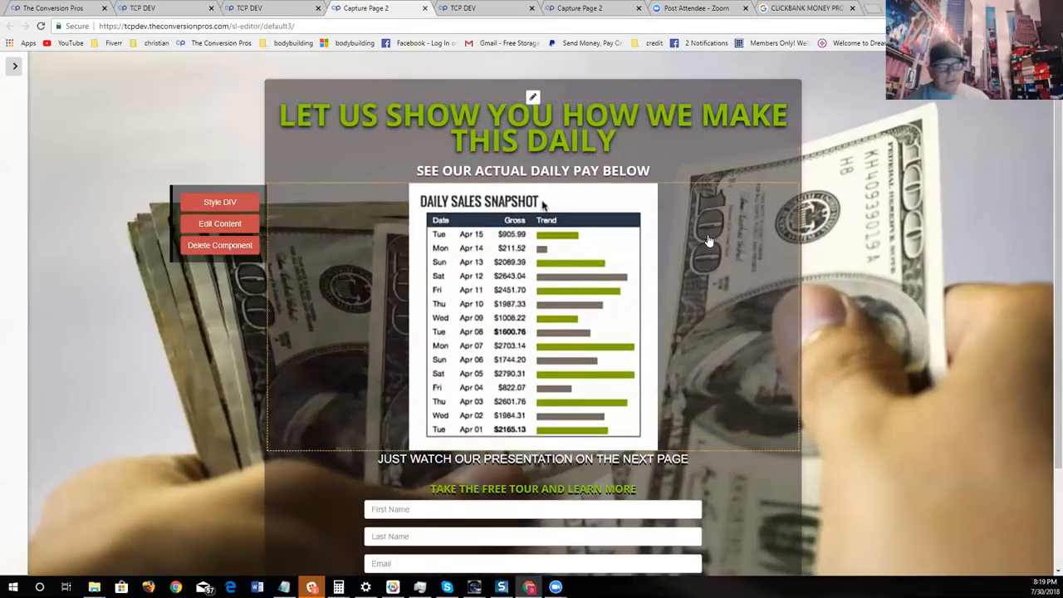
scroll(771, 451, down, 2)
scroll(885, 425, up, 2)
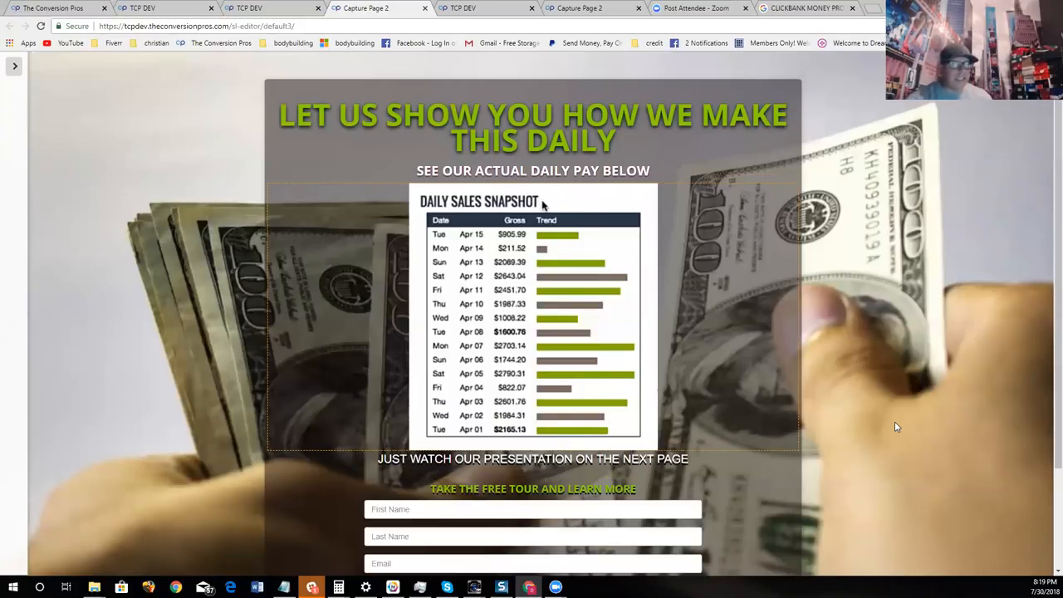
scroll(401, 323, down, 1)
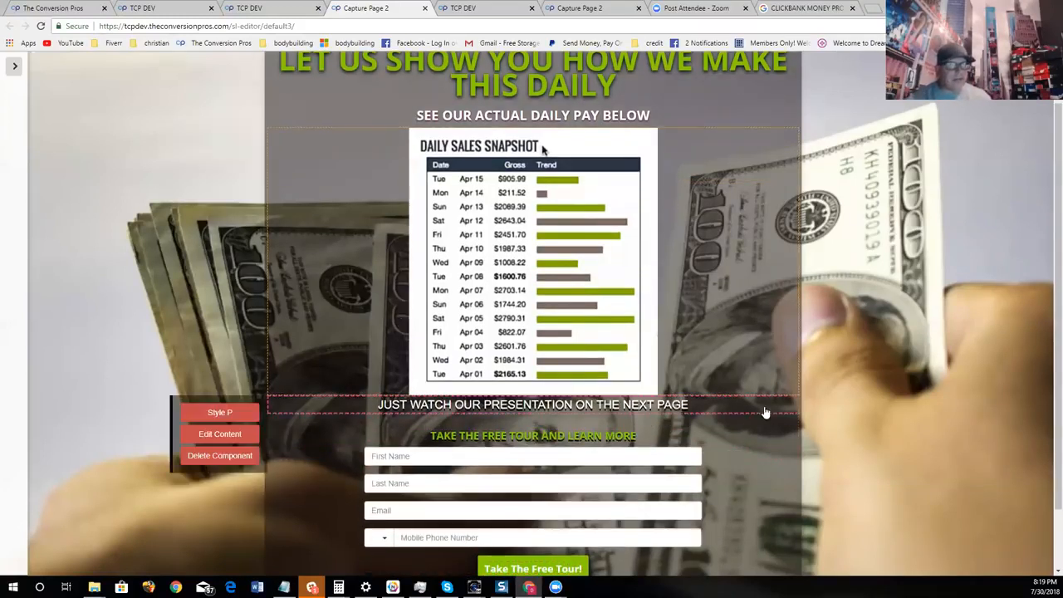
scroll(854, 397, up, 1)
scroll(856, 403, down, 3)
scroll(858, 411, up, 2)
scroll(859, 411, up, 1)
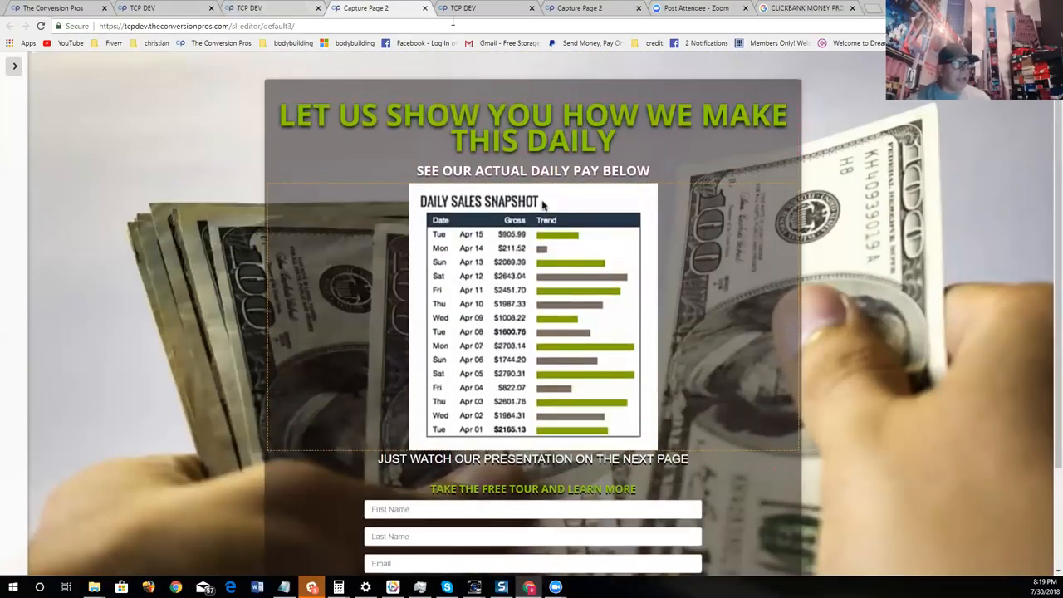
- Bring back the settings menu, resize the daily sales snapshot image to 25%, save it and hide the menu again
click(15, 65)
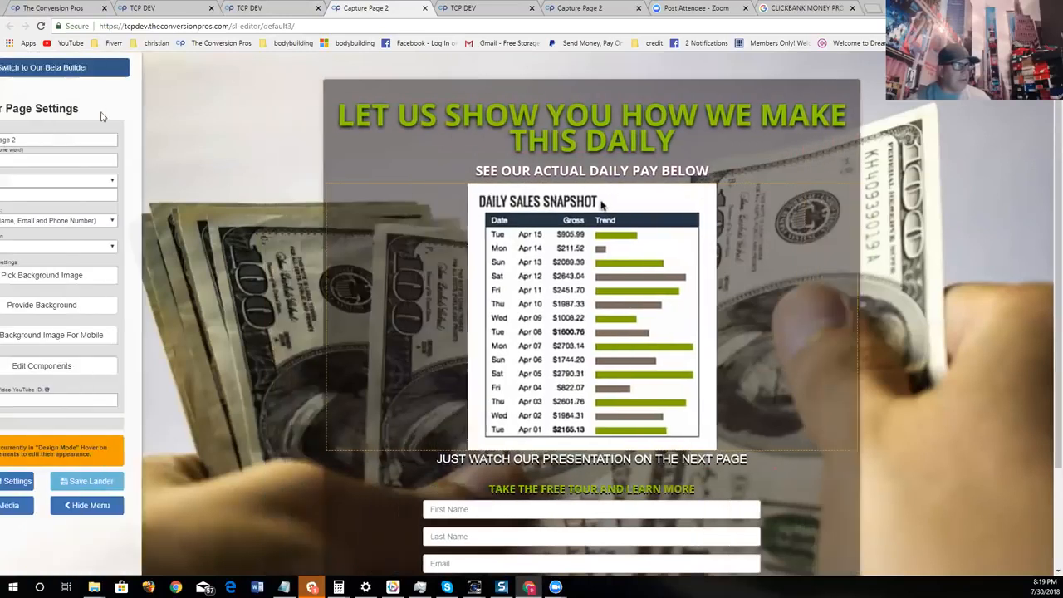
click(326, 225)
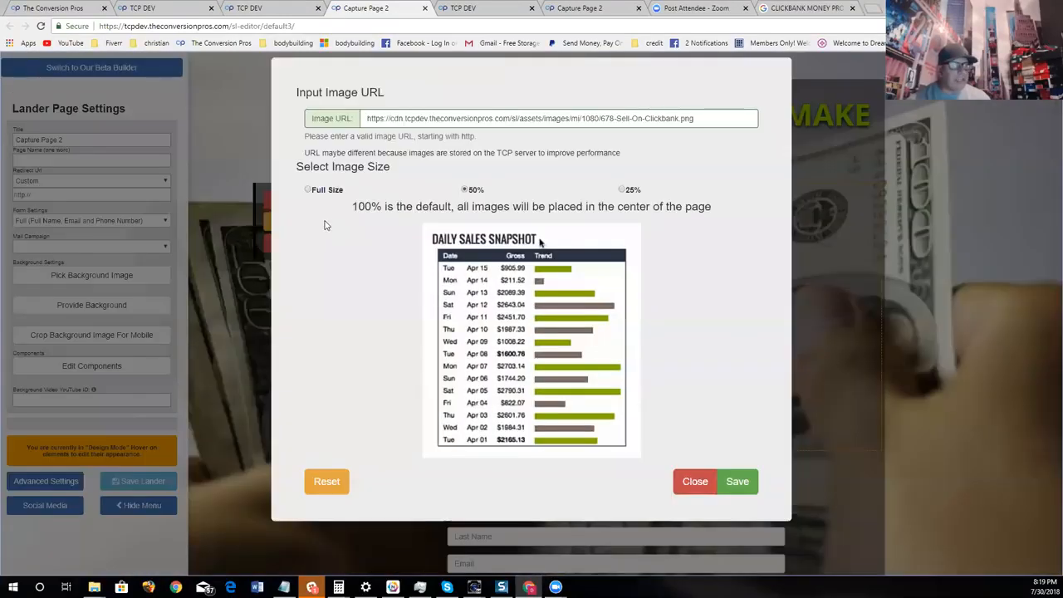
click(621, 191)
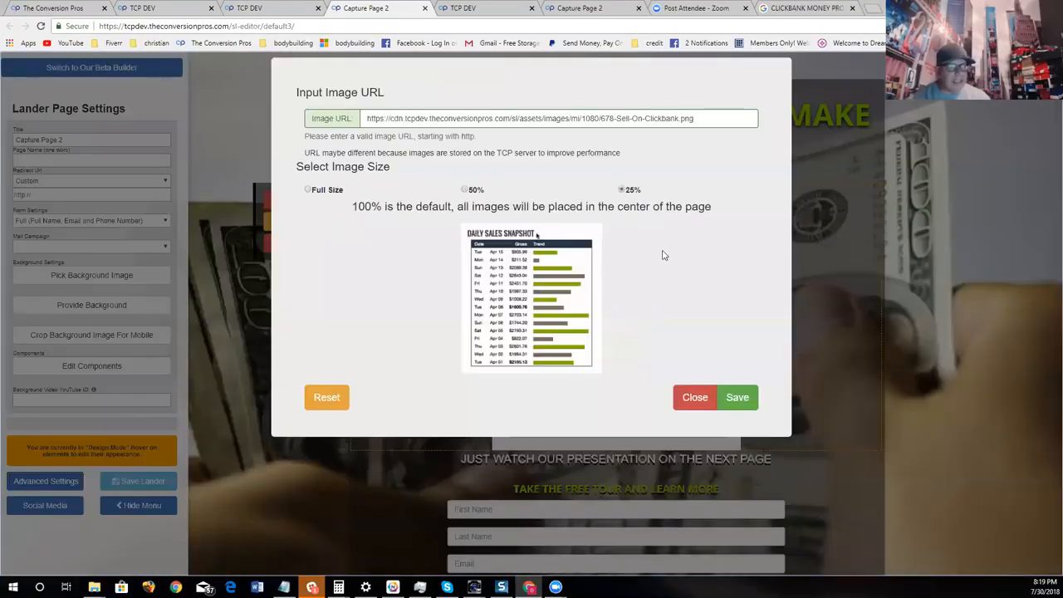
click(738, 397)
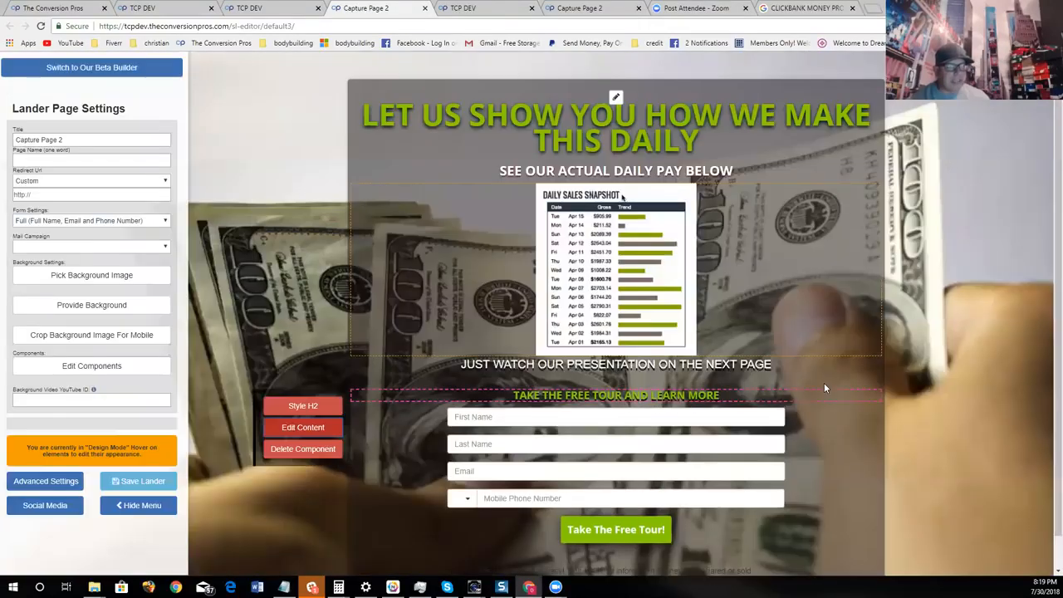
click(137, 505)
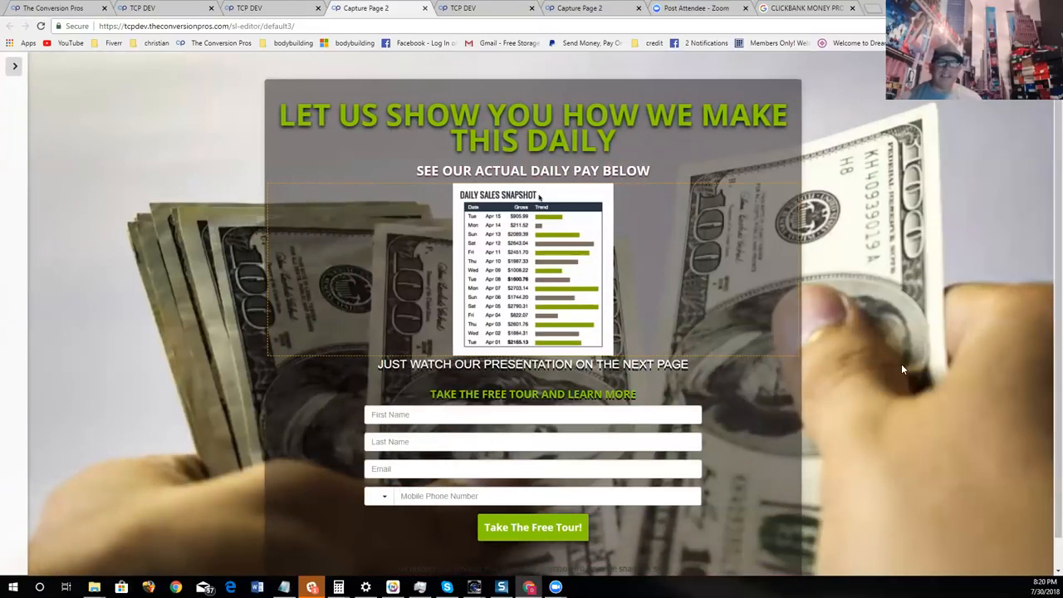
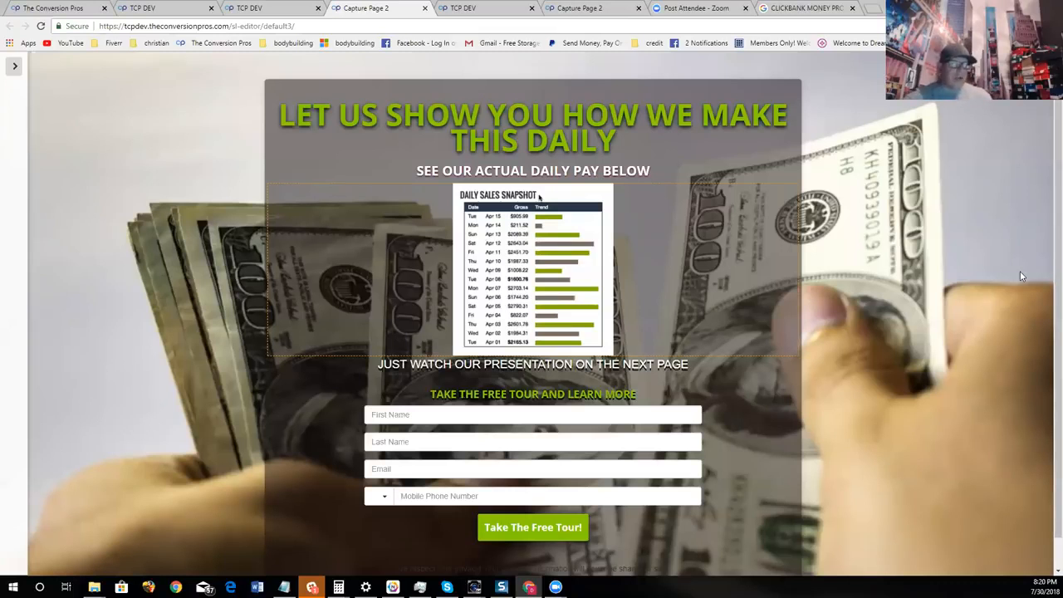
- Review the money-themed capture page from the headline down to the footer links and bring back the settings menu
scroll(967, 330, down, 1)
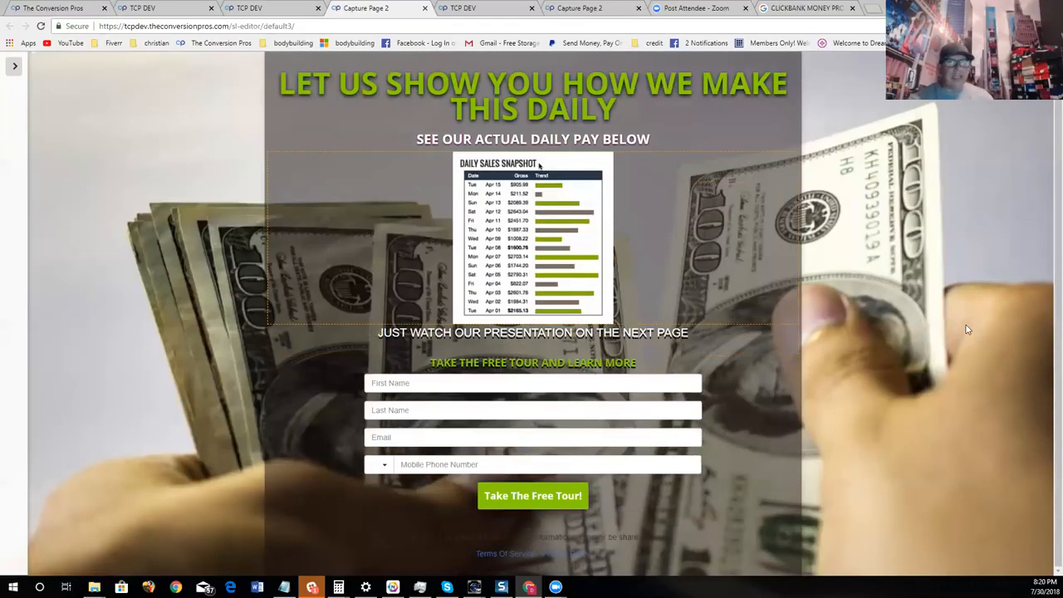
scroll(981, 478, up, 1)
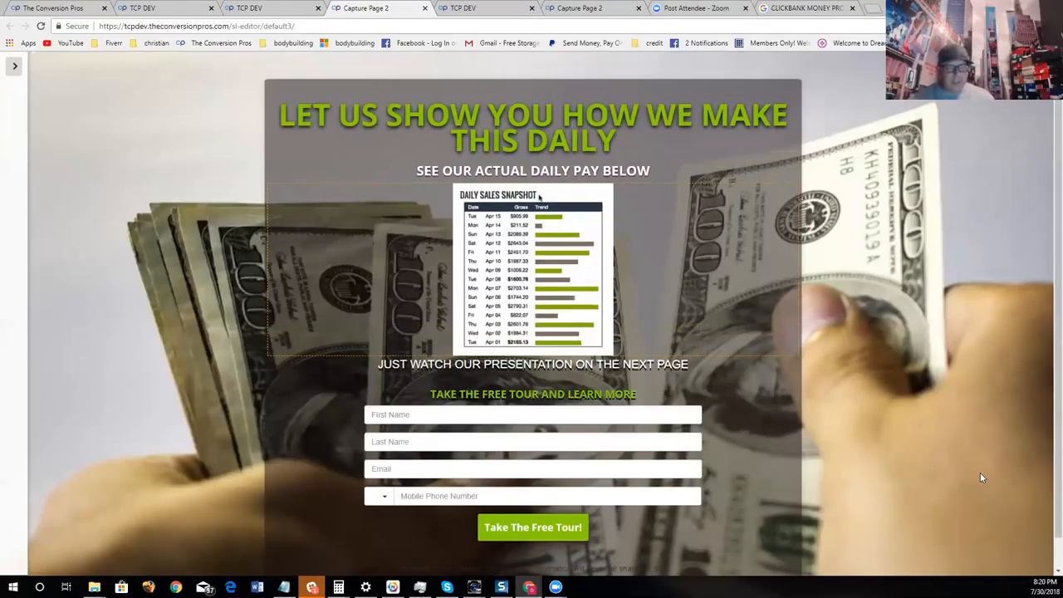
scroll(981, 478, down, 1)
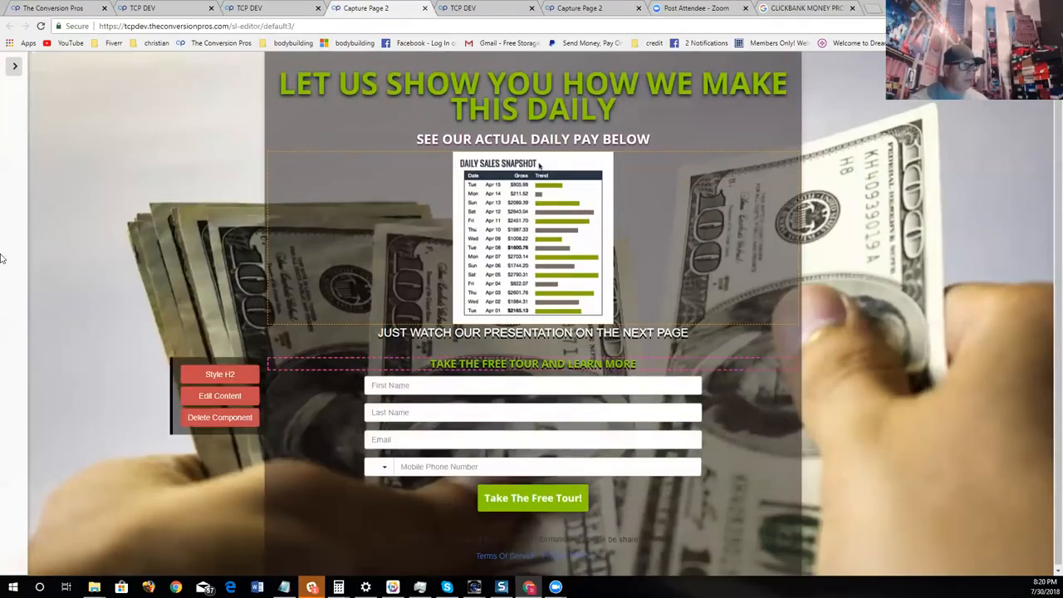
click(14, 66)
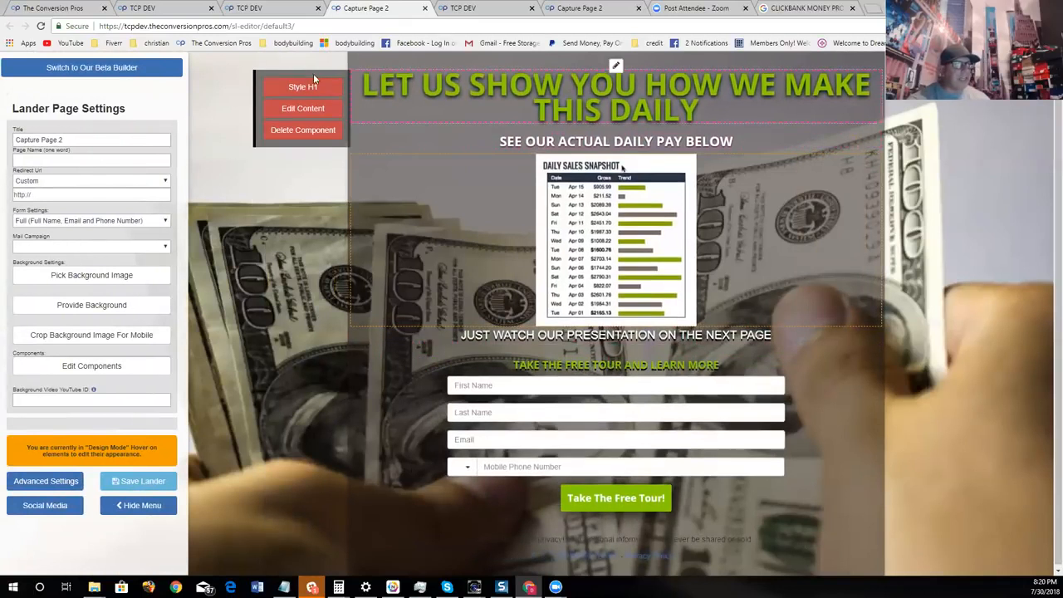
- Close both open Capture Page 2 editors and start editing a new page from the Full See Through Opacity template in the standard builder
click(425, 8)
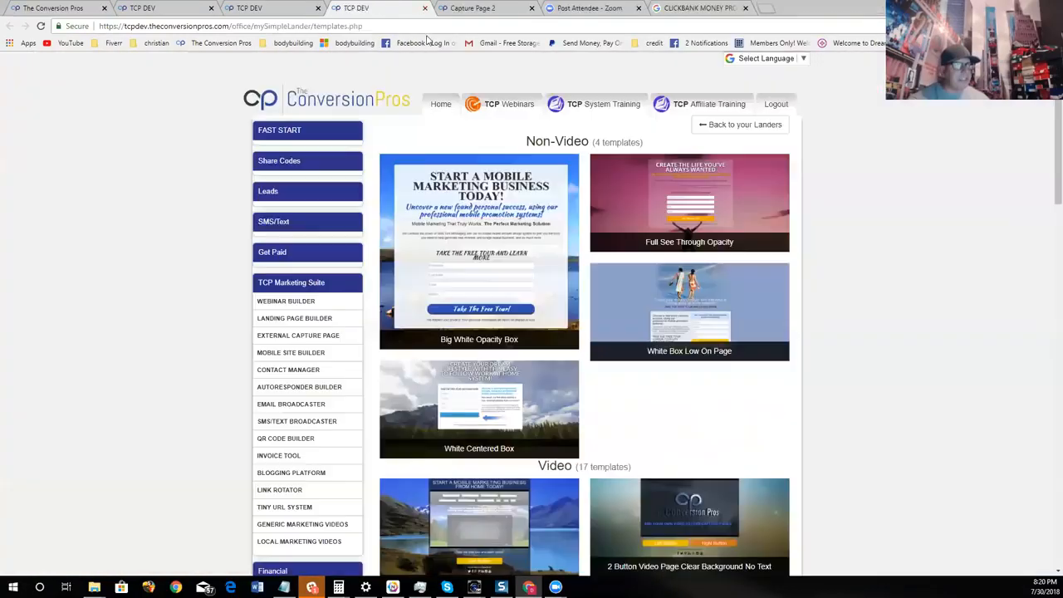
click(532, 8)
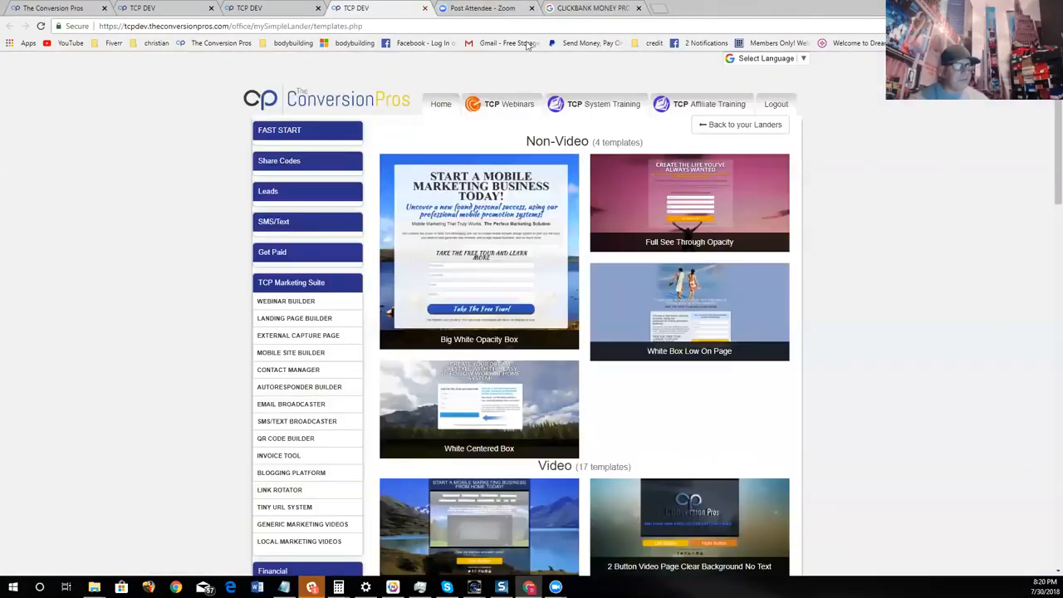
click(680, 213)
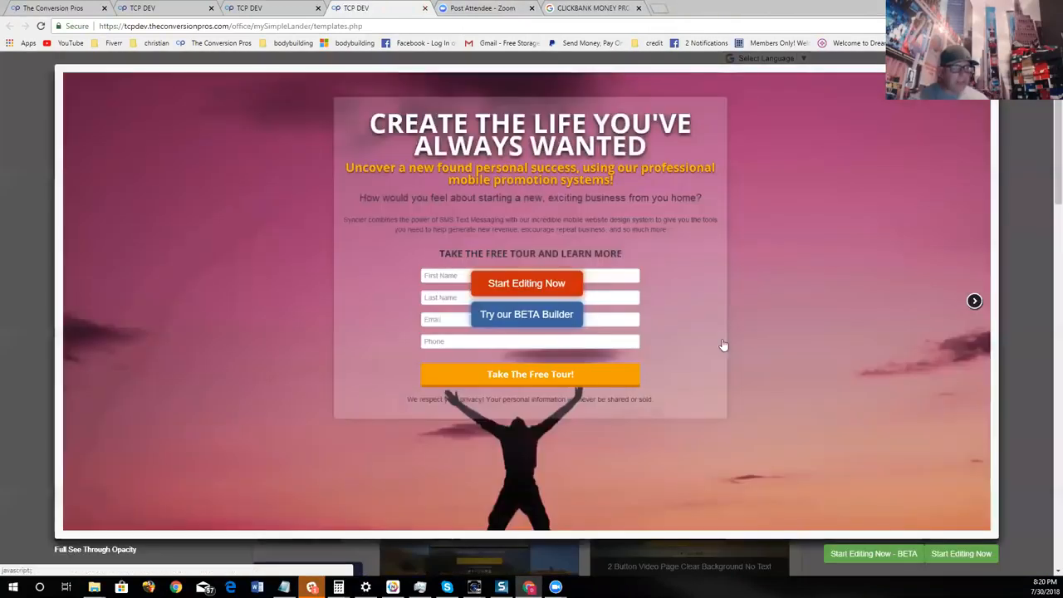
click(558, 284)
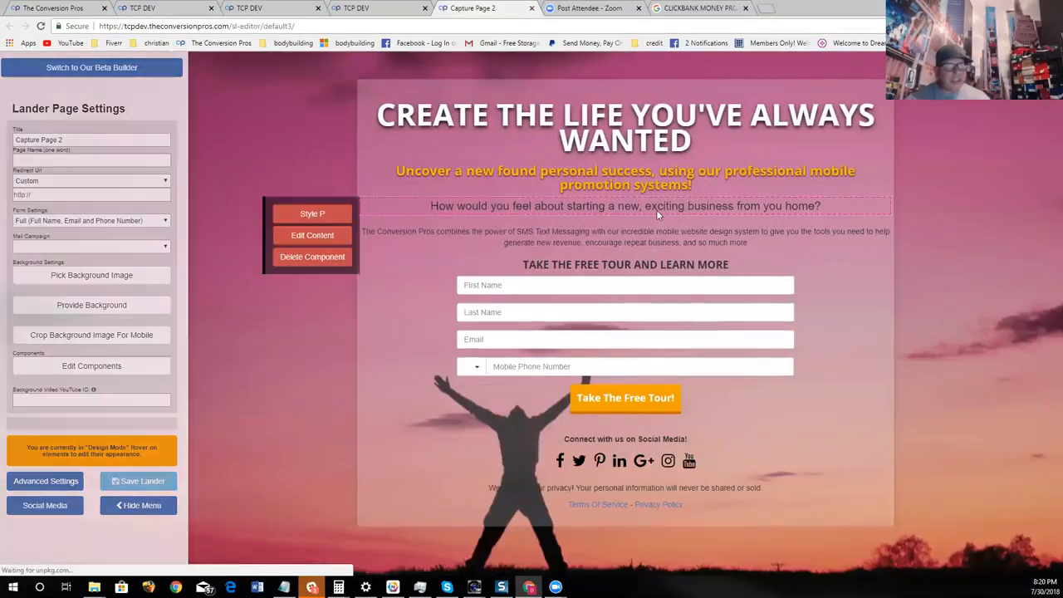
- Open YouTube in a new browser tab and search for FOREX TRADING
click(771, 10)
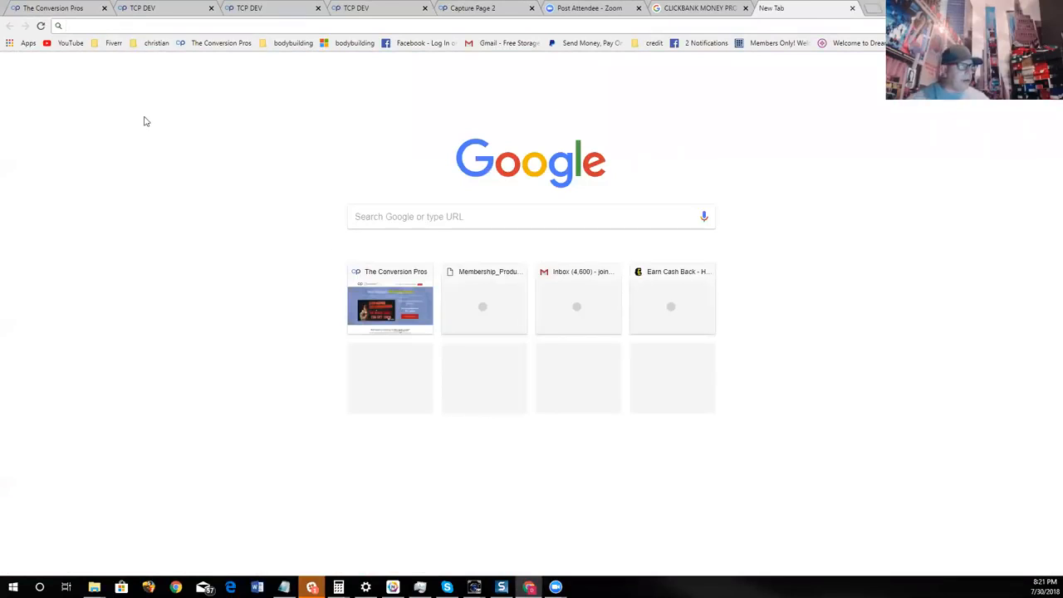
click(81, 44)
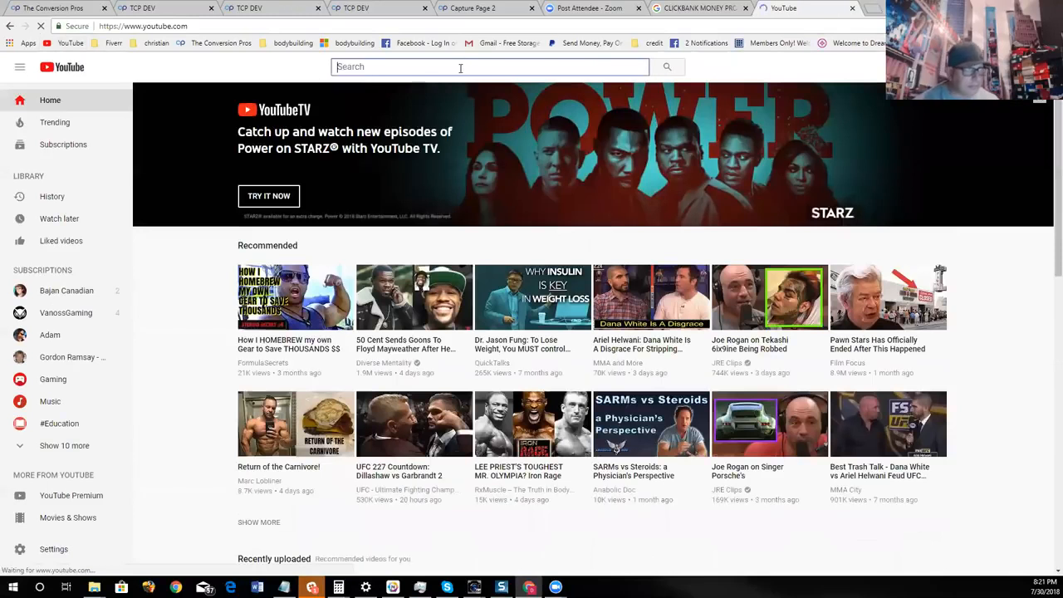
key(F11)
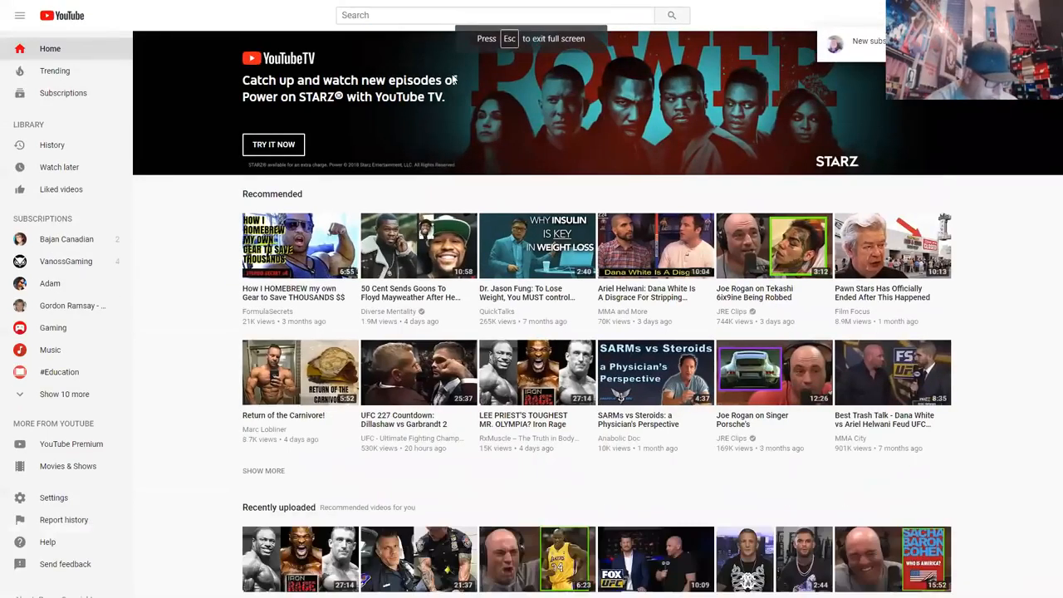
key(F11)
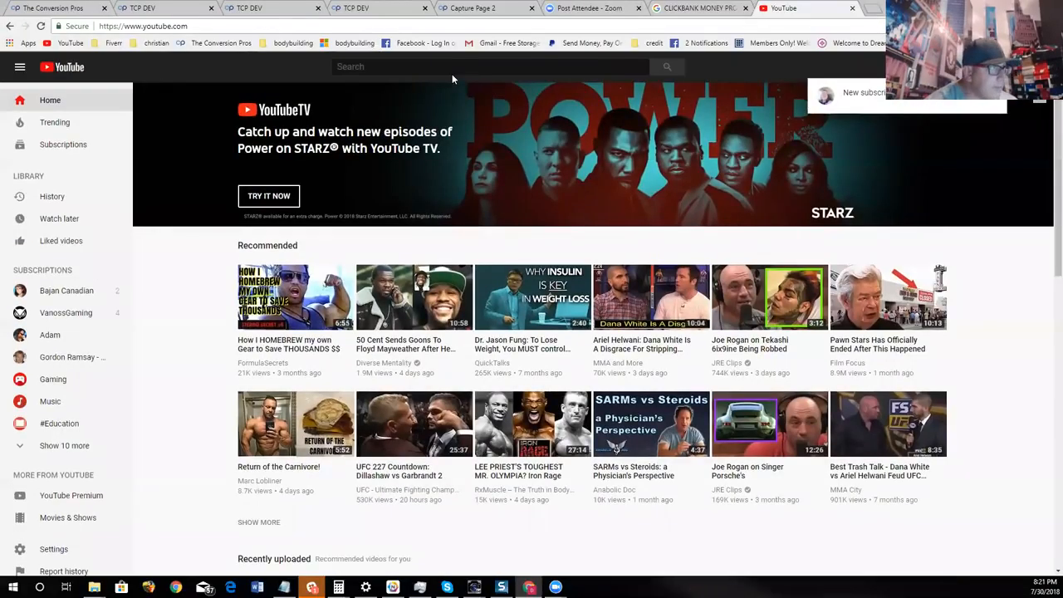
click(404, 67)
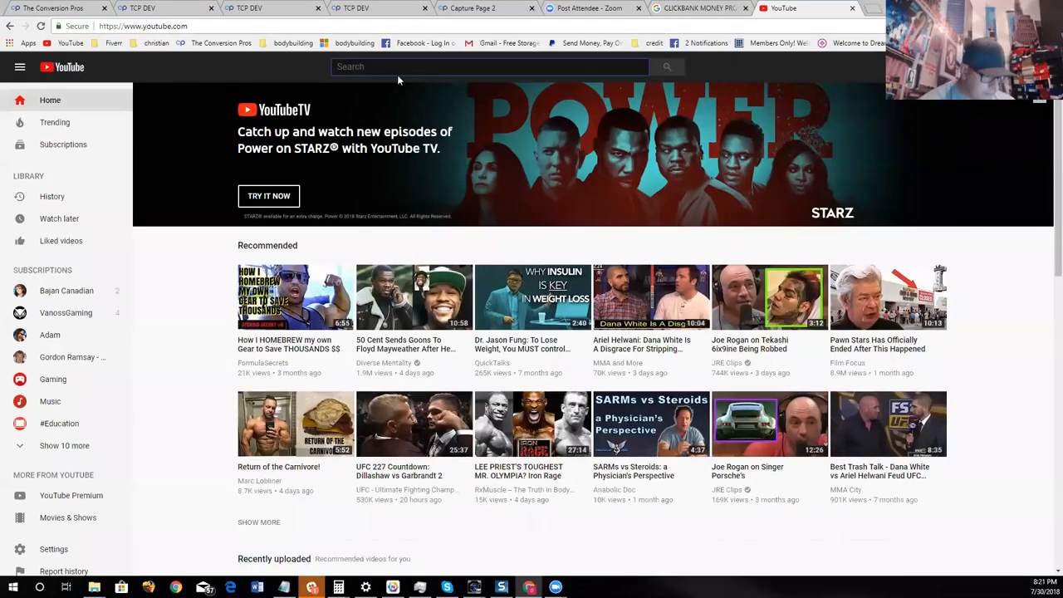
text(FOREX TRADING)
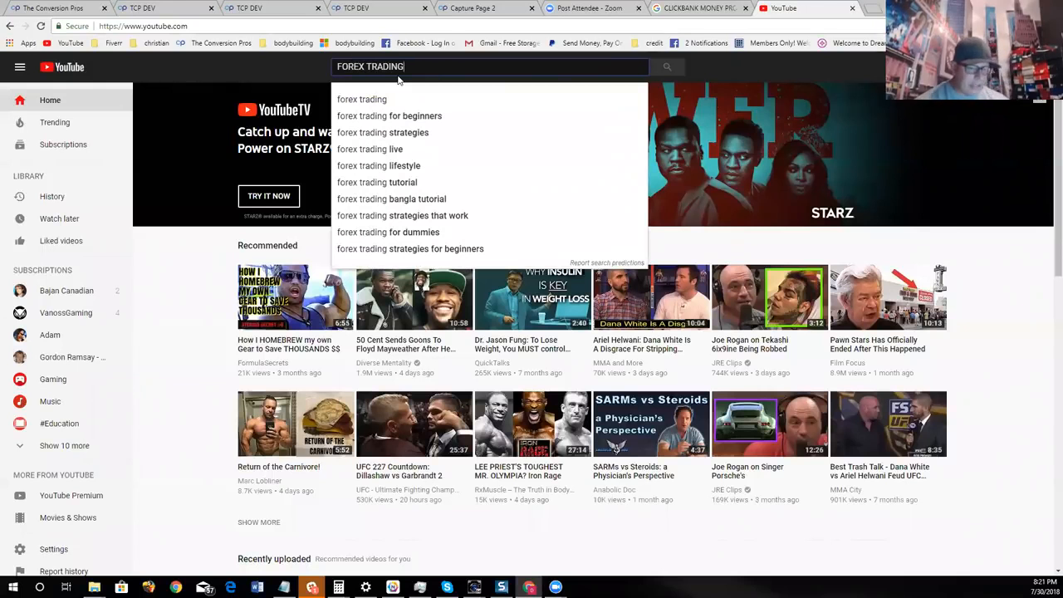
key(Return)
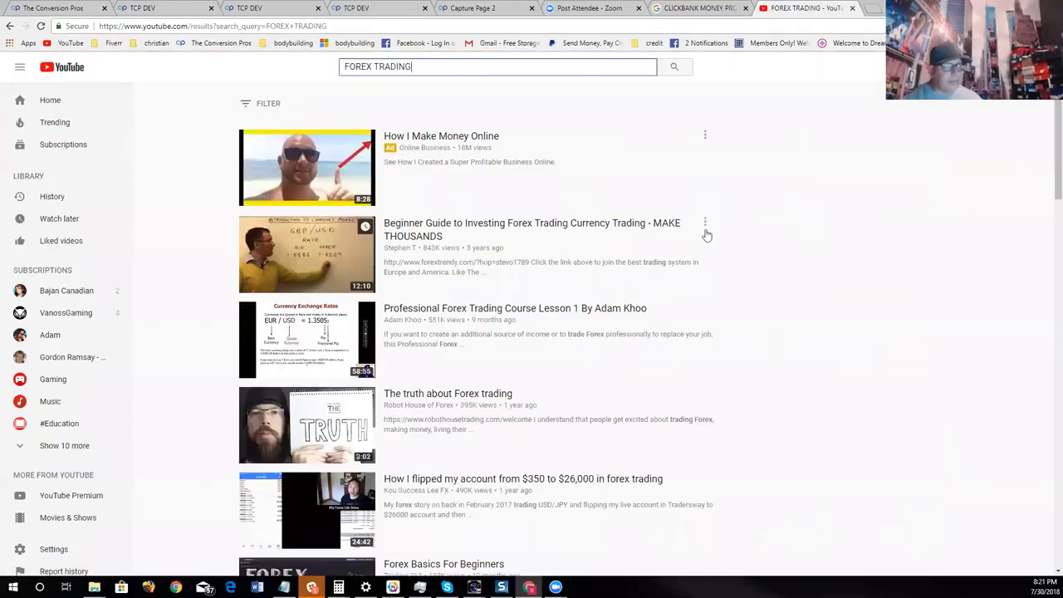
- Open the video "The truth about Forex trading", pause it and copy its web address
scroll(706, 235, down, 3)
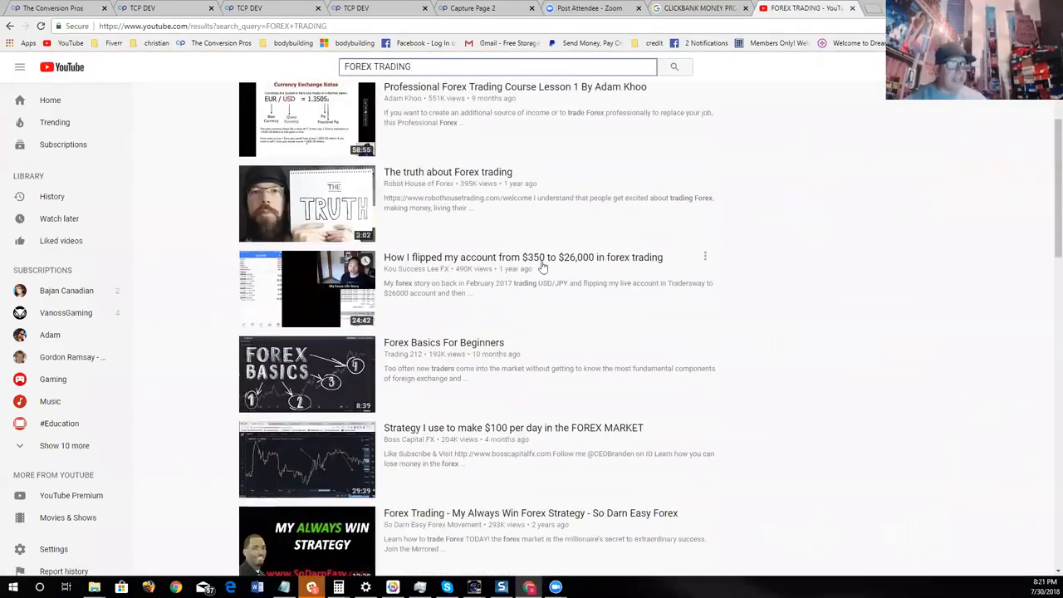
click(456, 188)
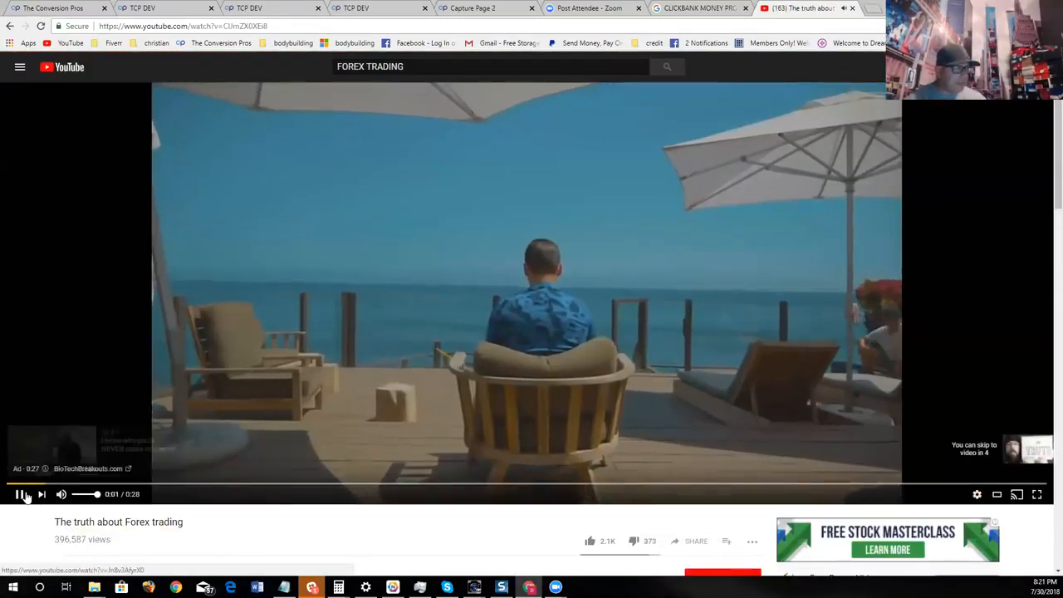
click(23, 495)
click(270, 27)
right_click(273, 28)
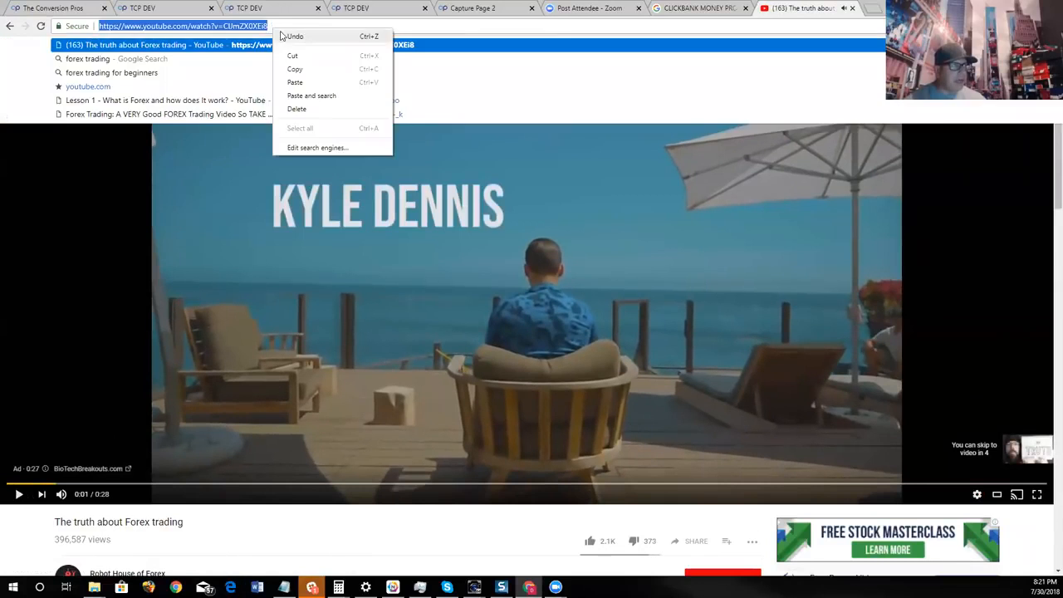
click(300, 69)
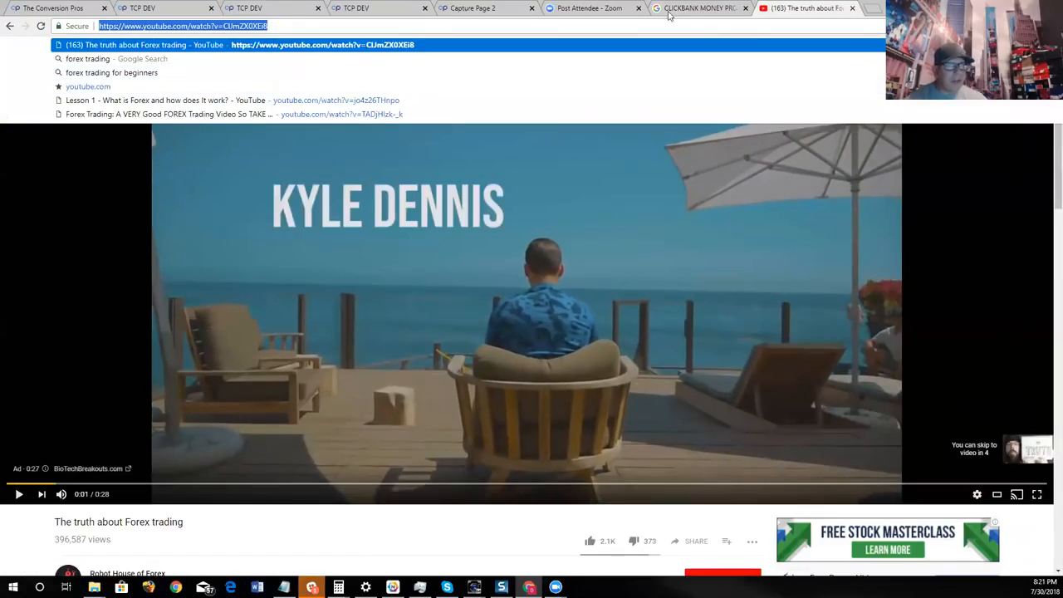
- Return to the new Capture Page 2 editor and show the available page components
click(509, 10)
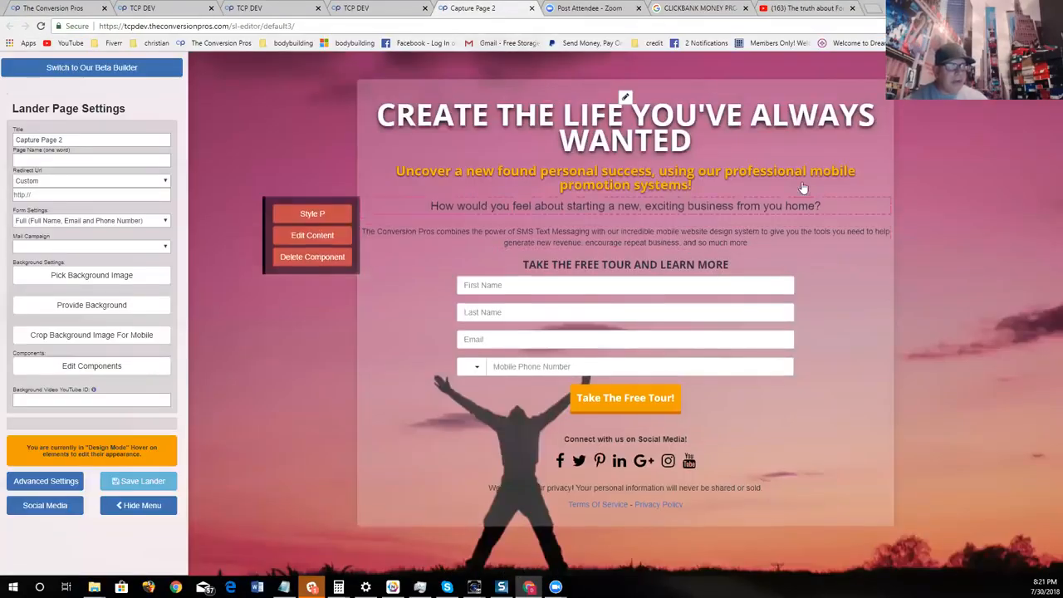
click(83, 367)
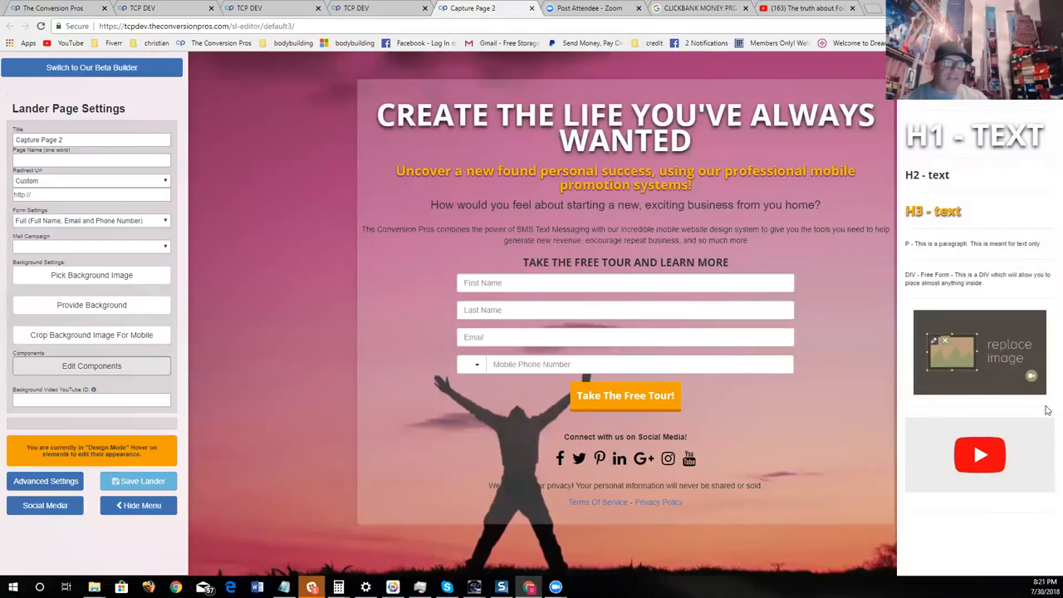
drag(981, 352, 618, 166)
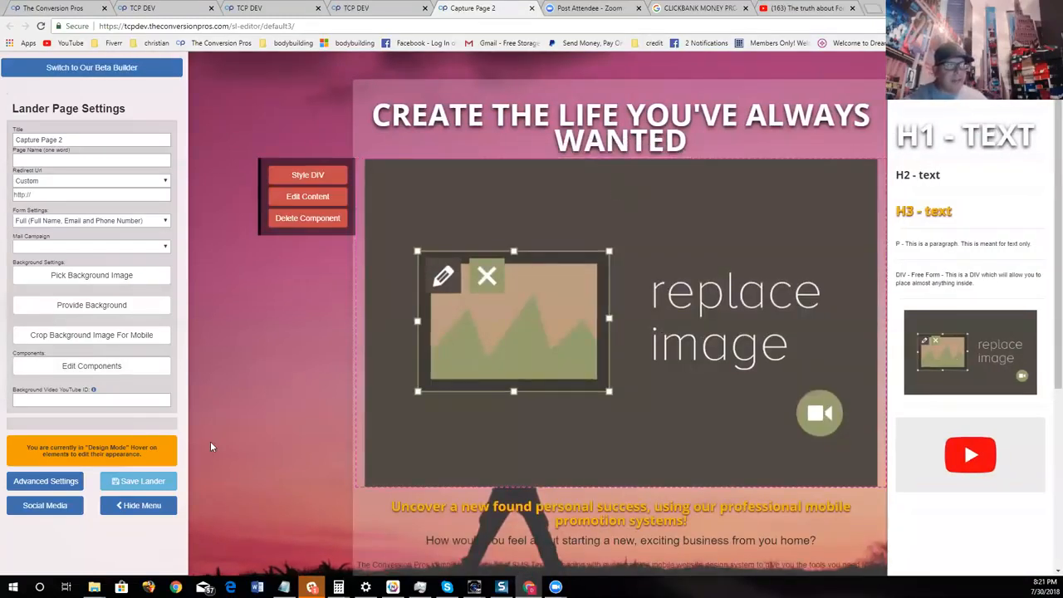
click(307, 218)
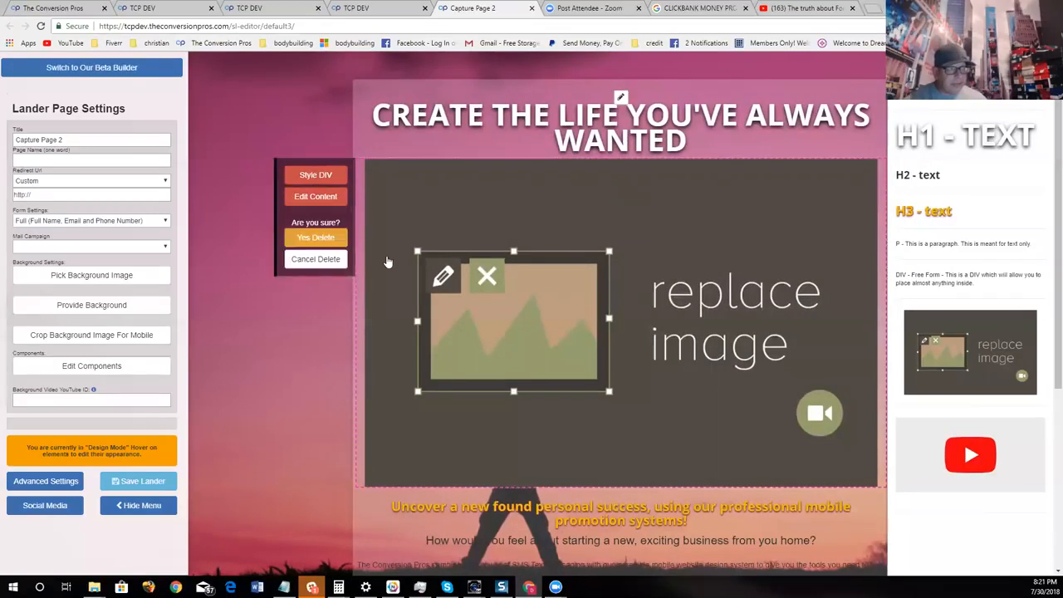
click(315, 238)
- Insert a YouTube video component below the yellow subheading and paste the copied video address as its URL
drag(970, 454, 636, 244)
click(300, 235)
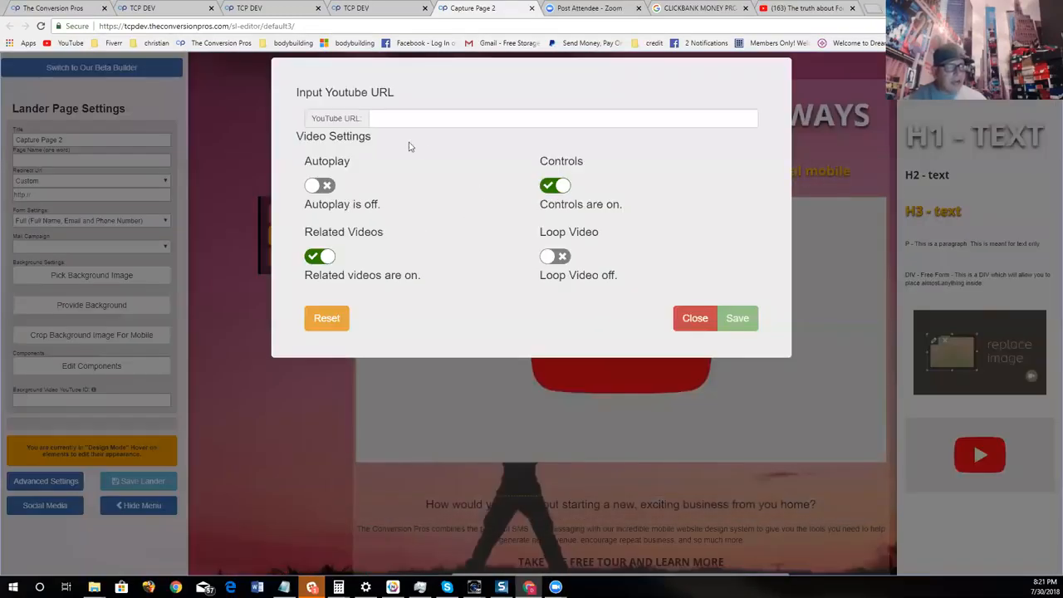
right_click(404, 122)
click(443, 188)
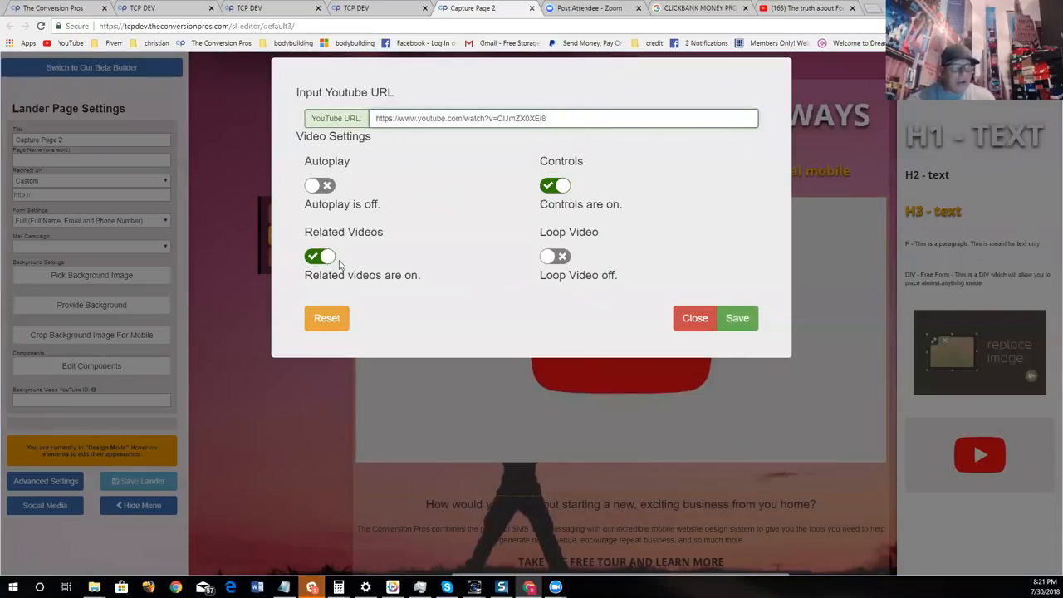
- Turn off related videos for the embedded video, save its settings and check the video on the page
click(313, 259)
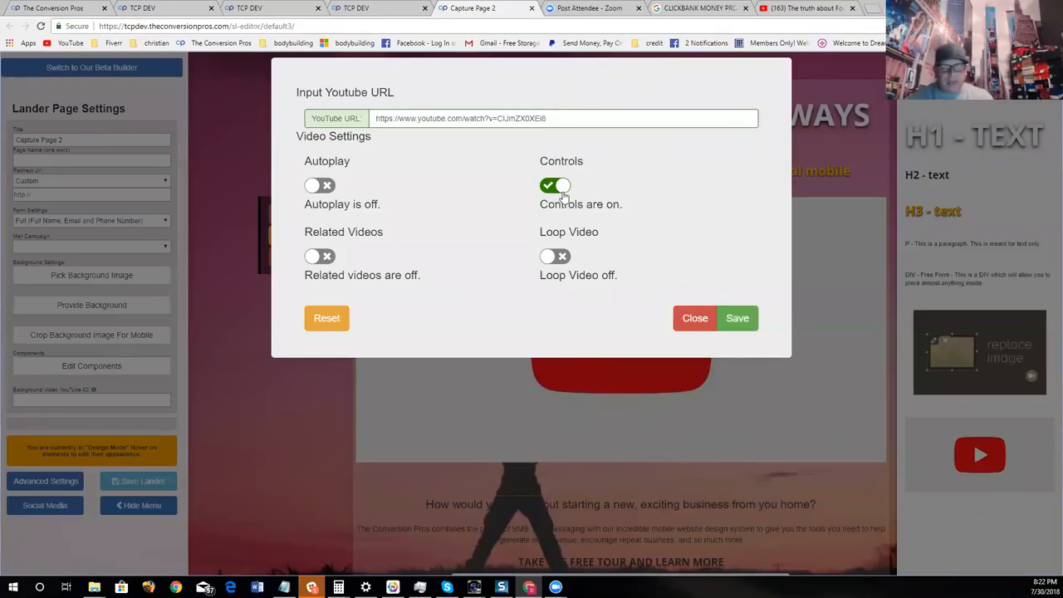
click(737, 318)
scroll(766, 481, down, 2)
scroll(720, 397, up, 2)
scroll(715, 394, down, 1)
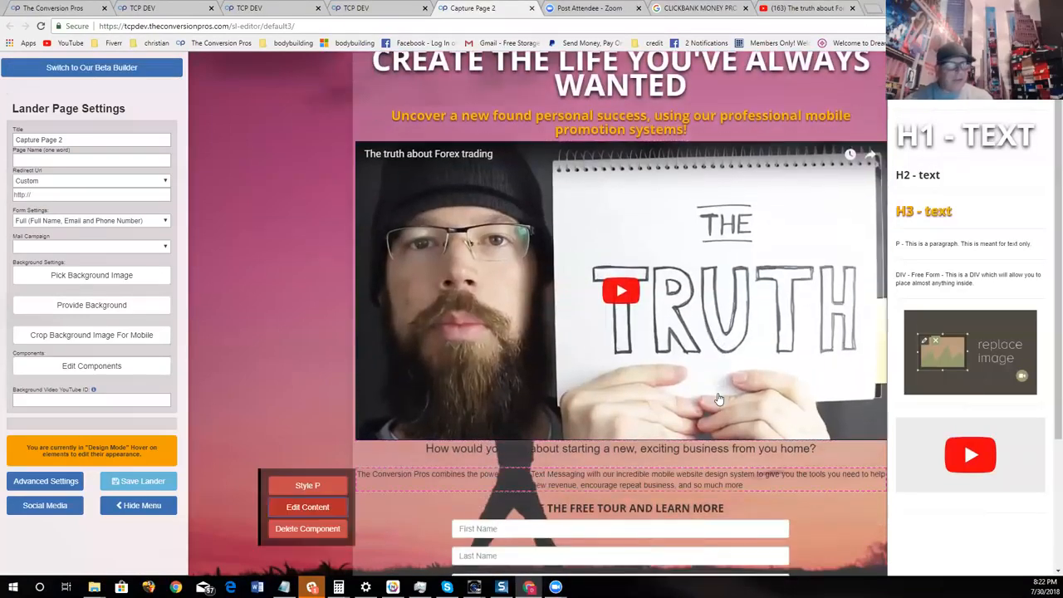
- Search Google Images for FOREX RESULTS in a new tab and browse the pictures of trading results
mouse_move(852, 68)
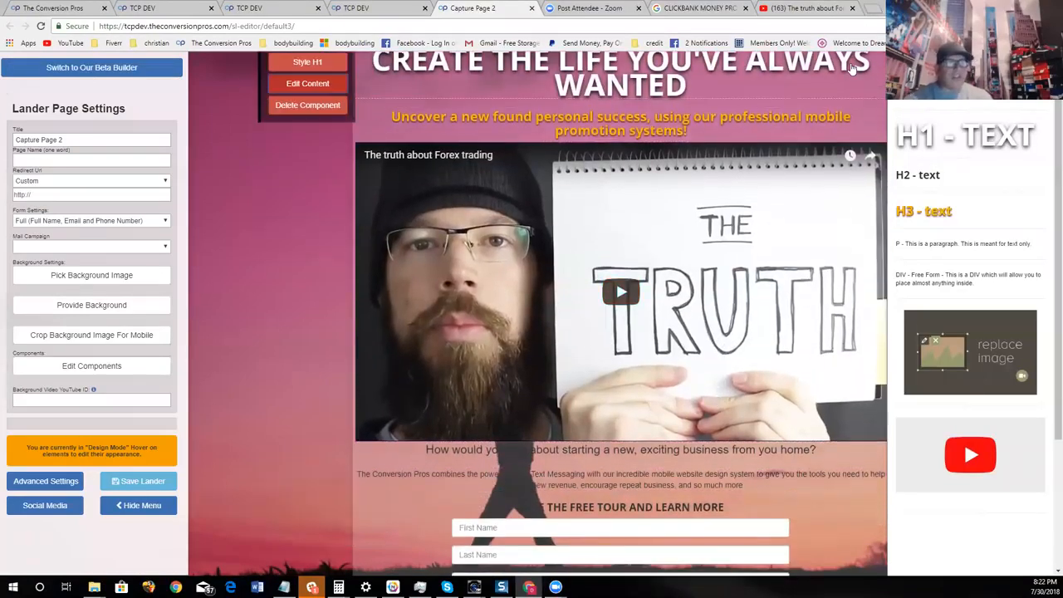
click(872, 8)
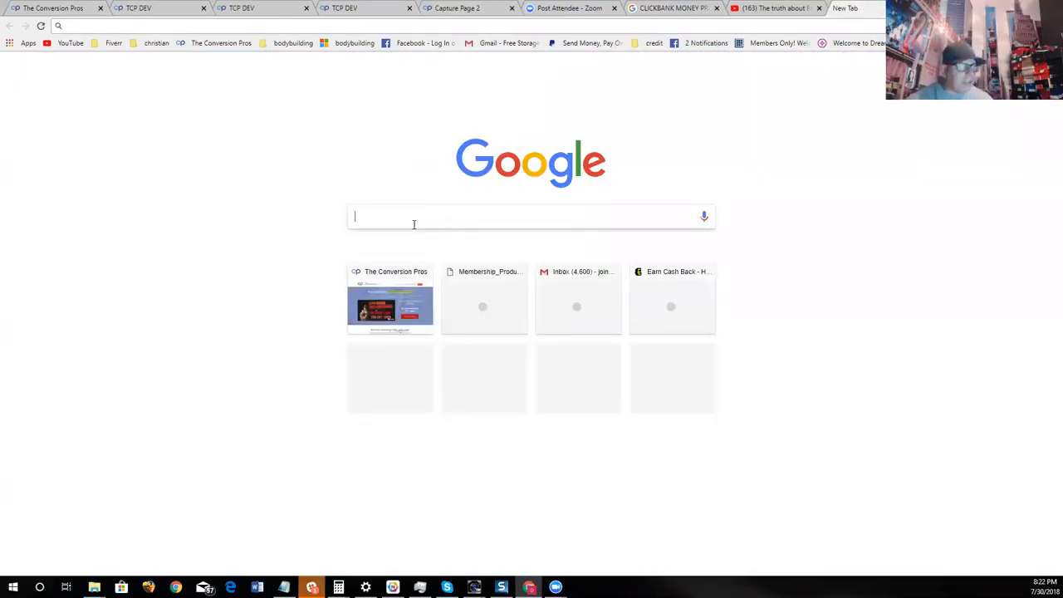
text(FOR)
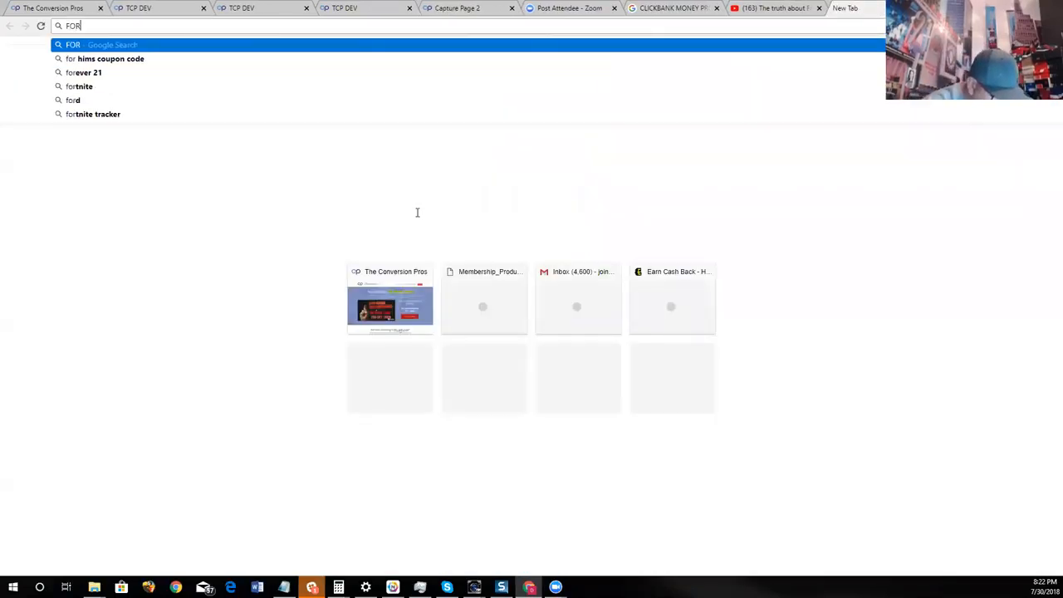
text(EX RESULTS)
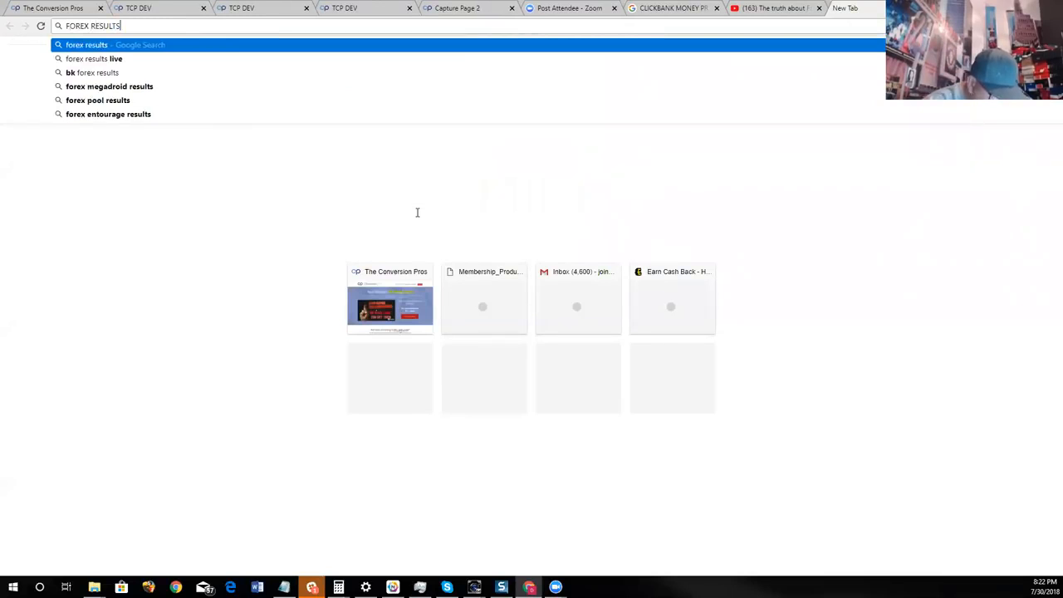
key(Return)
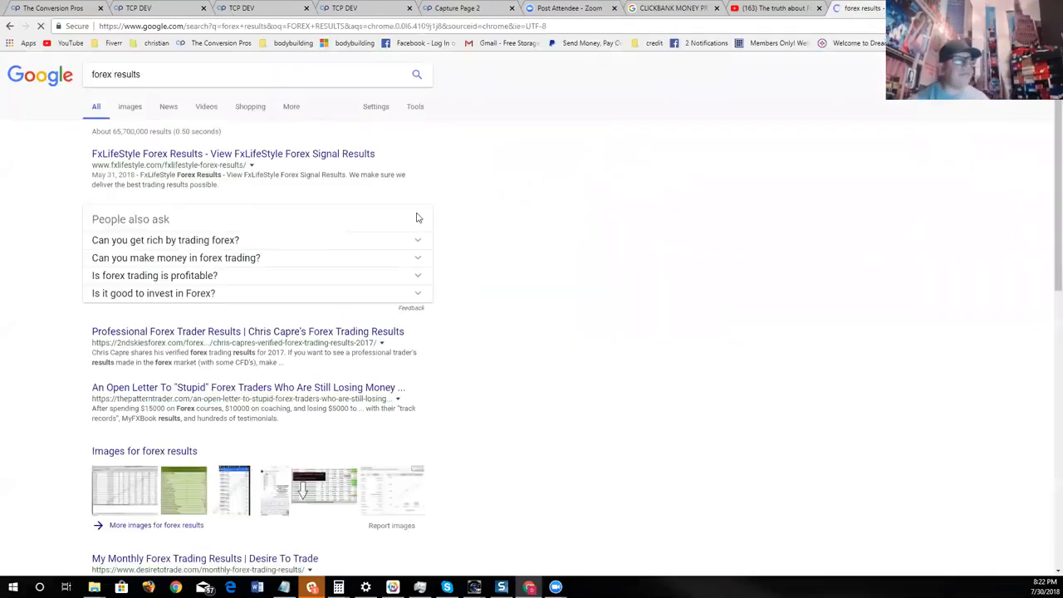
click(130, 111)
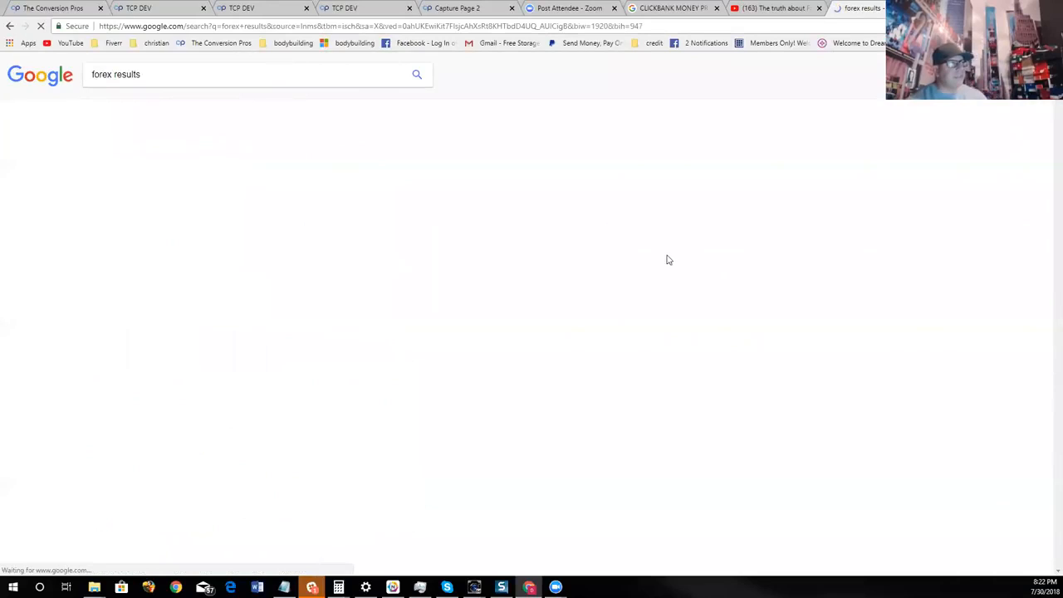
scroll(766, 394, down, 2)
scroll(766, 394, down, 2)
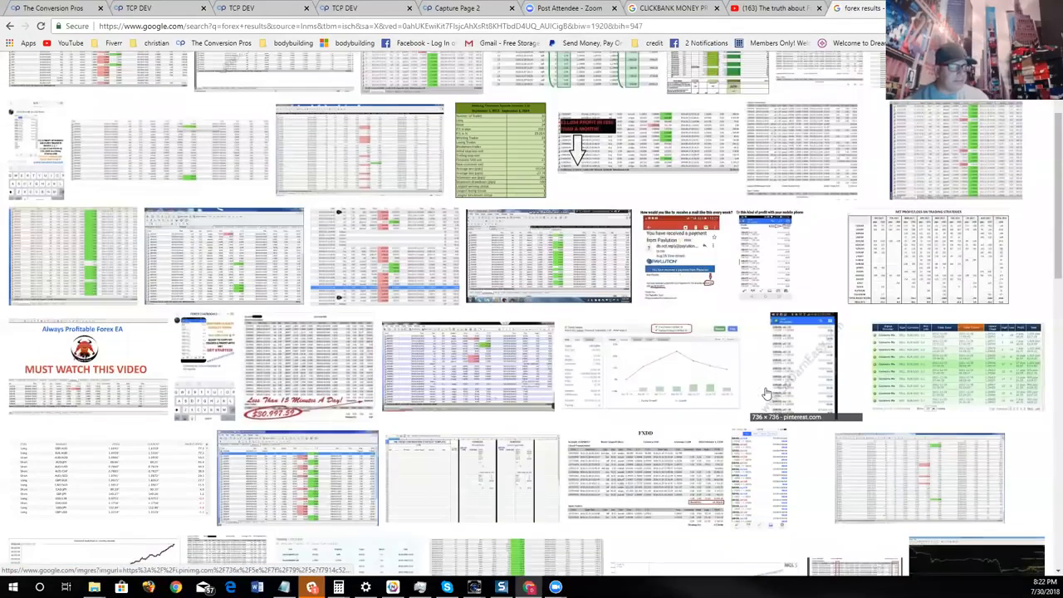
scroll(766, 394, up, 1)
scroll(991, 371, down, 1)
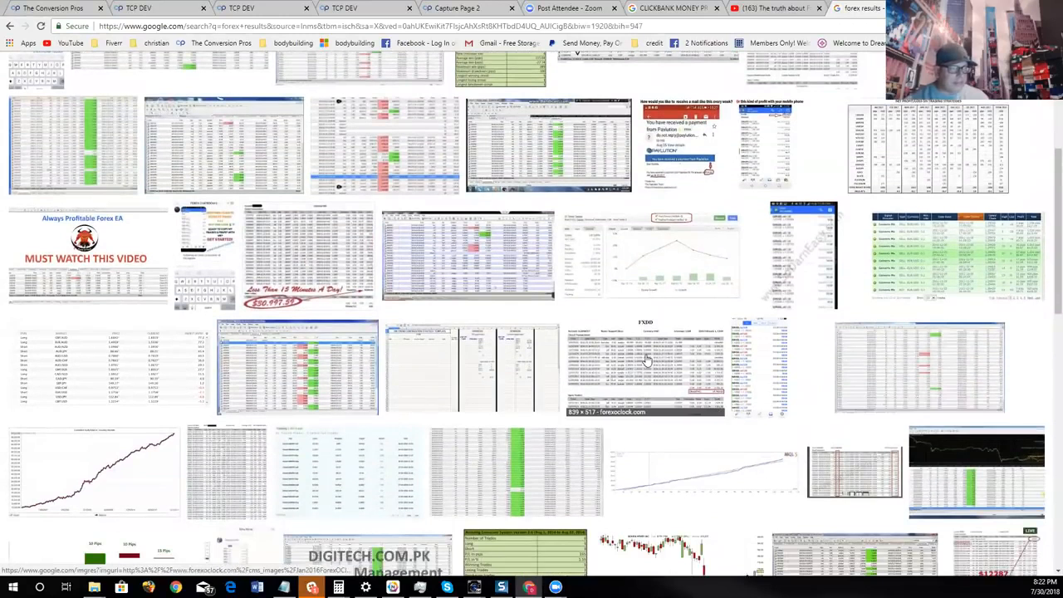
- Open the ZuluTrade Demo Account Results picture among the forex results images and copy its image address
scroll(365, 351, up, 1)
scroll(499, 332, up, 2)
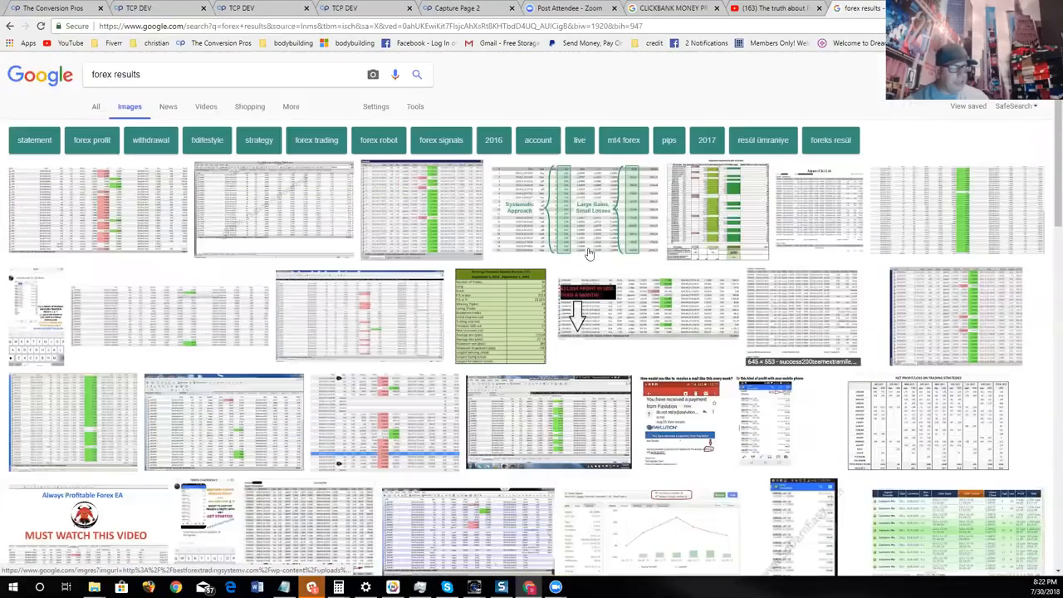
scroll(886, 264, down, 1)
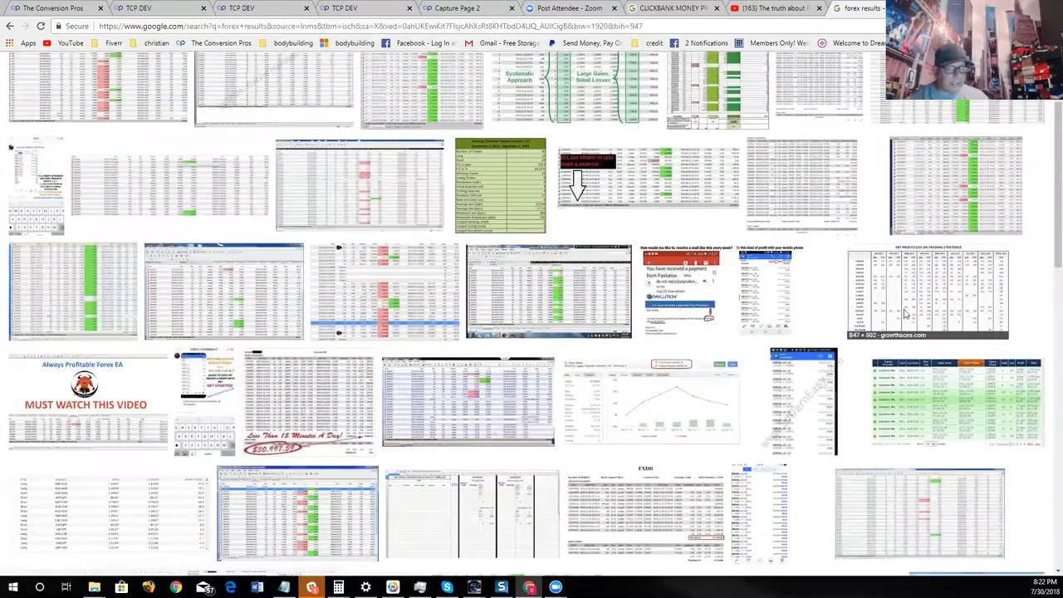
click(922, 390)
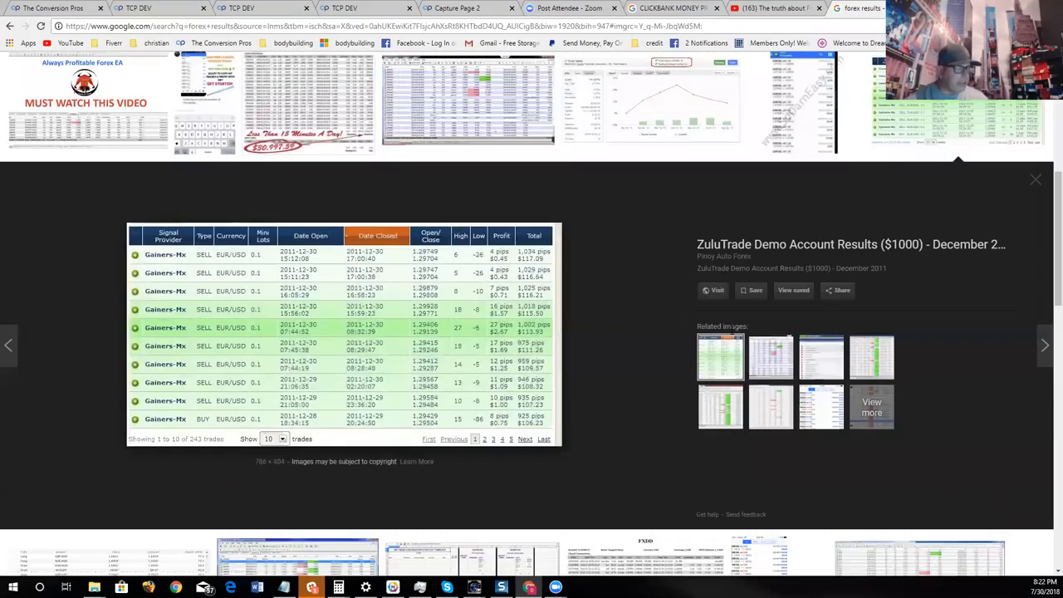
right_click(406, 307)
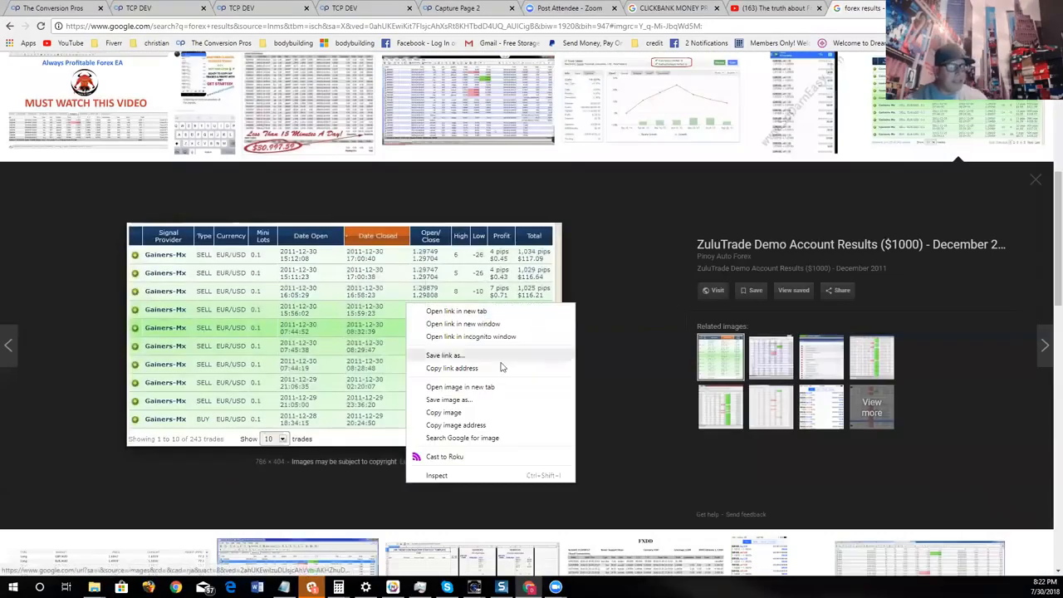
click(506, 425)
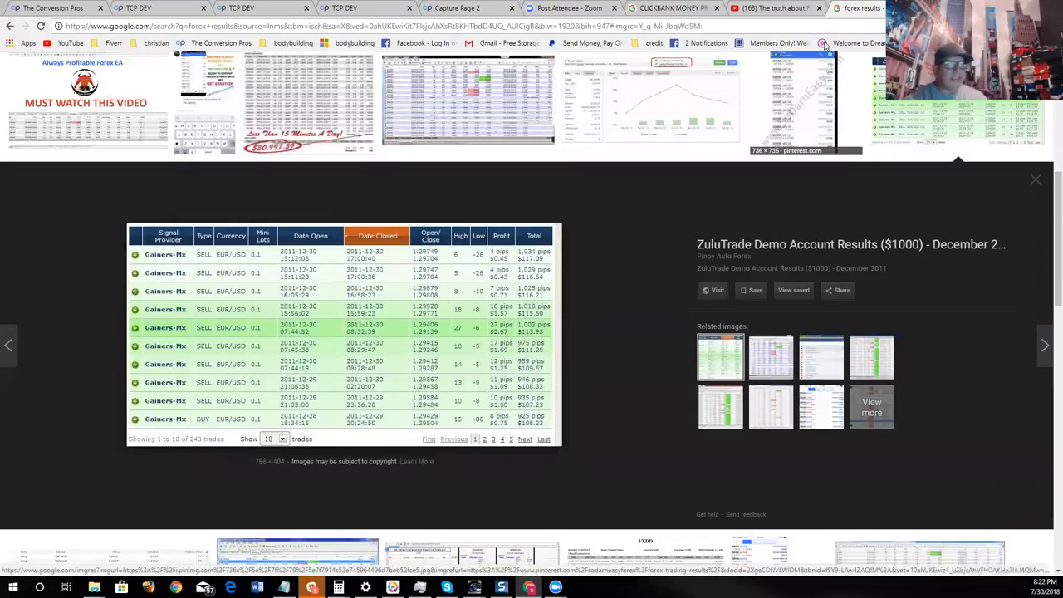
- Return to the Capture Page 2 editor and insert an image component below the question about starting a new business
click(570, 7)
click(457, 8)
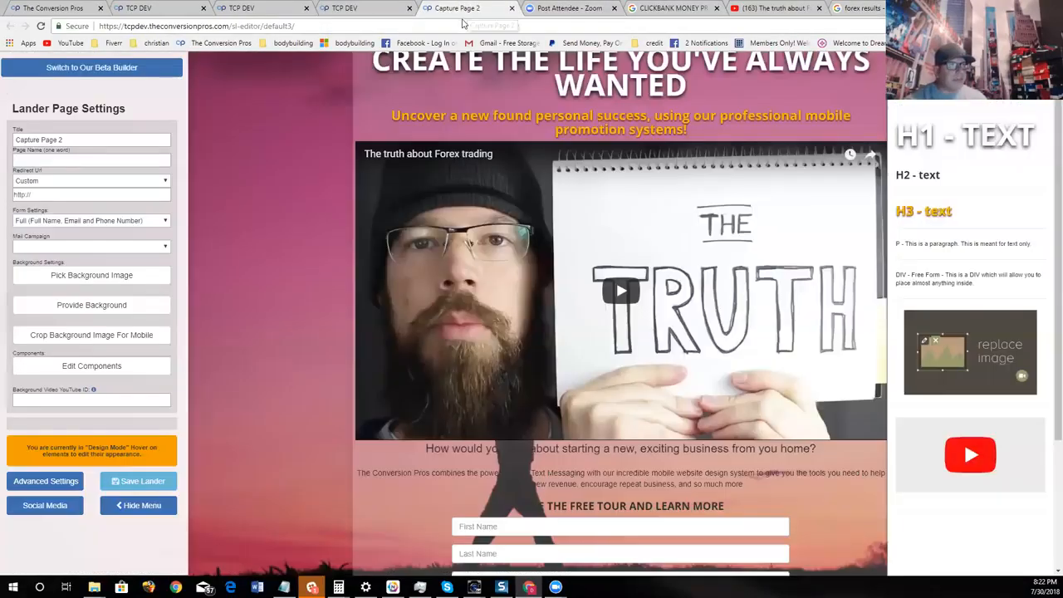
scroll(911, 323, down, 1)
drag(987, 340, 681, 468)
scroll(681, 469, down, 4)
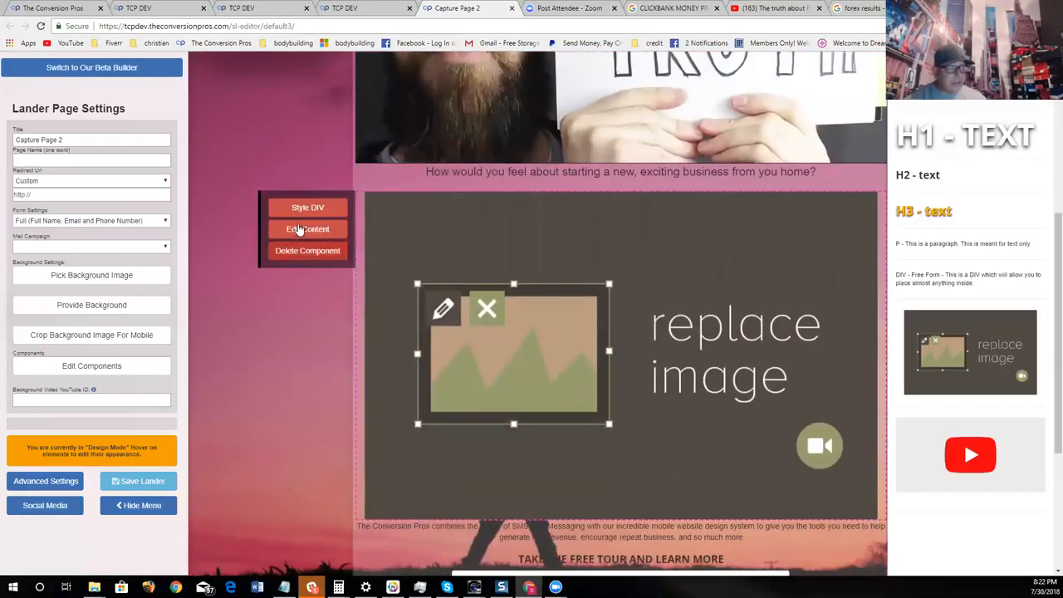
- Paste the copied picture address as the new component's image URL, set its size to 50% and save it
click(307, 230)
right_click(480, 122)
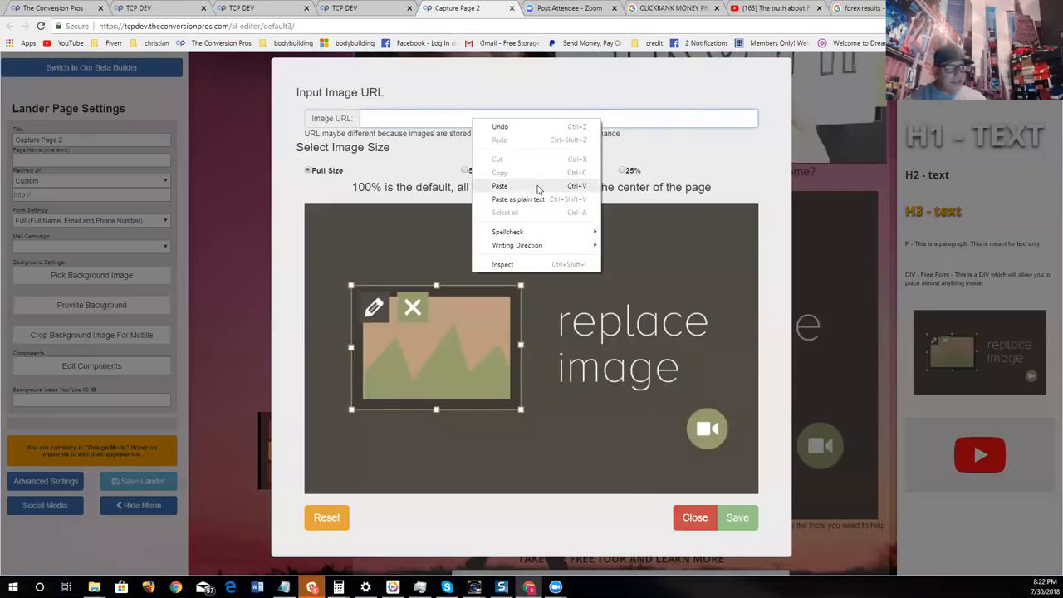
click(536, 184)
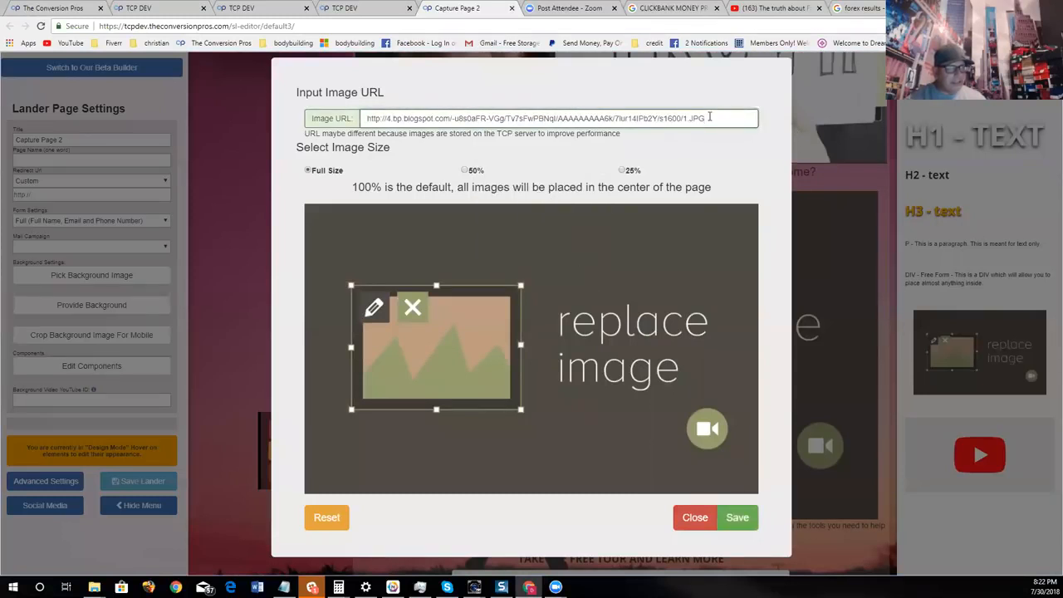
click(465, 170)
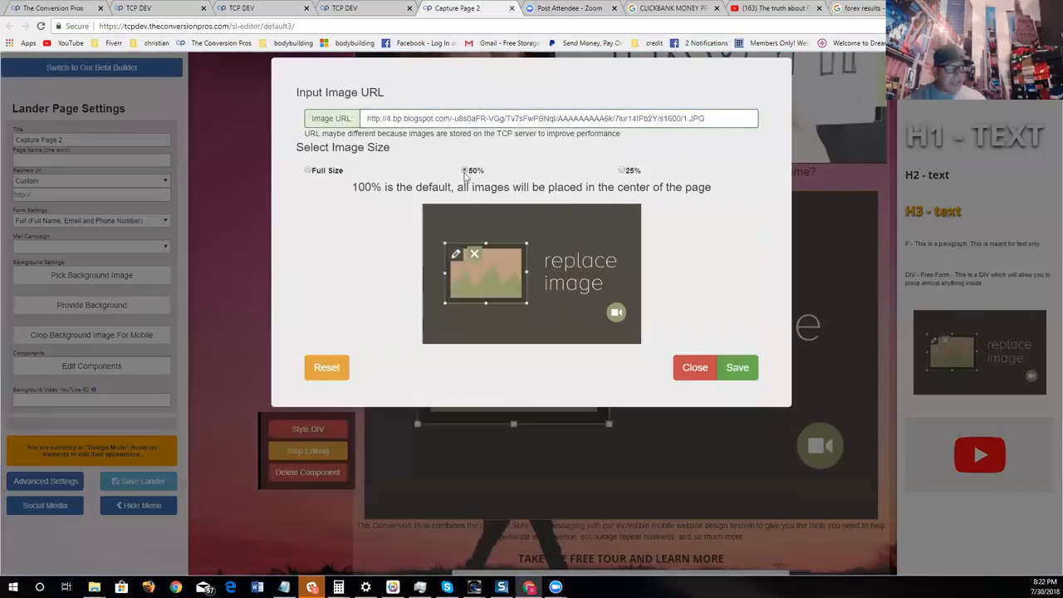
click(736, 368)
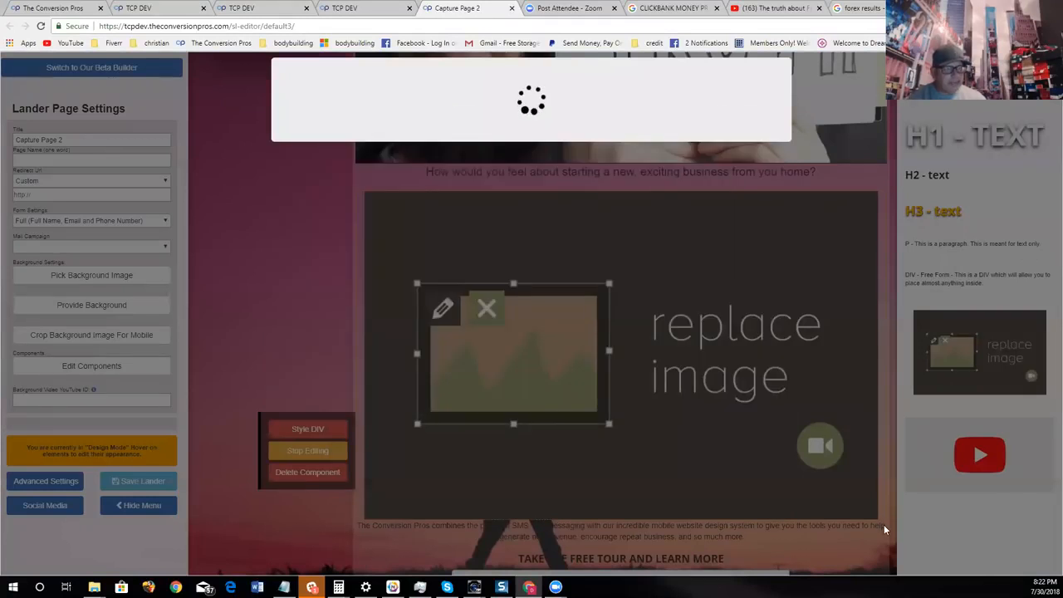
scroll(635, 406, up, 3)
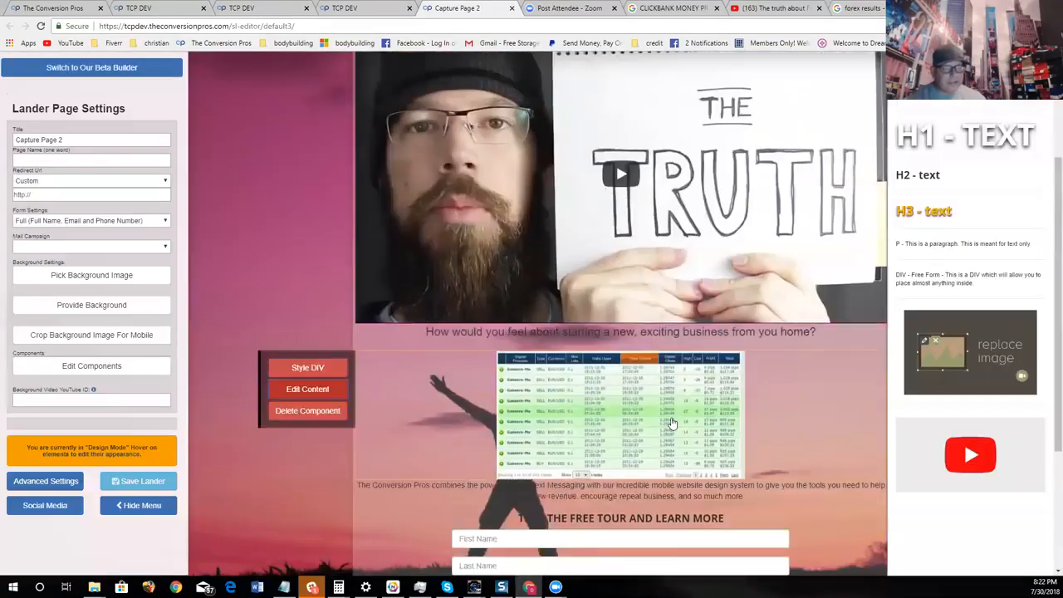
scroll(836, 408, up, 1)
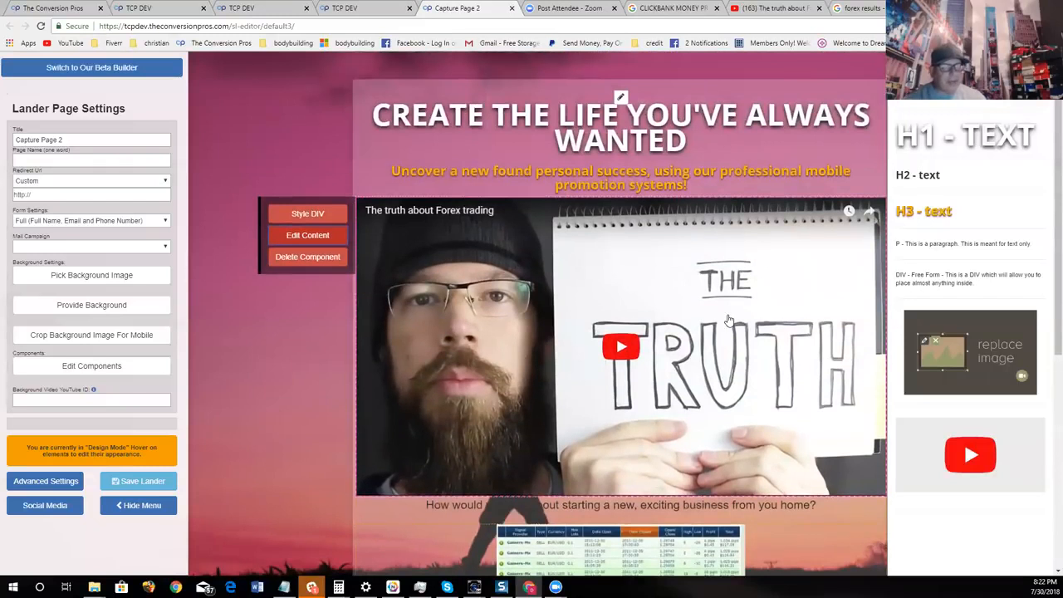
- Insert an H1 text component directly above the trading results picture
scroll(643, 301, down, 2)
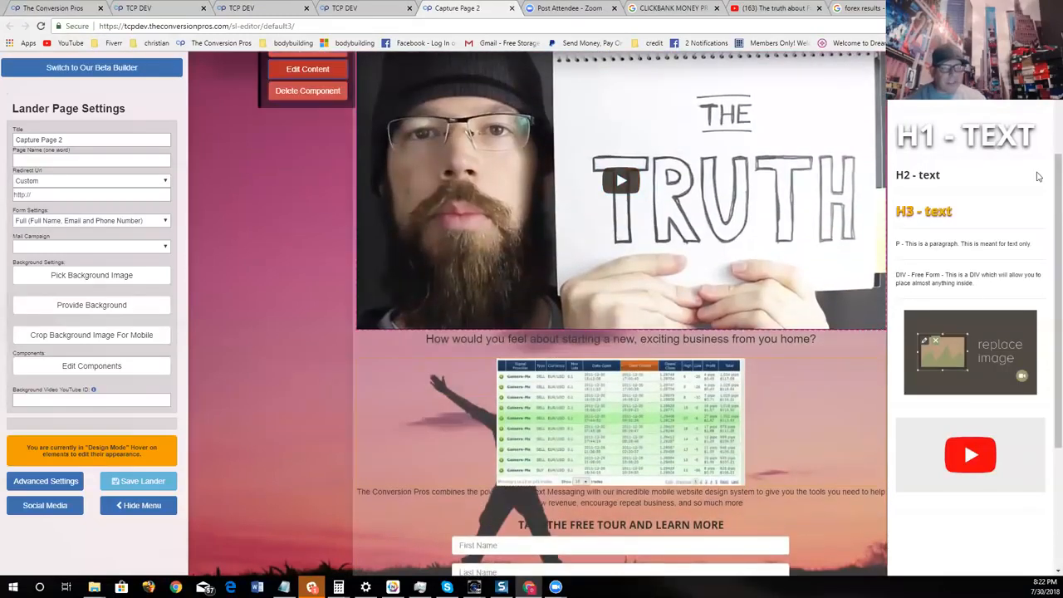
drag(964, 137, 509, 376)
mouse_move(615, 369)
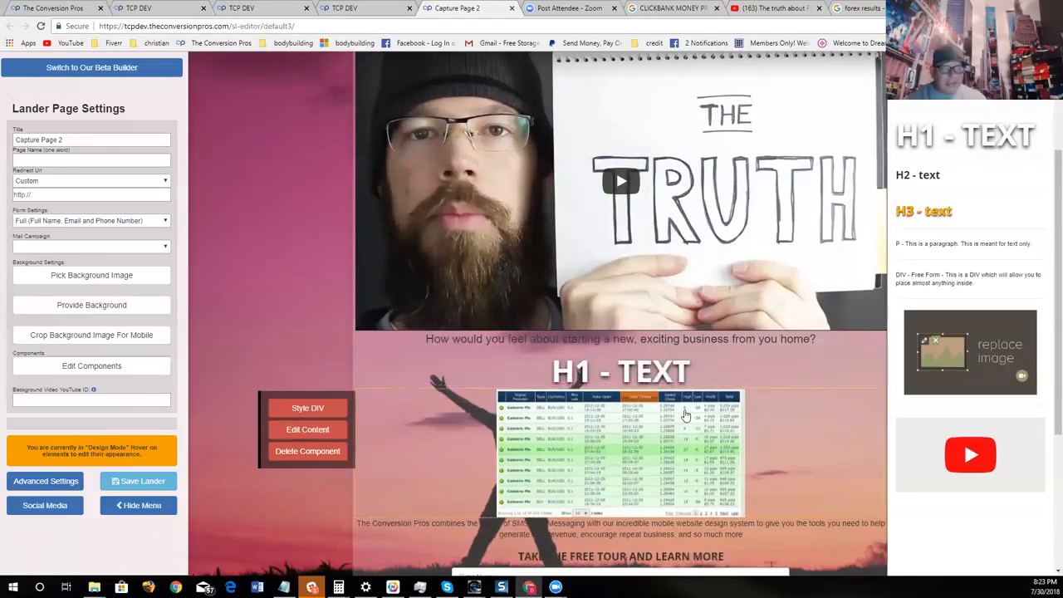
- Open the background image library and go to the category with trading chart pictures
scroll(732, 384, up, 2)
scroll(733, 395, down, 1)
scroll(732, 400, up, 1)
scroll(706, 349, down, 2)
scroll(671, 293, up, 2)
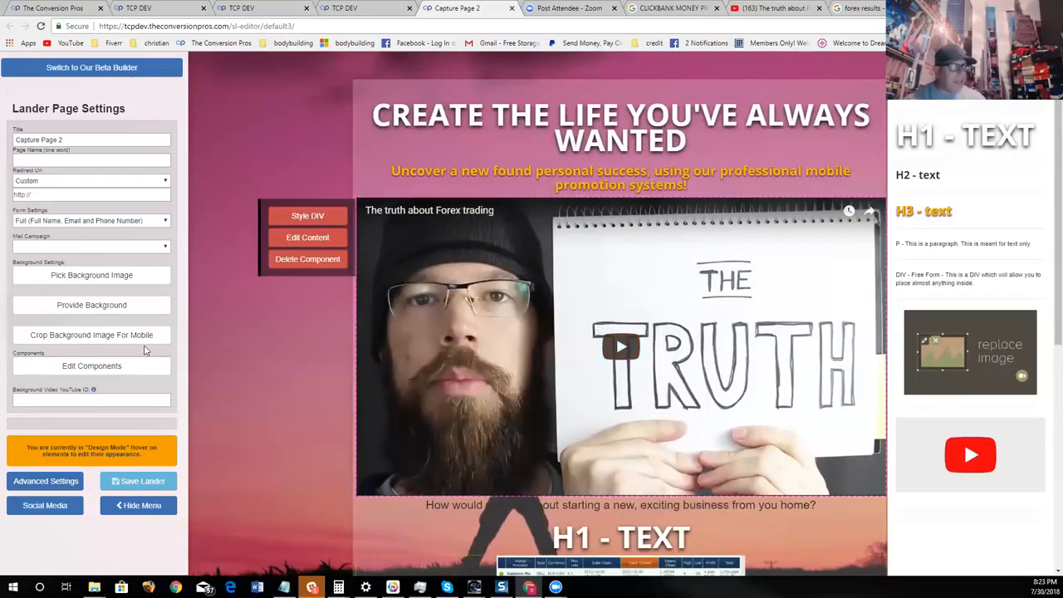
click(107, 276)
scroll(681, 265, down, 10)
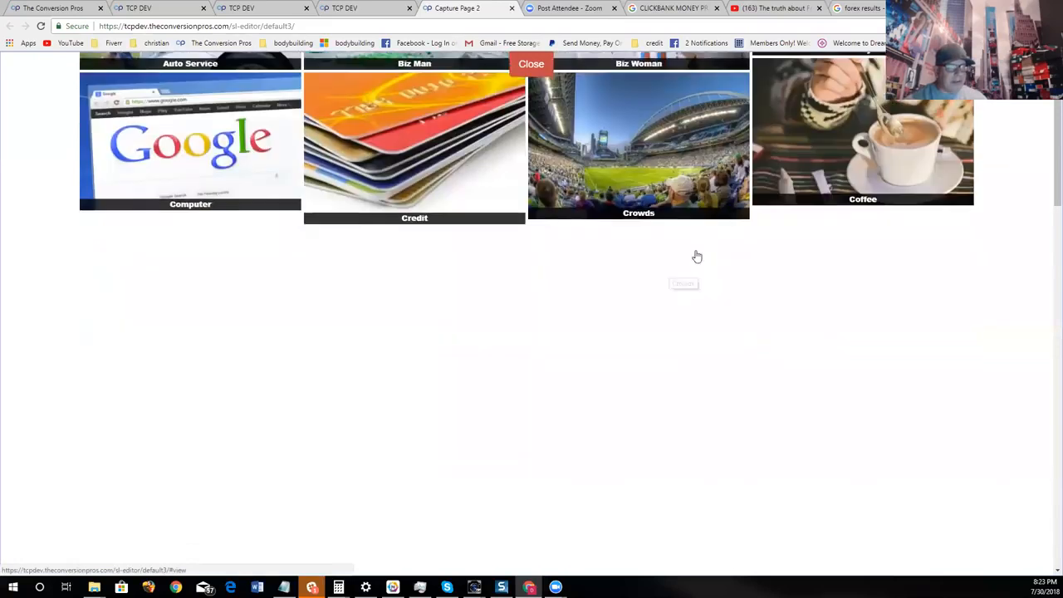
scroll(689, 272, down, 10)
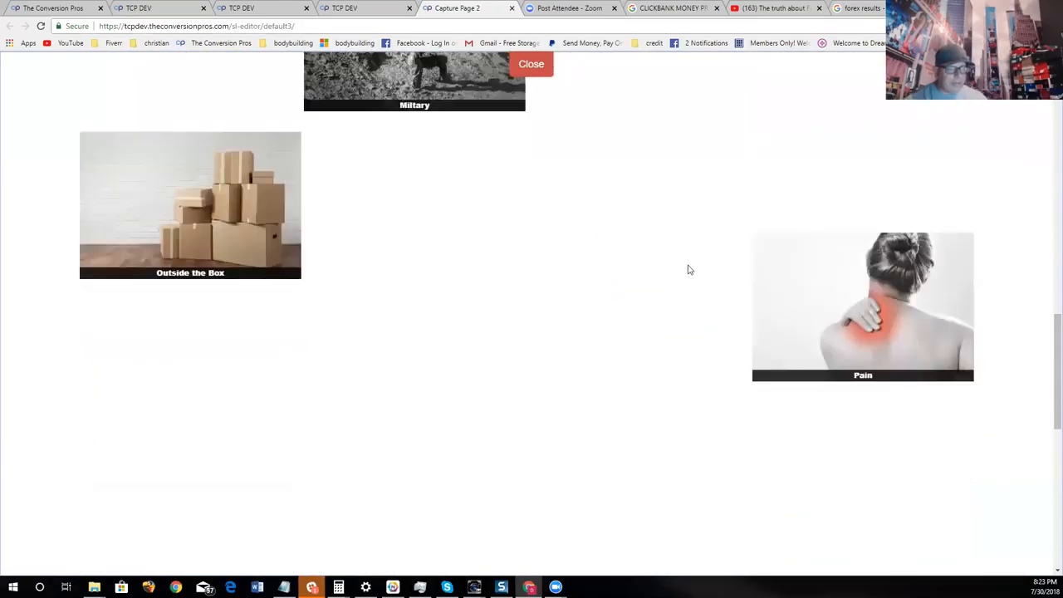
click(278, 259)
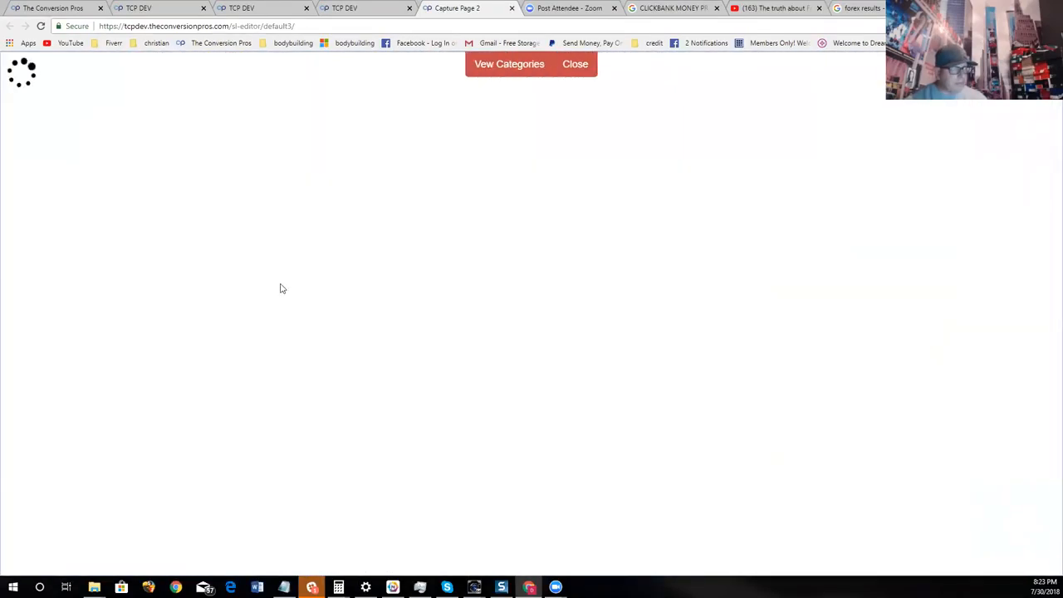
- Choose the dark chart picture with red and green candlesticks and blue bars as the page background and confirm its mobile crop
scroll(892, 311, down, 5)
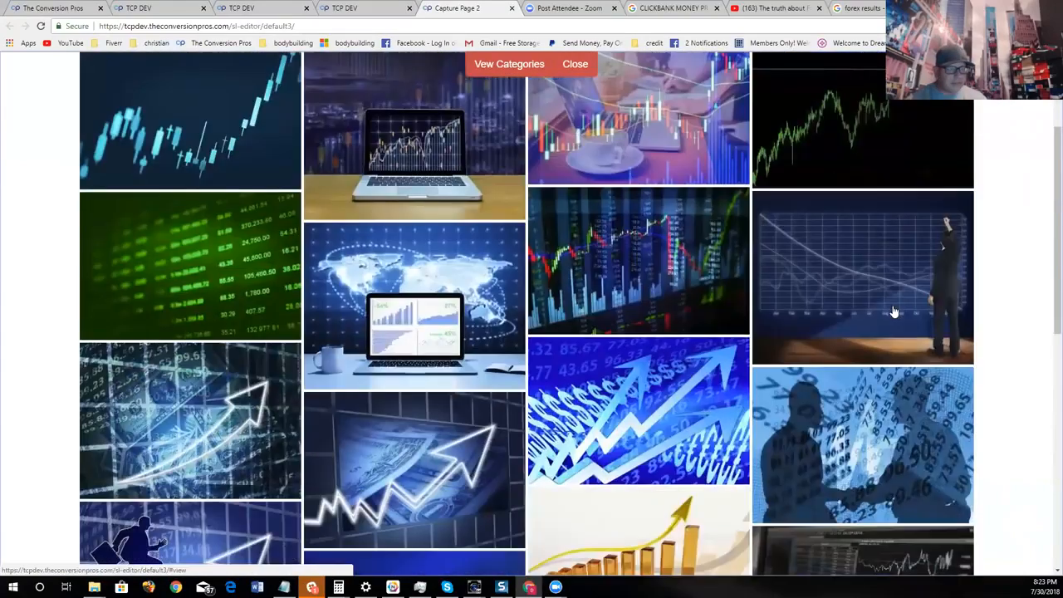
scroll(824, 427, up, 5)
scroll(828, 411, up, 1)
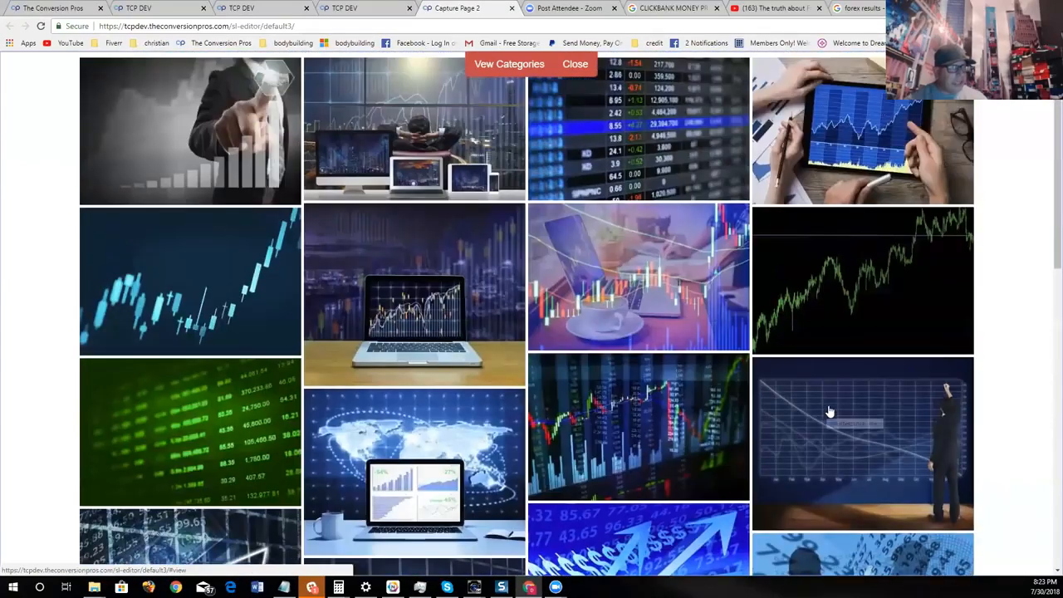
click(723, 436)
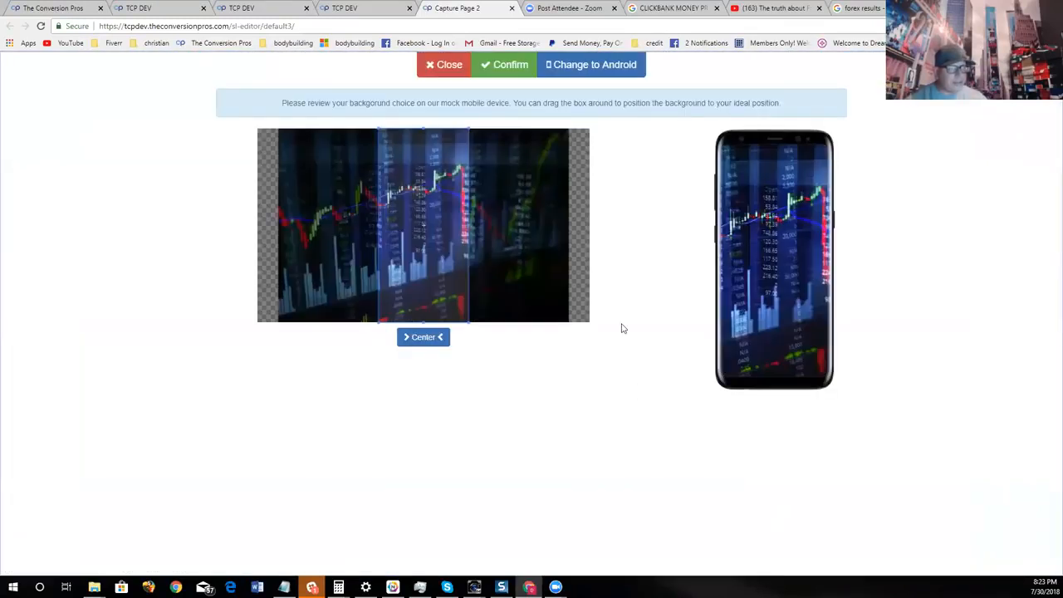
click(517, 67)
- Change the content area's translucent overlay to a near-black colour, RGB 28, 14, 14, and check the page
scroll(747, 401, down, 4)
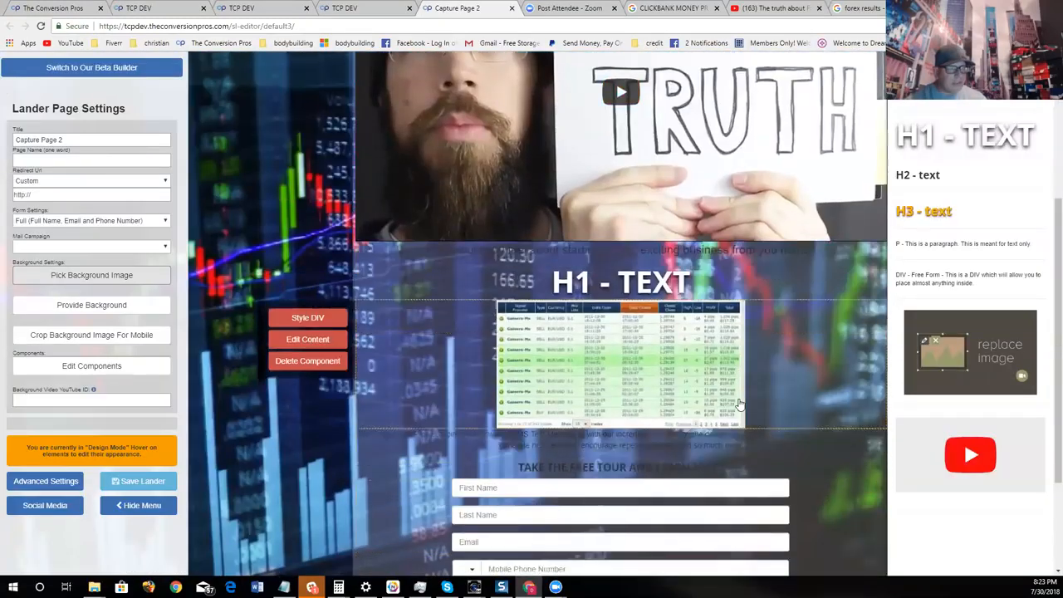
scroll(739, 405, up, 4)
click(620, 98)
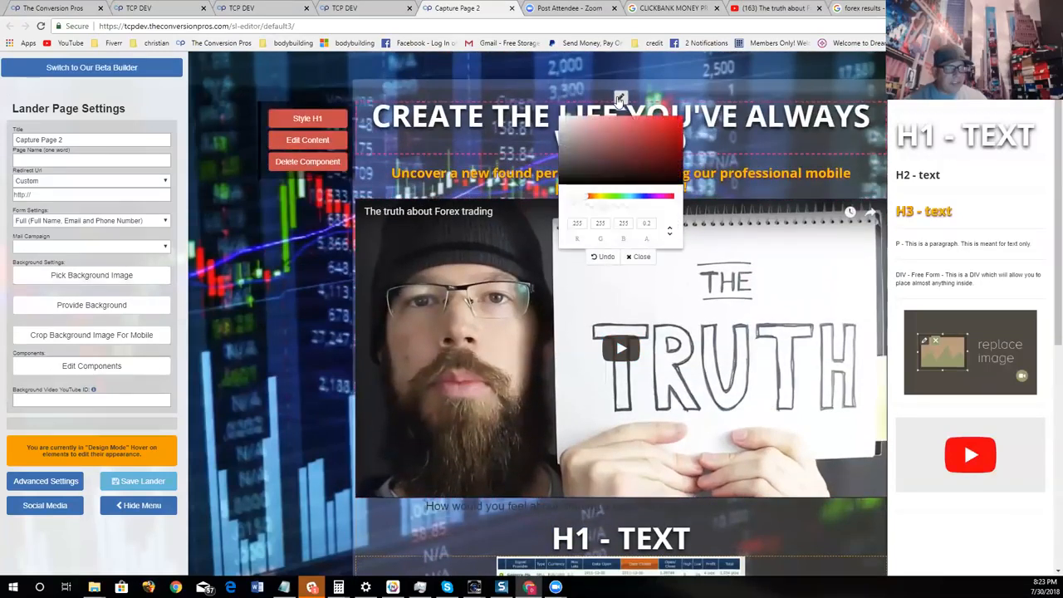
click(617, 179)
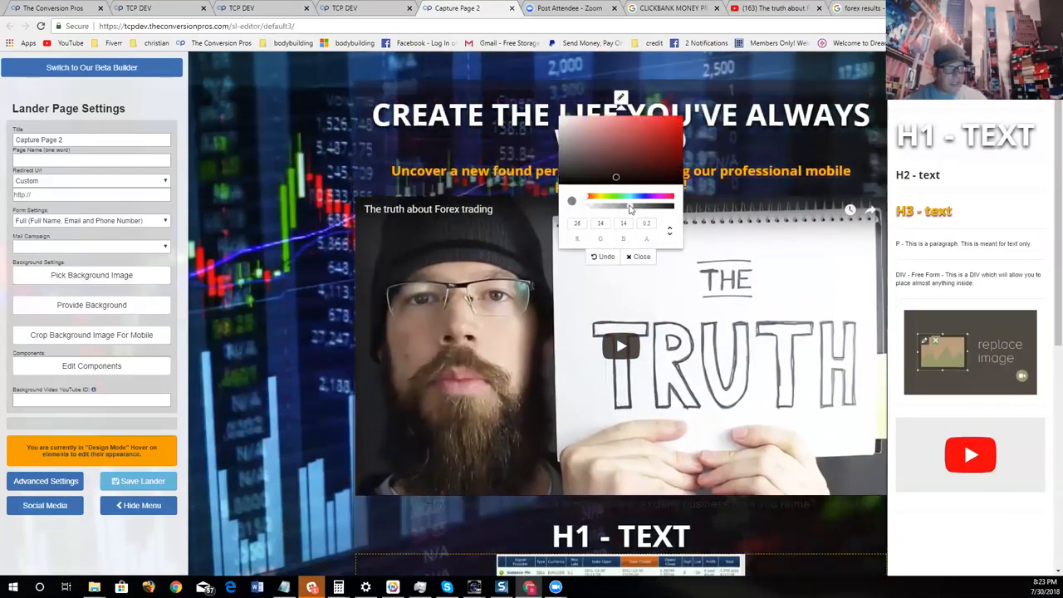
click(640, 256)
scroll(735, 197, down, 5)
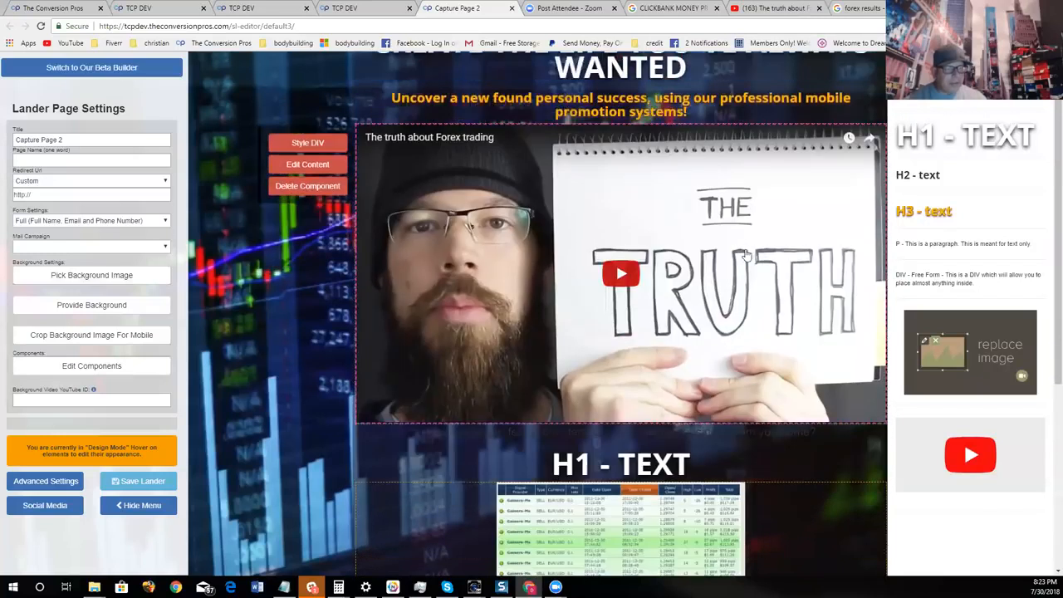
scroll(734, 197, up, 5)
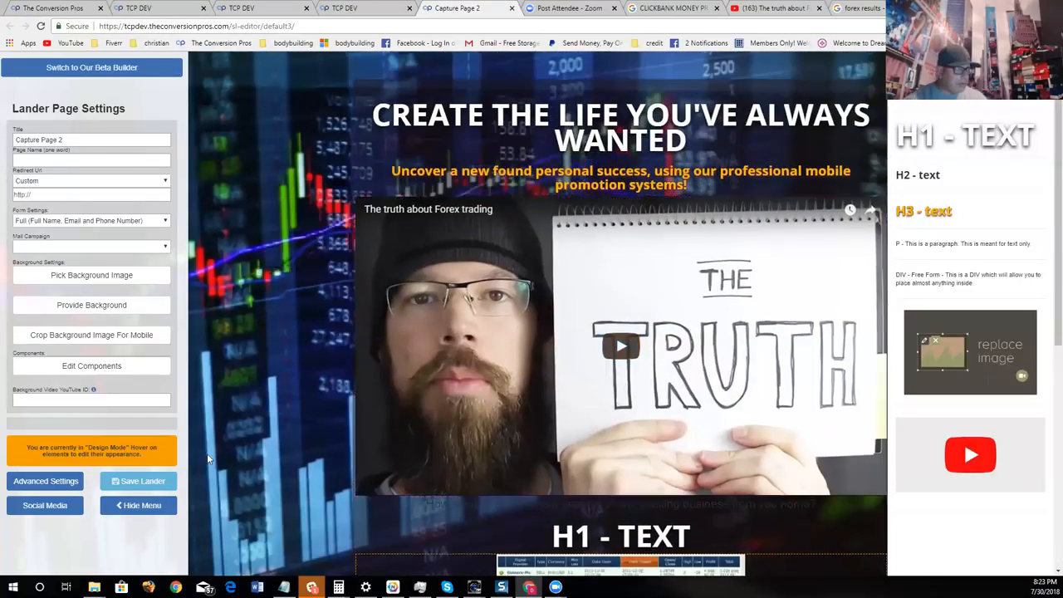
mouse_move(685, 158)
click(71, 482)
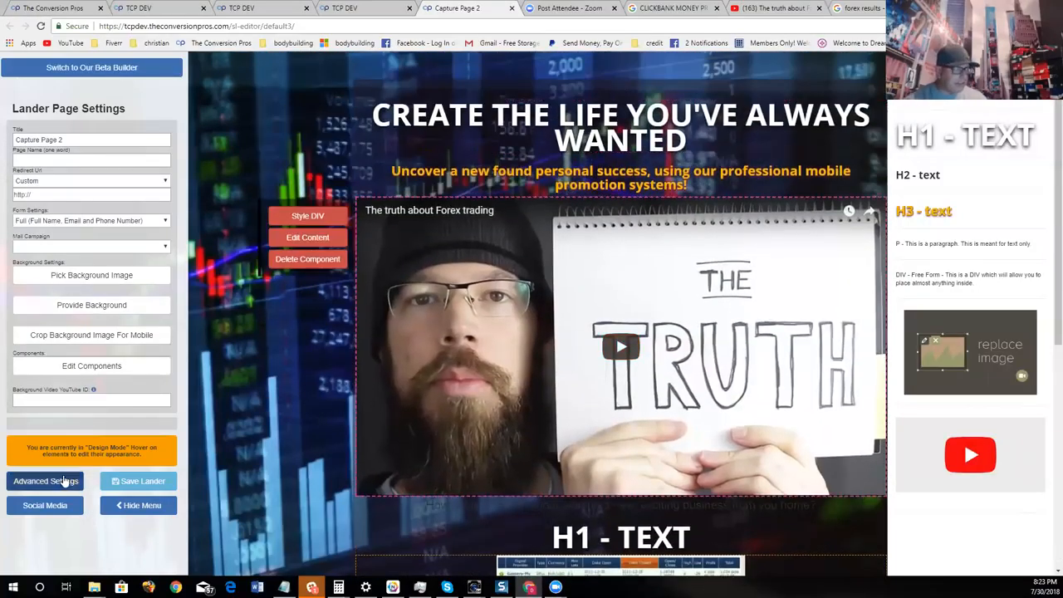
click(680, 81)
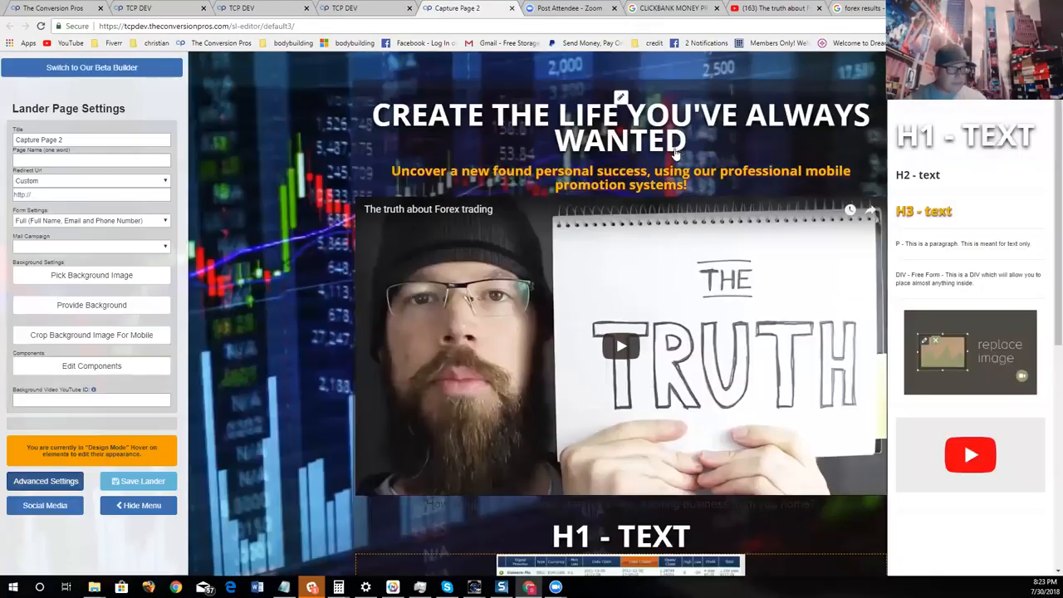
- Replace the main heading's text with "MAKE MONEY ALL DAY LONG JUST COPYING OUR TRADES"
click(307, 139)
key(BackSpace)
key(BackSpace)
key(BackSpace)
key(BackSpace)
key(BackSpace)
key(BackSpace)
key(BackSpace)
key(BackSpace)
key(BackSpace)
key(BackSpace)
key(BackSpace)
key(BackSpace)
key(BackSpace)
key(BackSpace)
key(BackSpace)
key(BackSpace)
key(BackSpace)
key(BackSpace)
key(BackSpace)
key(BackSpace)
key(BackSpace)
key(BackSpace)
key(BackSpace)
key(BackSpace)
key(BackSpace)
key(BackSpace)
key(BackSpace)
key(BackSpace)
key(BackSpace)
key(BackSpace)
key(BackSpace)
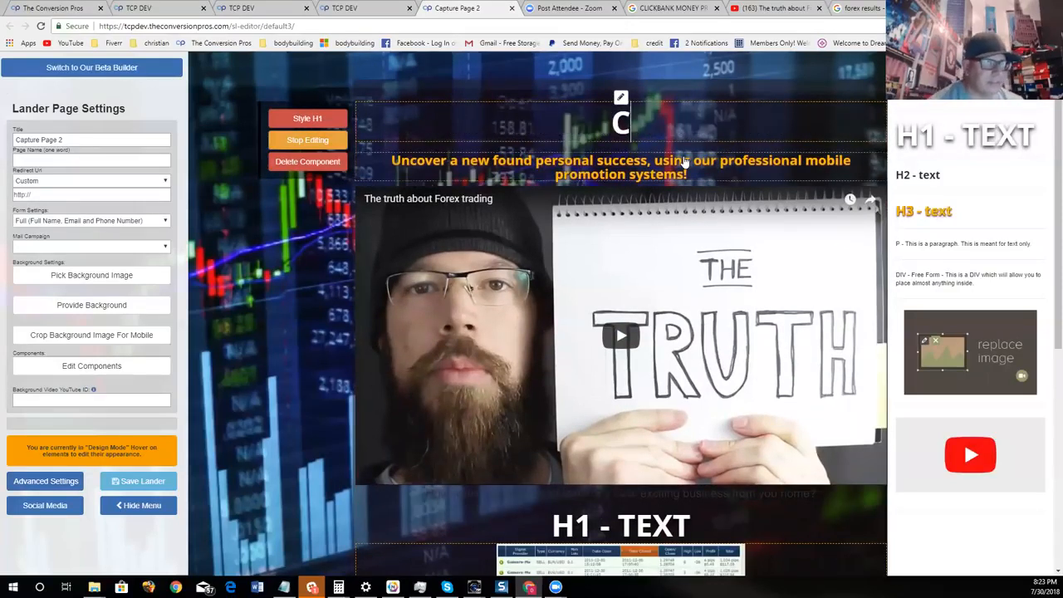
text(MAKE MON)
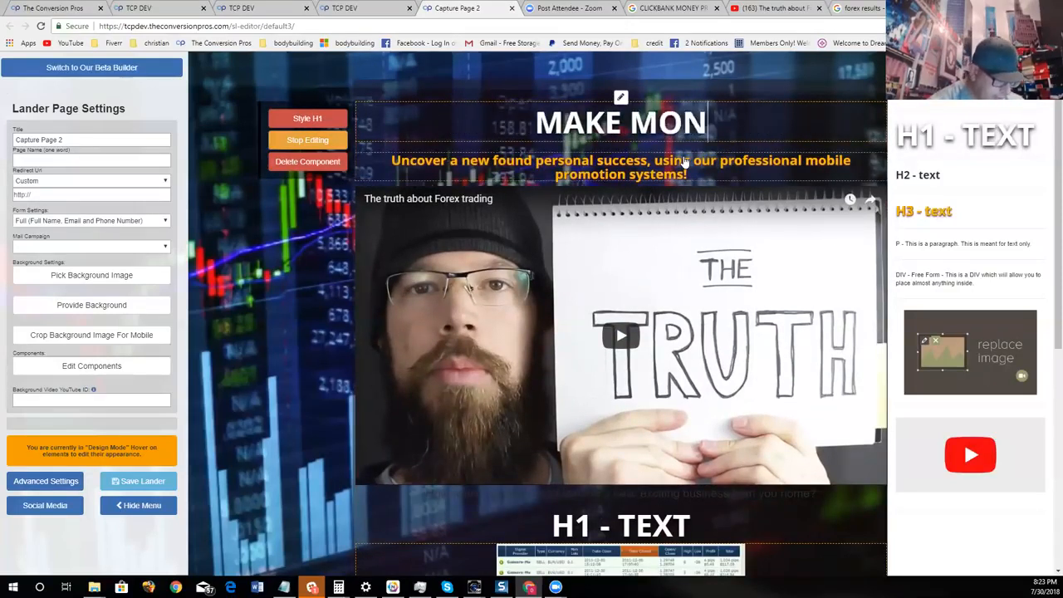
text(EY ALL DAY L)
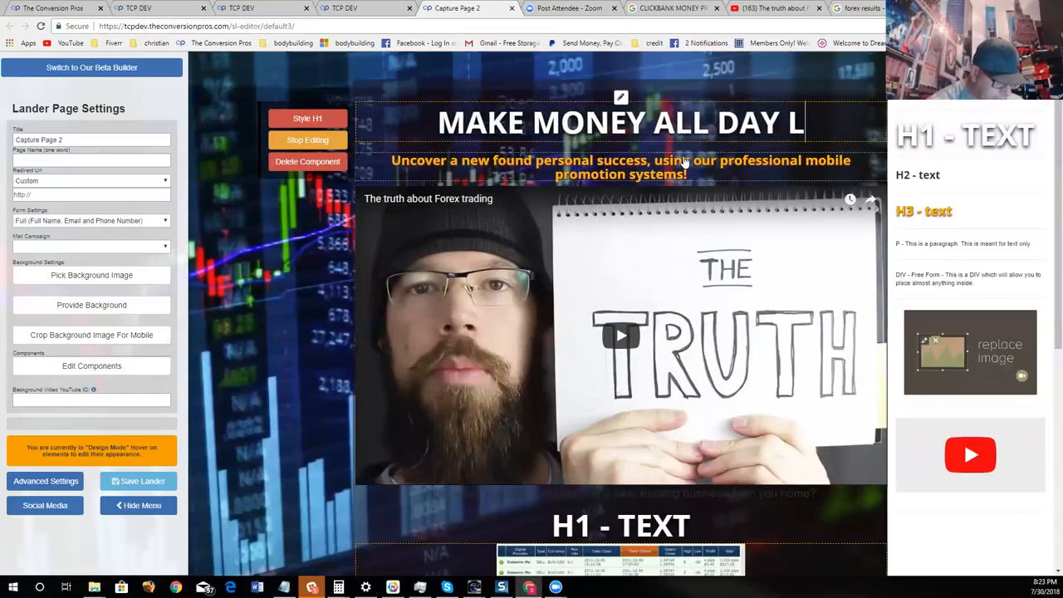
text(ONG JUST)
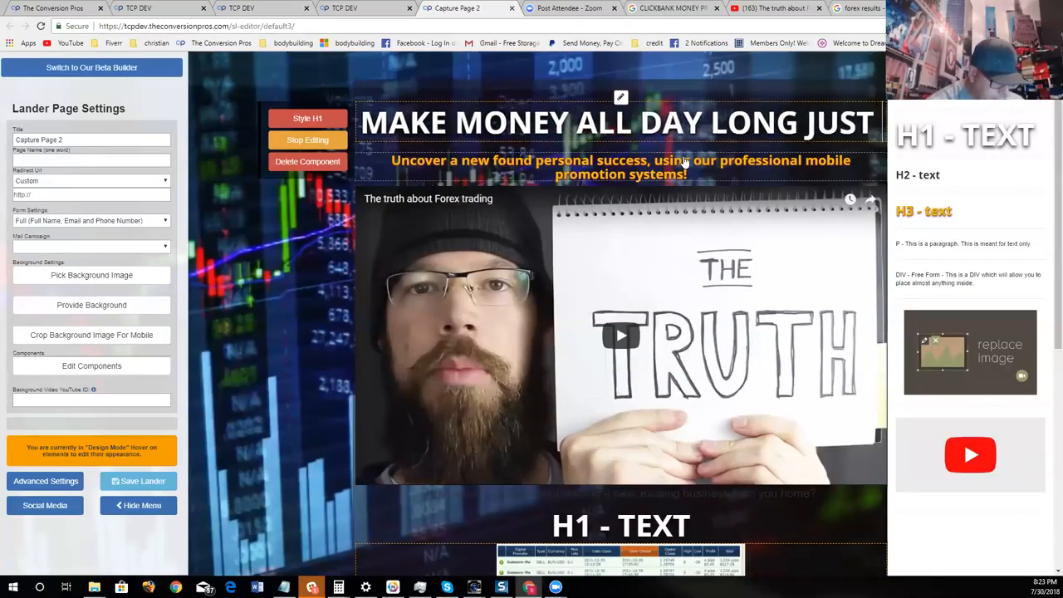
text( COPYING)
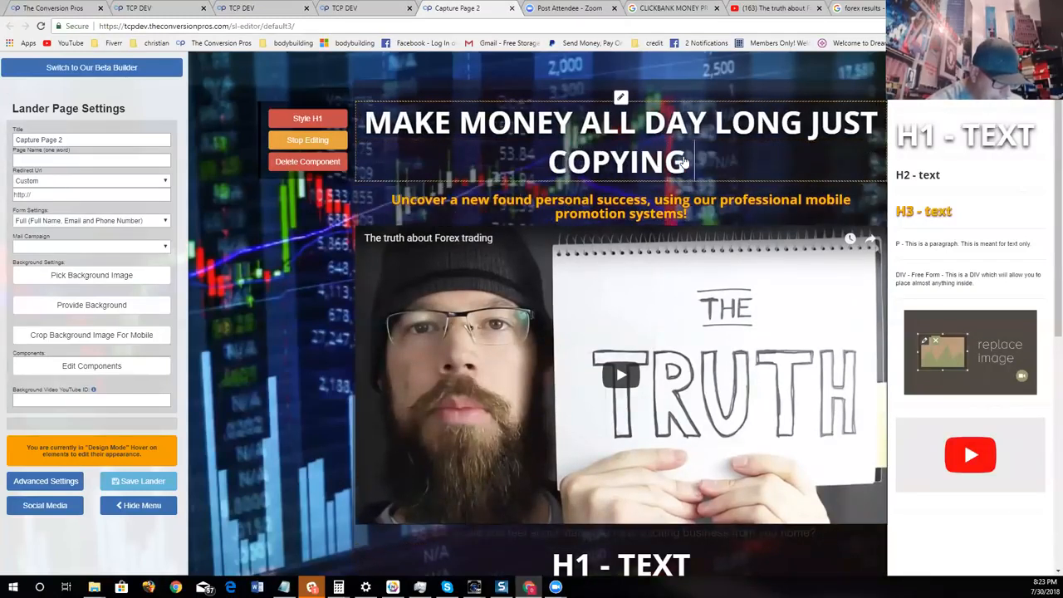
text( OUR TRADES)
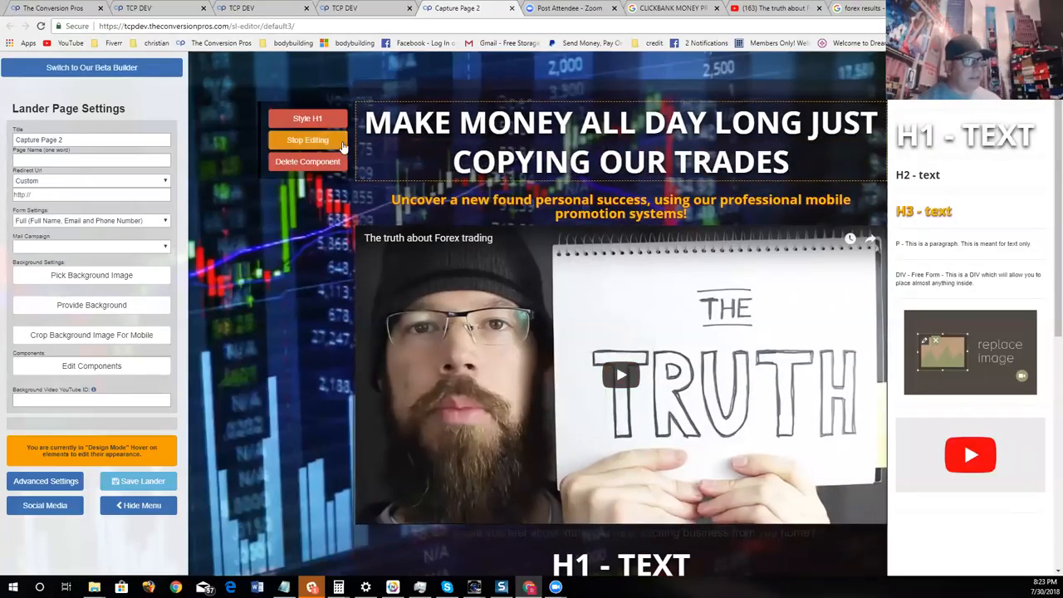
- Finish editing the main heading and replace the orange subheading's text with "WATCH THIS WEBINAR ON WHAT WE DO"
click(337, 143)
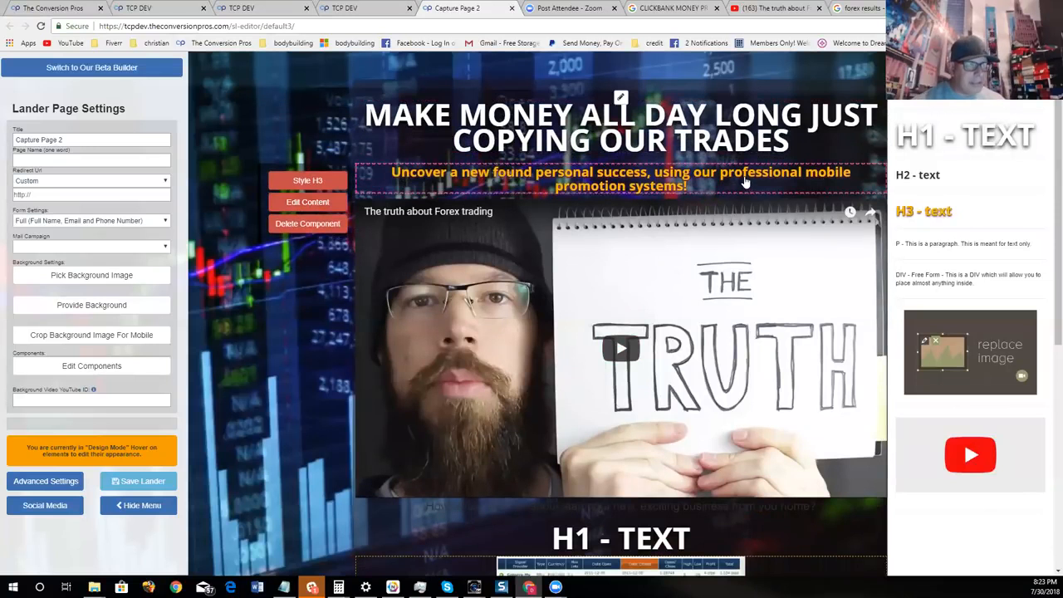
click(307, 202)
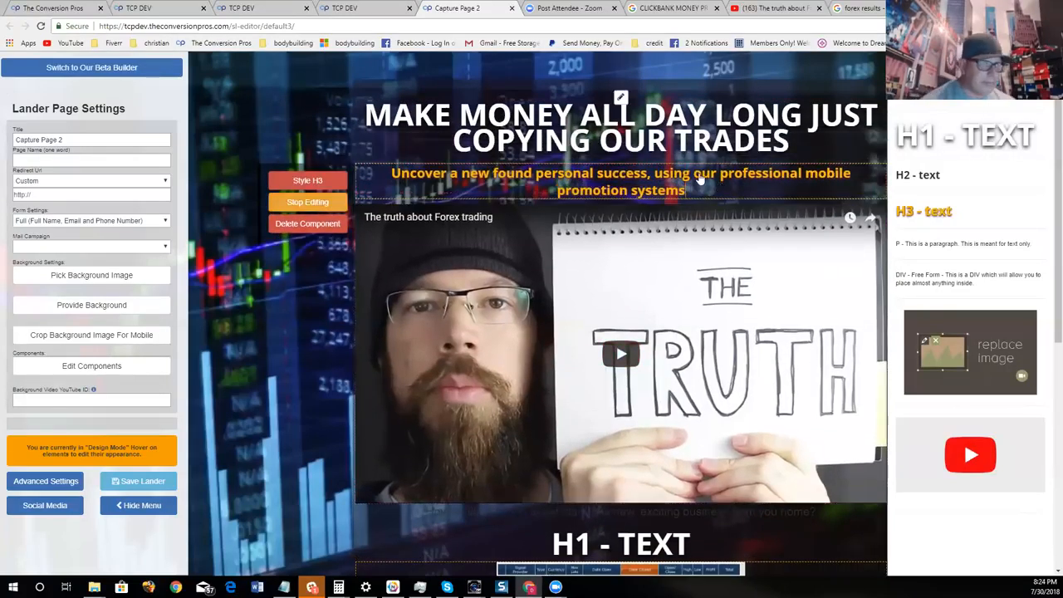
key(BackSpace)
key(BackSpace)
key(BackSpace)
key(BackSpace)
key(BackSpace)
key(BackSpace)
key(BackSpace)
key(BackSpace)
key(BackSpace)
key(BackSpace)
key(BackSpace)
key(BackSpace)
key(BackSpace)
key(BackSpace)
key(BackSpace)
key(BackSpace)
key(BackSpace)
key(BackSpace)
key(BackSpace)
key(BackSpace)
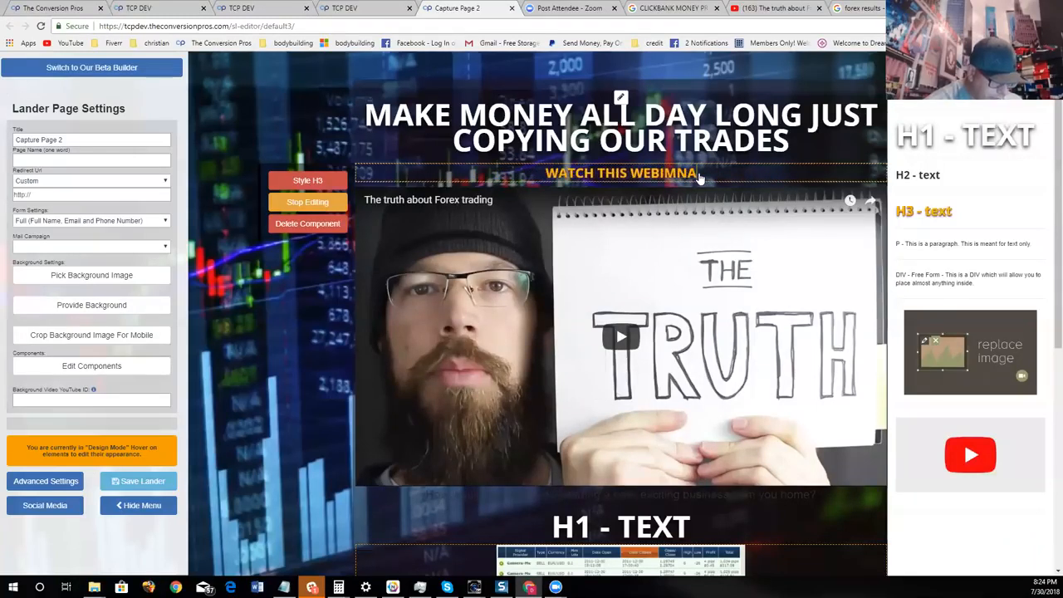
text(ON WJHAT)
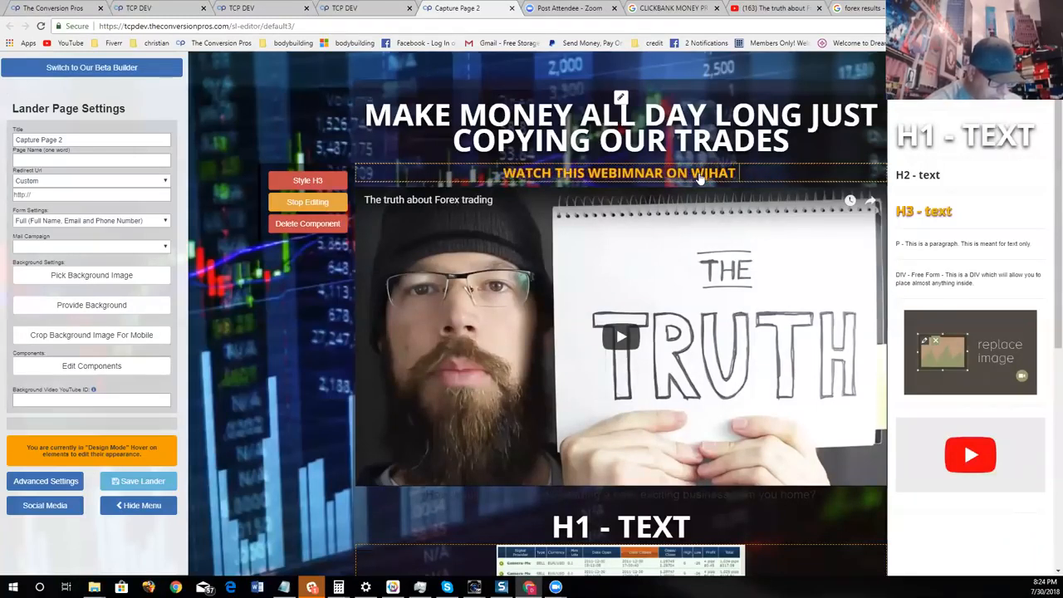
text( WE DO)
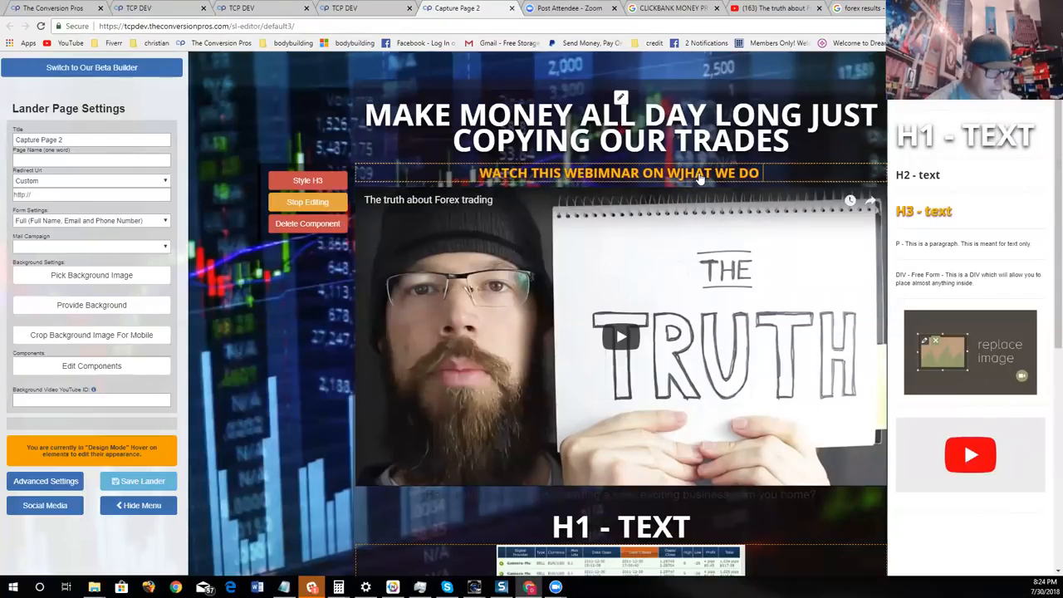
click(615, 175)
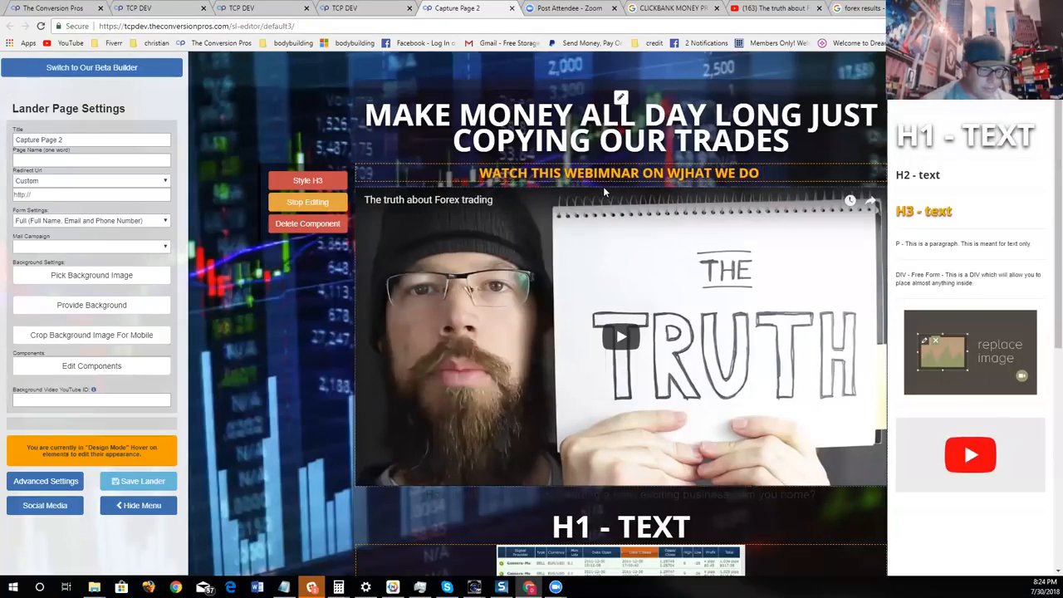
key(BackSpace)
- Replace the placeholder heading above the results picture with "CHECK OUT THIS PROOF BELOW" and finish editing it
scroll(750, 235, down, 2)
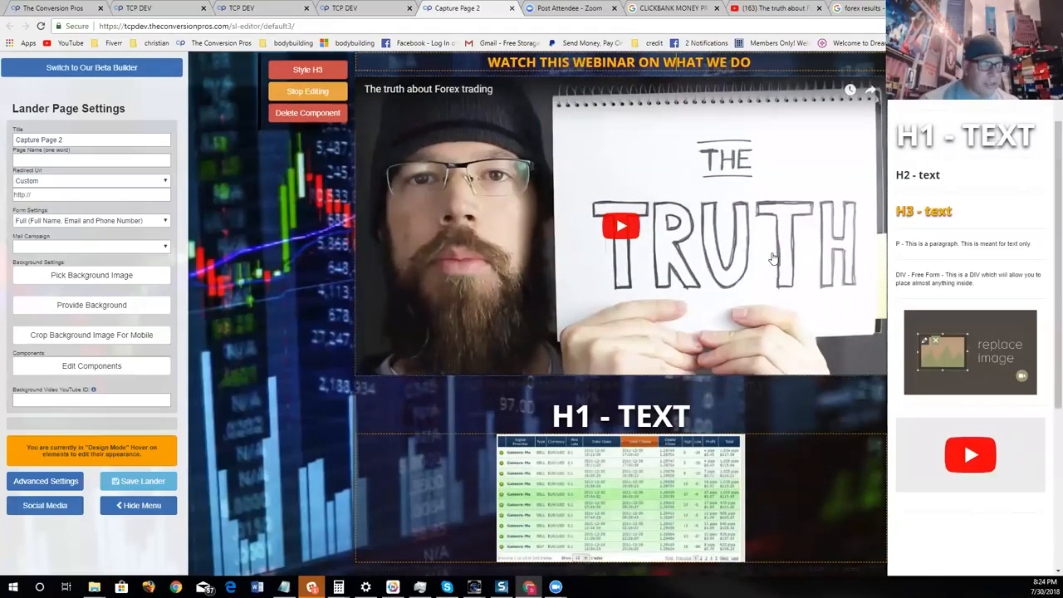
scroll(679, 70, up, 1)
scroll(733, 309, down, 2)
scroll(539, 250, up, 3)
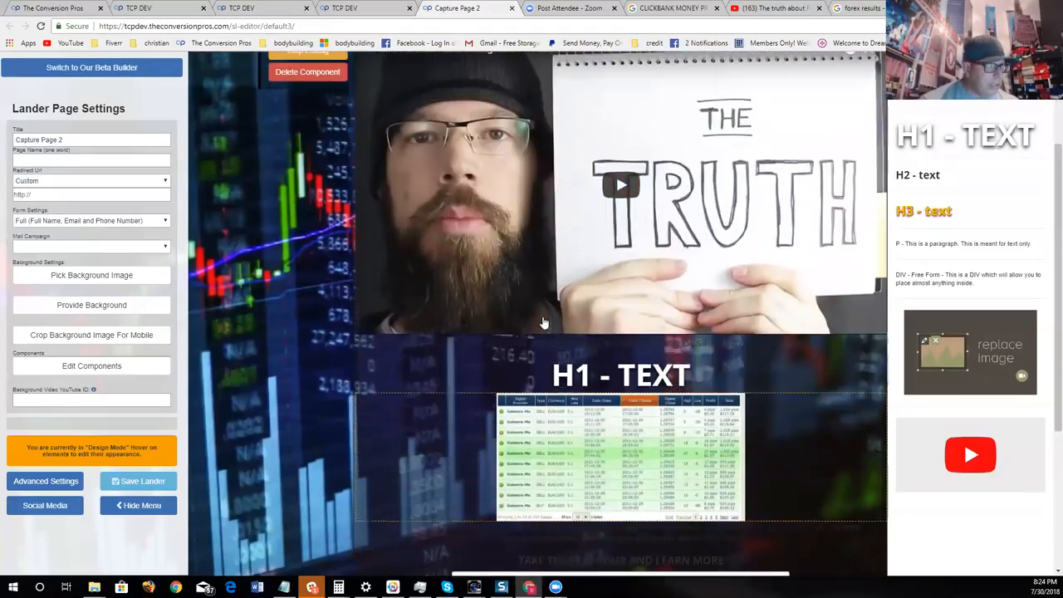
scroll(324, 324, down, 3)
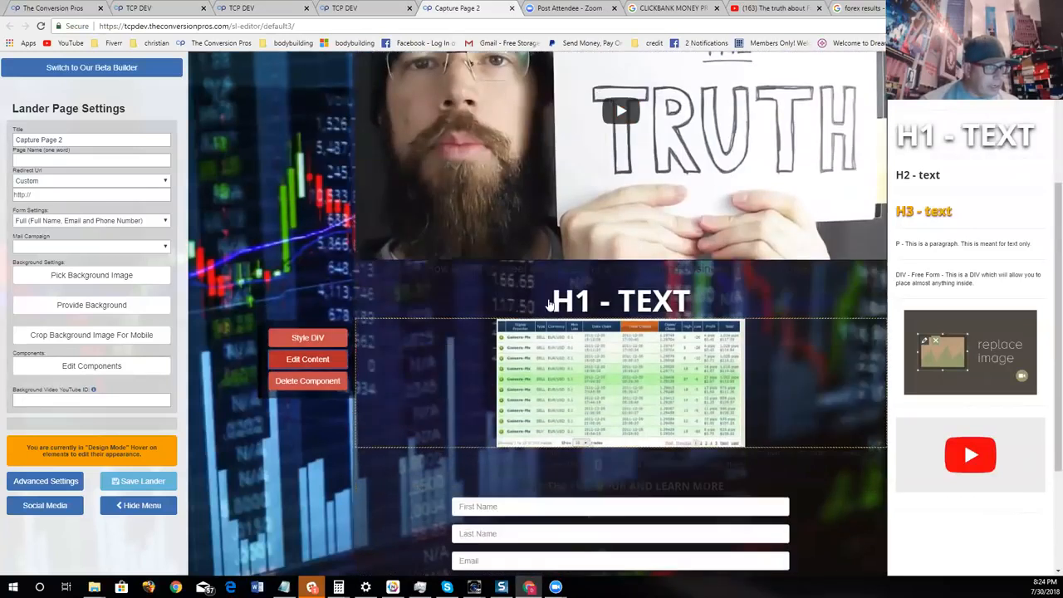
click(331, 326)
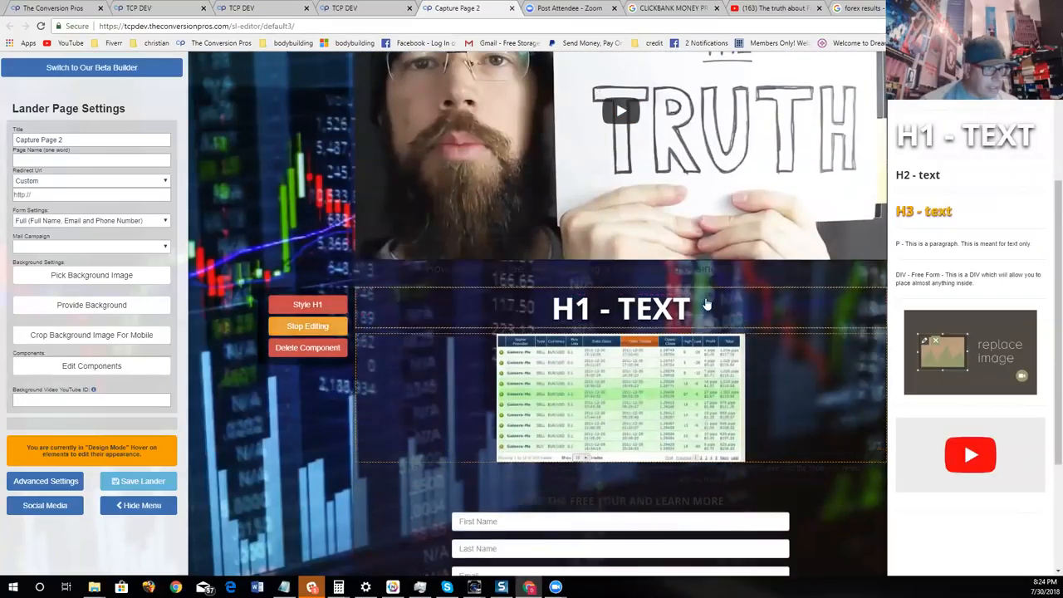
key(BackSpace)
key(BackSpace)
key(BackSpace)
key(BackSpace)
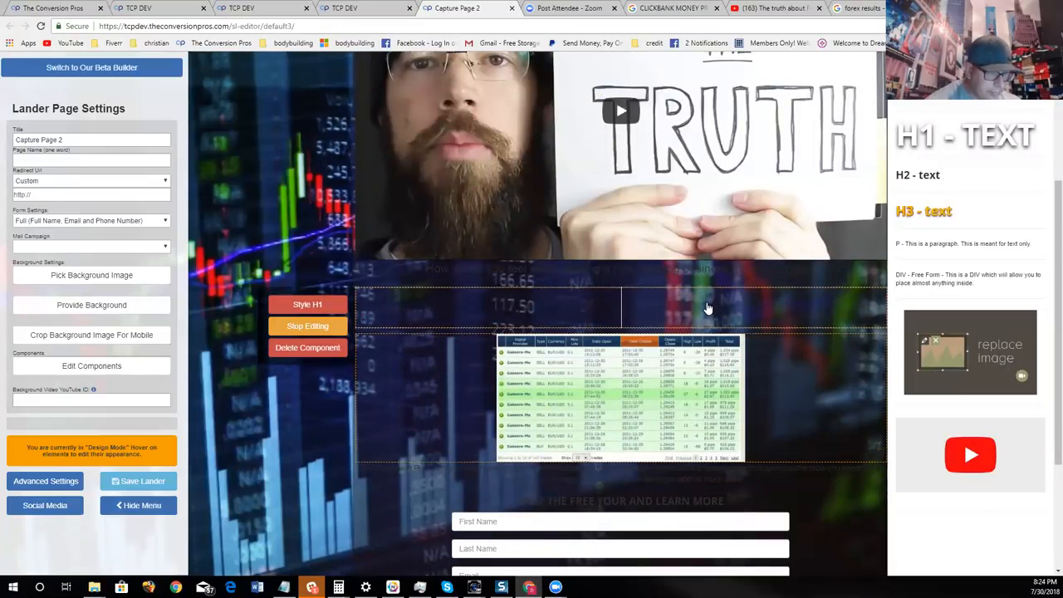
text(CHECK OUT THIS PROO)
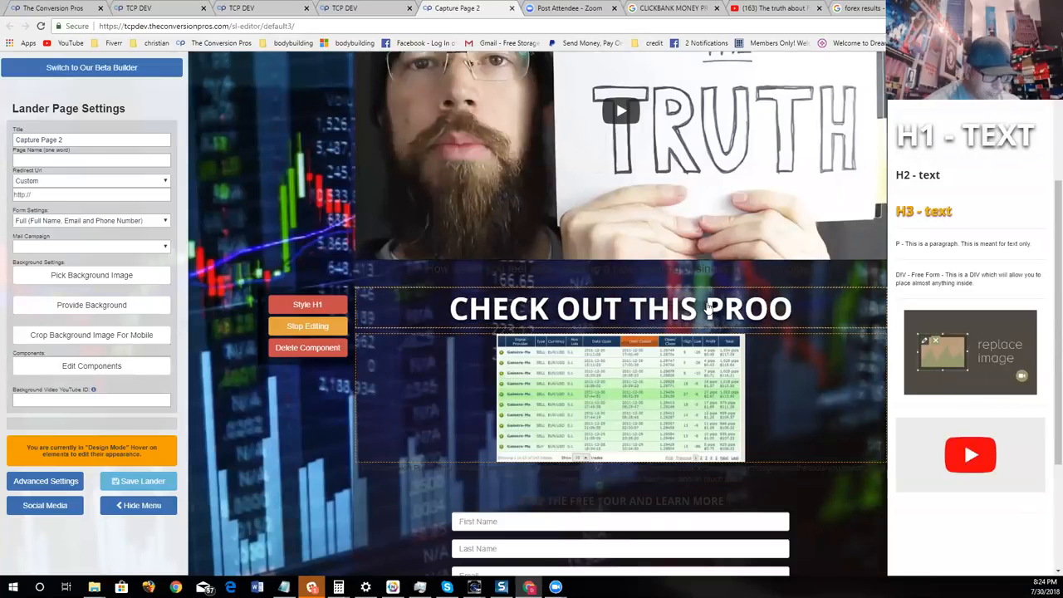
text(F B)
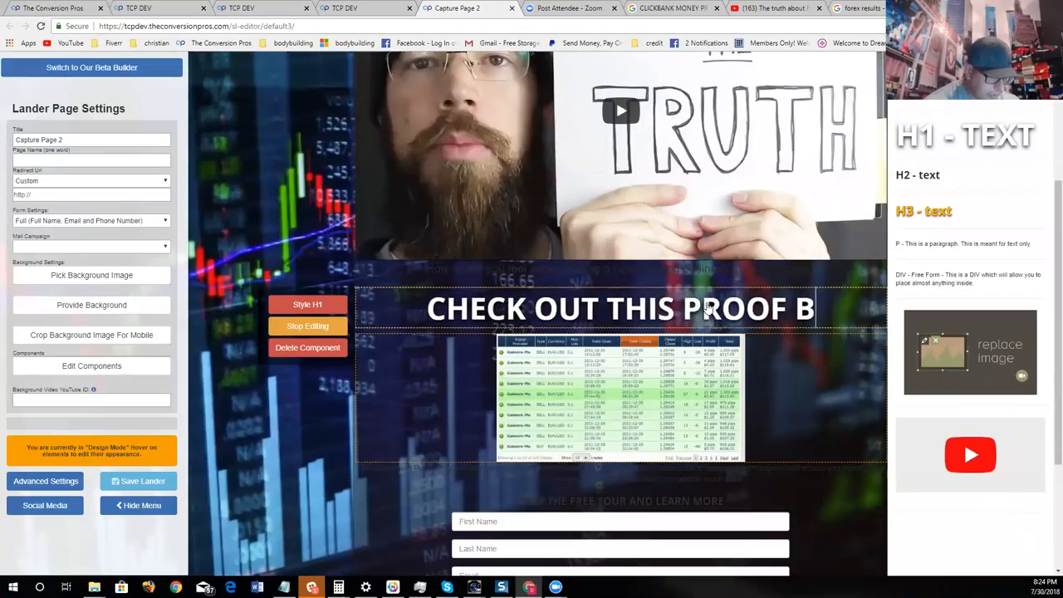
text(ELOW)
click(842, 379)
scroll(841, 379, down, 1)
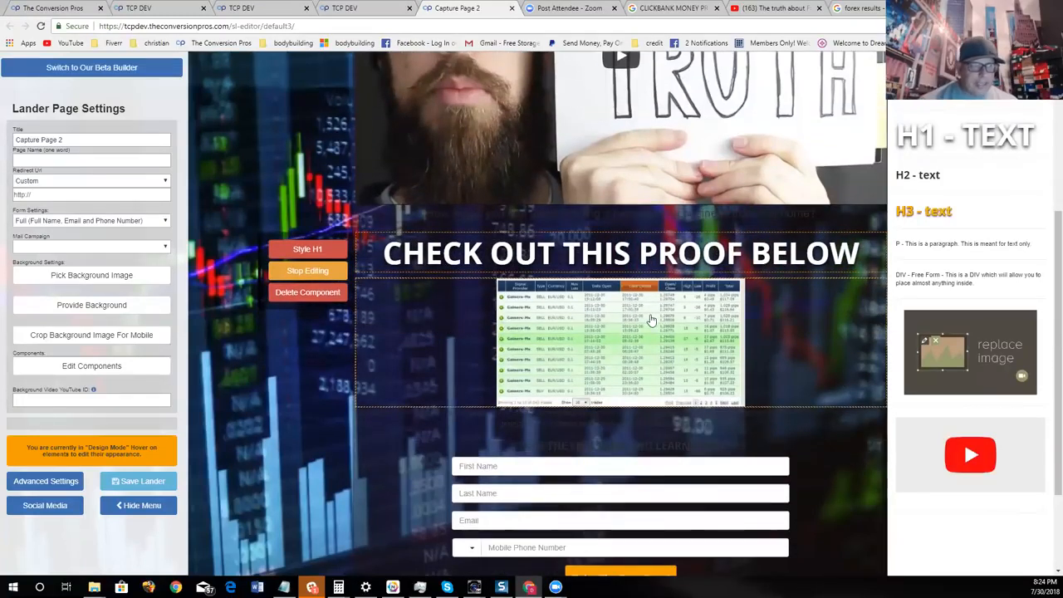
scroll(195, 496, down, 3)
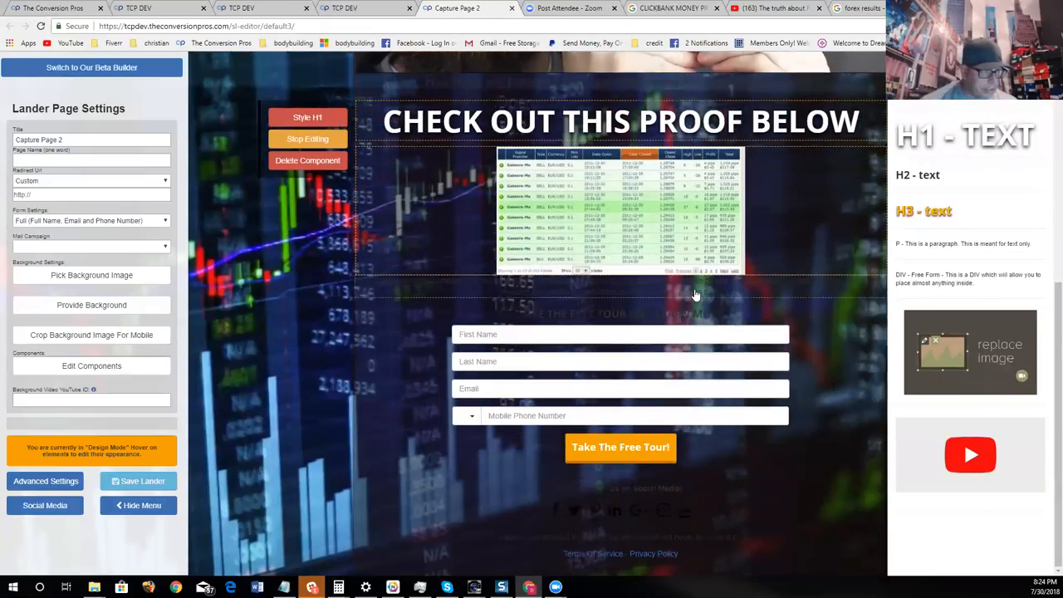
click(307, 139)
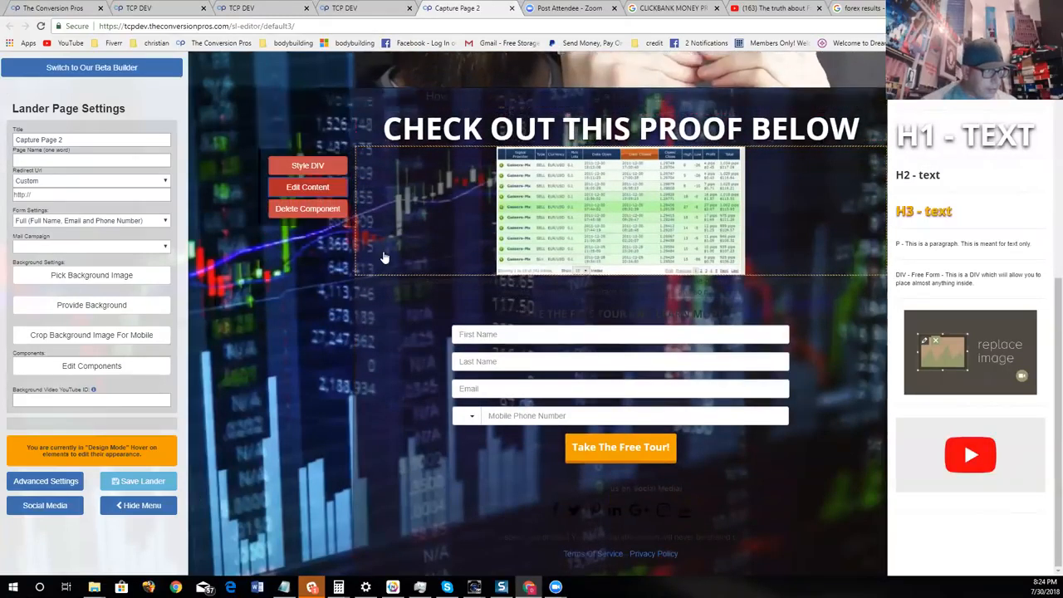
- Delete the paragraph below the results picture and place a new video component directly under the picture
click(308, 332)
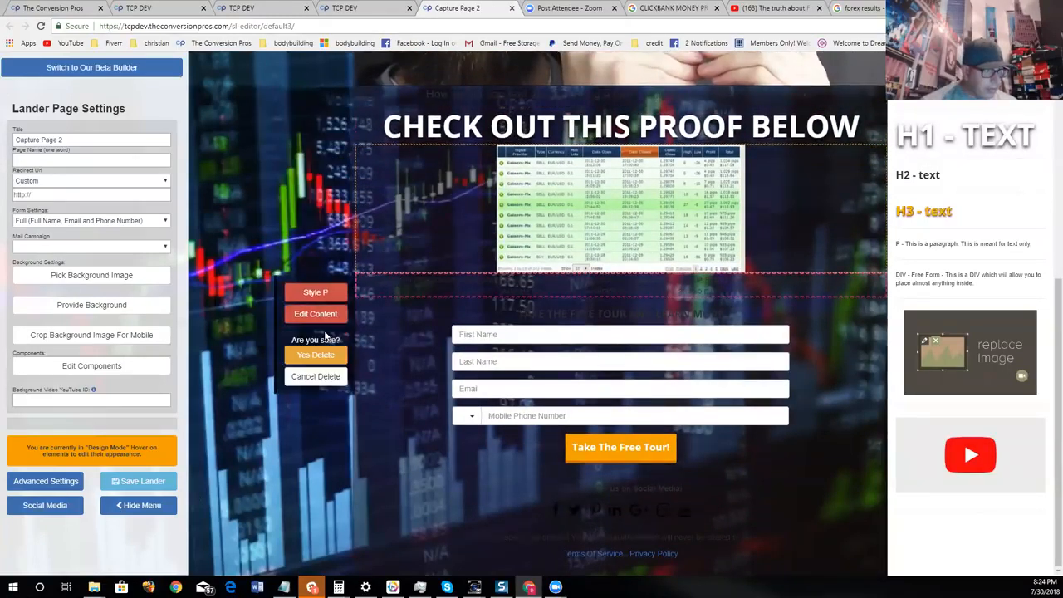
click(316, 355)
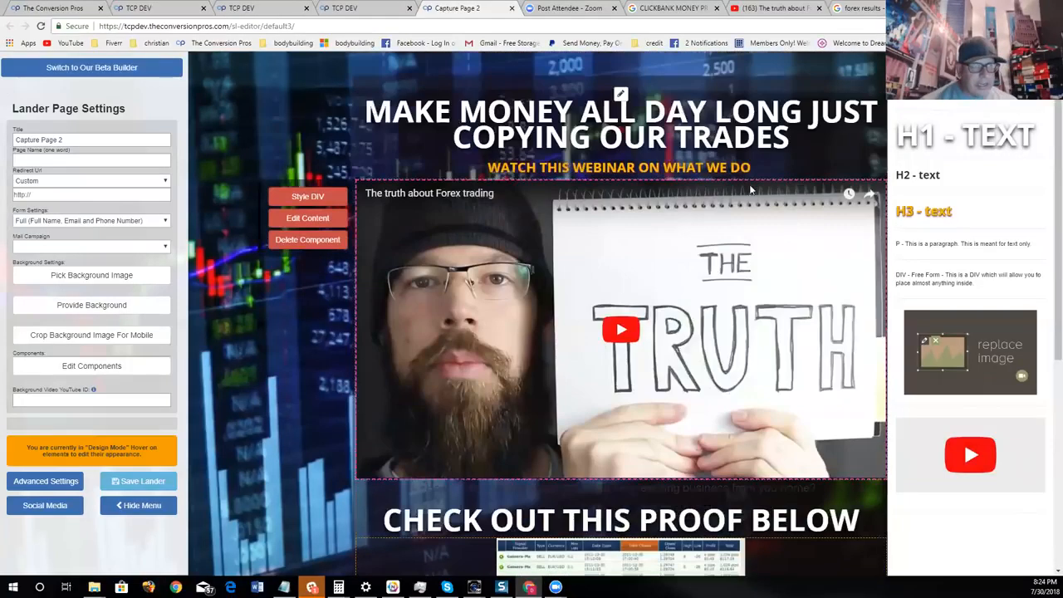
scroll(752, 190, down, 4)
scroll(880, 193, down, 1)
drag(948, 462, 629, 308)
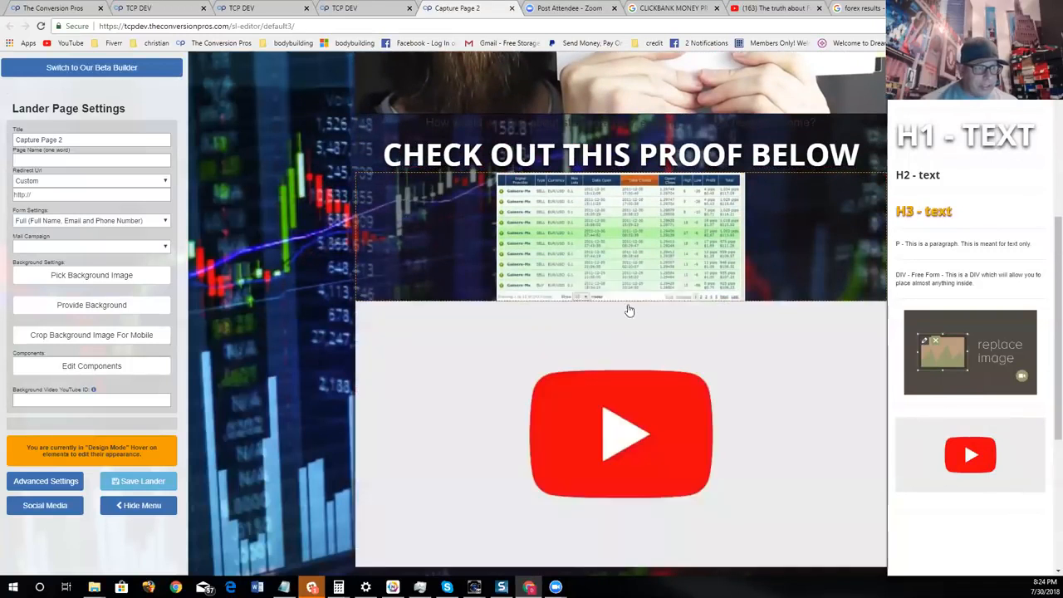
- Switch to YouTube, search for "FOREX TESTIMONIALS" and look through the results
click(773, 8)
click(429, 54)
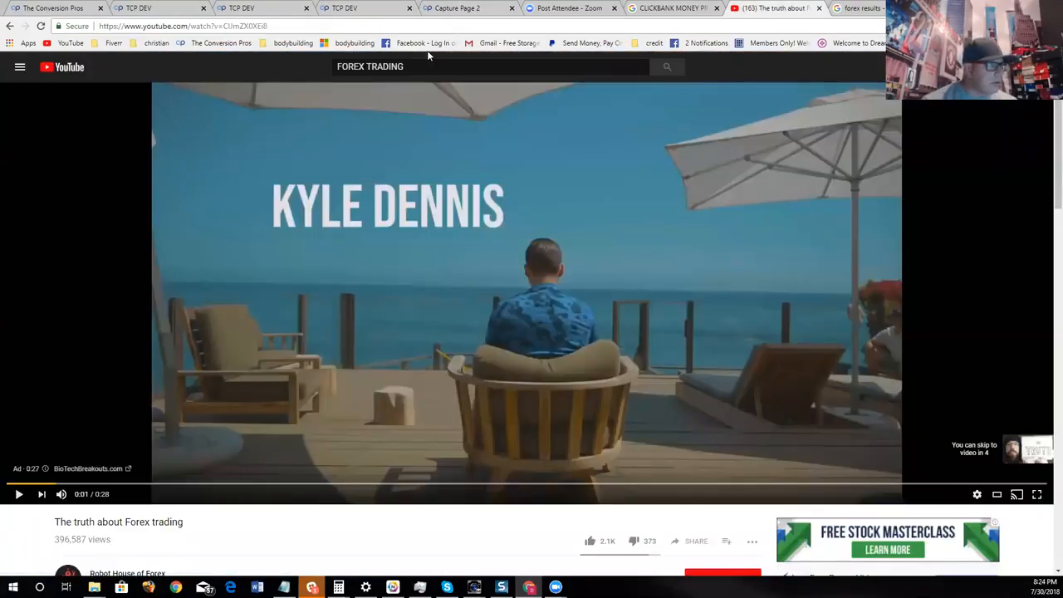
key(BackSpace)
key(BackSpace)
key(BackSpace)
key(BackSpace)
key(BackSpace)
key(BackSpace)
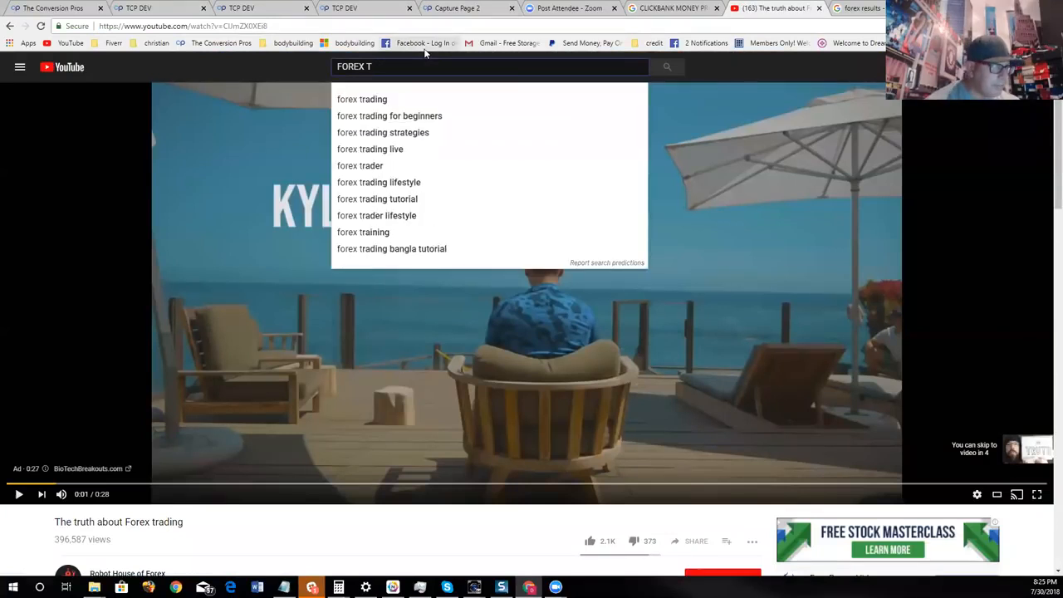
text(ESTIMONIA)
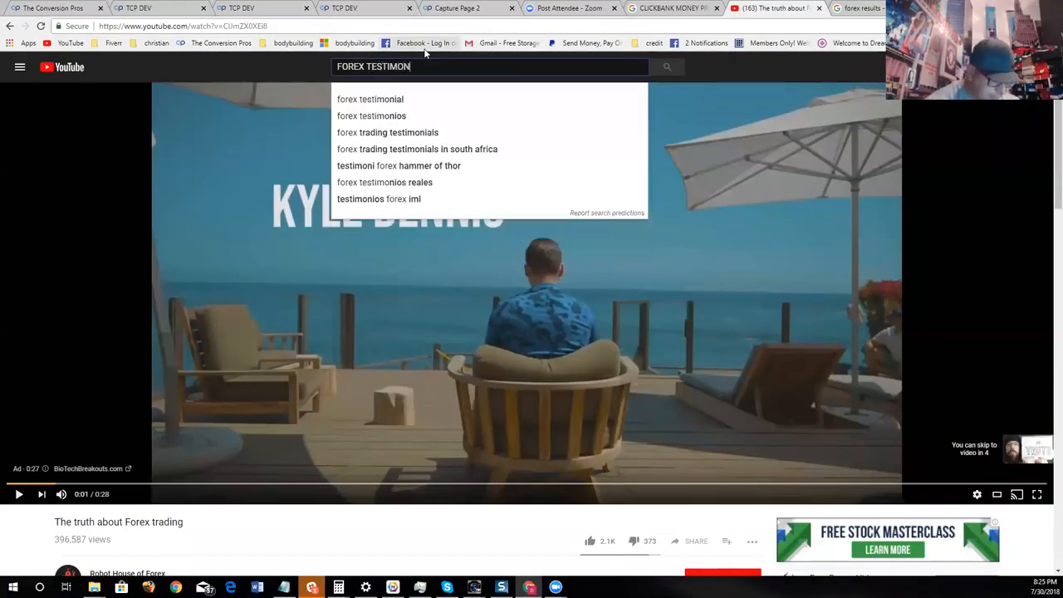
text(LS)
key(Return)
scroll(631, 199, down, 1)
scroll(660, 304, down, 1)
scroll(659, 304, up, 3)
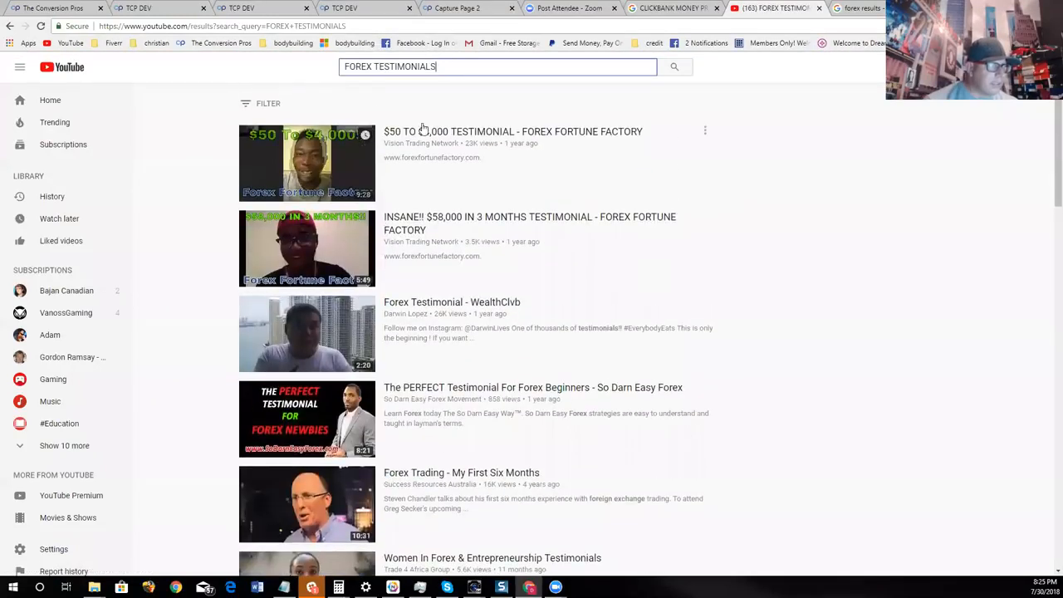
- Copy the address of the "$50 TO $4,000 TESTIMONIAL - FOREX FORTUNE FACTORY" video and close its page
click(478, 132)
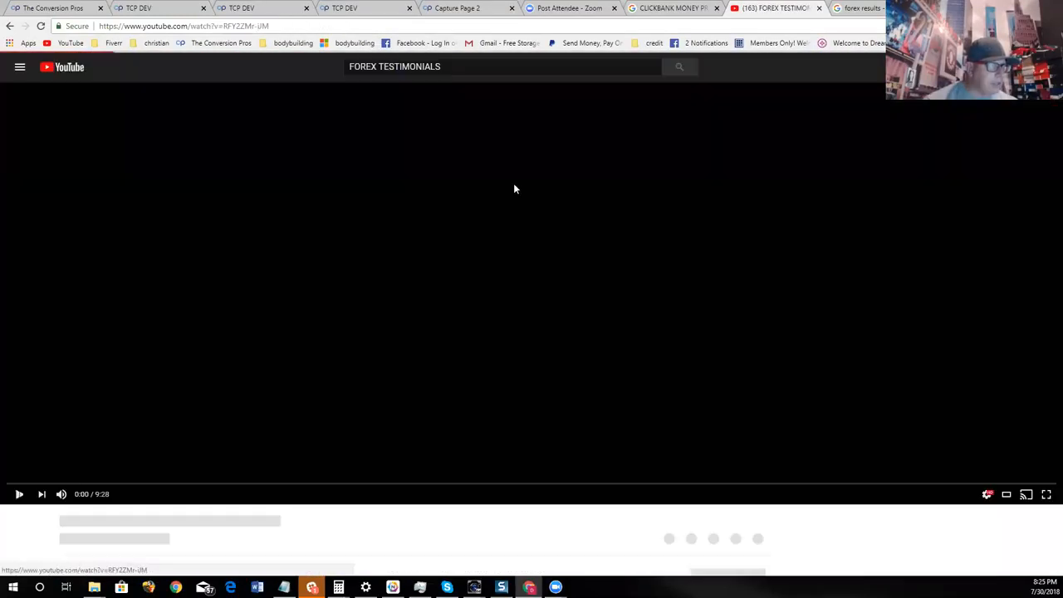
click(294, 25)
right_click(293, 26)
key(ctrl+c)
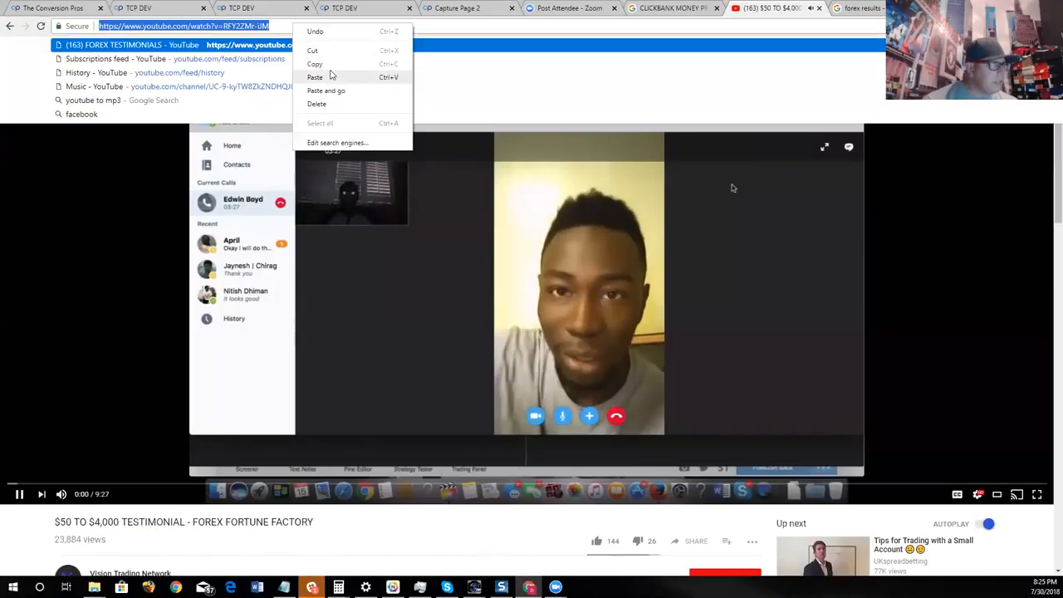
click(315, 62)
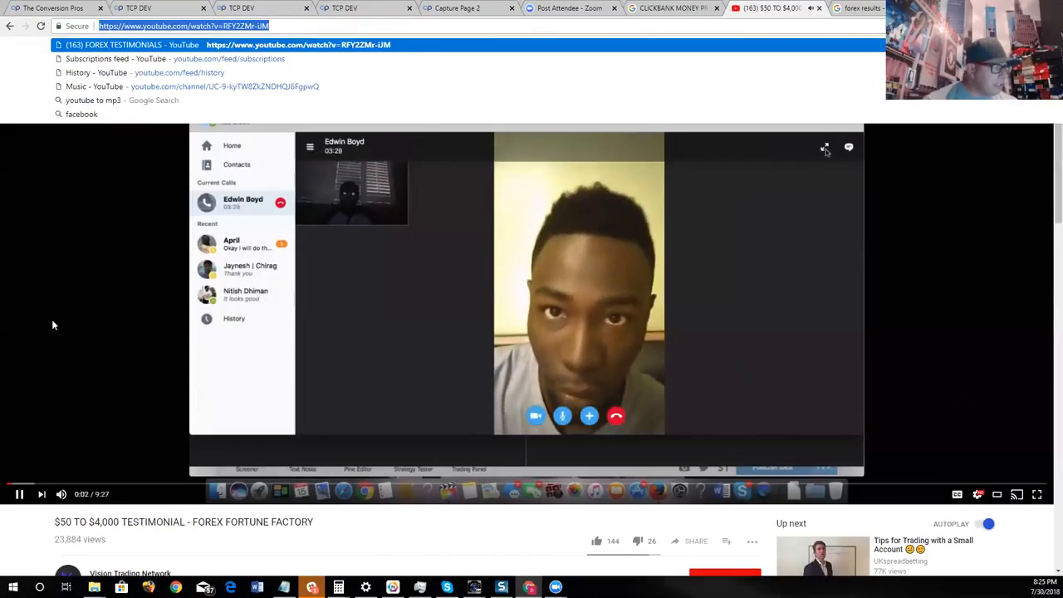
click(542, 262)
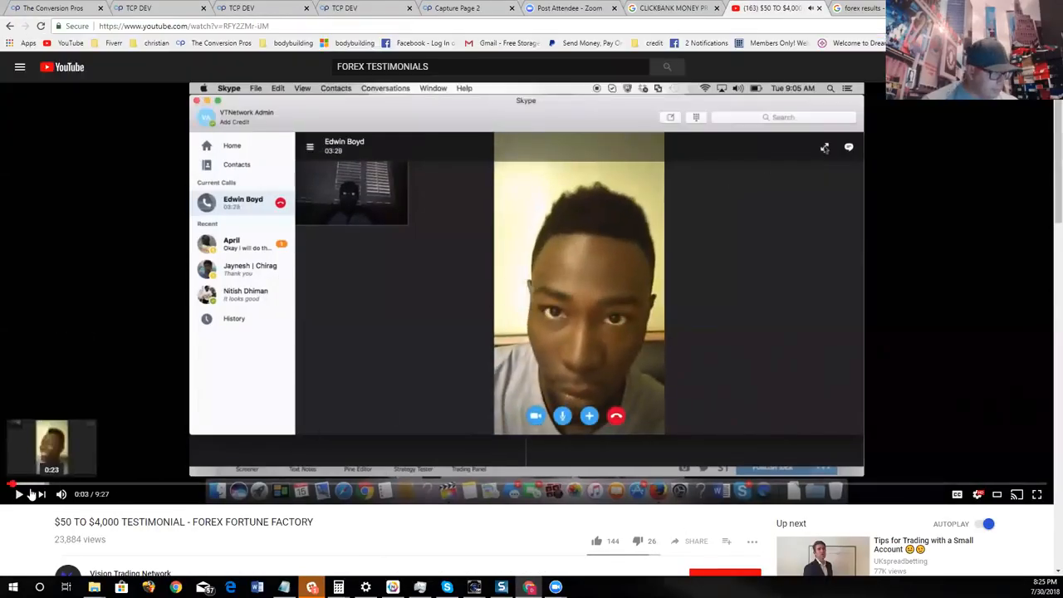
click(819, 9)
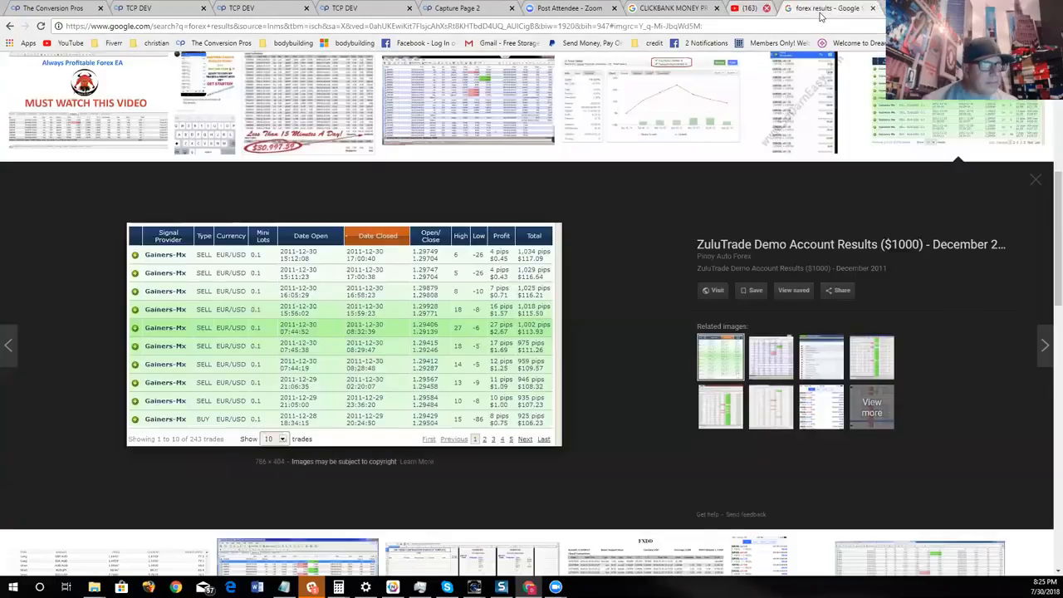
- Back in the Capture Page 2 editor, link the new video component to the copied YouTube address, turn related videos off and save
click(461, 9)
scroll(648, 295, down, 3)
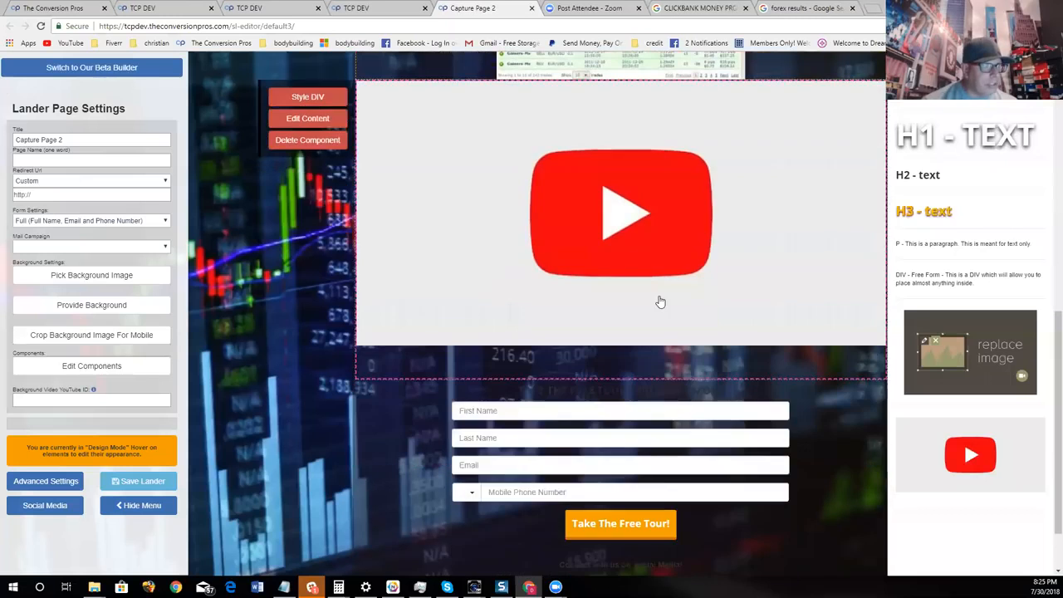
click(333, 123)
right_click(453, 119)
click(491, 185)
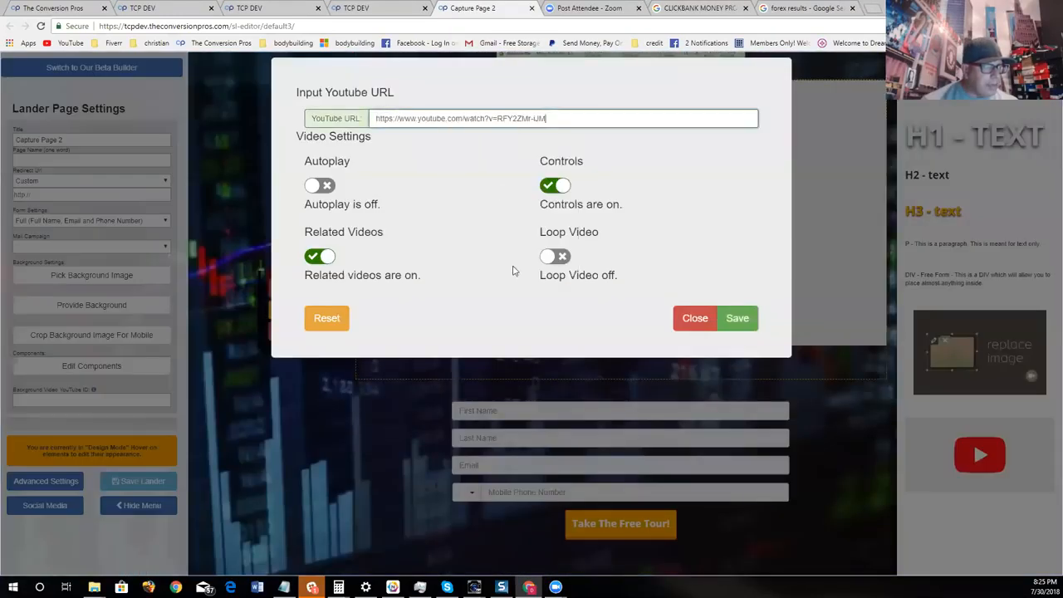
click(319, 255)
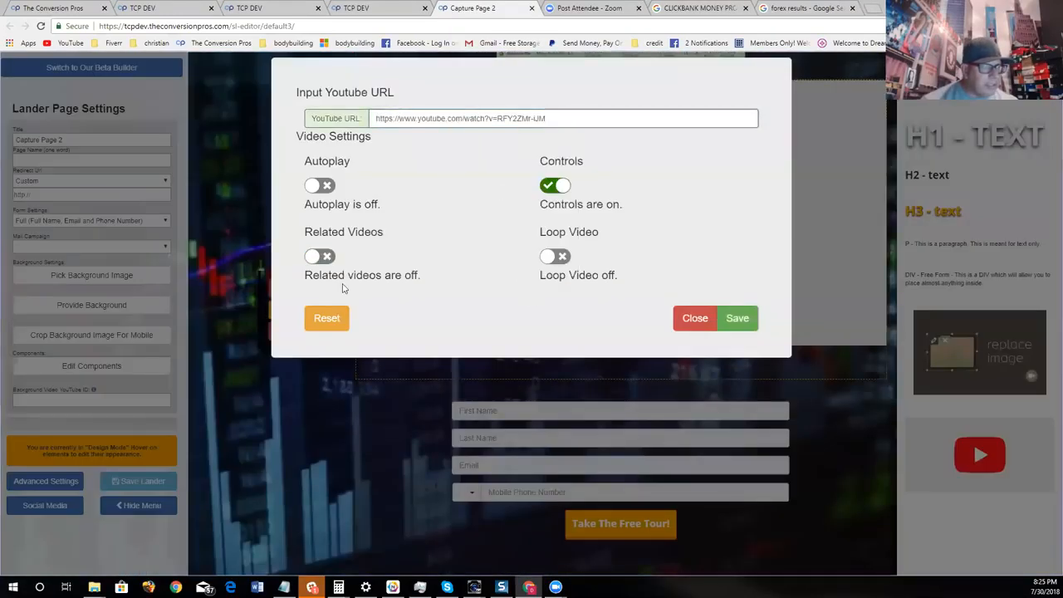
click(738, 318)
- Insert an H1 text component between the results picture and the testimonial video, leaving the video's settings as they are
scroll(856, 420, up, 3)
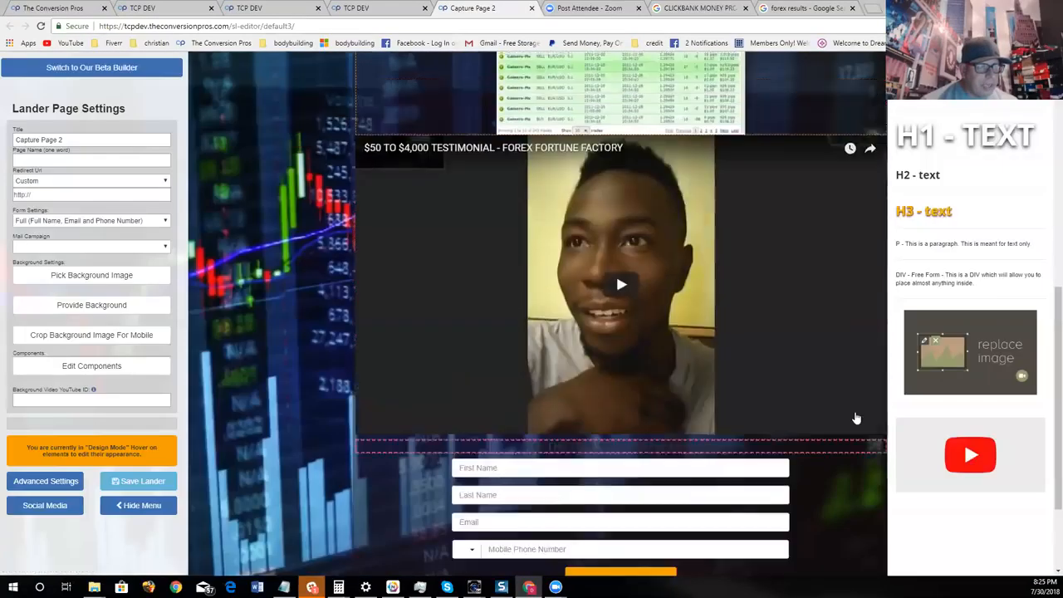
drag(919, 148, 698, 351)
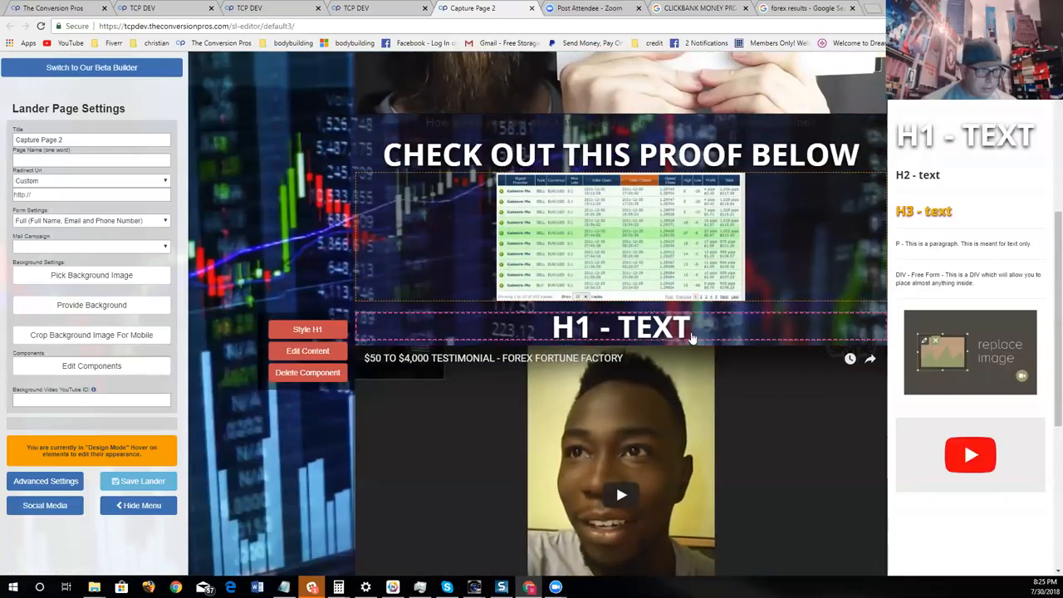
click(311, 381)
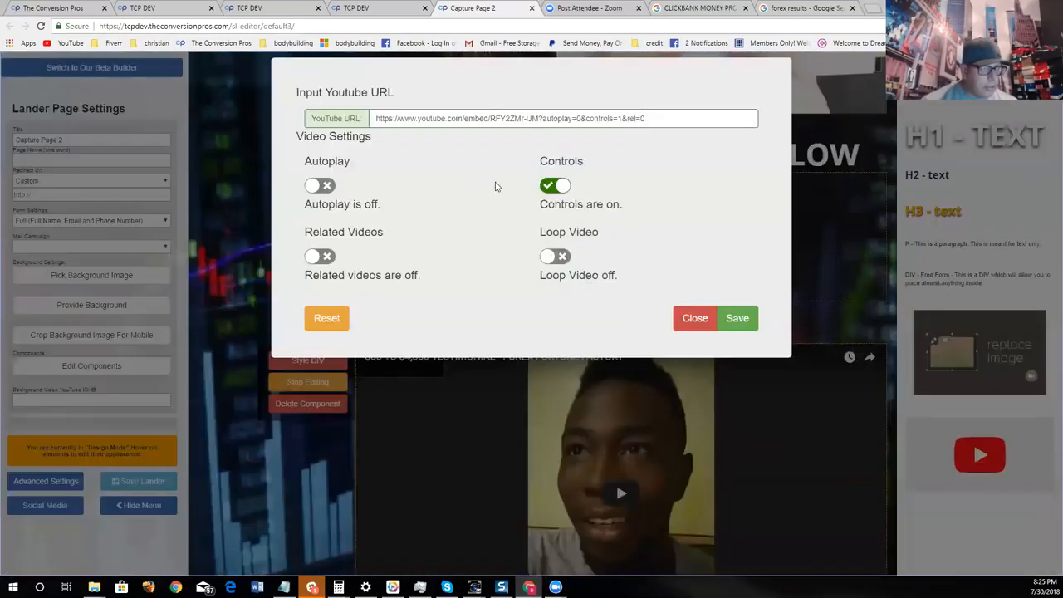
click(710, 320)
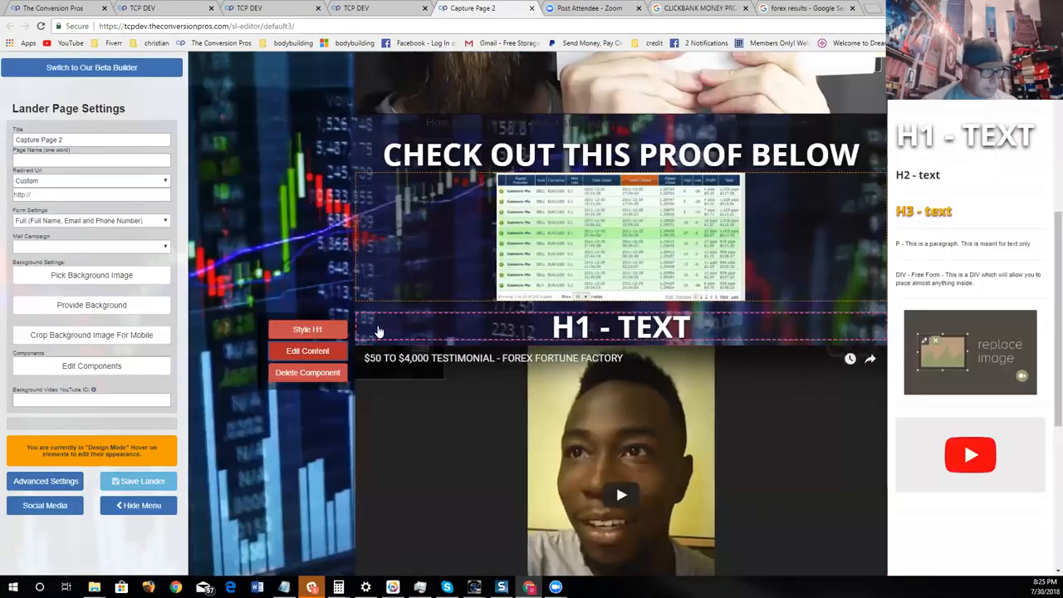
- Replace the placeholder text of the H1 above the testimonial video with "WANT TESTIMONIALS WATCH THIS"
click(323, 351)
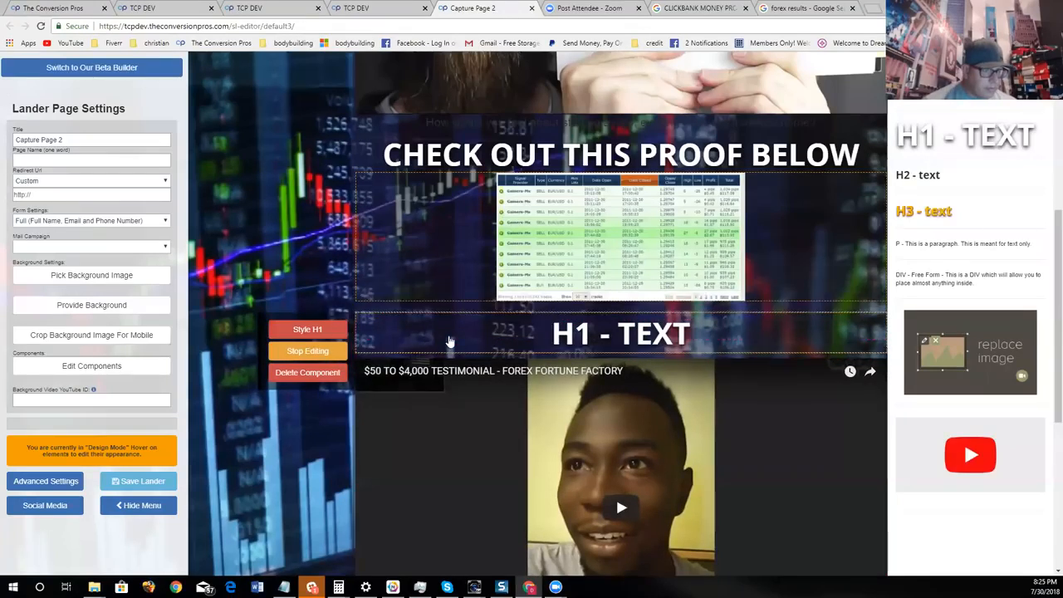
key(Delete)
key(Delete)
key(Delete)
key(Delete)
key(Delete)
key(Delete)
key(Delete)
key(Delete)
key(Delete)
text(WANT TES)
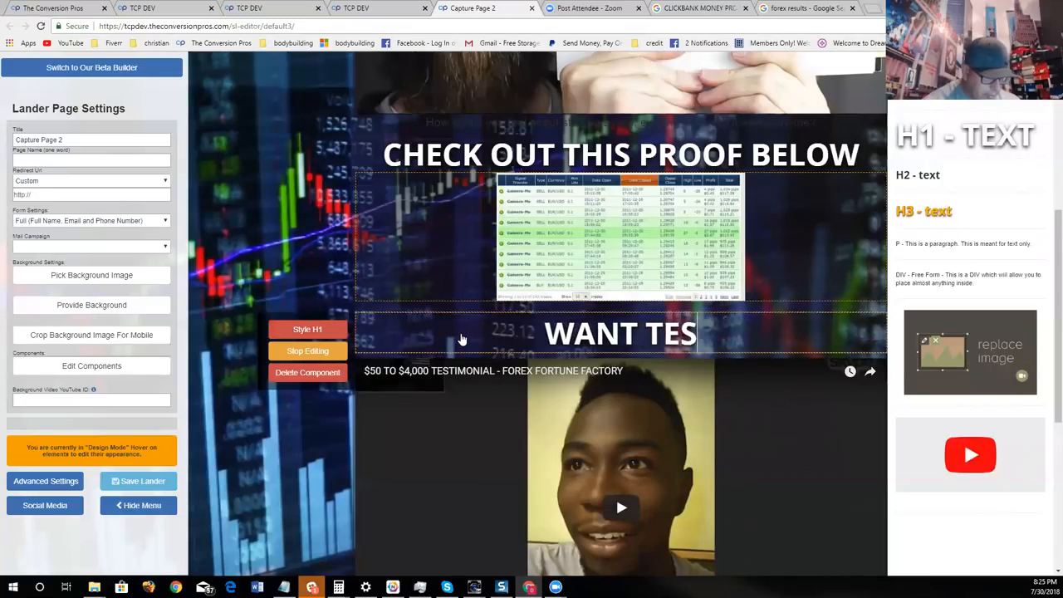
text(TIMONIALS )
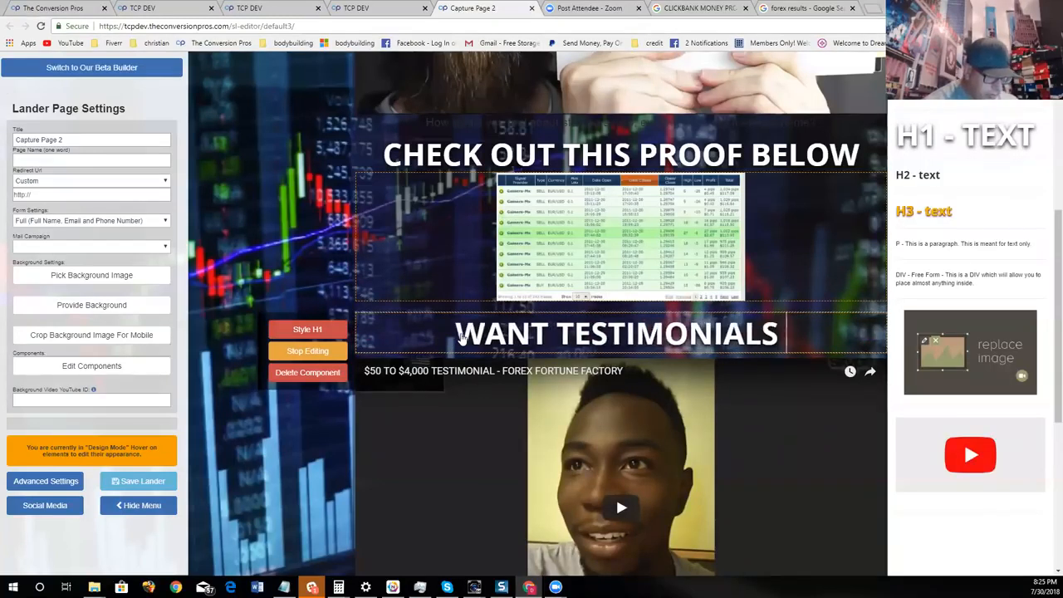
text(WATCH THIS)
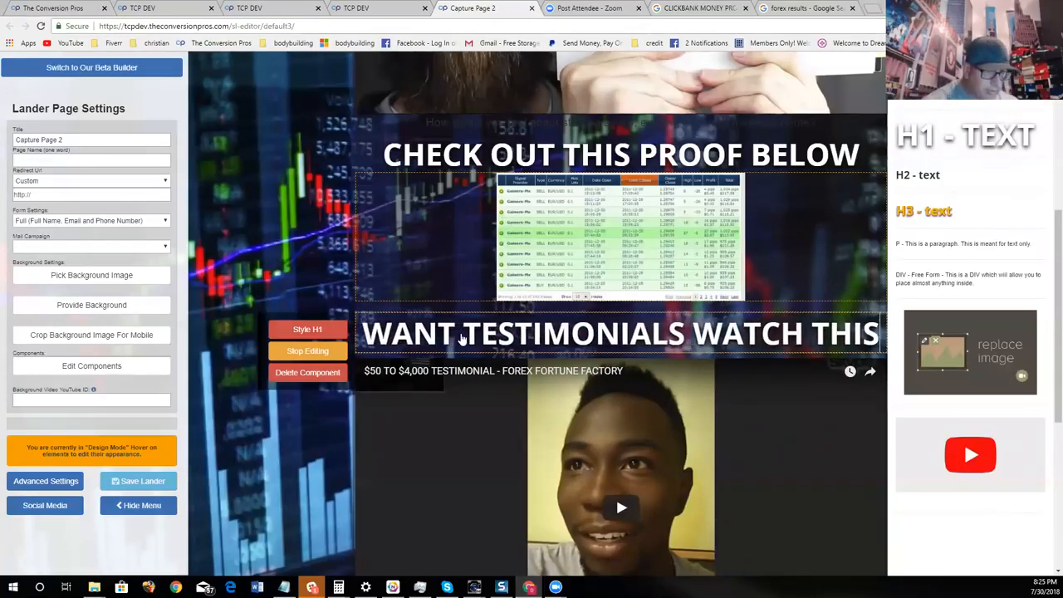
- Insert an image component between the testimonial video and the sign-up form
scroll(463, 339, down, 4)
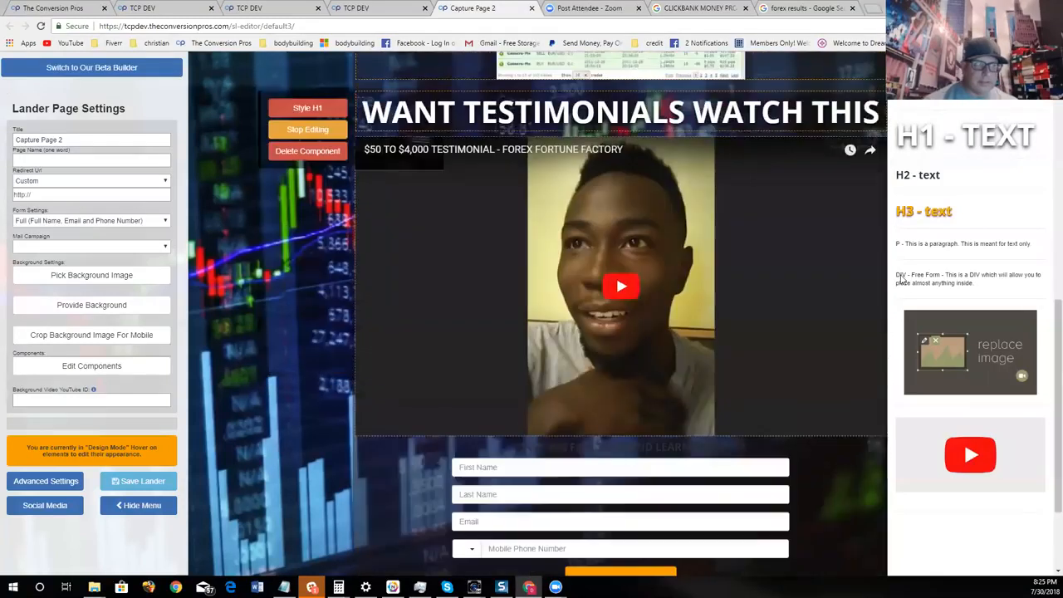
drag(956, 326, 767, 375)
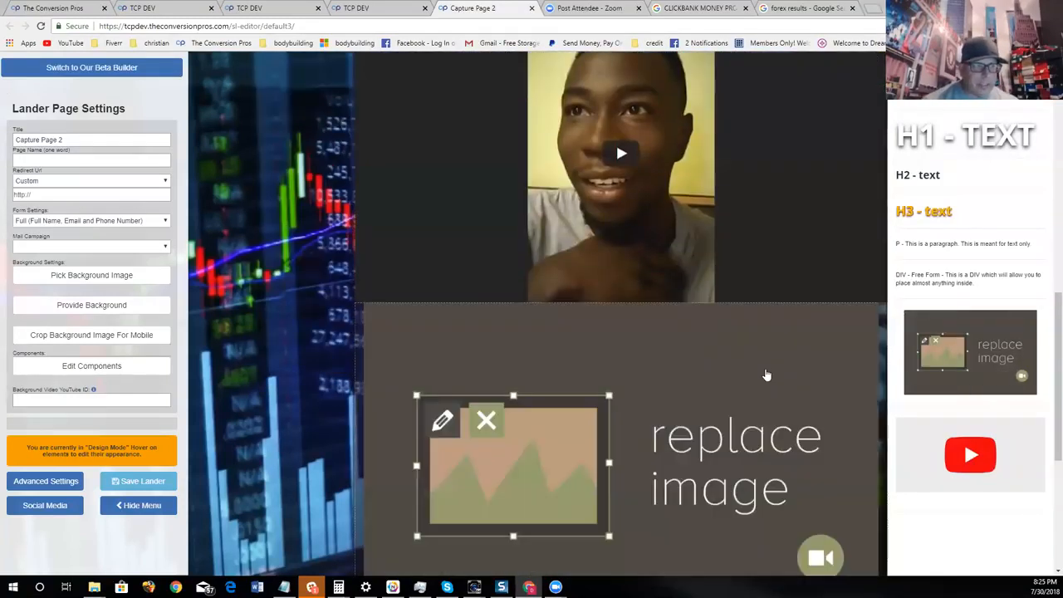
- Switch to the "forex results" Google image search and copy the image address of the "Make a million with any EA" picture
click(806, 18)
scroll(583, 323, down, 10)
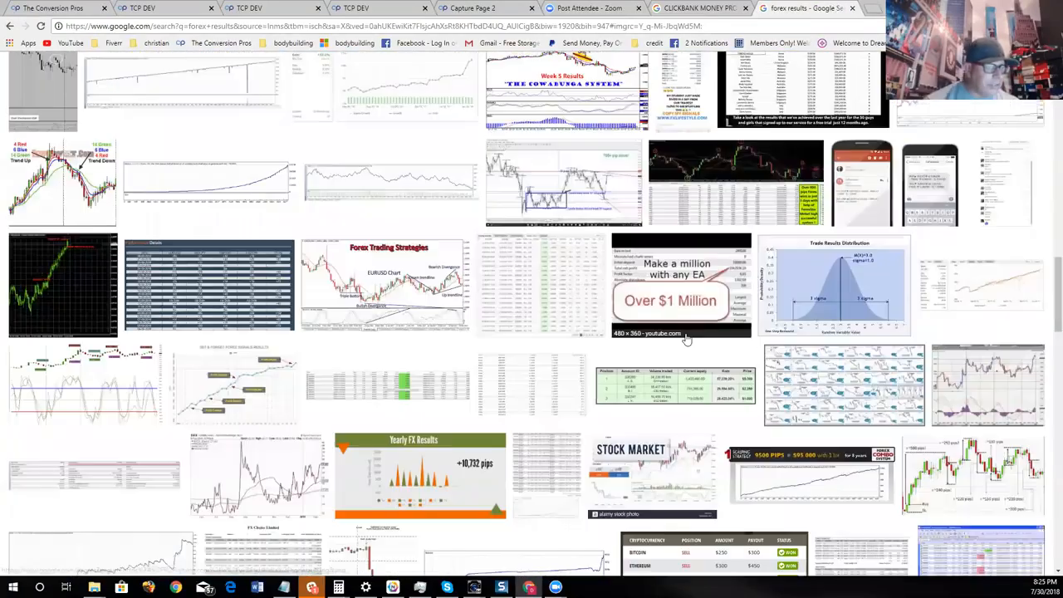
scroll(686, 339, down, 2)
scroll(748, 291, up, 2)
scroll(839, 238, down, 2)
scroll(844, 232, down, 2)
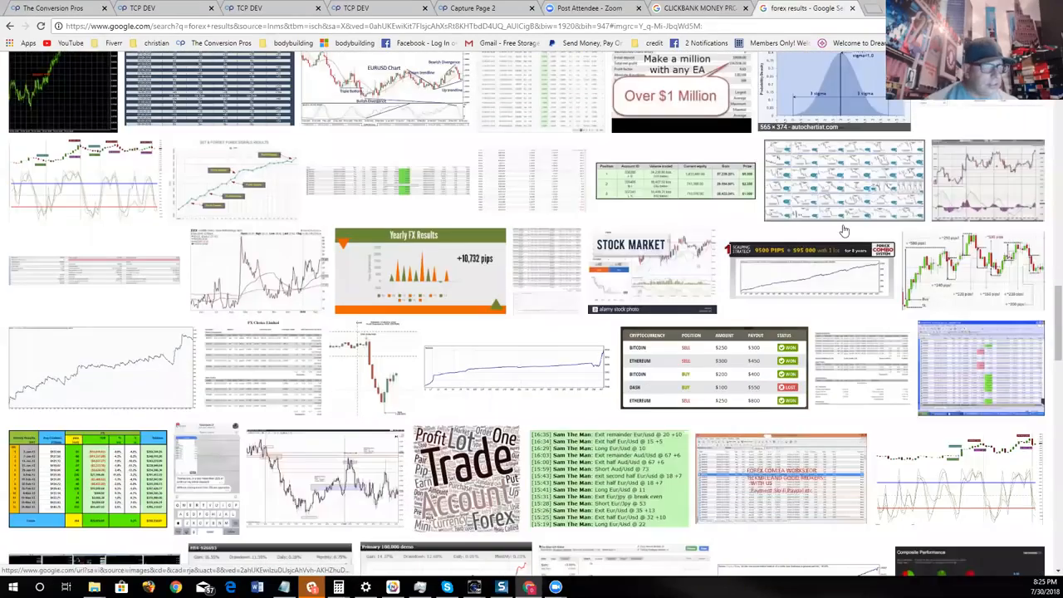
scroll(844, 231, down, 4)
scroll(843, 236, up, 6)
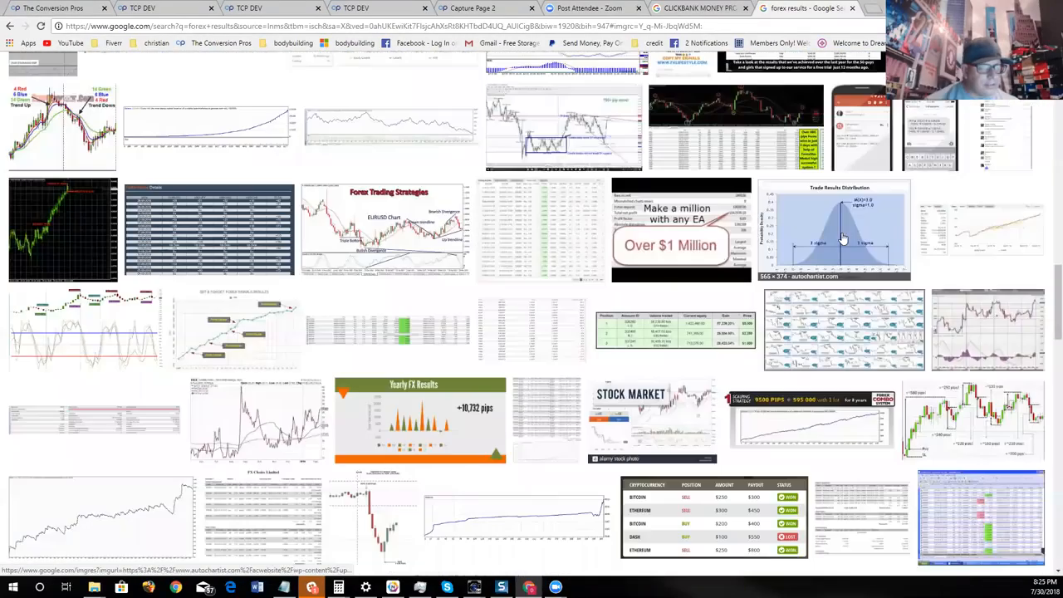
click(719, 252)
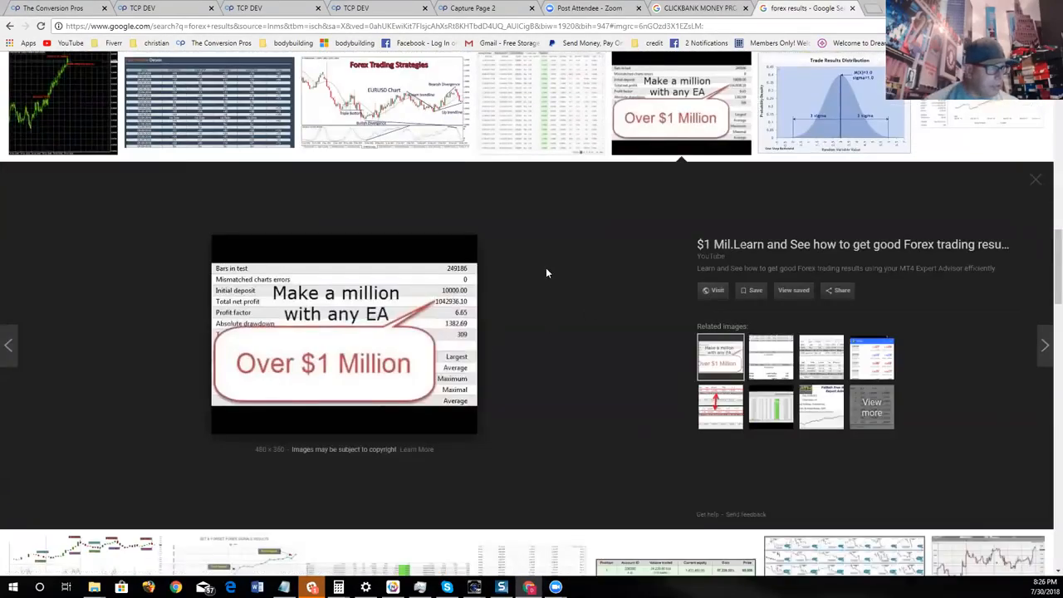
right_click(402, 304)
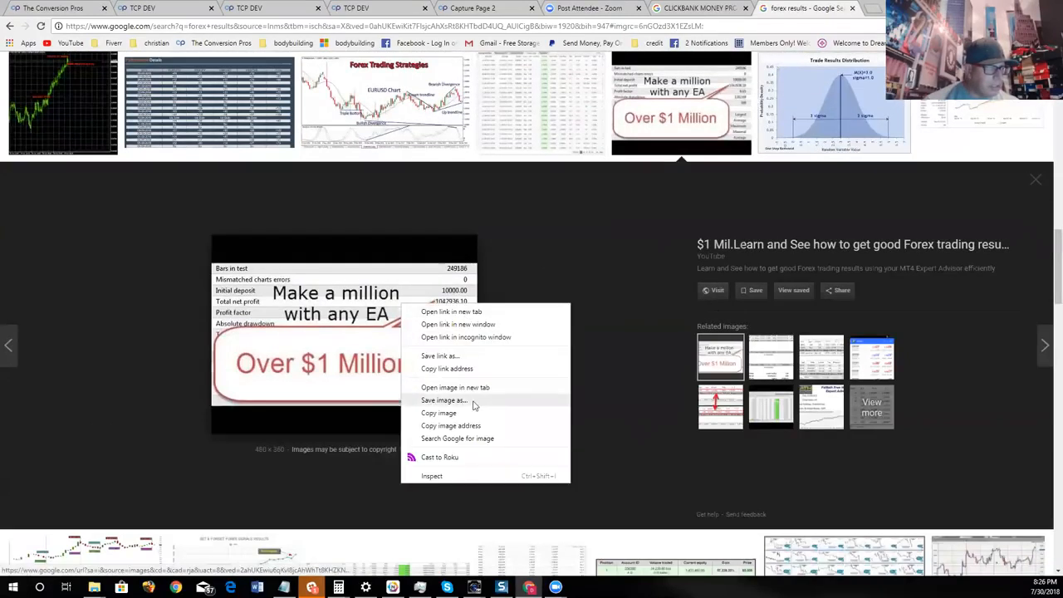
click(462, 425)
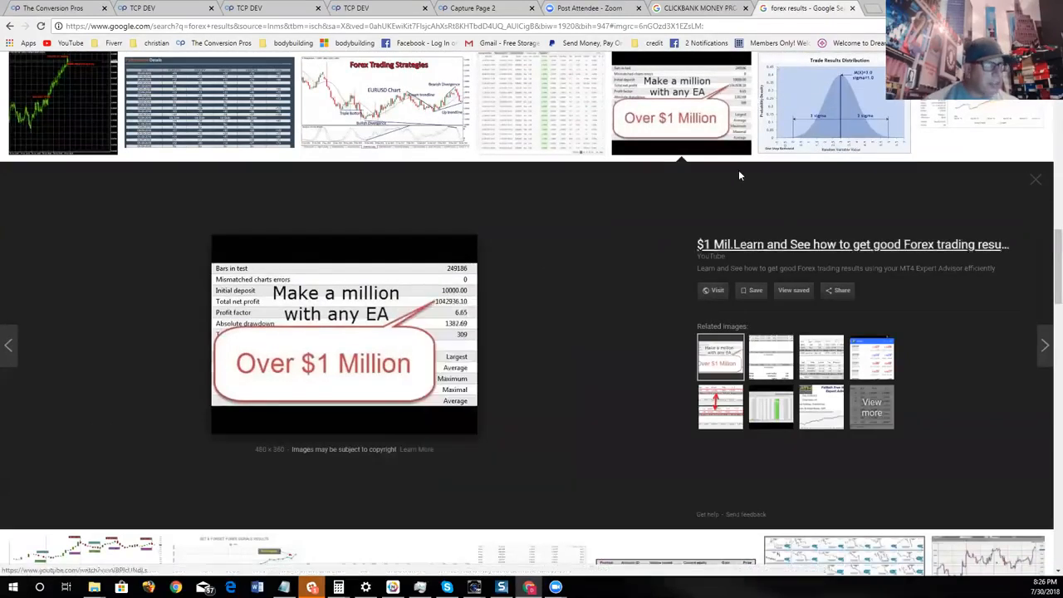
- Return to the Capture Page 2 editor and finish editing the "WANT TESTIMONIALS WATCH THIS" headline
click(505, 9)
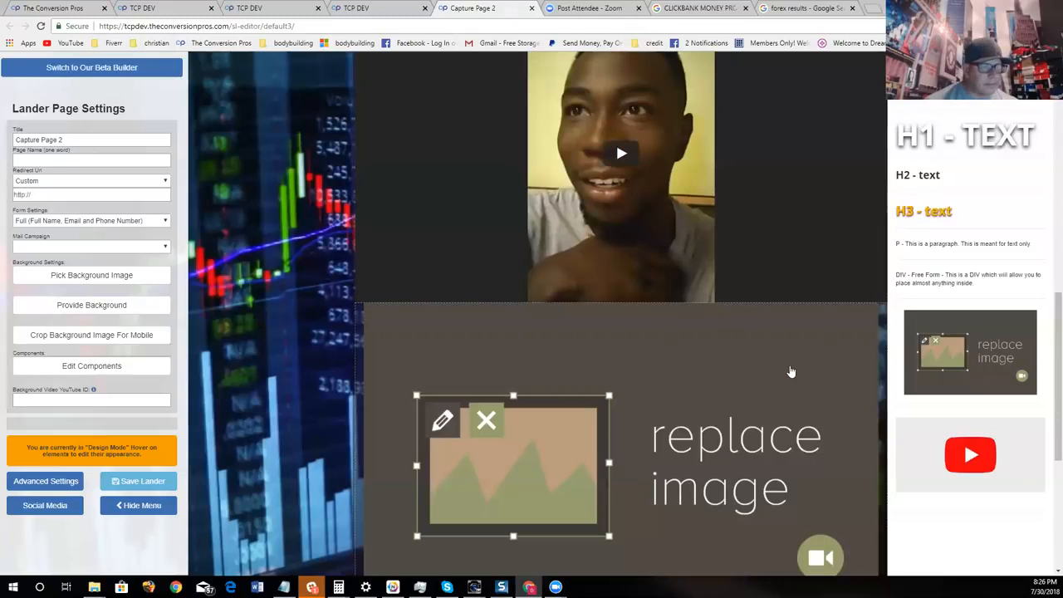
scroll(790, 371, down, 2)
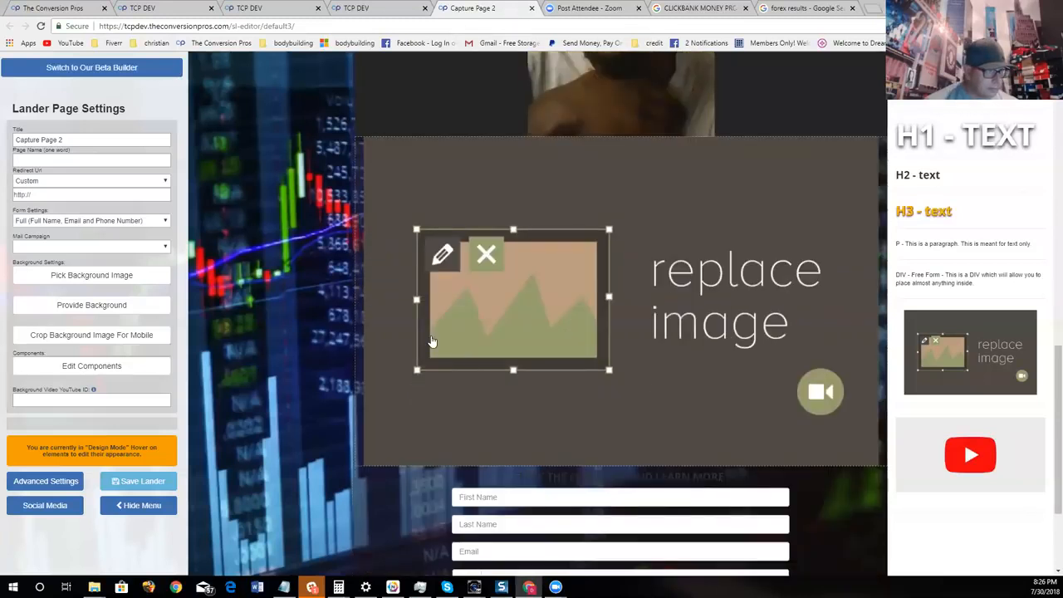
scroll(641, 333, up, 3)
scroll(706, 334, down, 1)
scroll(782, 335, up, 2)
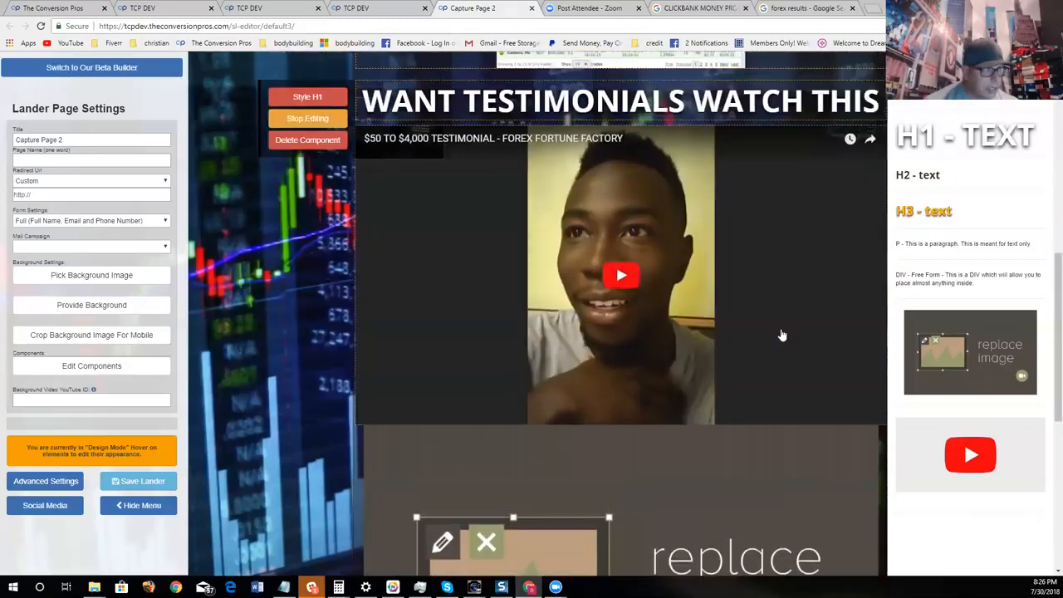
scroll(782, 335, up, 1)
click(339, 219)
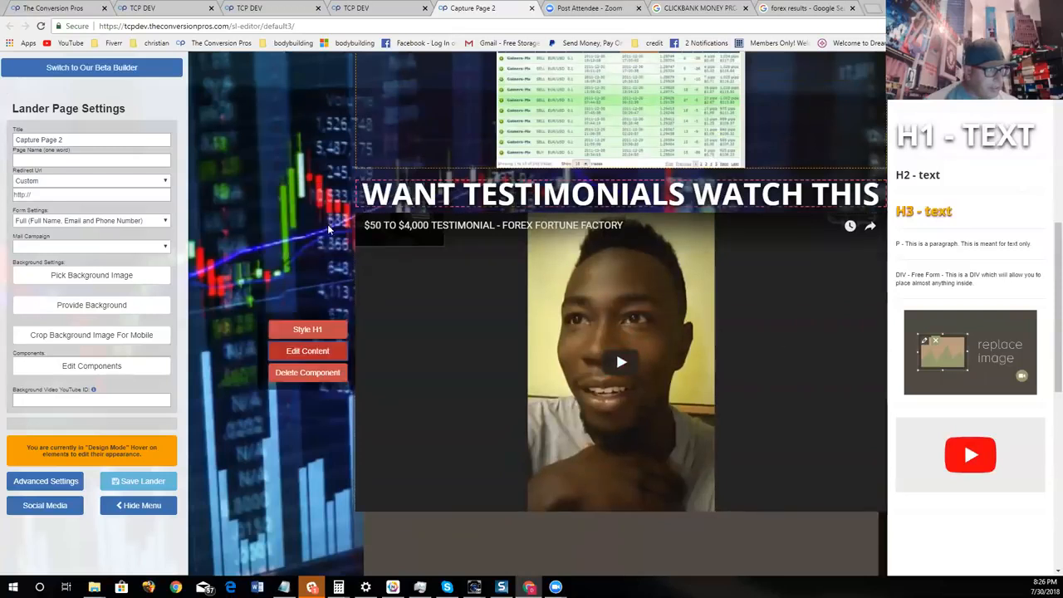
- Fill the new image component with the picture at the copied address, set its size to 50% and save
scroll(339, 366, down, 2)
click(339, 381)
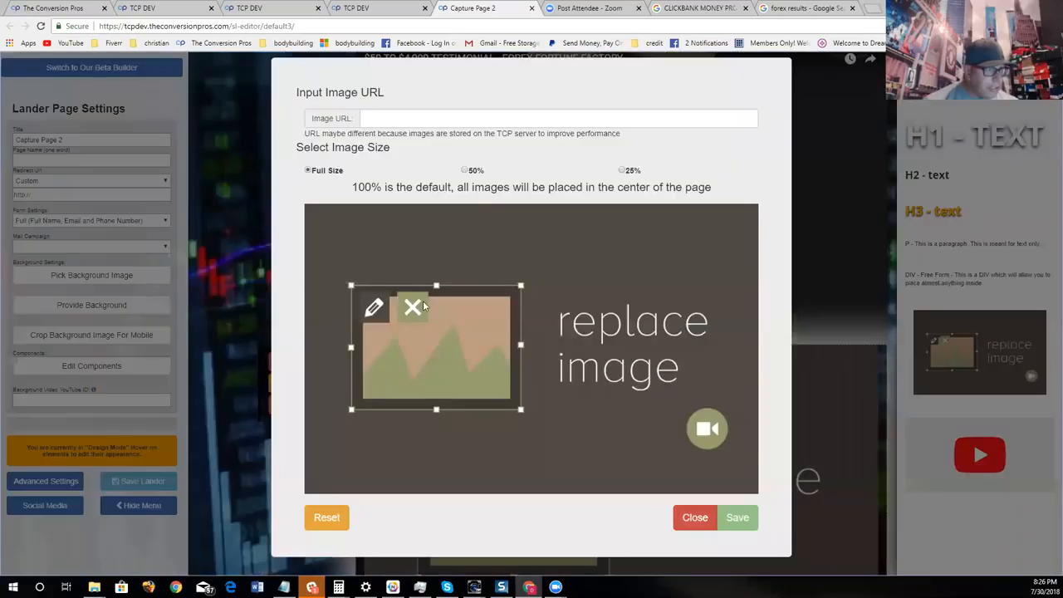
right_click(426, 126)
click(453, 194)
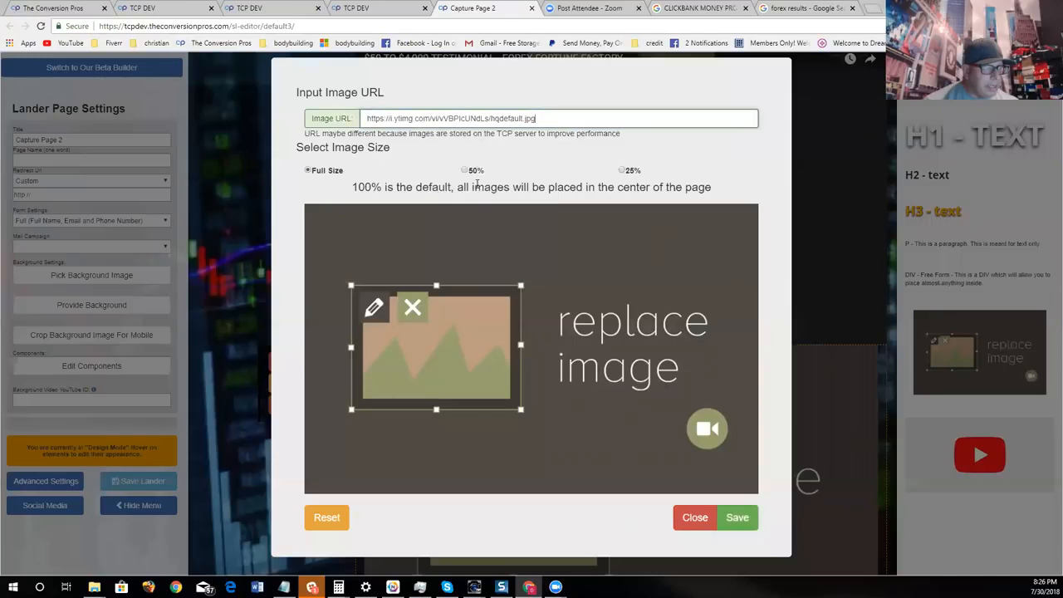
click(464, 170)
click(736, 369)
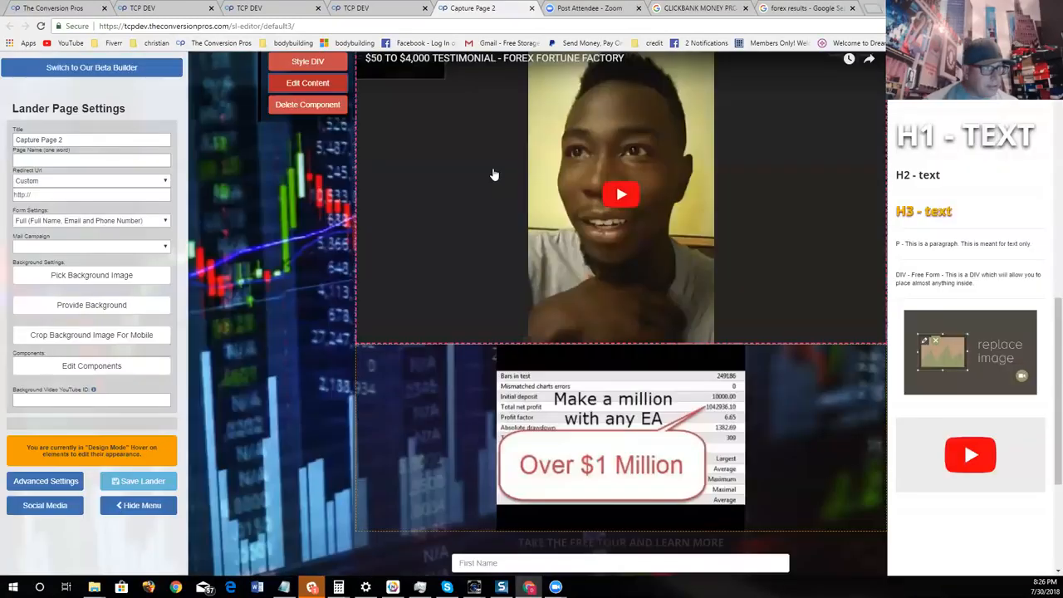
- Insert an H1 text component between the testimonial video and the "Over $1 Million" picture
scroll(495, 175, down, 4)
scroll(767, 292, up, 3)
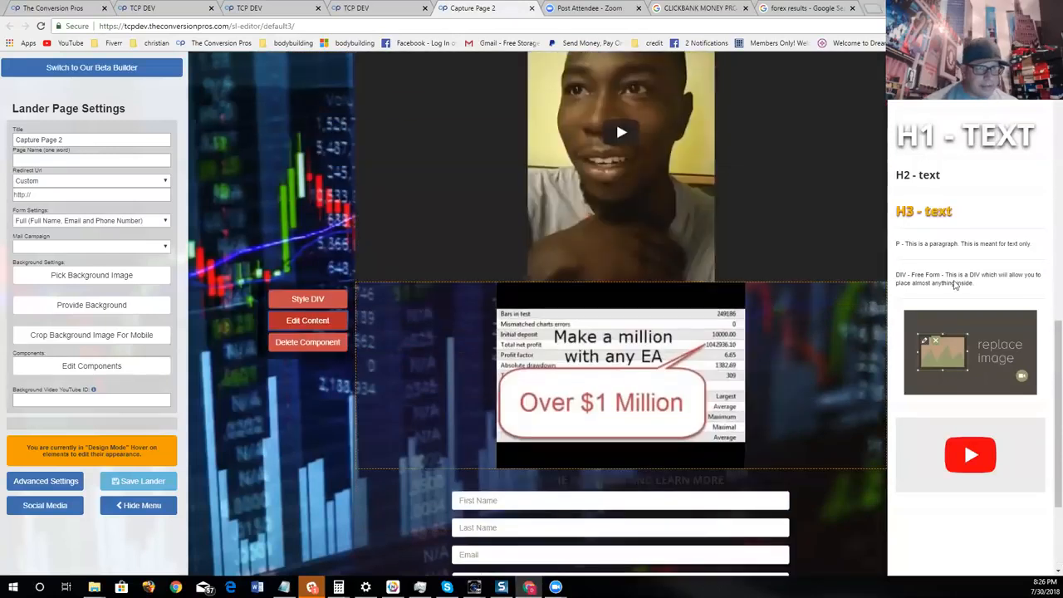
drag(922, 137, 611, 305)
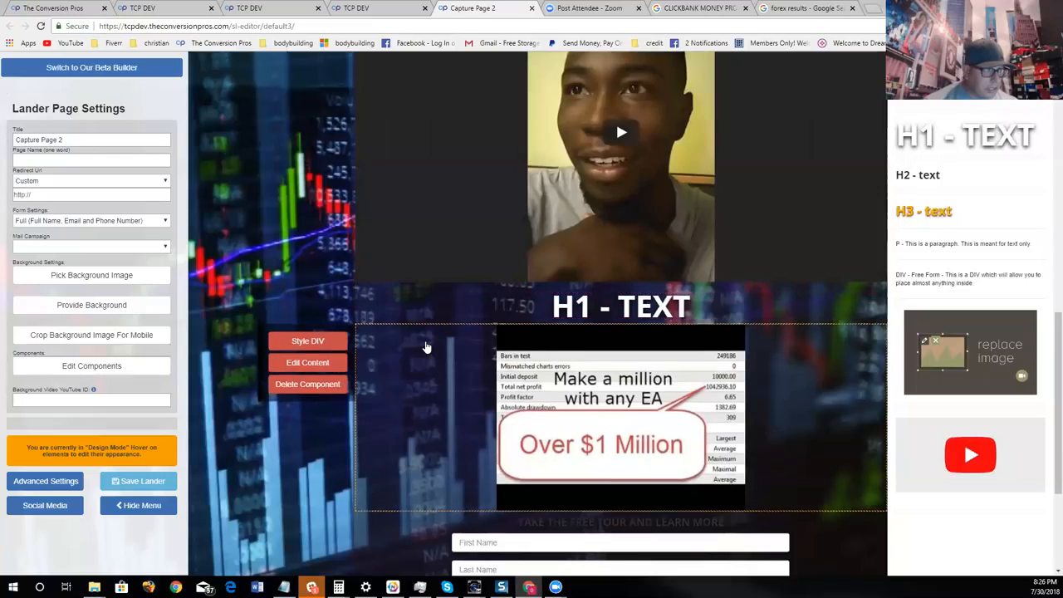
- Replace the new H1's placeholder text with "WANT MONEY PROOF?"
click(323, 333)
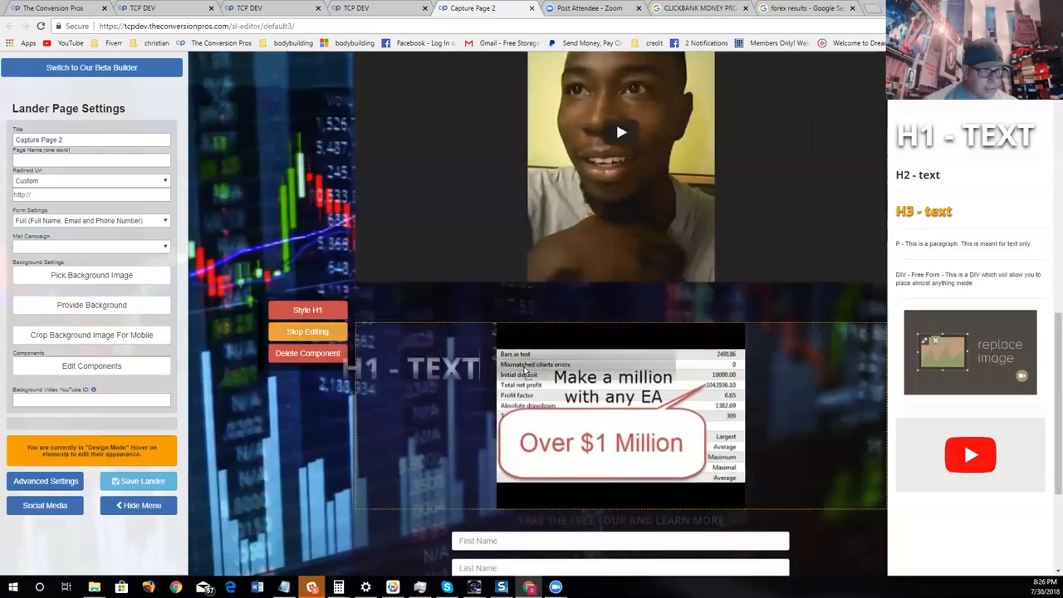
click(628, 319)
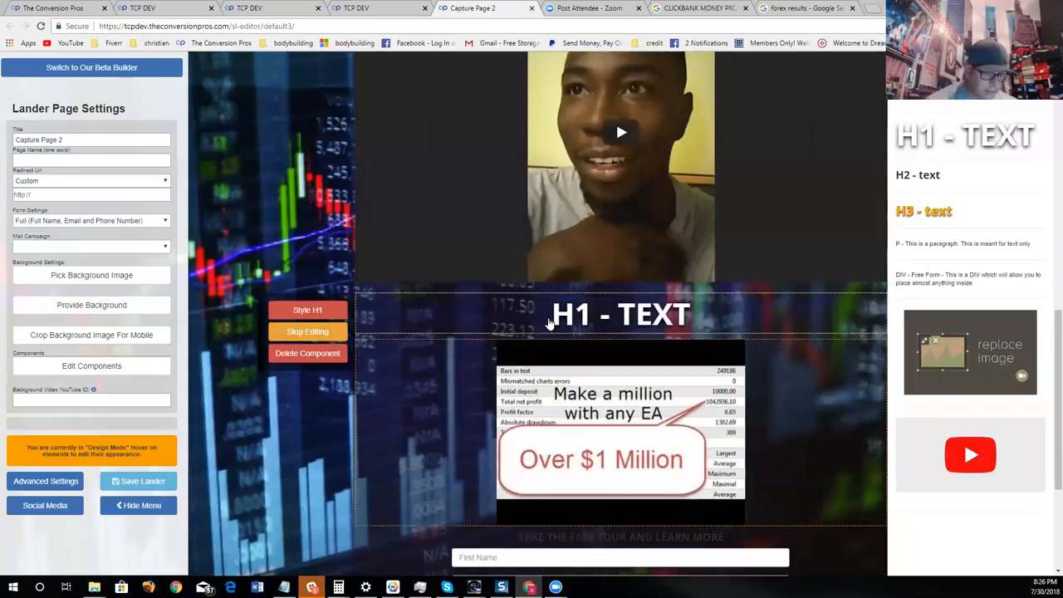
key(Delete)
key(Delete)
key(Delete)
key(Delete)
key(Delete)
key(Delete)
text(WANT MONE)
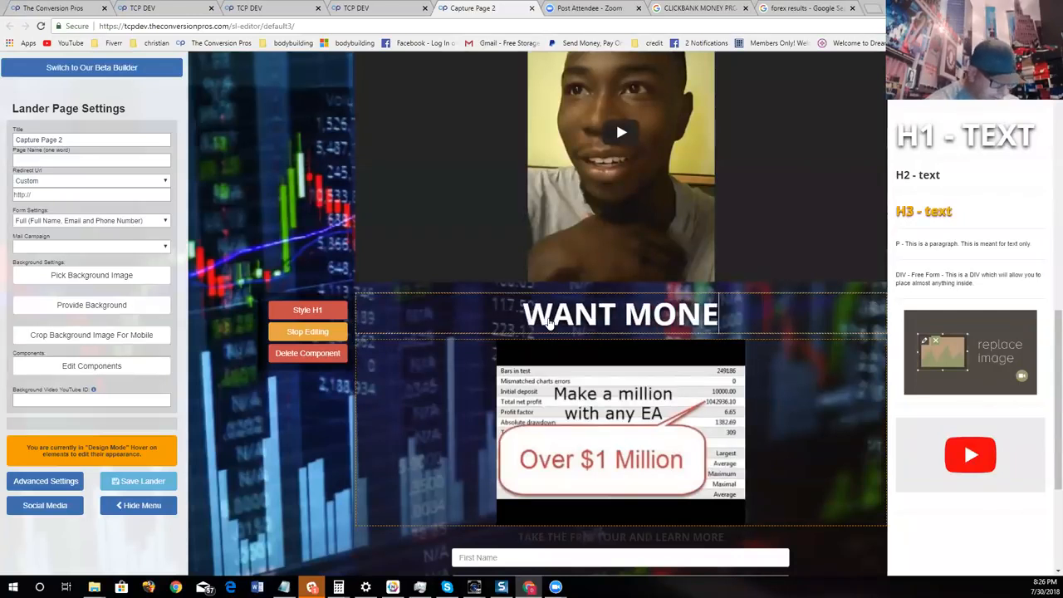
text(Y PROOF)
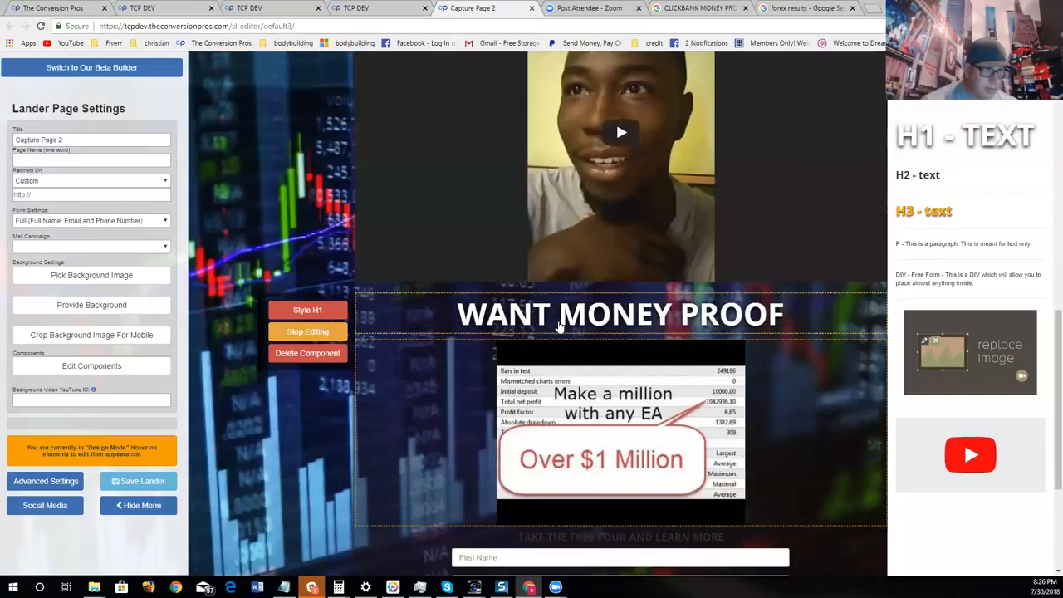
text(?)
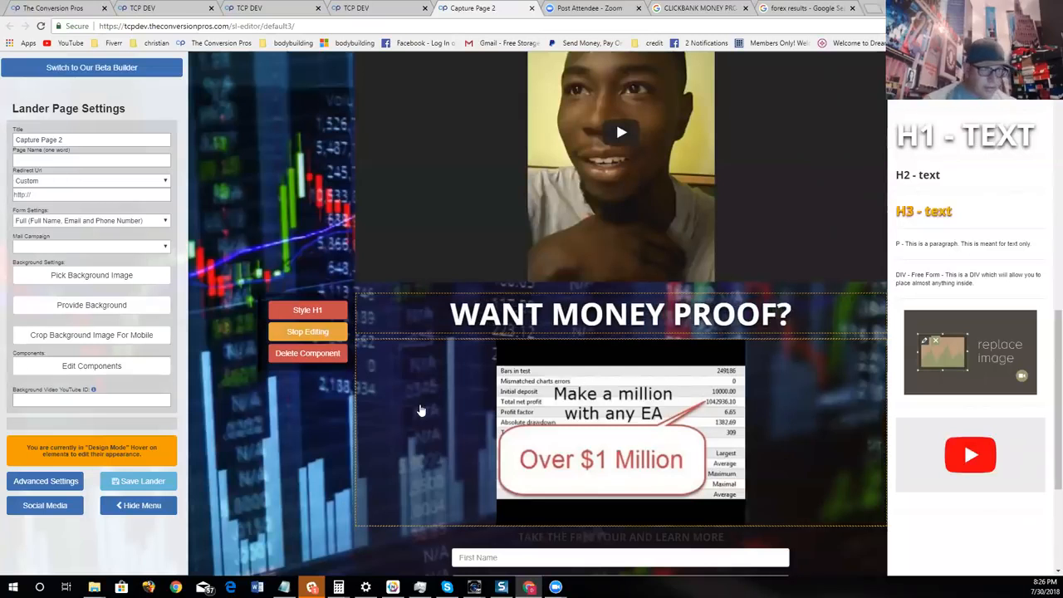
- Color the word "MONEY" in the "WANT MONEY PROOF?" headline bright green and finish editing it
drag(666, 317, 557, 326)
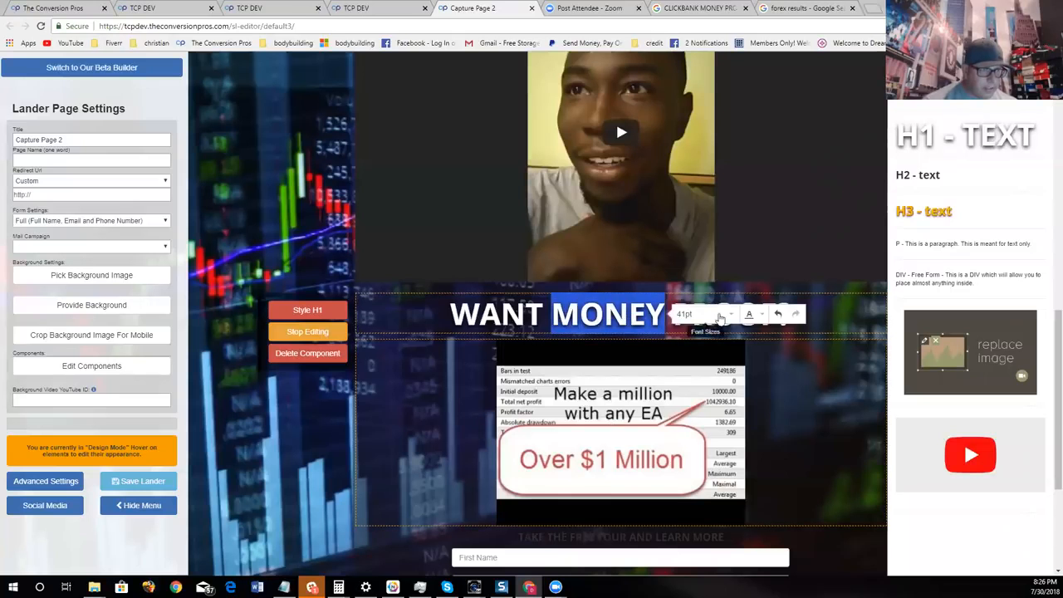
click(759, 316)
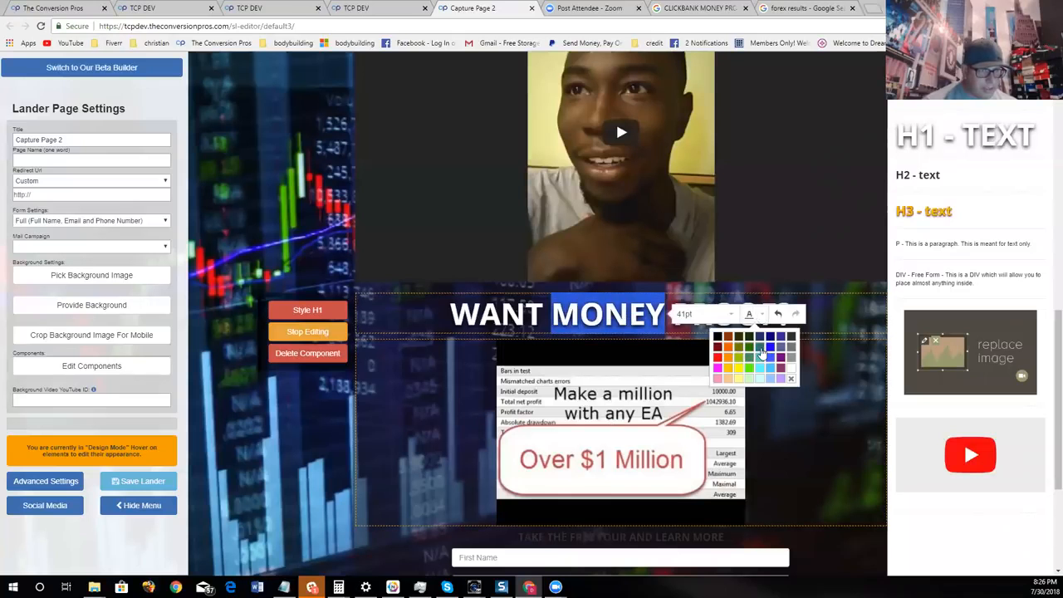
click(749, 367)
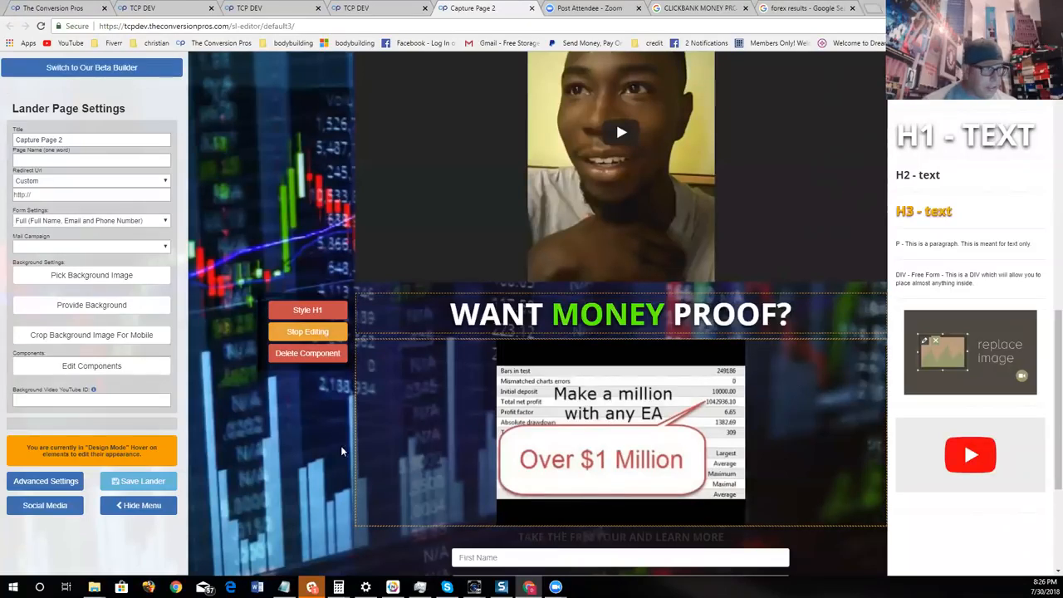
click(308, 332)
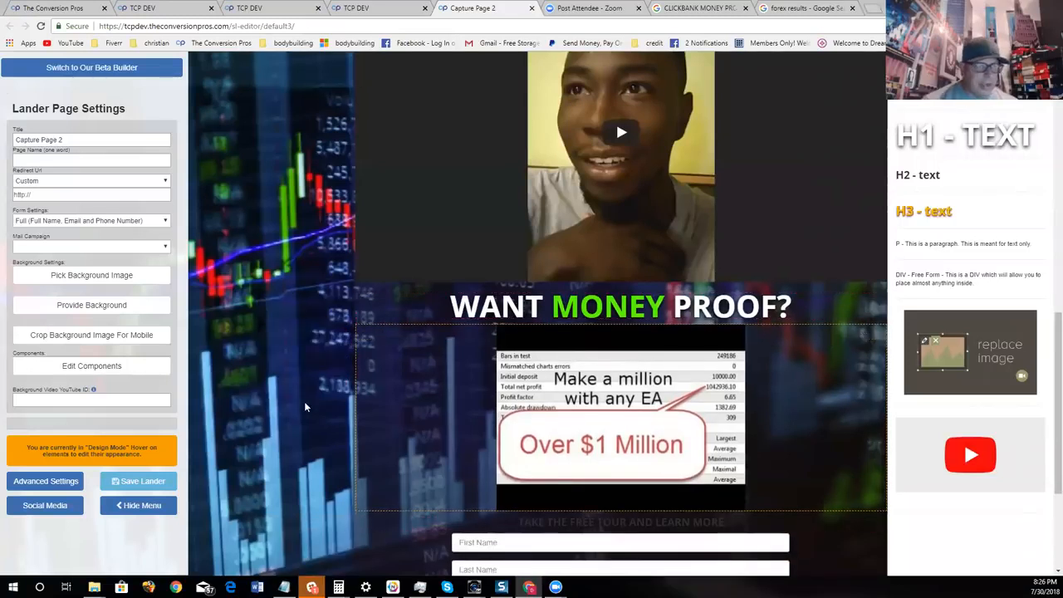
- Hide the component list and settings menu, and review the page from the main headline down to the sign-up form
click(135, 365)
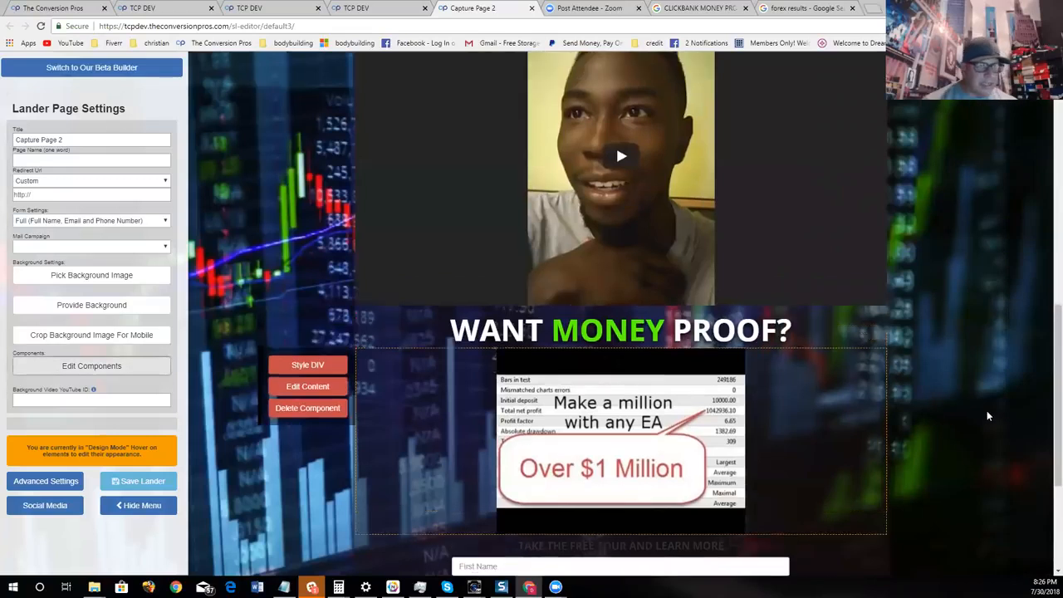
scroll(987, 410, down, 5)
scroll(371, 474, up, 2)
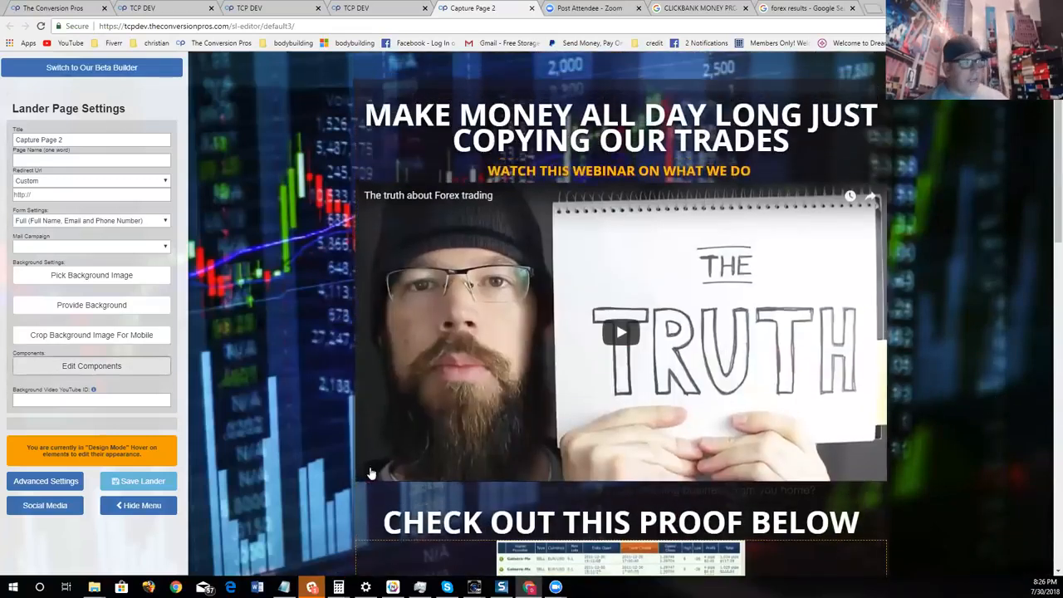
click(138, 505)
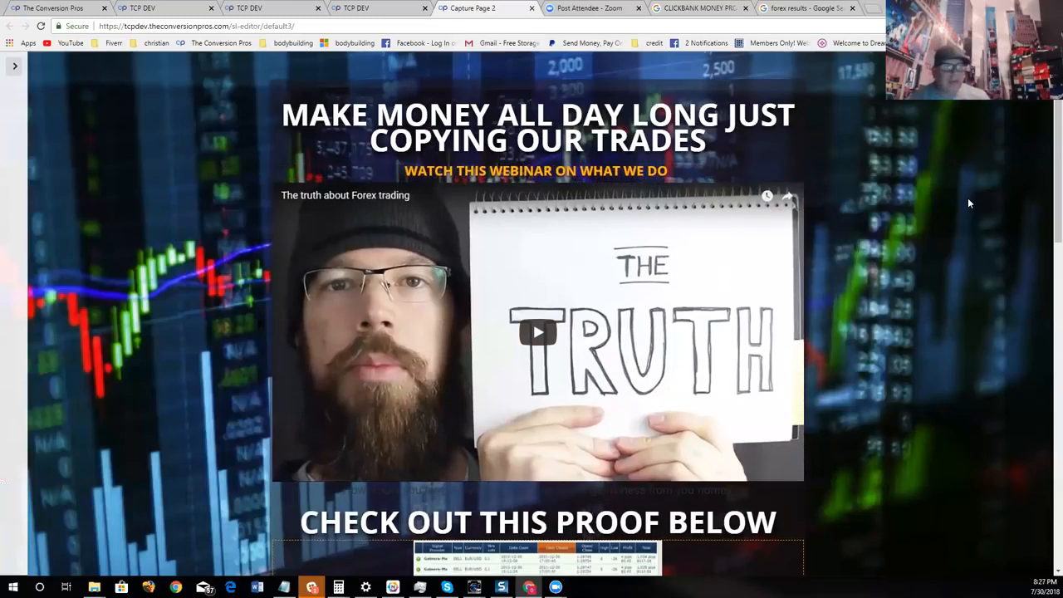
mouse_move(811, 215)
scroll(811, 215, down, 1)
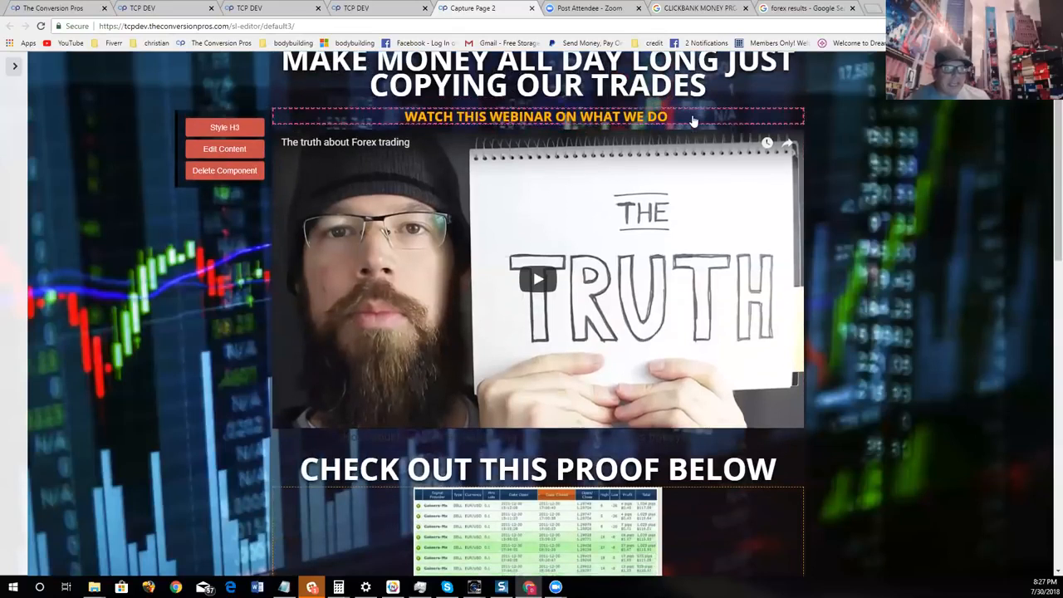
scroll(811, 220, down, 2)
scroll(853, 285, down, 4)
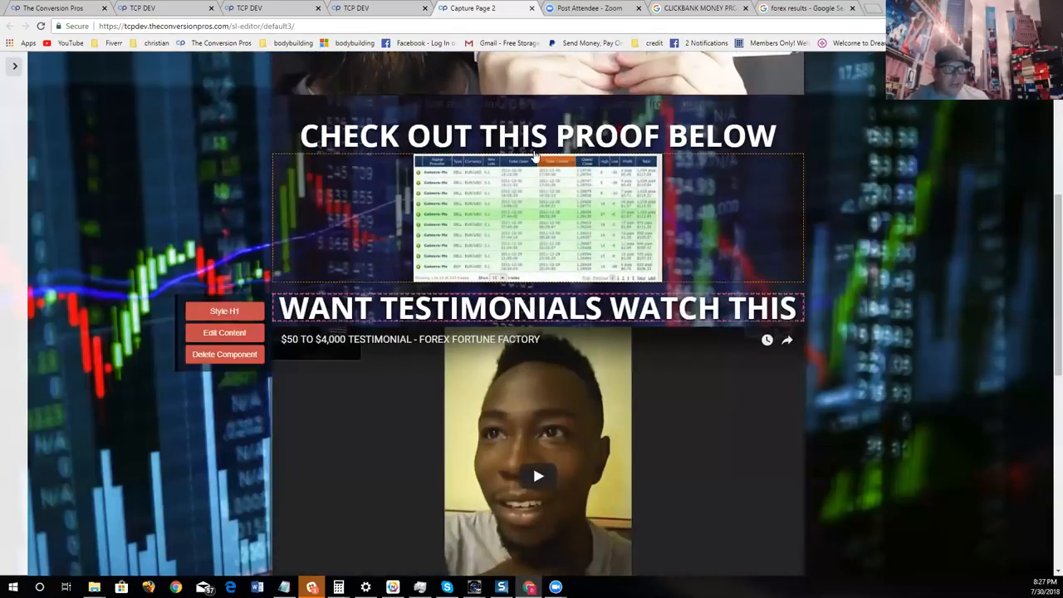
scroll(406, 211, down, 4)
scroll(495, 155, down, 4)
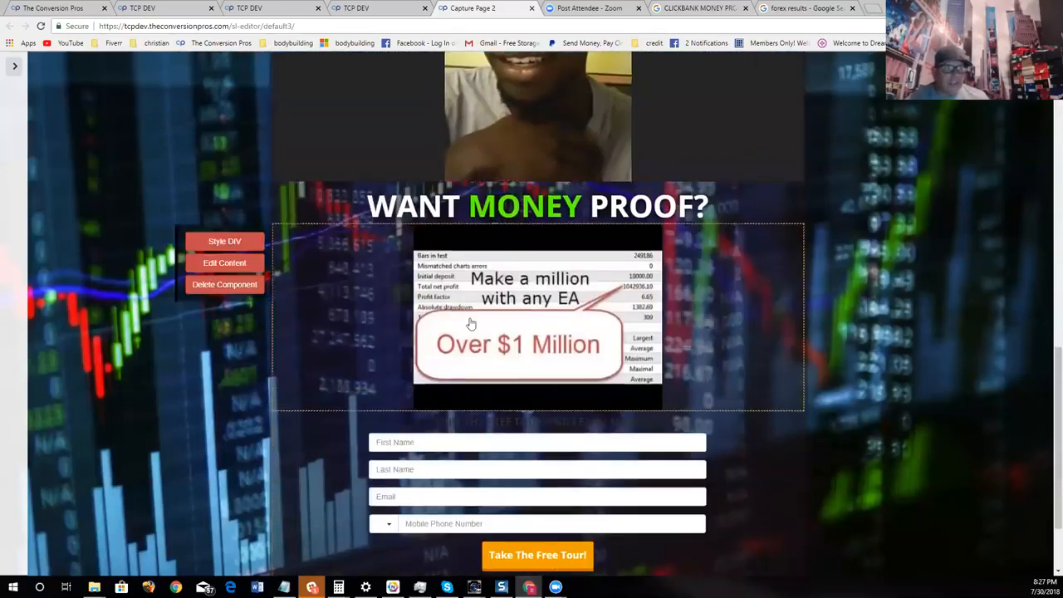
scroll(540, 345, up, 2)
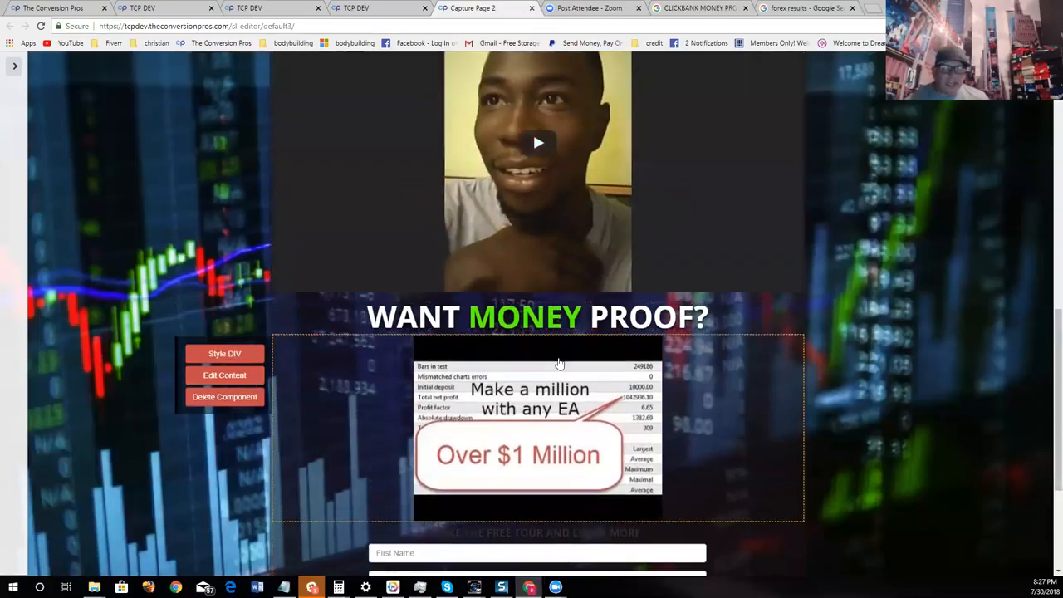
scroll(555, 318, down, 3)
scroll(795, 340, up, 15)
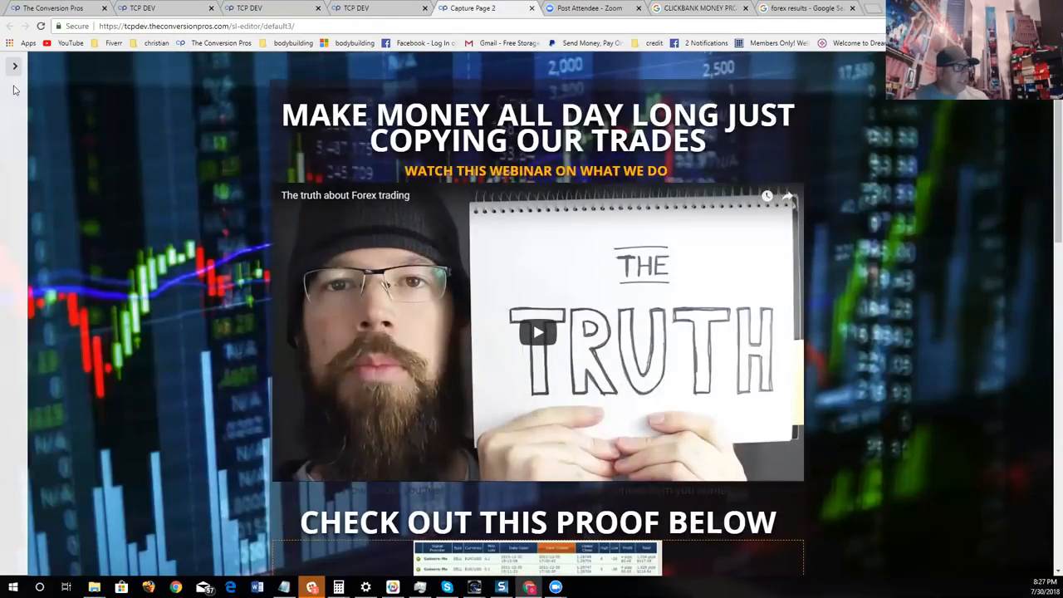
- Bring back the settings menu and set the lander's form to None (Redirect Only)
click(14, 67)
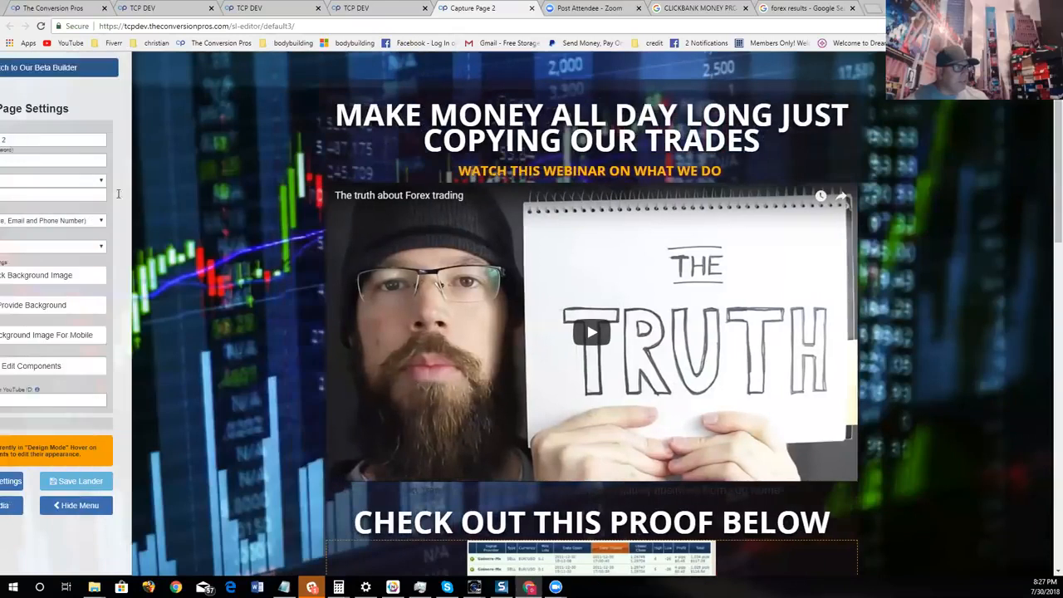
click(121, 214)
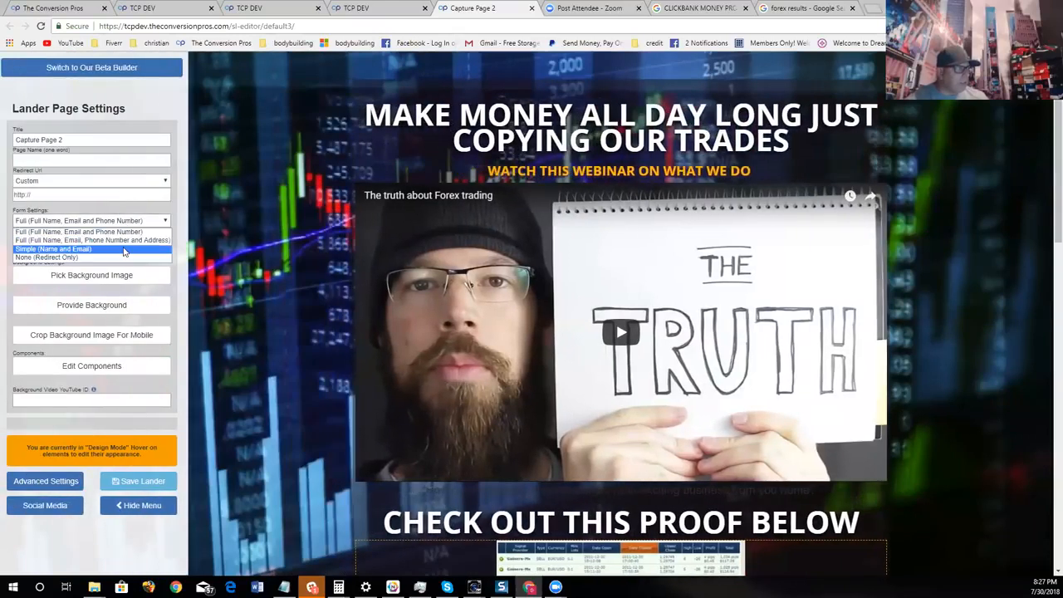
click(154, 266)
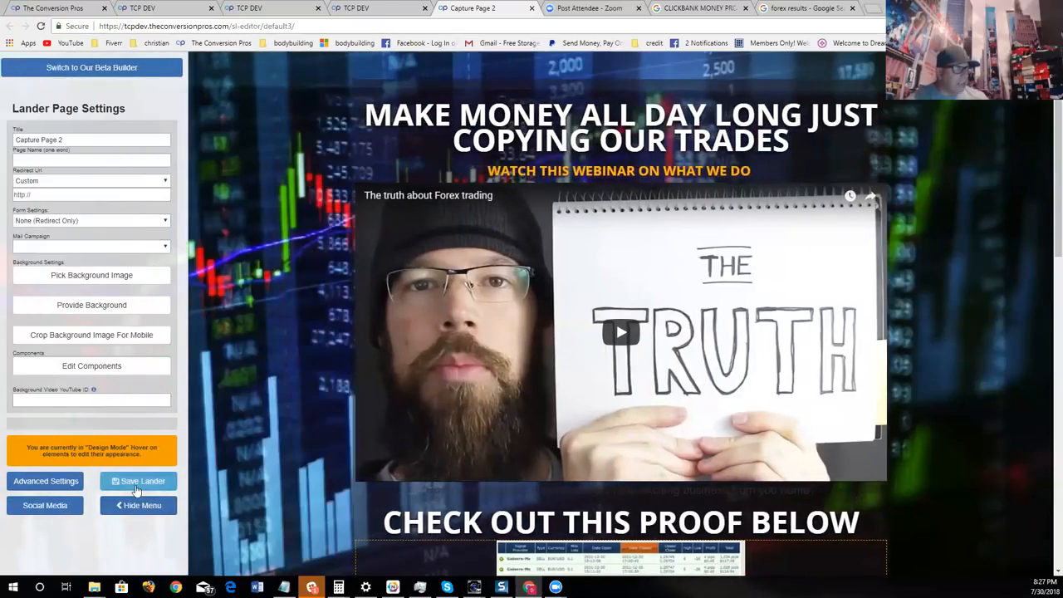
- Change the "Take The Free Tour!" button's background color to bright green (#69ff00)
scroll(258, 462, down, 10)
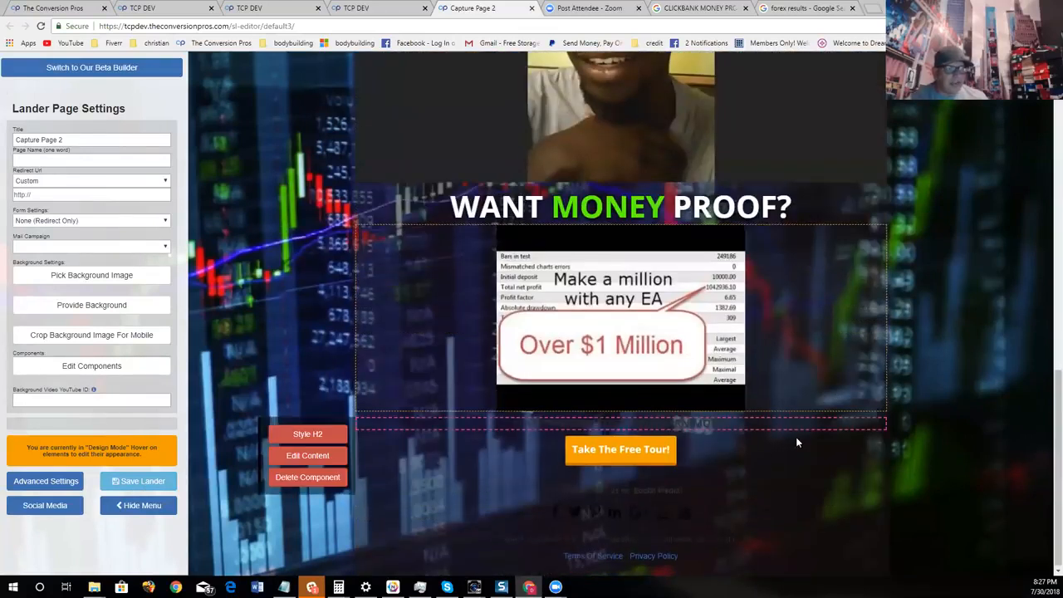
mouse_move(641, 461)
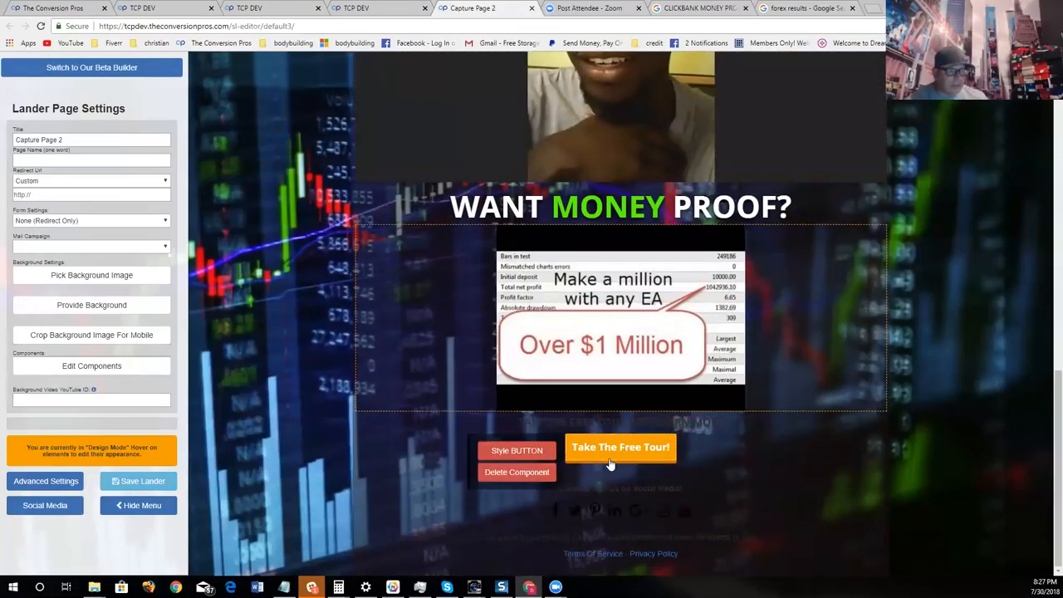
click(517, 450)
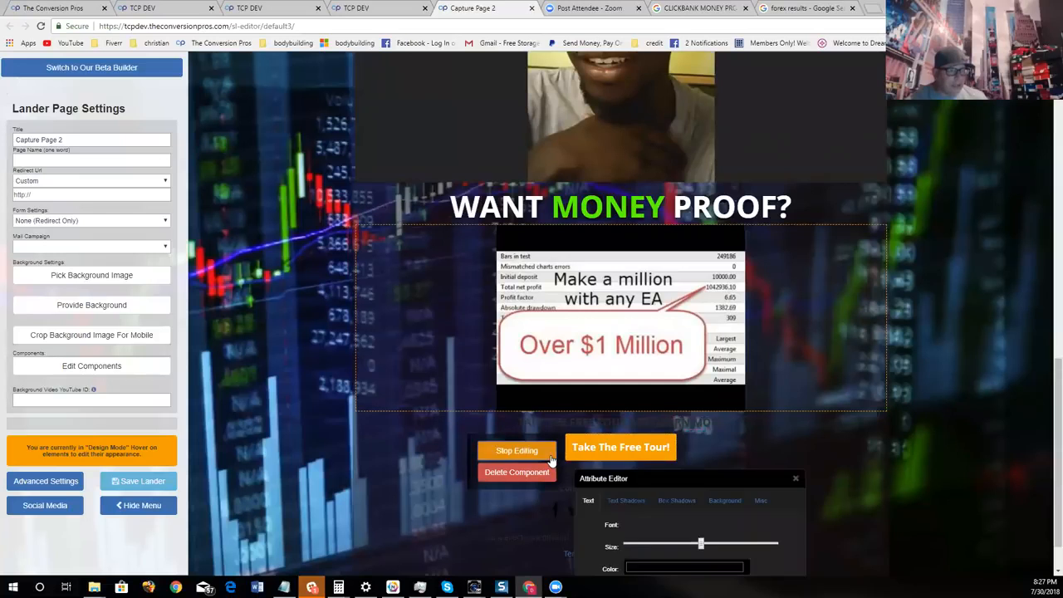
click(685, 501)
drag(729, 480, 763, 271)
click(760, 294)
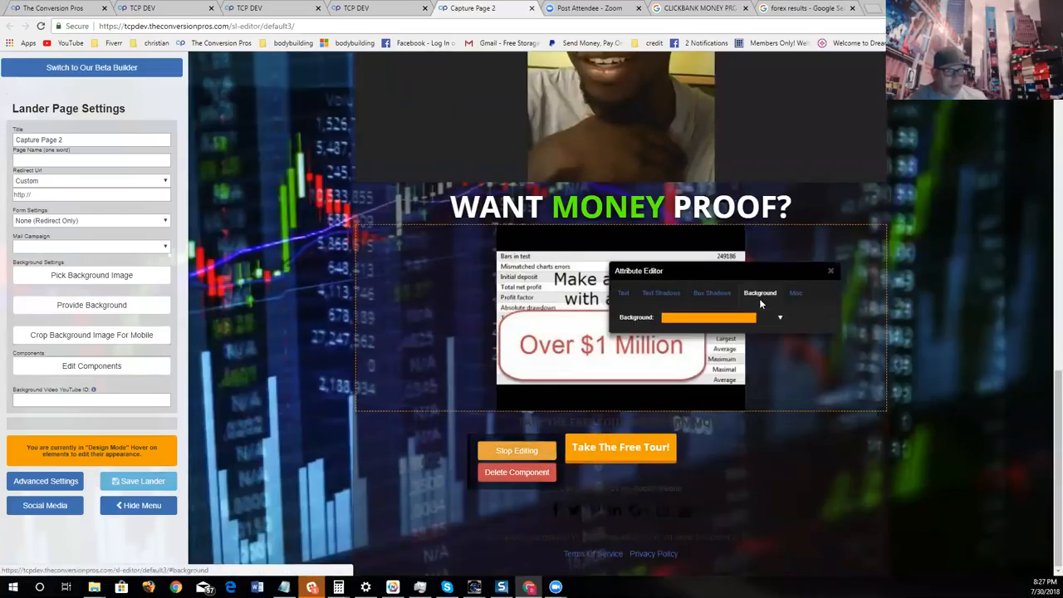
click(731, 317)
click(753, 358)
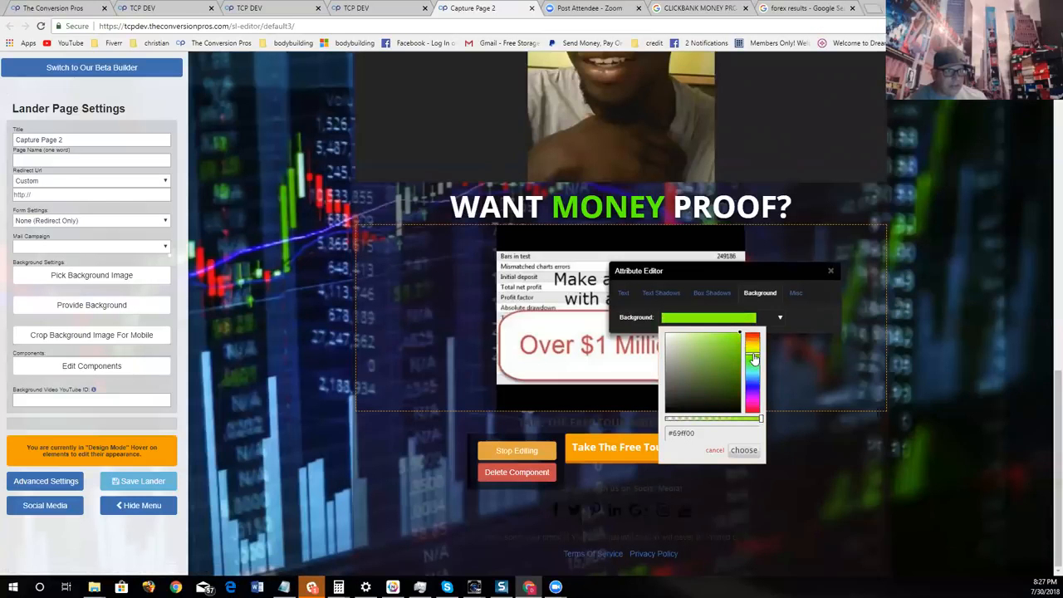
click(743, 450)
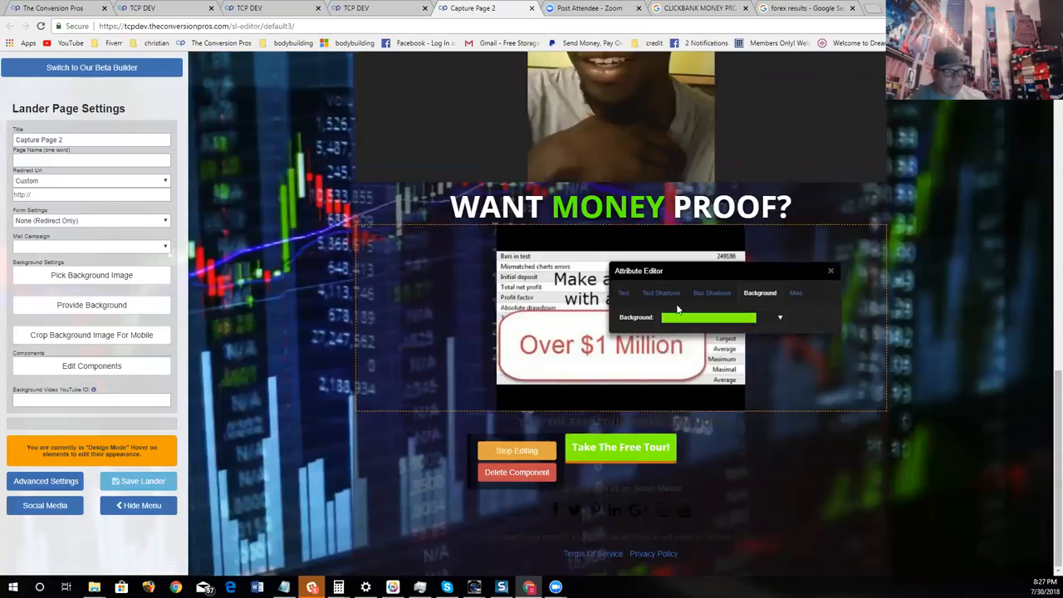
- Give the button a black box shadow with X and Y offsets slightly below mid-range and a medium spread, and close the style editor
click(712, 292)
click(714, 382)
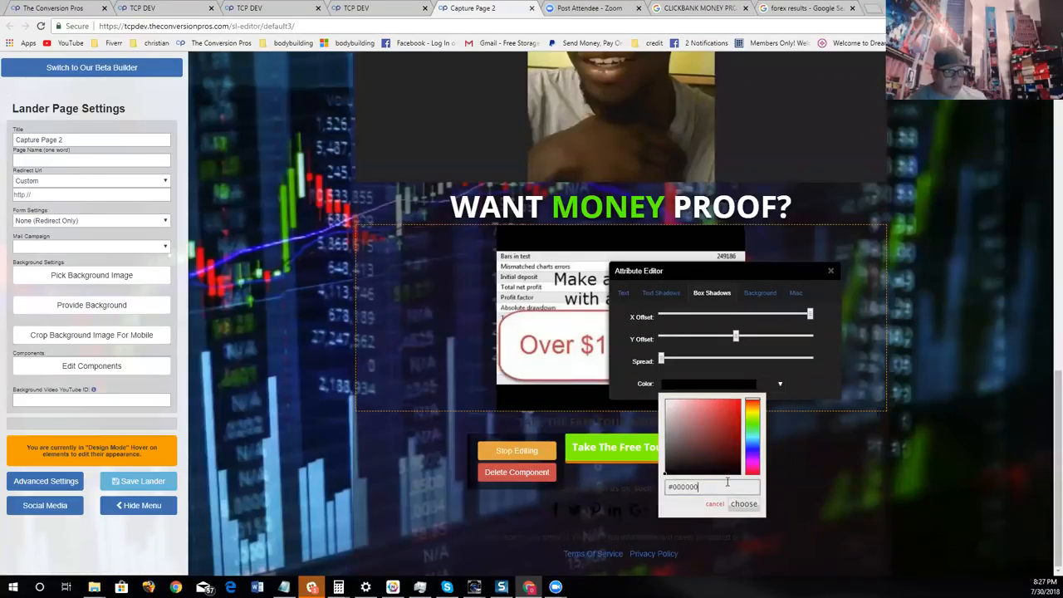
click(744, 504)
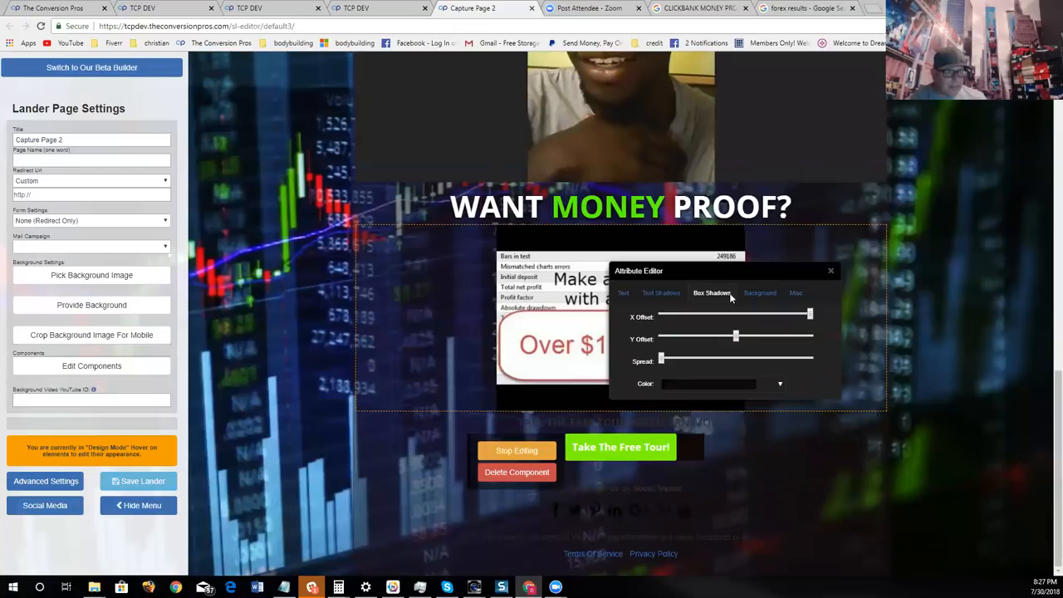
drag(717, 322, 723, 339)
drag(661, 358, 722, 359)
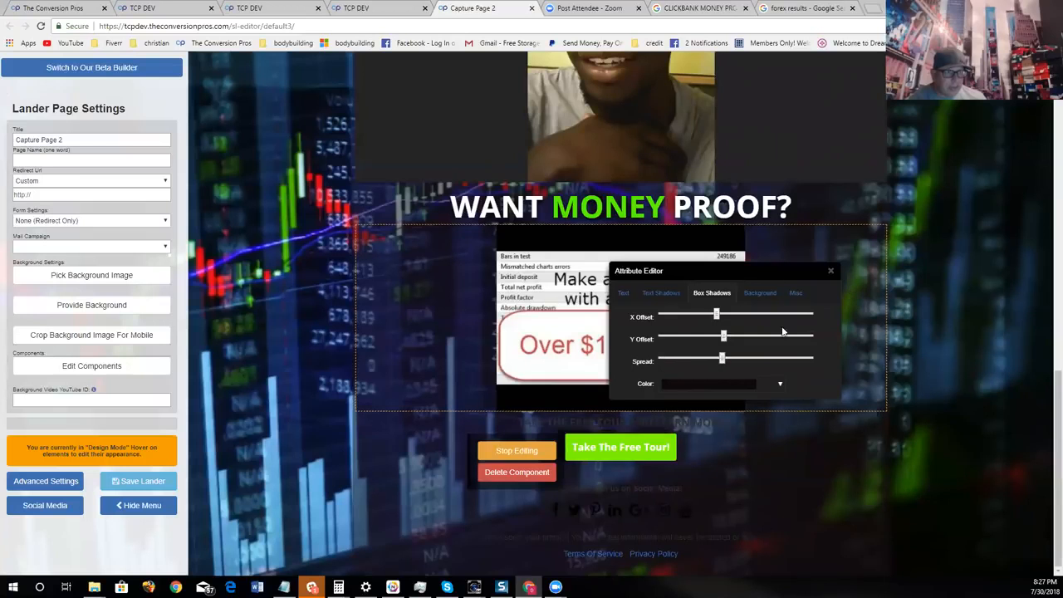
click(830, 270)
- Check the page with the menu hidden and delete the blank paragraph component between the webinar video and "CHECK OUT THIS PROOF BELOW"
click(153, 507)
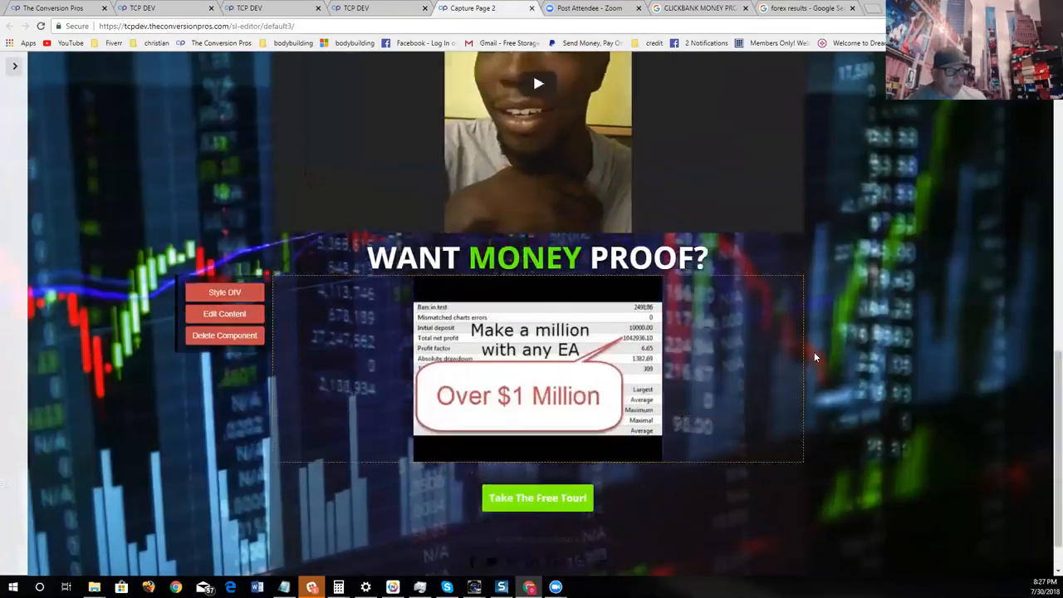
scroll(897, 307, up, 10)
scroll(953, 271, down, 1)
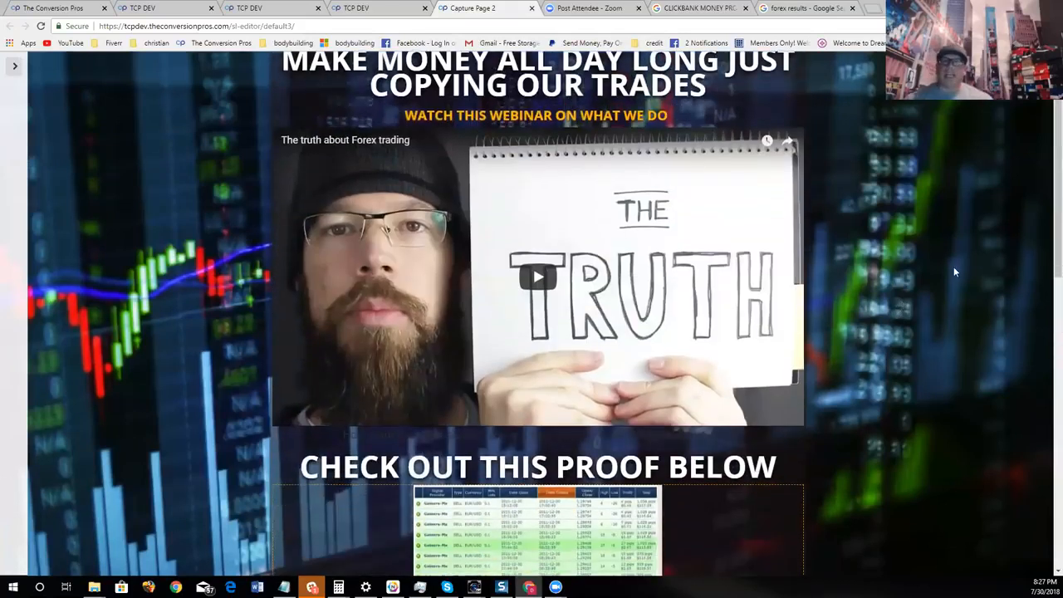
scroll(954, 271, down, 10)
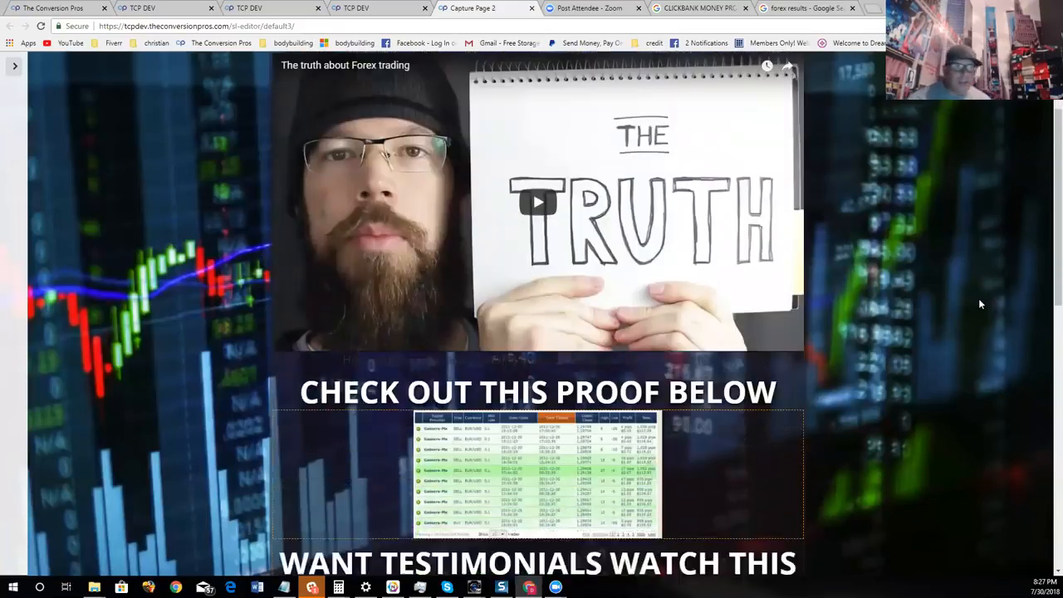
scroll(932, 335, up, 10)
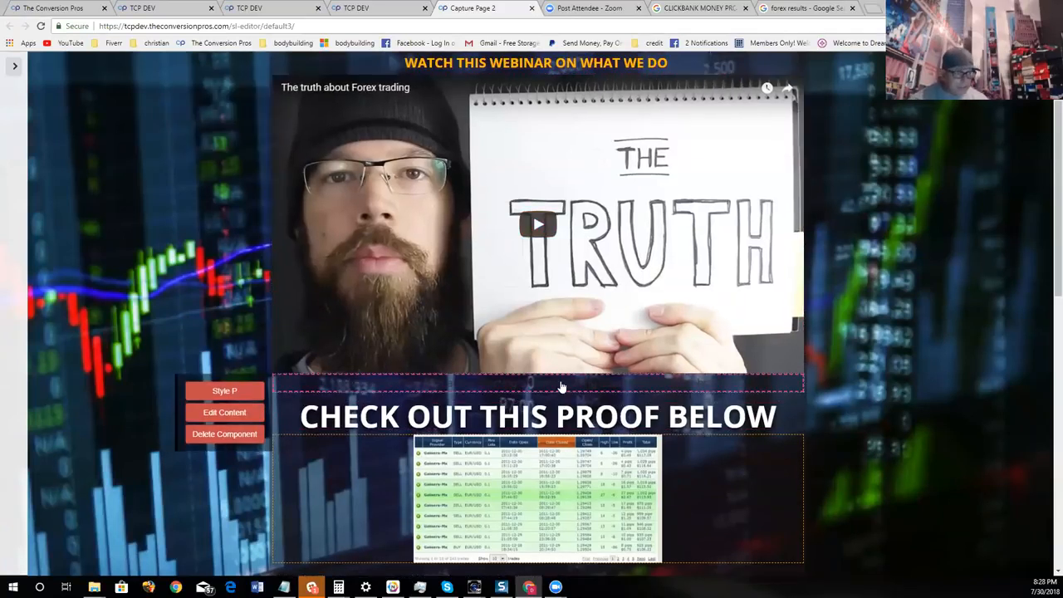
click(241, 434)
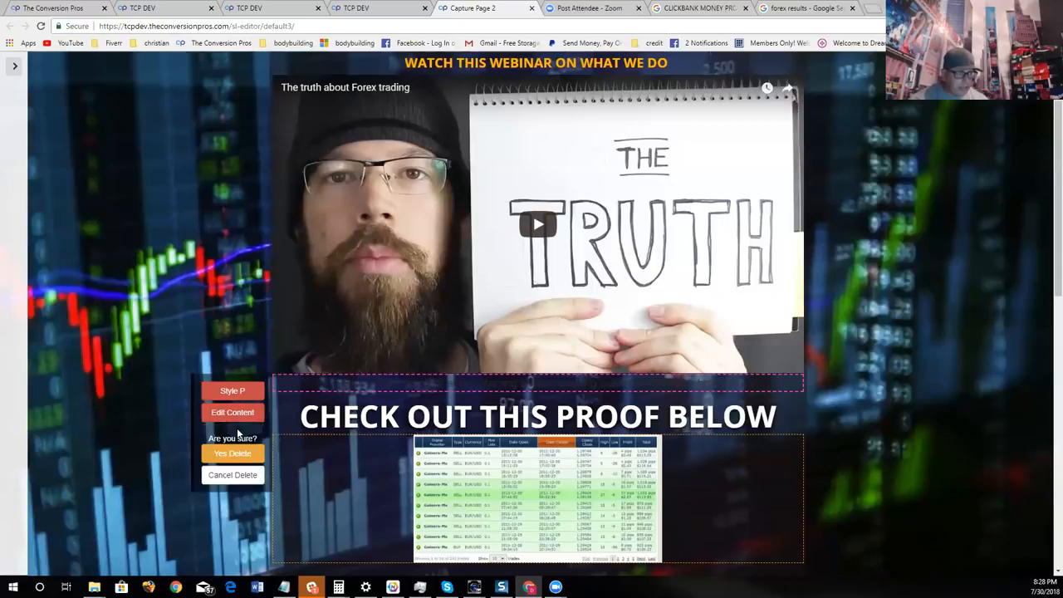
click(233, 453)
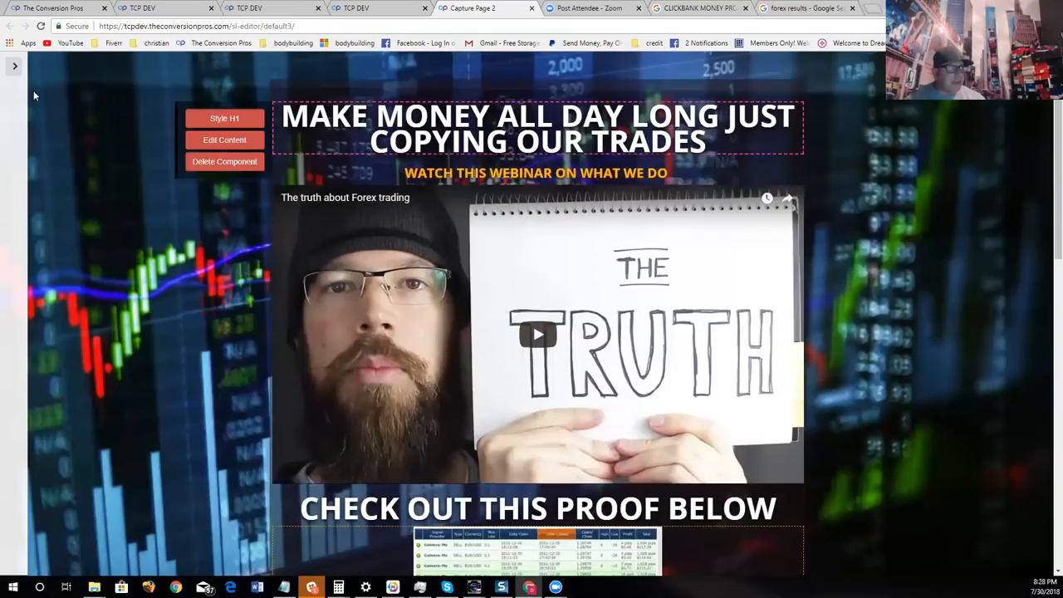
- Show the settings menu and component list again and insert a paragraph component between the trading-results picture and "WANT TESTIMONIALS WATCH THIS"
click(14, 66)
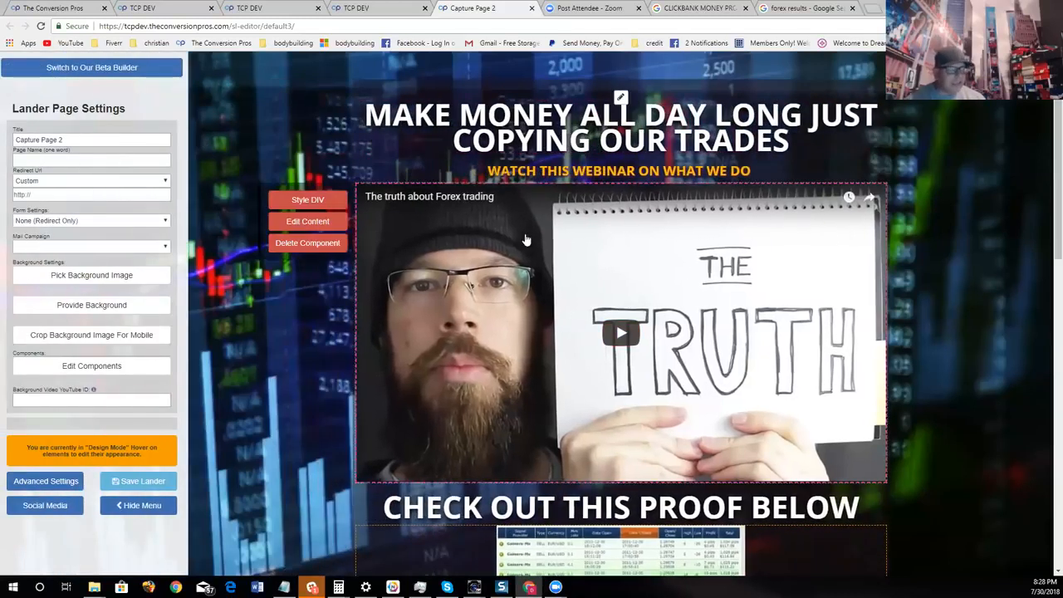
click(141, 367)
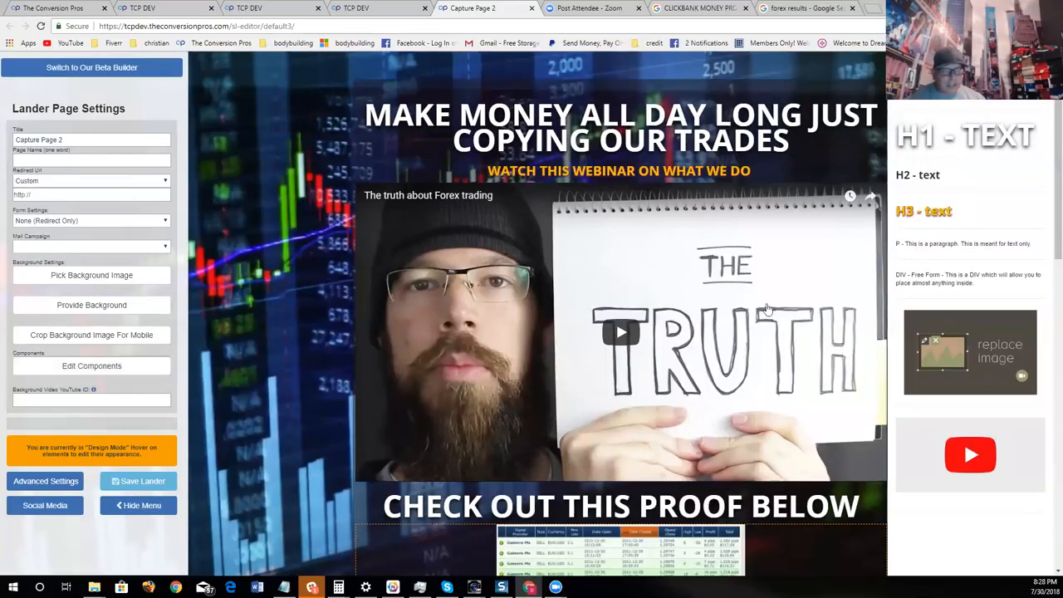
scroll(768, 310, down, 4)
drag(936, 249, 679, 334)
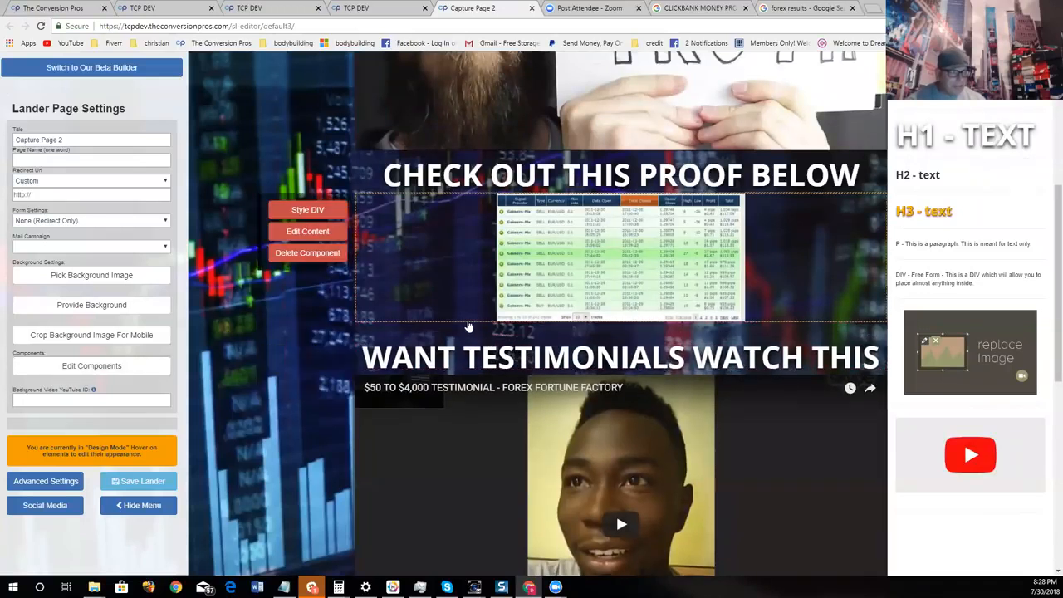
- Color the new paragraph's text near-white (#fff9f9) and close its style editor
click(307, 360)
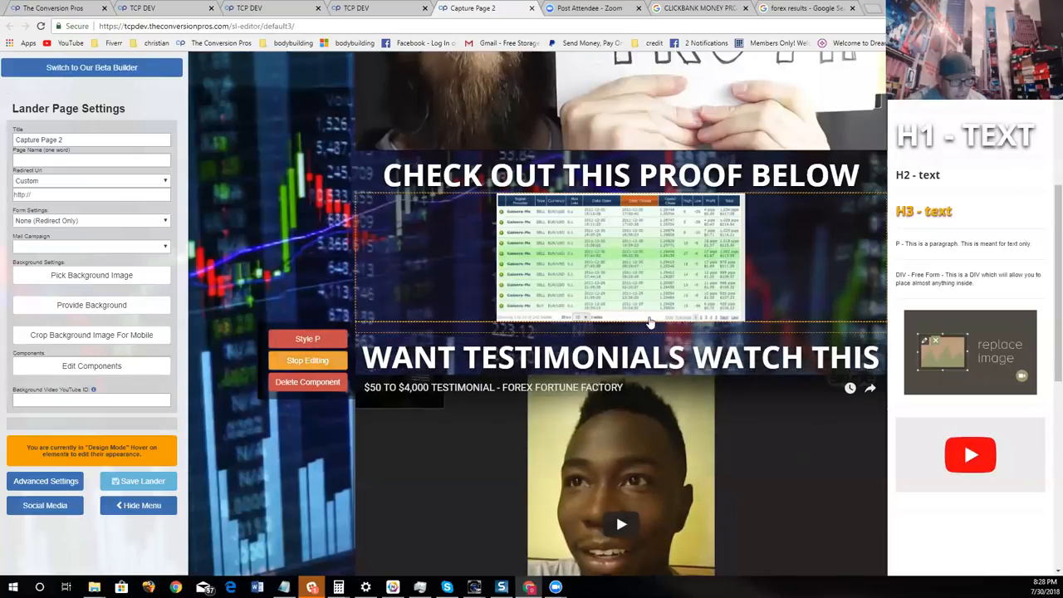
click(308, 339)
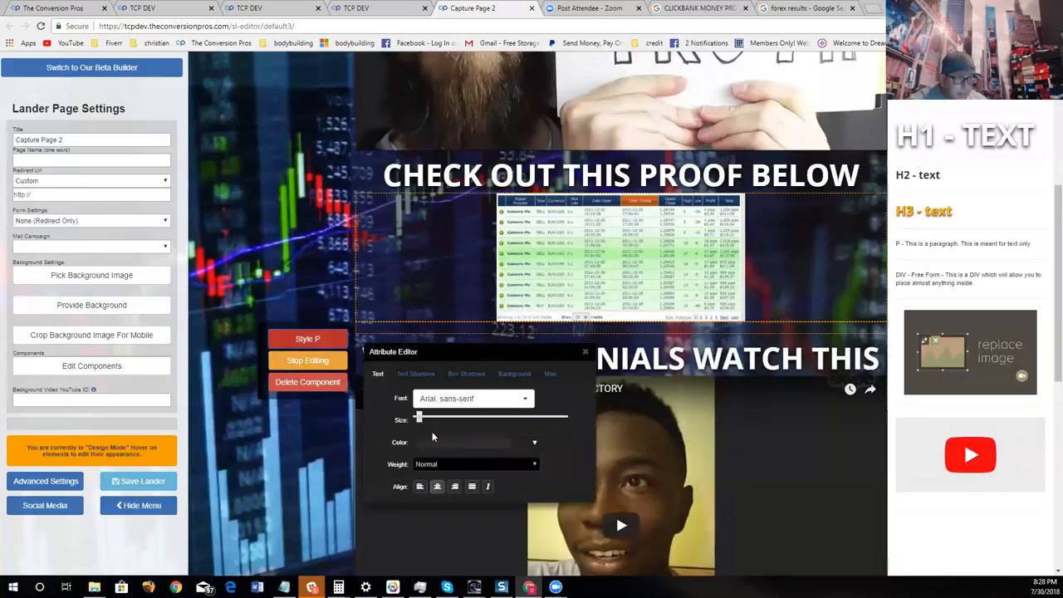
click(432, 440)
click(425, 323)
click(421, 318)
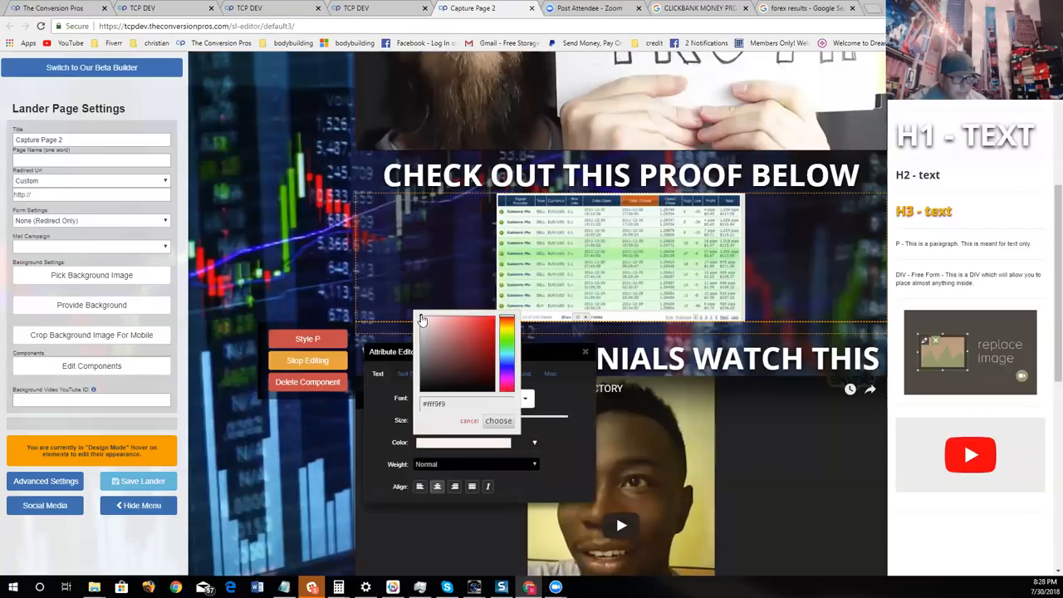
click(499, 421)
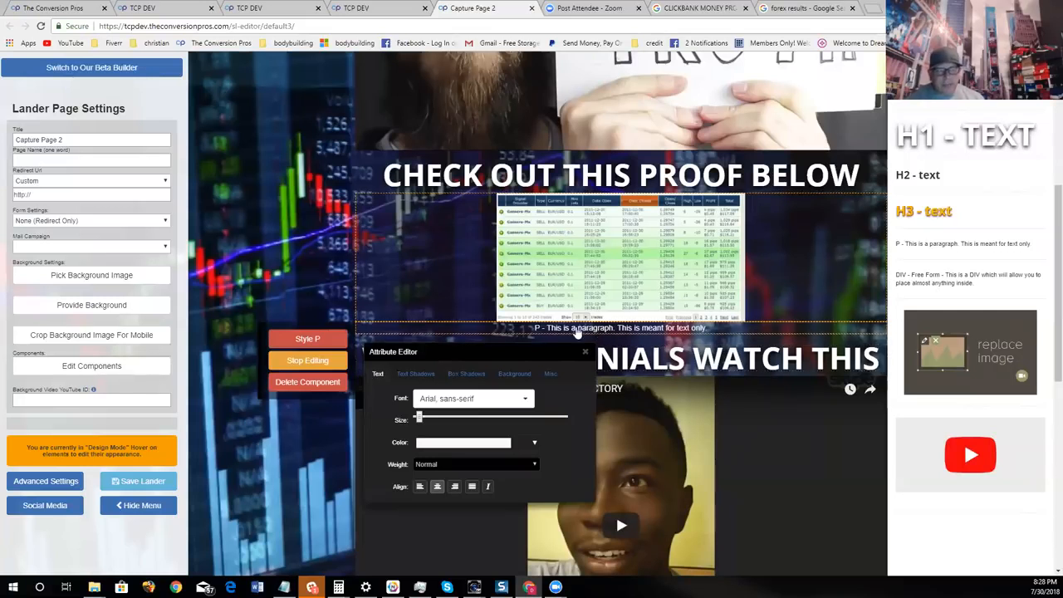
click(584, 351)
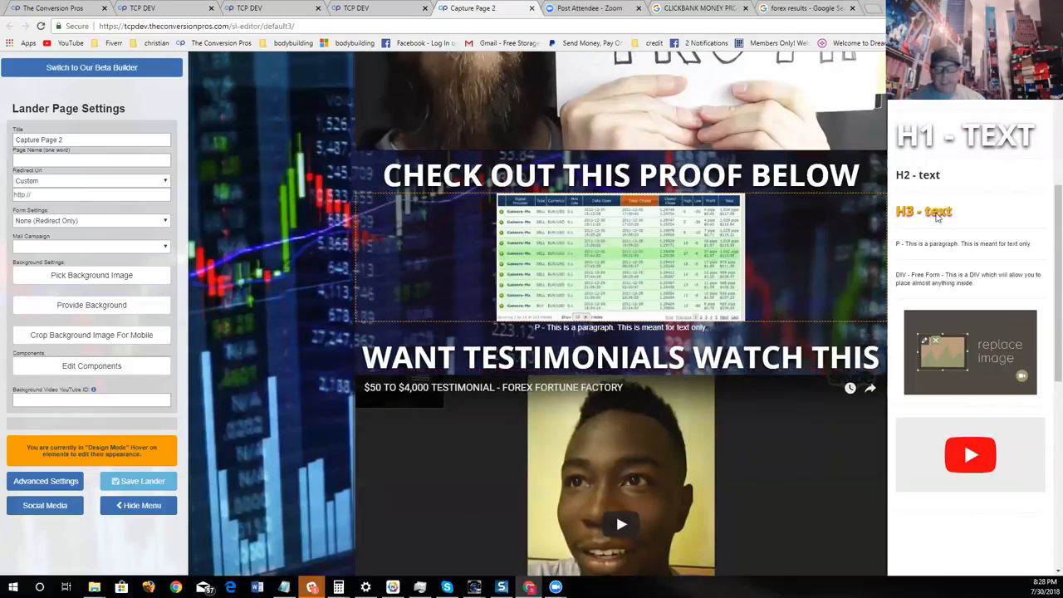
scroll(941, 183, up, 2)
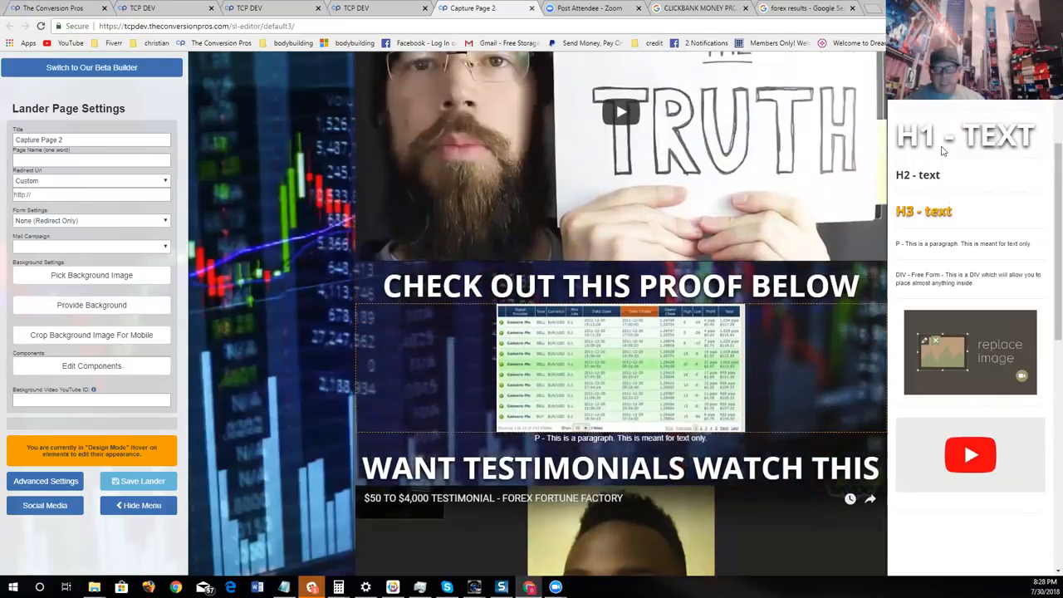
- Recolor the paragraph under the trading-results picture from near-white to green and close its style editor
scroll(943, 150, up, 3)
scroll(616, 512, down, 5)
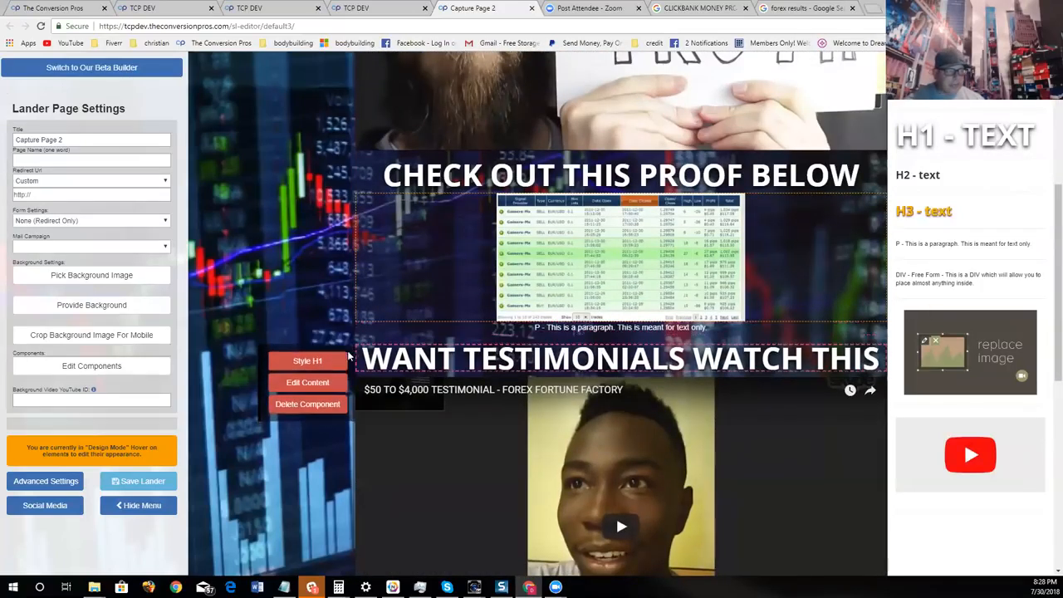
click(334, 360)
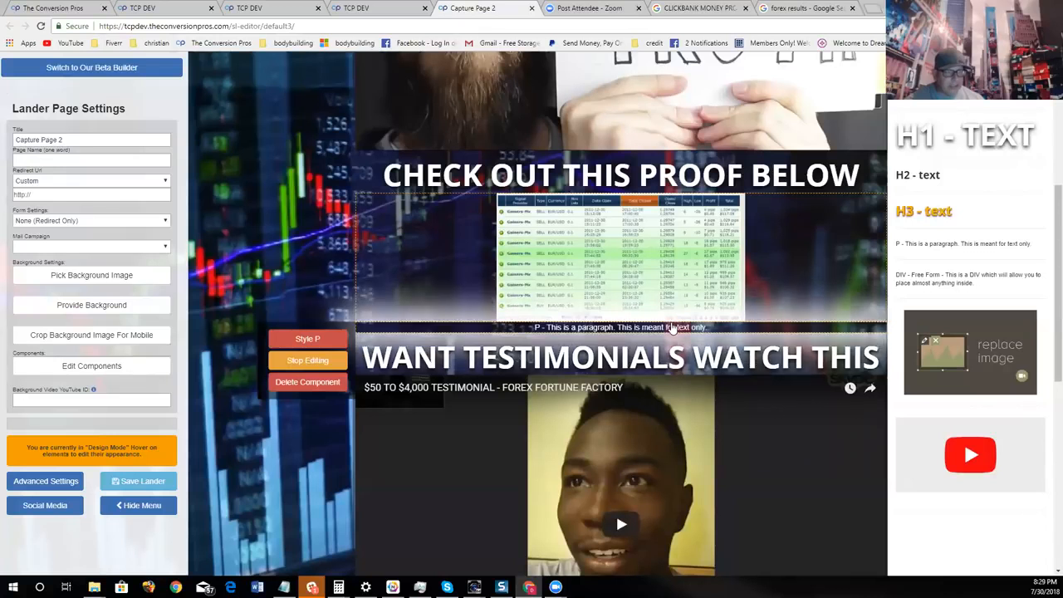
click(315, 341)
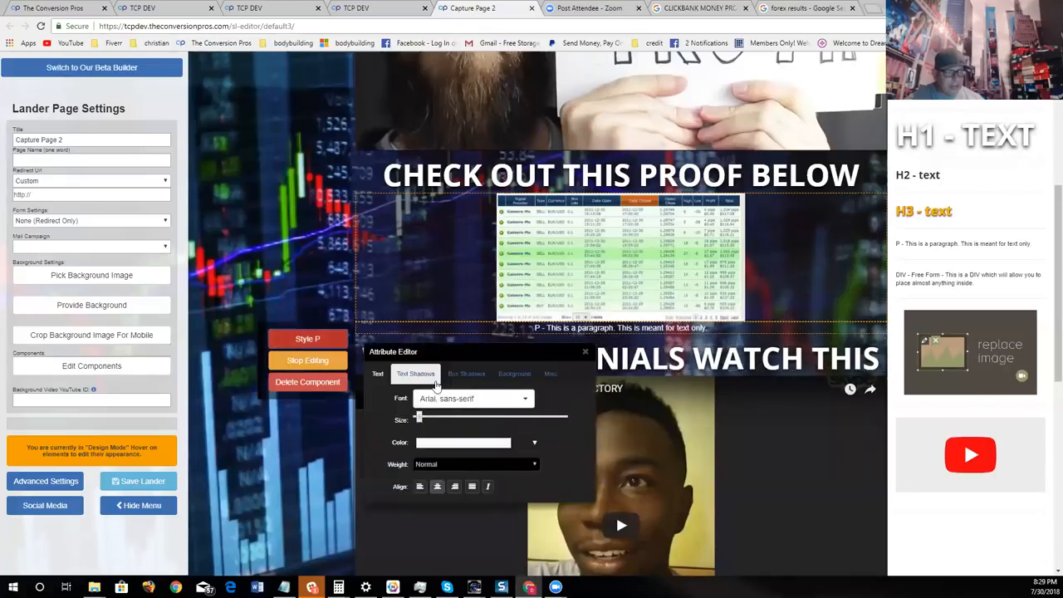
click(449, 443)
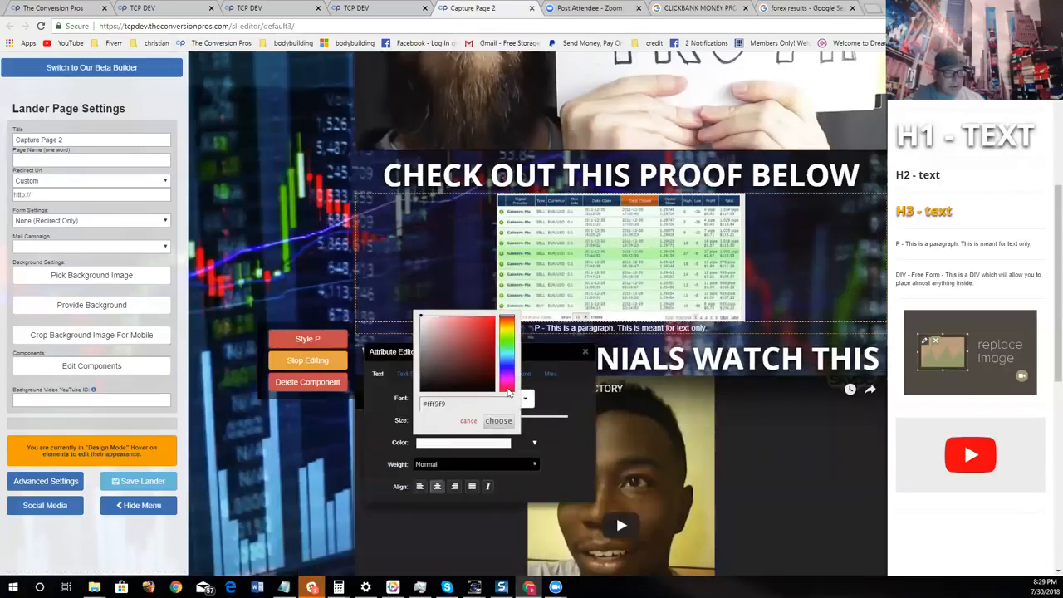
drag(510, 390, 512, 347)
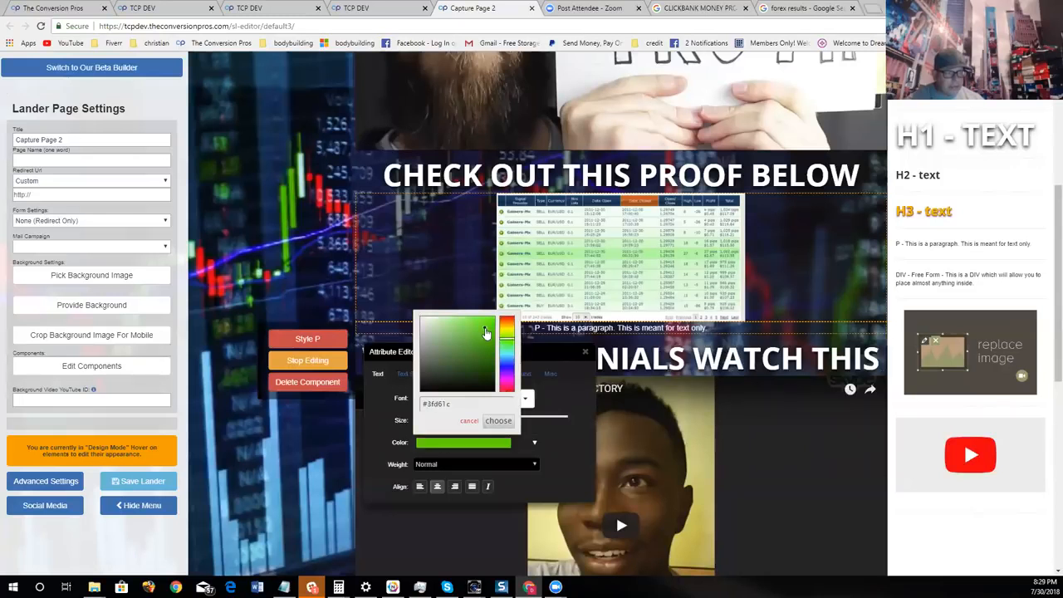
click(499, 420)
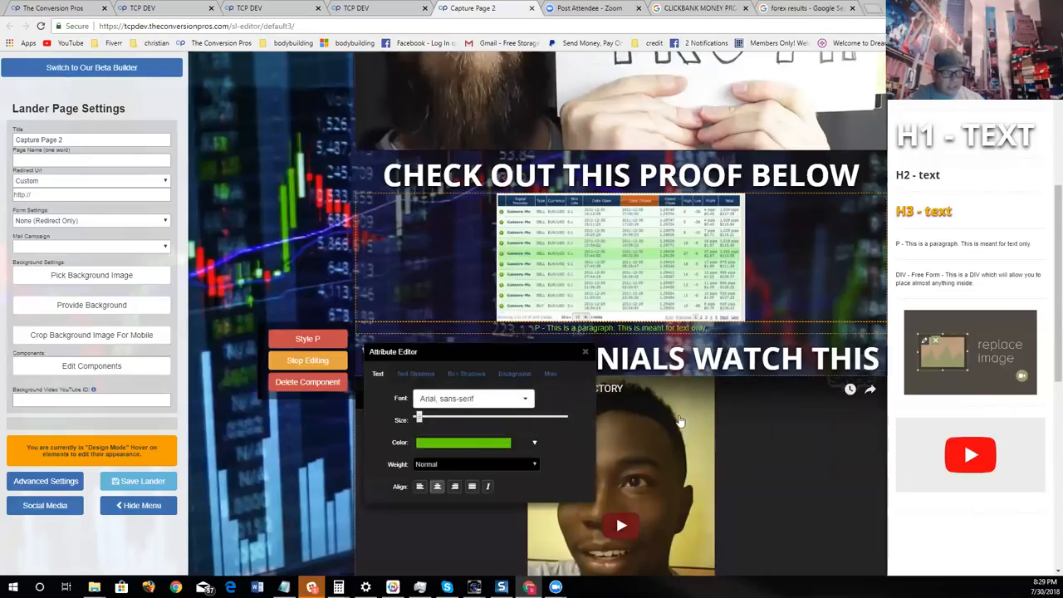
click(591, 350)
- Hide the settings menu and review the whole page from the main headline to the footer links
click(133, 505)
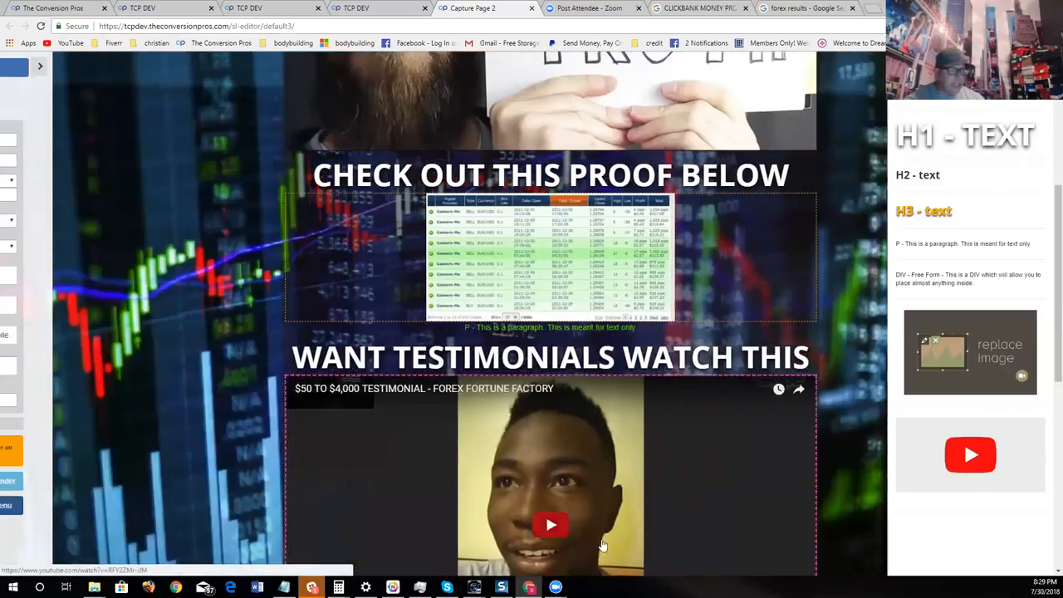
scroll(894, 197, up, 5)
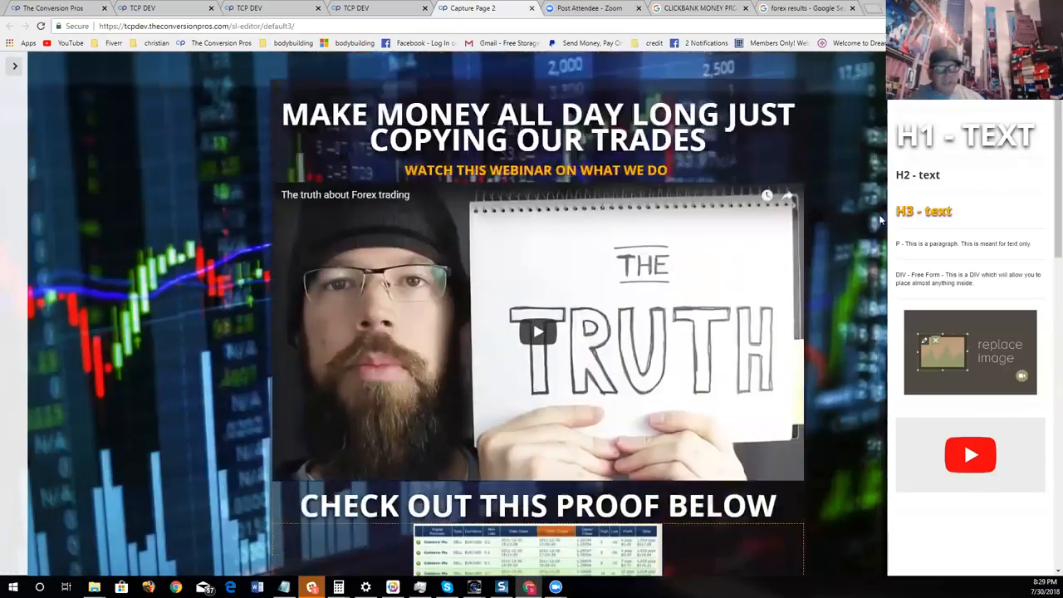
scroll(871, 228, down, 8)
scroll(864, 243, down, 5)
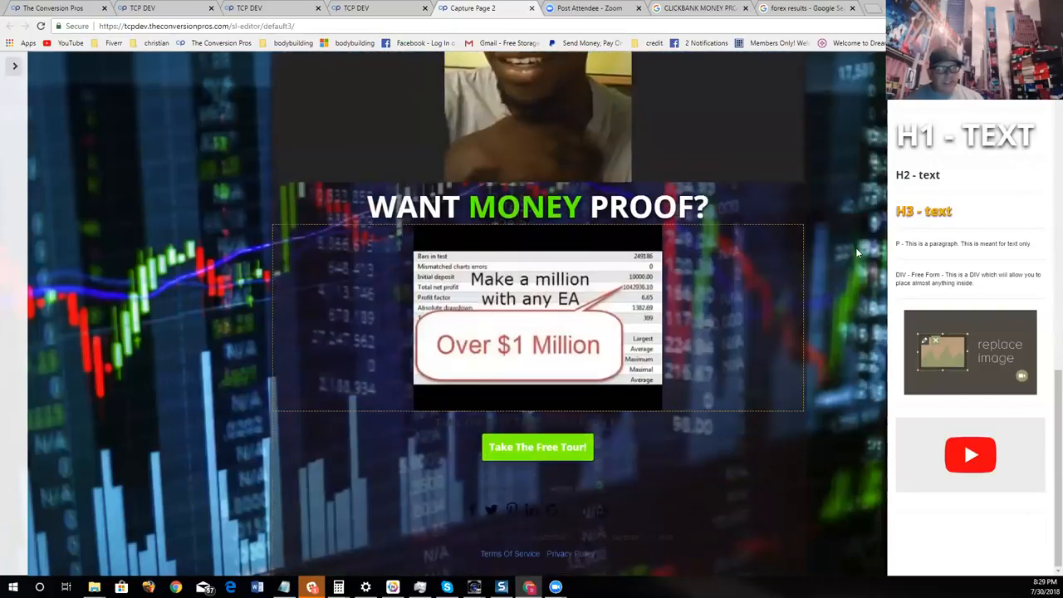
scroll(845, 265, up, 6)
scroll(910, 297, up, 4)
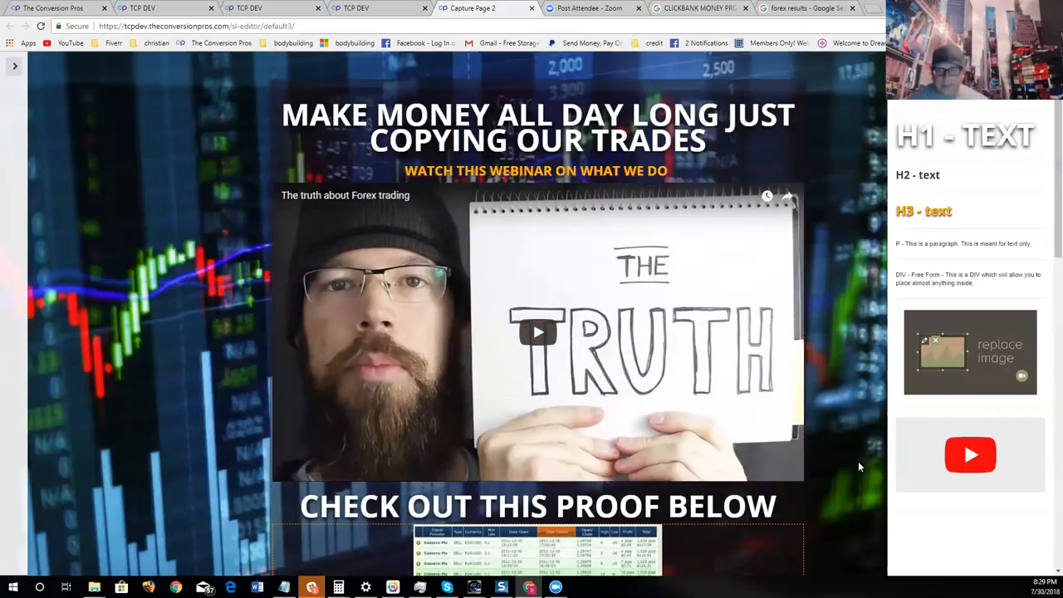
mouse_move(691, 166)
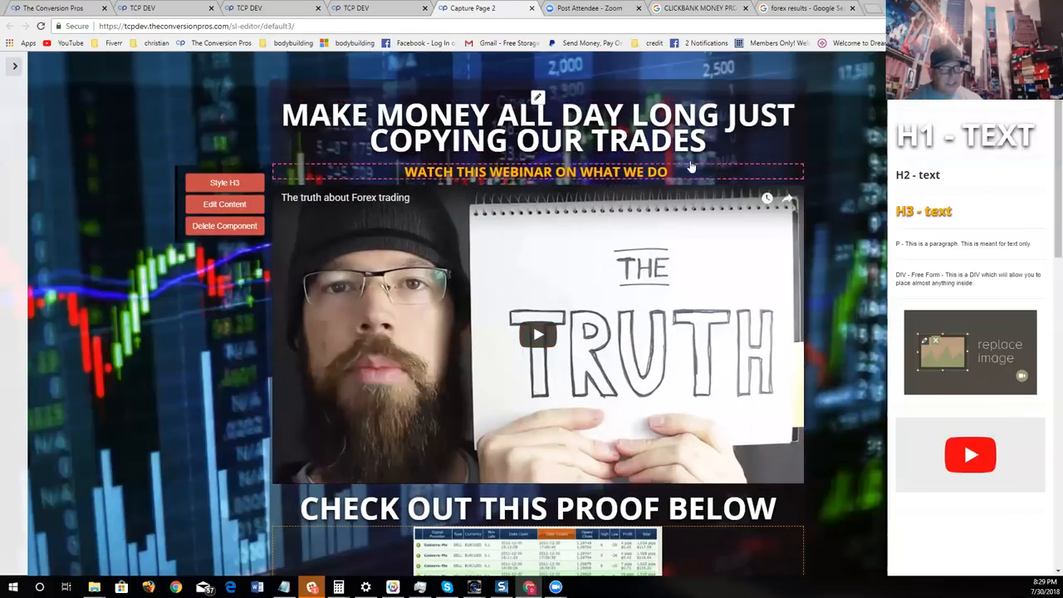
mouse_move(282, 133)
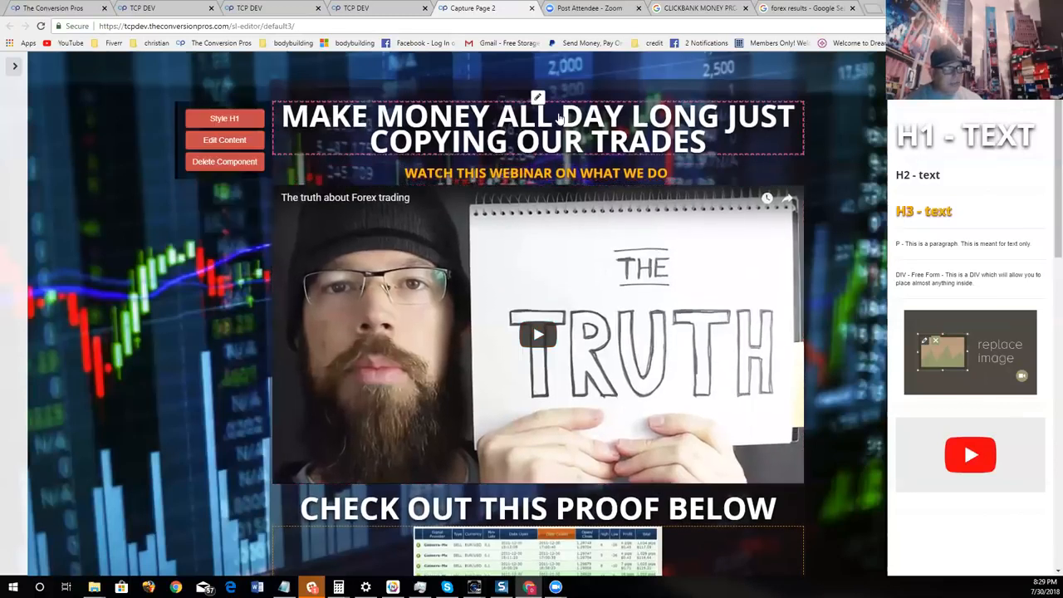
click(253, 147)
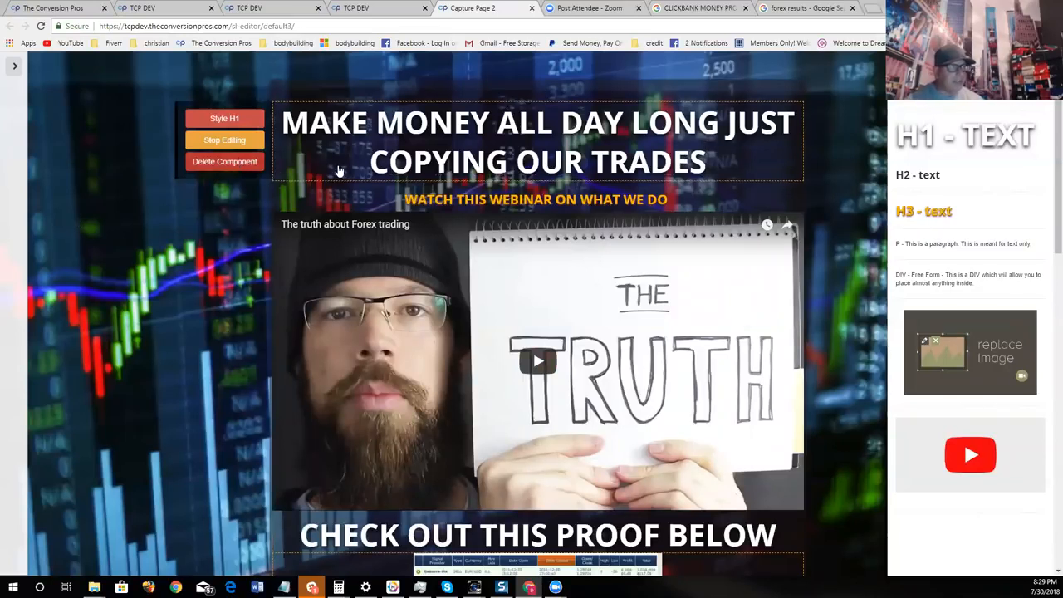
click(224, 140)
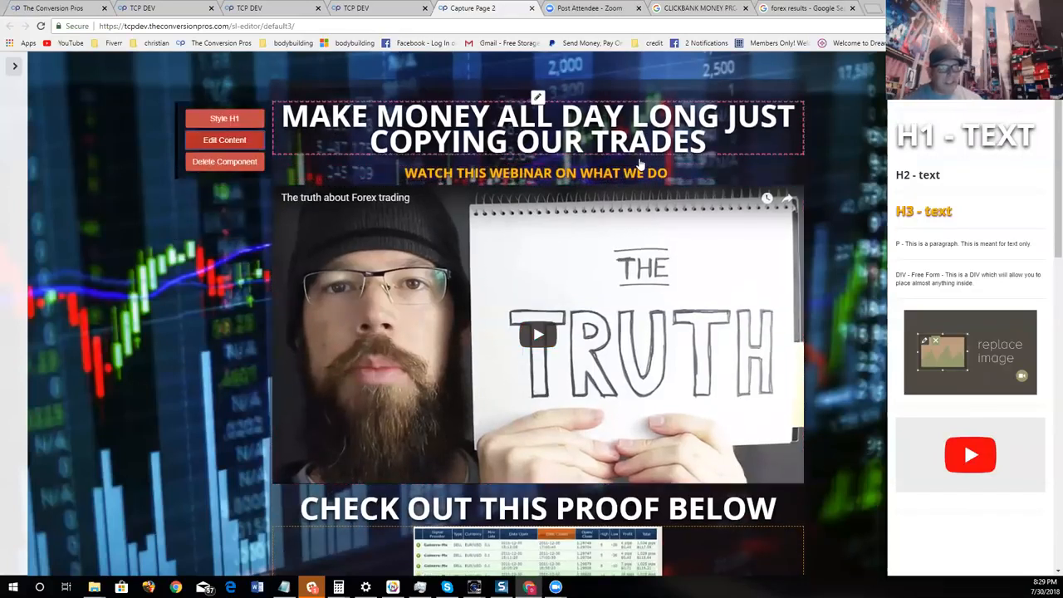
- Examine the webinar video, trading-results, testimonial and "WANT MONEY PROOF?" sections of the page
scroll(604, 164, down, 3)
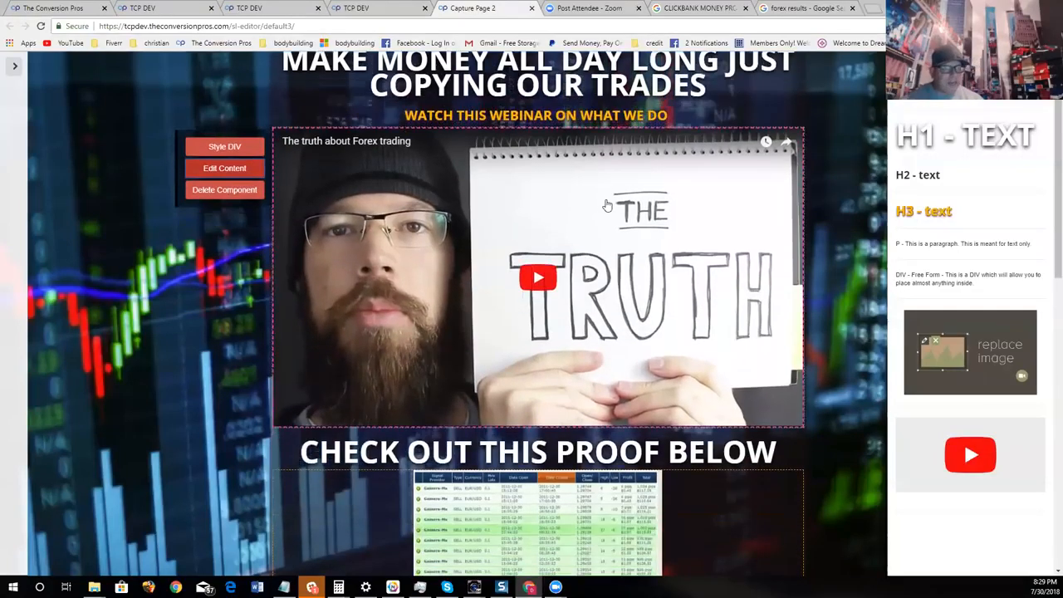
scroll(629, 390, down, 1)
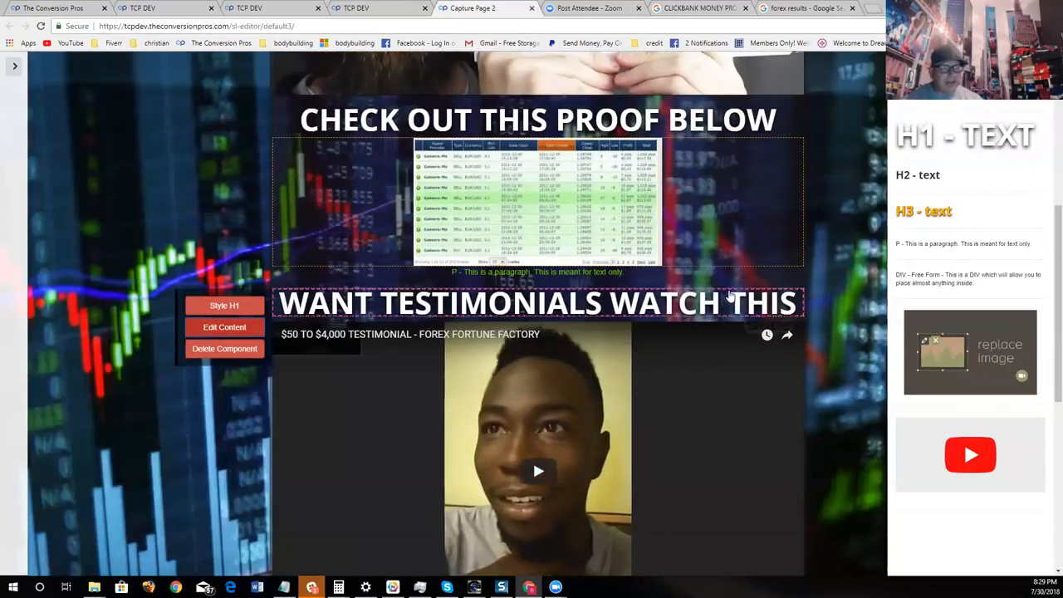
scroll(645, 342, down, 5)
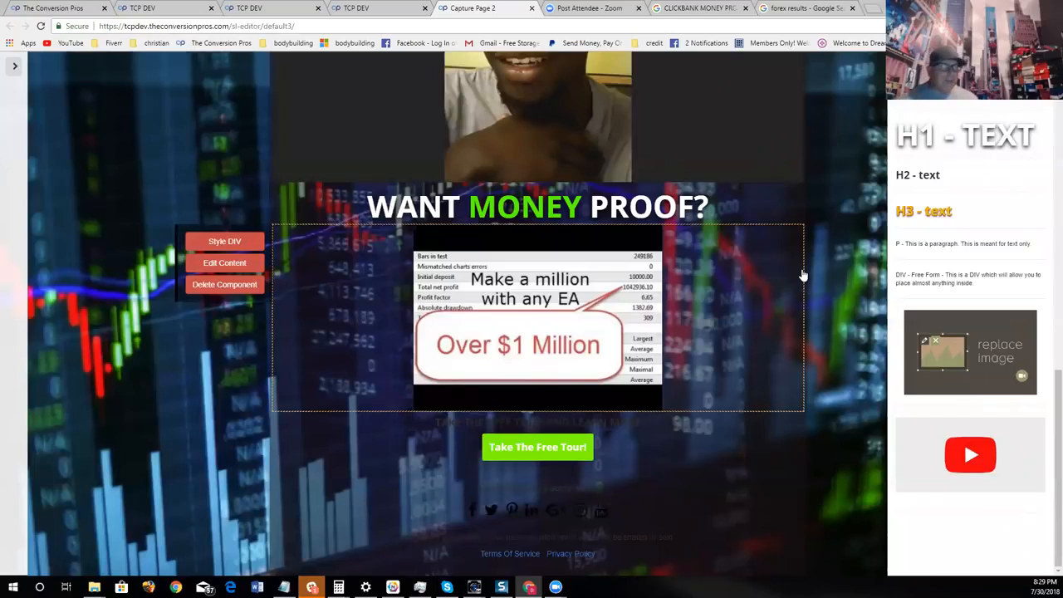
scroll(803, 275, up, 10)
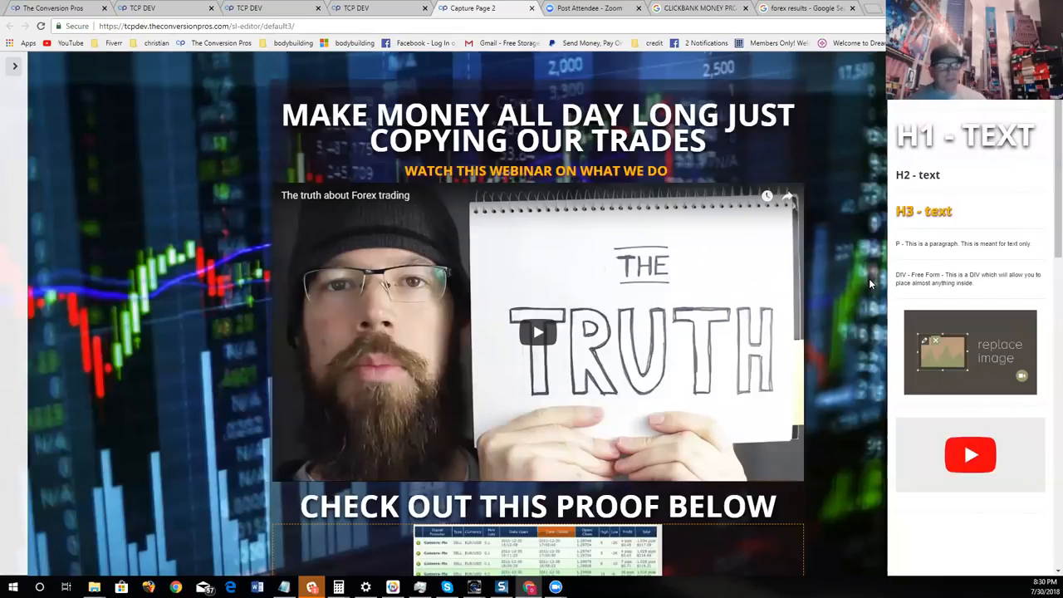
scroll(765, 428, down, 2)
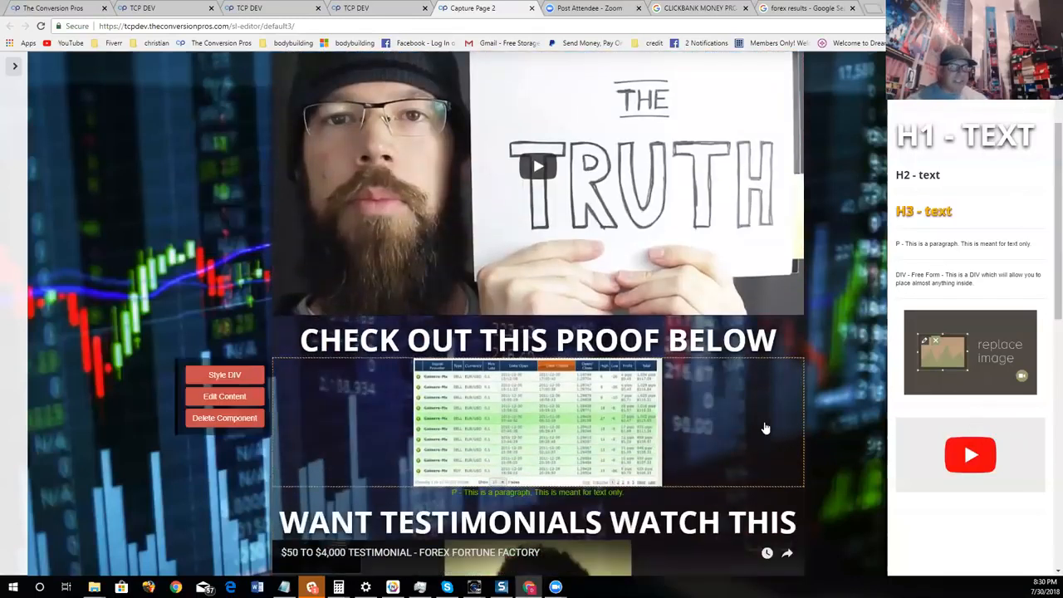
scroll(765, 428, down, 3)
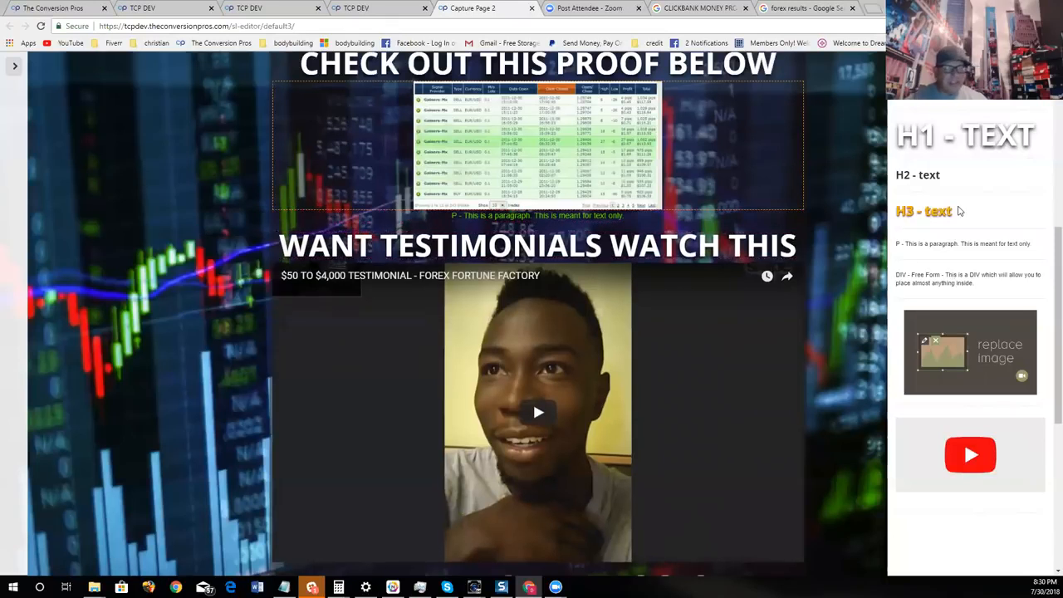
- Insert an H2 text component between the green paragraph and "WANT TESTIMONIALS WATCH THIS" and color its text white
drag(959, 211, 713, 237)
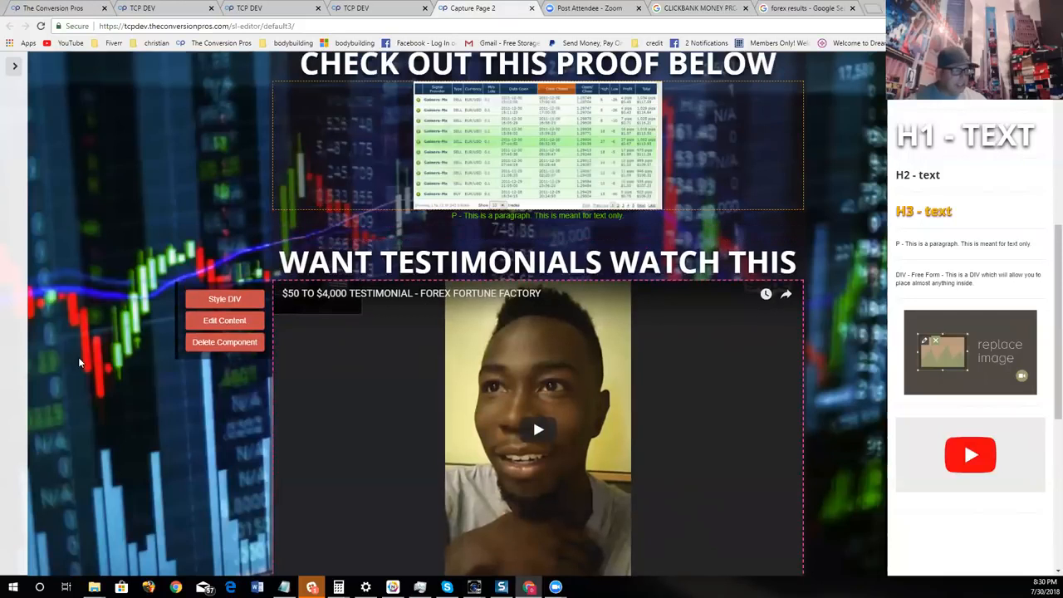
click(219, 267)
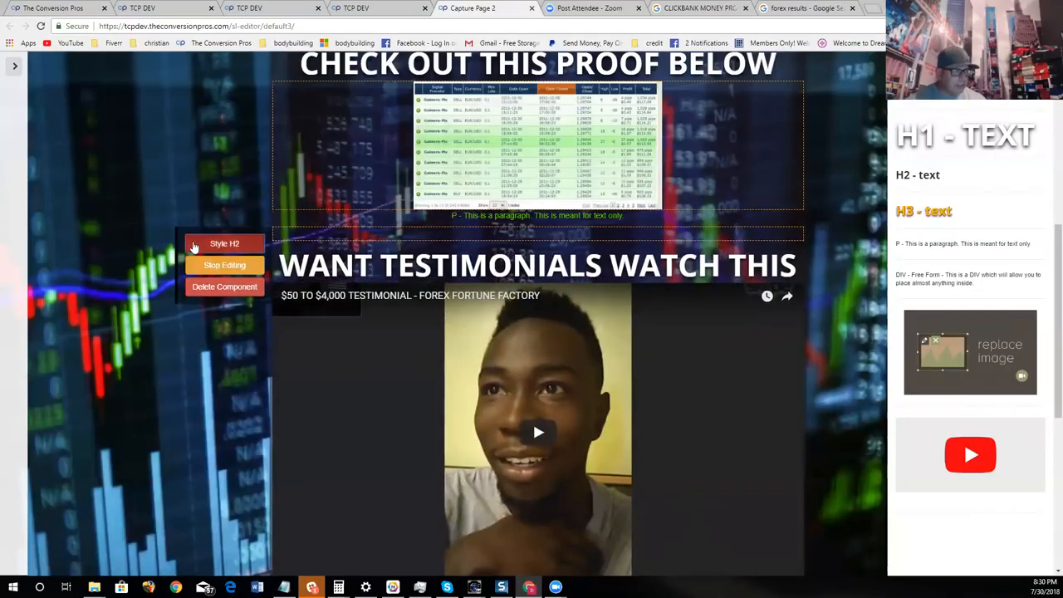
click(221, 244)
click(354, 347)
click(338, 363)
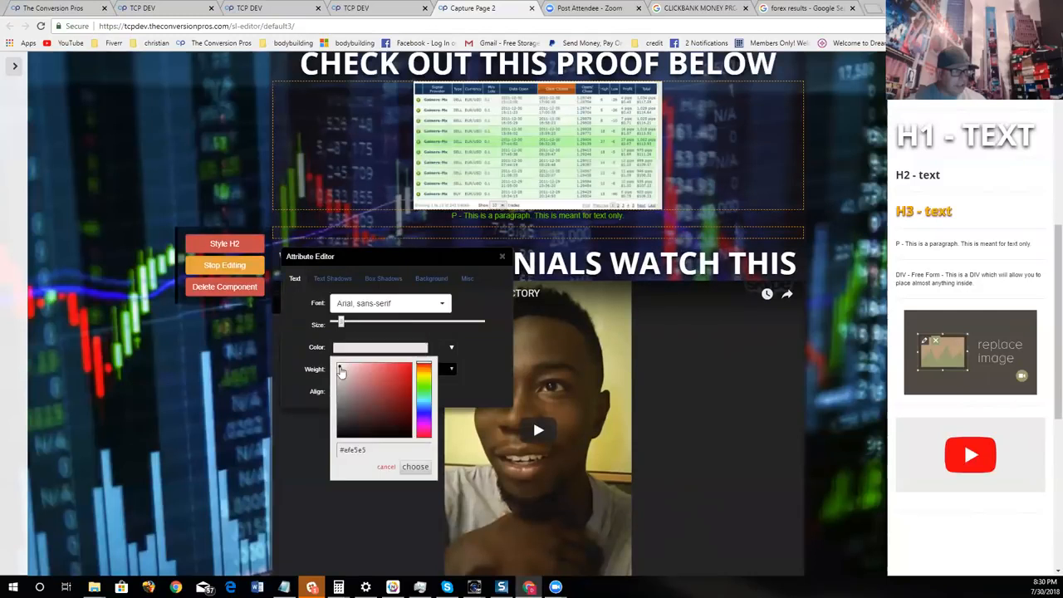
click(416, 467)
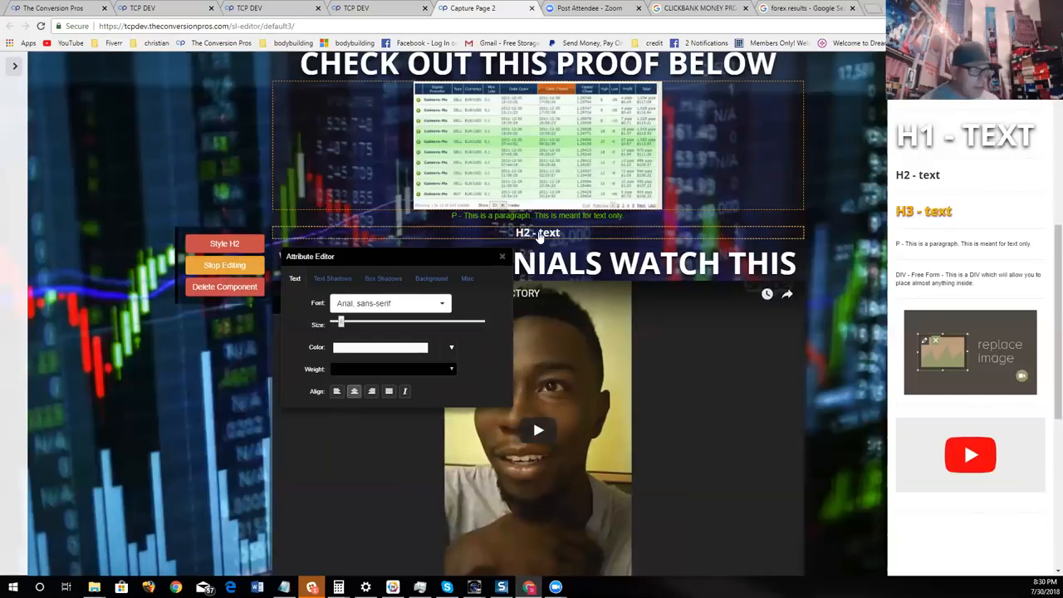
click(229, 265)
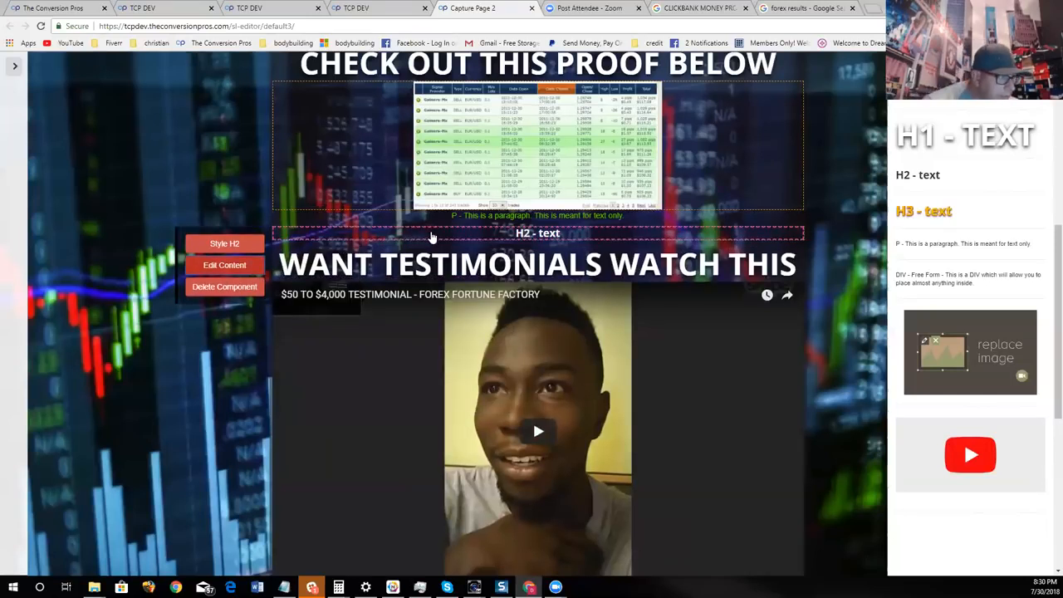
- Replace the H2 component's placeholder text with a long horizontal divider line and finish editing
click(255, 262)
click(523, 248)
key(BackSpace)
key(Delete)
key(Delete)
key(Delete)
key(Delete)
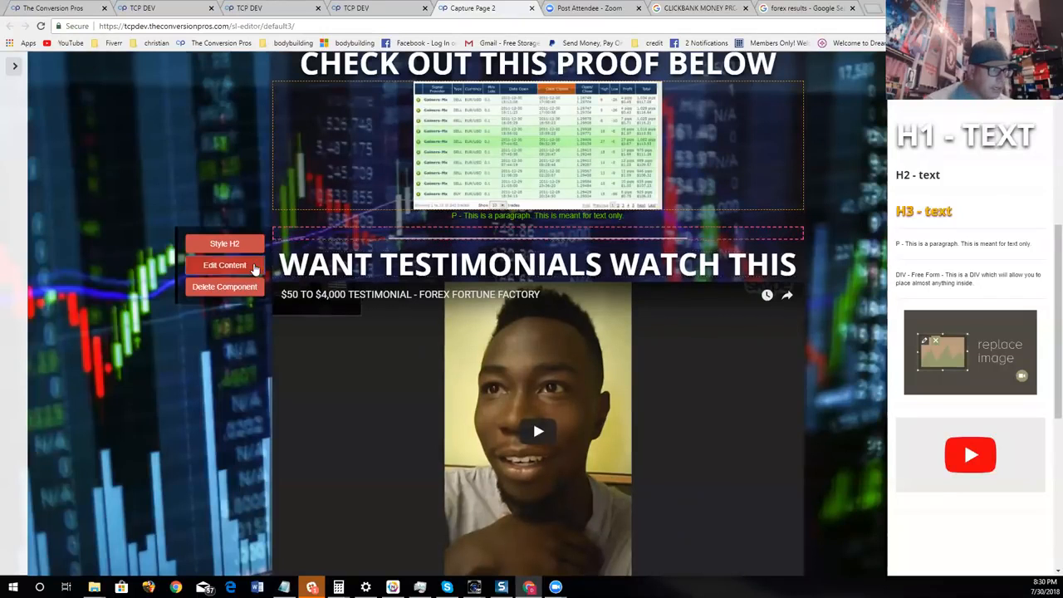
click(253, 267)
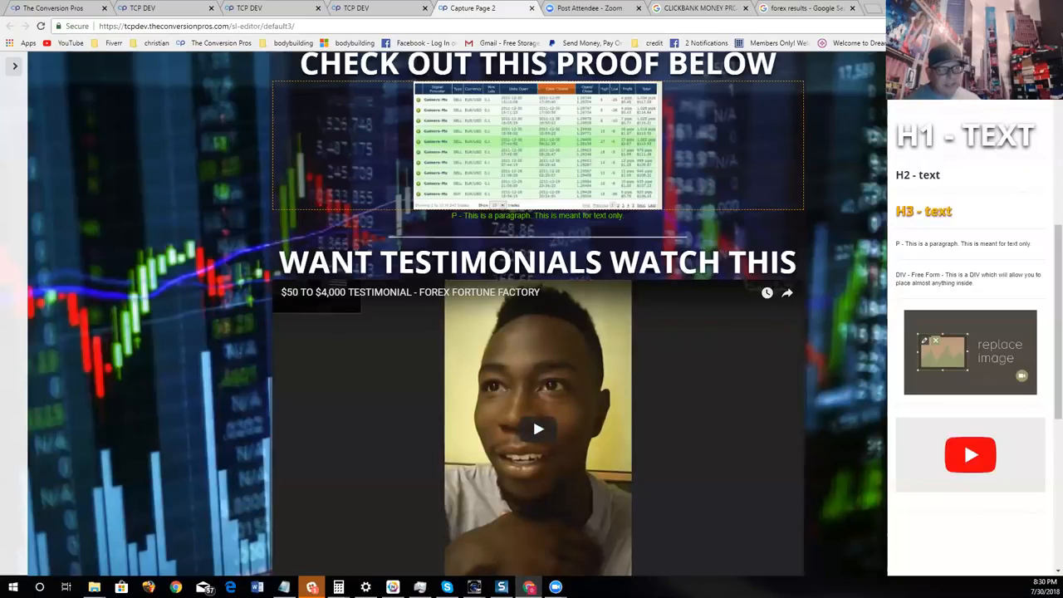
- Check how the divider line separates the proof section from the testimonial section within the page
scroll(874, 272, down, 1)
scroll(874, 274, up, 2)
scroll(722, 224, down, 1)
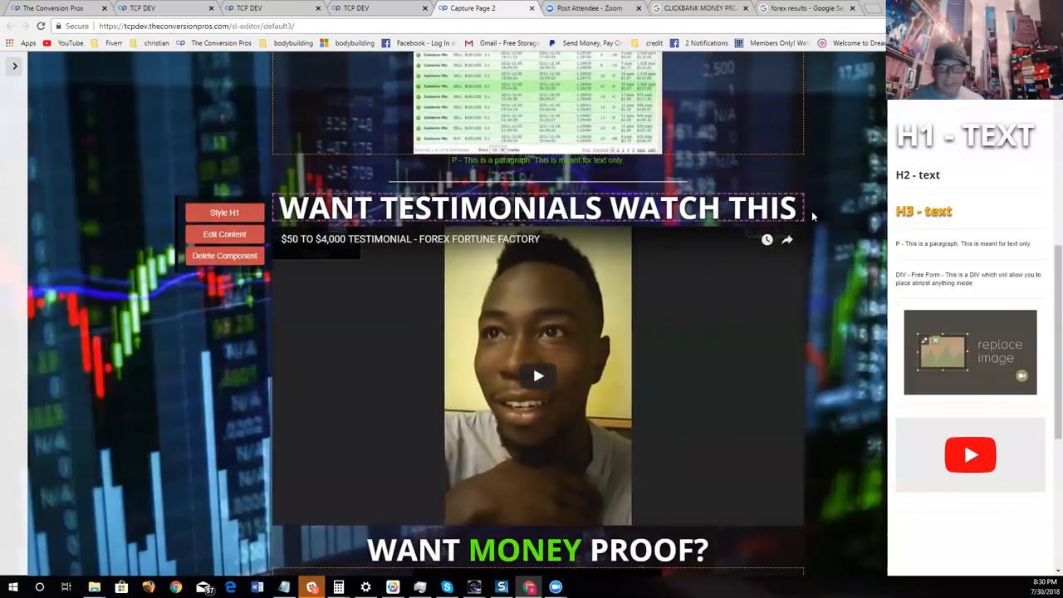
scroll(869, 282, down, 1)
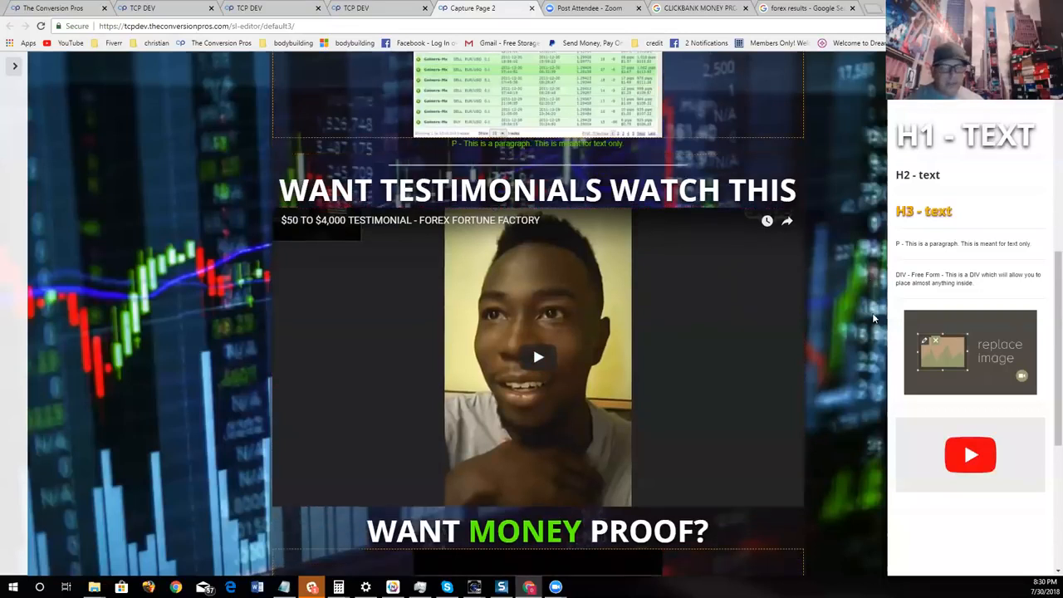
scroll(872, 312, up, 1)
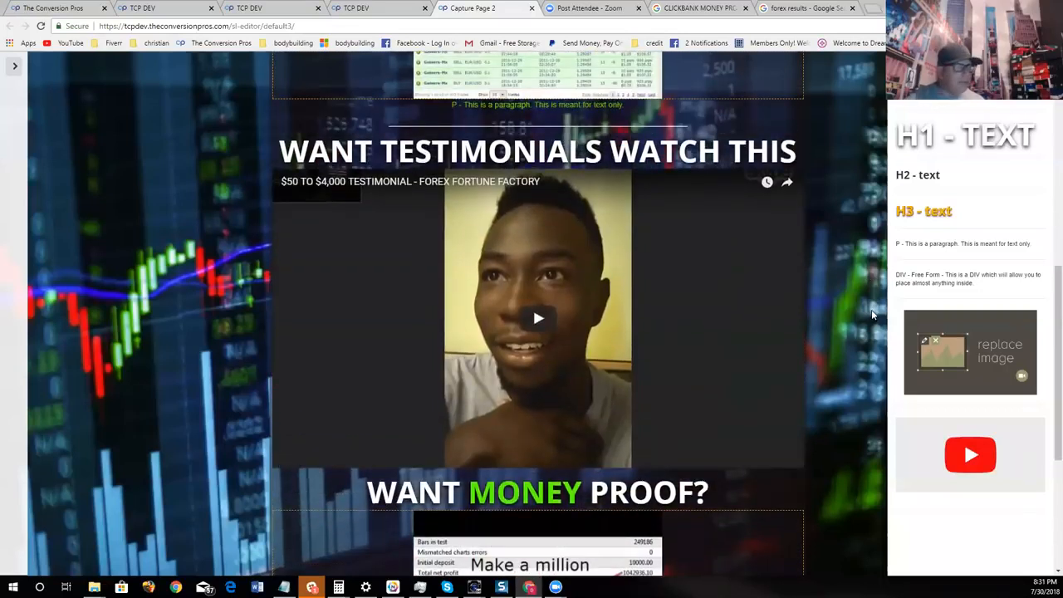
scroll(872, 316, up, 3)
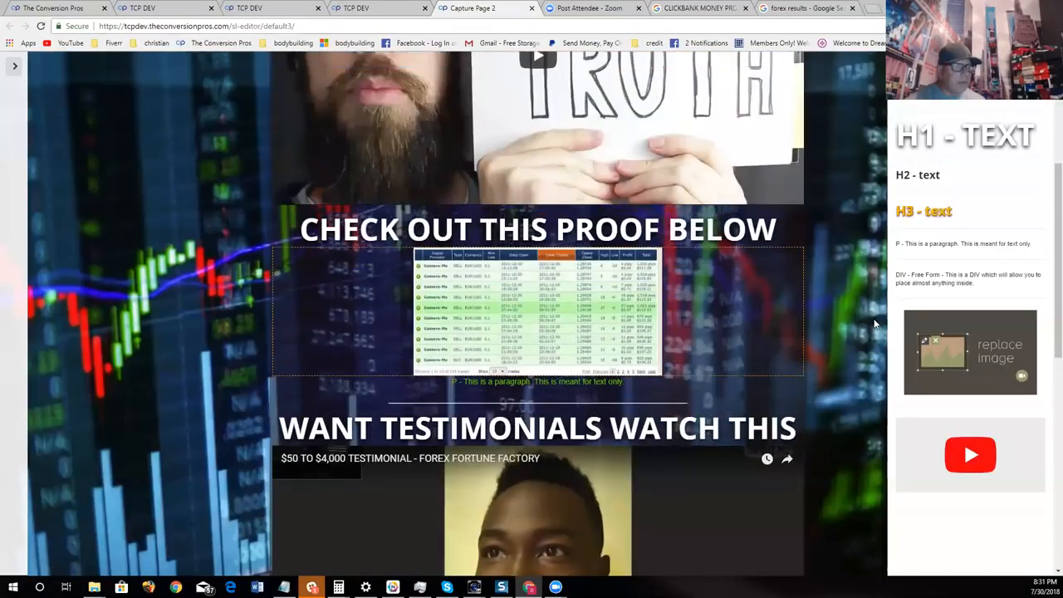
scroll(873, 333, up, 3)
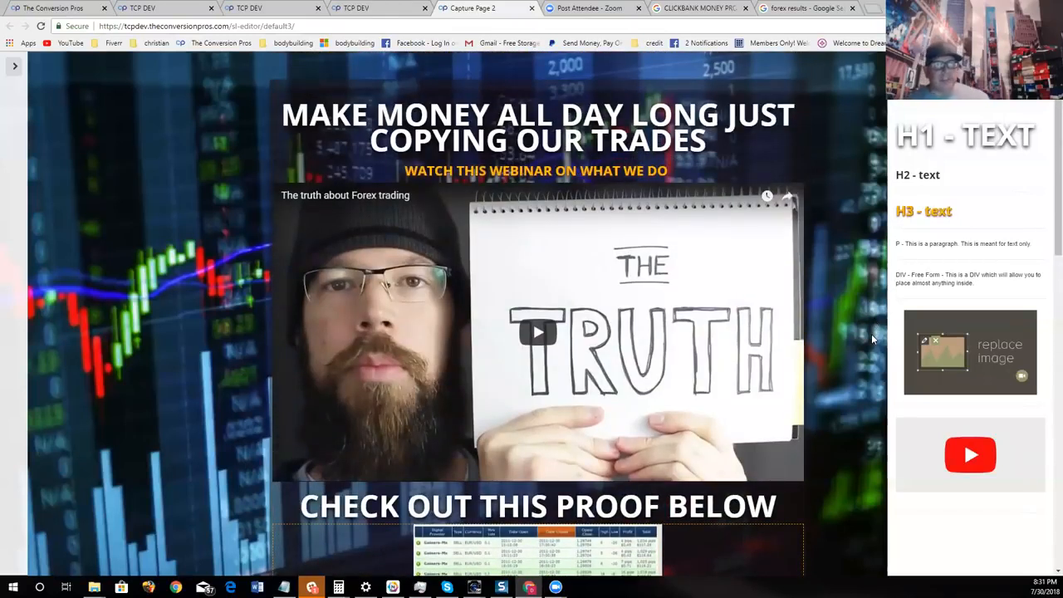
- Close the component list through the settings menu, then hide the menu again to view the page without side panels
click(23, 76)
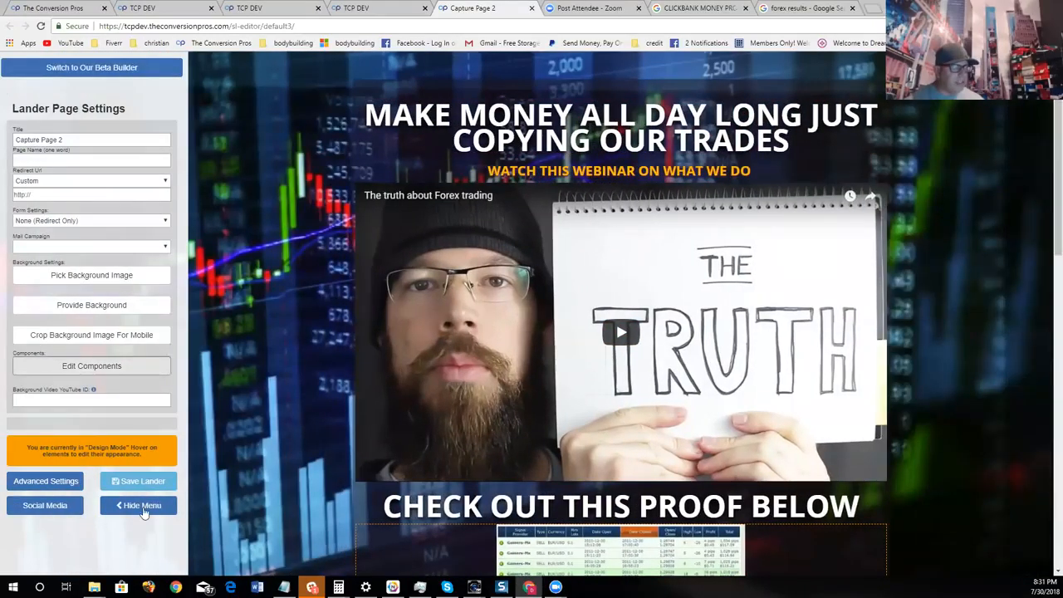
click(138, 505)
scroll(971, 294, down, 4)
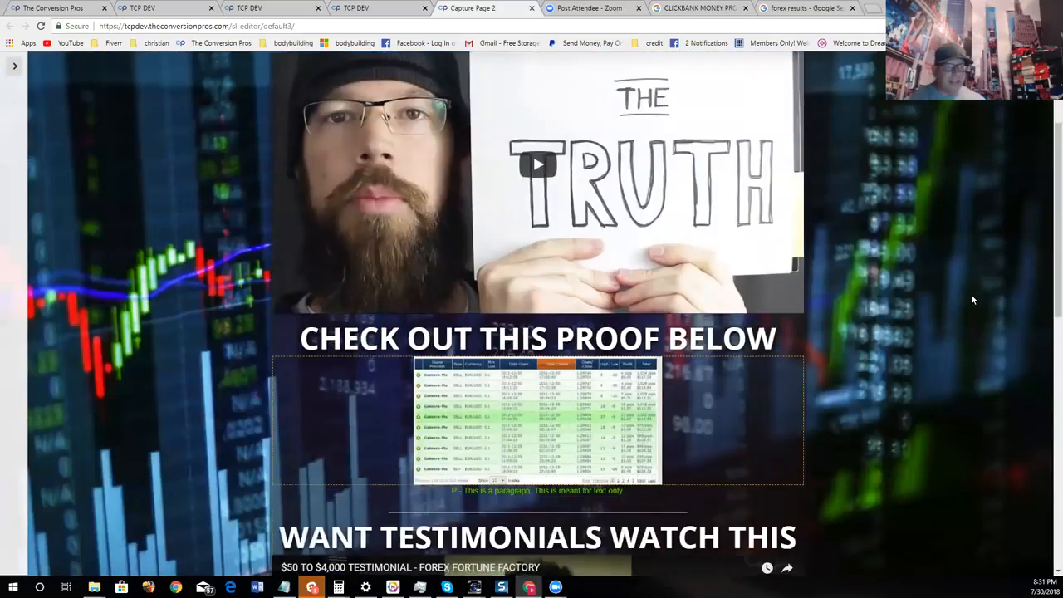
scroll(968, 295, down, 6)
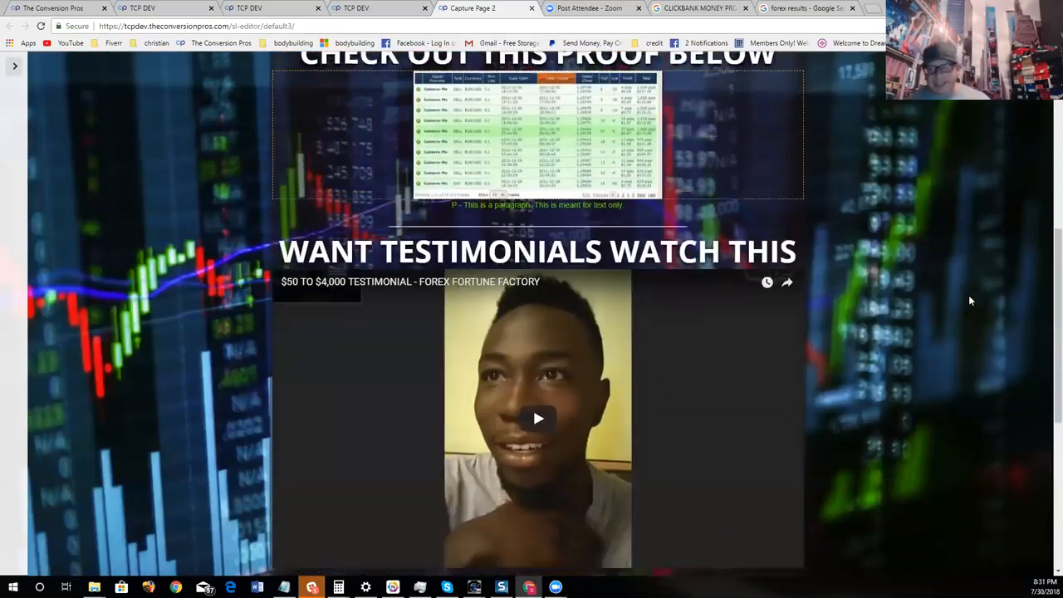
- Zoom the browser out to 33% to view the whole capture page at once
scroll(974, 318, up, 11)
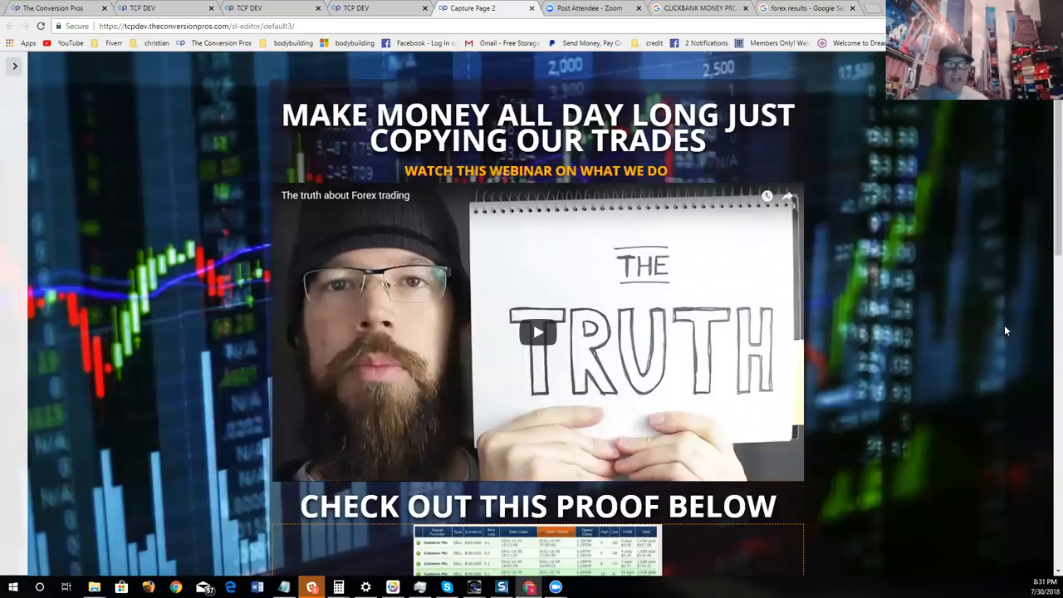
scroll(739, 432, down, 2)
scroll(872, 444, up, 2)
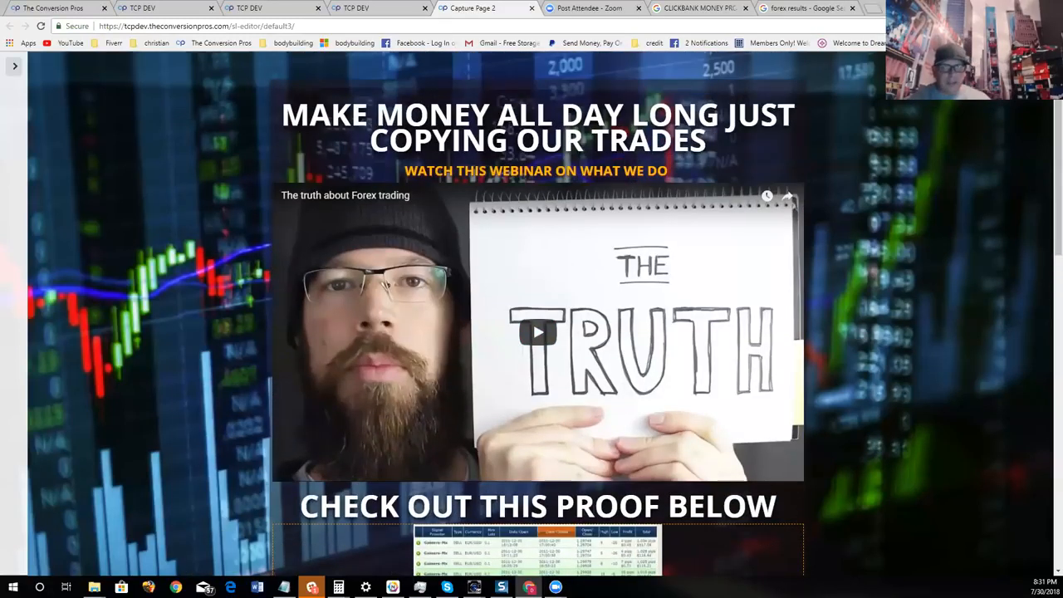
click(1054, 26)
click(981, 150)
click(981, 150)
click(980, 150)
click(980, 149)
click(980, 149)
click(980, 150)
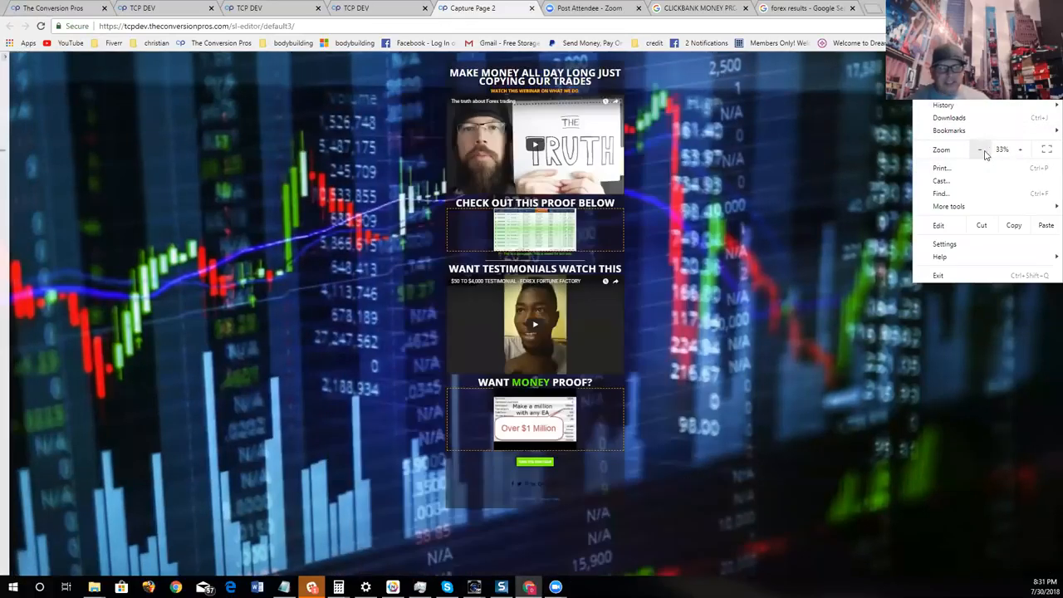
click(1021, 153)
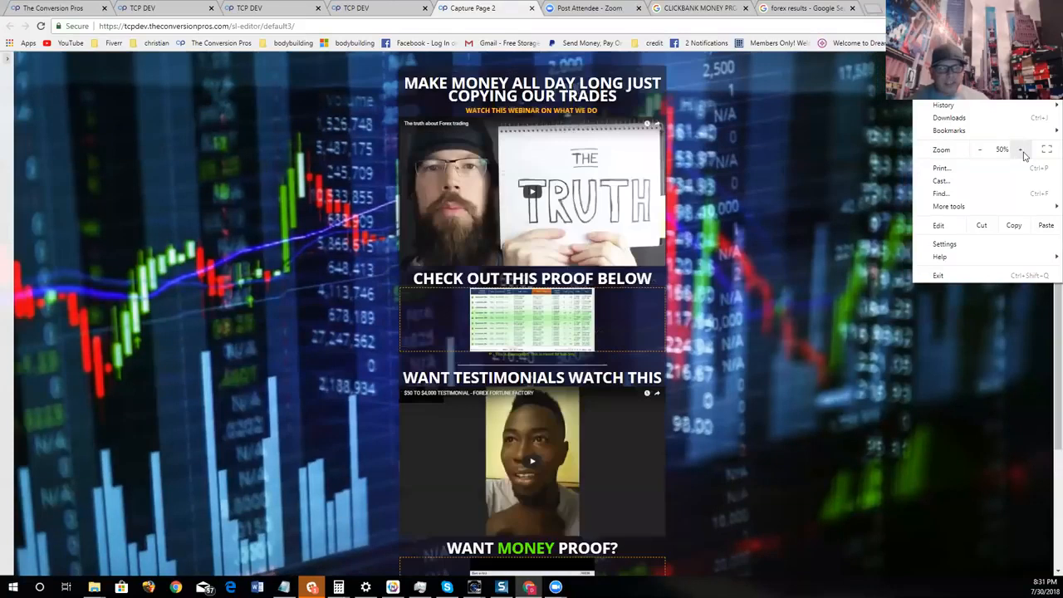
click(981, 150)
click(822, 254)
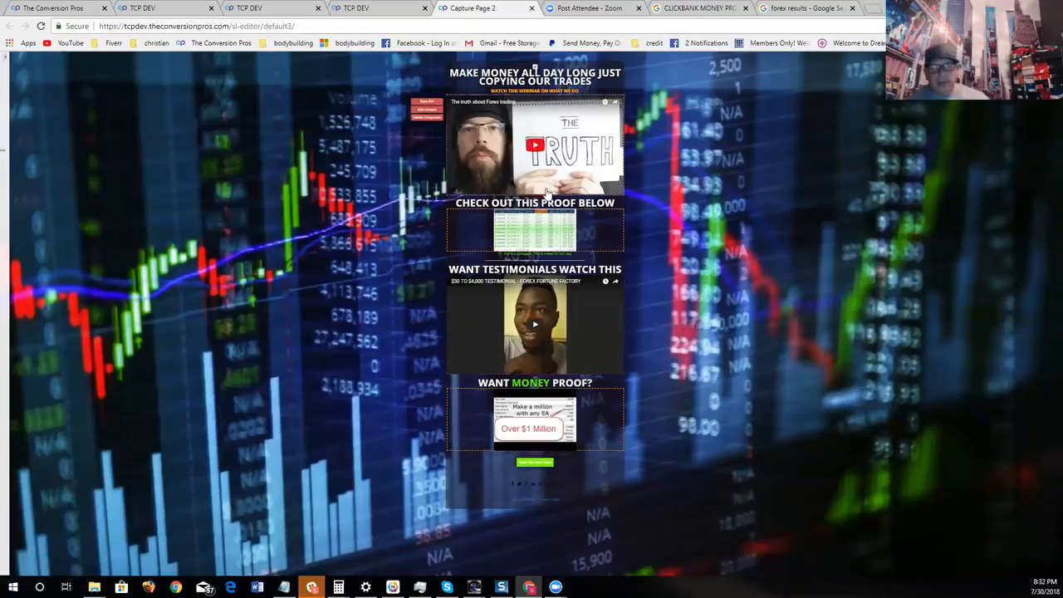
- Restore the browser zoom to 100% and look over the webinar and proof sections of the page
click(1052, 26)
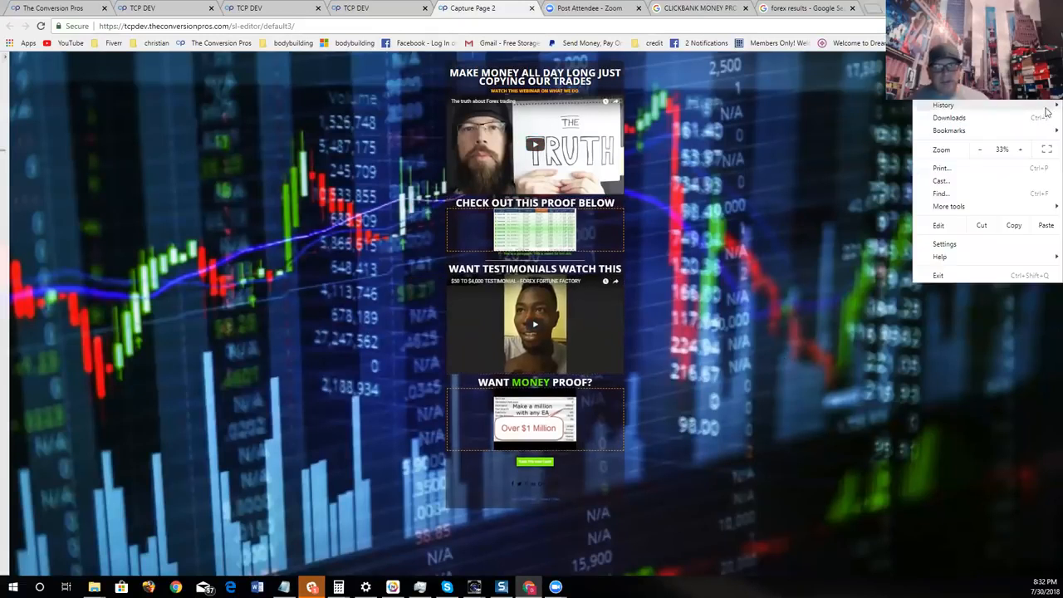
click(1022, 150)
click(1022, 150)
click(1022, 149)
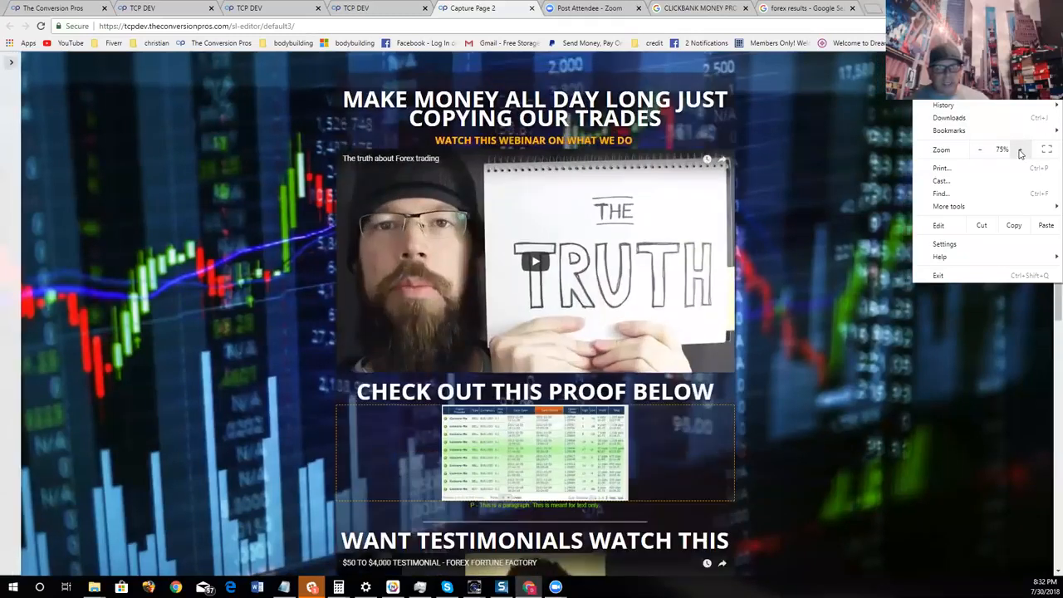
click(1022, 150)
click(1022, 149)
click(1021, 150)
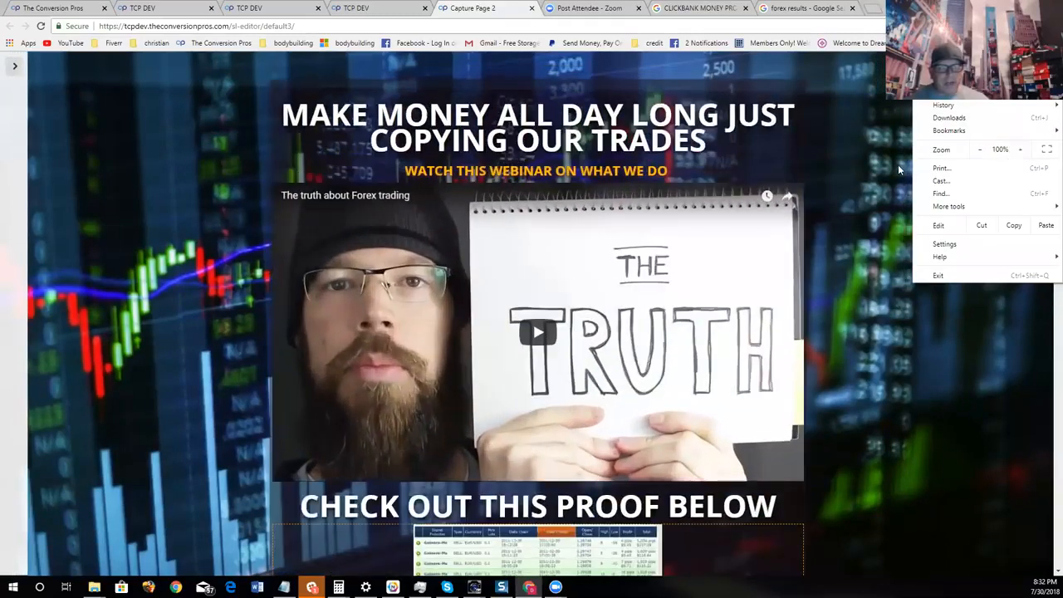
click(897, 165)
scroll(908, 167, down, 2)
scroll(929, 206, up, 2)
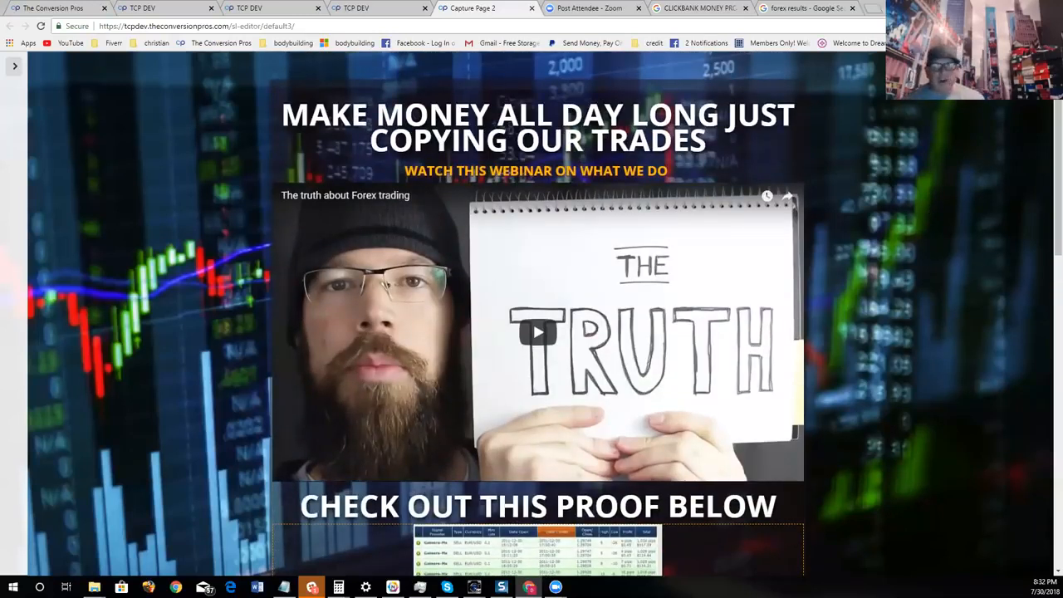
scroll(533, 407, down, 4)
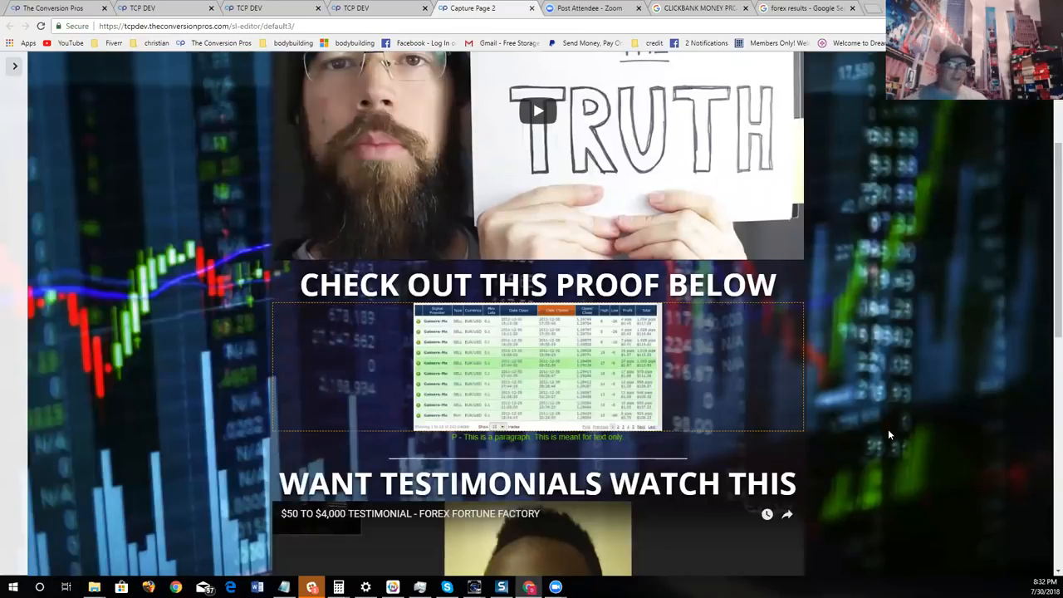
scroll(991, 375, up, 3)
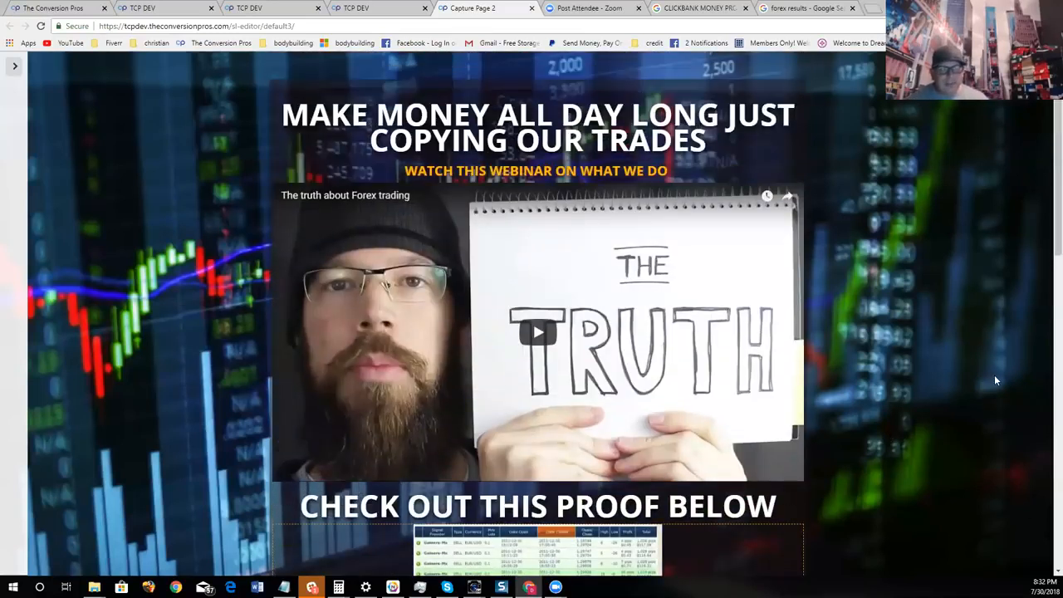
scroll(997, 381, down, 1)
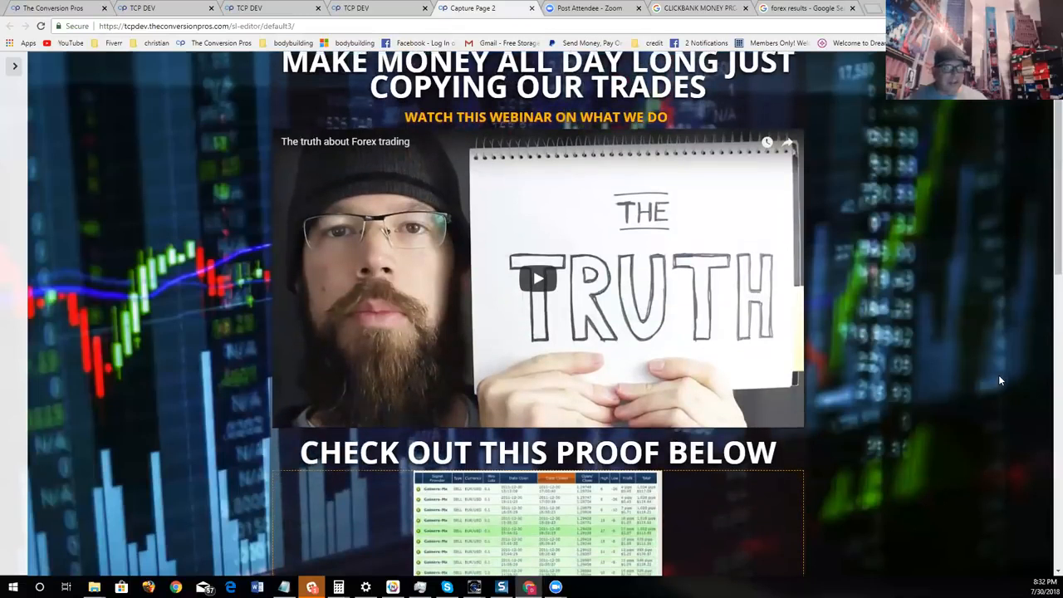
scroll(1000, 381, up, 1)
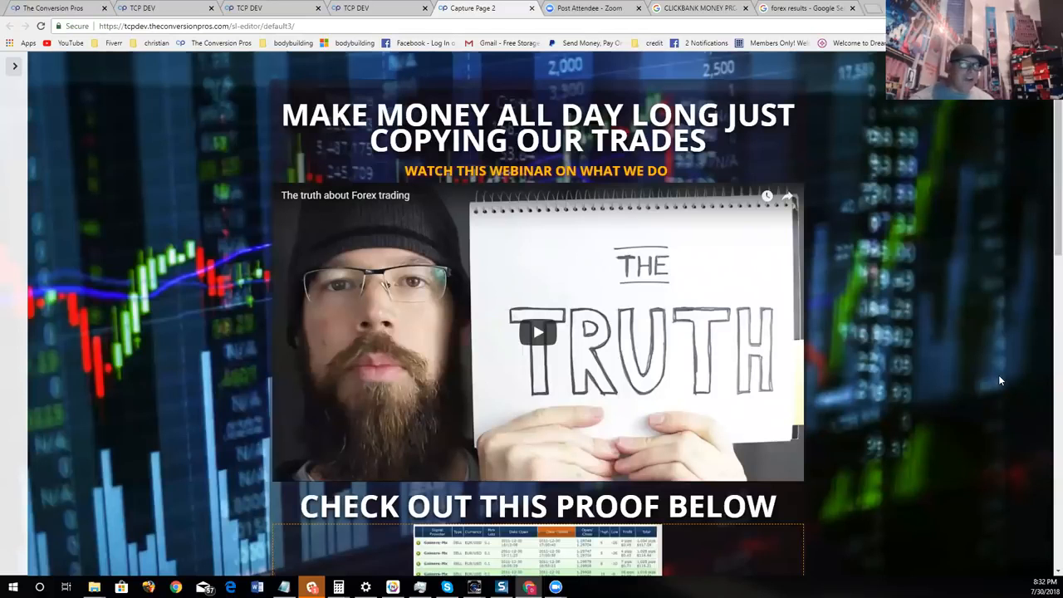
- Show the settings menu, open the component list, and insert an H1 text component above "CHECK OUT THIS PROOF BELOW"
click(8, 71)
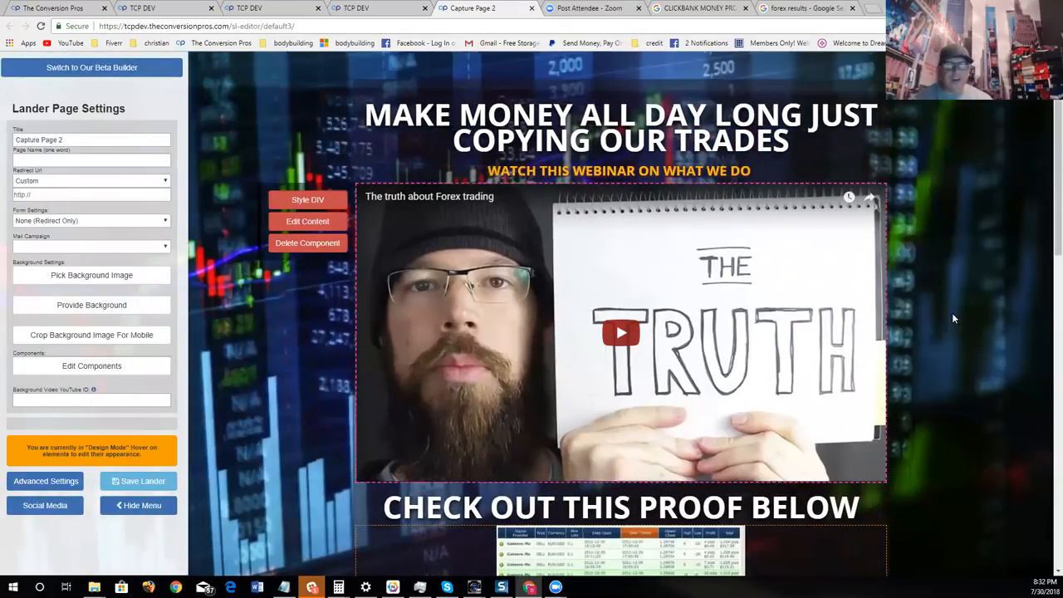
scroll(954, 318, down, 2)
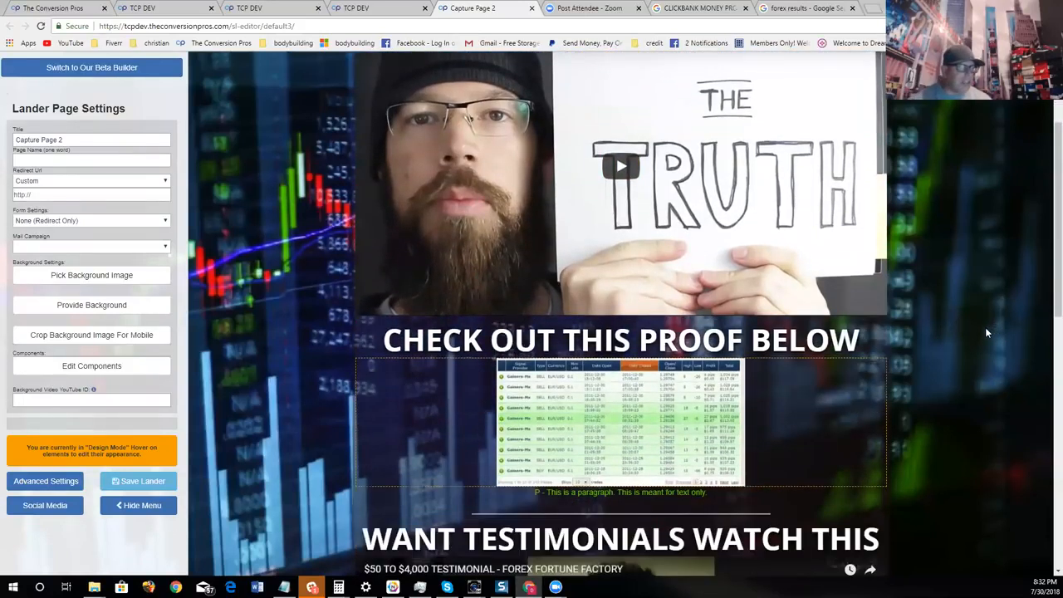
click(98, 368)
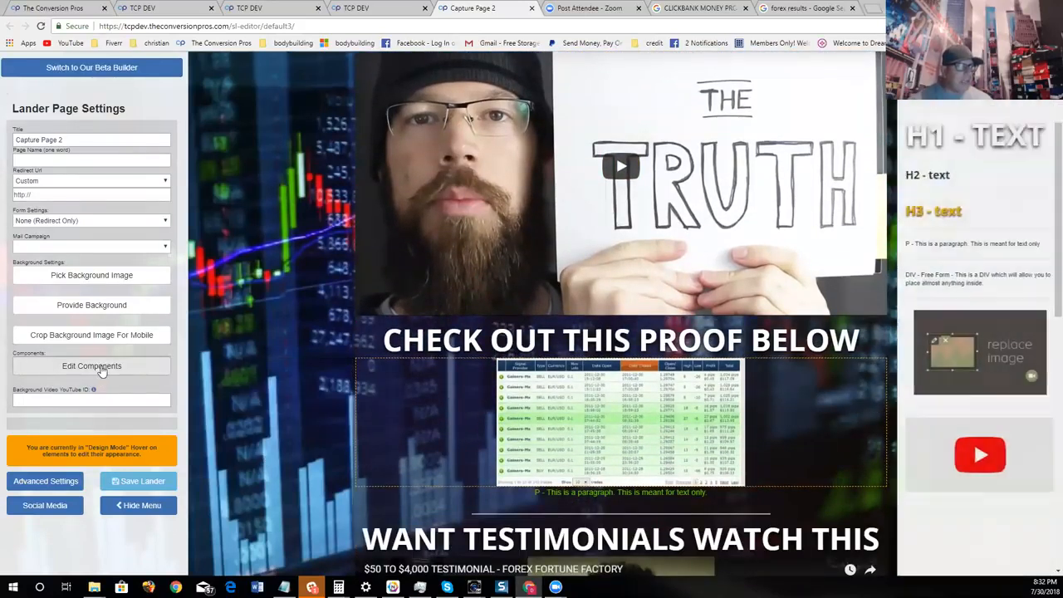
drag(913, 137, 575, 332)
- Insert two replace-image placeholders between the webinar video and the new H1 text
drag(953, 330, 639, 332)
drag(994, 422, 682, 306)
scroll(828, 477, down, 4)
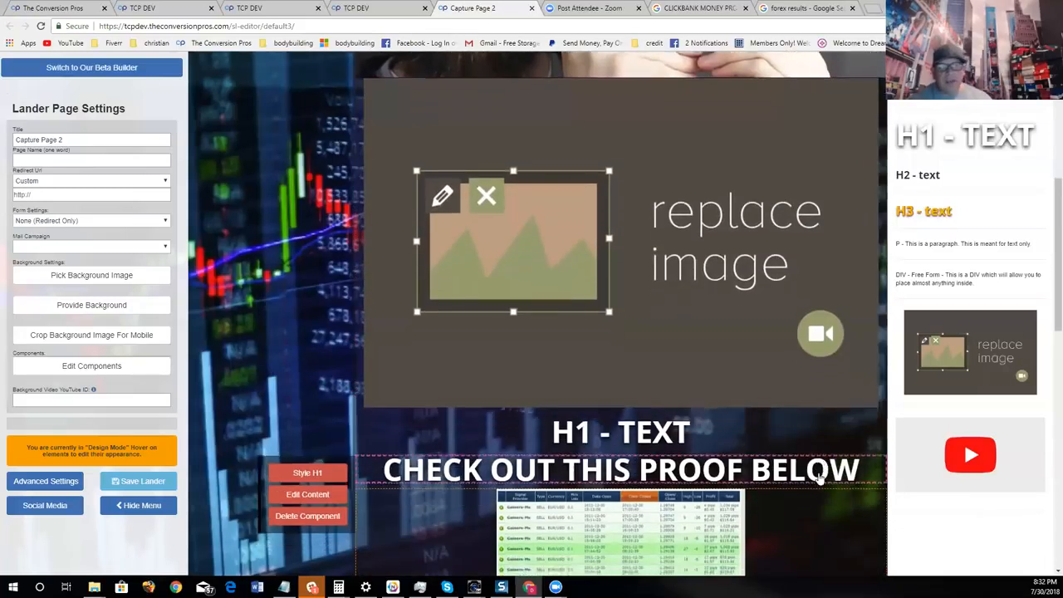
scroll(821, 475, down, 1)
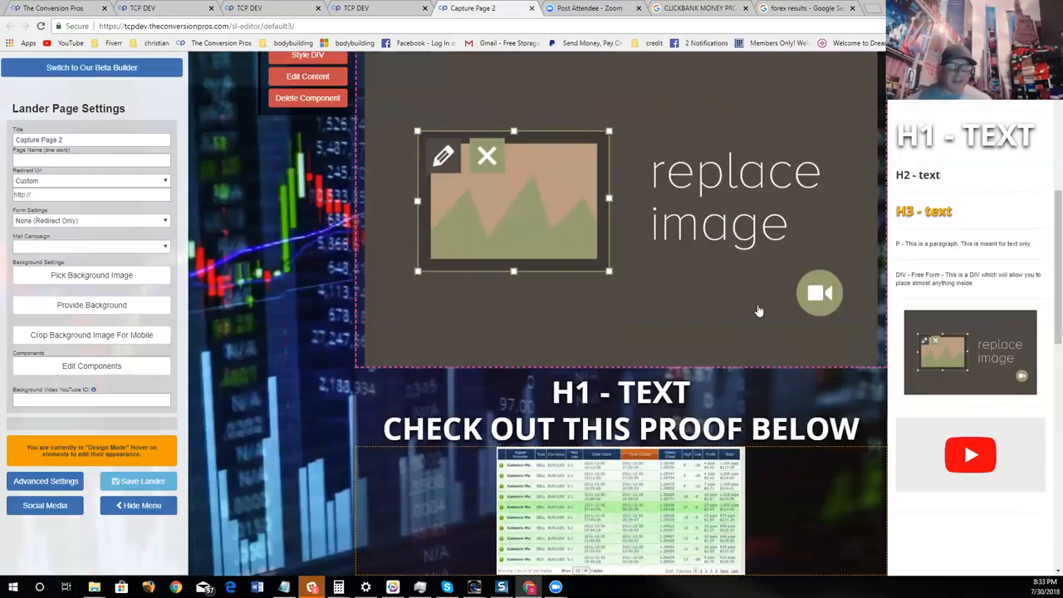
drag(982, 329, 706, 391)
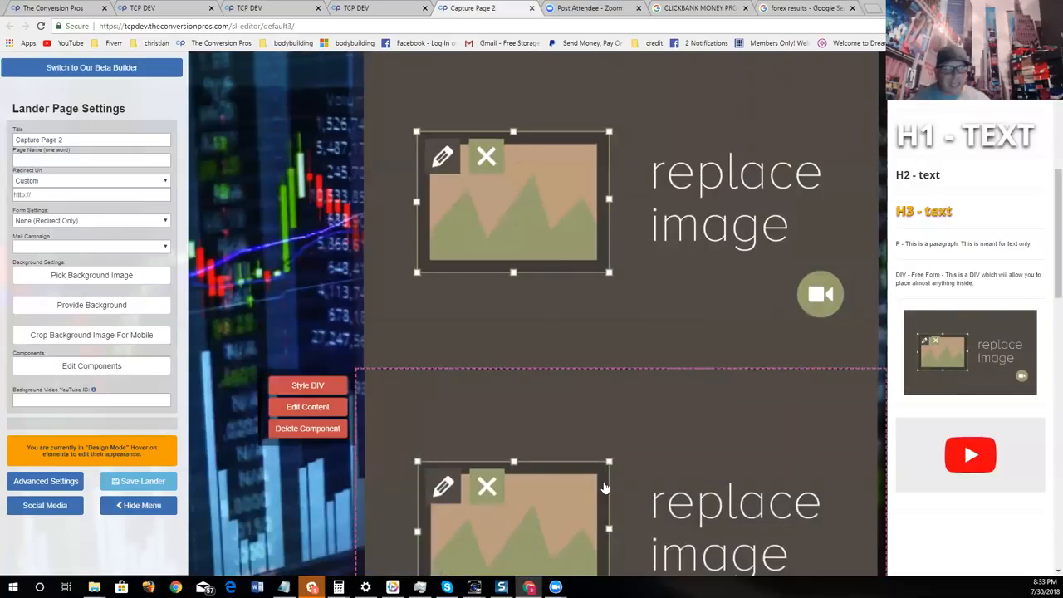
- Delete both replace-image placeholders below the webinar video, confirming each deletion
click(307, 428)
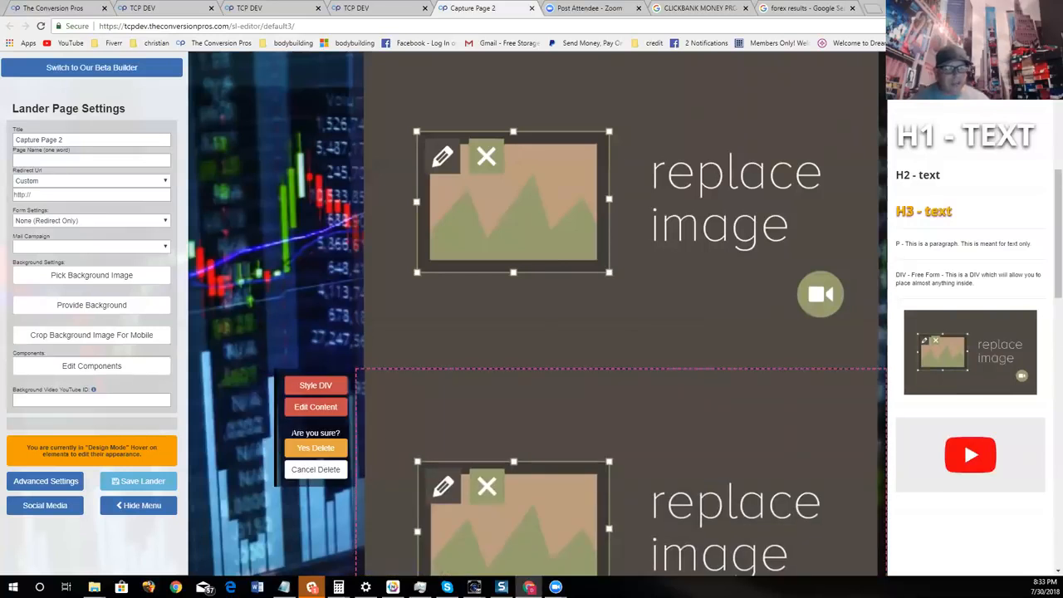
click(316, 448)
scroll(312, 415, up, 4)
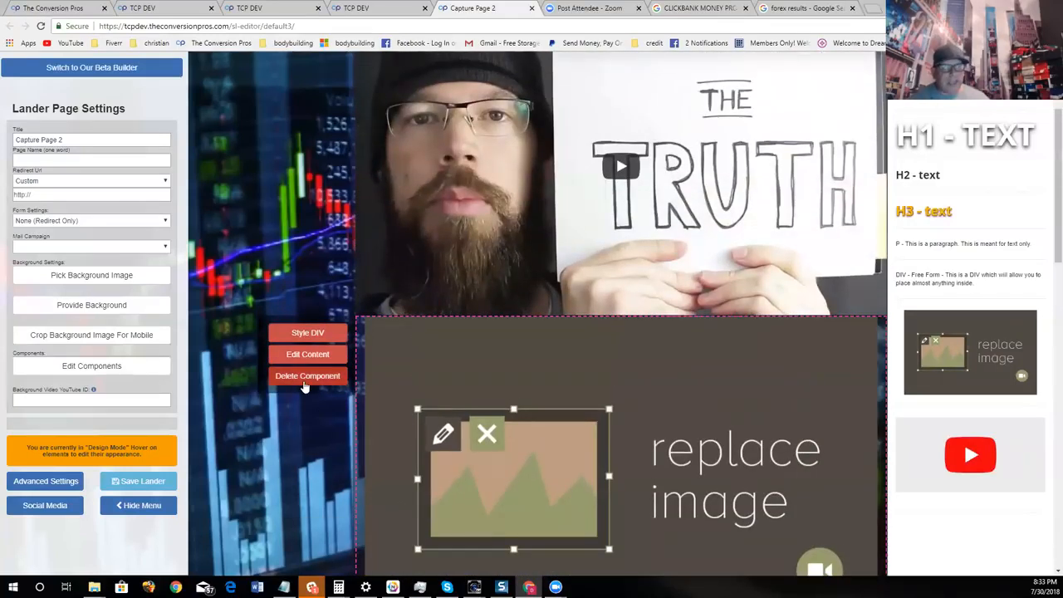
click(305, 381)
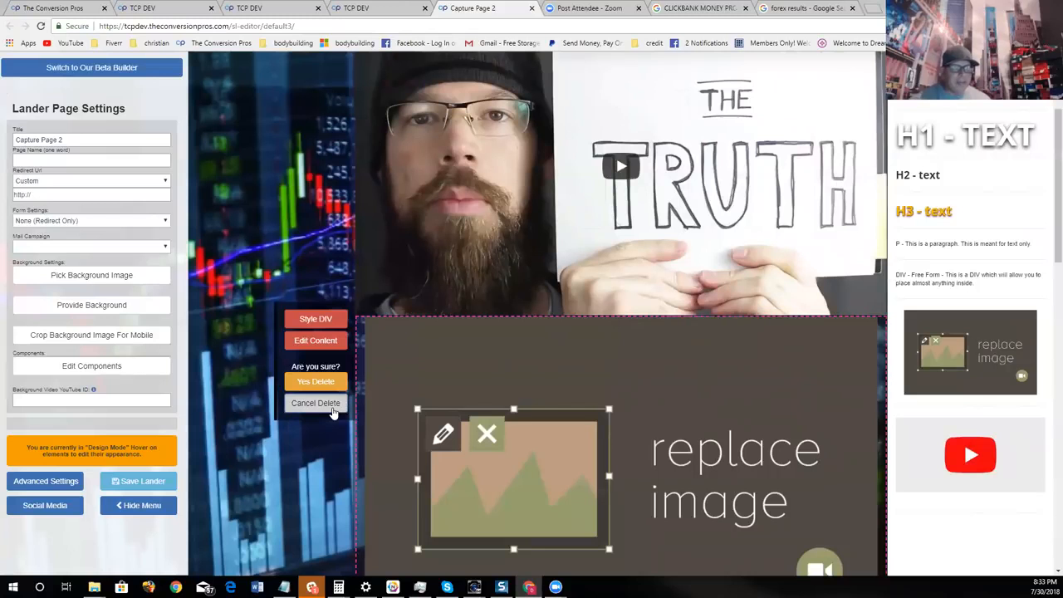
click(316, 382)
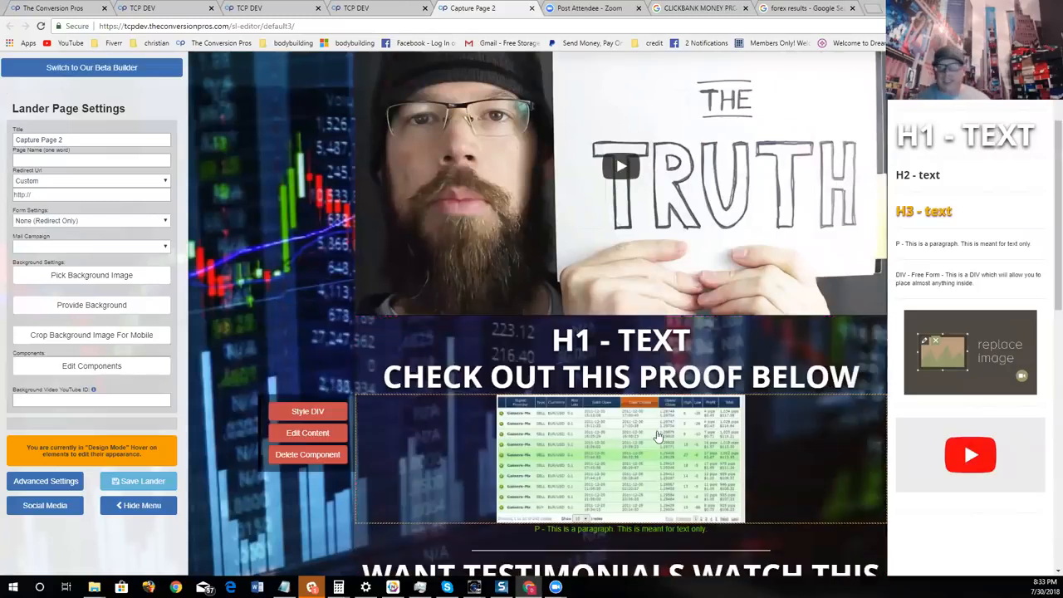
scroll(656, 436, up, 2)
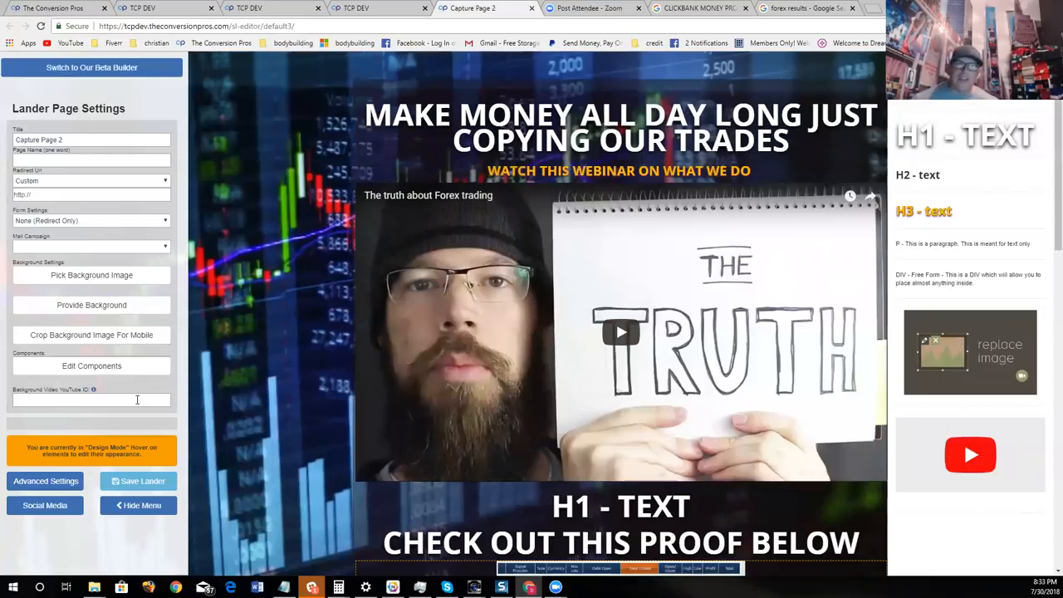
- Close the component list, hide the settings menu, and review the page from the headline to the footer
mouse_move(441, 137)
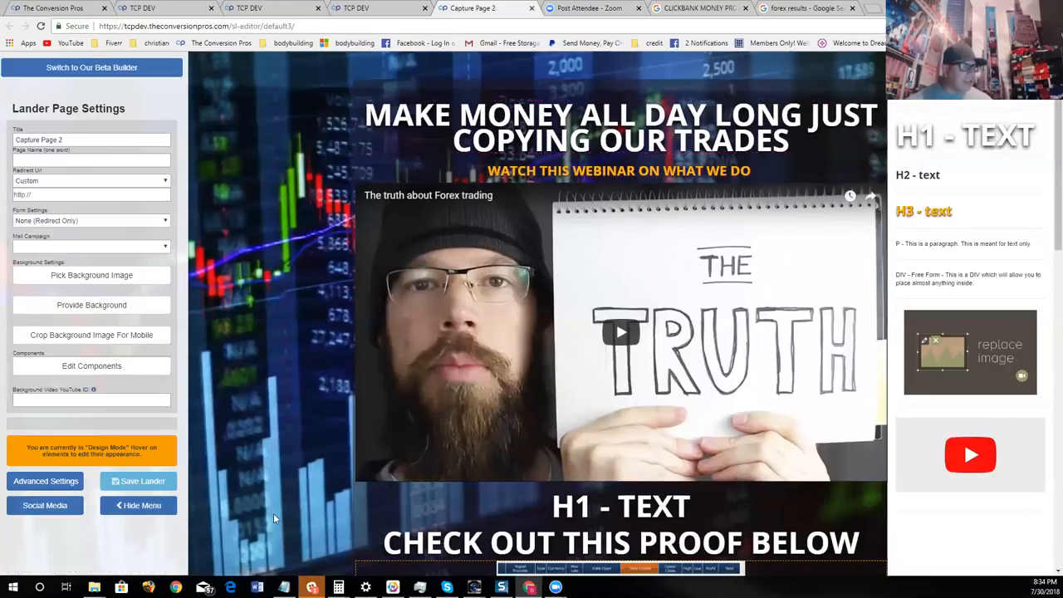
click(127, 368)
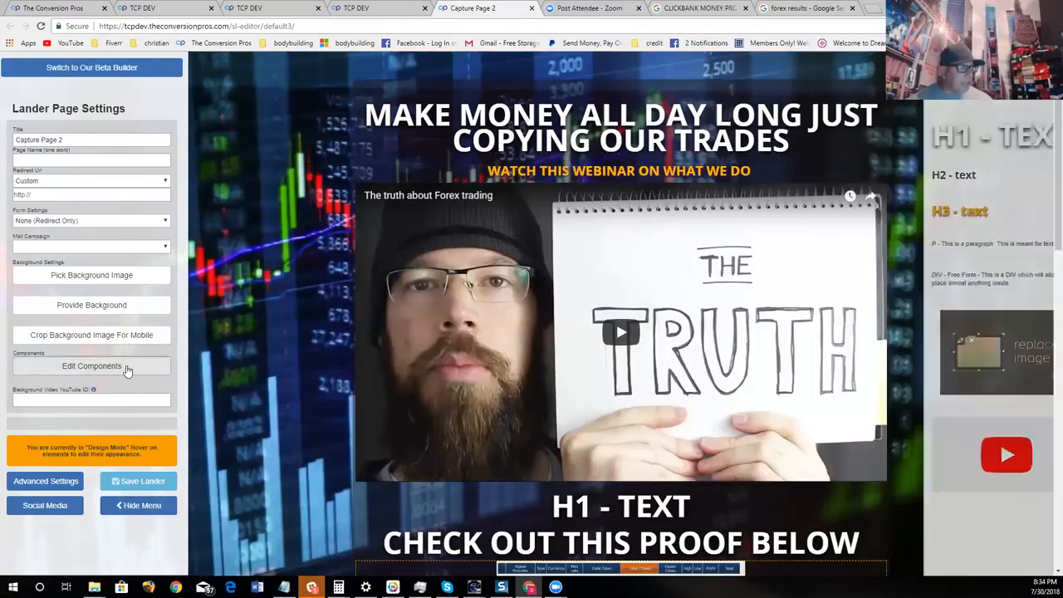
click(150, 506)
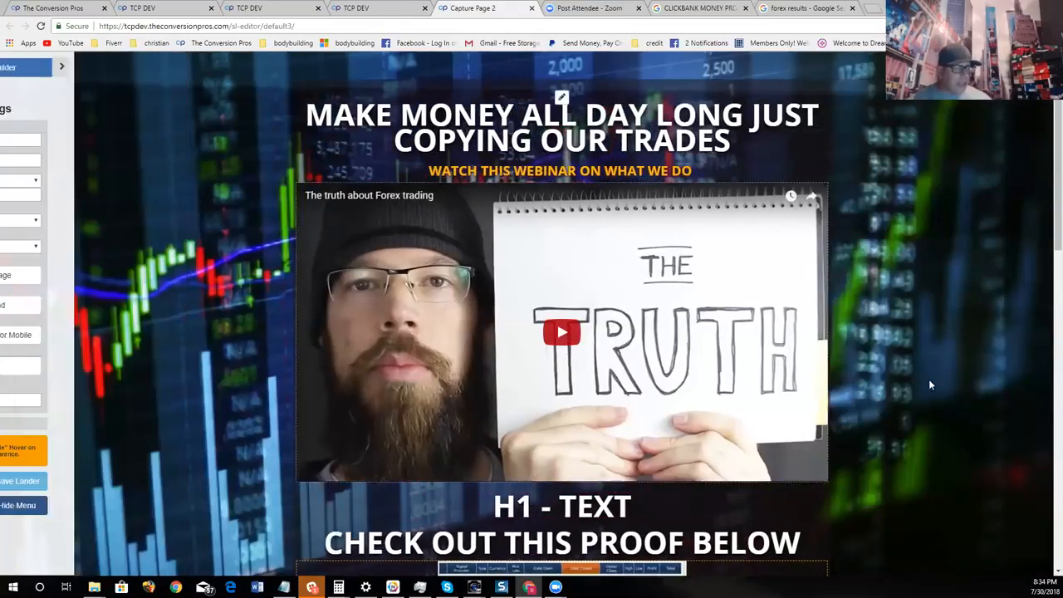
scroll(930, 379, down, 10)
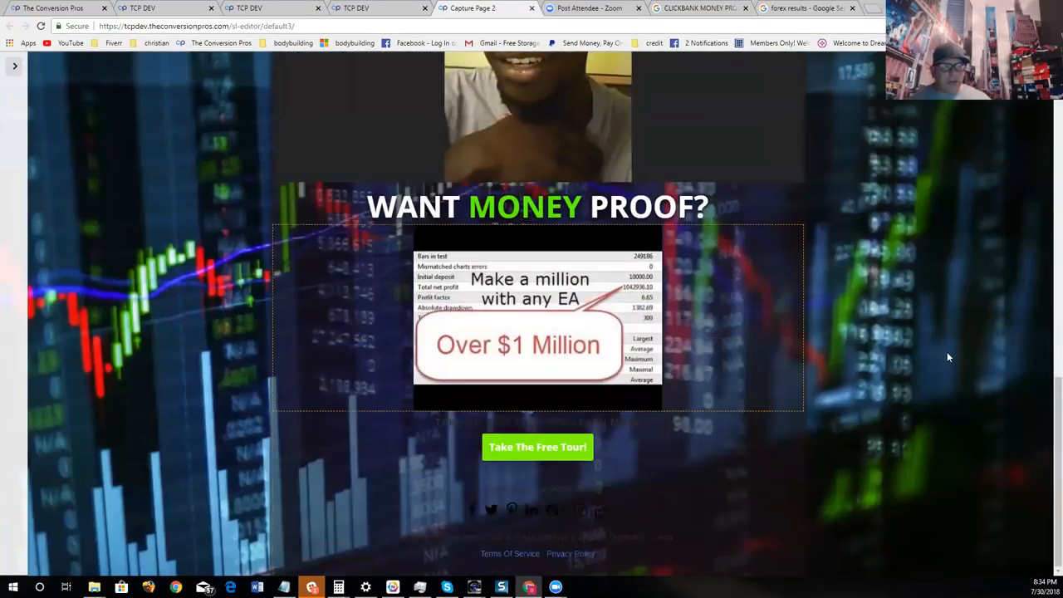
scroll(948, 358, up, 10)
scroll(959, 349, down, 1)
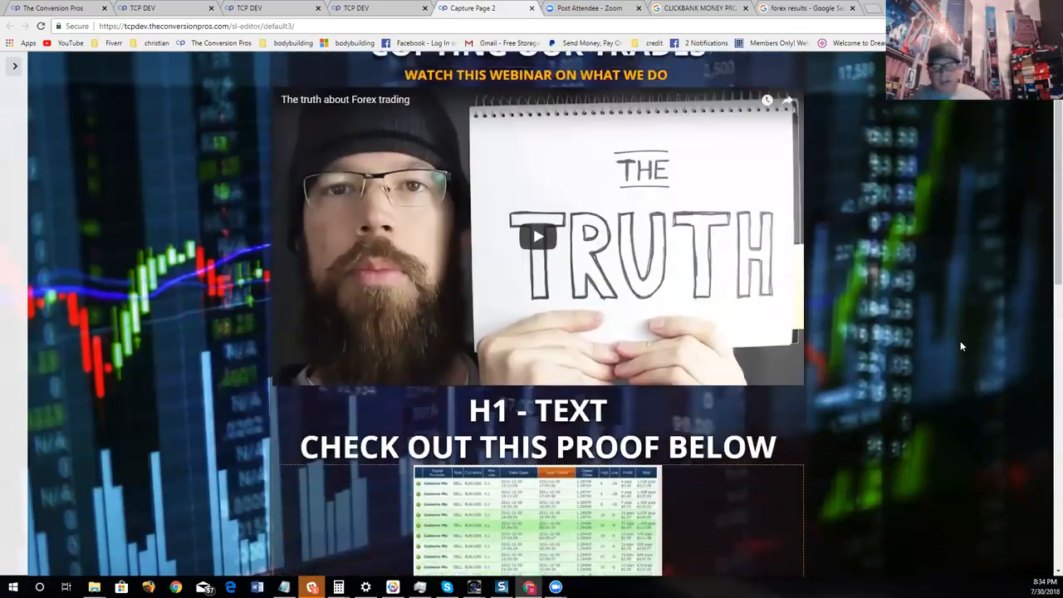
scroll(957, 348, down, 10)
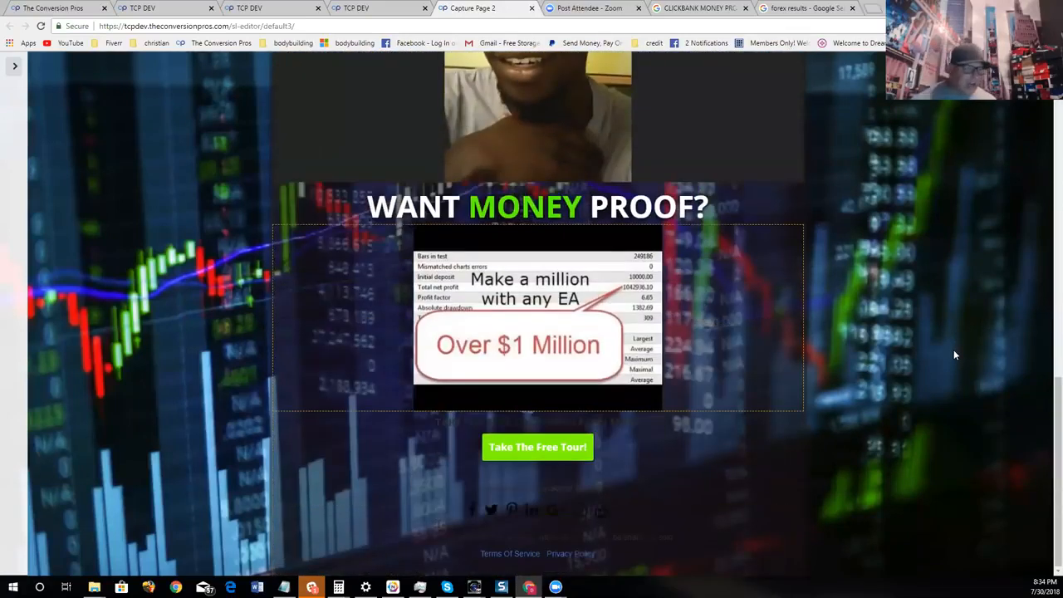
scroll(954, 355, up, 10)
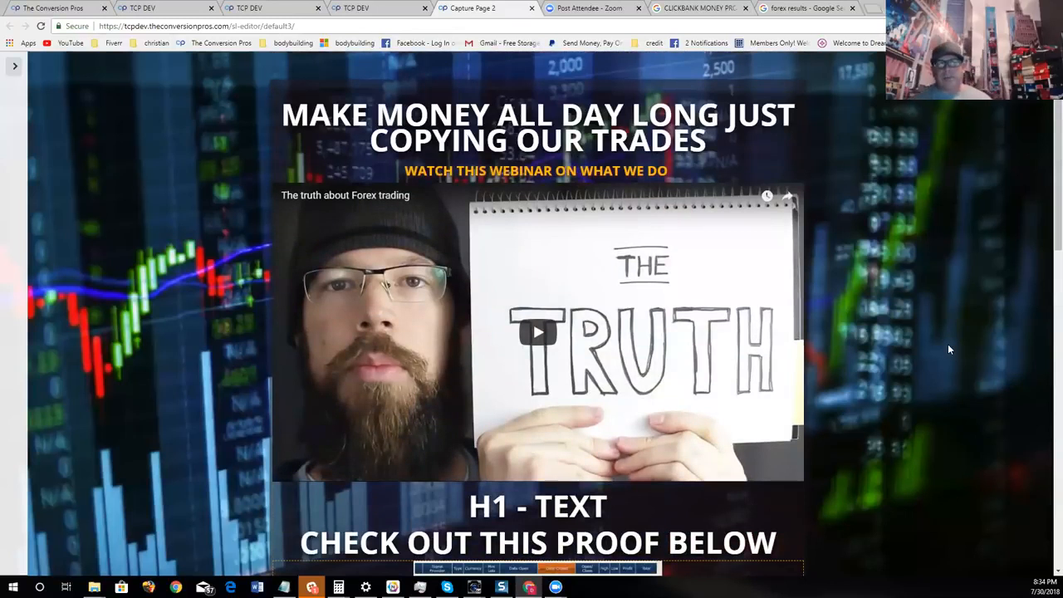
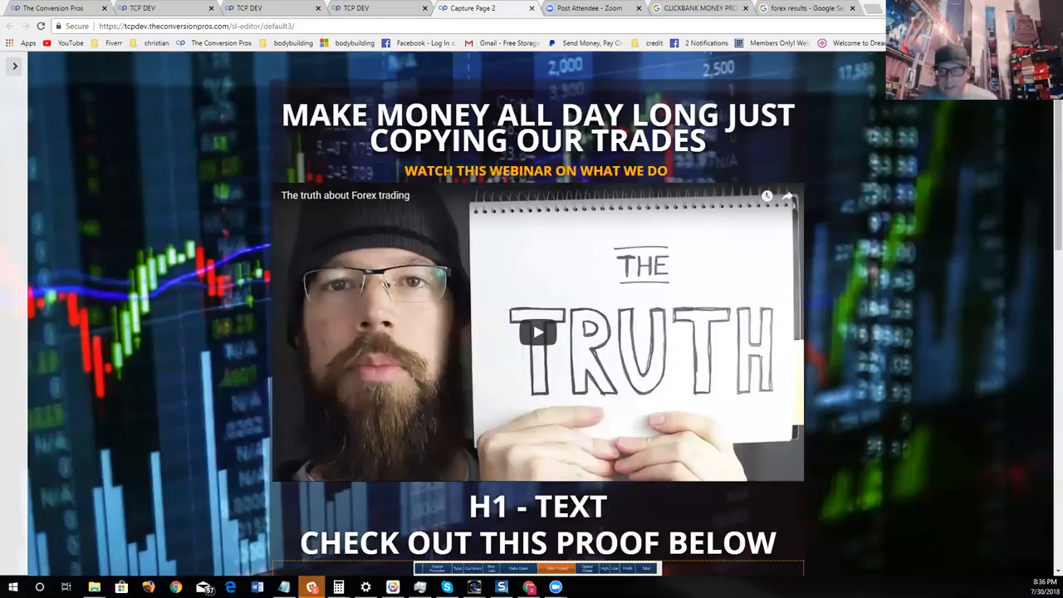
- Review the forex capture page from the webinar video through the proof and testimonial sections down to the "Take The Free Tour!" button
scroll(544, 299, down, 5)
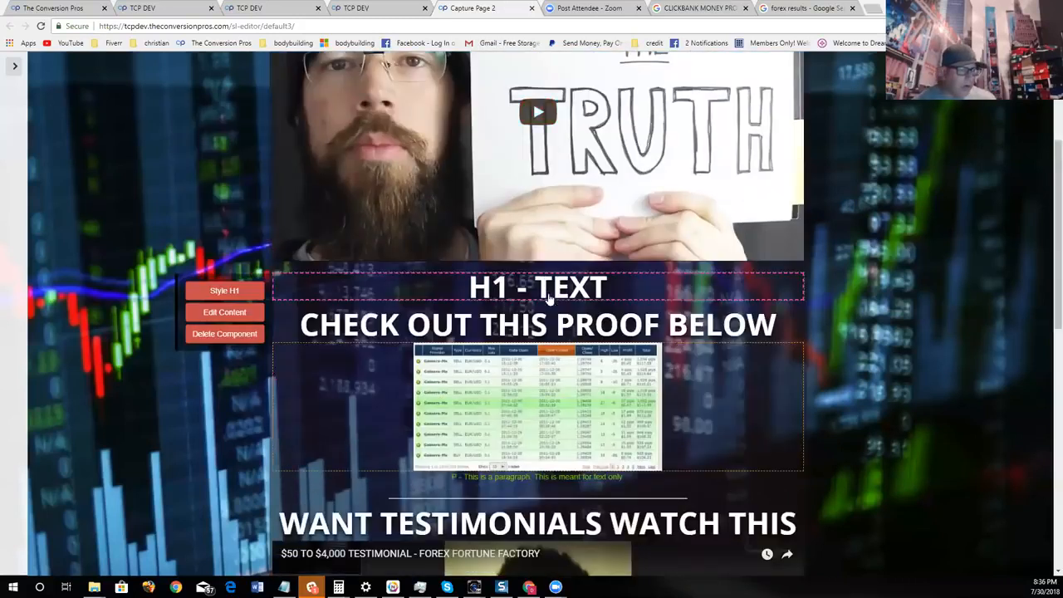
scroll(557, 324, down, 2)
scroll(831, 372, up, 6)
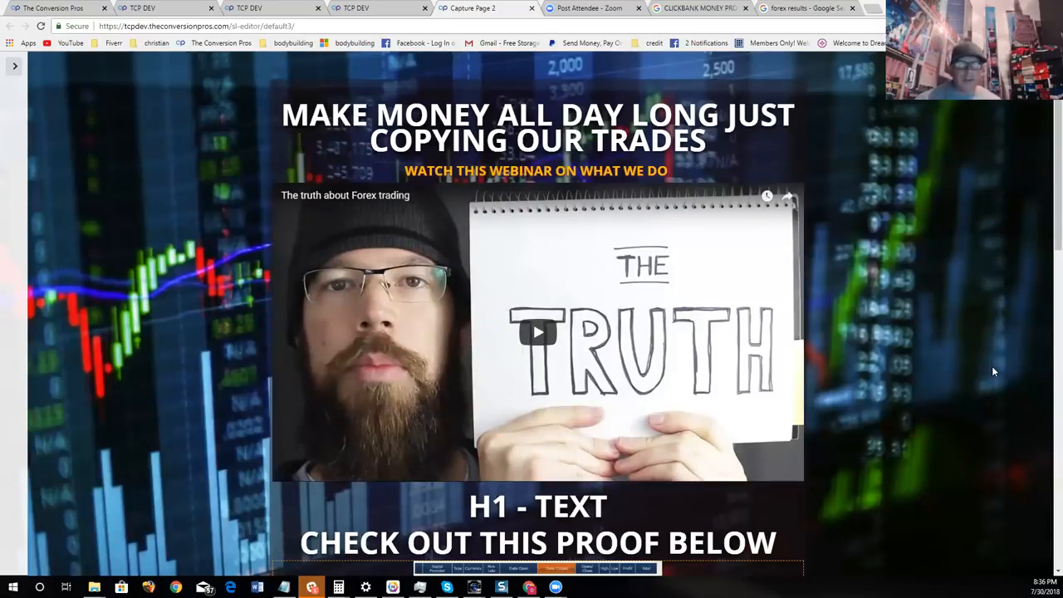
scroll(918, 384, down, 2)
scroll(921, 390, up, 2)
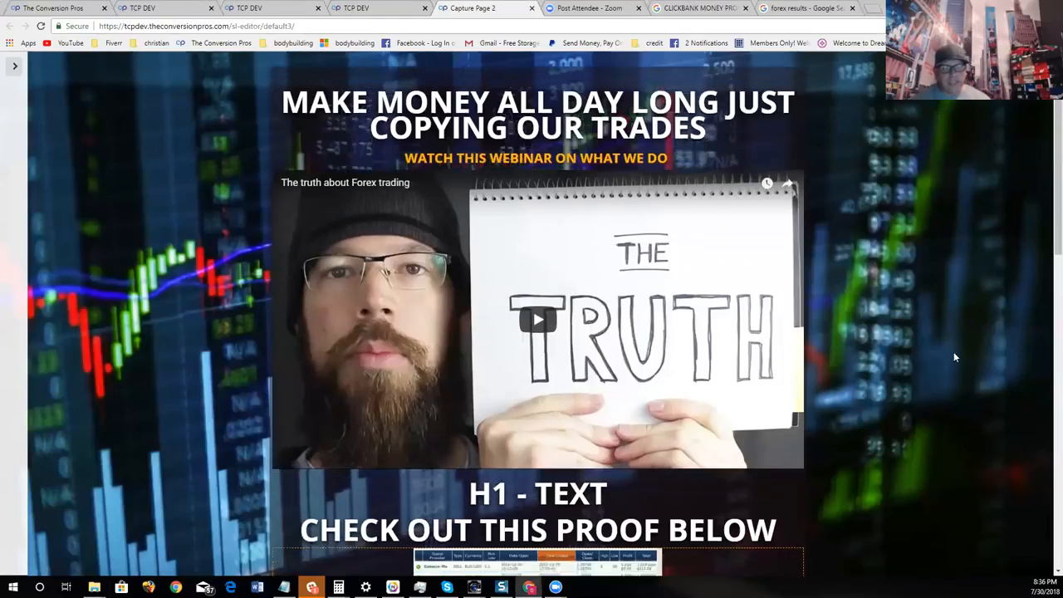
scroll(838, 364, down, 3)
scroll(840, 361, down, 7)
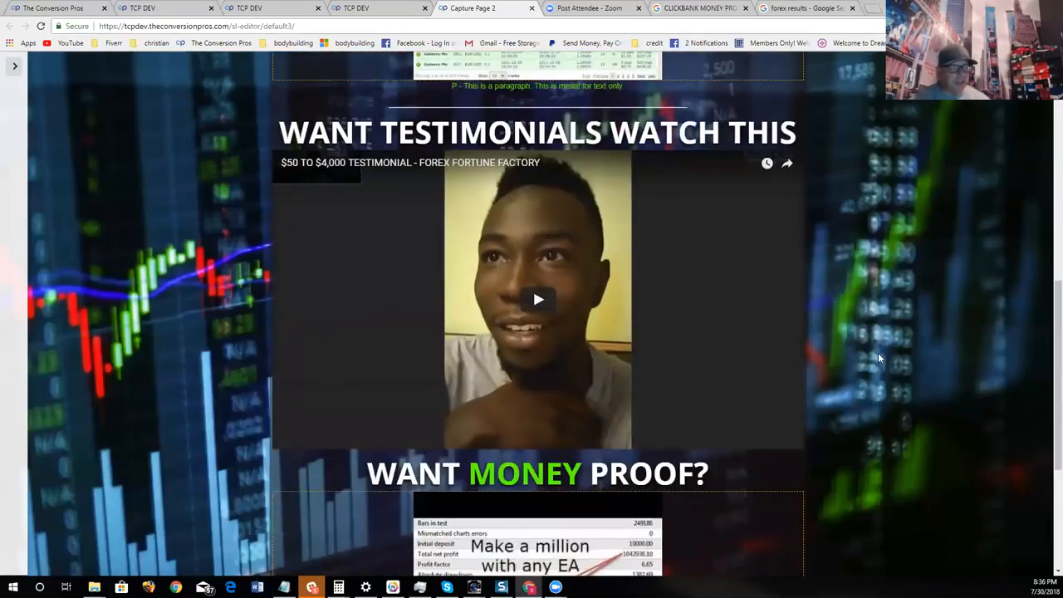
scroll(878, 352, up, 10)
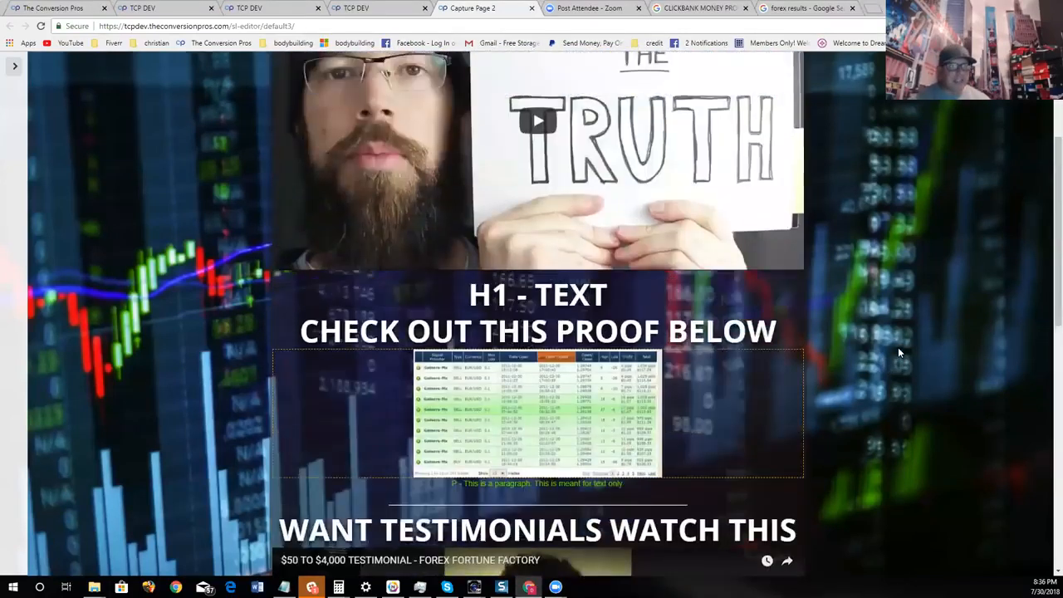
scroll(897, 332, down, 4)
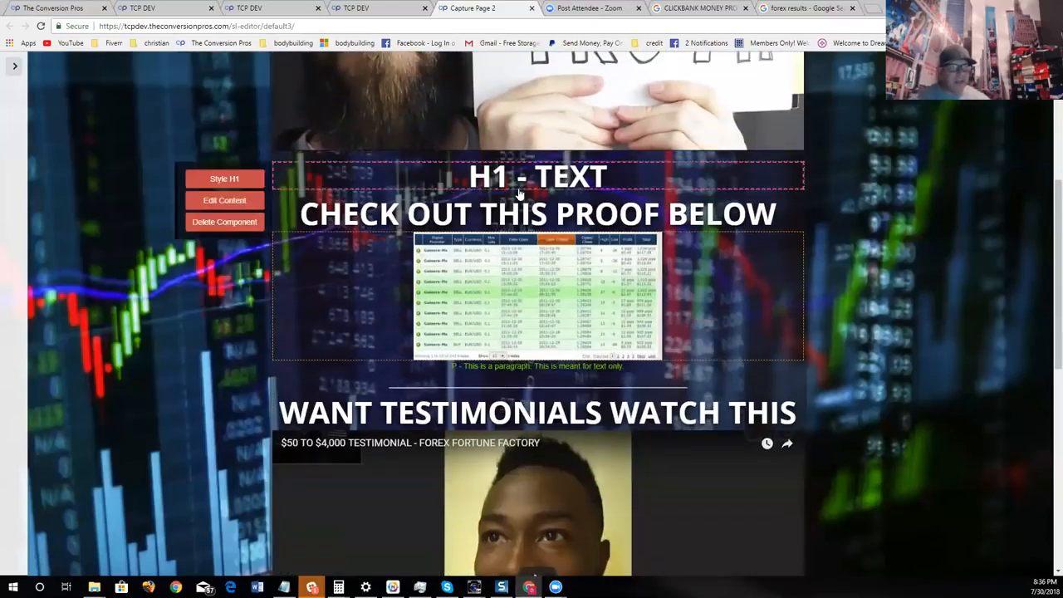
scroll(891, 282, down, 3)
scroll(723, 315, down, 3)
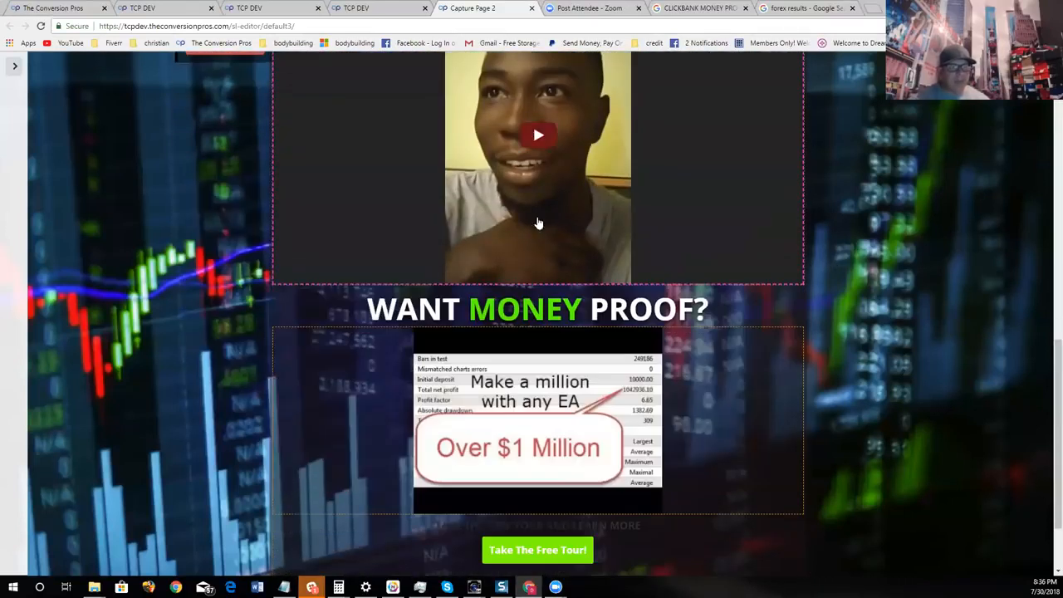
mouse_move(410, 370)
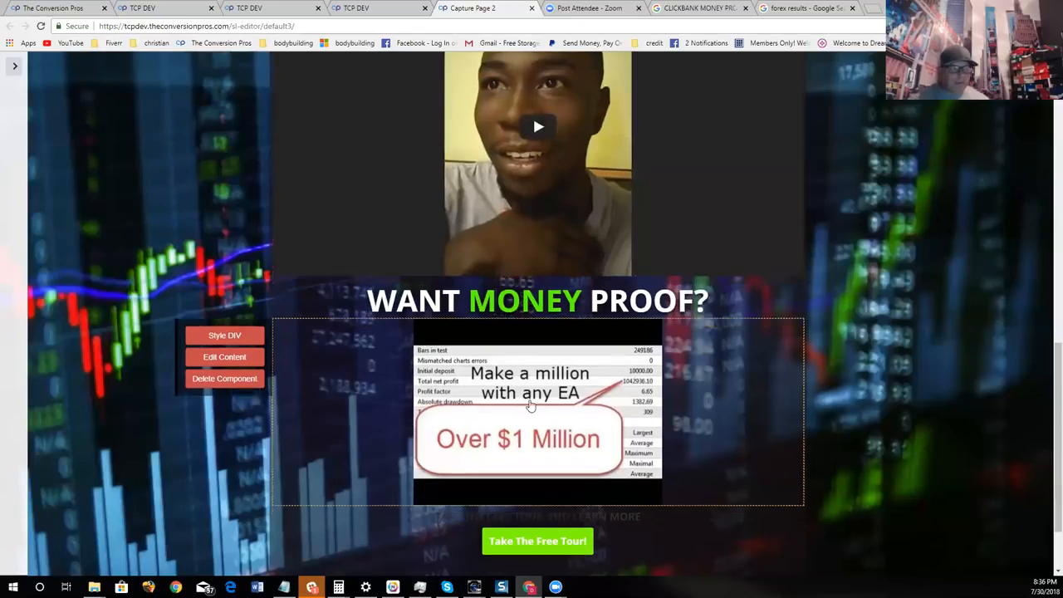
scroll(902, 352, down, 1)
mouse_move(532, 462)
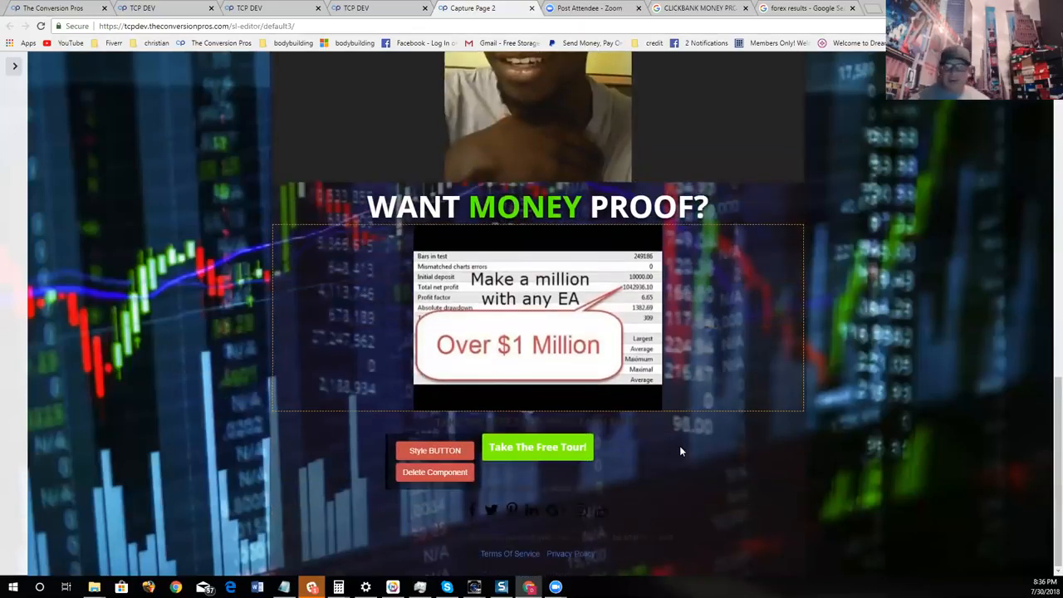
mouse_move(606, 387)
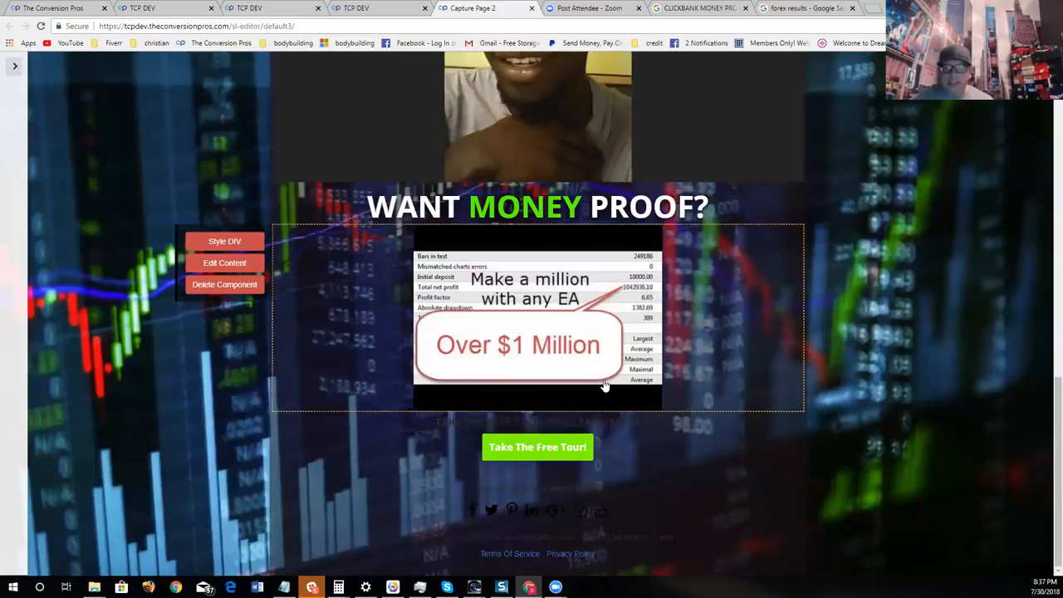
scroll(795, 441, up, 9)
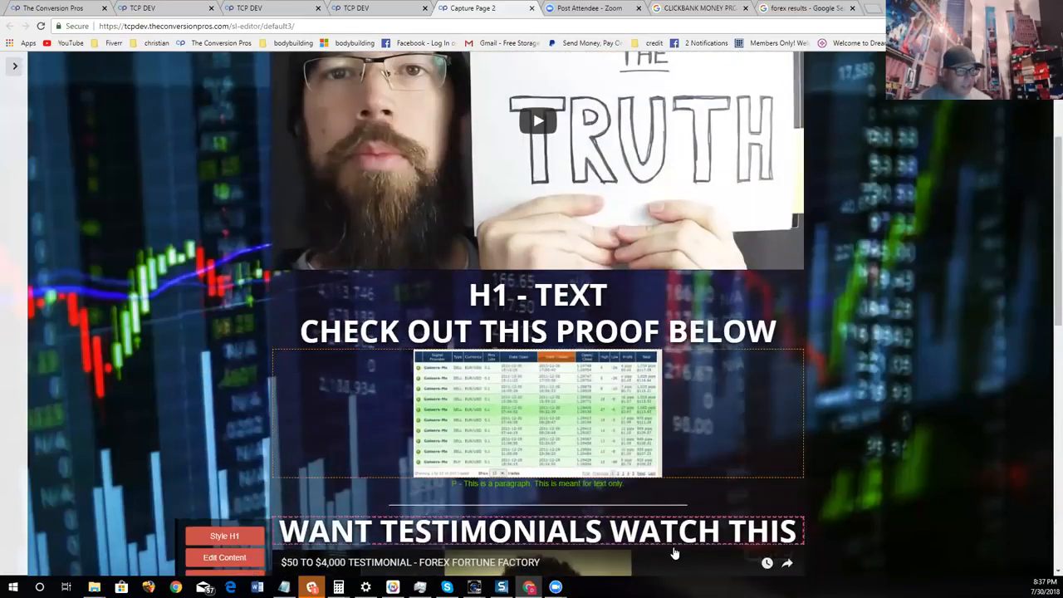
- Play the testimonial video, open its YouTube URL and playback settings, and close them without saving
triple_click(696, 570)
scroll(708, 469, down, 2)
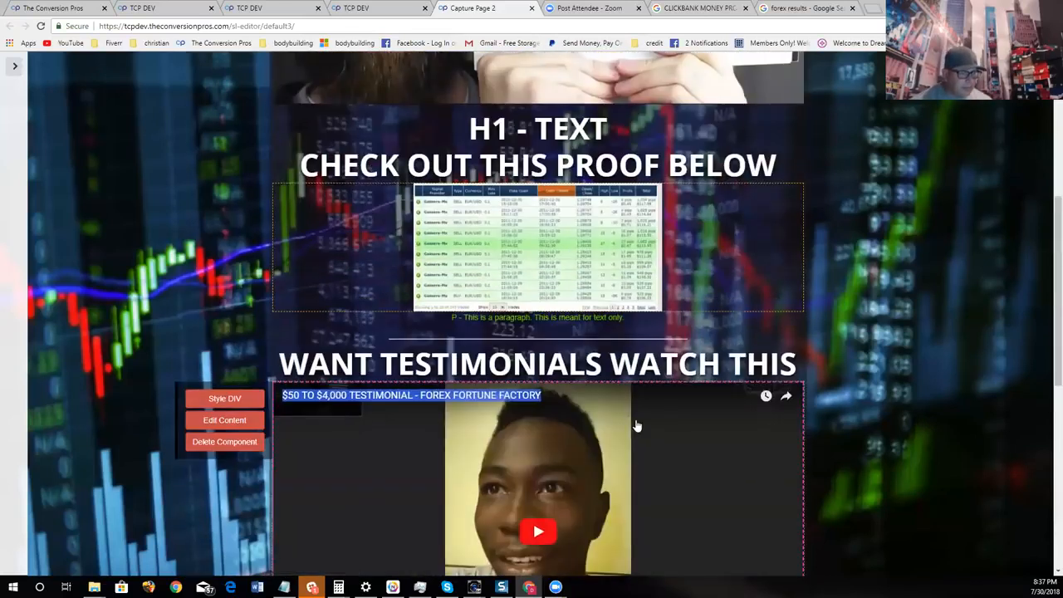
click(680, 384)
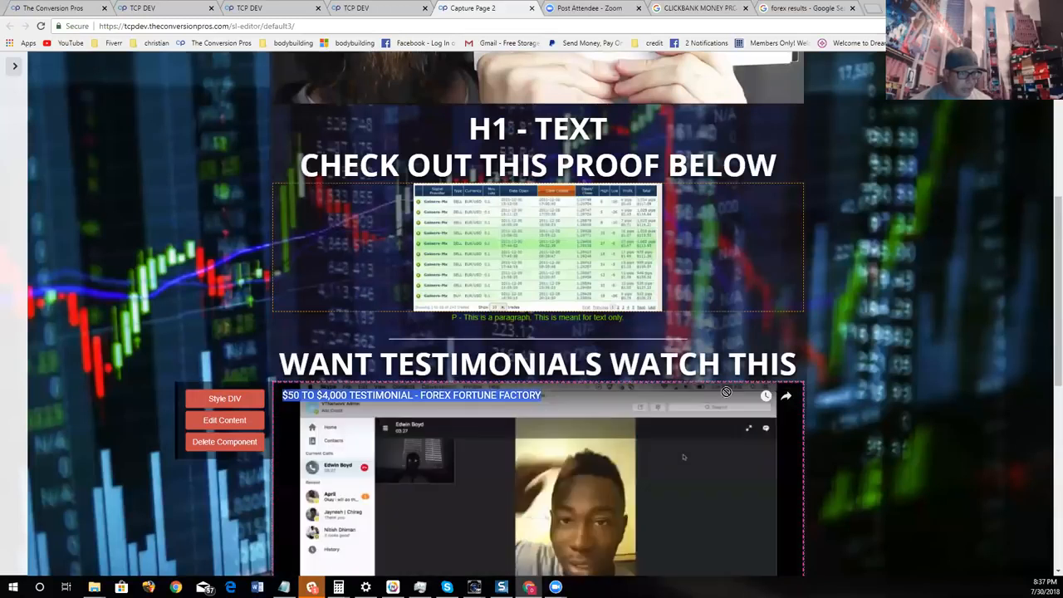
click(382, 378)
drag(383, 379, 478, 123)
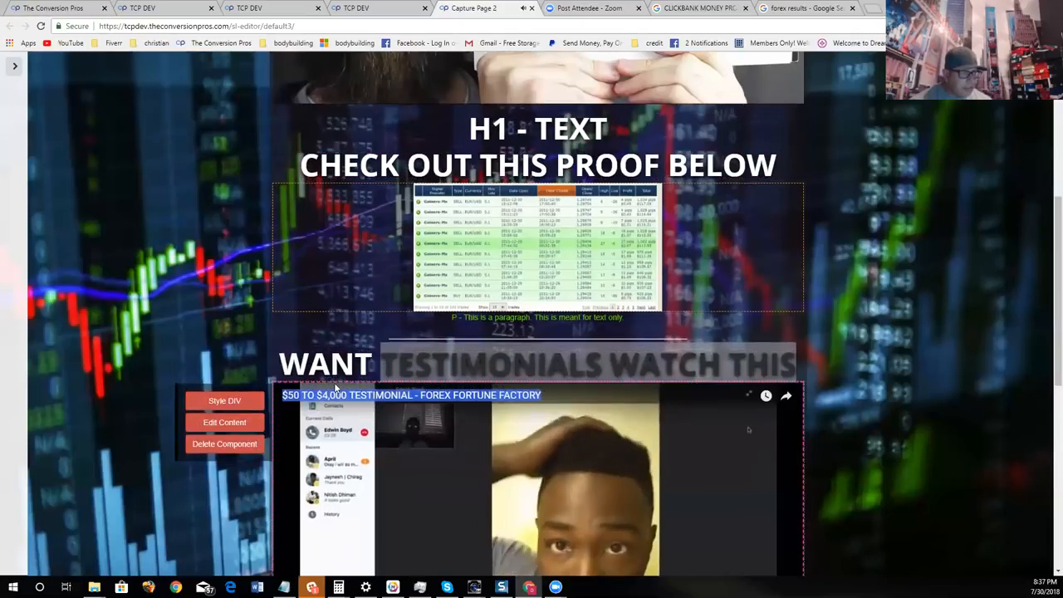
drag(342, 393, 378, 137)
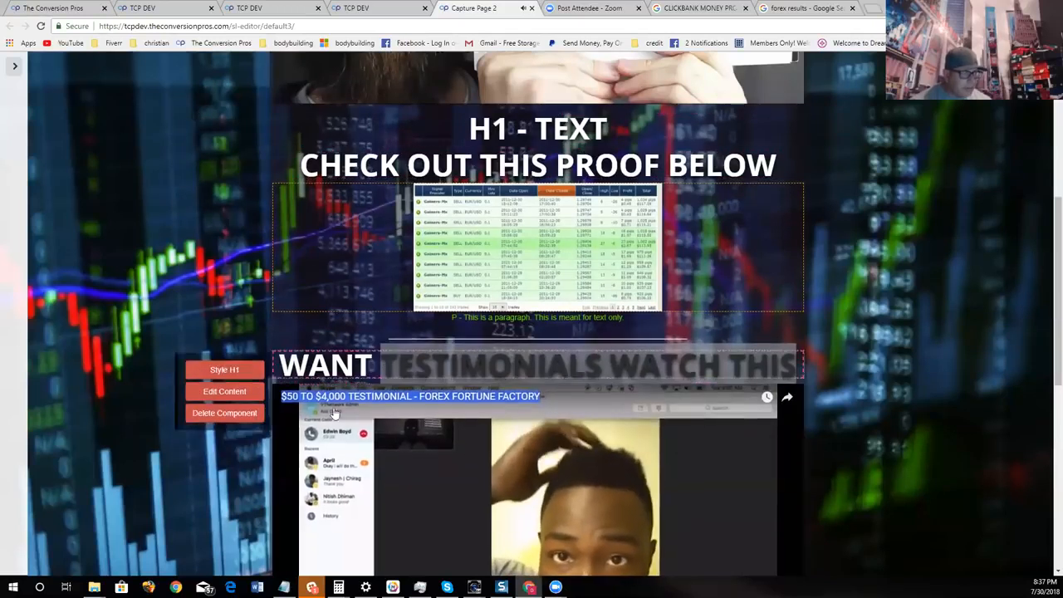
click(244, 421)
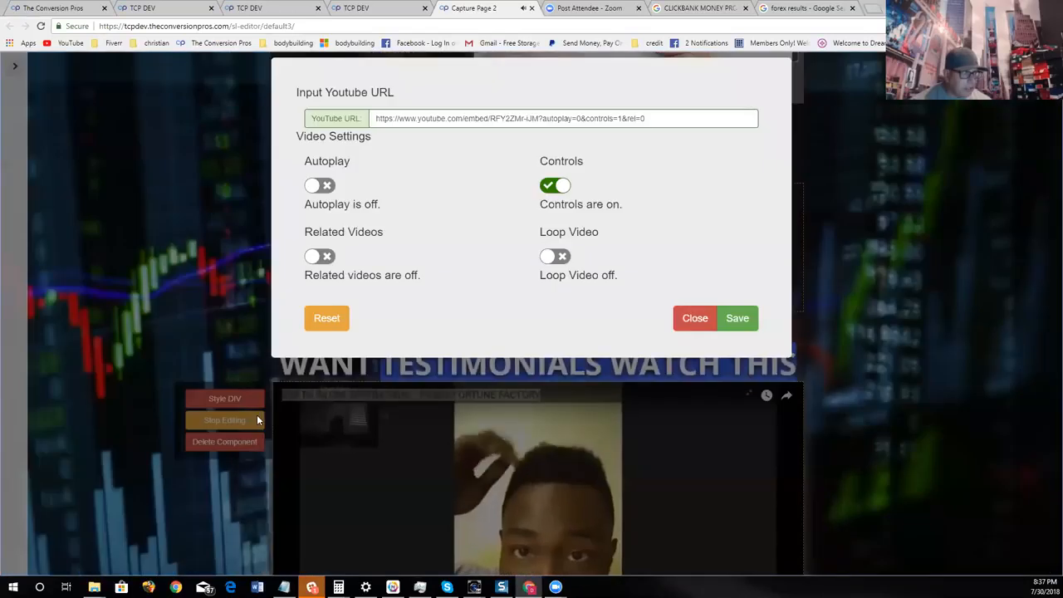
click(695, 318)
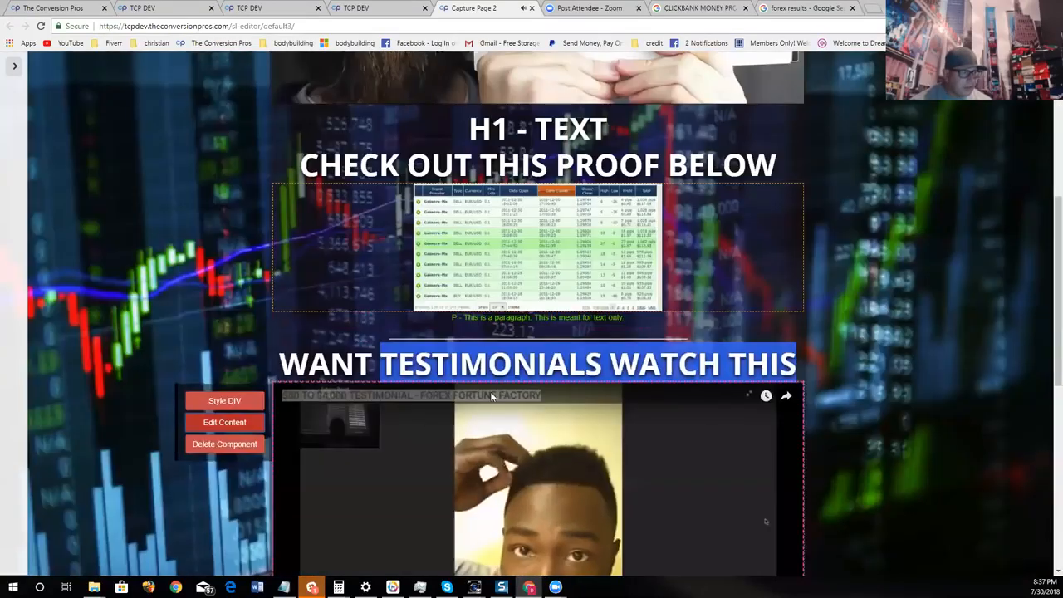
- Open the "CHECK OUT THIS PROOF BELOW" heading for content editing and stop editing without changing its text
drag(606, 194, 518, 127)
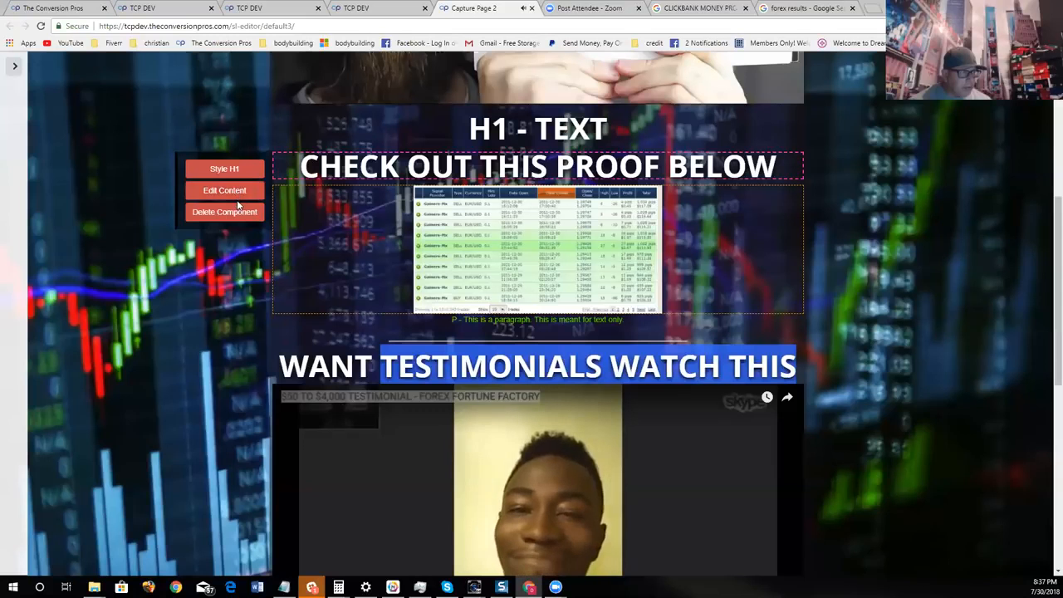
click(236, 193)
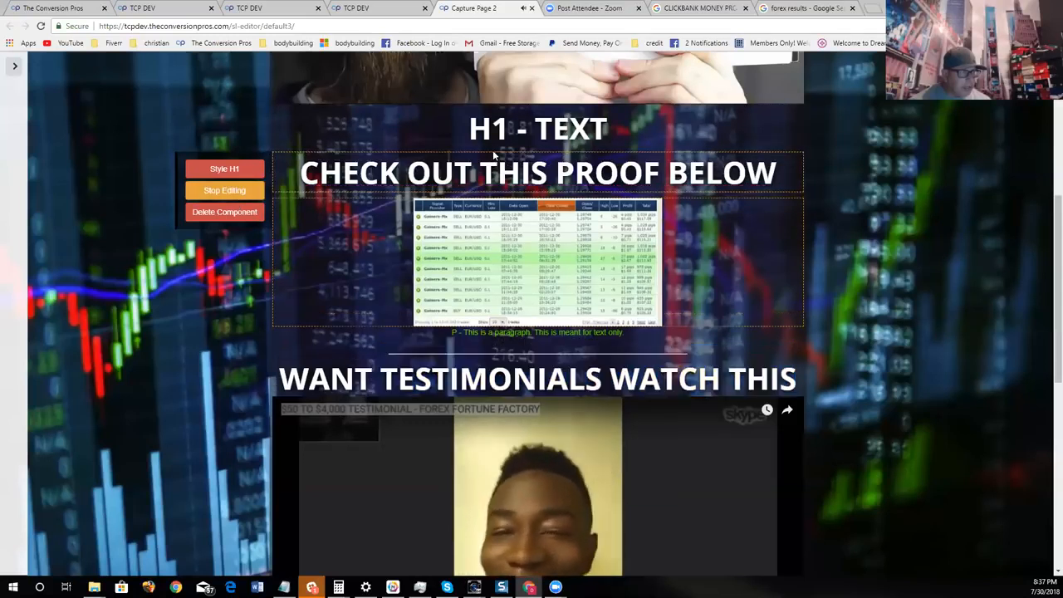
click(247, 194)
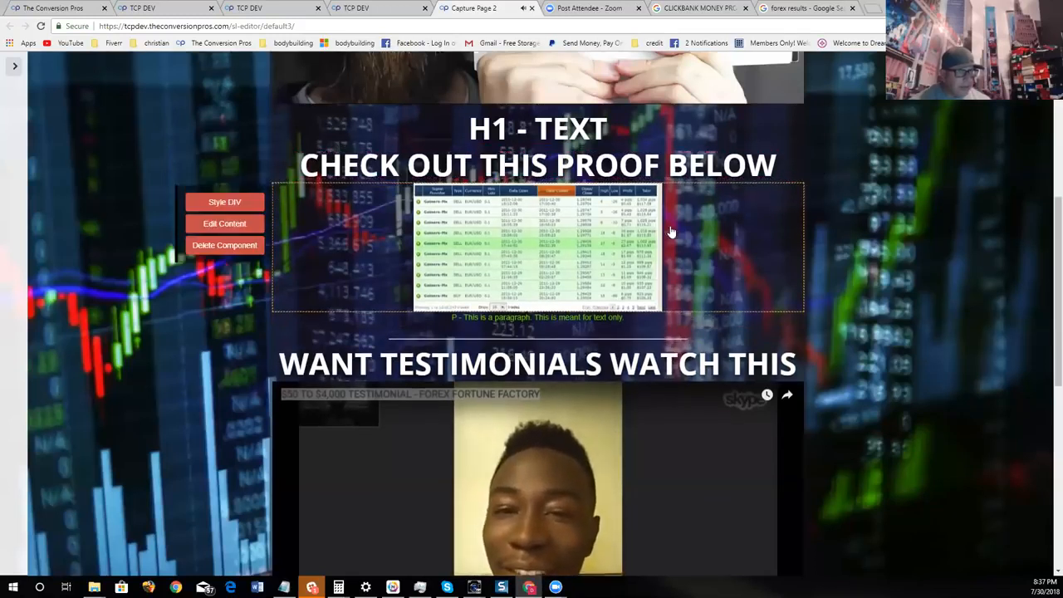
- Look over the proof section and pause the testimonial video under "WANT TESTIMONIALS WATCH THIS"
scroll(664, 240, up, 3)
drag(571, 355, 660, 387)
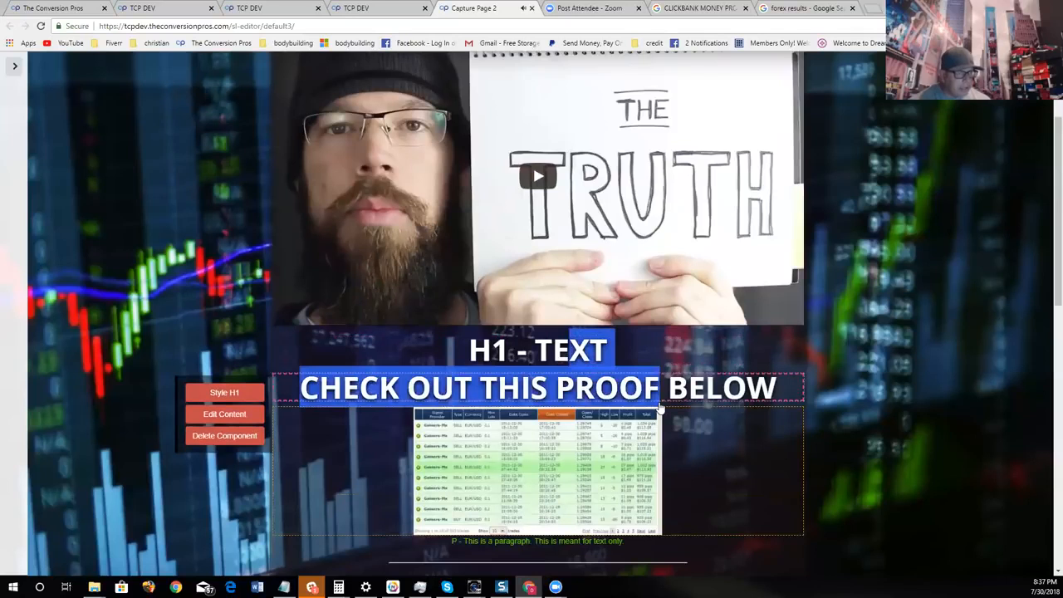
scroll(630, 380, up, 1)
scroll(633, 381, down, 5)
scroll(656, 283, down, 2)
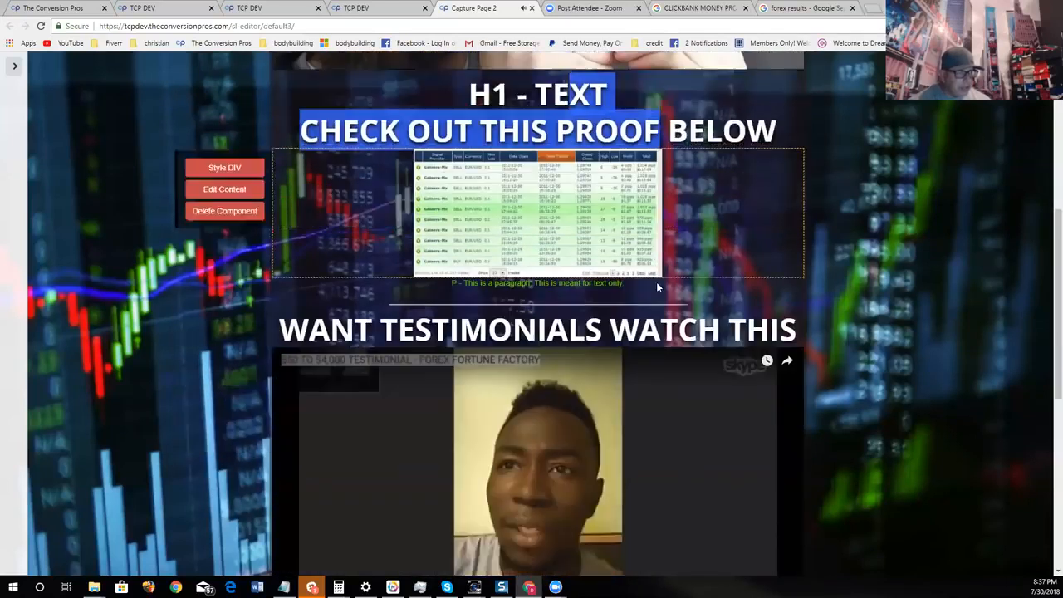
drag(731, 191, 775, 186)
click(751, 208)
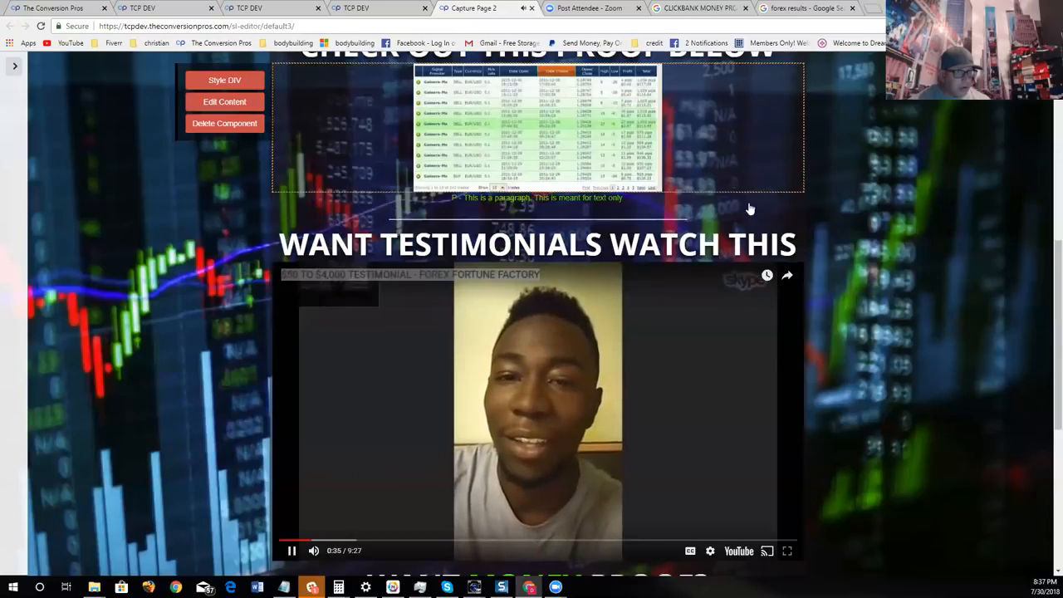
click(294, 551)
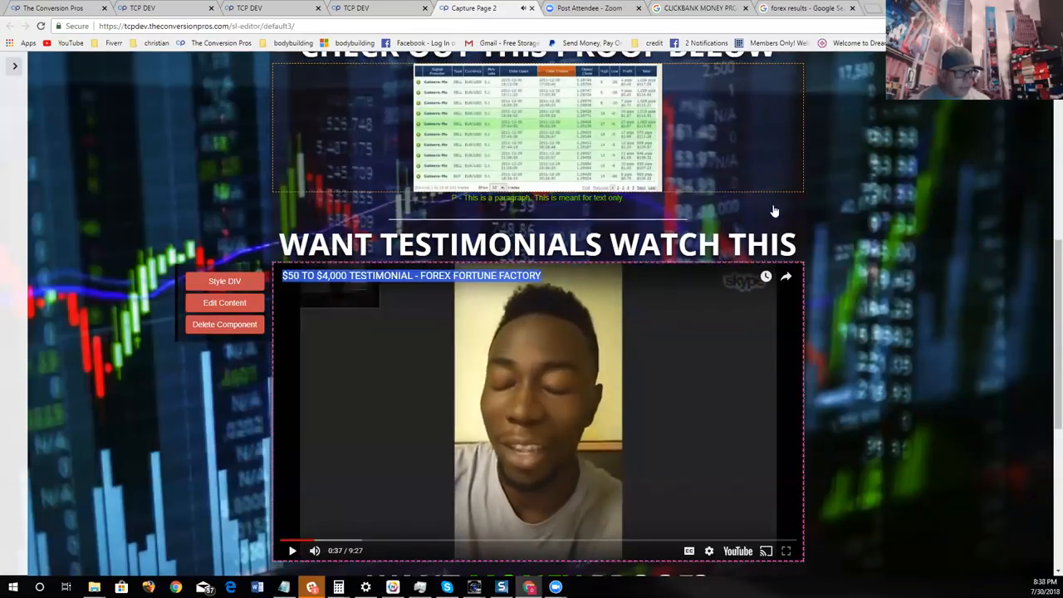
click(805, 122)
drag(804, 166, 763, 203)
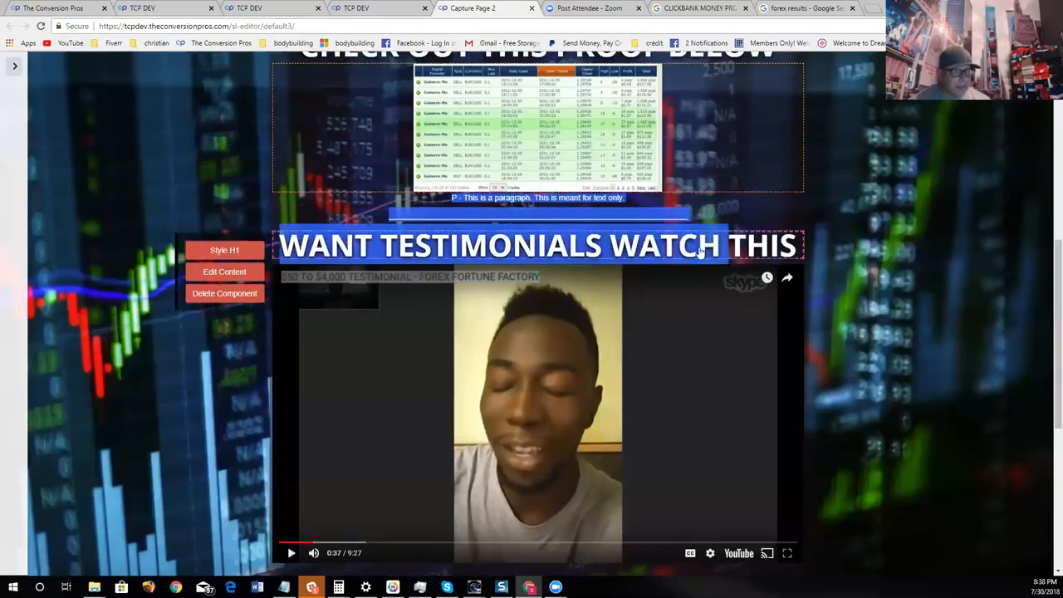
scroll(657, 329, down, 3)
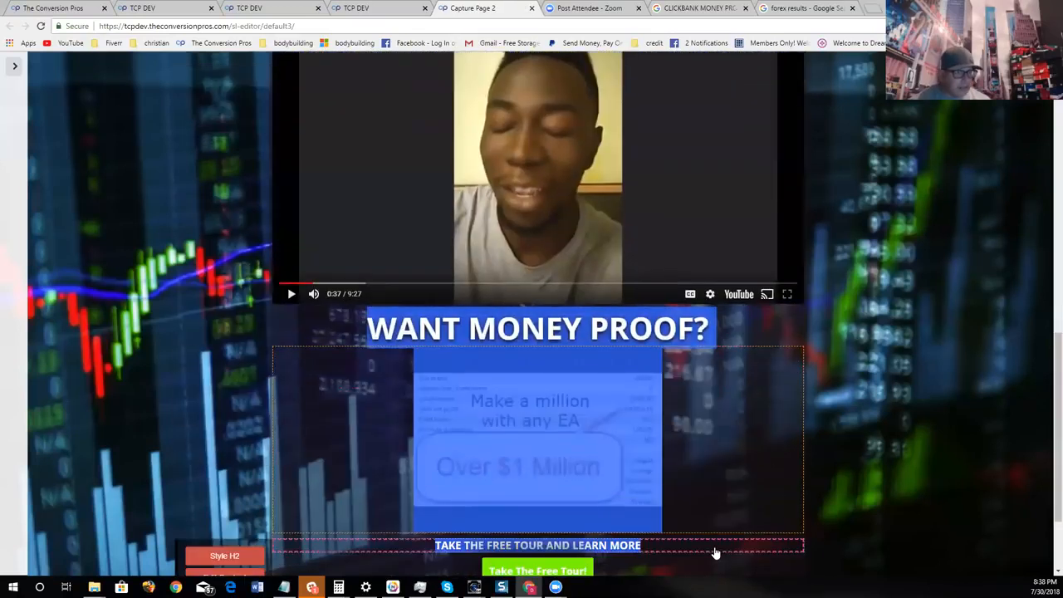
click(723, 550)
drag(722, 548, 877, 341)
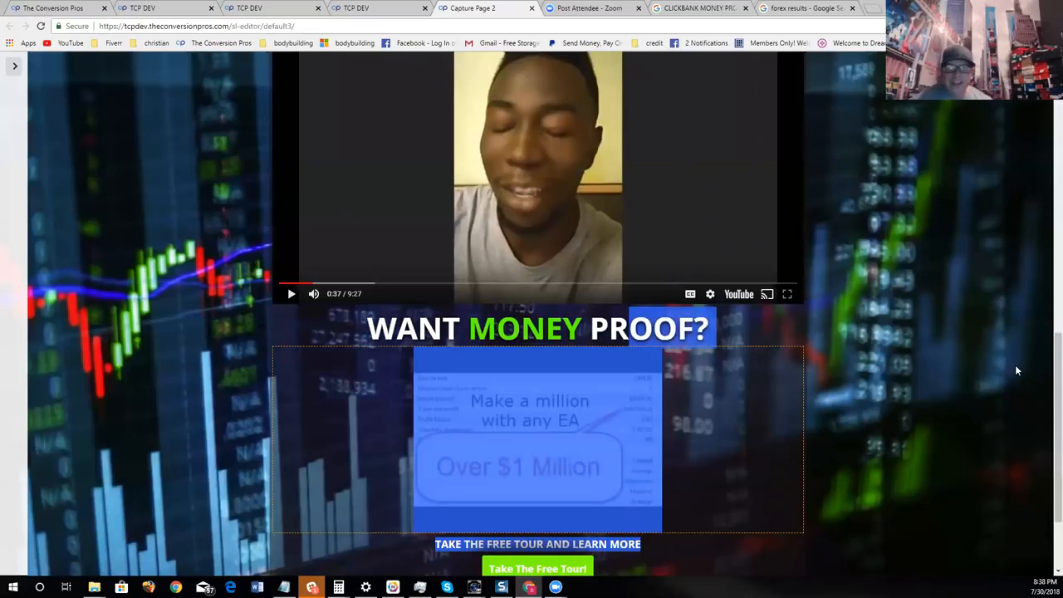
click(877, 404)
scroll(909, 397, up, 10)
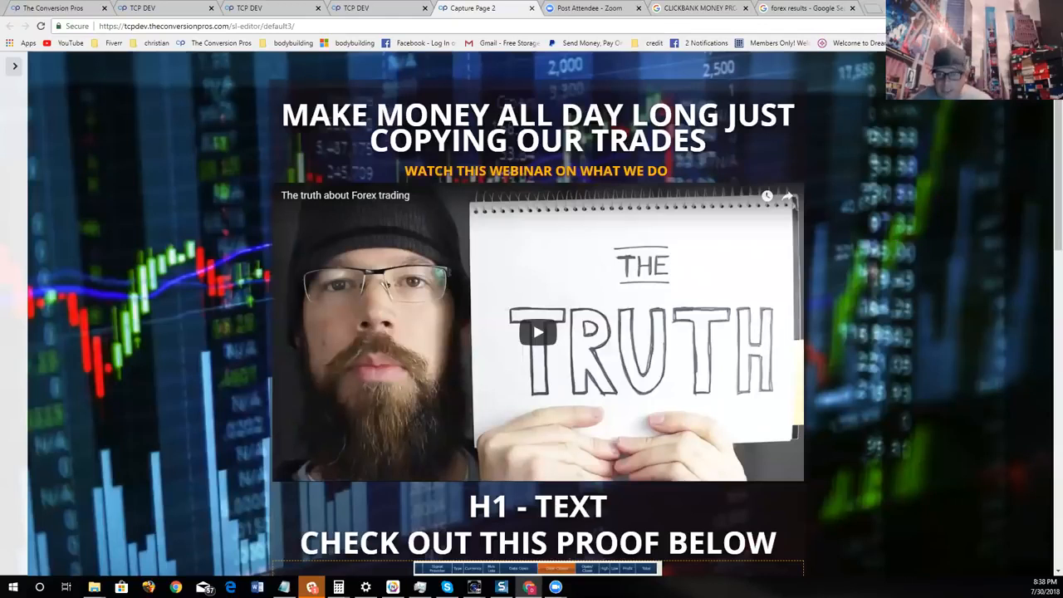
- Edit the "Take The Free Tour!" button below the money proof image and replace its label with "CLICK HERE!"
scroll(855, 351, down, 10)
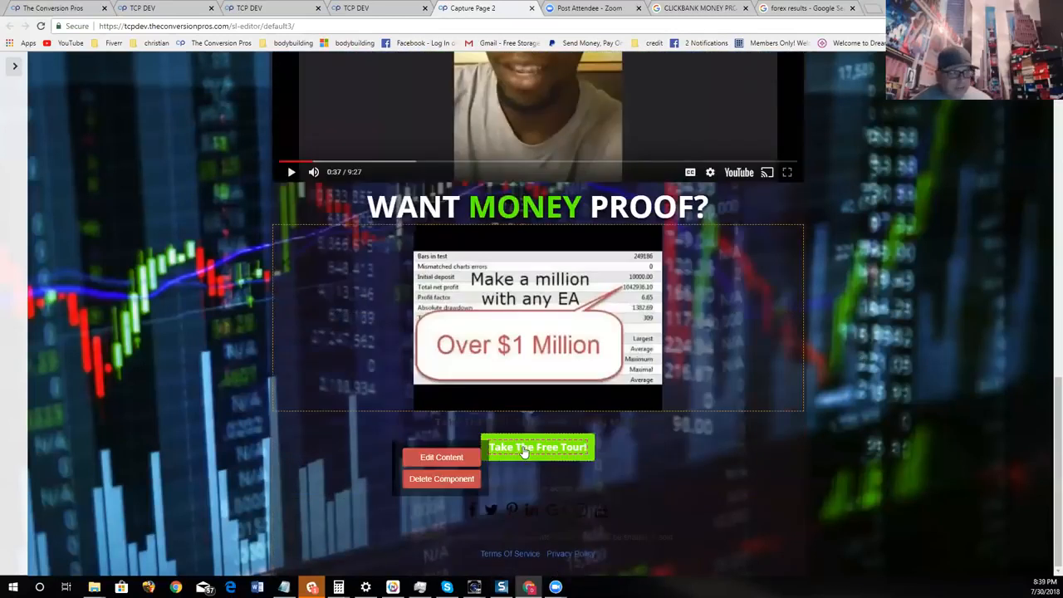
click(586, 448)
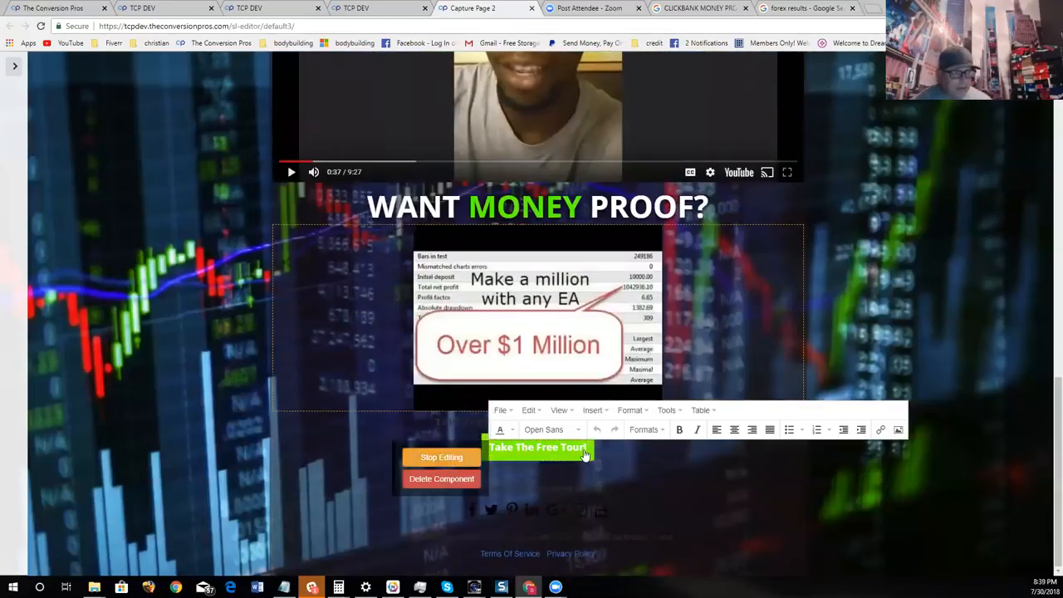
key(BackSpace)
key(BackSpace)
key(BackSpace)
key(BackSpace)
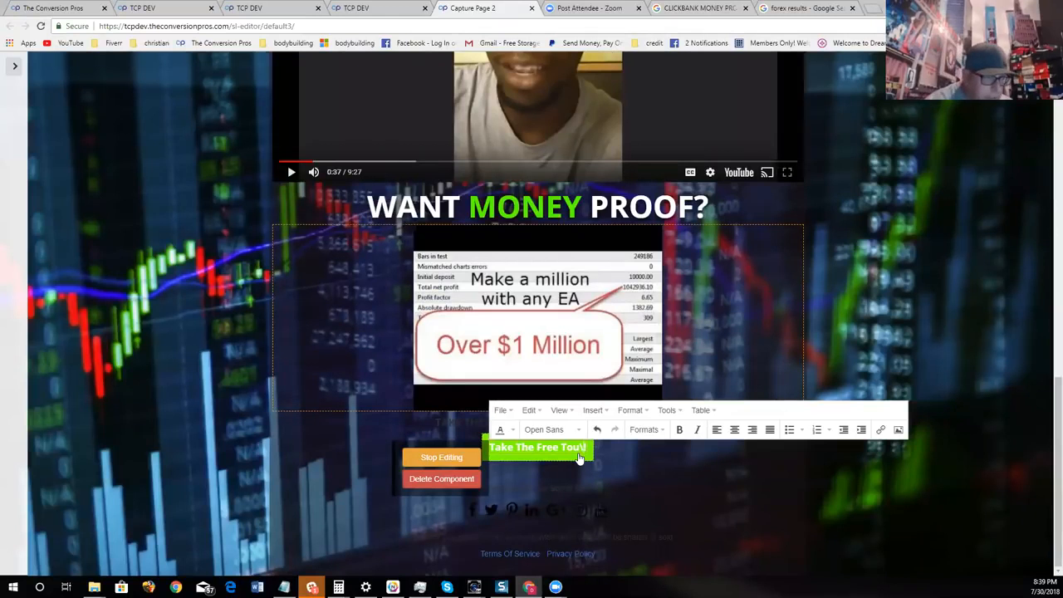
key(BackSpace)
key(BackSpace)
key(BackSpace)
key(BackSpace)
key(BackSpace)
key(BackSpace)
key(BackSpace)
key(BackSpace)
key(BackSpace)
key(BackSpace)
key(BackSpace)
key(BackSpace)
key(BackSpace)
key(BackSpace)
text(CLI)
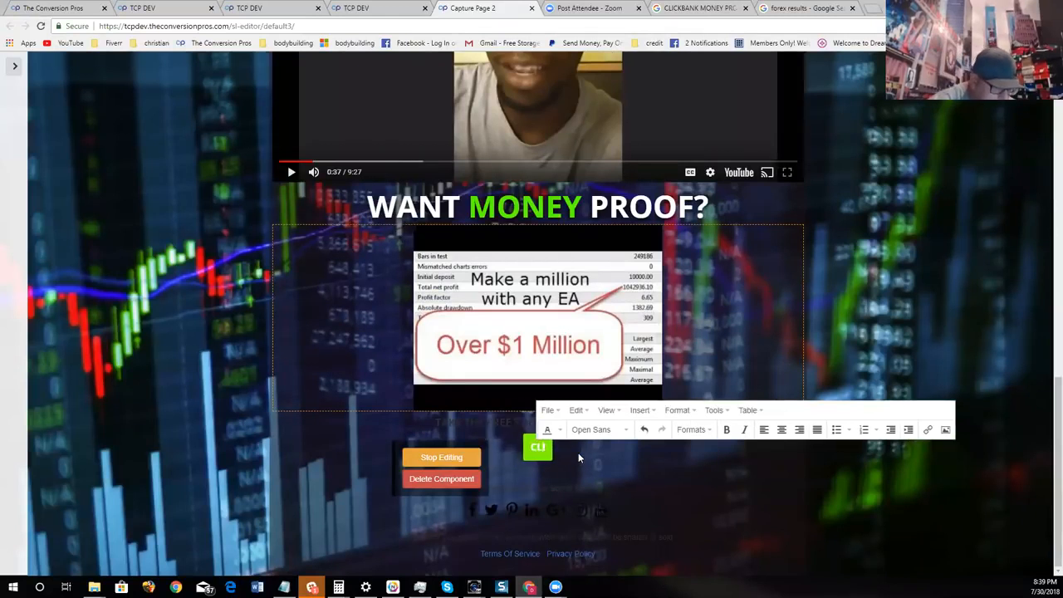
text(CK HERE!)
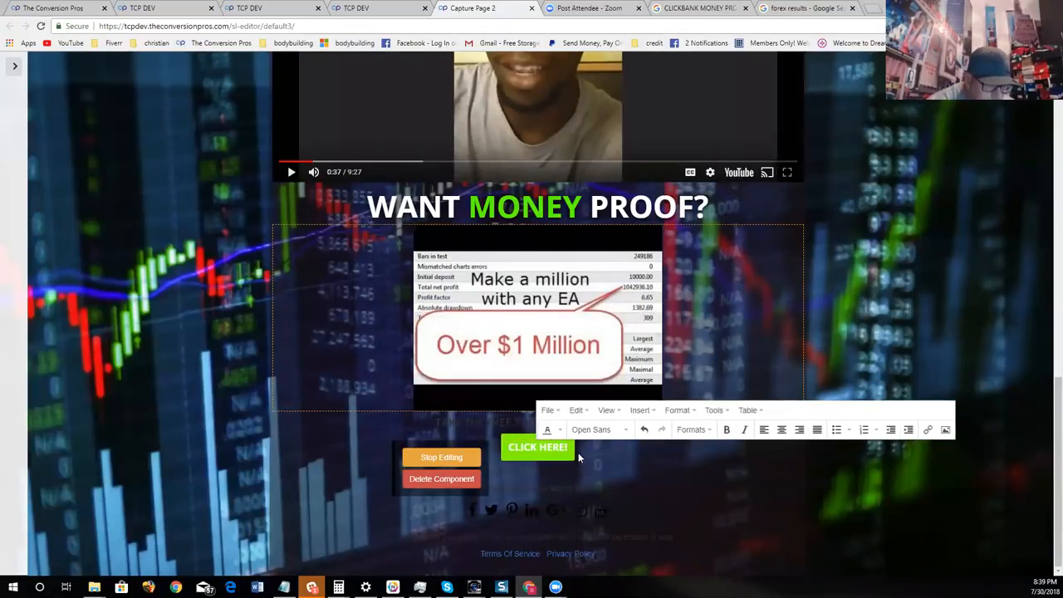
- Try "FREE SAMPL" as the label of the button below the money proof image, and clear it again
key(BackSpace)
key(BackSpace)
key(BackSpace)
key(BackSpace)
key(BackSpace)
key(BackSpace)
key(BackSpace)
key(BackSpace)
key(BackSpace)
key(BackSpace)
text(FREE )
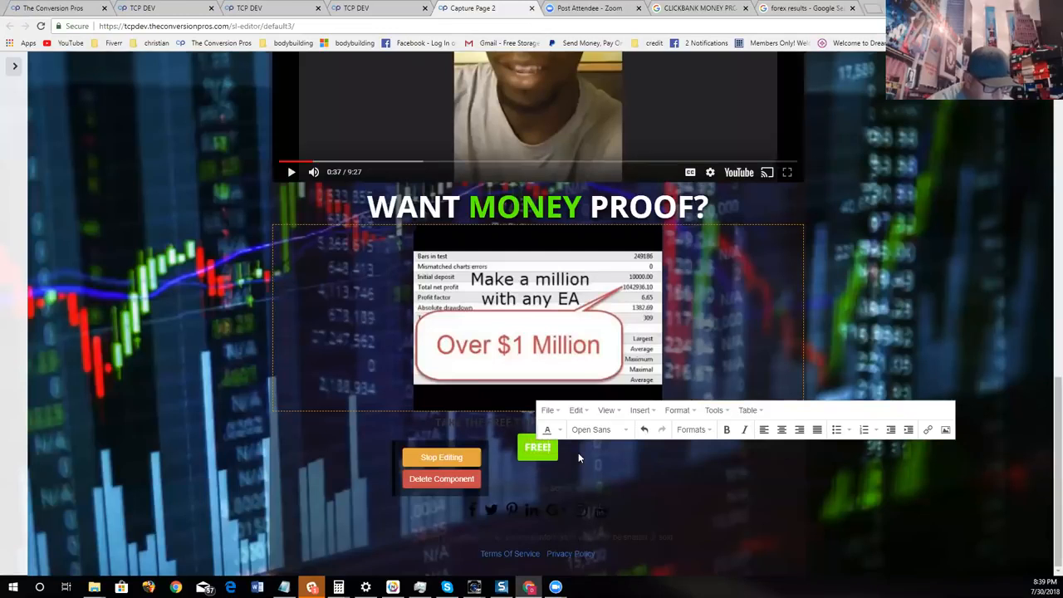
text(SAMPL)
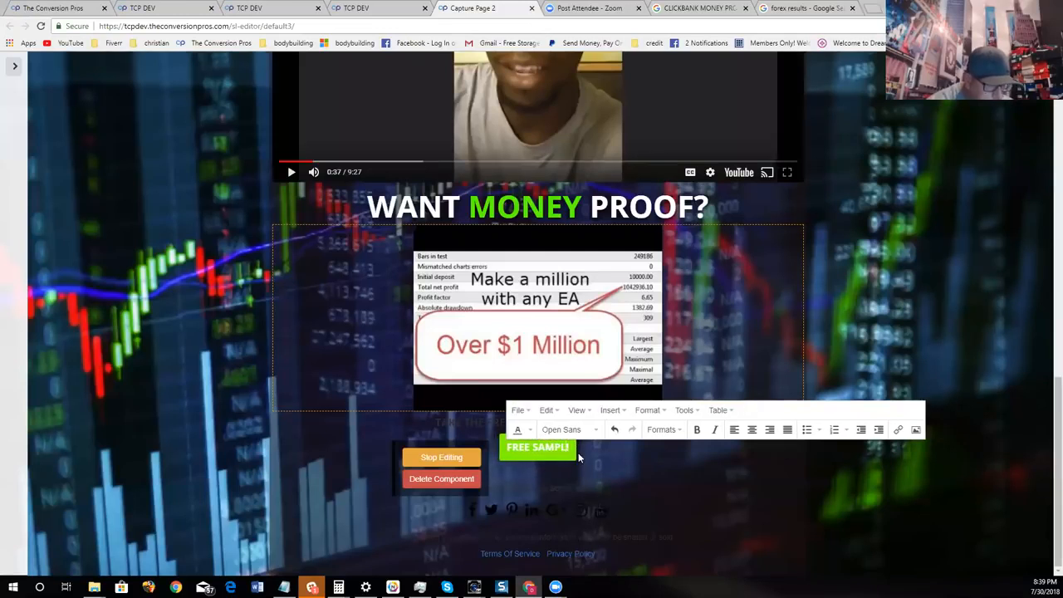
key(BackSpace)
key(BackSpace)
key(BackSpace)
key(BackSpace)
key(BackSpace)
key(BackSpace)
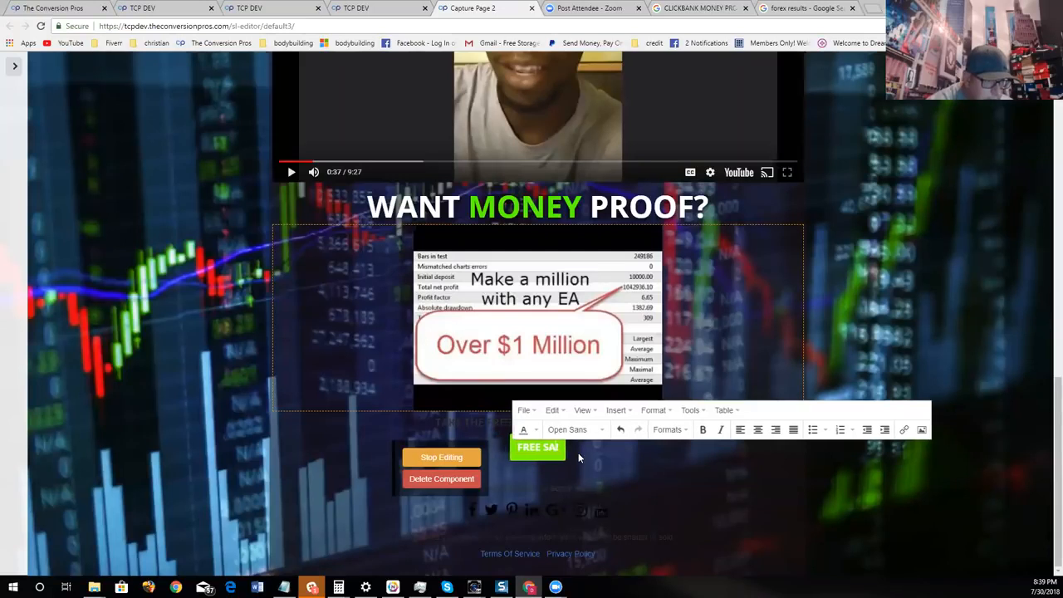
key(BackSpace)
key(BackSpace)
key(BackSpace)
key(BackSpace)
- Label the button "JOIN NOW!", and finish editing its content with the lander page settings shown
text(J)
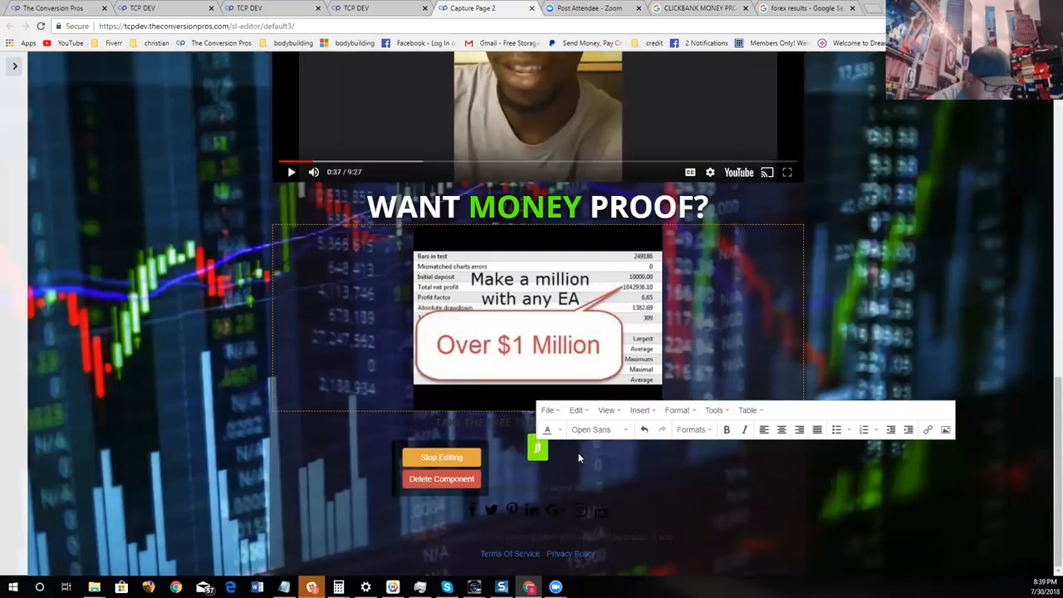
text(OIN NOW!)
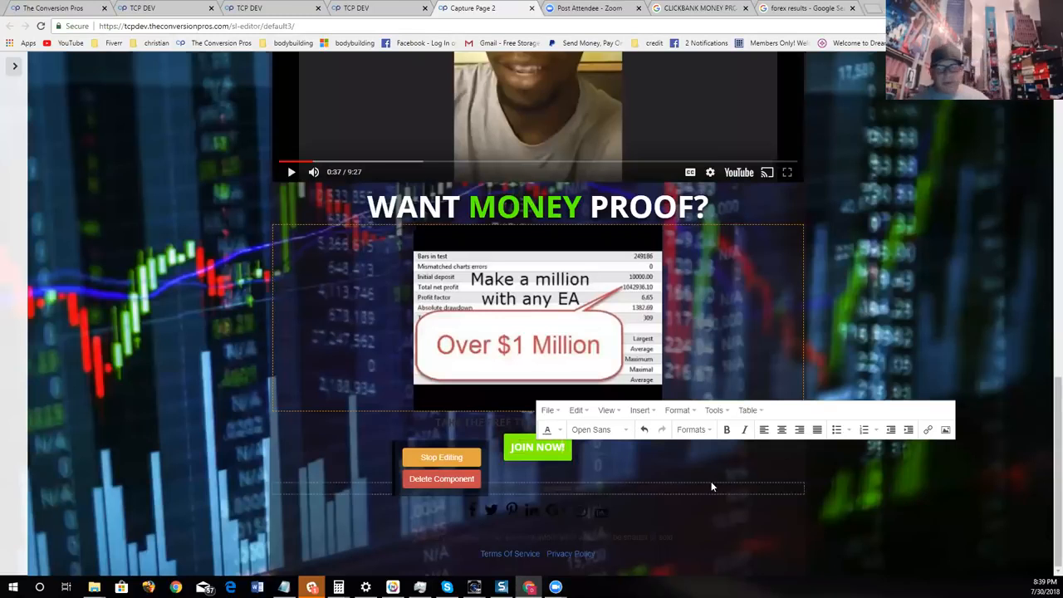
click(12, 66)
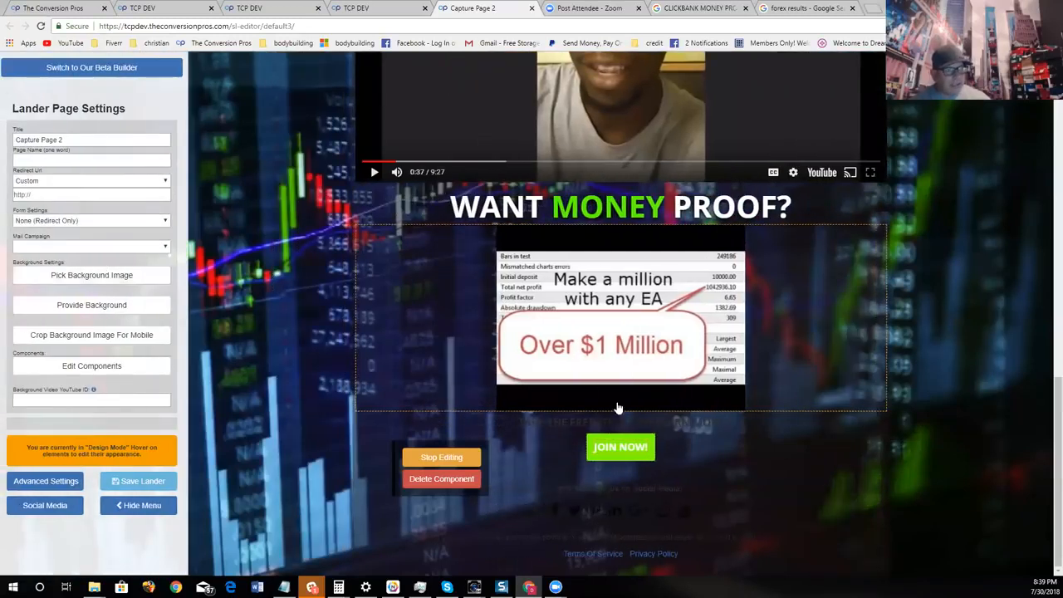
click(72, 195)
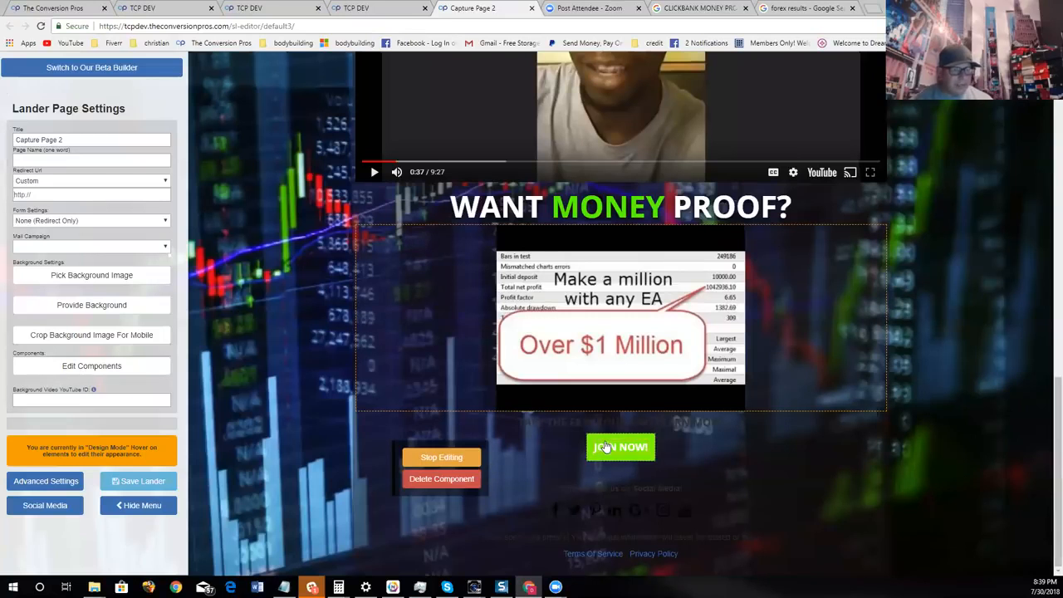
click(455, 459)
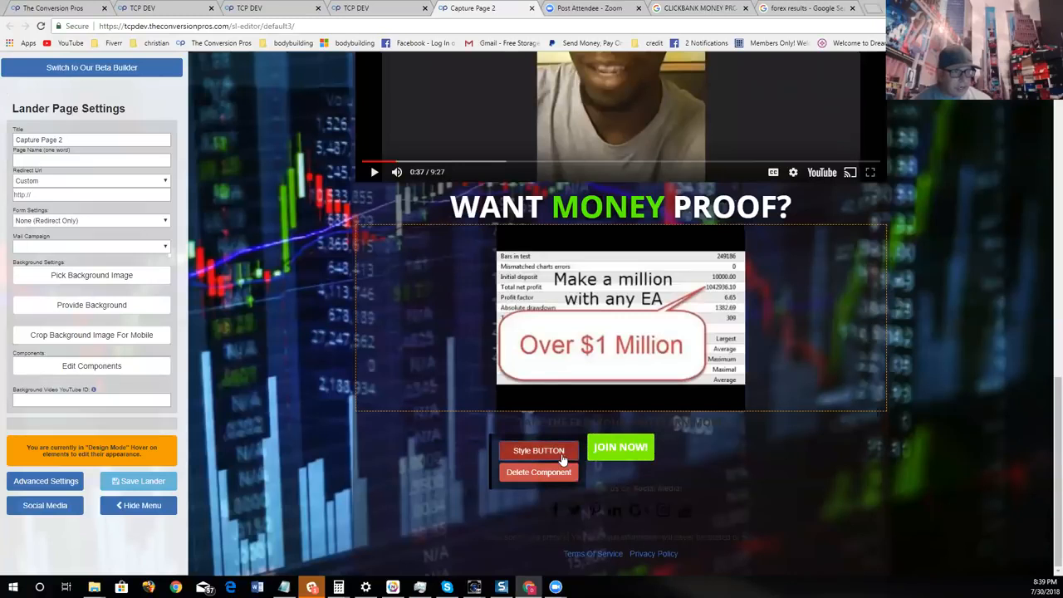
- Style the "JOIN NOW!" button with a red background, #ff0000
click(563, 452)
click(730, 271)
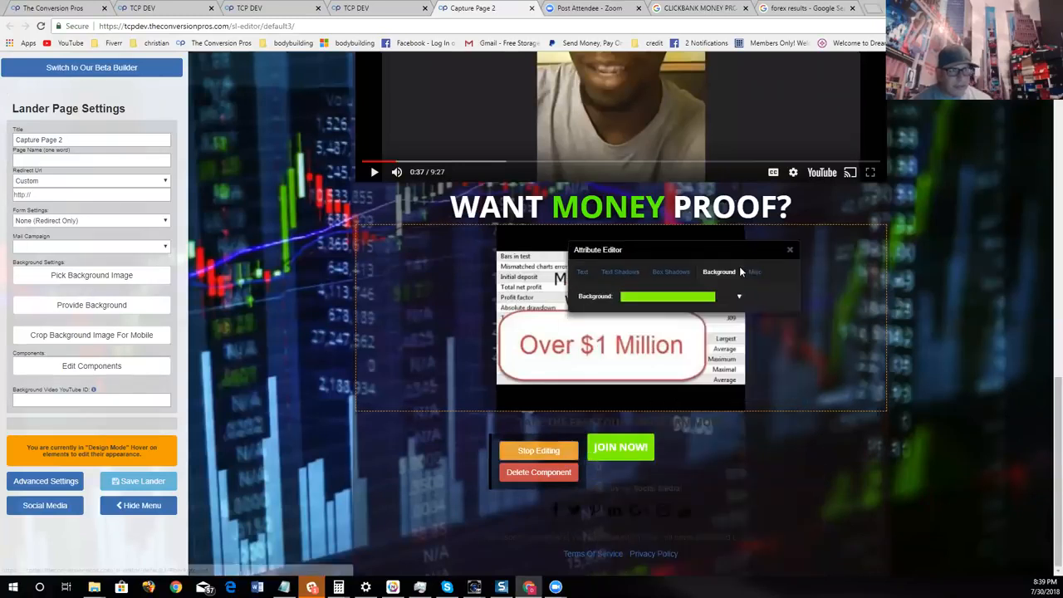
click(711, 297)
click(712, 313)
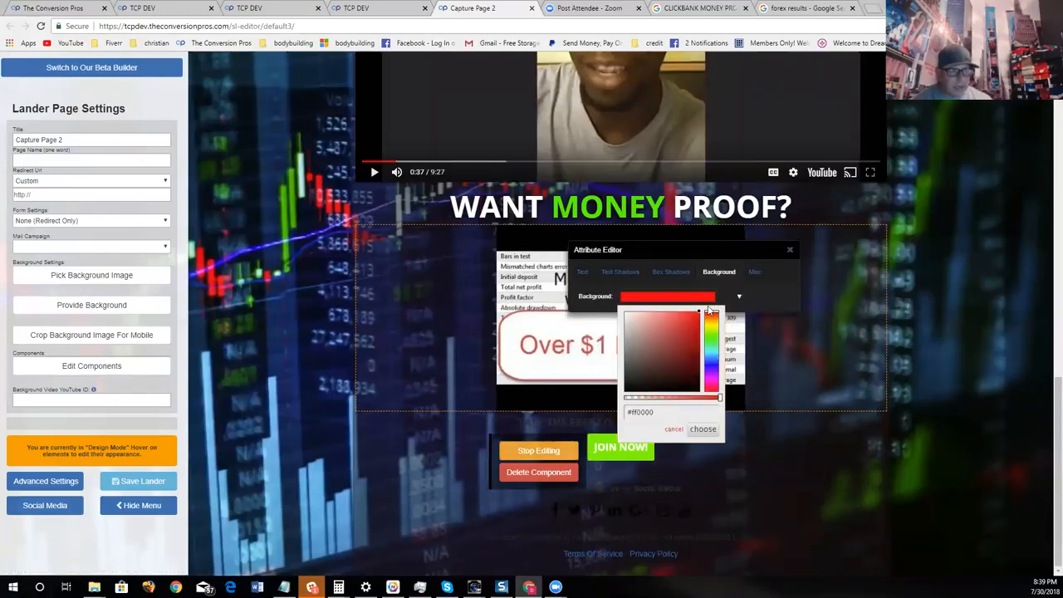
click(703, 430)
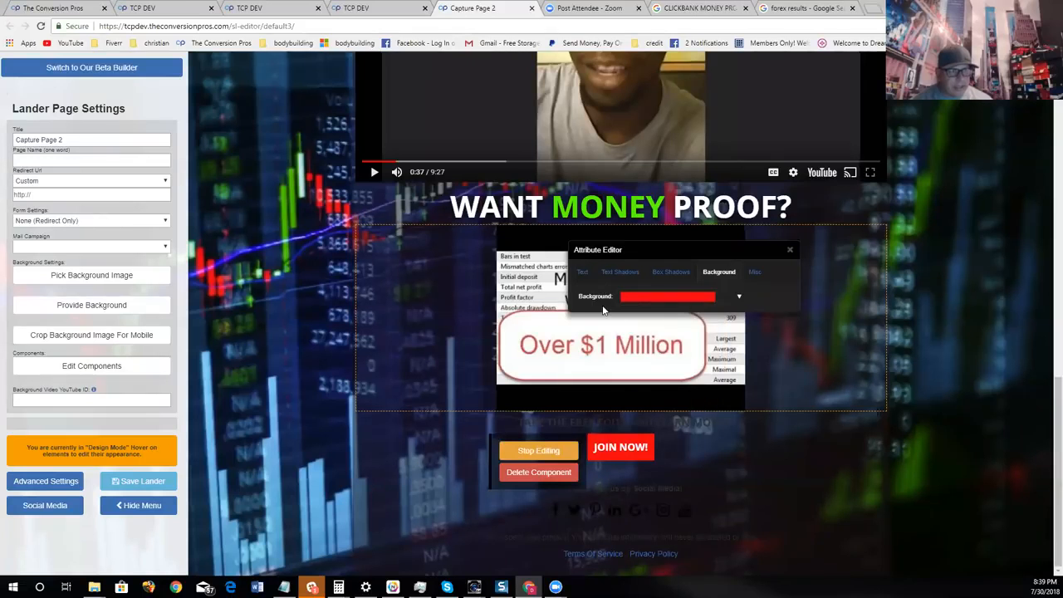
- Set the "JOIN NOW!" button's font to Boogaloo, enlarge its text slightly and close the Attribute Editor
click(585, 272)
click(656, 298)
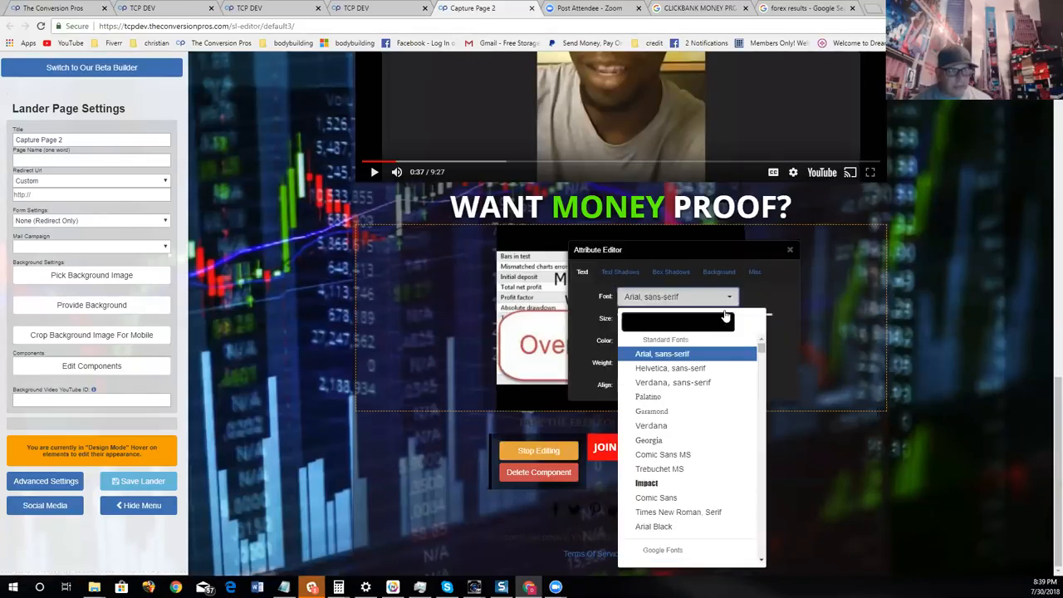
scroll(713, 471, down, 15)
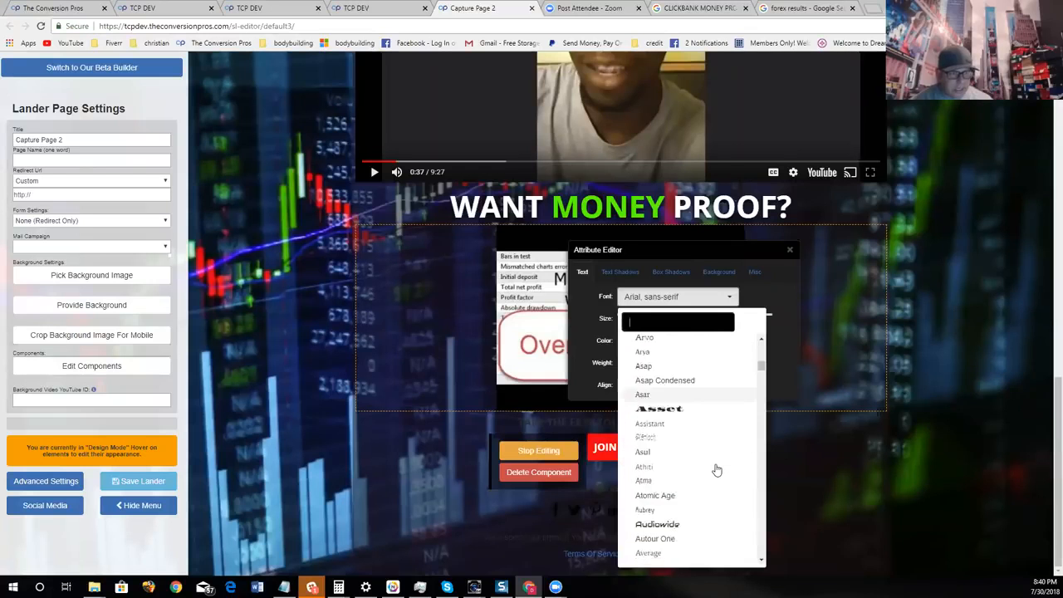
scroll(717, 470, down, 12)
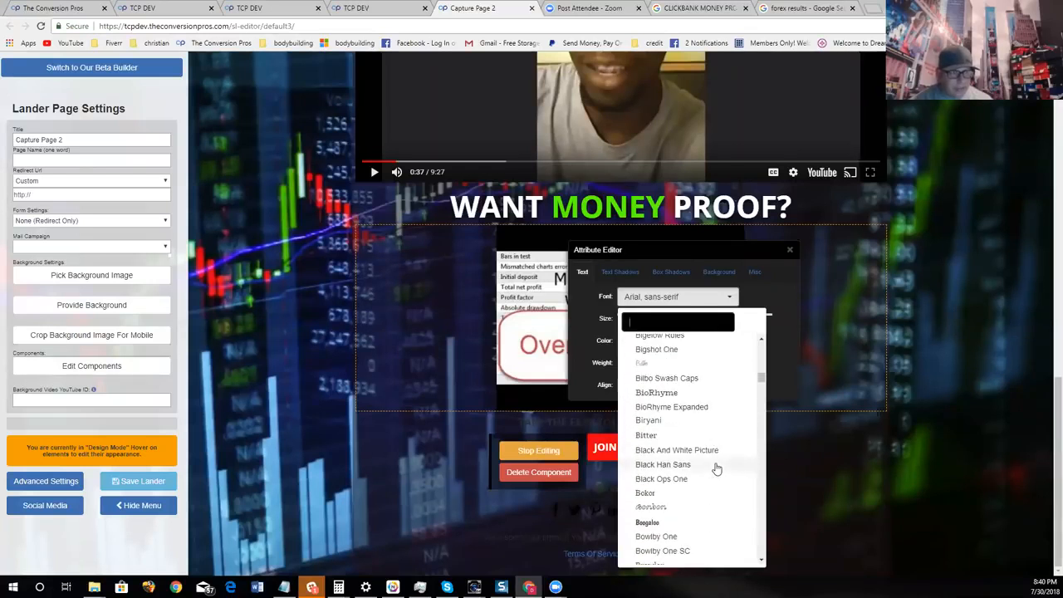
click(664, 412)
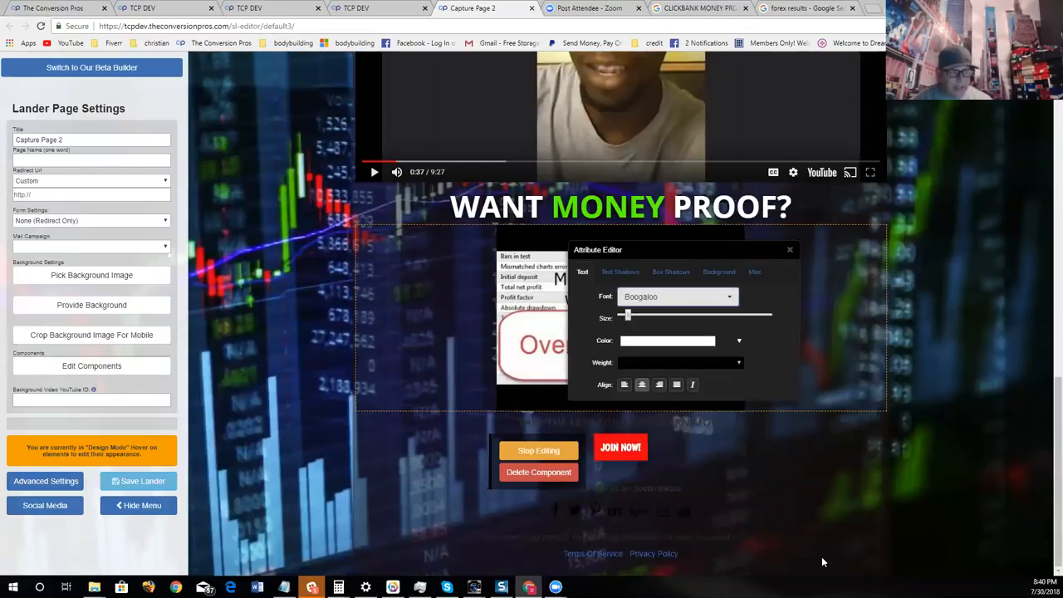
drag(628, 317, 637, 319)
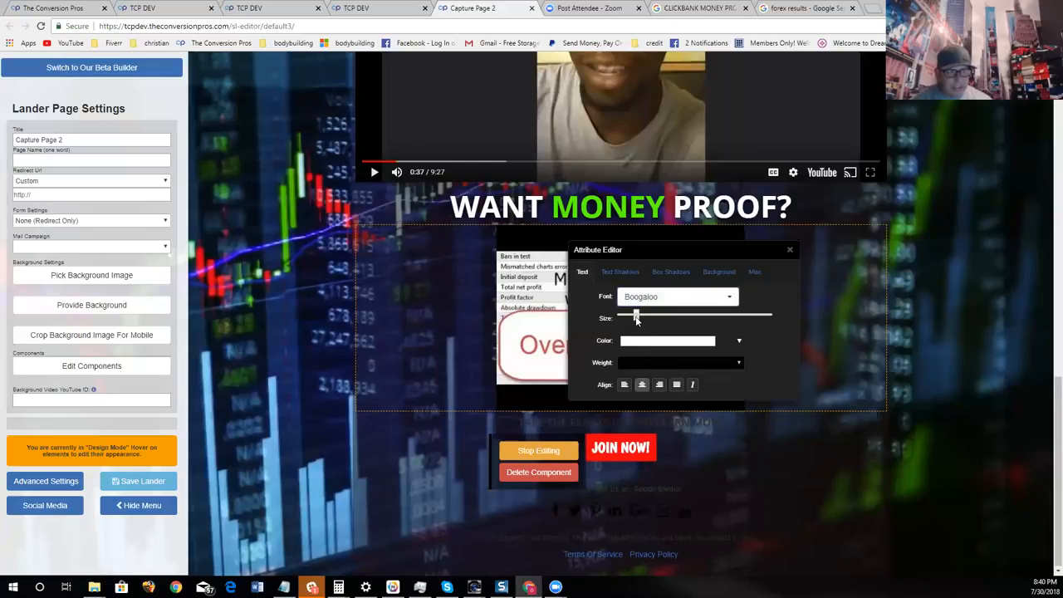
click(792, 251)
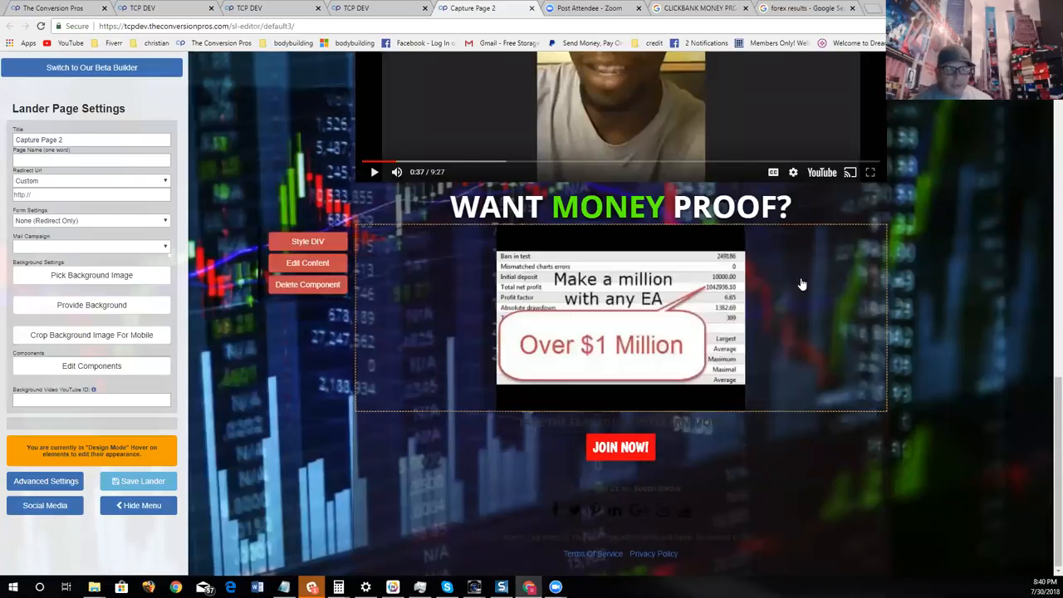
- Look over the page from the proof and testimonial sections down to the "JOIN NOW!" button
scroll(964, 394, up, 5)
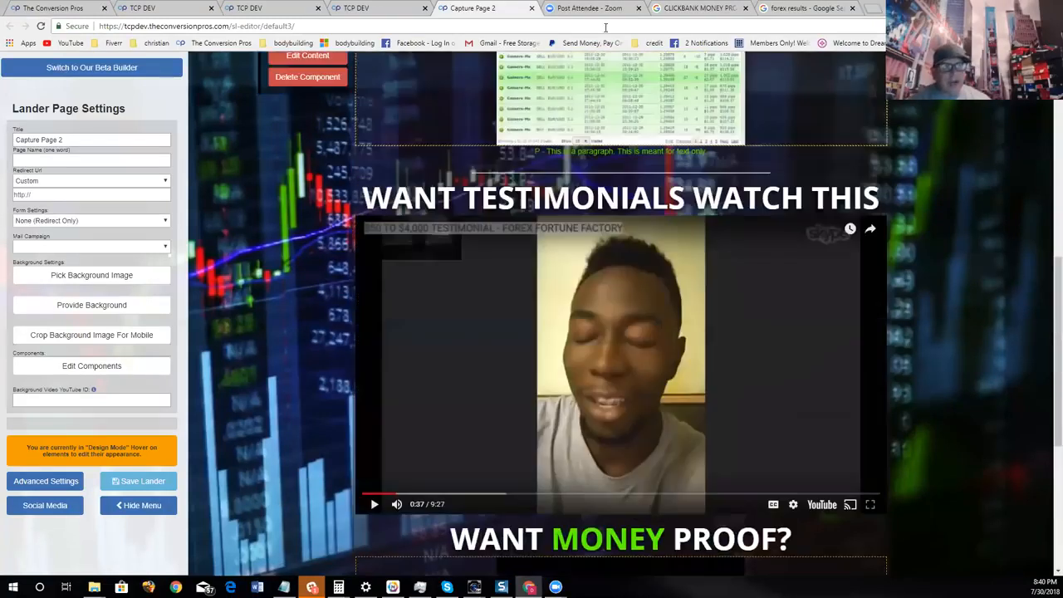
scroll(608, 100, up, 2)
scroll(631, 141, down, 6)
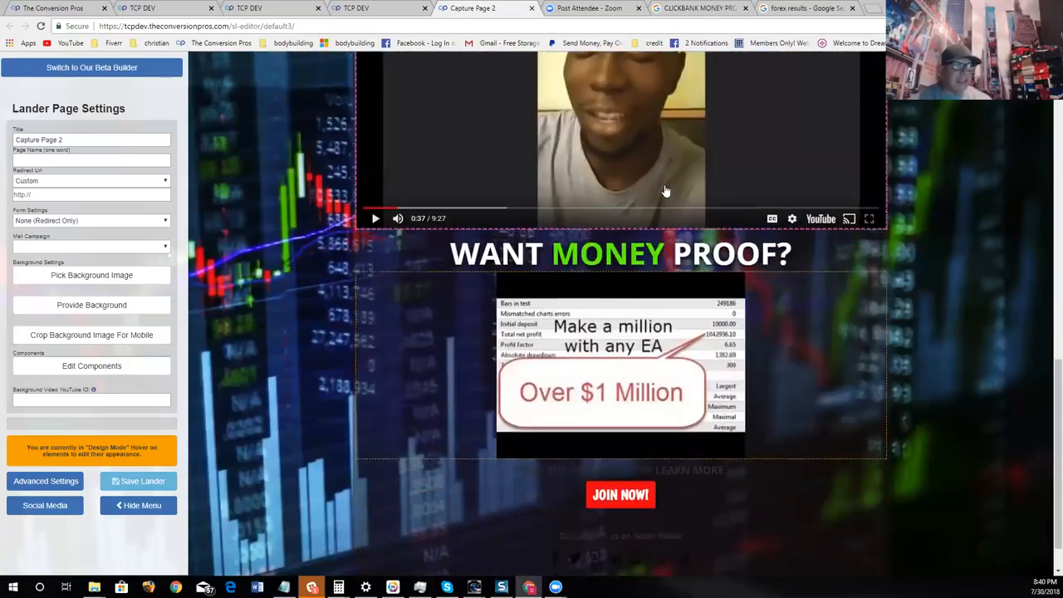
scroll(664, 178, up, 5)
scroll(665, 178, up, 5)
scroll(686, 196, down, 4)
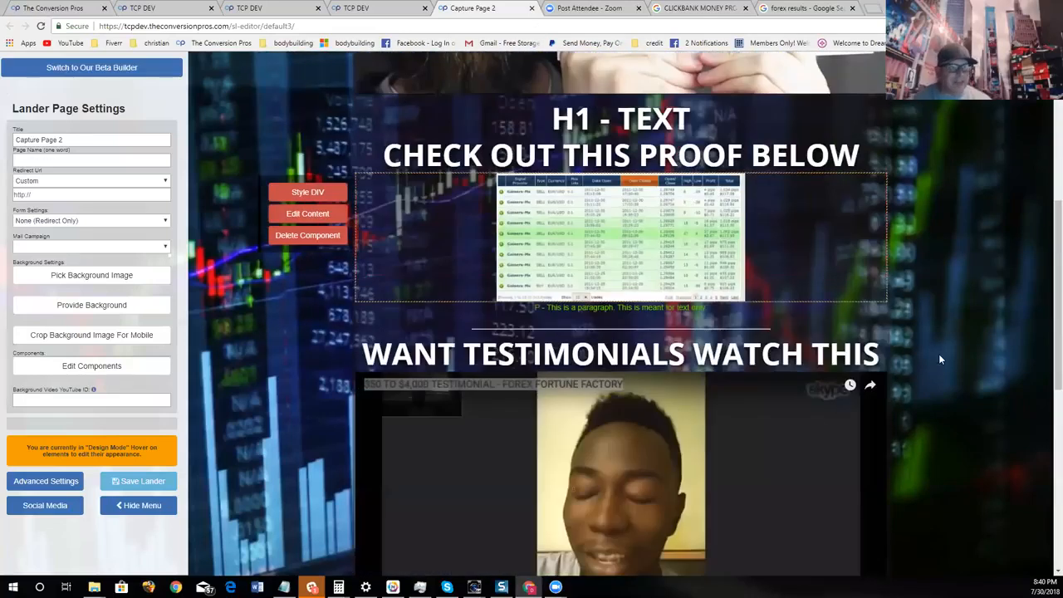
scroll(941, 359, down, 5)
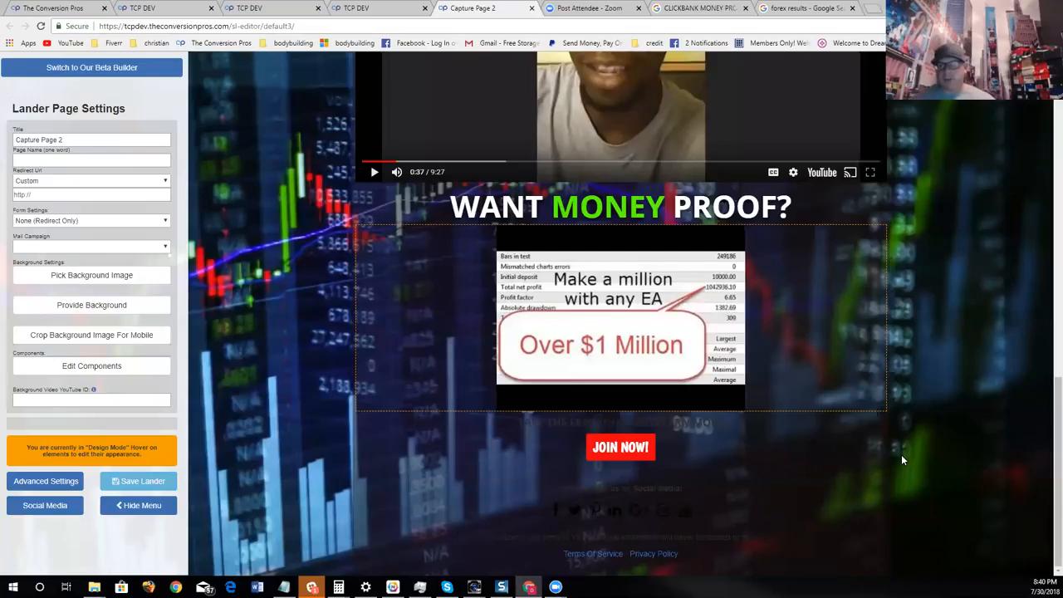
scroll(681, 314, up, 10)
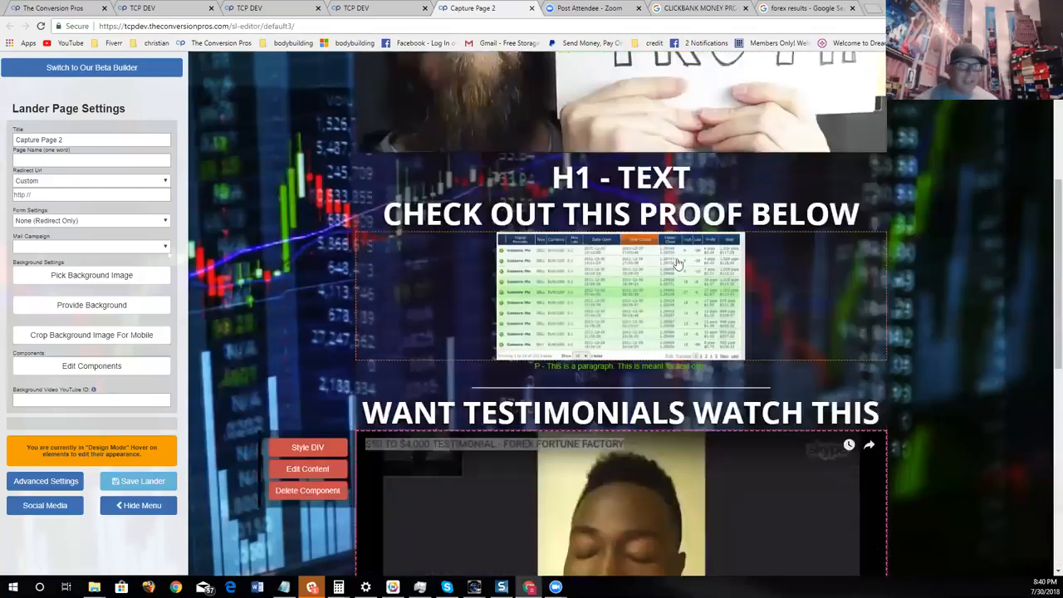
scroll(682, 314, down, 10)
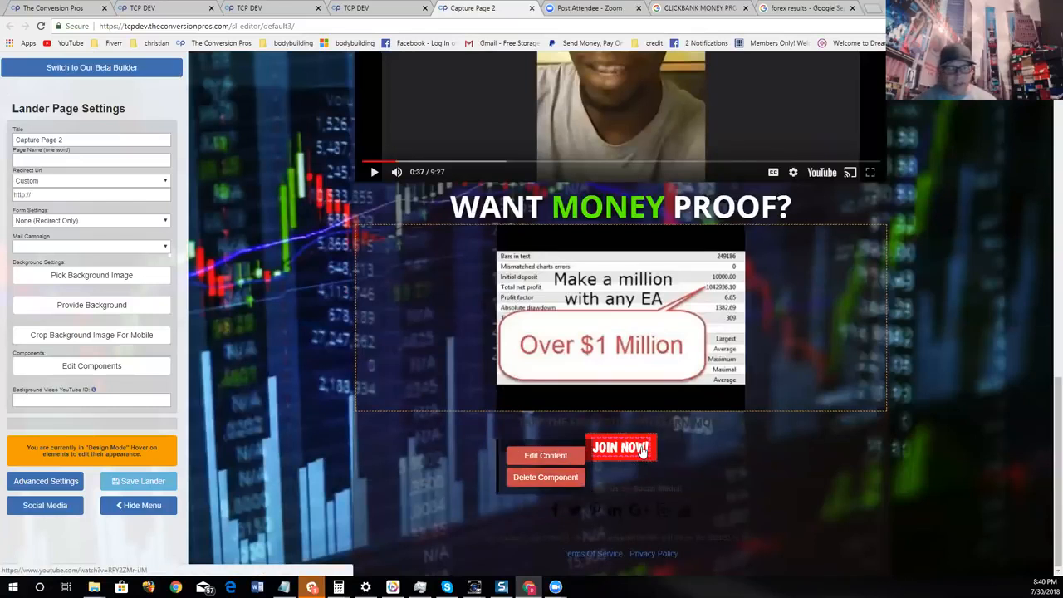
scroll(644, 384, up, 8)
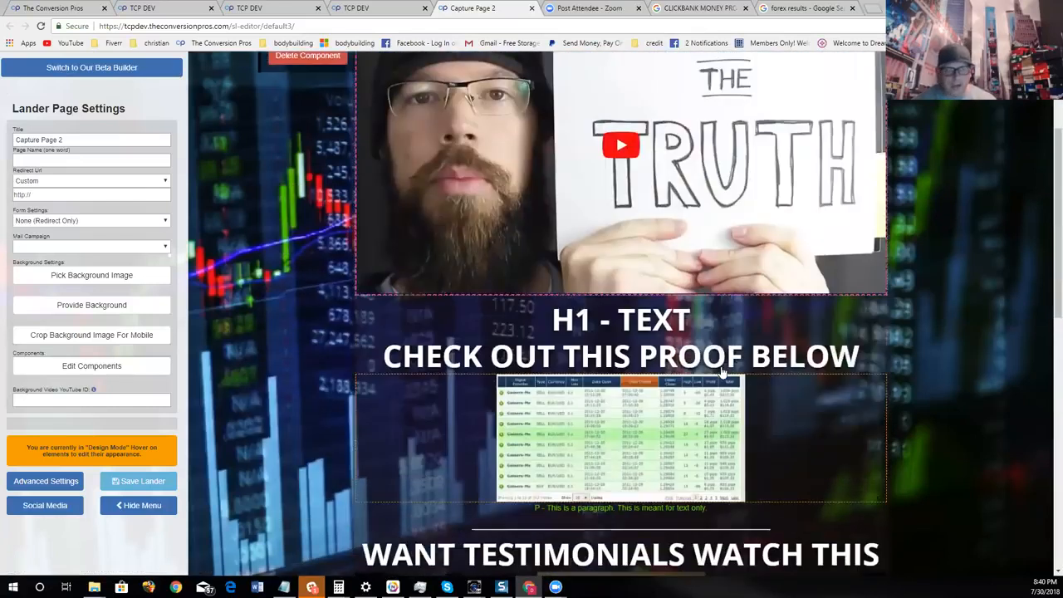
scroll(724, 376, down, 6)
scroll(723, 376, down, 2)
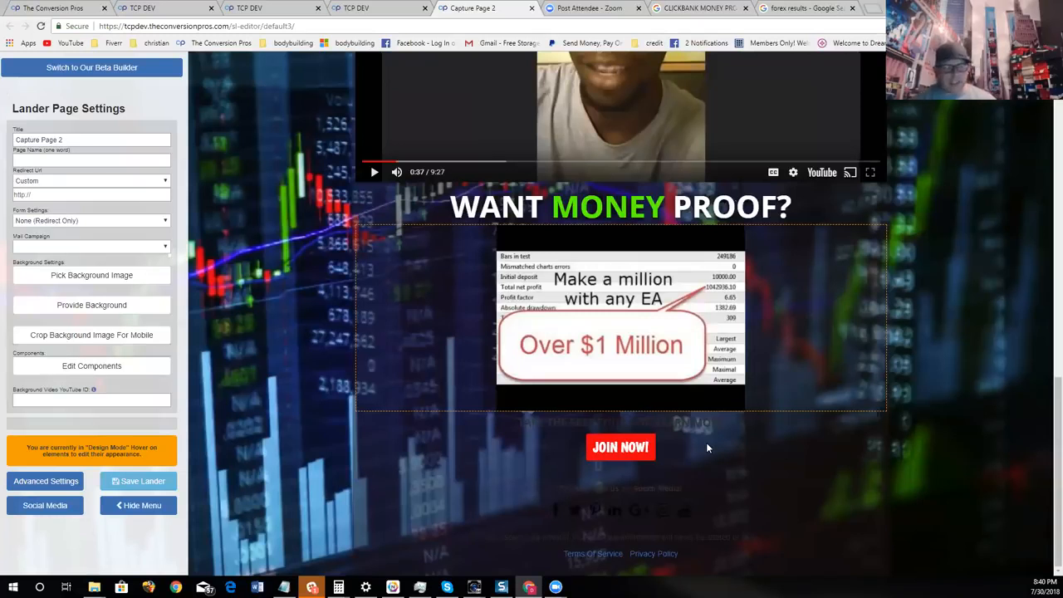
mouse_move(423, 454)
mouse_move(638, 457)
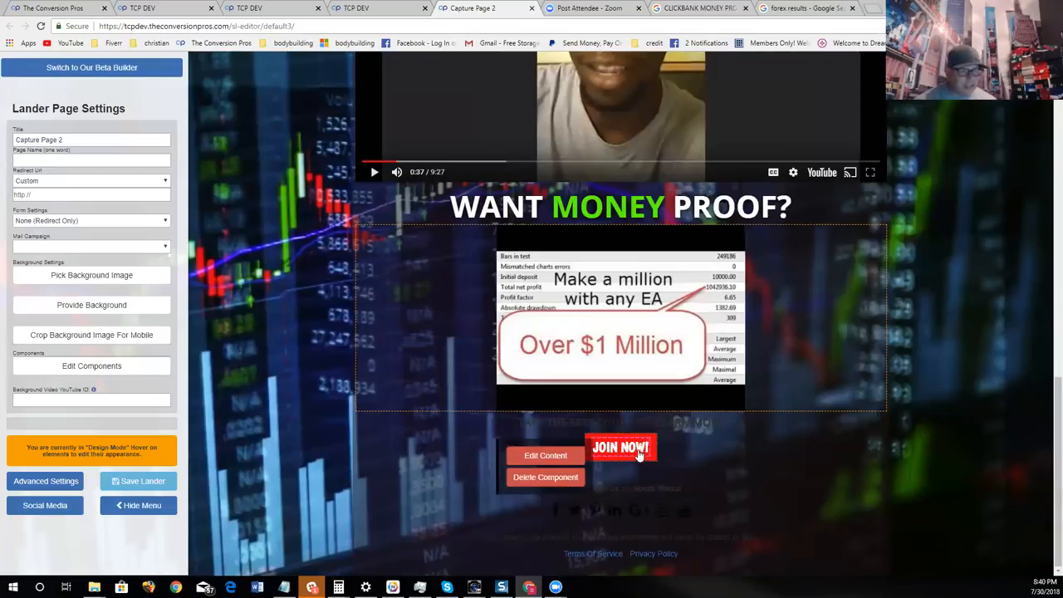
click(577, 459)
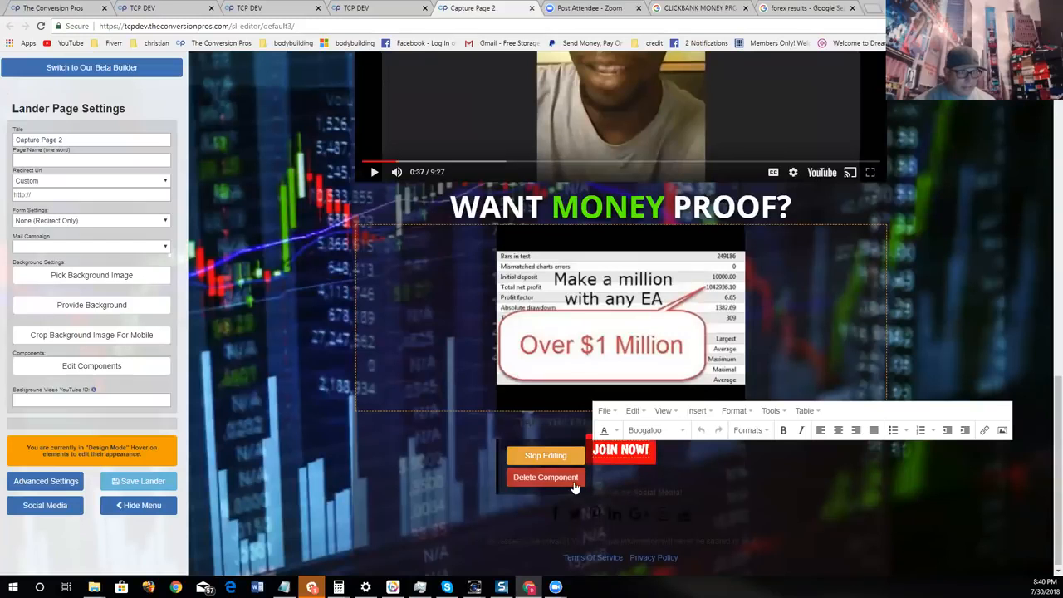
click(568, 459)
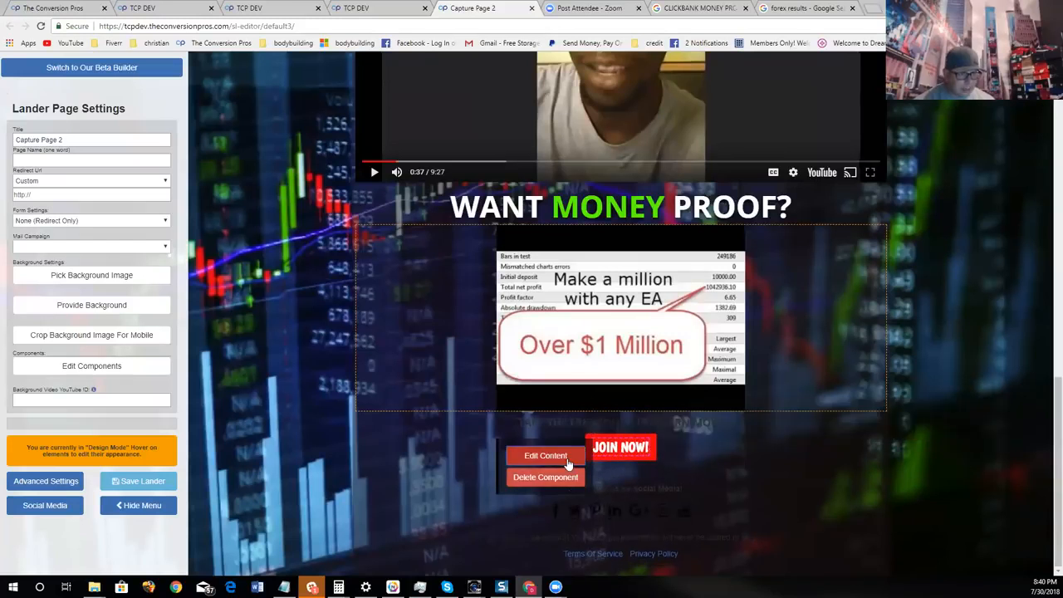
- Open the "JOIN NOW!" button's styling, move the Attribute Editor clear of the button and set the box shadow colour to green
mouse_move(610, 461)
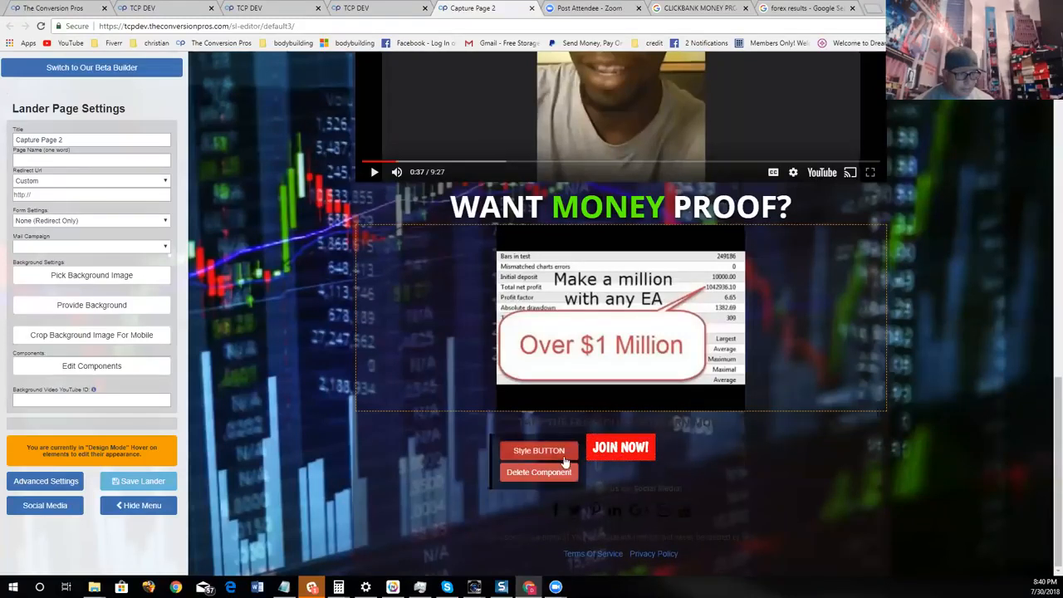
click(557, 452)
drag(725, 482, 414, 244)
click(388, 263)
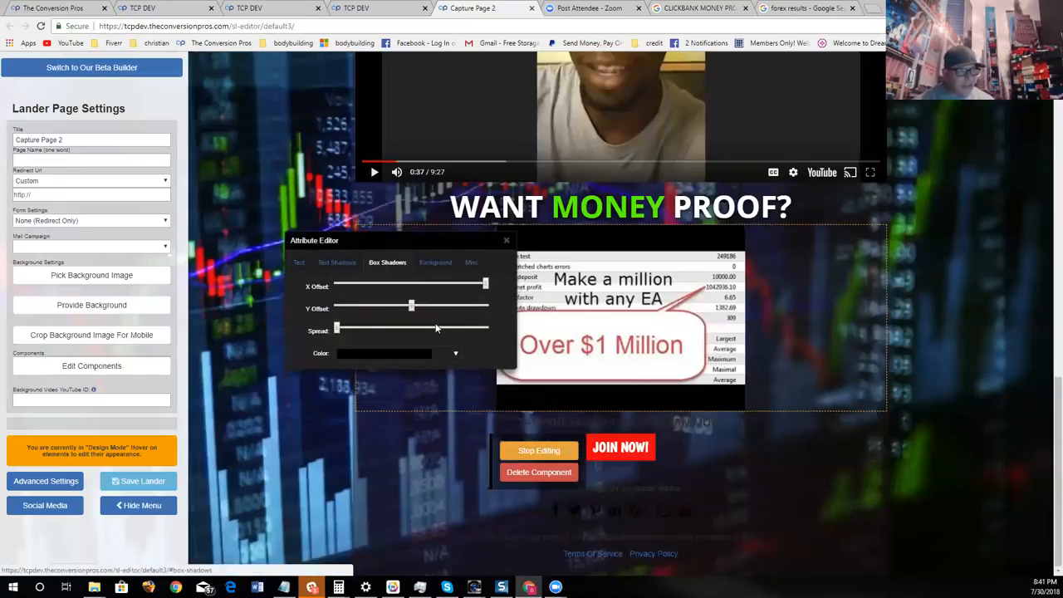
click(415, 356)
click(427, 389)
click(416, 380)
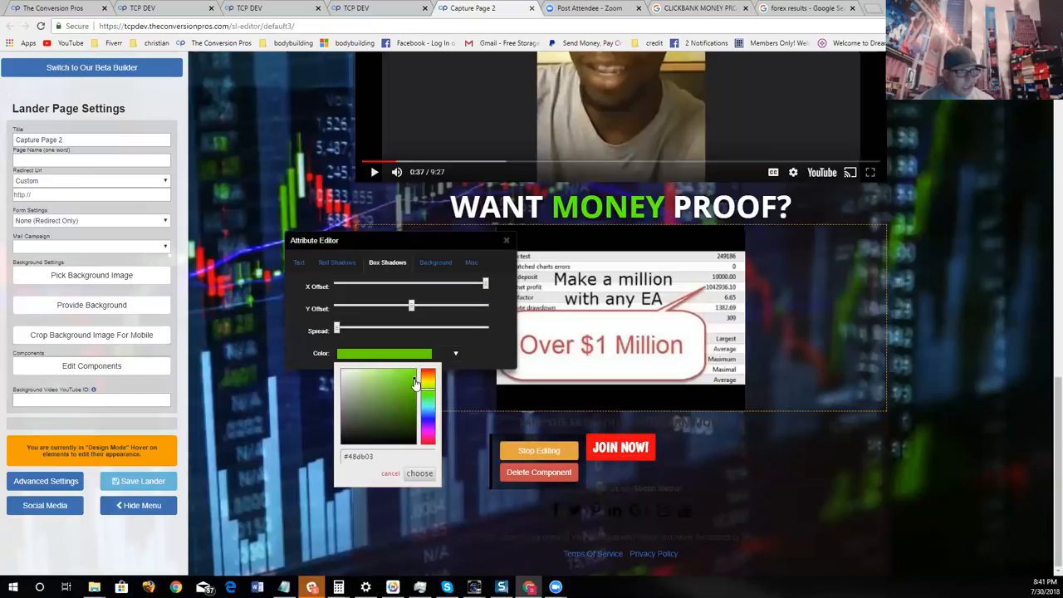
click(420, 473)
- Centre the box shadow's X offset, raise its Y offset slightly, set the spread to about half, and close the Attribute Editor
drag(481, 286, 420, 302)
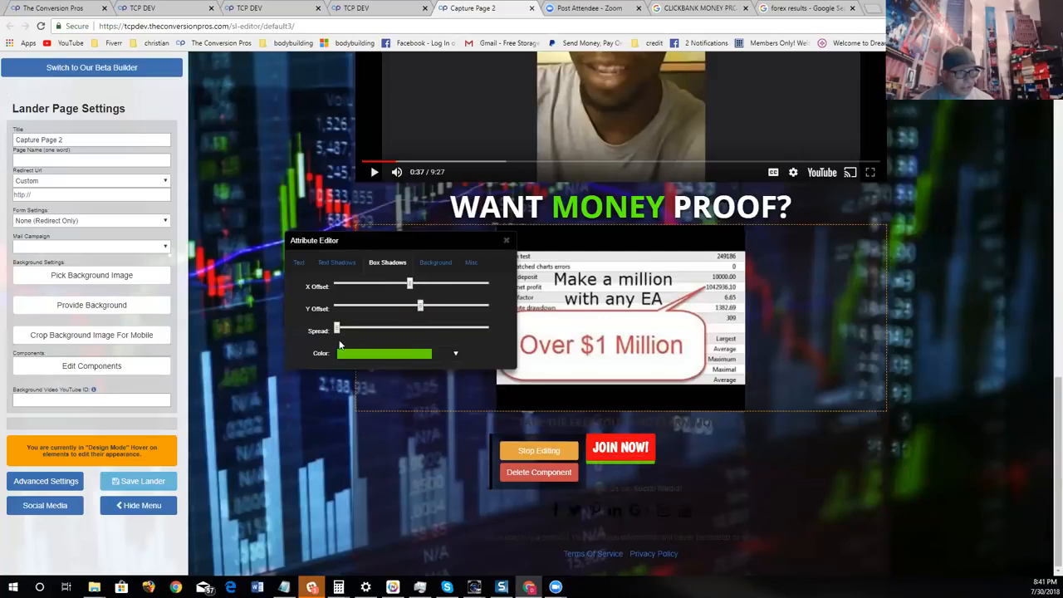
drag(338, 329, 414, 328)
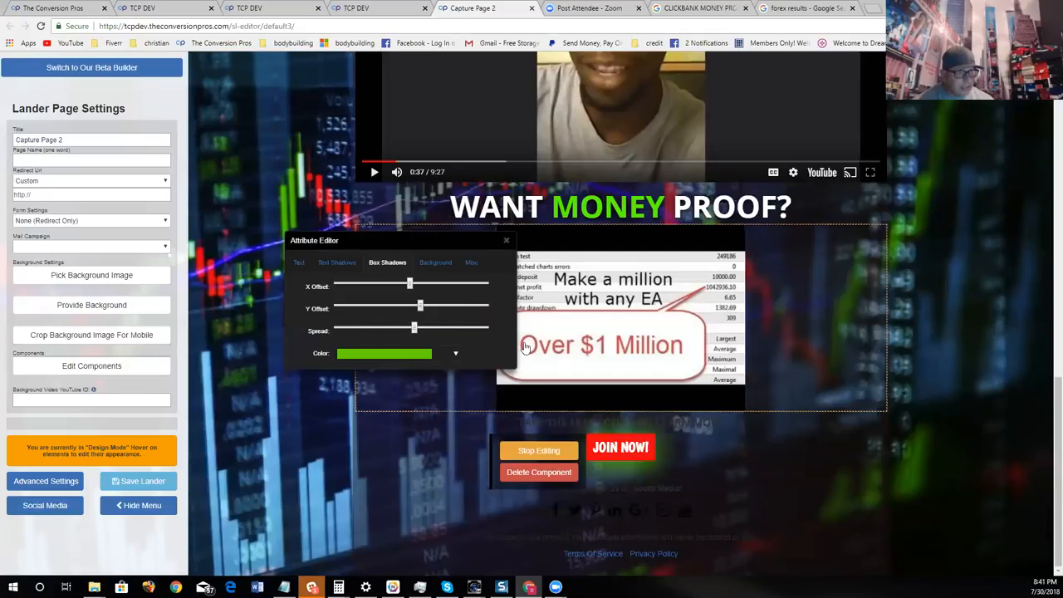
click(507, 239)
mouse_move(650, 509)
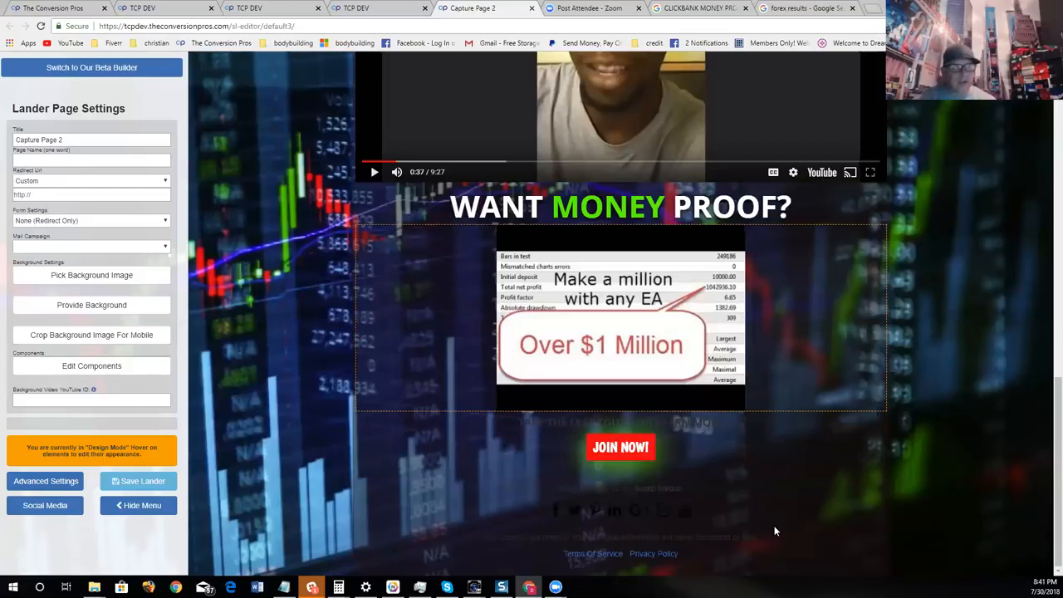
scroll(313, 335, up, 6)
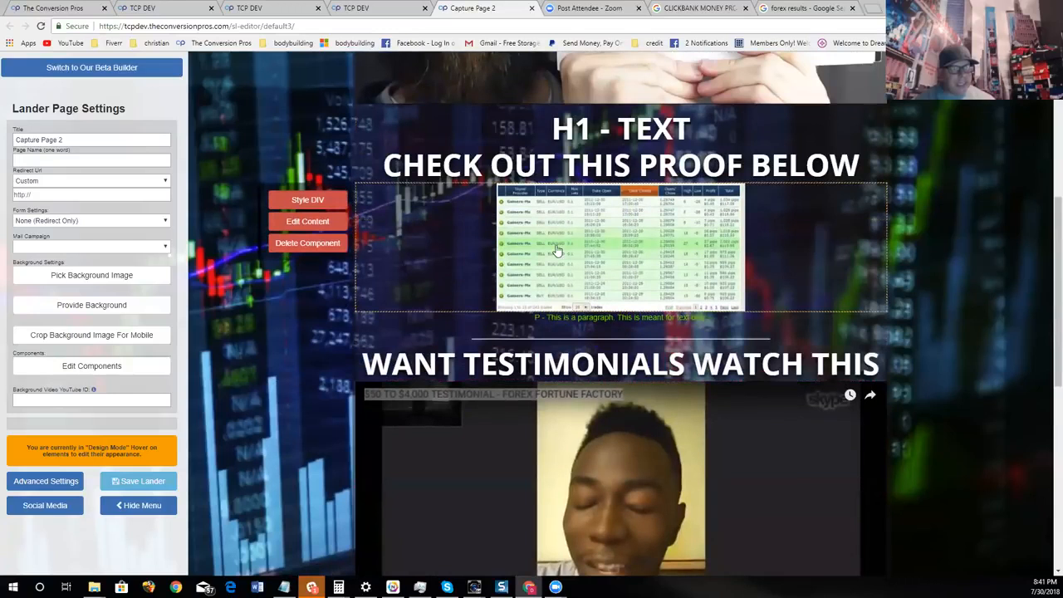
- Hide the settings menu and look over the page's testimonial video, money proof section and "JOIN NOW!" button
click(138, 505)
scroll(551, 226, down, 6)
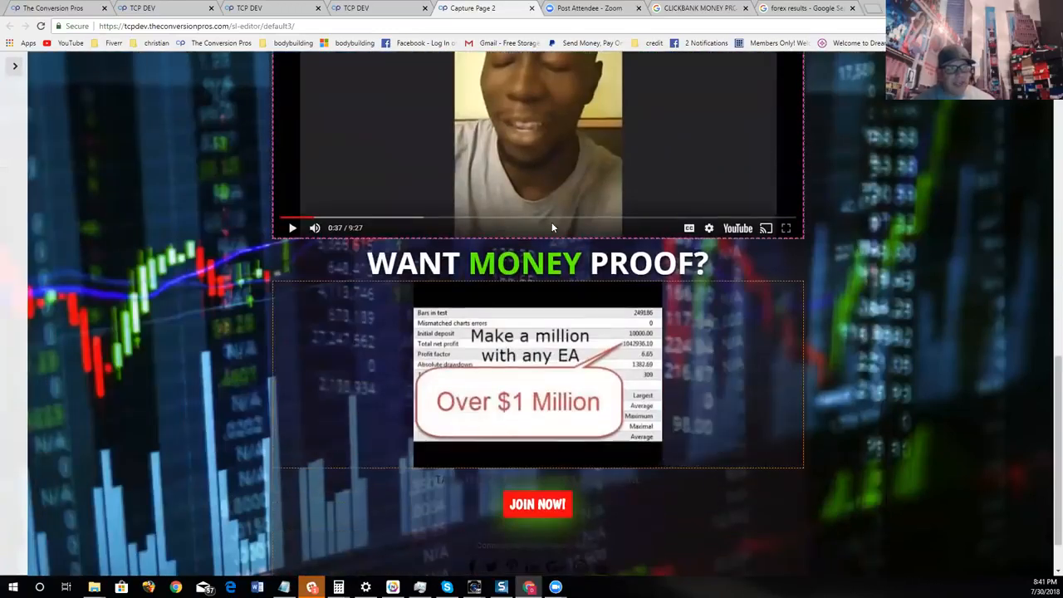
scroll(551, 227, down, 1)
mouse_move(545, 466)
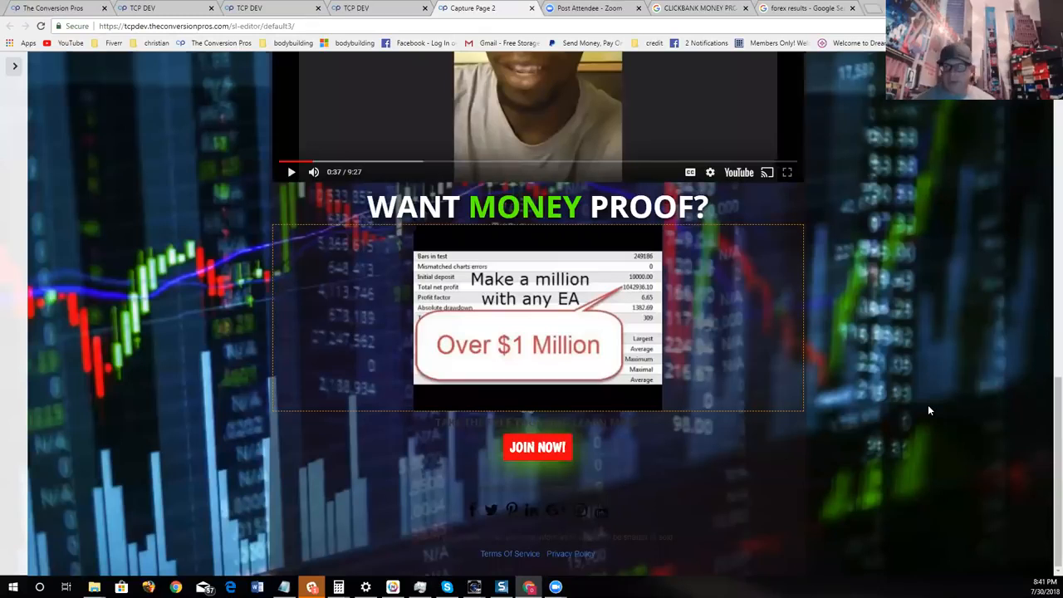
scroll(931, 381, up, 10)
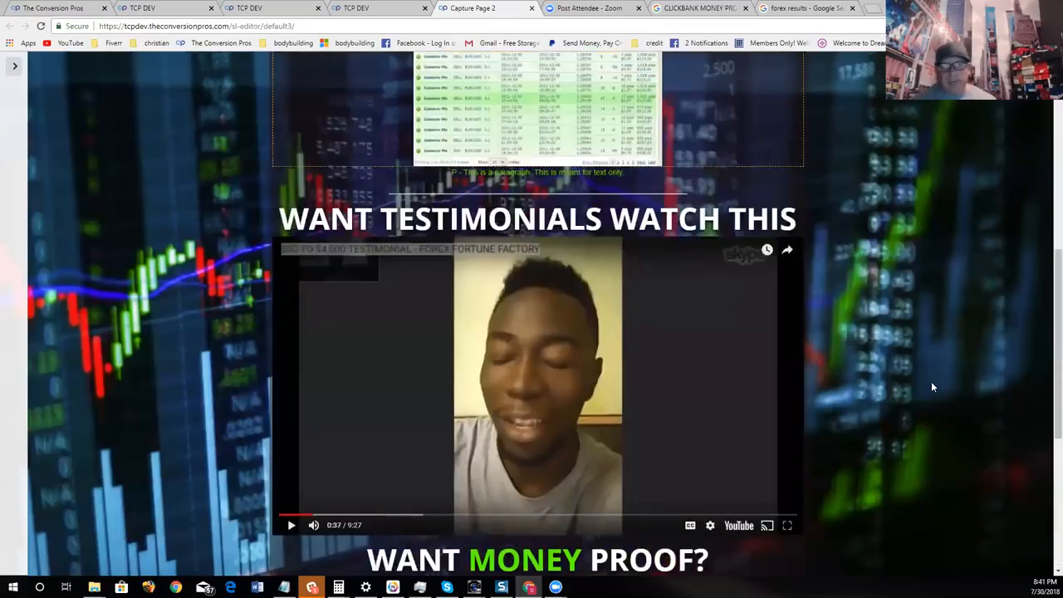
scroll(931, 382, down, 5)
scroll(807, 350, down, 5)
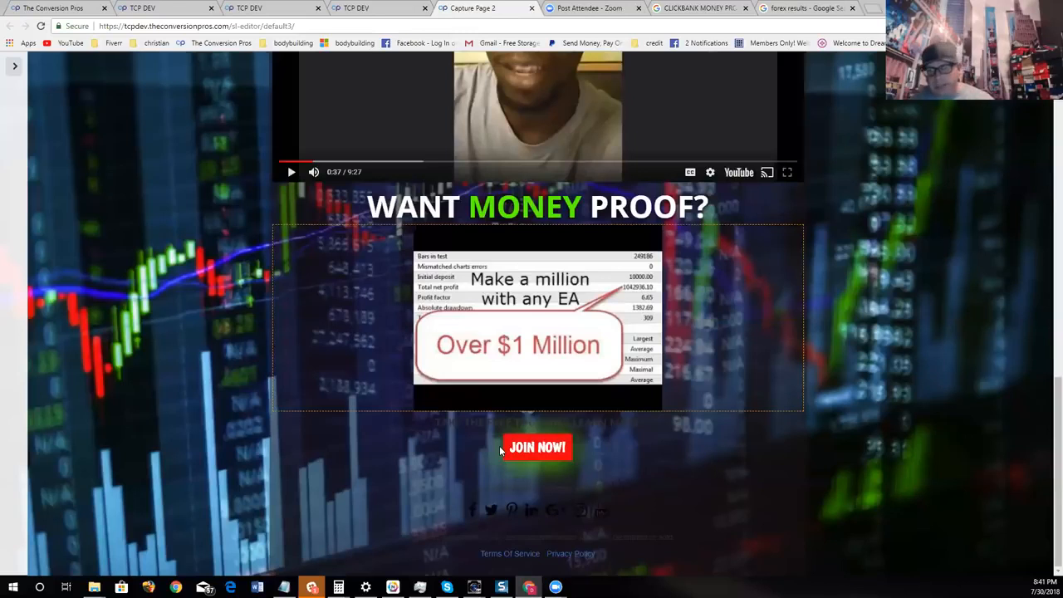
scroll(500, 445, up, 9)
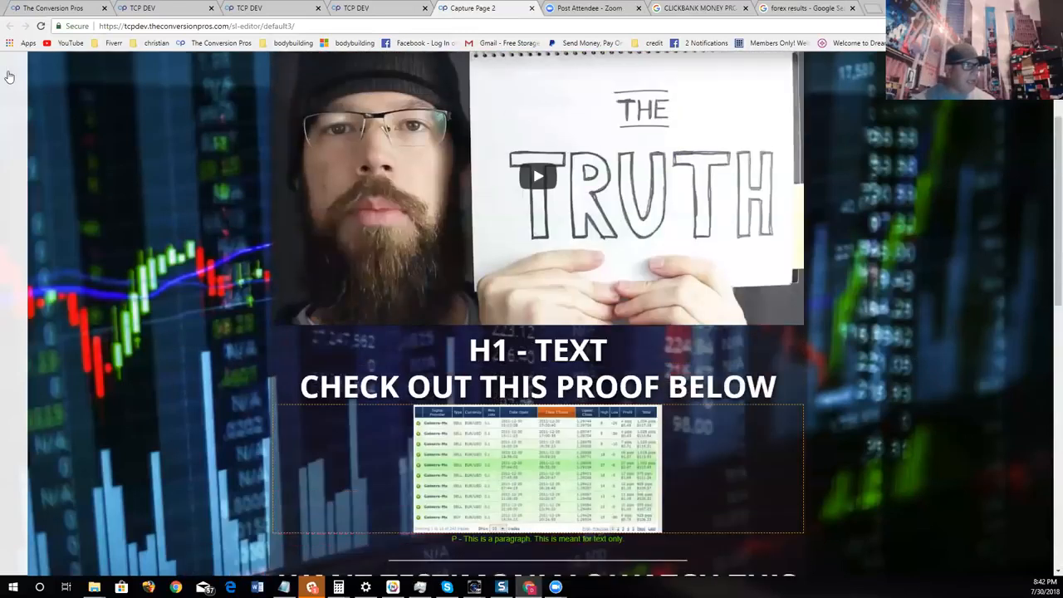
- Show the Lander Page Settings again and set the Redirect Url to the [SNEAKERS] SNEAKERS page
click(9, 76)
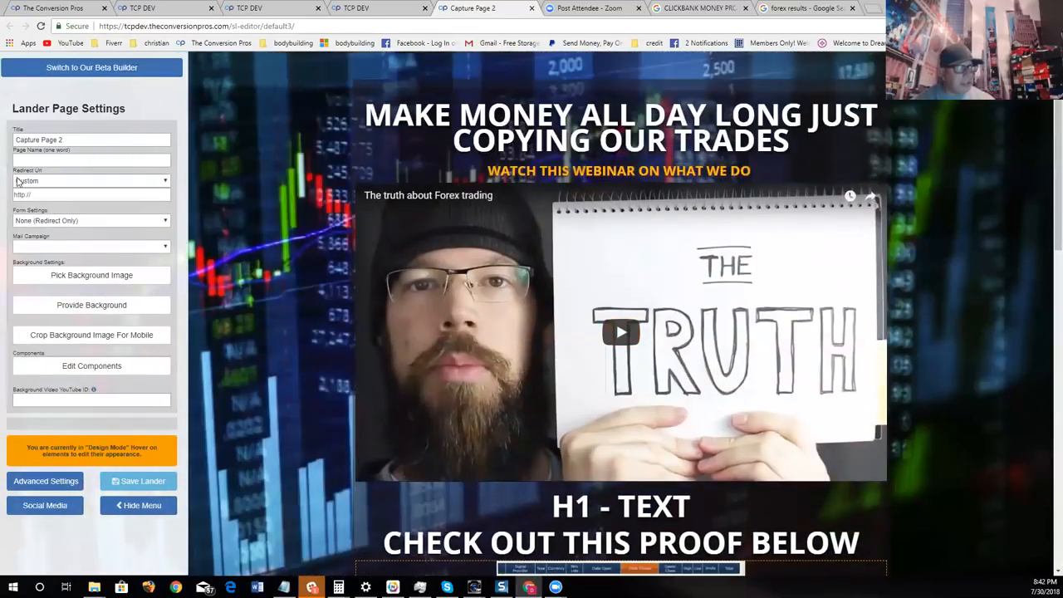
click(136, 182)
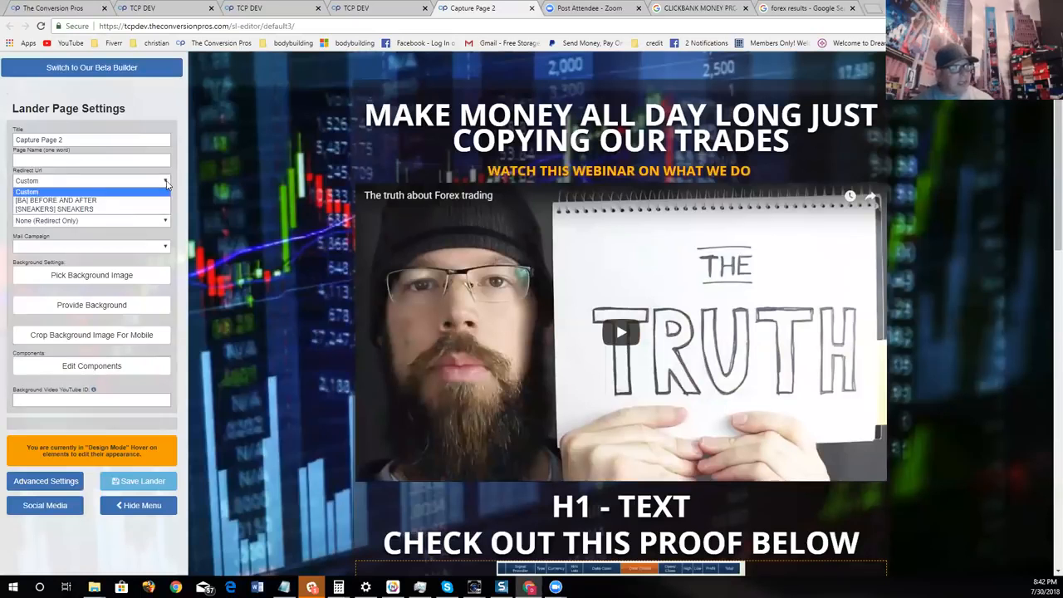
click(121, 209)
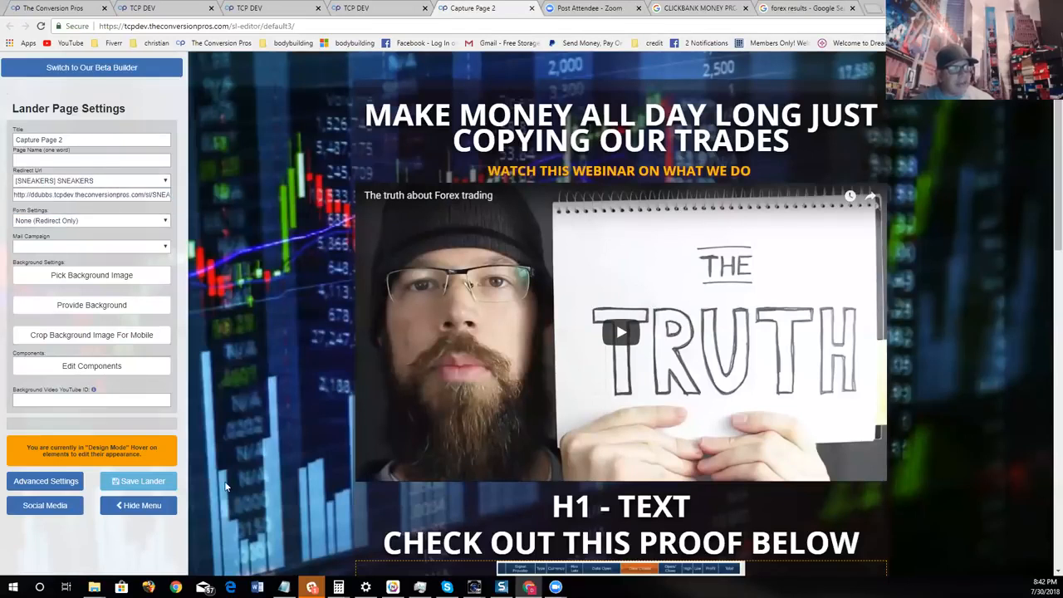
- Clear the address in the Redirect Url box, review the redirect page choices and close the list without choosing another
scroll(331, 464, down, 8)
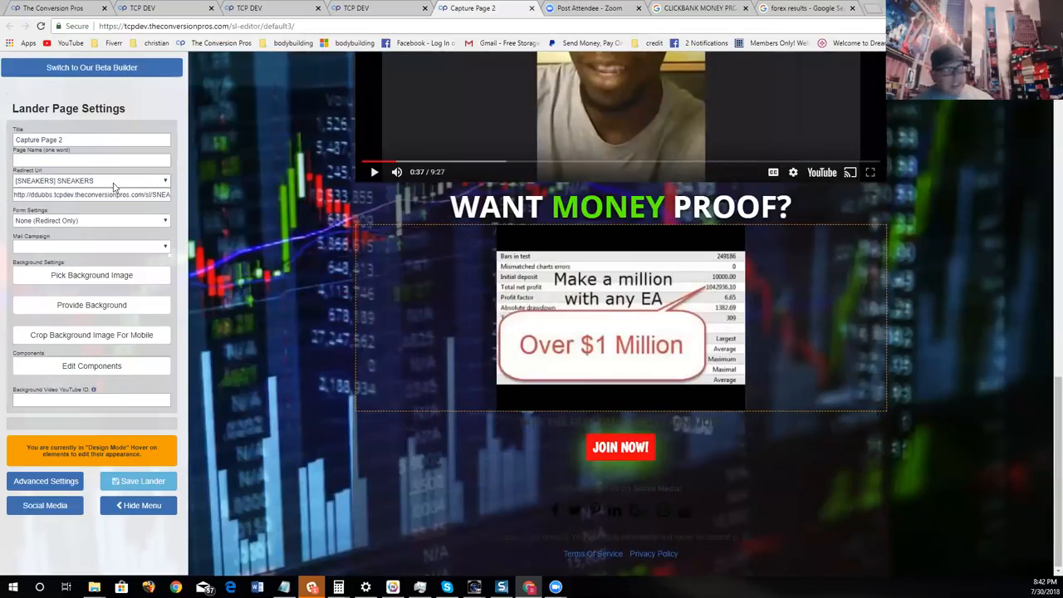
drag(157, 194, 3, 191)
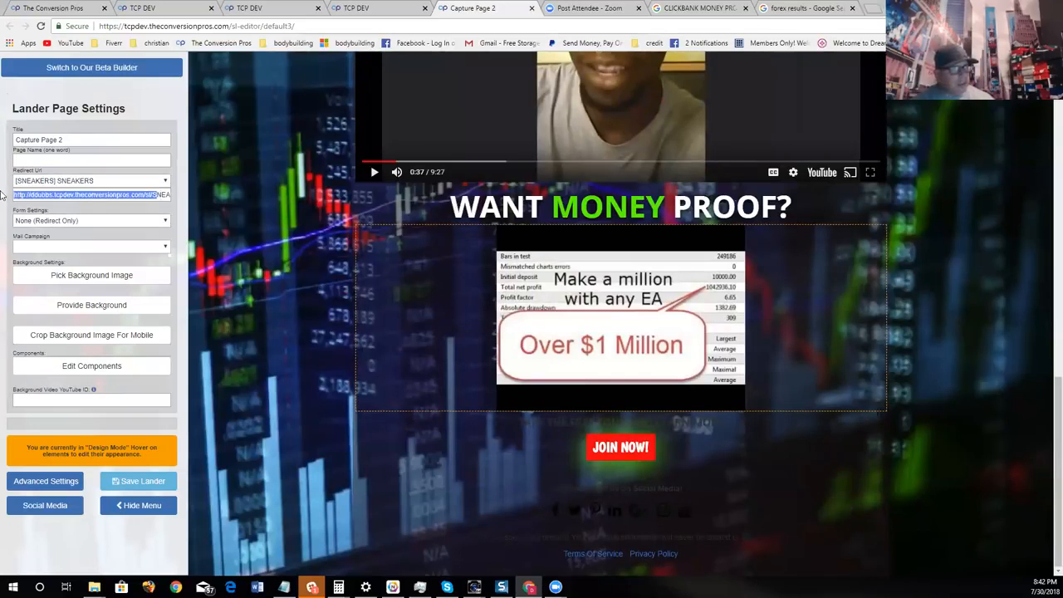
key(BackSpace)
key(Delete)
key(Delete)
key(Delete)
key(Delete)
key(Delete)
key(Delete)
key(Delete)
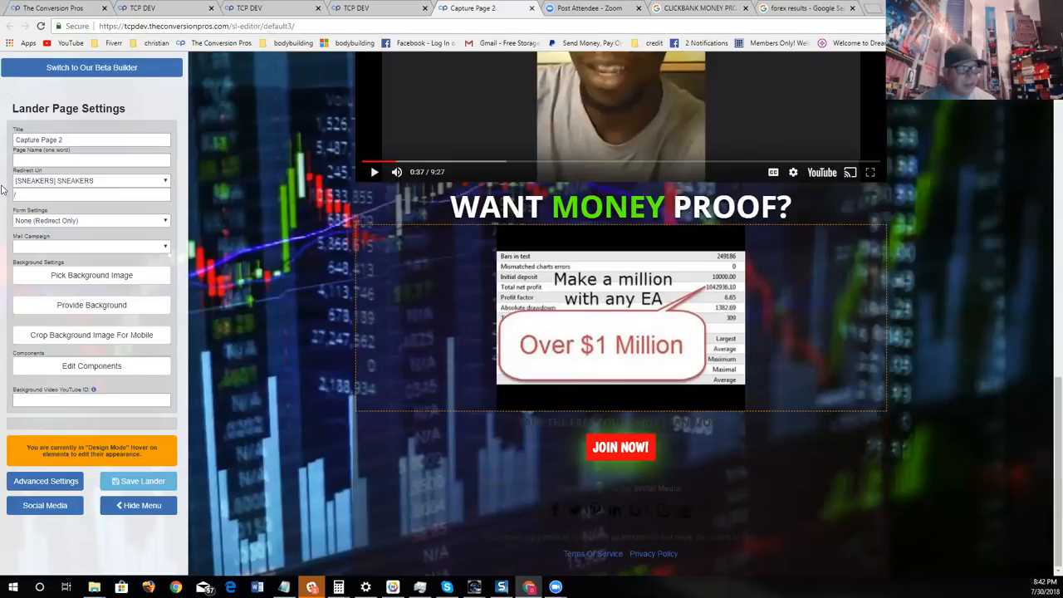
mouse_move(630, 468)
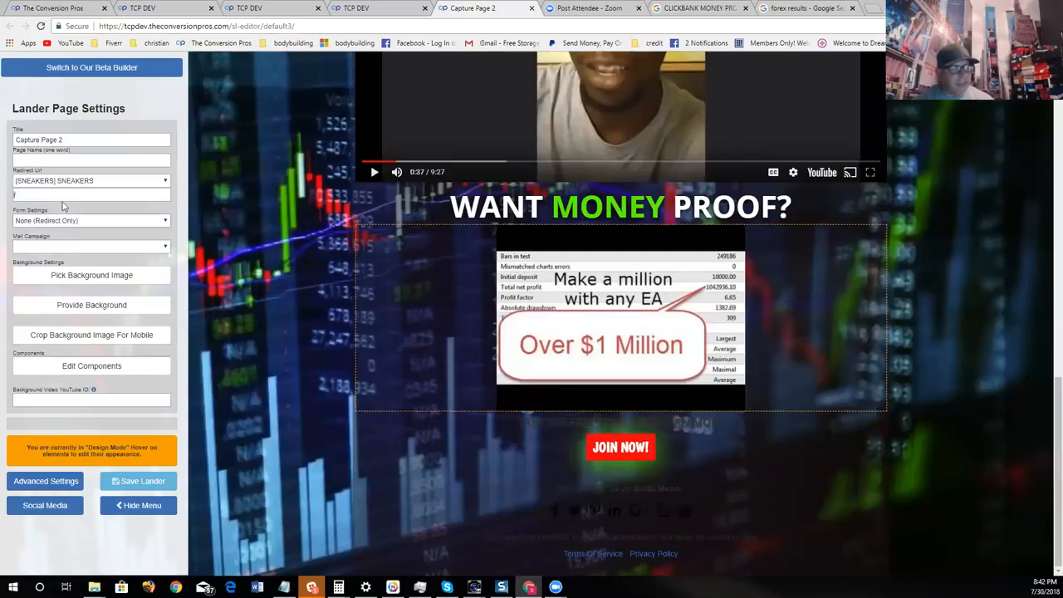
key(BackSpace)
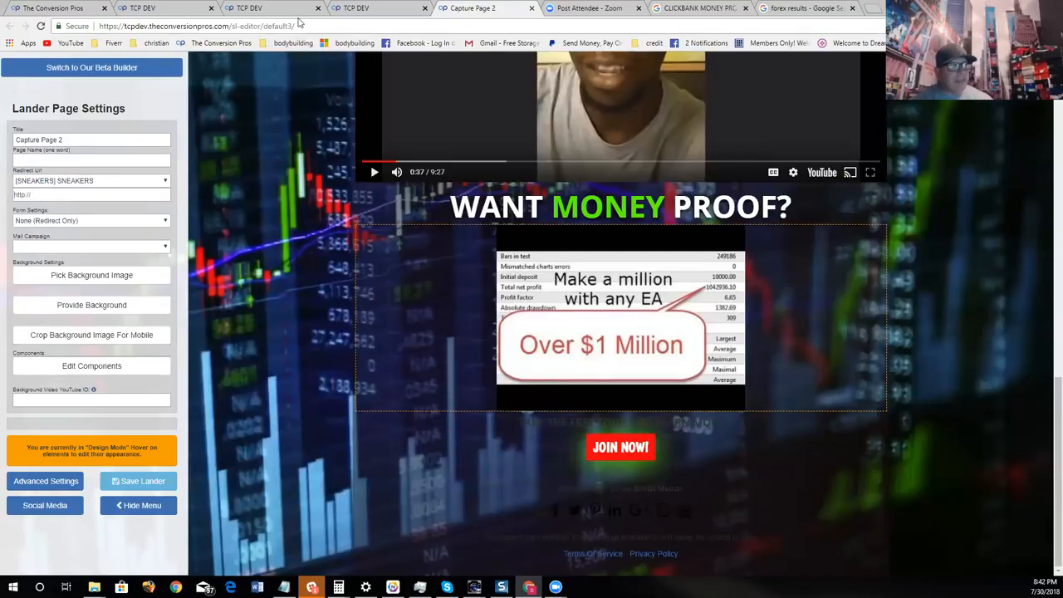
click(143, 183)
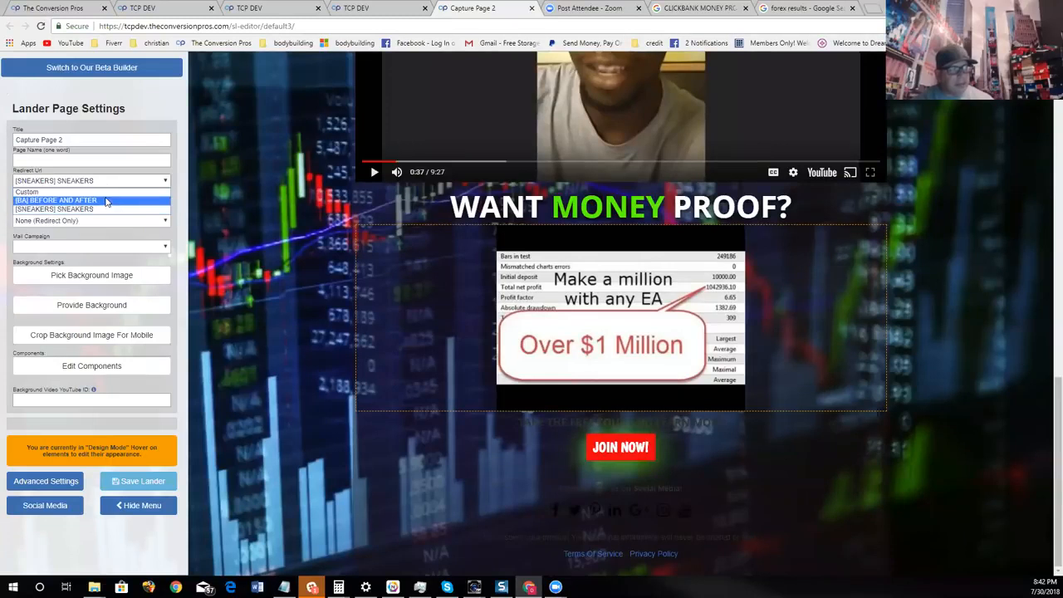
click(240, 246)
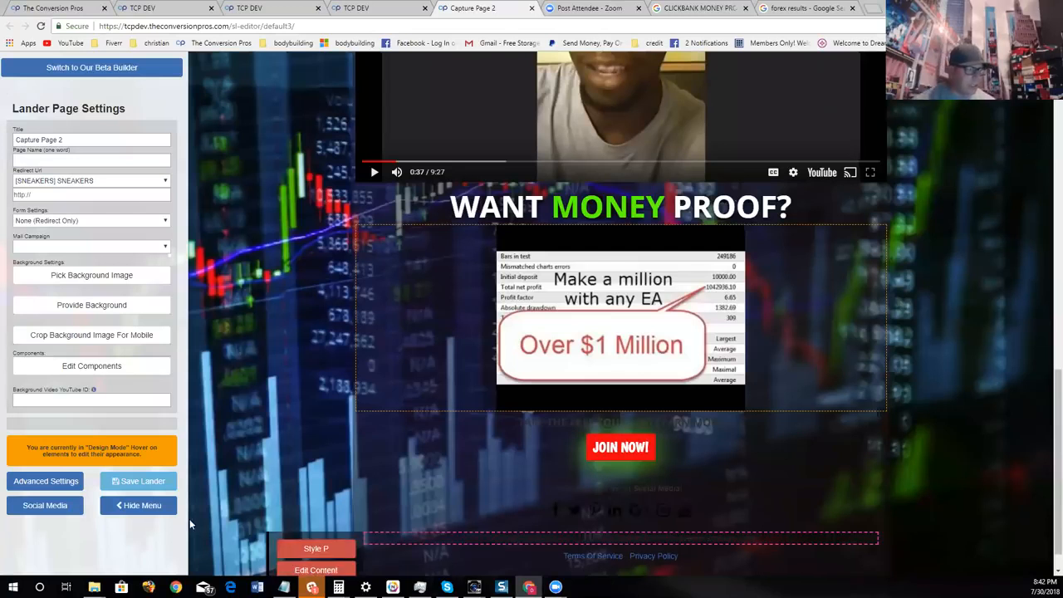
- Hide the settings menu again and review the page from the webinar video down to the testimonial section
click(138, 505)
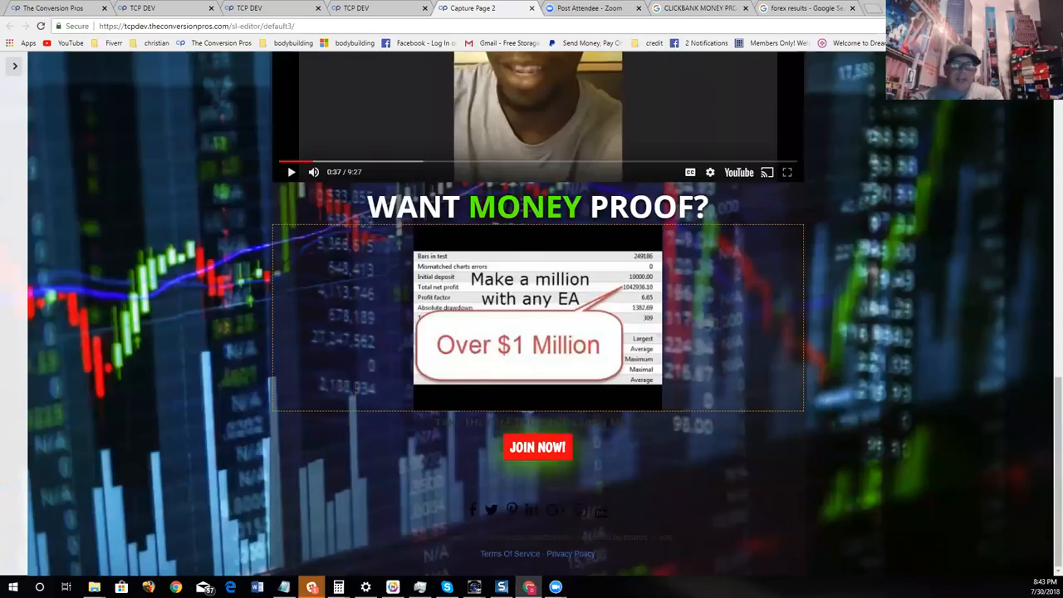
scroll(901, 298, up, 10)
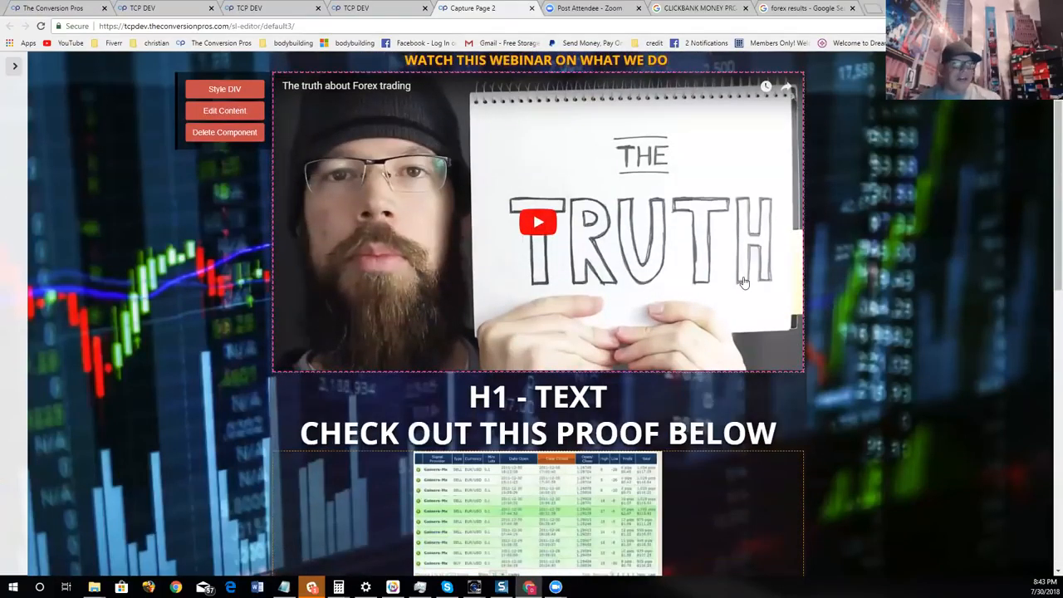
scroll(748, 324, down, 5)
scroll(968, 358, down, 1)
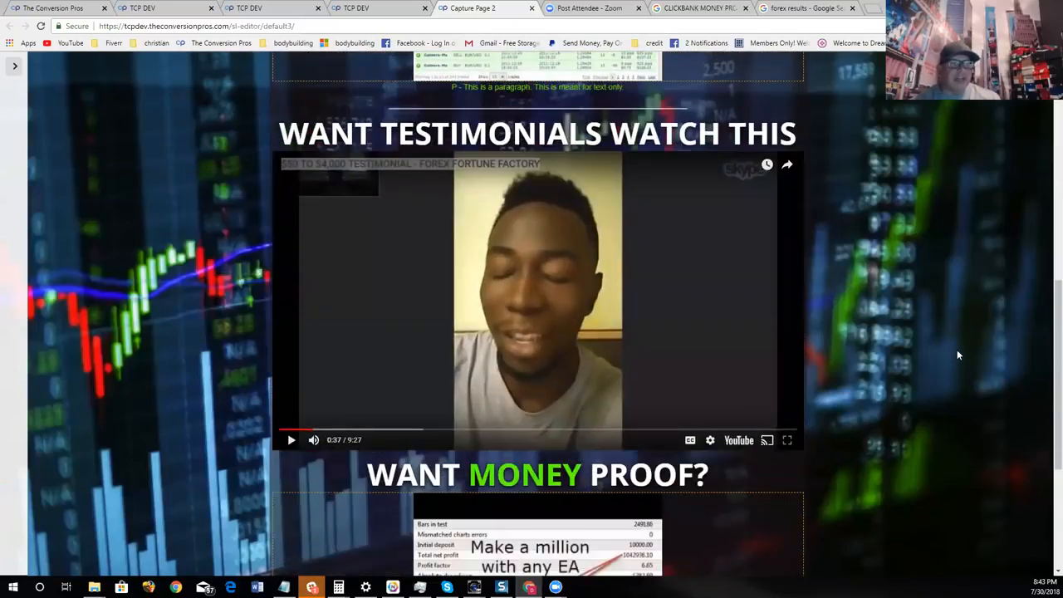
- Open the testimonial video's settings, try switching Related Videos on, and close the dialog without saving
mouse_move(626, 337)
click(243, 194)
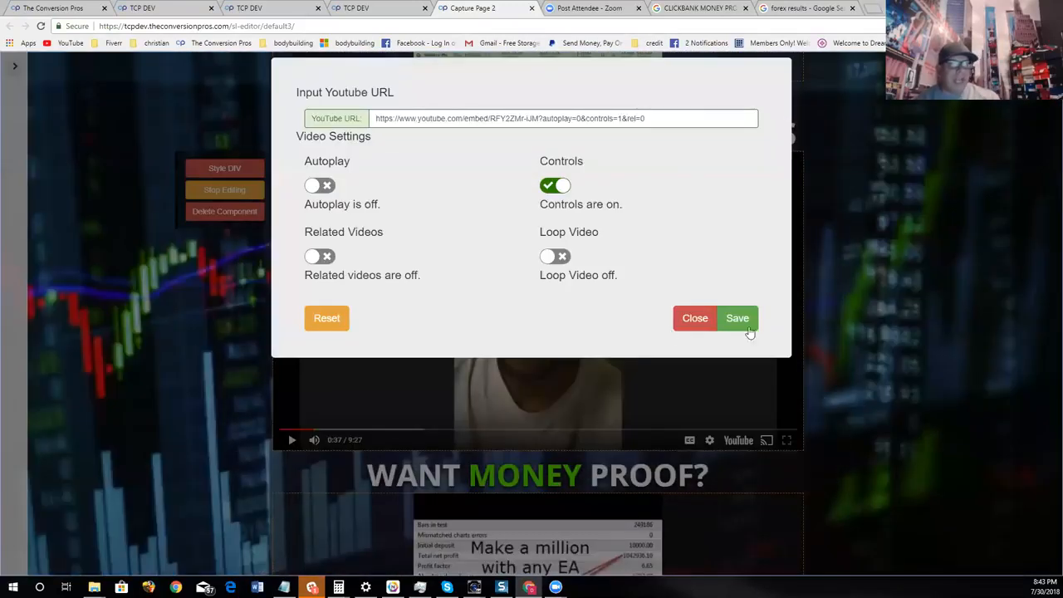
click(320, 257)
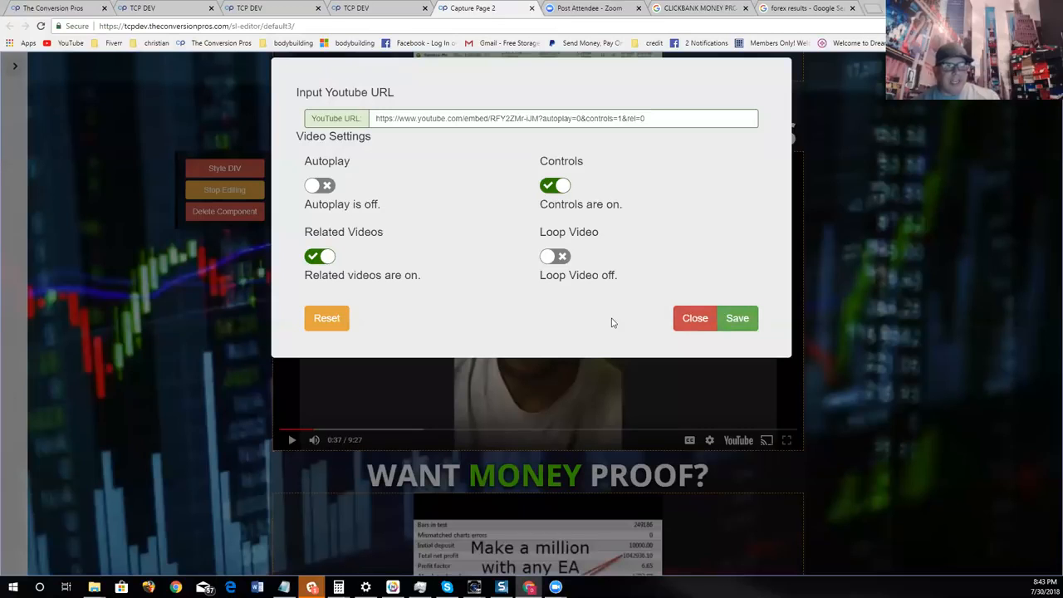
click(696, 318)
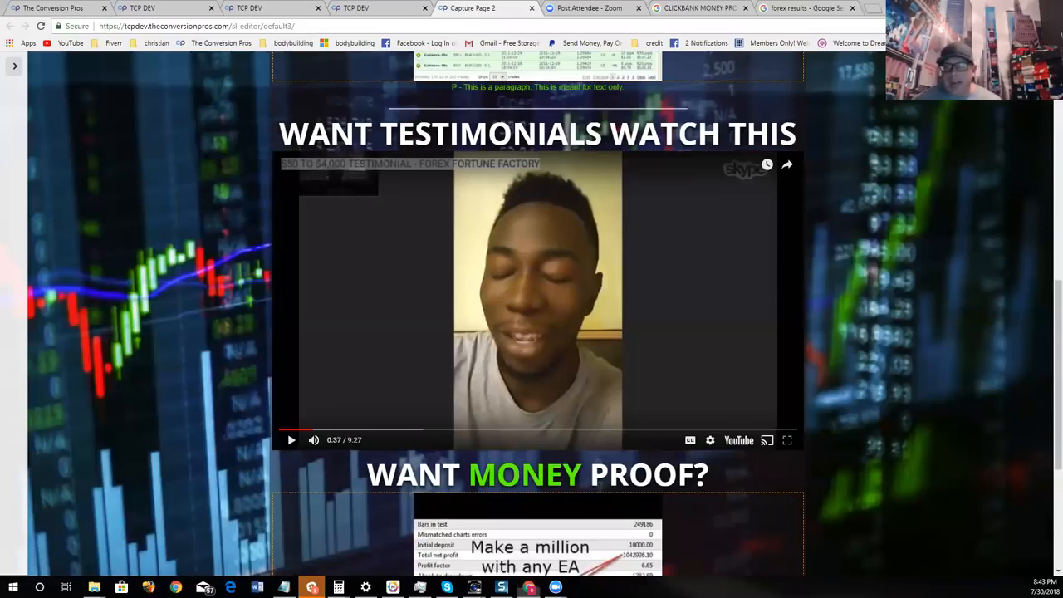
- Review the finished capture page from the top headline through the proof and testimonial sections to the "JOIN NOW!" button
scroll(629, 279, down, 2)
scroll(630, 279, down, 3)
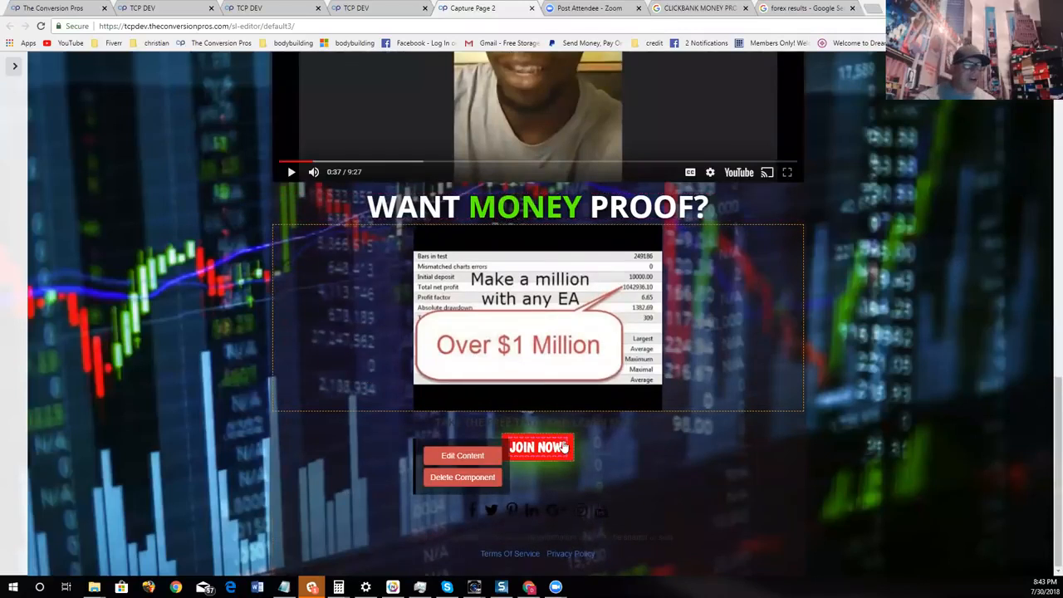
scroll(829, 482, up, 7)
scroll(829, 481, down, 6)
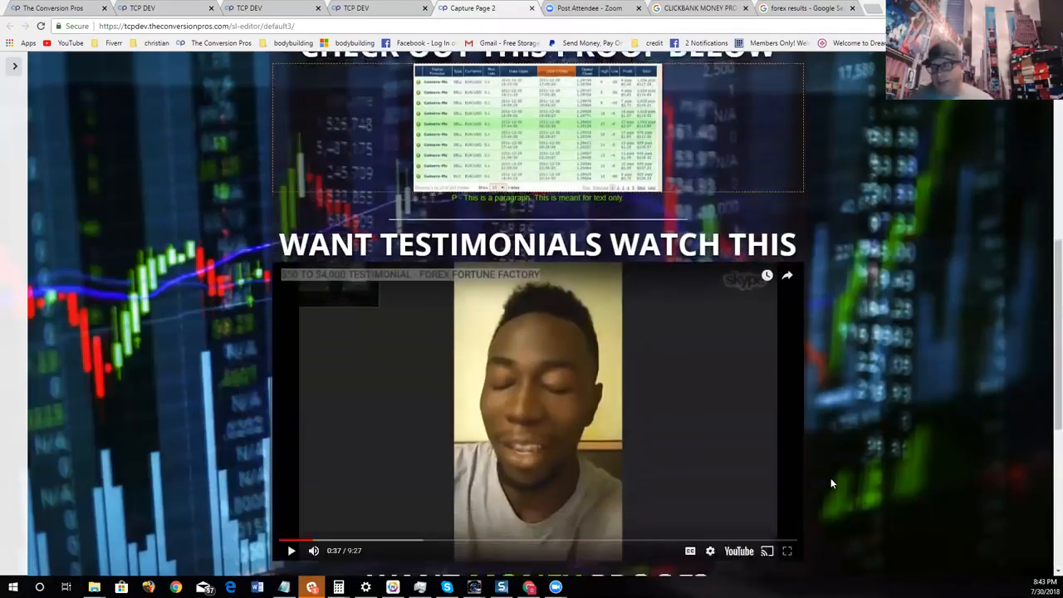
scroll(825, 405, down, 1)
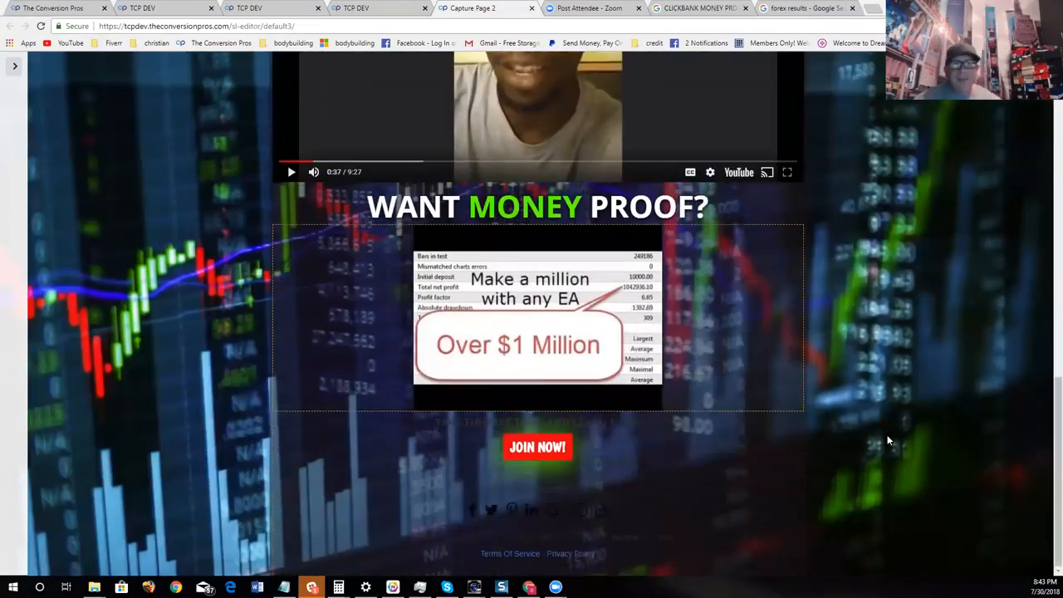
scroll(886, 433, up, 2)
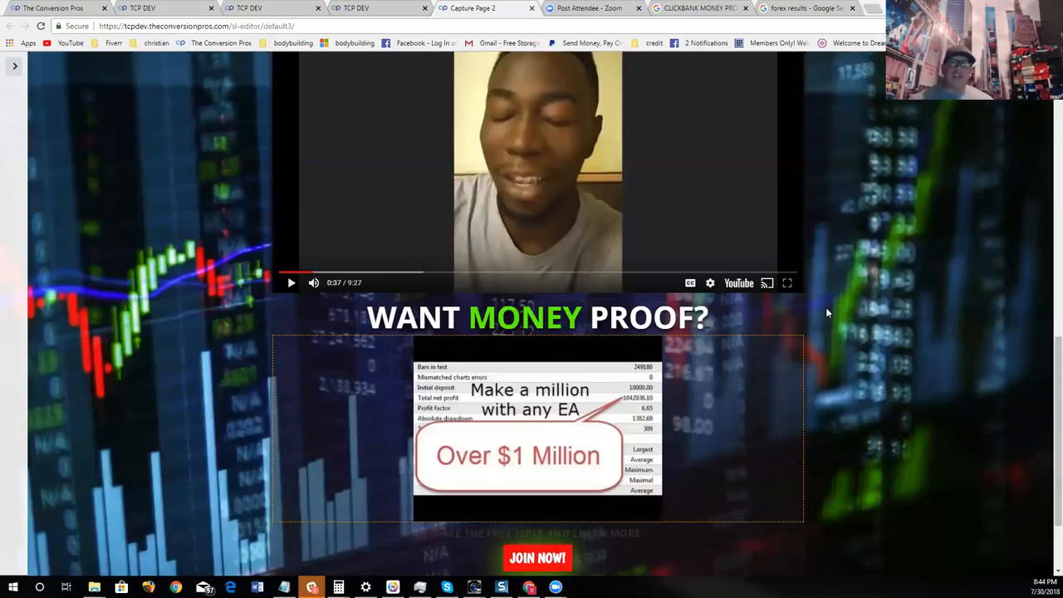
scroll(825, 307, up, 10)
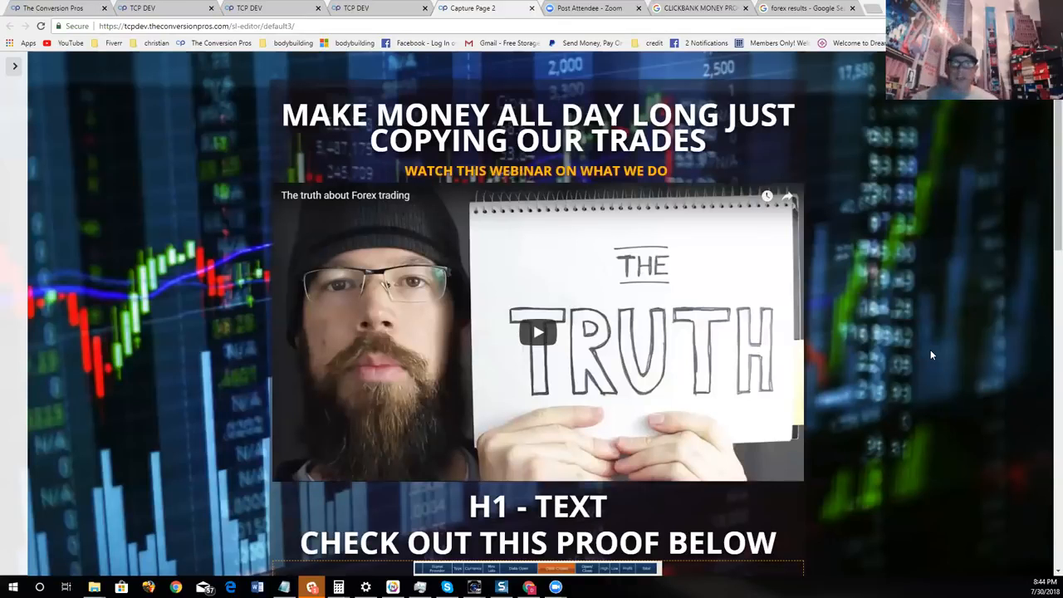
scroll(898, 350, down, 5)
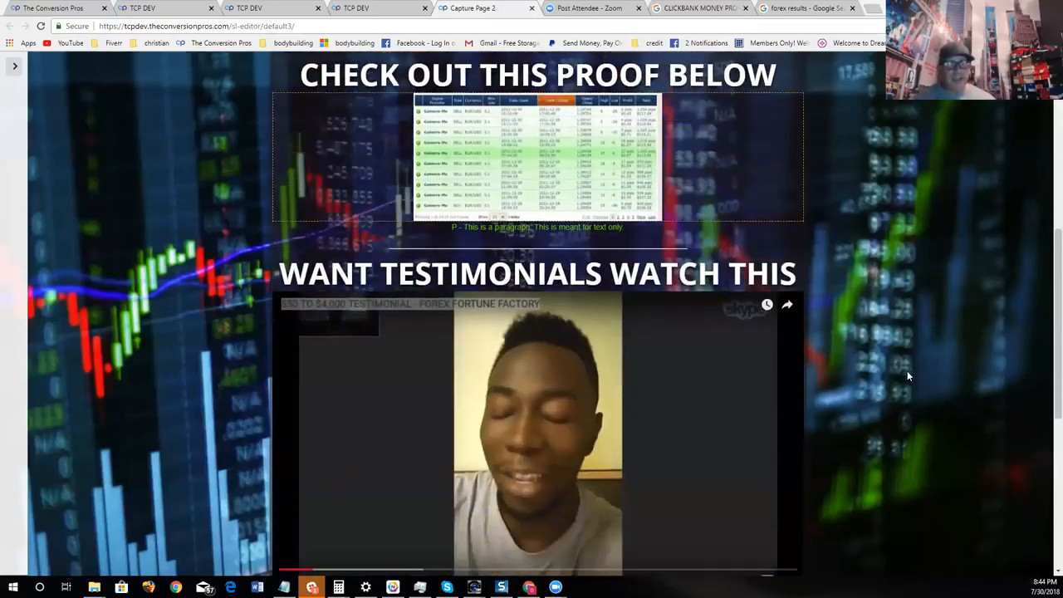
scroll(905, 376, down, 5)
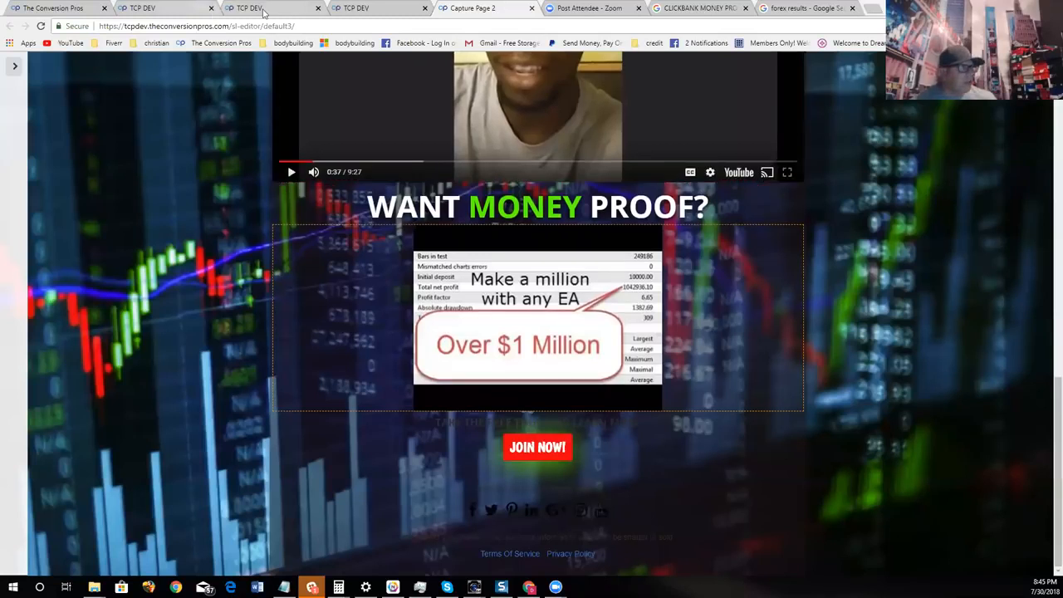
- Switch to The Conversion Pros back office, open the TCP Webinars page and look over its training topics
click(50, 9)
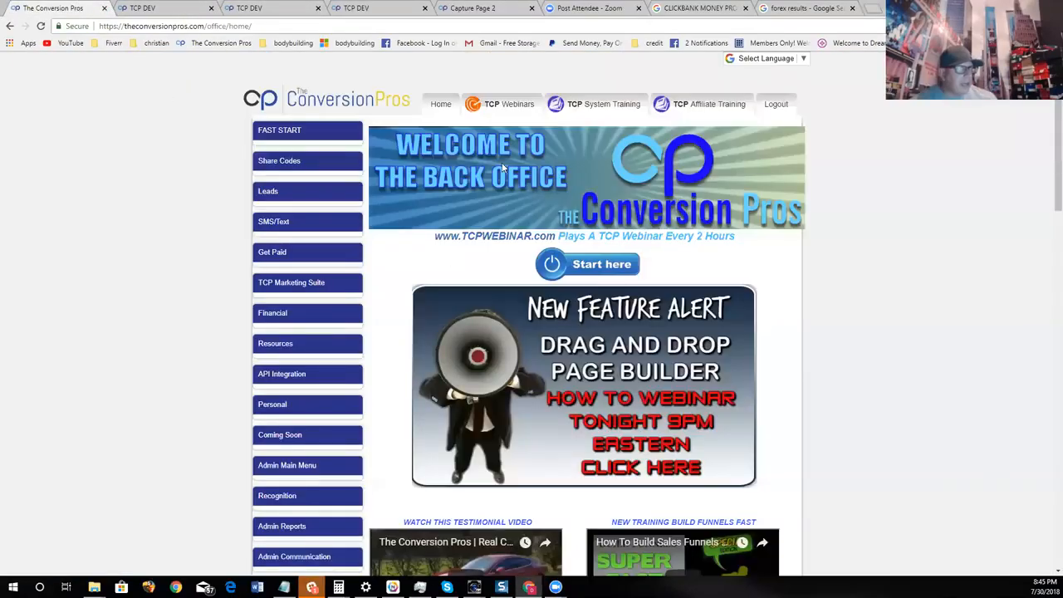
click(503, 104)
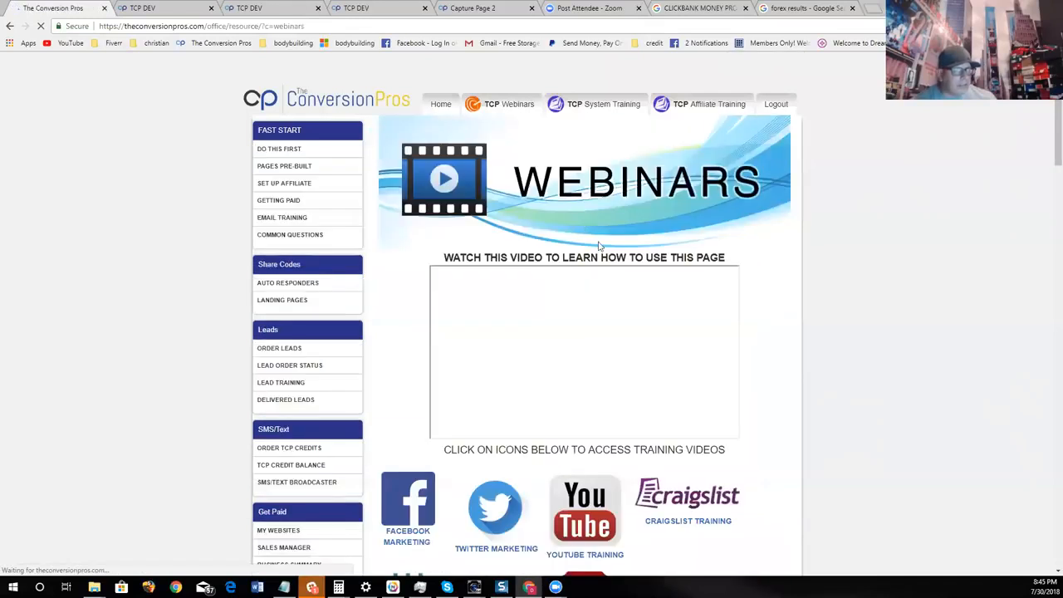
scroll(484, 202, down, 5)
scroll(484, 202, up, 5)
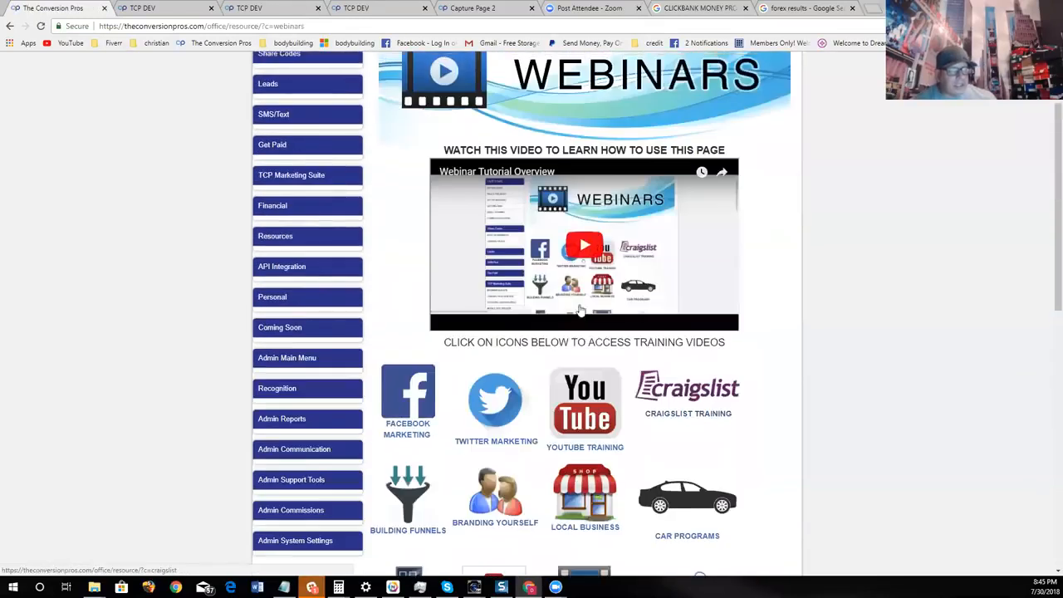
scroll(435, 276, down, 5)
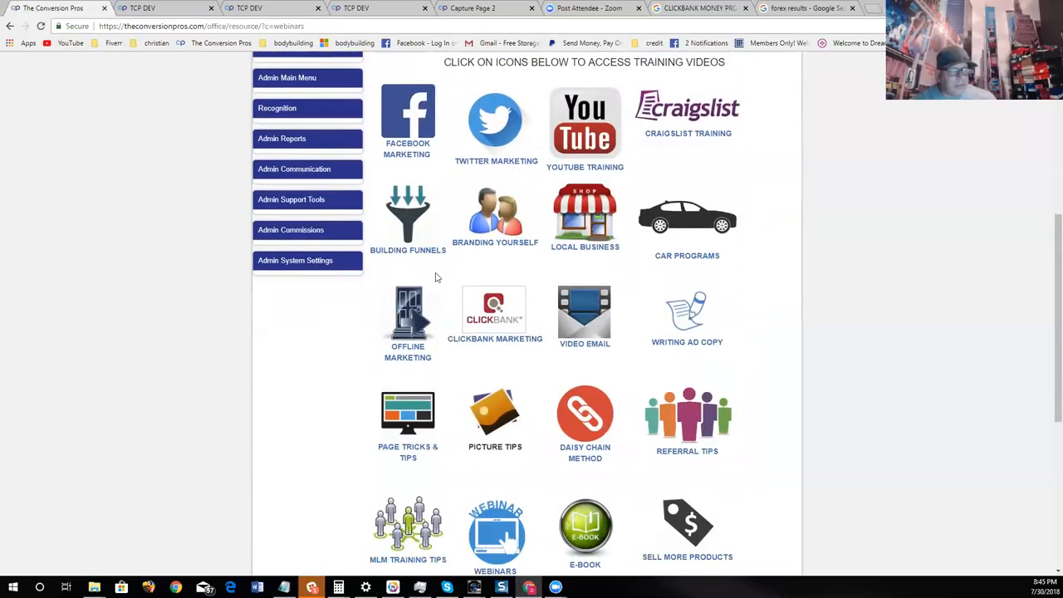
- Open the Building Funnels training and look through its sales funnel videos
click(407, 241)
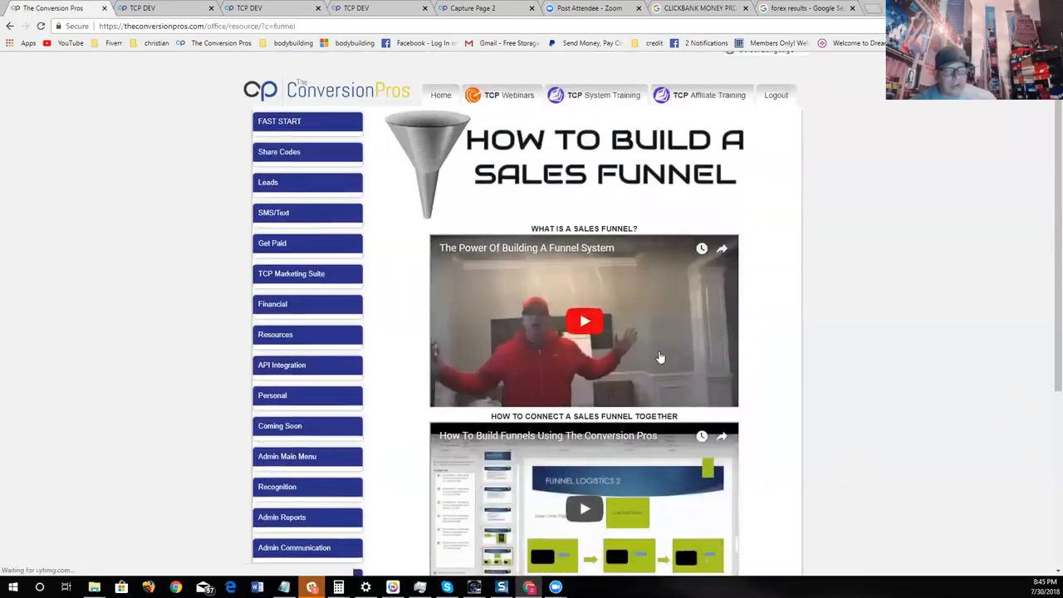
scroll(648, 330, down, 3)
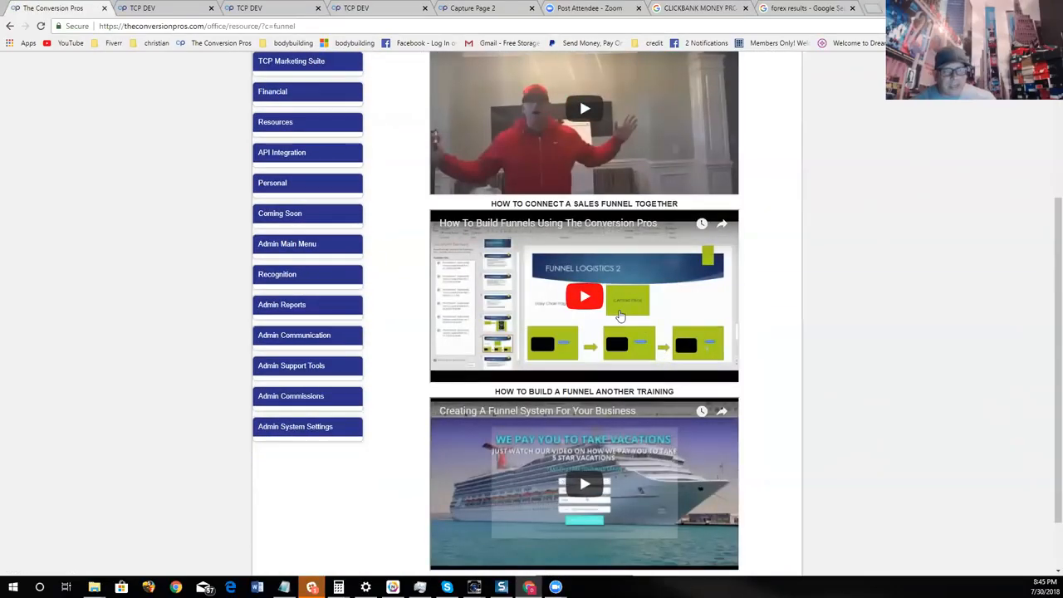
scroll(620, 316, down, 1)
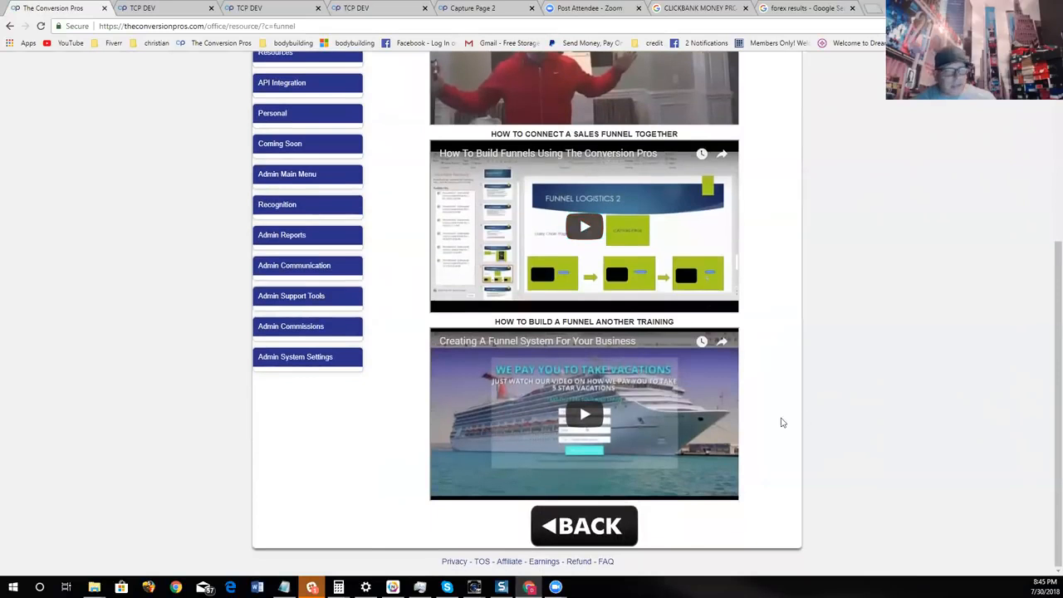
- Review the How To Build A Sales Funnel page again, from the introductory video to the additional funnel-building training
scroll(781, 419, up, 4)
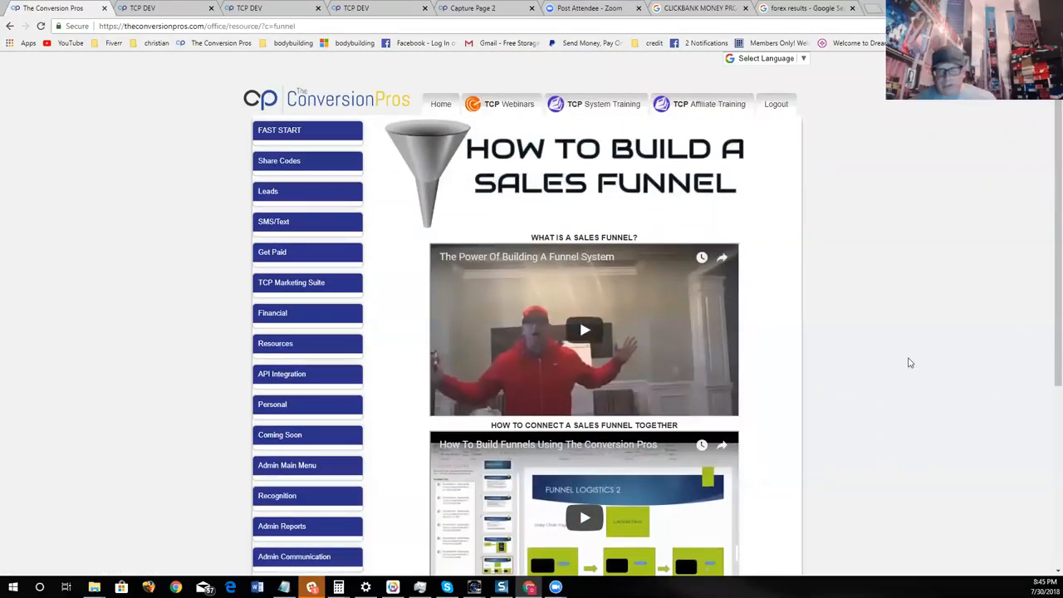
scroll(818, 419, down, 1)
scroll(819, 420, up, 1)
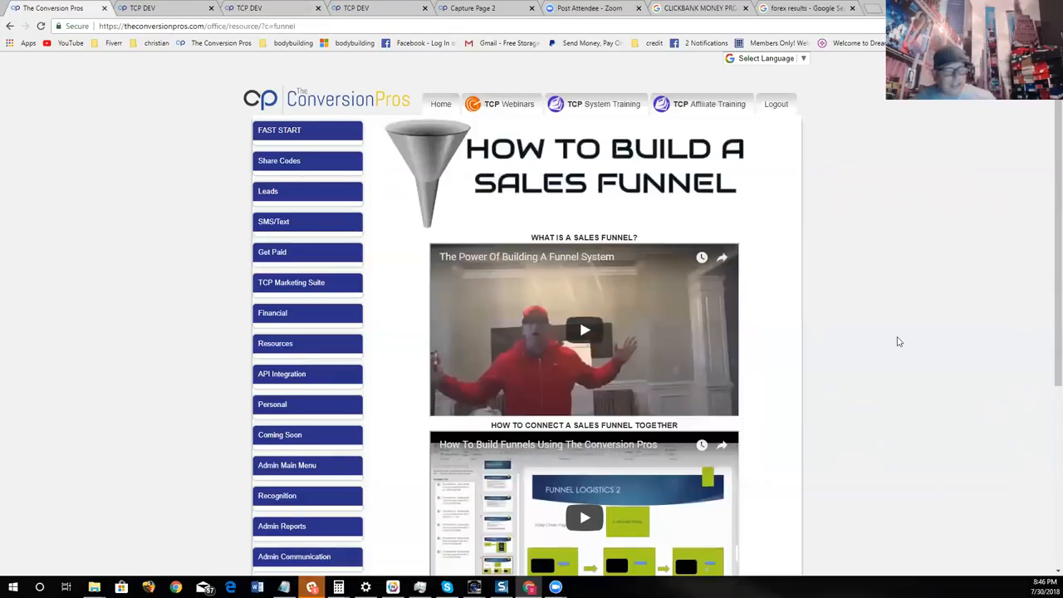
scroll(897, 340, down, 2)
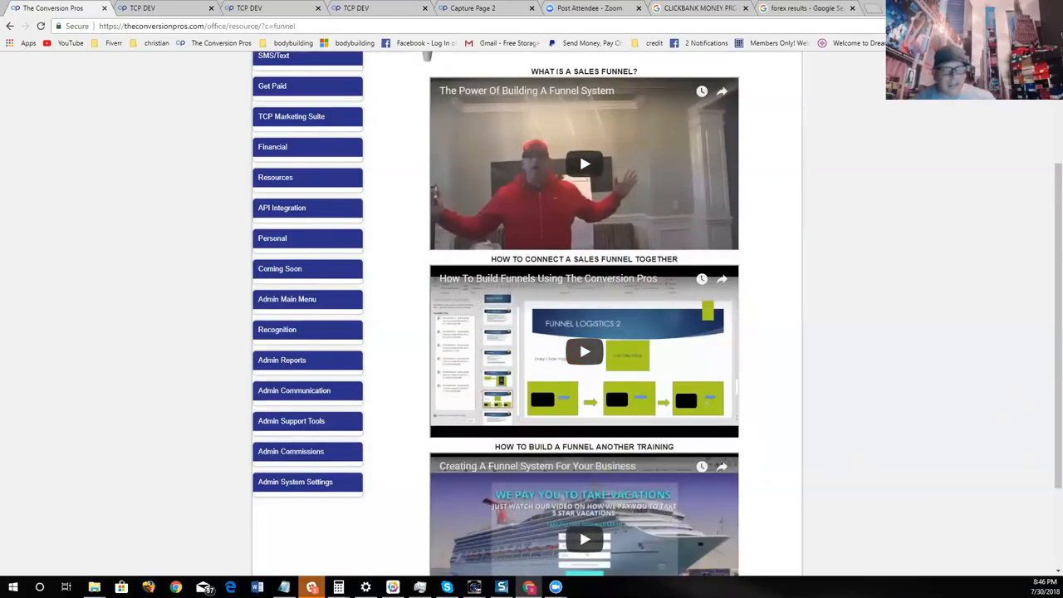
scroll(847, 520, down, 2)
scroll(672, 420, up, 4)
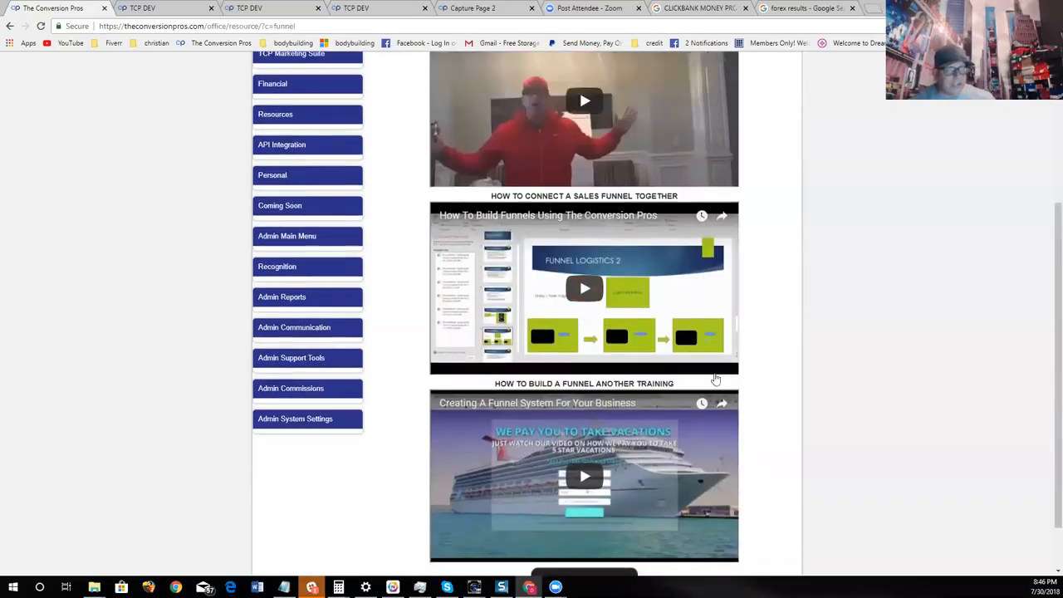
- Return to the TCP Webinars page, open the Bootcamps training and look through its bootcamp videos
click(501, 104)
scroll(747, 282, down, 5)
scroll(752, 292, down, 4)
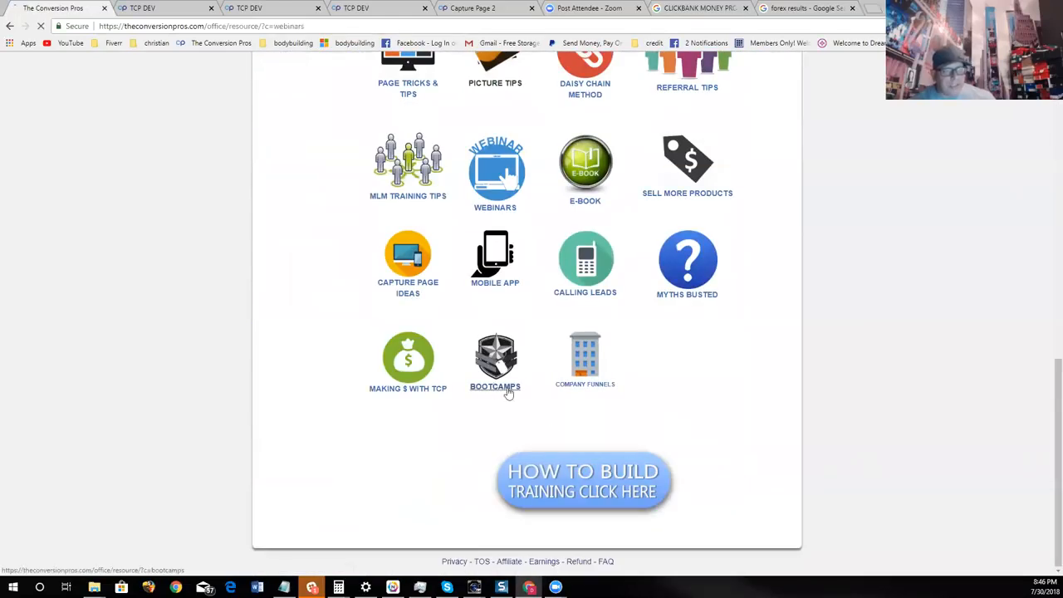
click(504, 388)
scroll(656, 390, down, 4)
scroll(696, 487, down, 4)
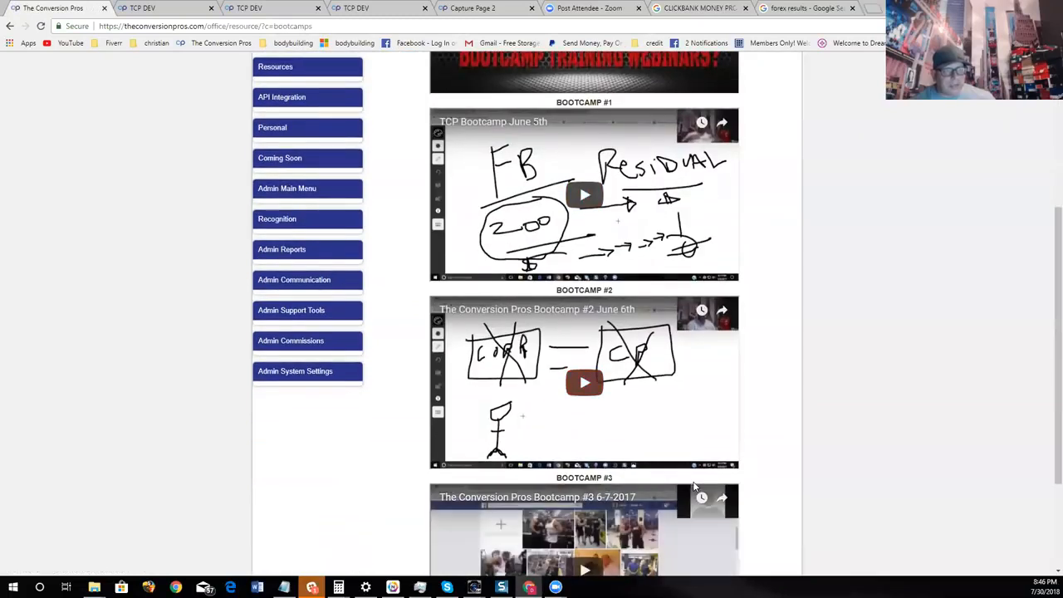
scroll(698, 490, up, 7)
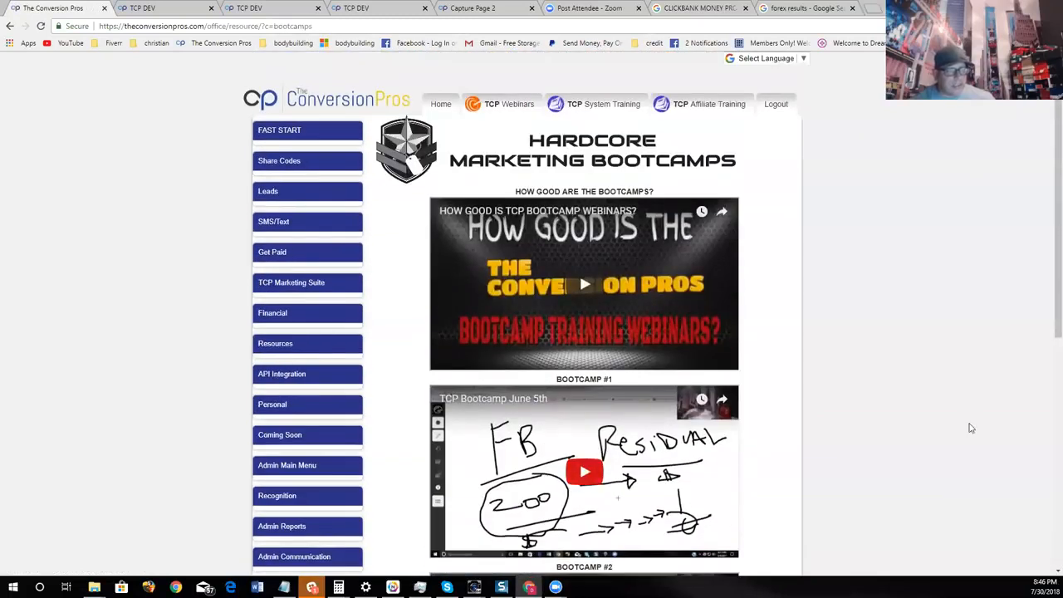